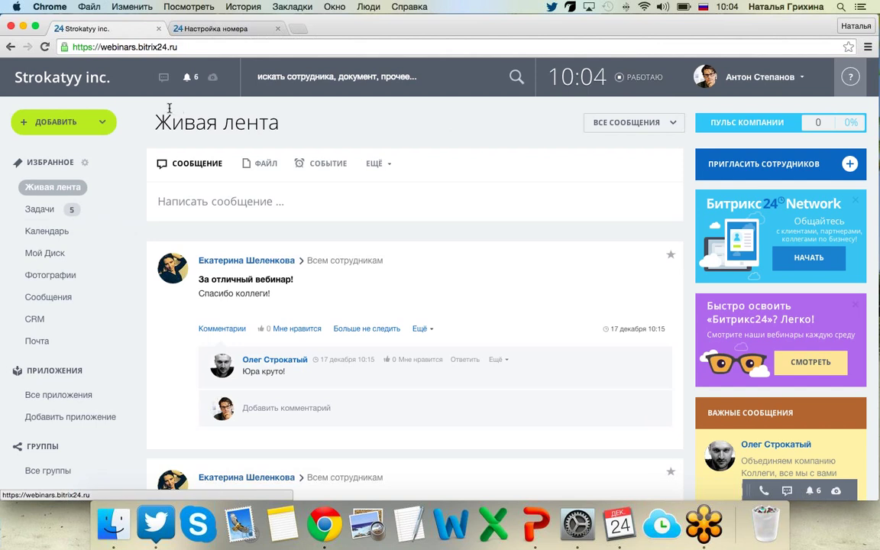
Go to CRM and open Настройки from the ЕЩЁ menu, reloading the settings page once.
left_click(44, 323)
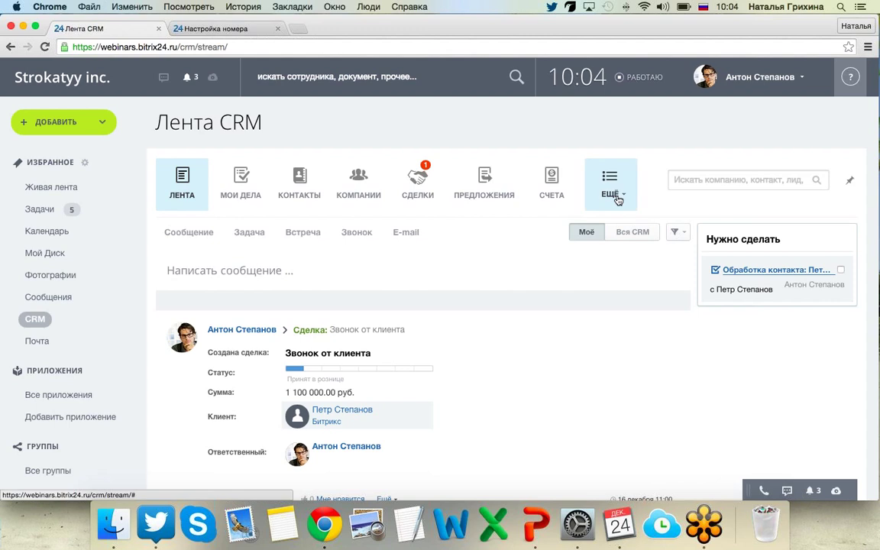
left_click(611, 187)
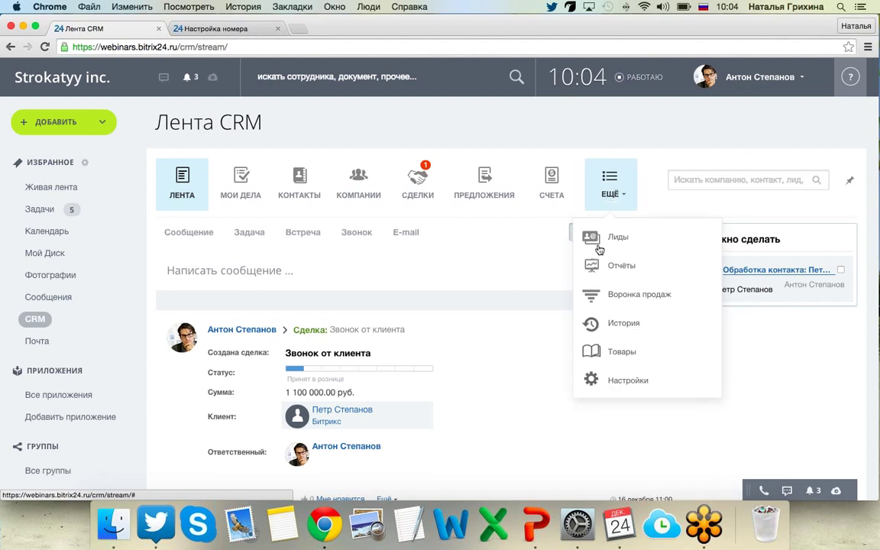
left_click(647, 387)
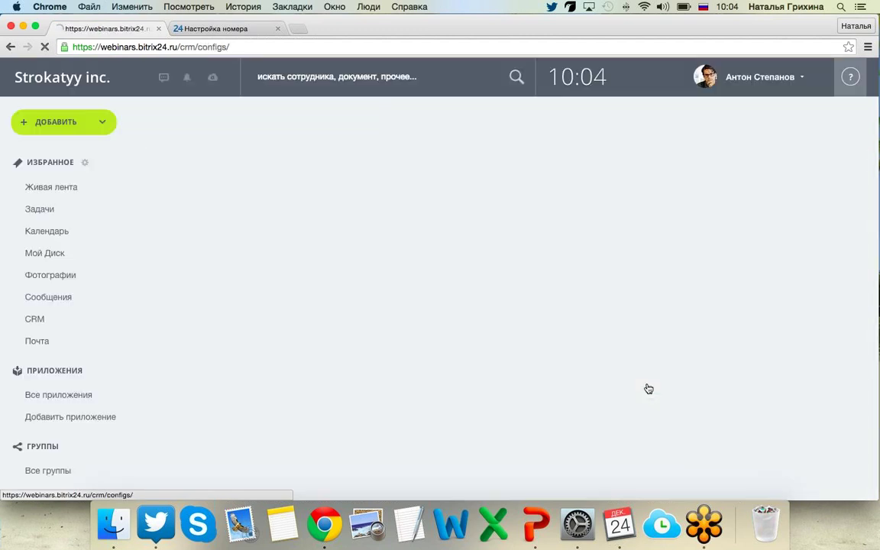
scroll(617, 358, "down", 2)
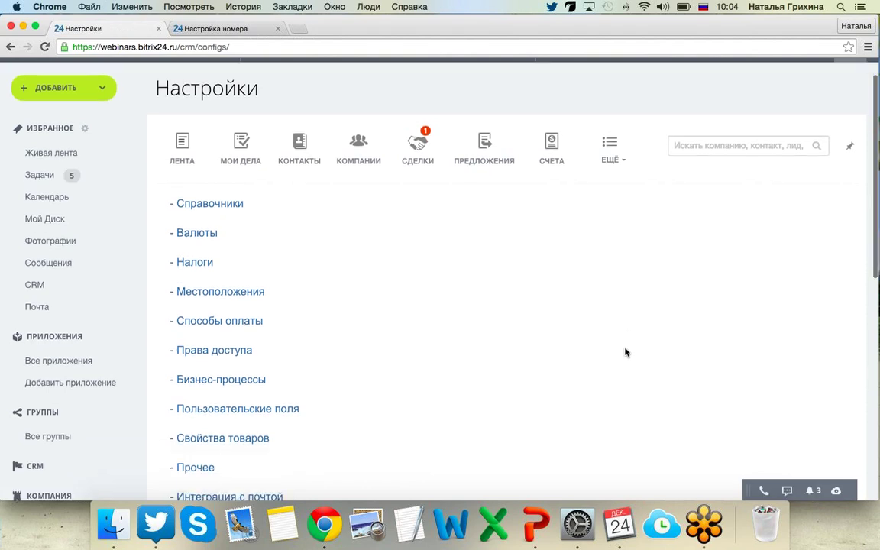
scroll(603, 342, "up", 2)
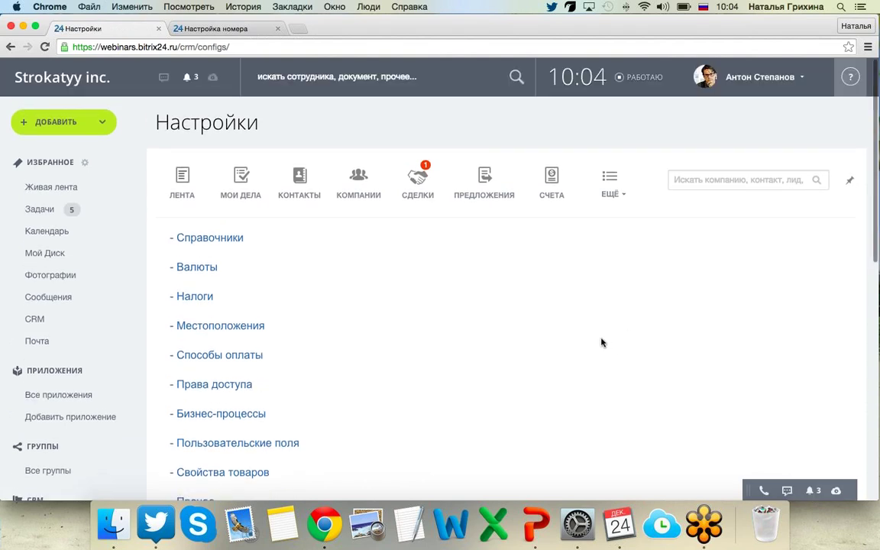
left_click(611, 190)
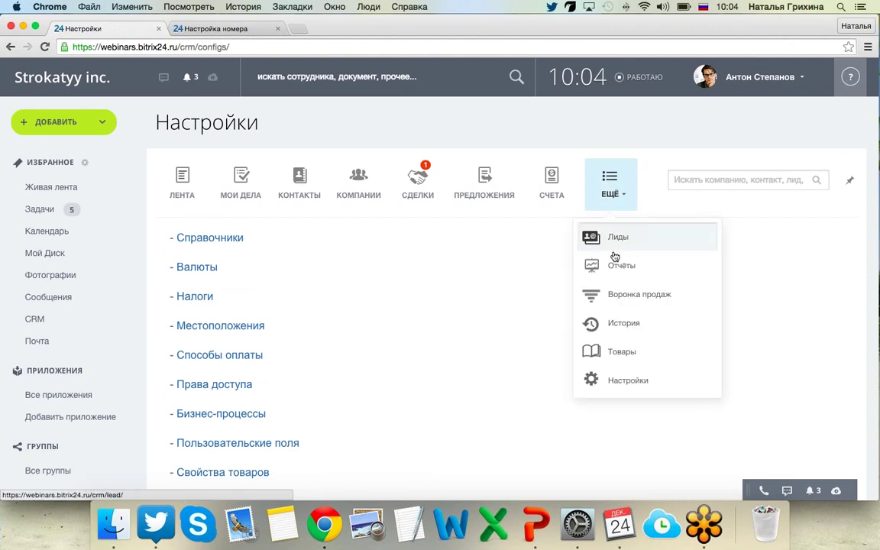
left_click(613, 382)
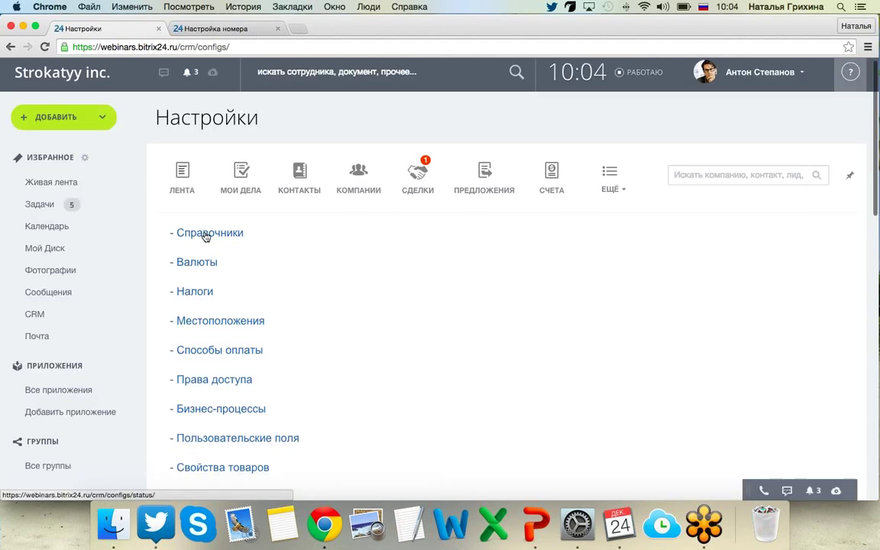
Open Справочники to view the lead statuses, then expand the ЕЩЁ menu.
left_click(206, 237)
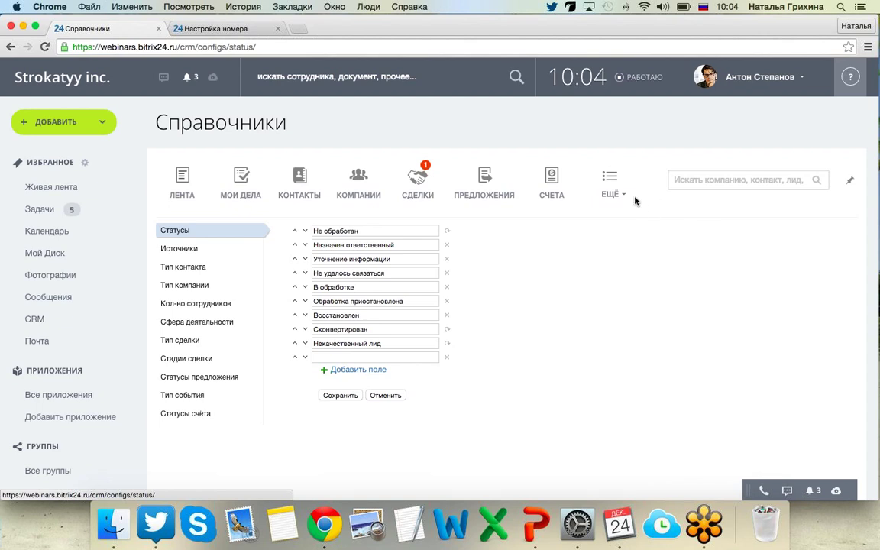
left_click(613, 206)
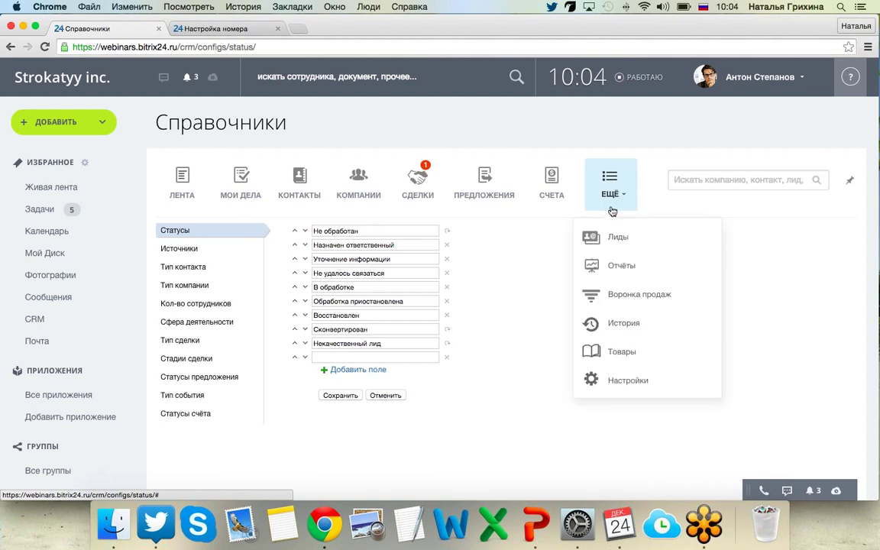
Look over the Лиды list, then return to CRM Настройки via ЕЩЁ.
left_click(592, 237)
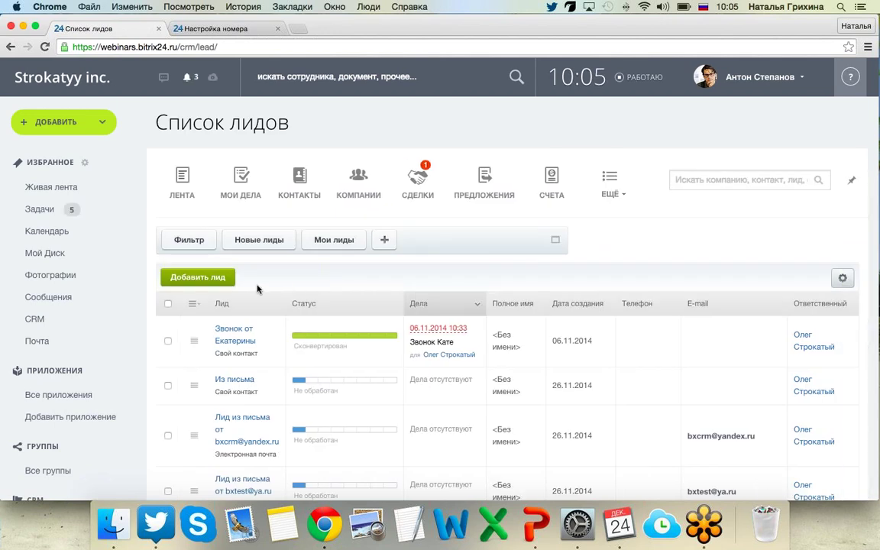
scroll(199, 296, "down", 2)
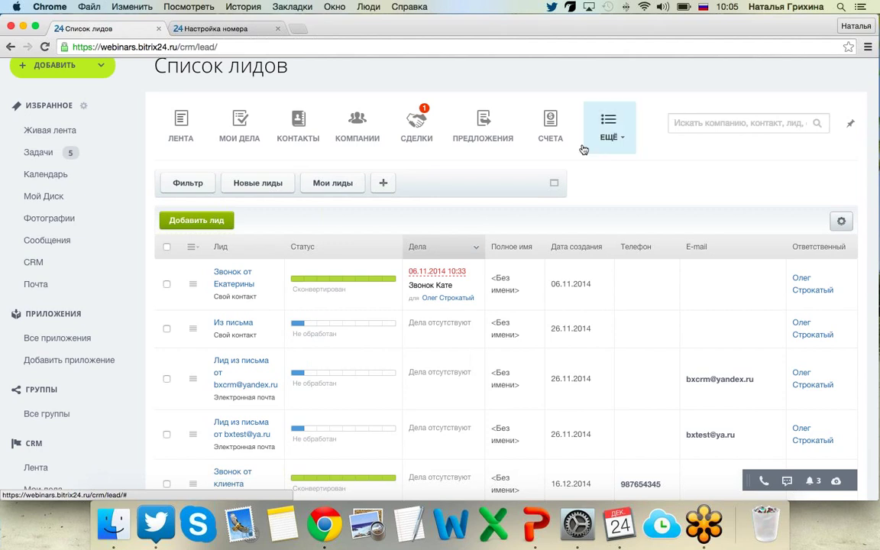
left_click(603, 126)
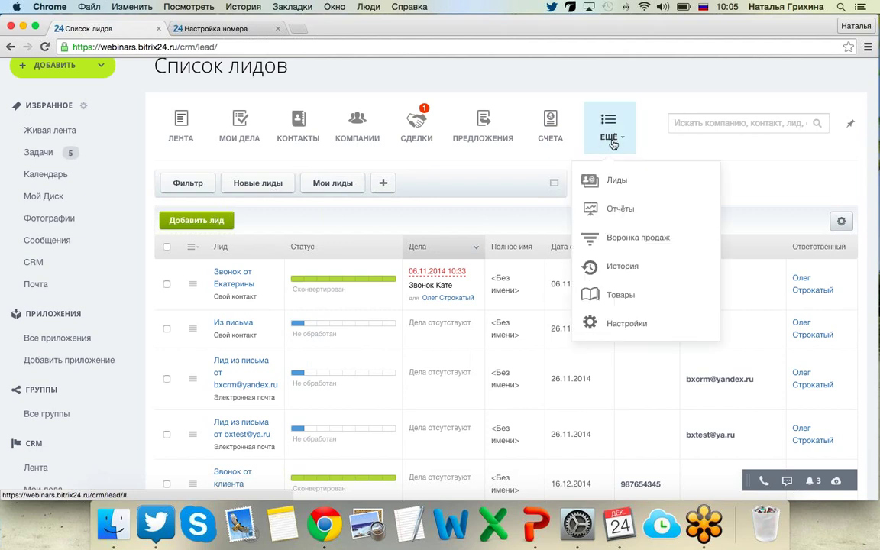
left_click(646, 324)
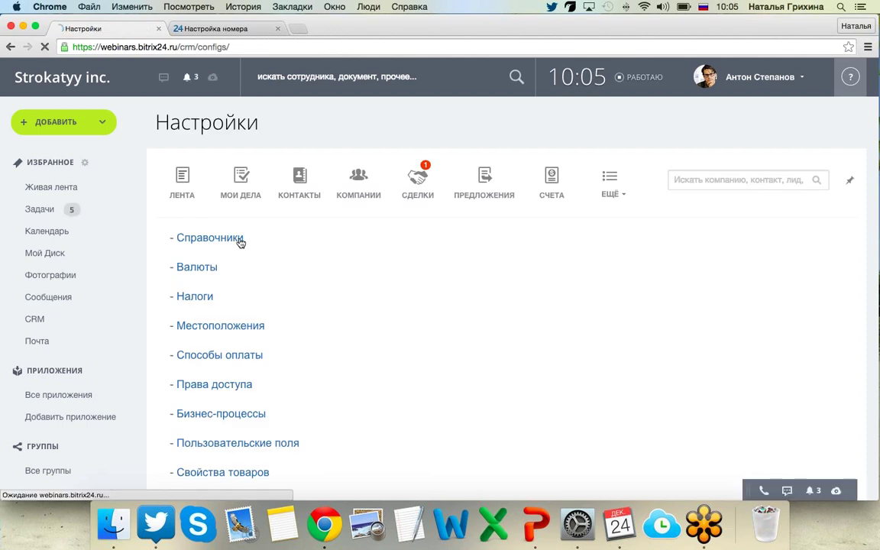
In Справочники, move Назначен ответственный up and back, then start editing Сконвертирован.
left_click(239, 240)
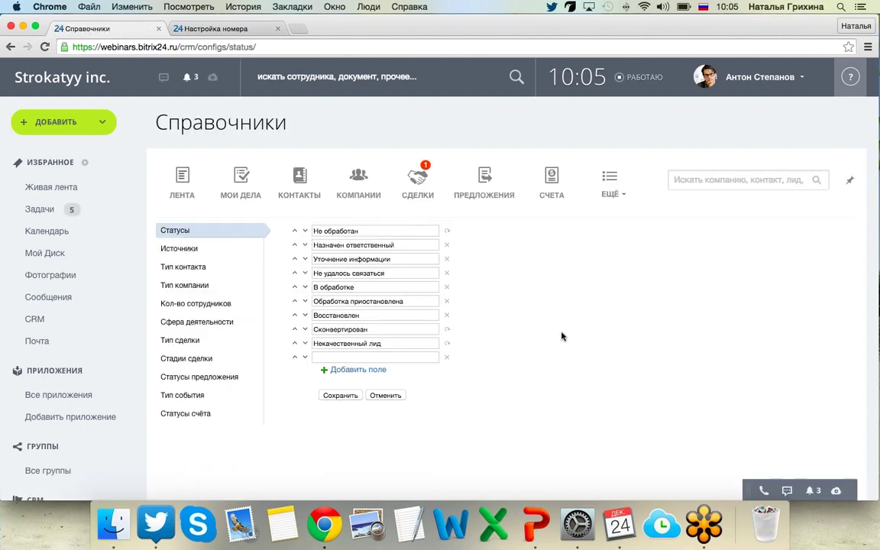
scroll(560, 336, "down", 1)
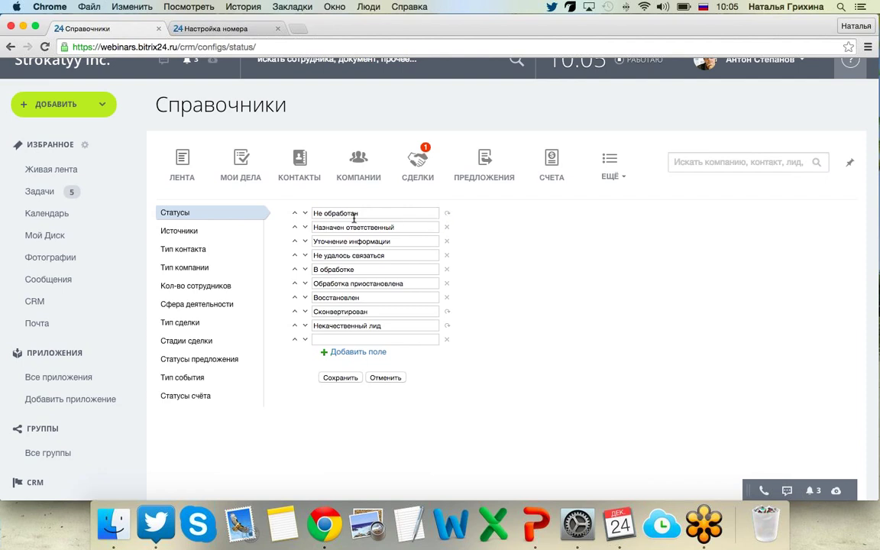
left_click(293, 227)
left_click(294, 227)
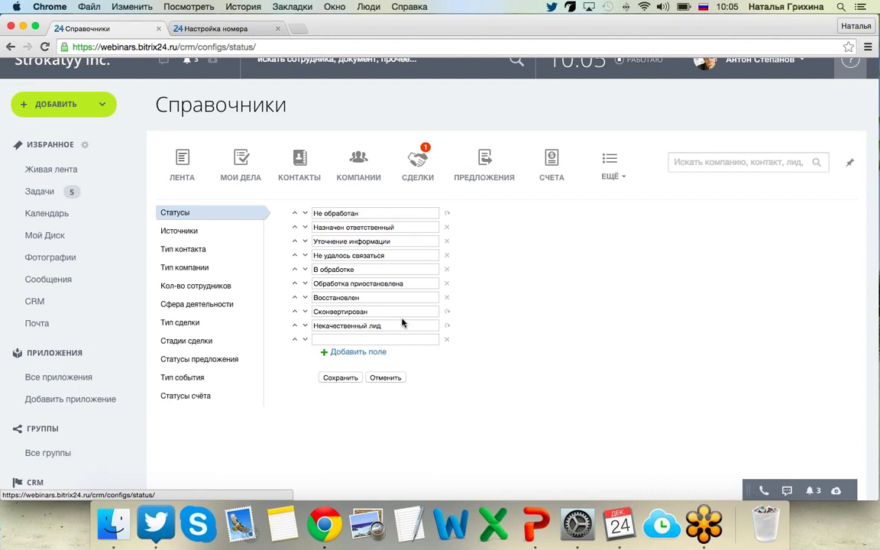
left_click(362, 313)
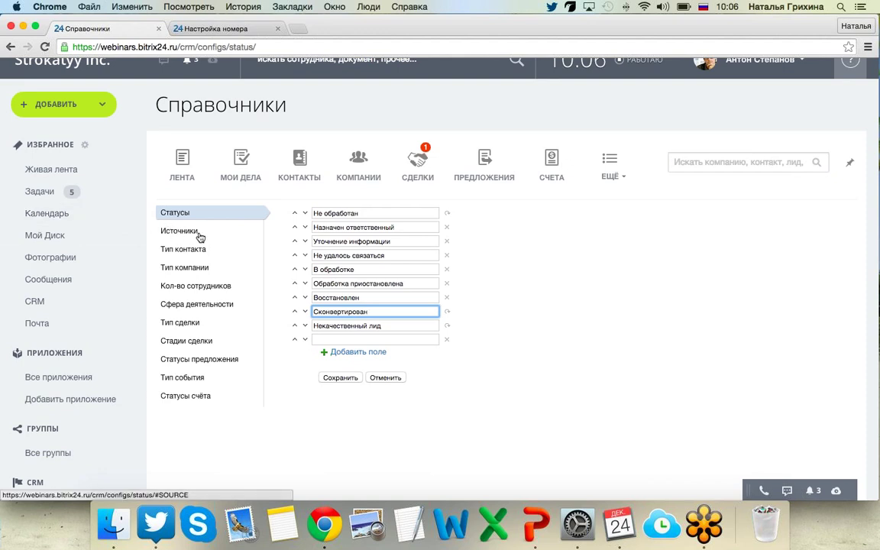
Browse Источники, Тип контакта and Тип компании, ending on Тип сделки (Ремонт, Изготовление).
left_click(201, 233)
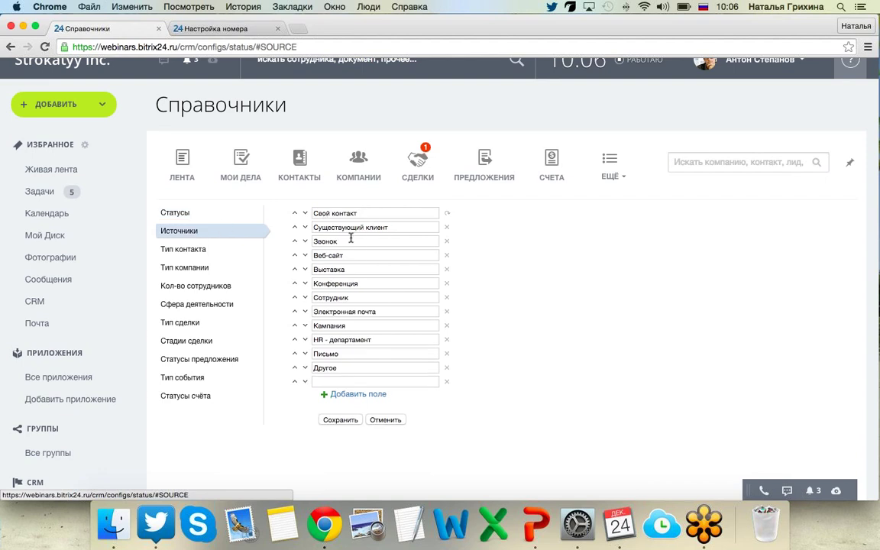
left_click(197, 252)
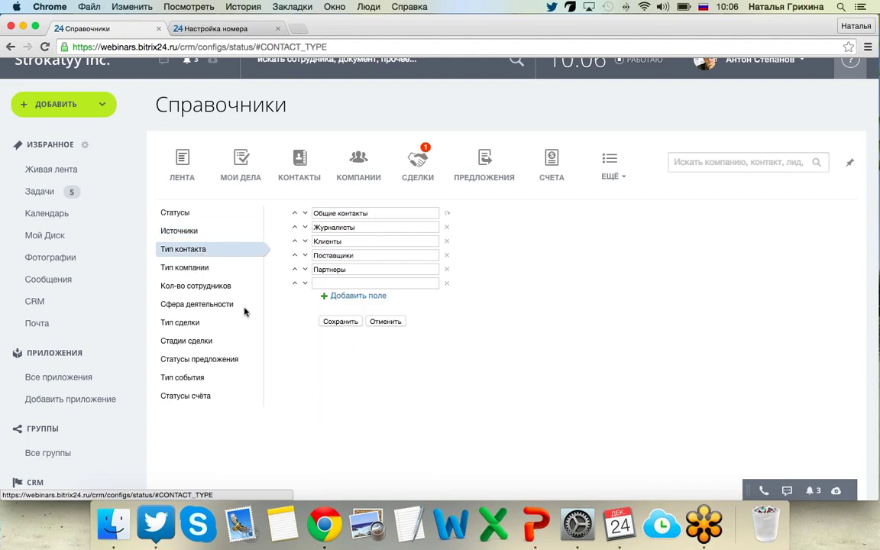
left_click(196, 274)
left_click(187, 324)
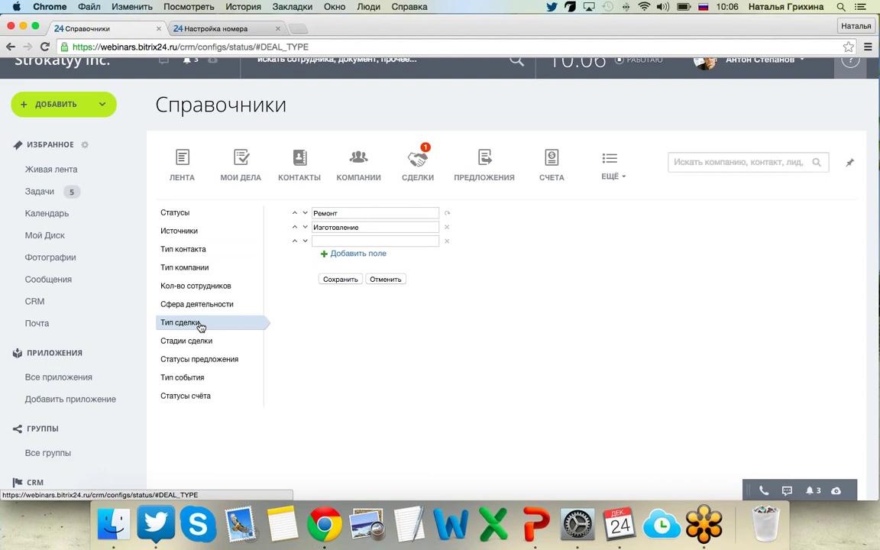
View Статусы счёта, then the Стадии сделки list from Принят в рознице to Клиент отказался.
left_click(187, 395)
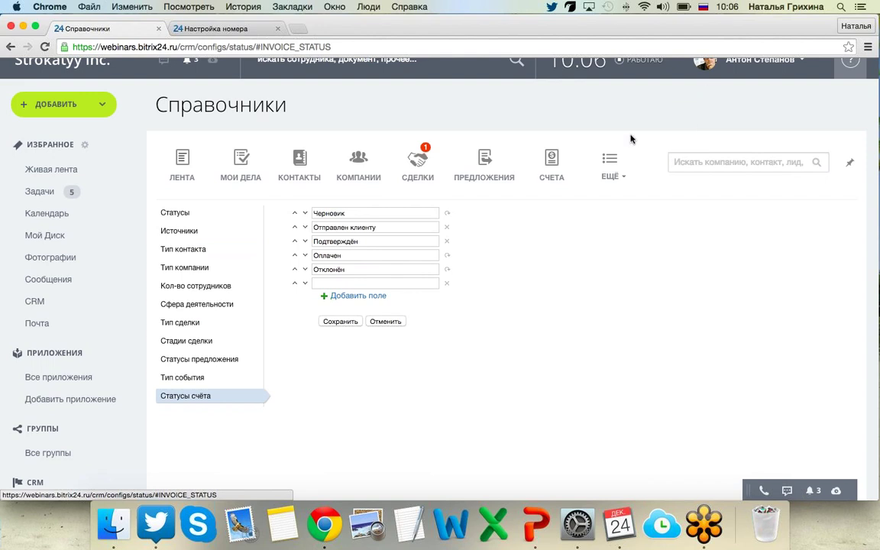
left_click(184, 345)
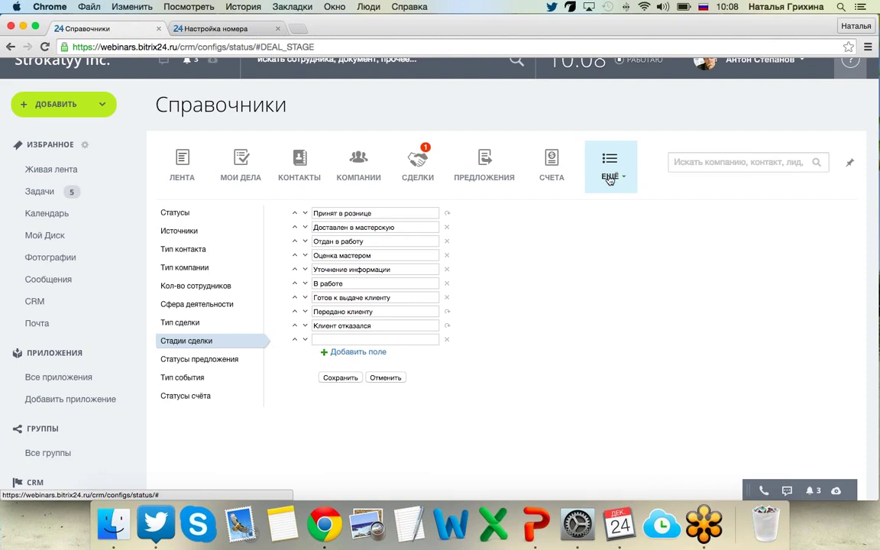
Review the Валюты list of five currencies with RUB as base, then return to Настройки.
left_click(610, 179)
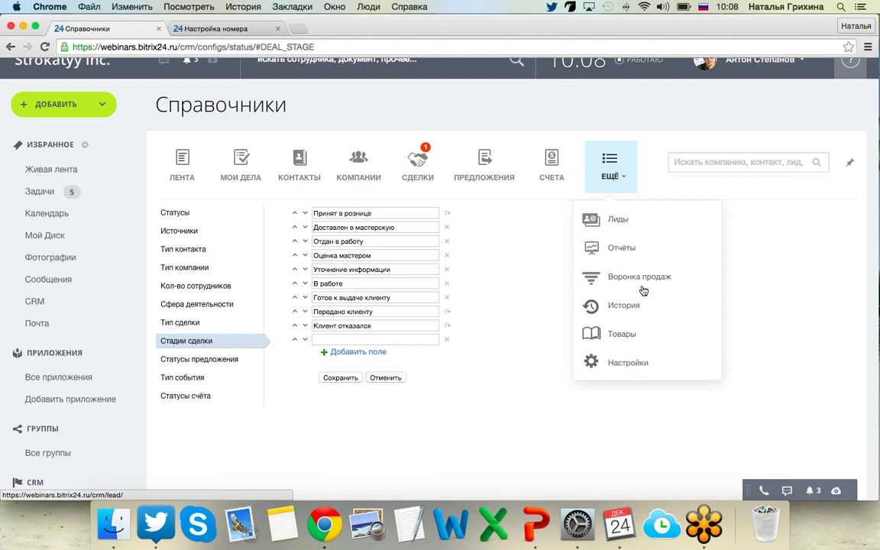
left_click(633, 367)
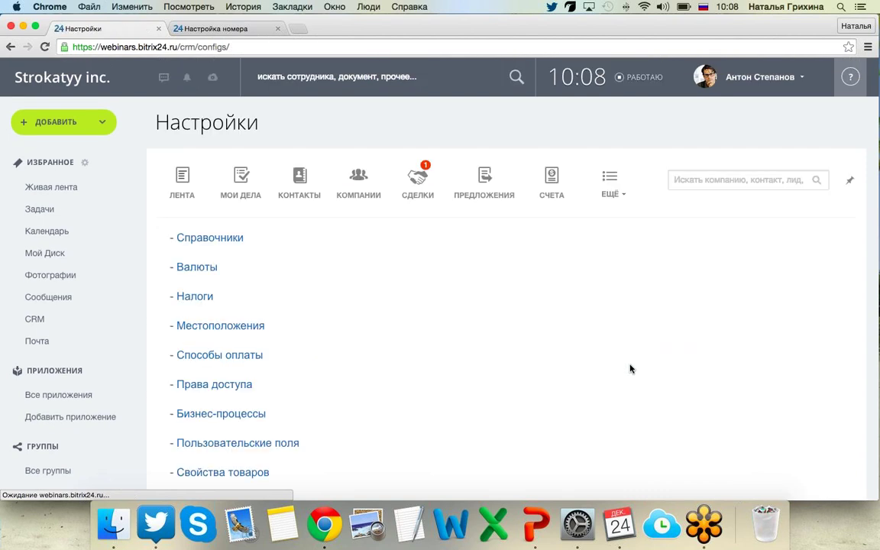
left_click(196, 272)
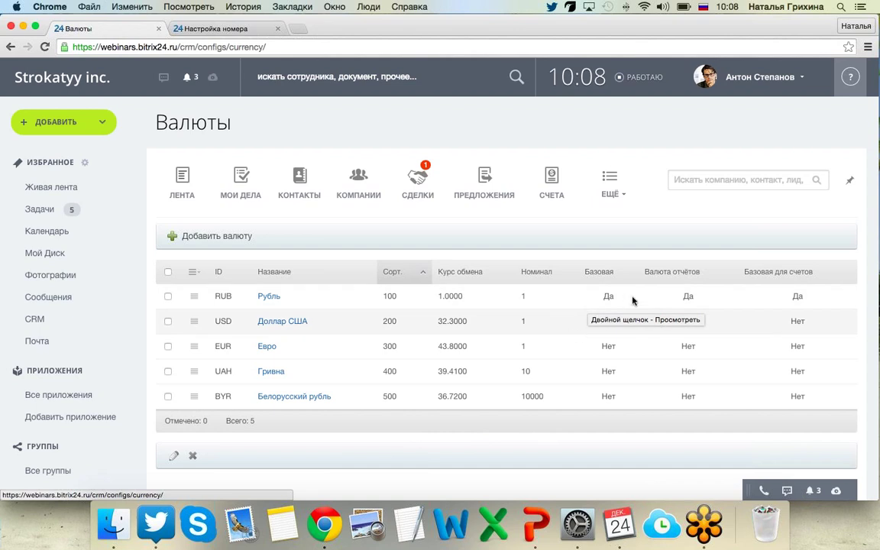
left_click(614, 191)
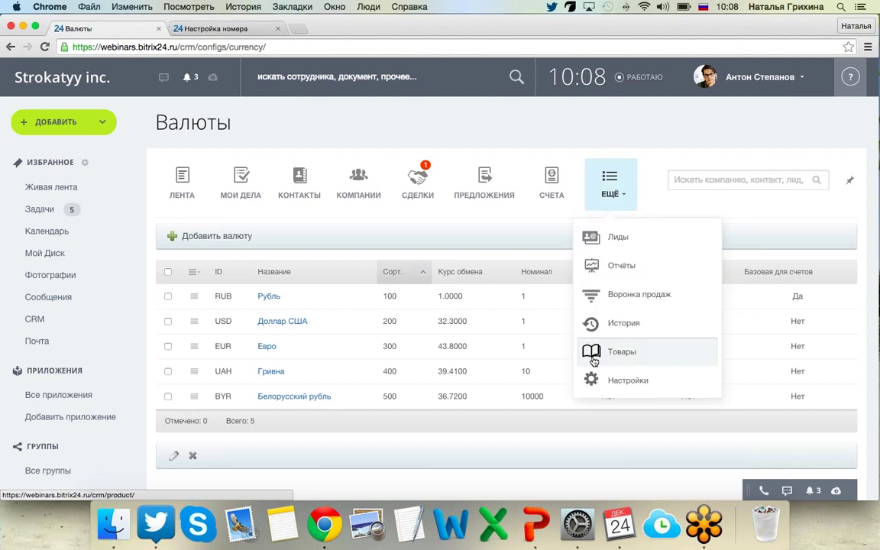
left_click(609, 381)
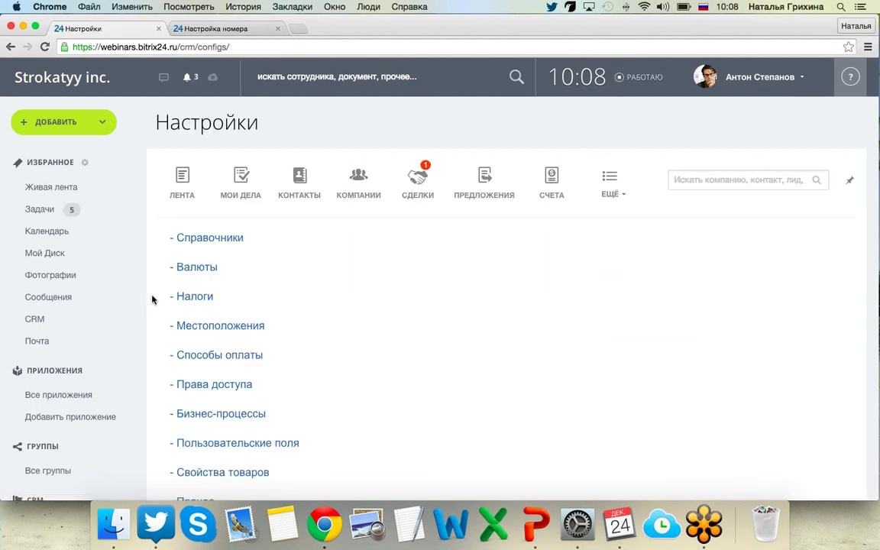
Check the Налоги list (Без НДС, НДС 18%) and return to Настройки.
left_click(200, 299)
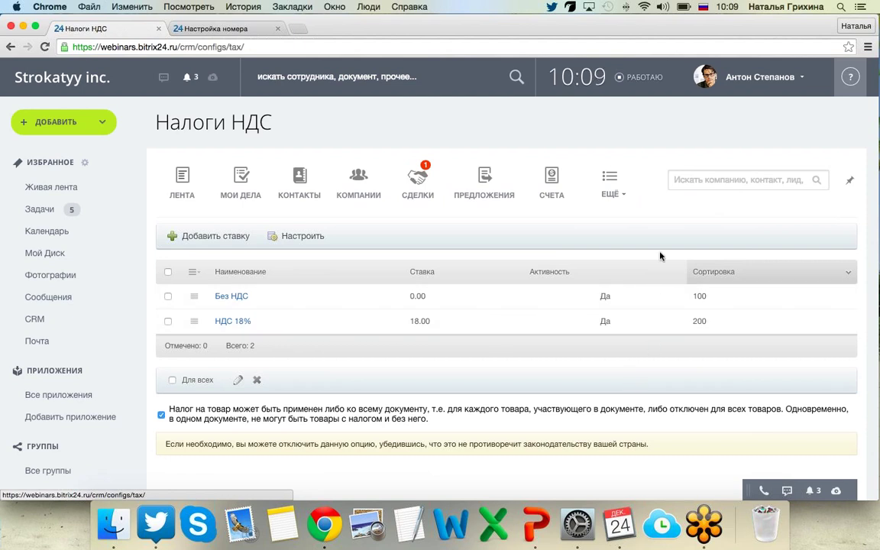
left_click(609, 182)
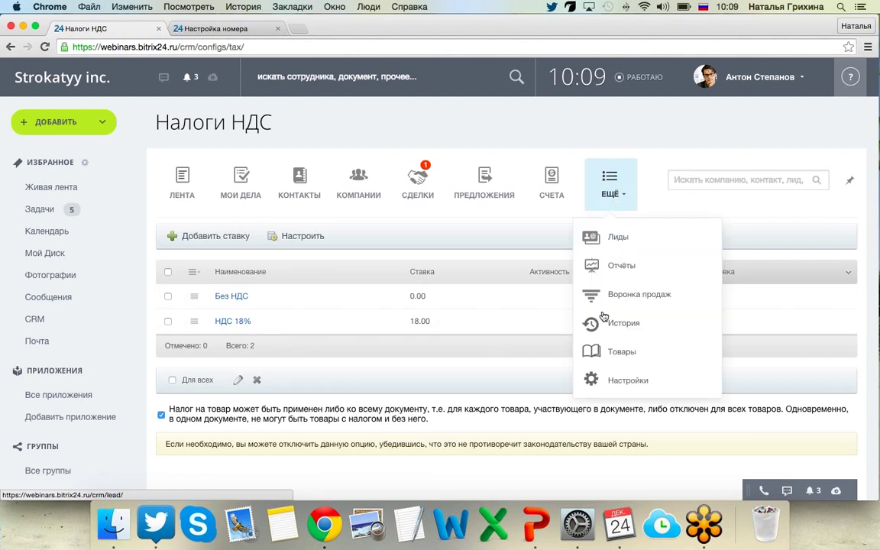
left_click(621, 388)
Check the empty Местоположения list and return to Настройки.
scroll(357, 375, "down", 1)
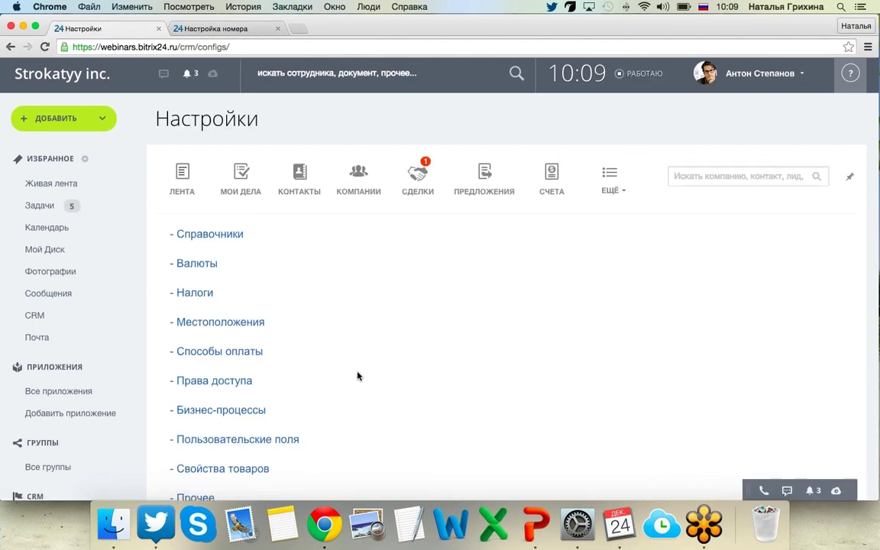
scroll(357, 376, "down", 1)
left_click(240, 296)
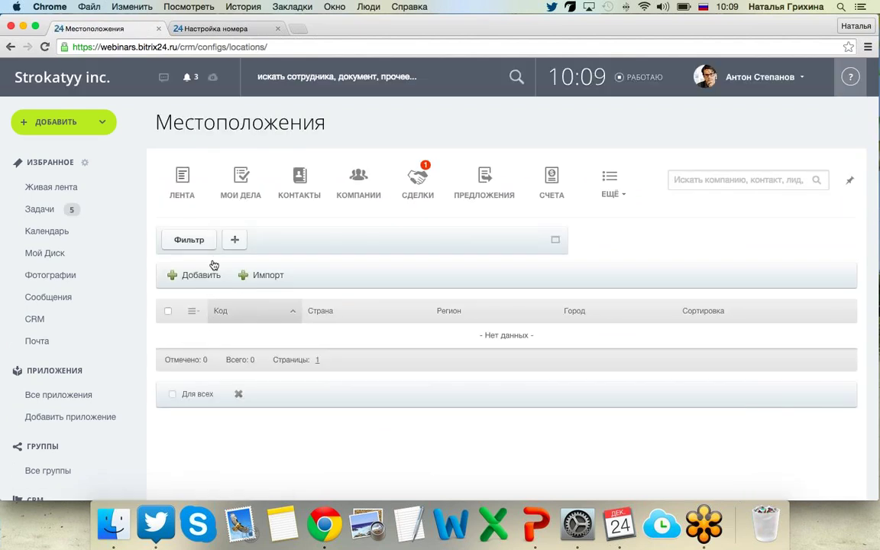
left_click(610, 187)
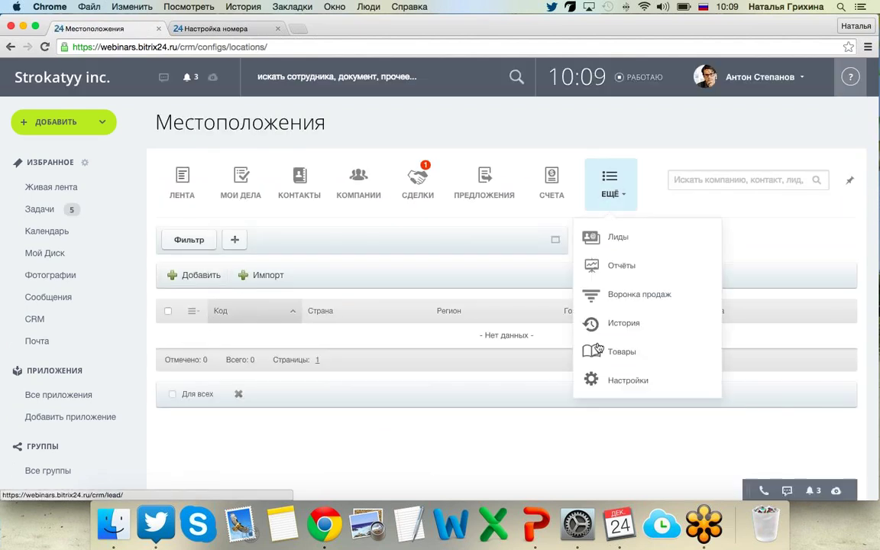
left_click(631, 394)
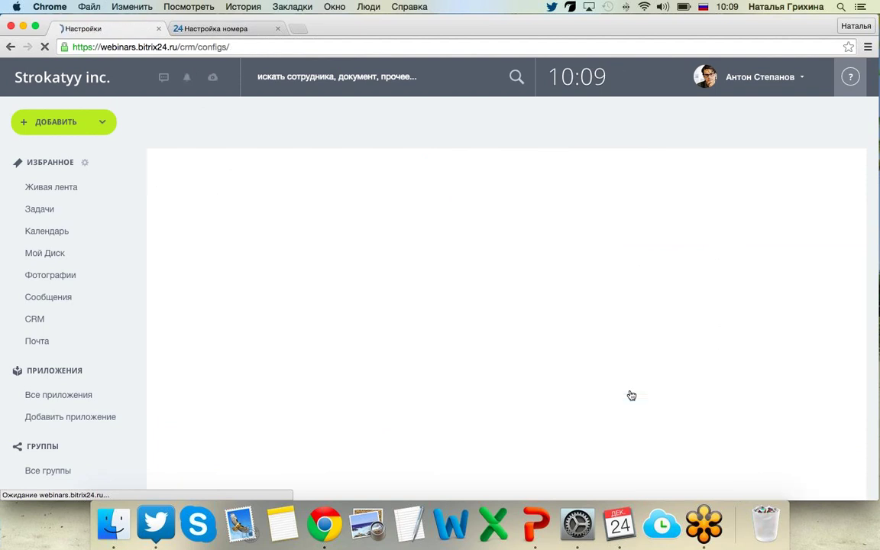
scroll(224, 297, "down", 1)
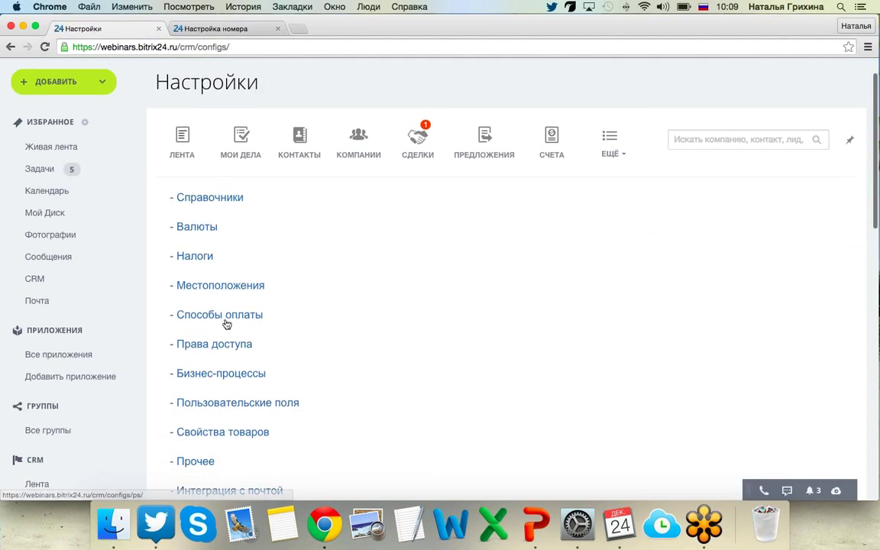
Open Способы оплаты and the Банковский перевод (Компании) payment method's edit form.
left_click(226, 324)
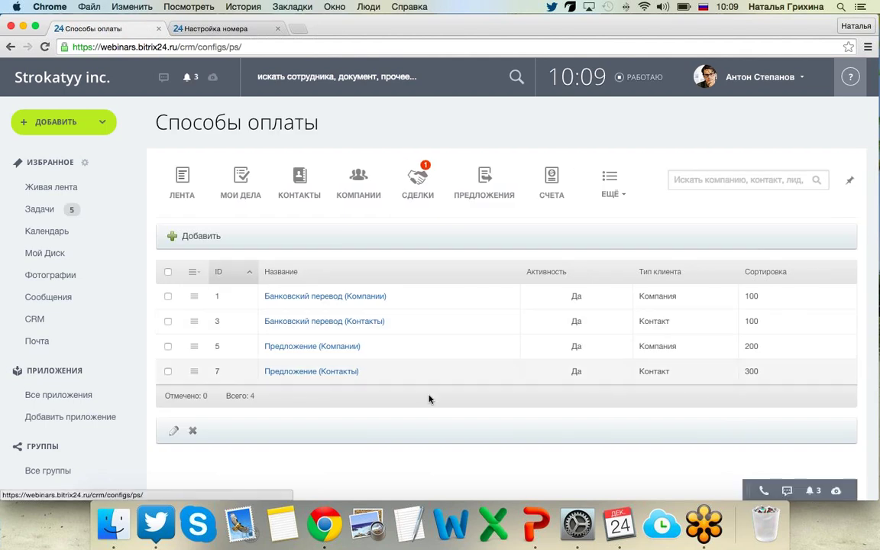
left_click(334, 298)
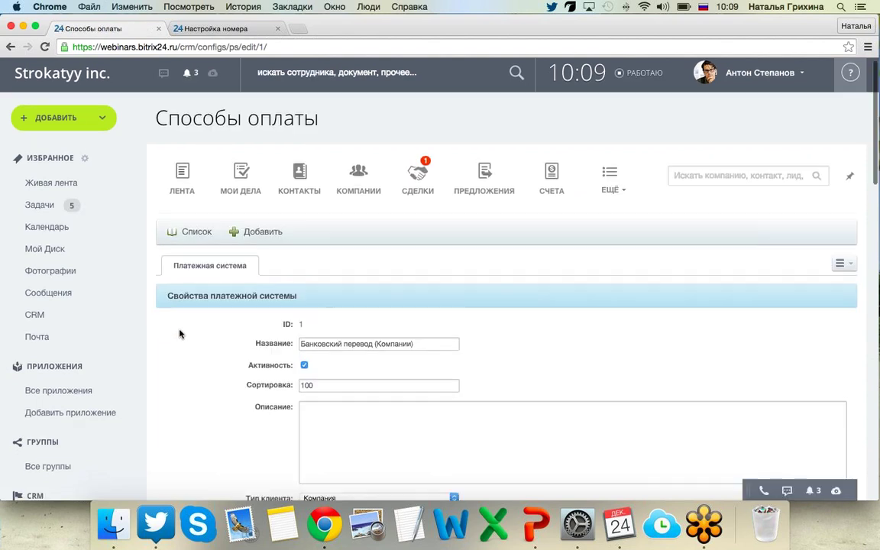
scroll(180, 334, "down", 5)
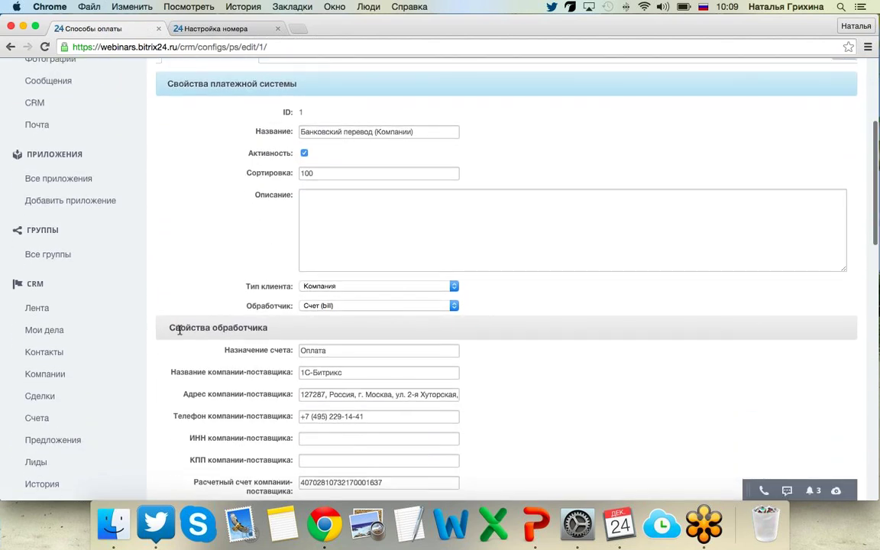
scroll(180, 330, "up", 1)
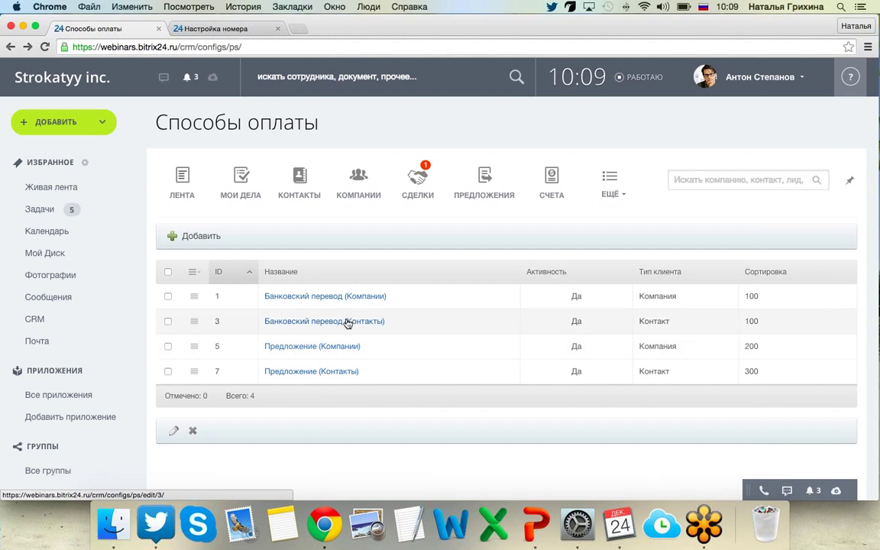
left_click(338, 297)
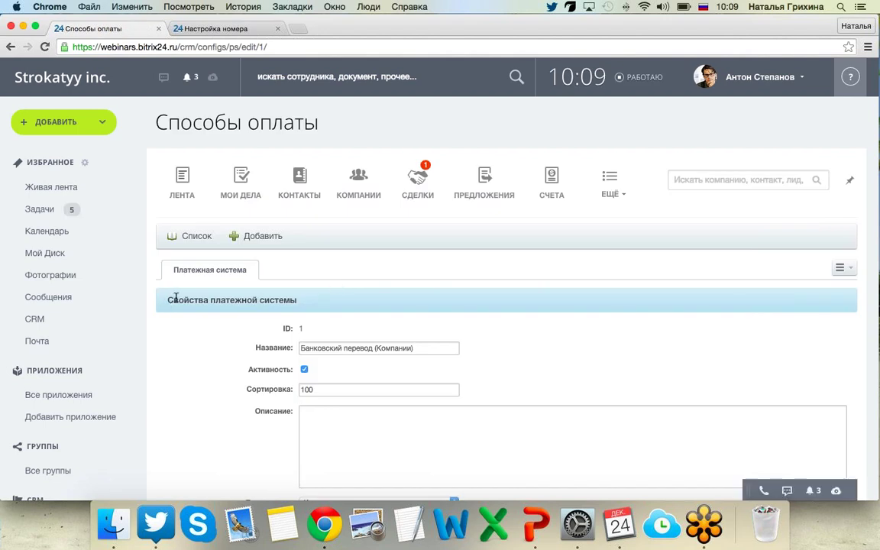
scroll(176, 299, "down", 10)
scroll(176, 298, "down", 3)
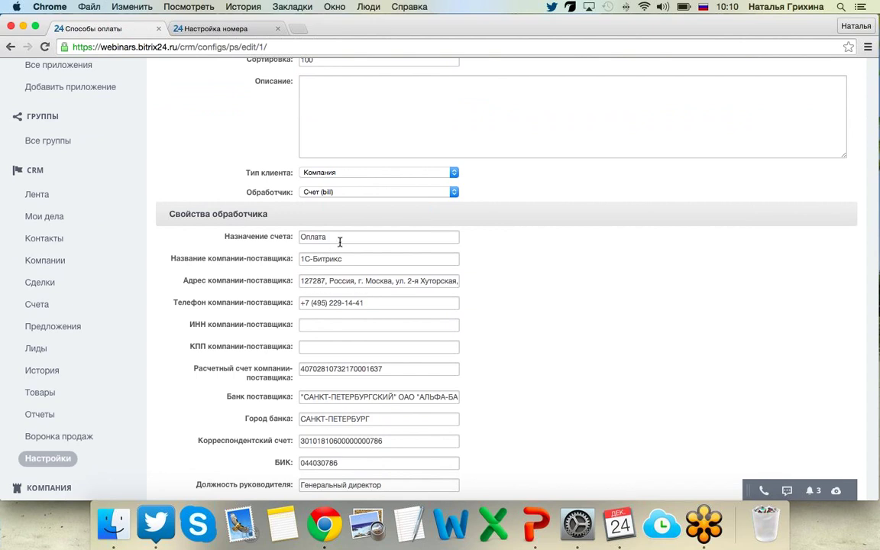
Inspect the client type options without changing them and scroll through the supplier details.
left_click(405, 175)
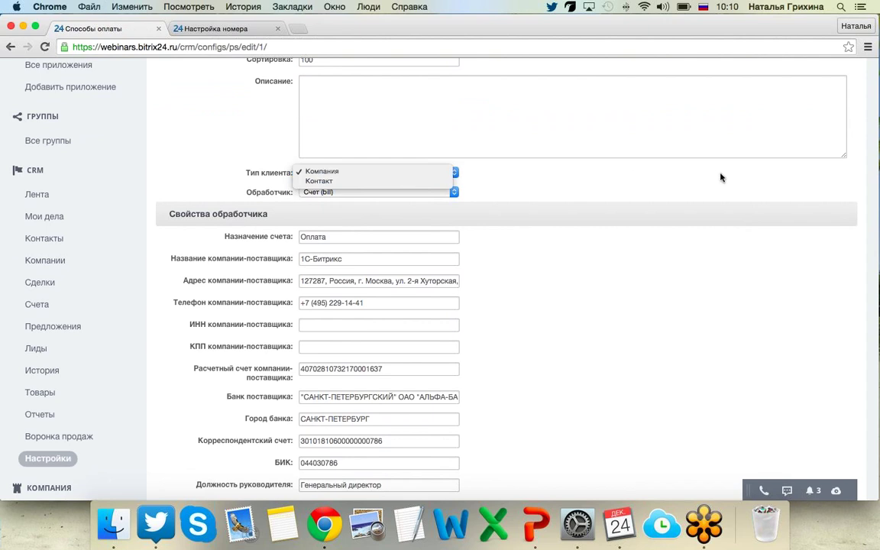
left_click(649, 160)
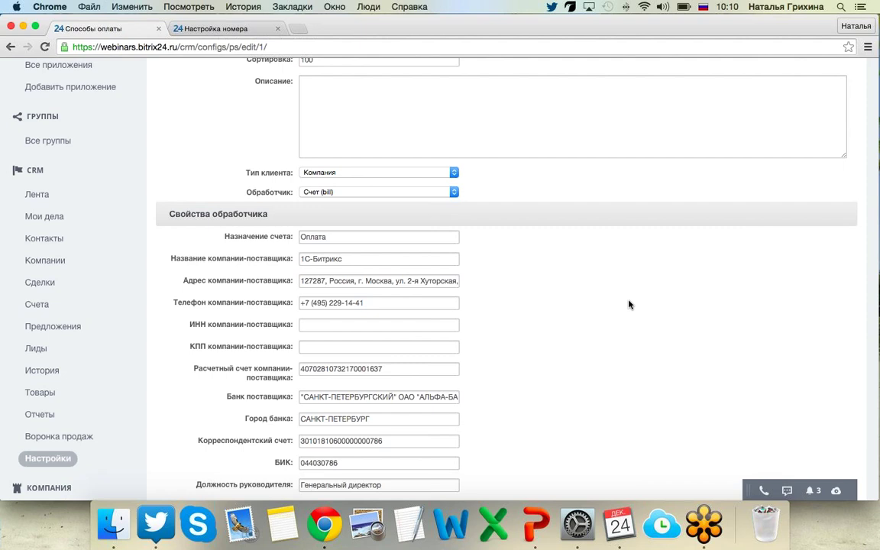
scroll(628, 304, "down", 1)
scroll(629, 304, "down", 1)
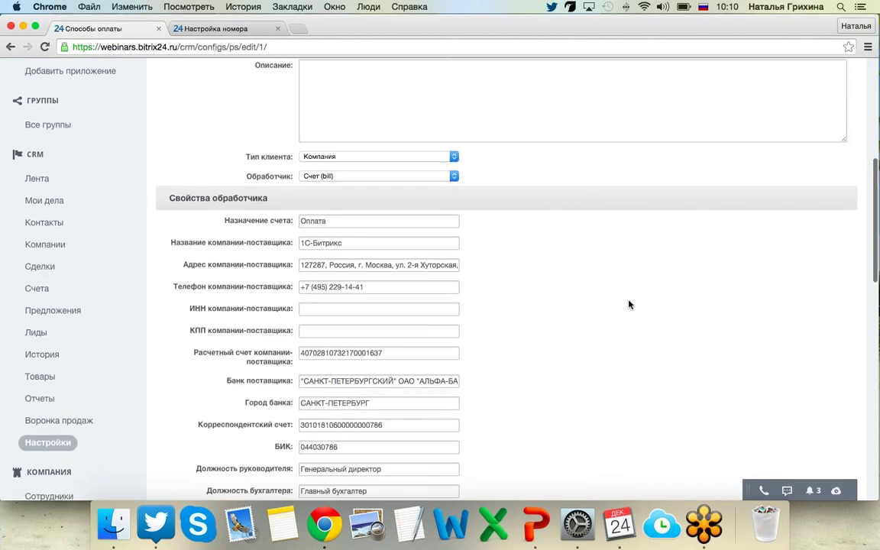
scroll(628, 304, "down", 3)
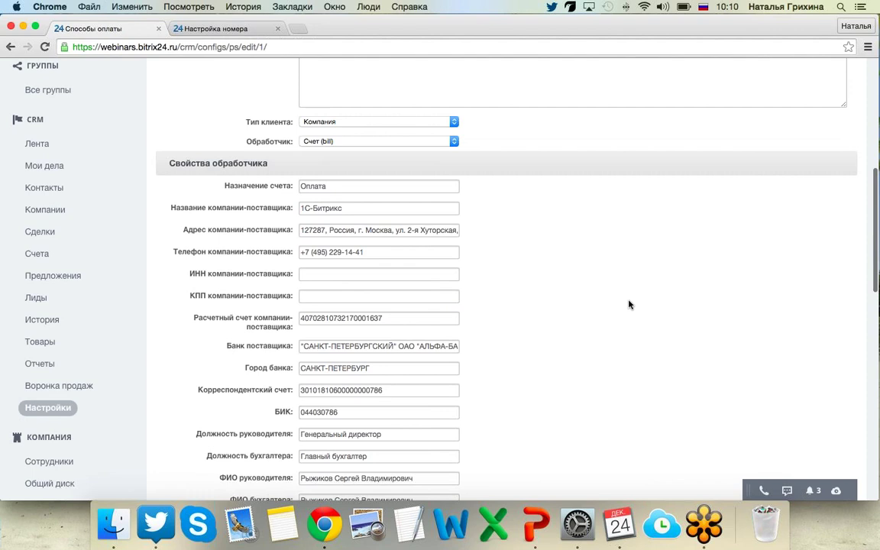
scroll(628, 304, "down", 2)
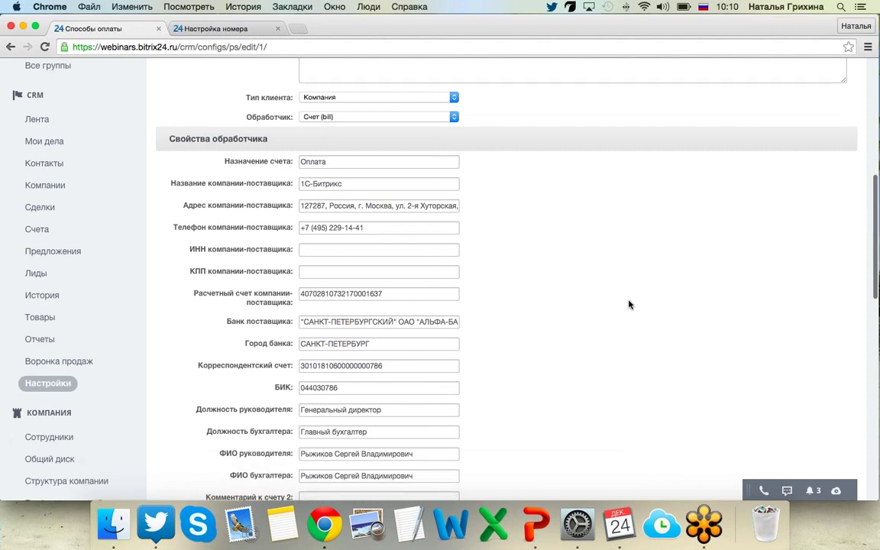
scroll(629, 304, "down", 2)
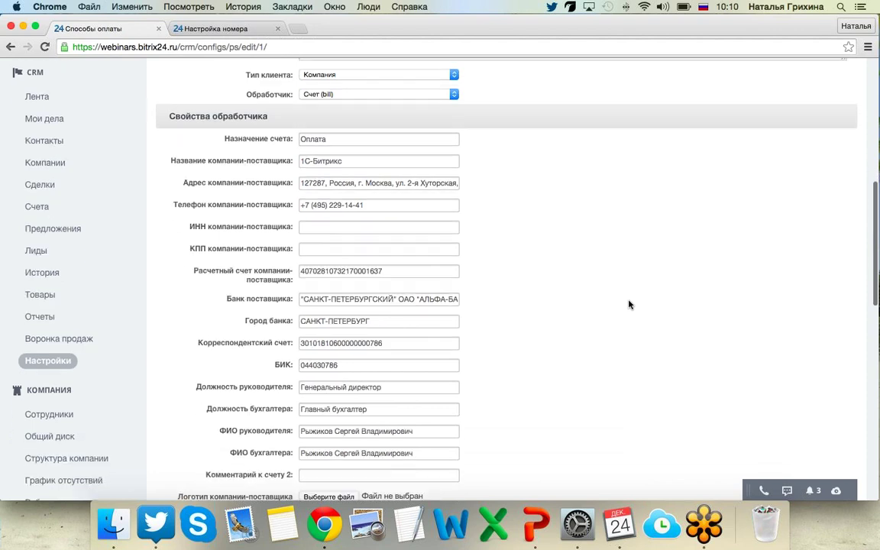
scroll(629, 304, "down", 3)
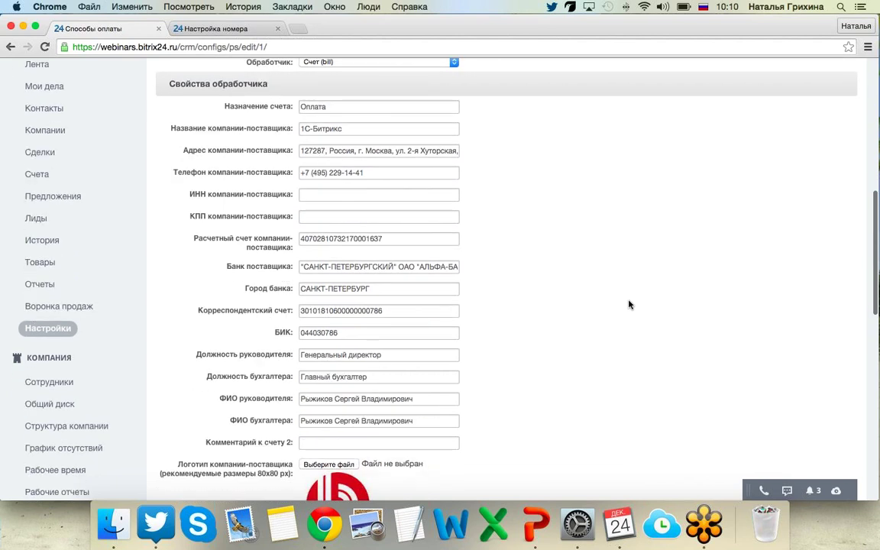
scroll(628, 304, "down", 5)
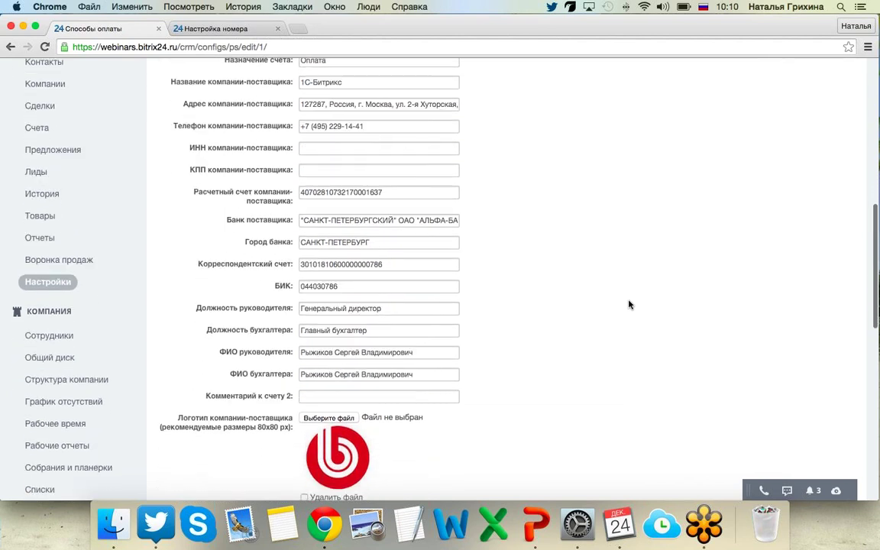
scroll(628, 304, "down", 2)
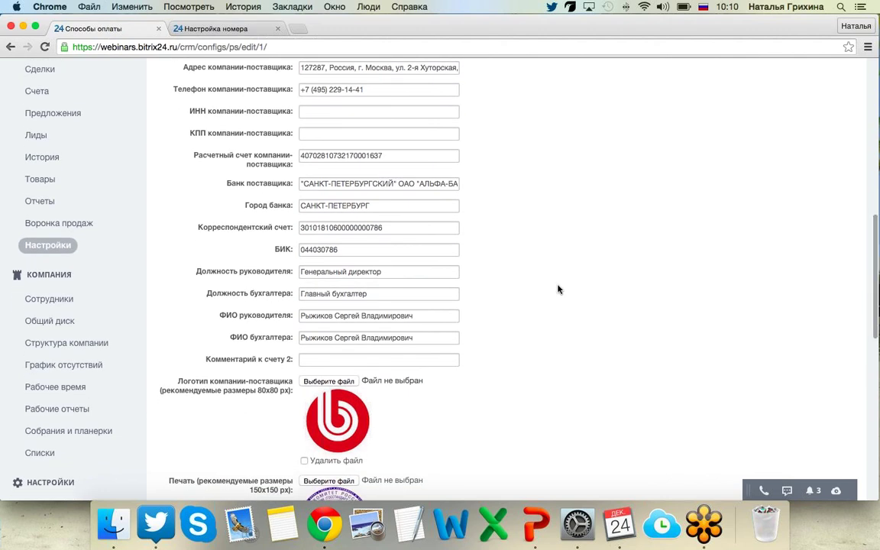
scroll(559, 292, "down", 3)
scroll(560, 289, "down", 2)
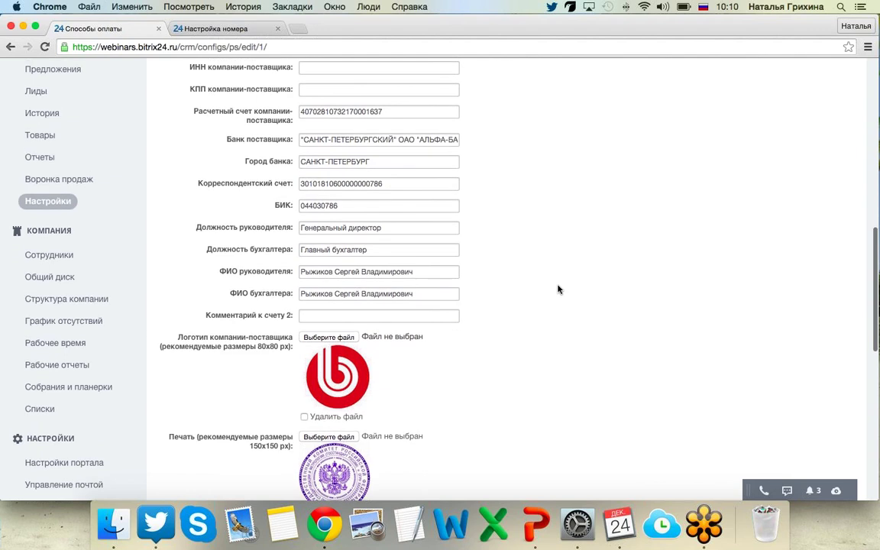
scroll(560, 288, "up", 10)
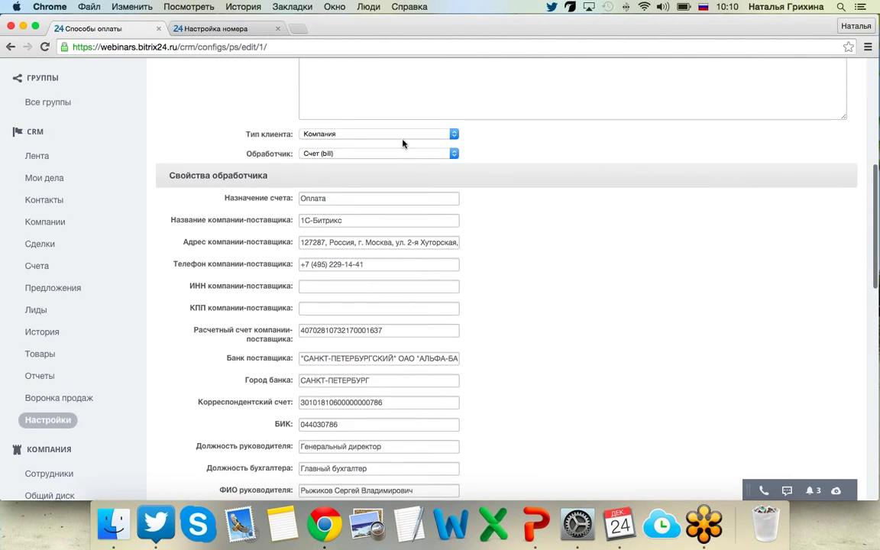
Switch Тип клиента to Контакт and back to Компания, then review the rest of the form.
left_click(320, 134)
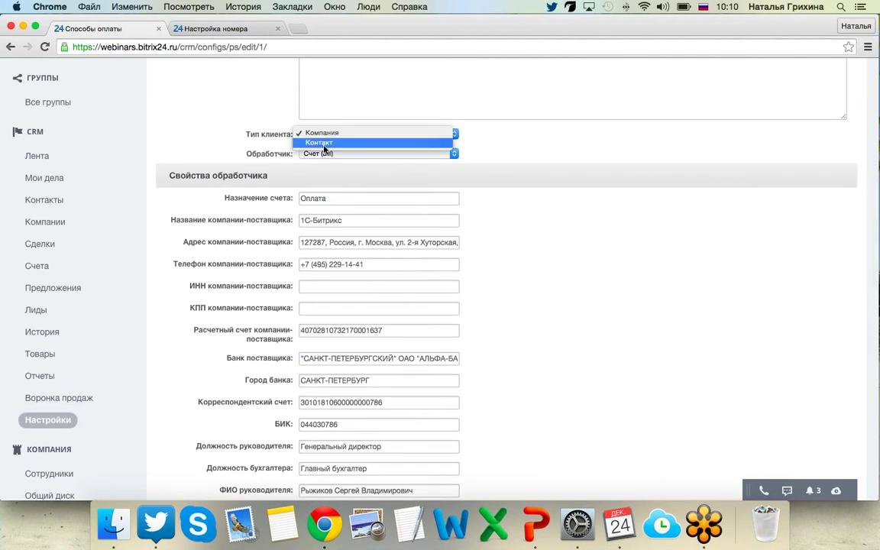
left_click(324, 145)
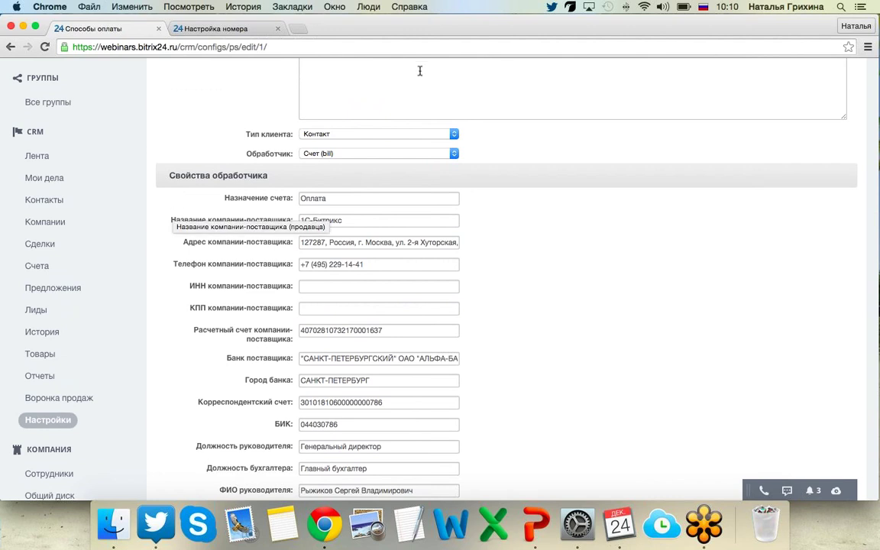
left_click(389, 135)
left_click(371, 123)
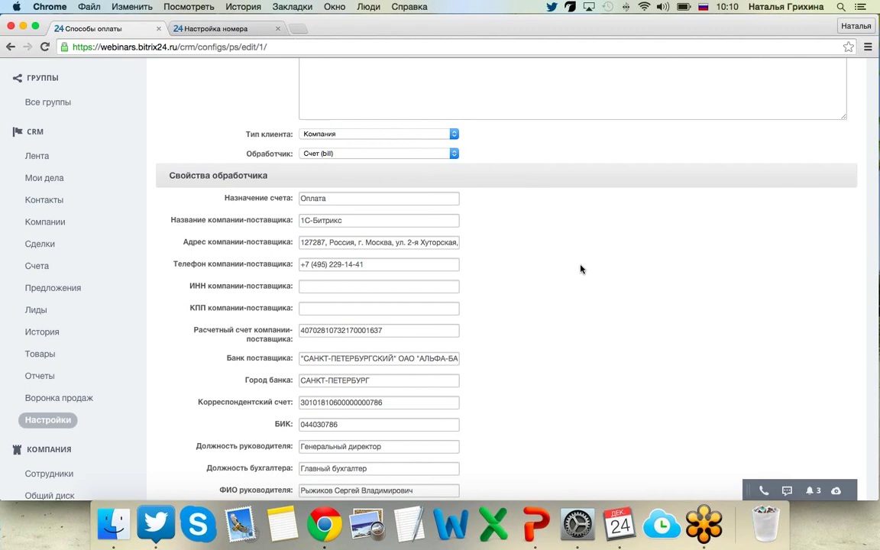
scroll(575, 267, "down", 5)
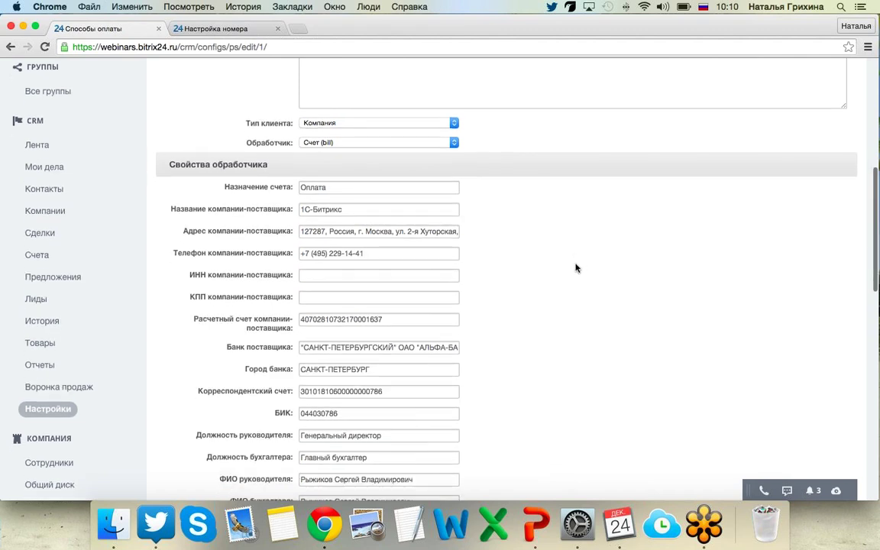
scroll(575, 267, "down", 2)
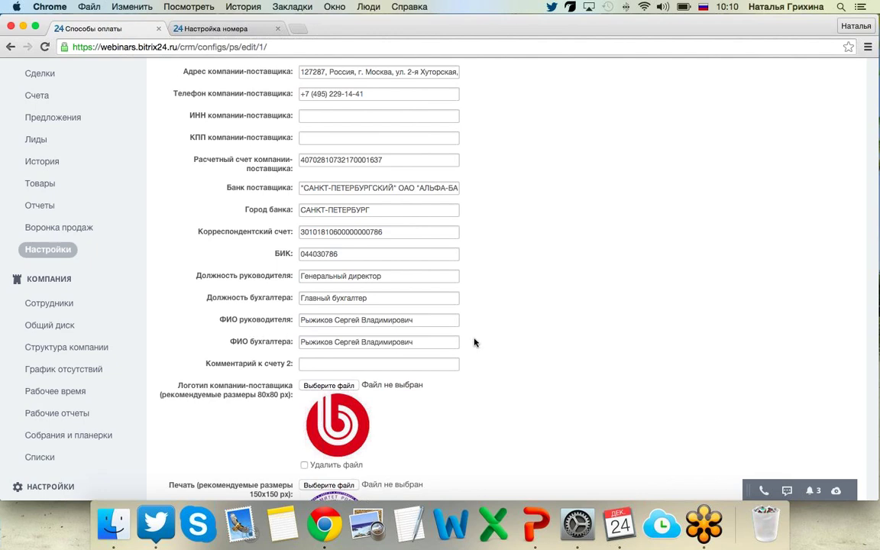
scroll(473, 342, "down", 6)
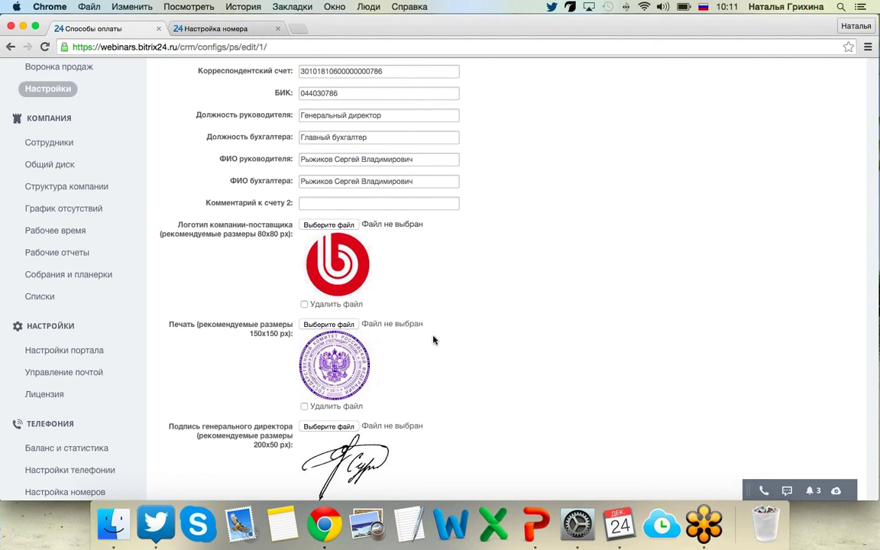
scroll(449, 377, "down", 2)
scroll(450, 378, "down", 2)
scroll(394, 365, "down", 2)
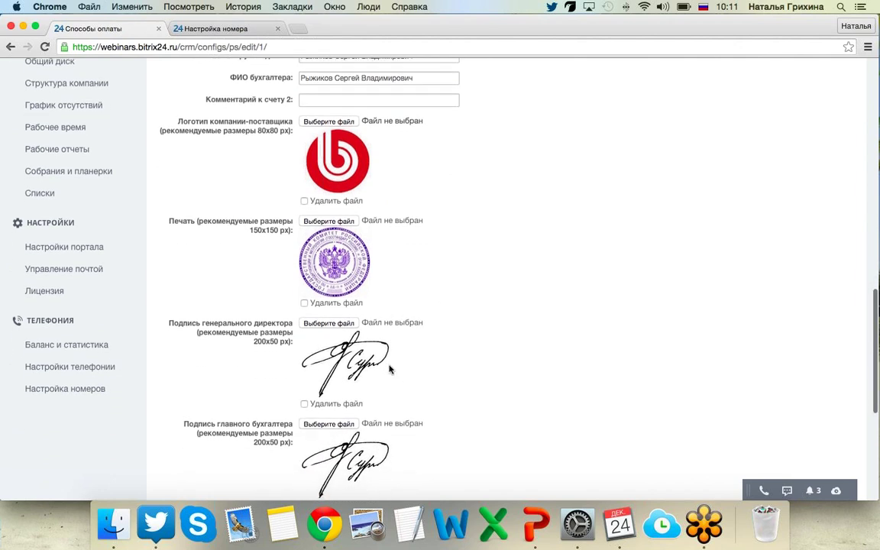
scroll(704, 382, "down", 4)
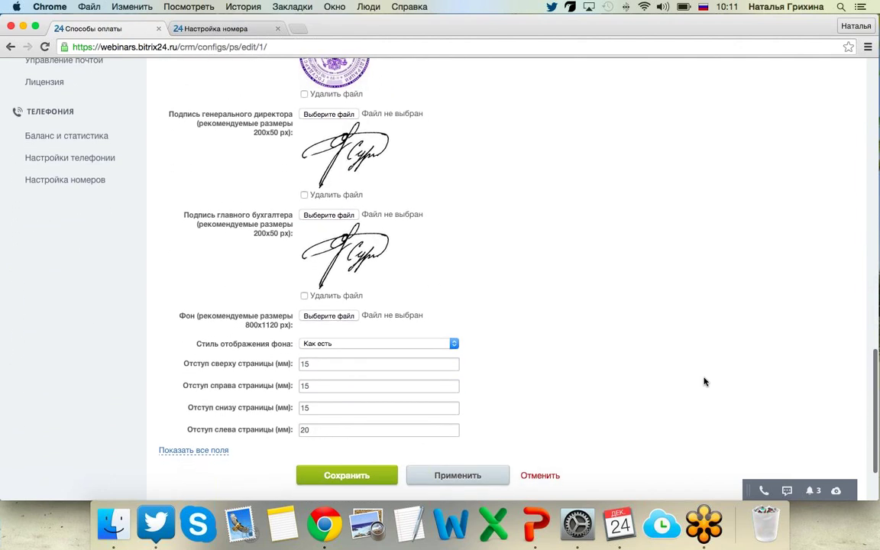
scroll(704, 381, "up", 3)
scroll(704, 381, "up", 15)
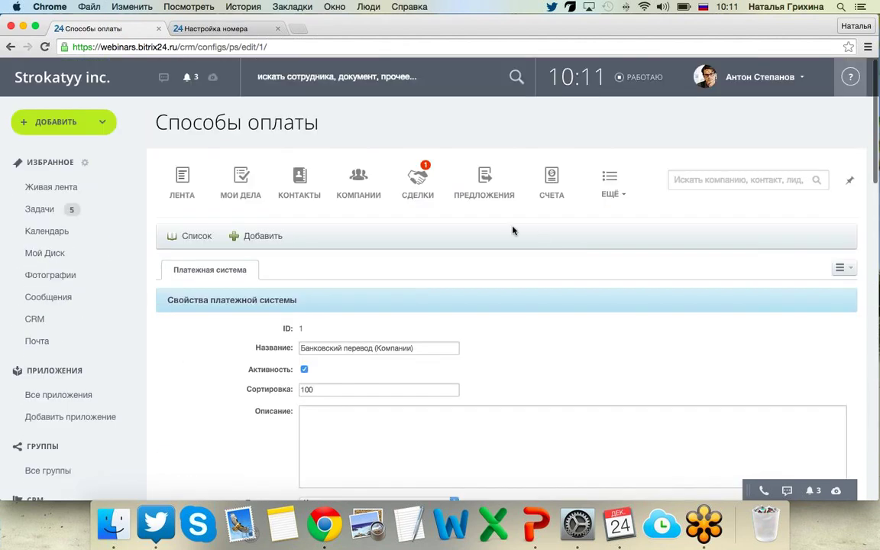
Glance at the Банковский перевод (Контакты) payment method and return to the list.
left_click(200, 236)
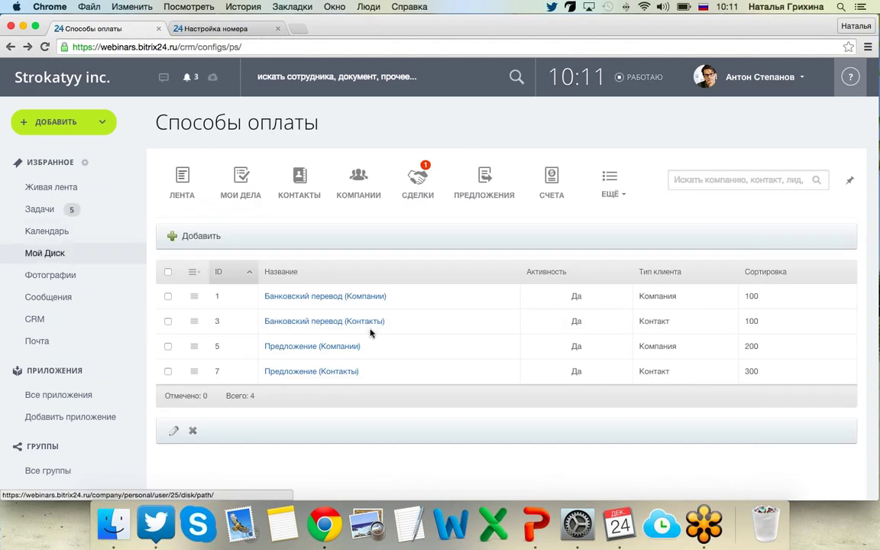
left_click(331, 324)
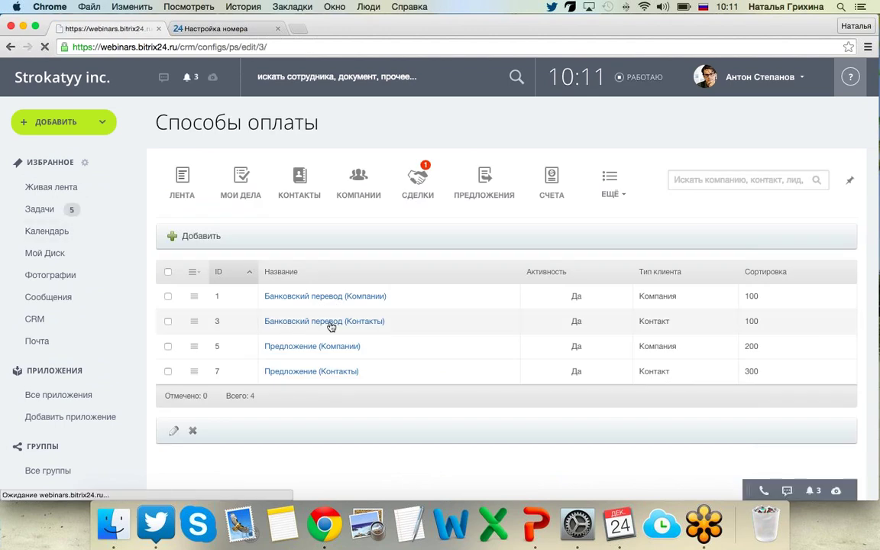
scroll(312, 337, "down", 10)
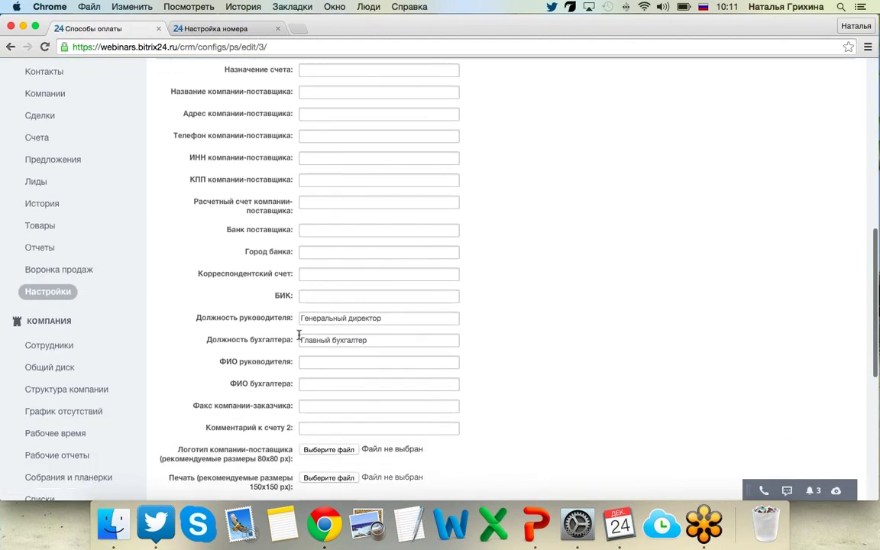
scroll(298, 334, "up", 10)
left_click(9, 47)
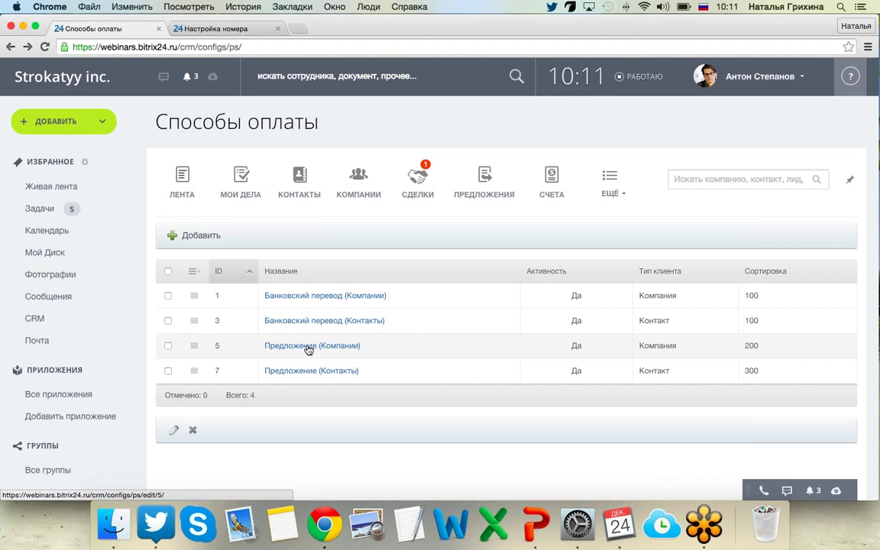
Review the Предложение (Компании) form and its quote_ru handler properties, then return to the list.
left_click(308, 346)
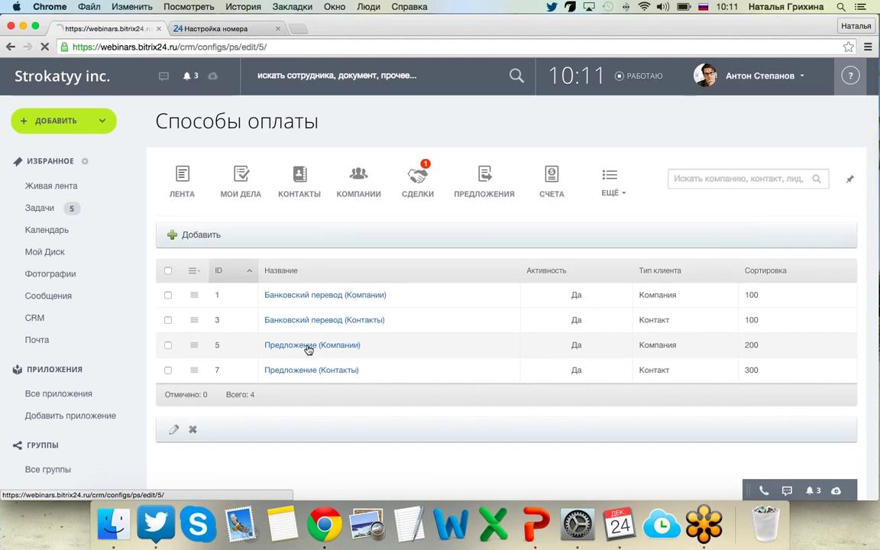
scroll(698, 351, "down", 10)
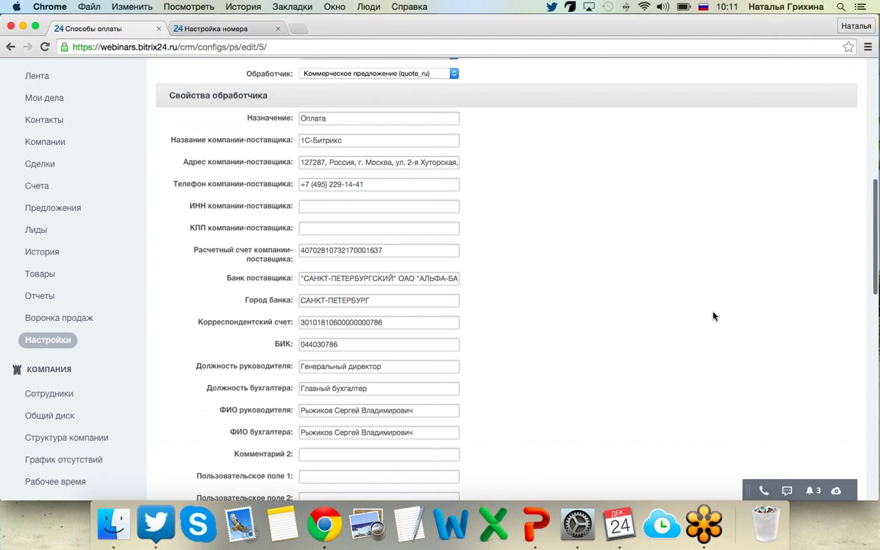
scroll(711, 320, "down", 1)
scroll(704, 355, "down", 12)
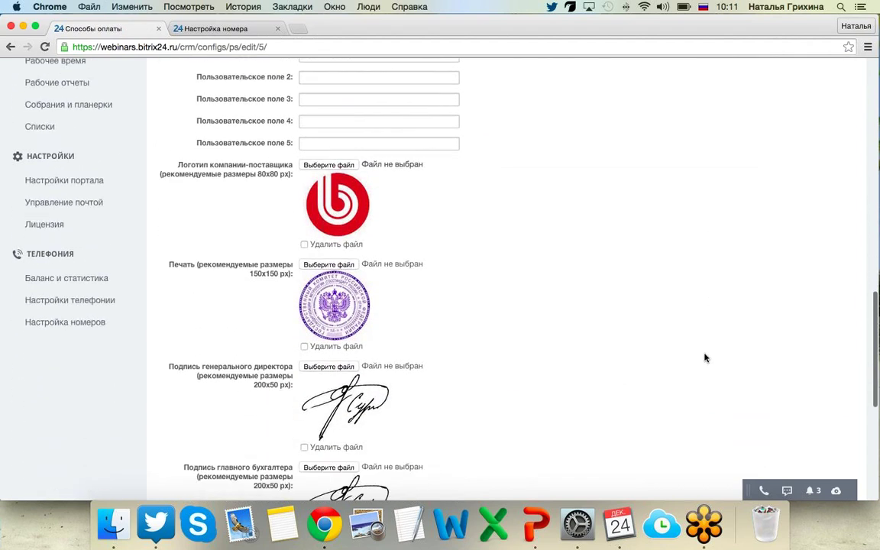
scroll(704, 357, "down", 2)
scroll(704, 357, "up", 9)
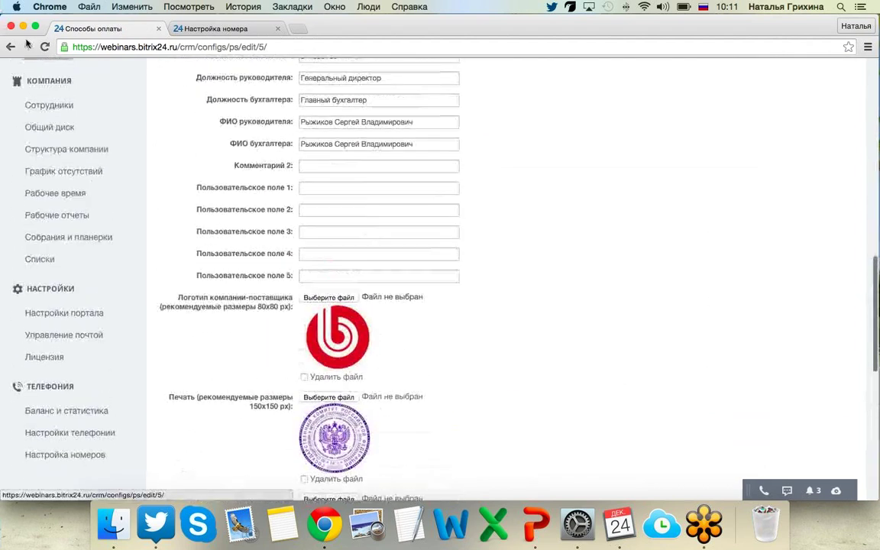
left_click(12, 49)
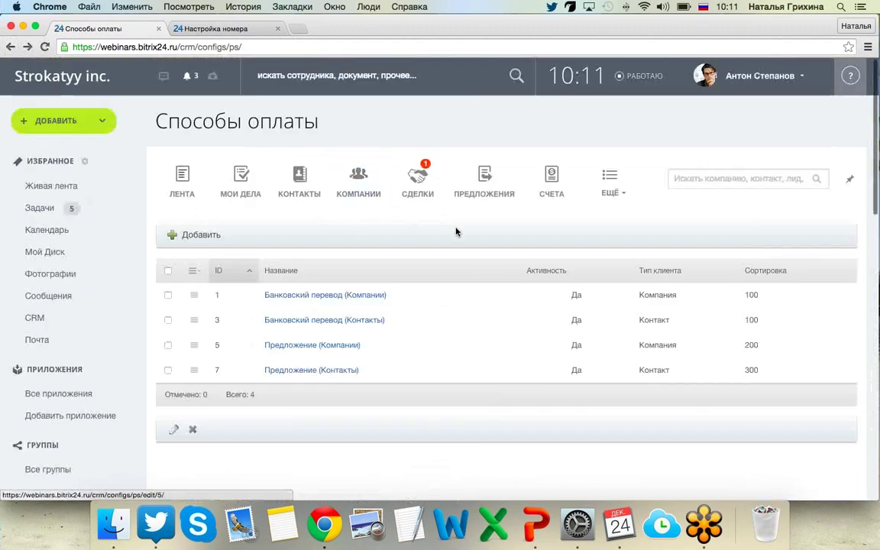
Open CRM Настройки from the ЕЩЁ menu and go to the Права доступа page.
left_click(628, 192)
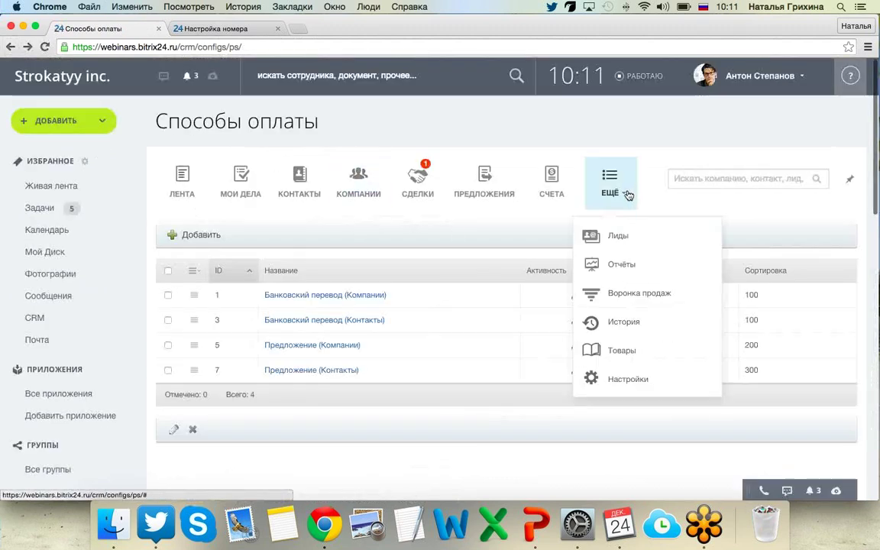
left_click(630, 385)
scroll(365, 340, "down", 3)
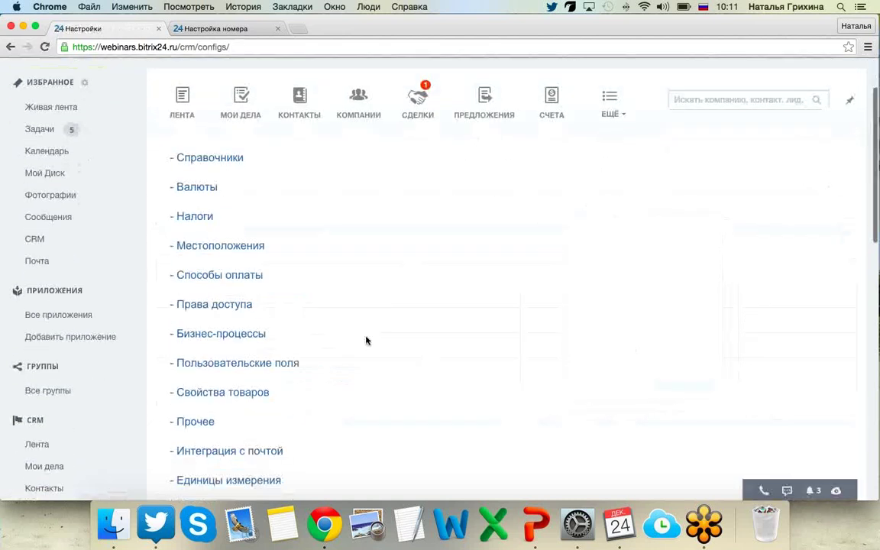
left_click(213, 298)
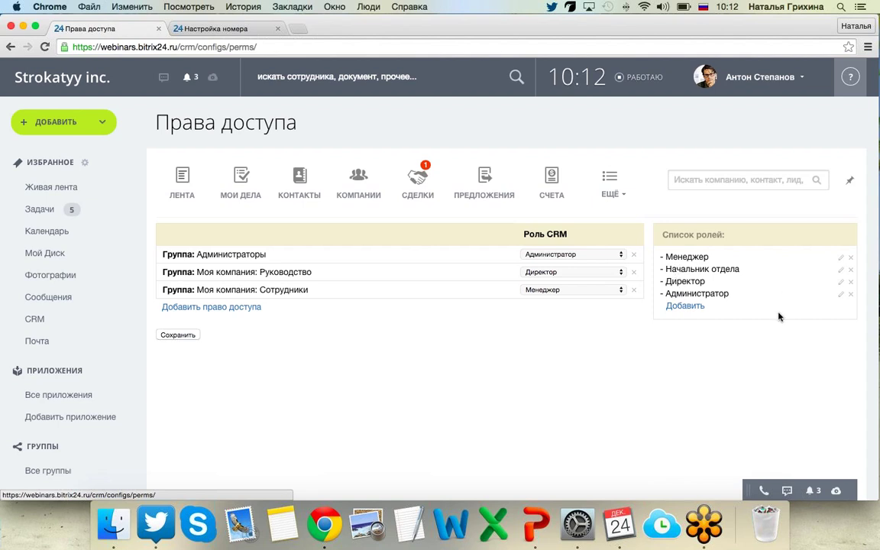
left_click(842, 258)
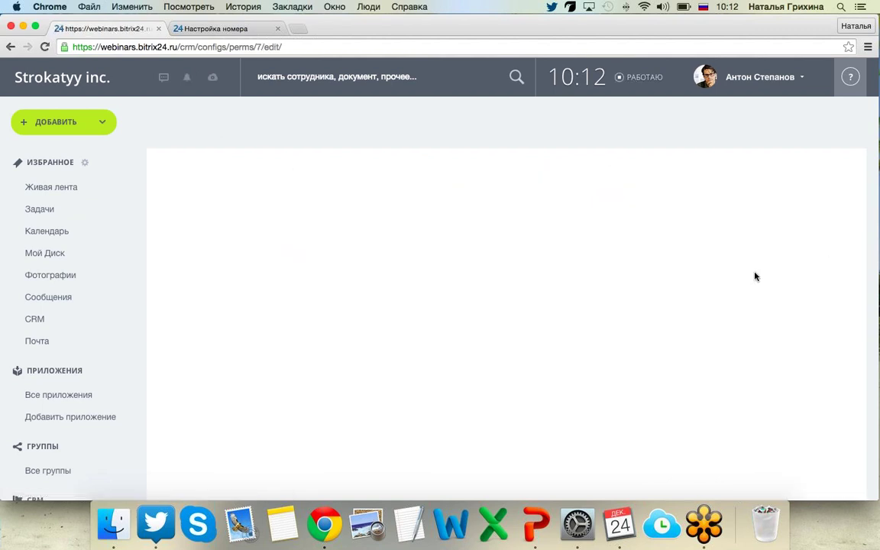
scroll(609, 458, "down", 3)
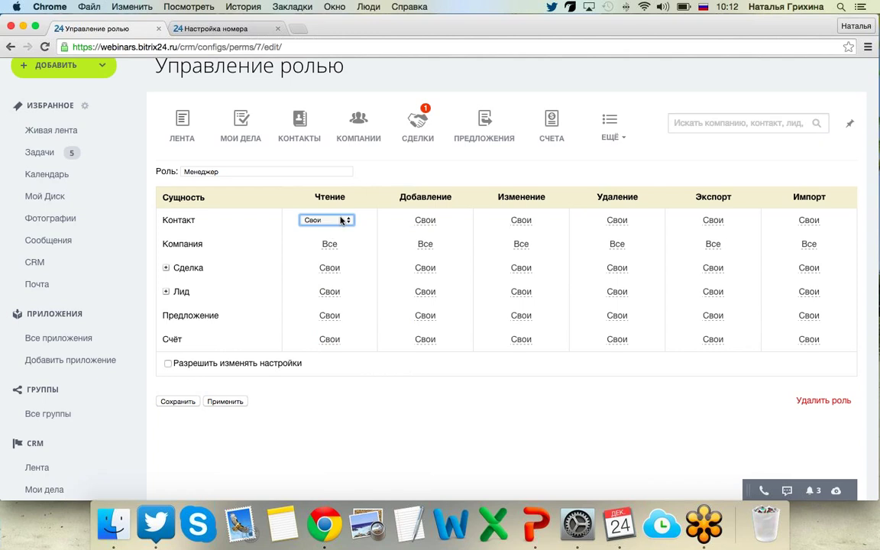
left_click(345, 222)
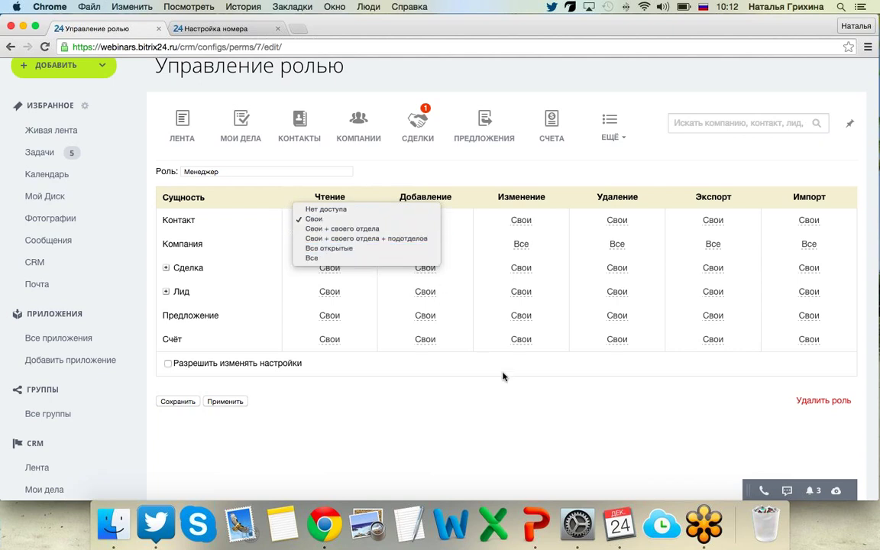
left_click(546, 425)
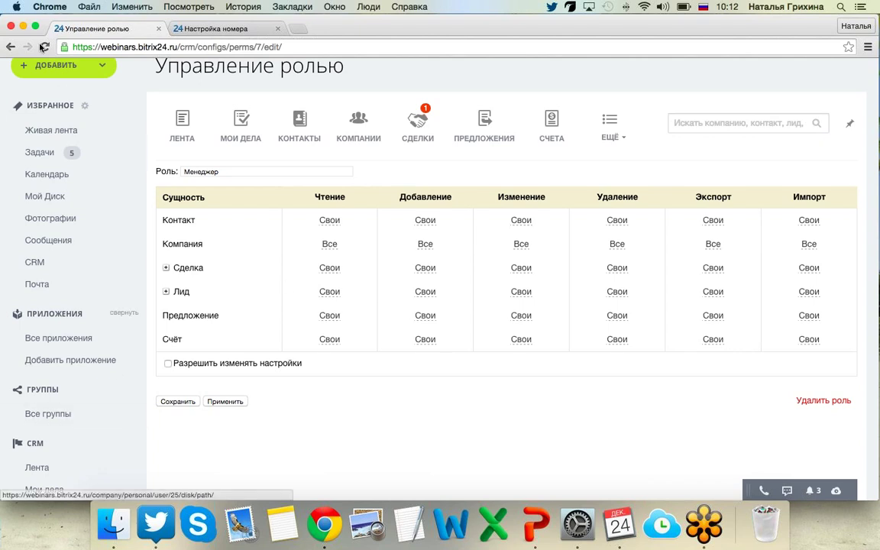
left_click(9, 46)
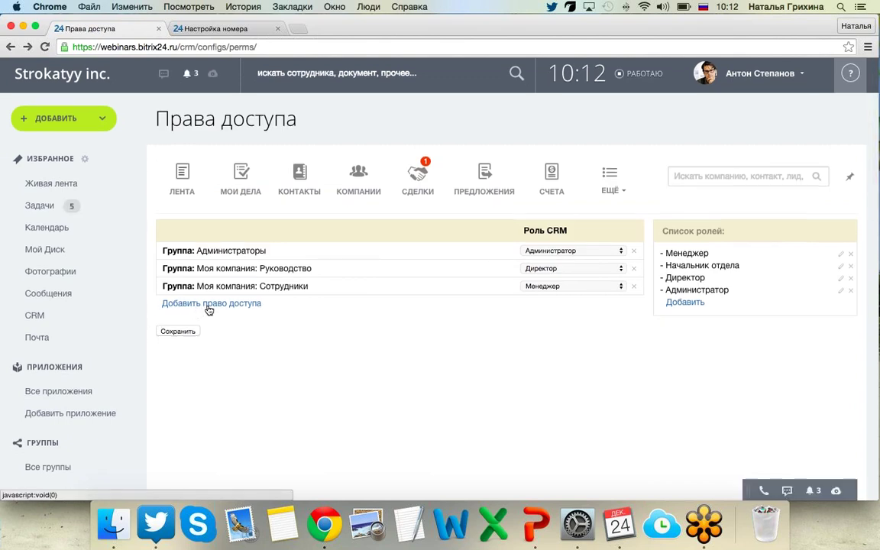
Add a new access right for all ИТ-отдел employees plus one individual employee.
left_click(209, 305)
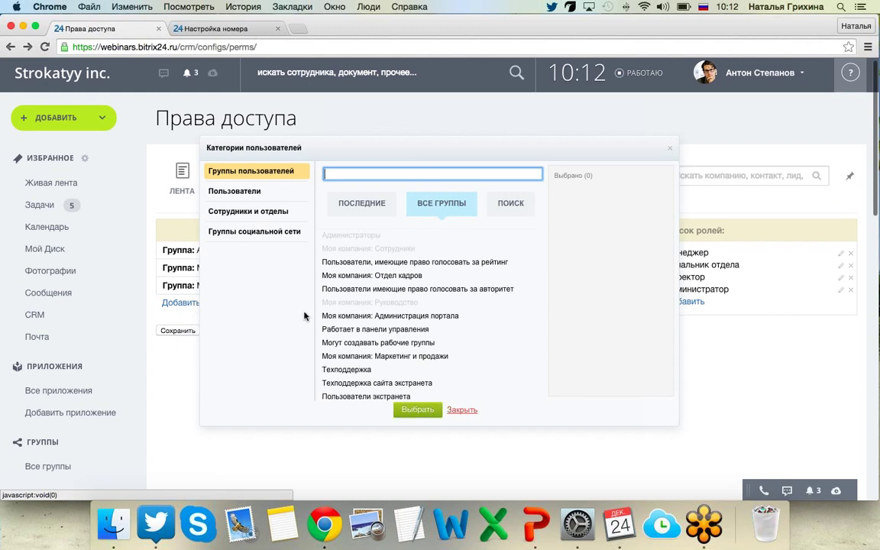
left_click(246, 194)
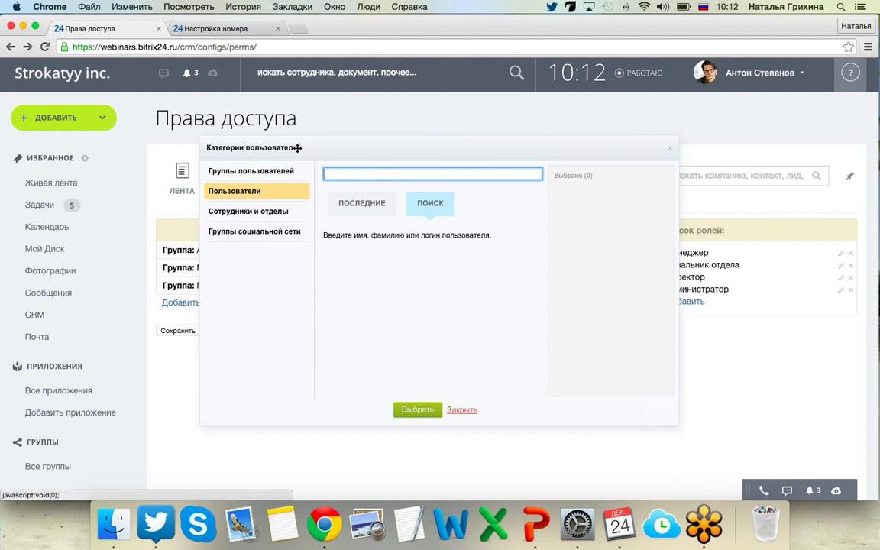
left_click_drag(293, 145, 516, 108)
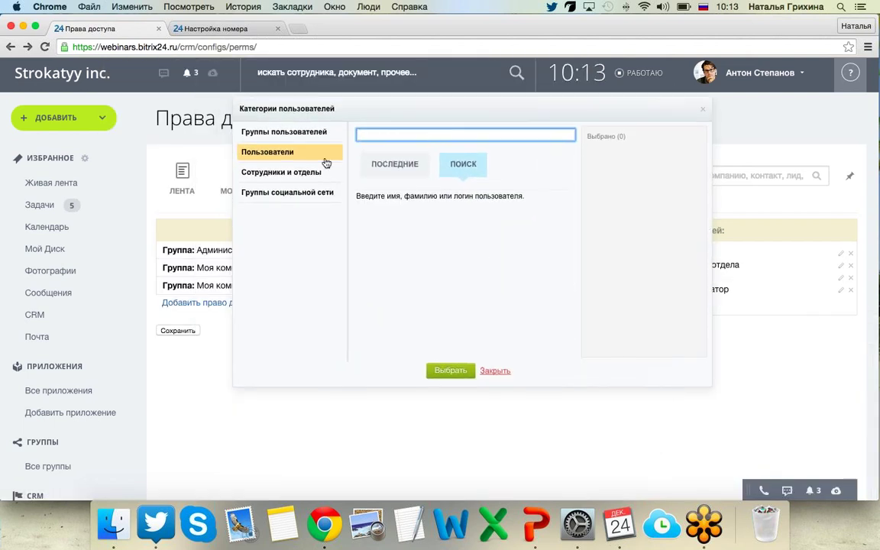
left_click(281, 172)
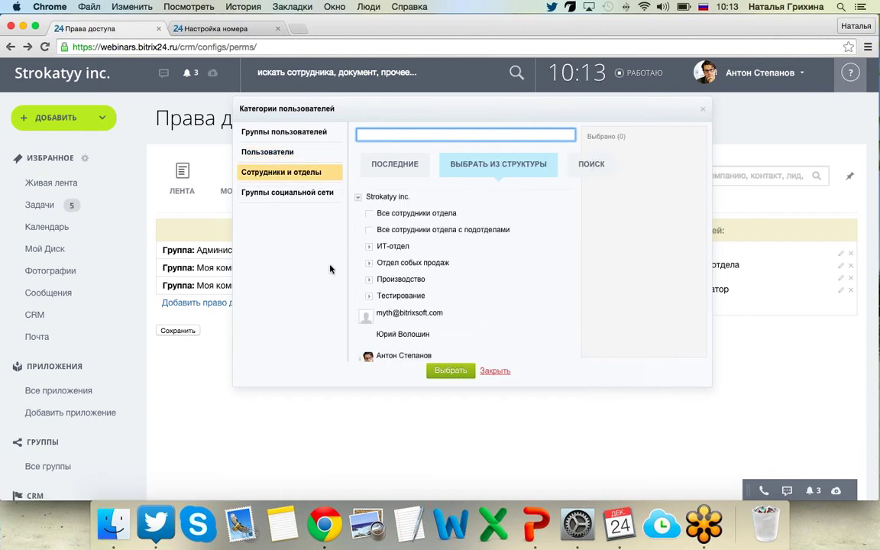
left_click(368, 246)
left_click(380, 263)
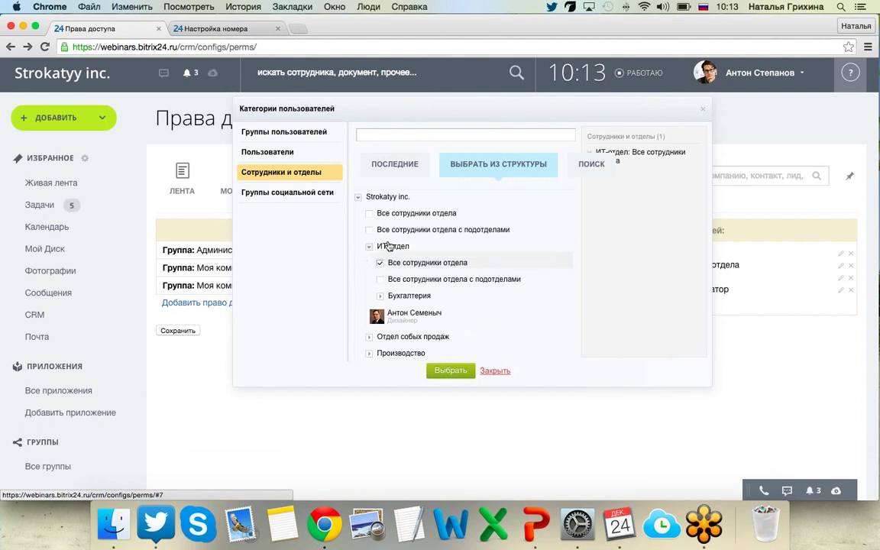
left_click(369, 247)
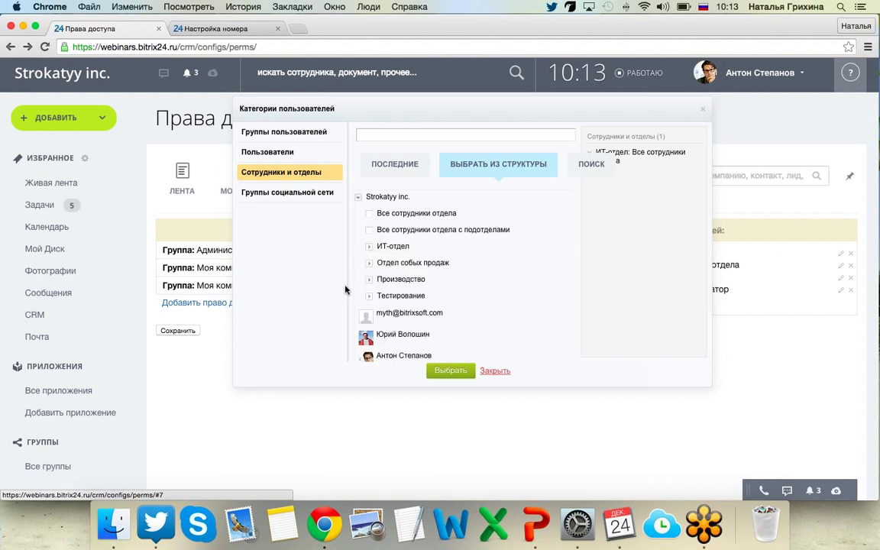
scroll(347, 306, "down", 3)
left_click(374, 276)
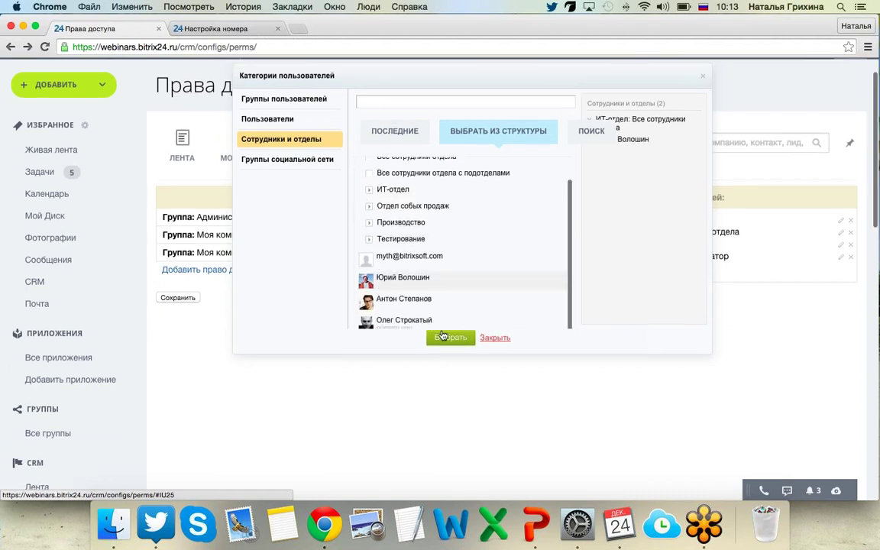
left_click(449, 340)
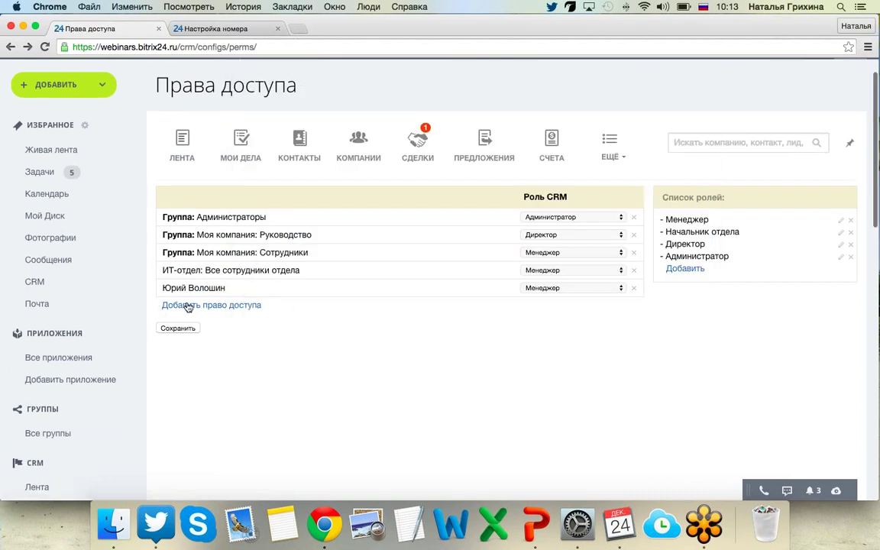
Give the added employee the Администратор role and save the access rights.
left_click(603, 287)
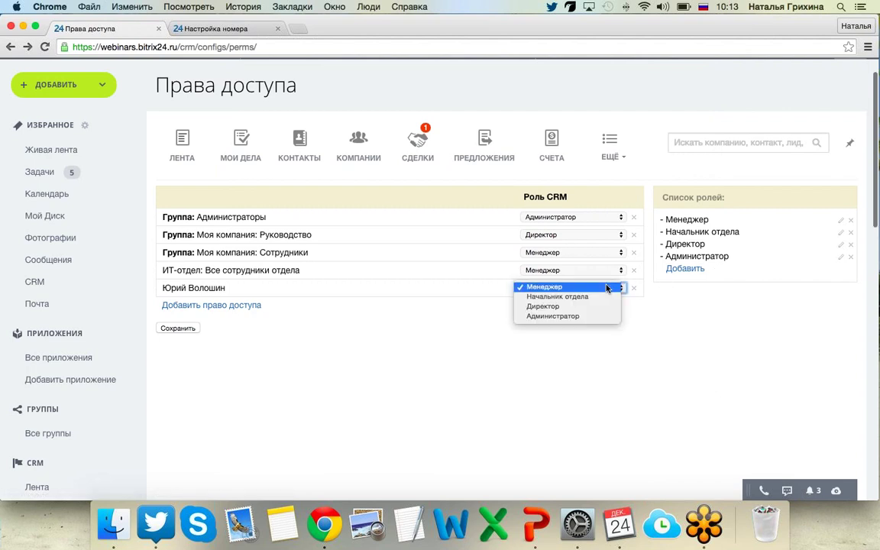
left_click(582, 316)
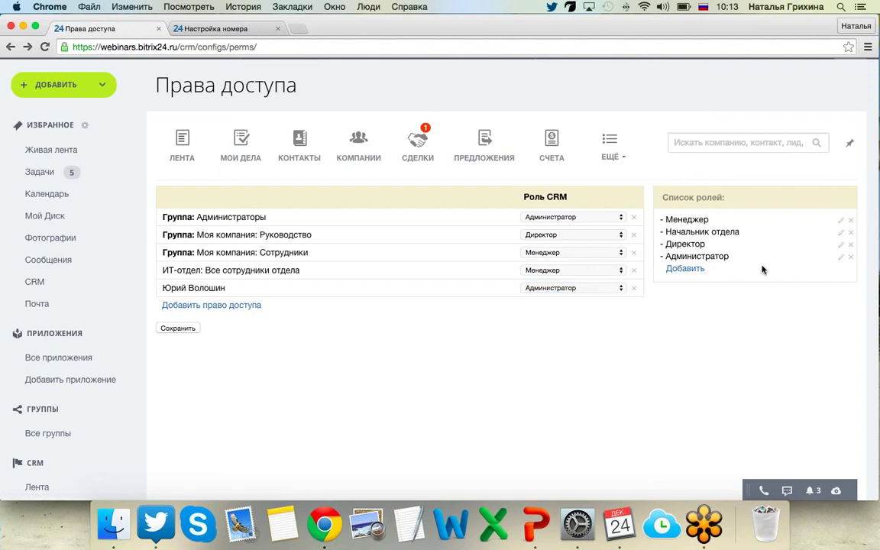
left_click(166, 329)
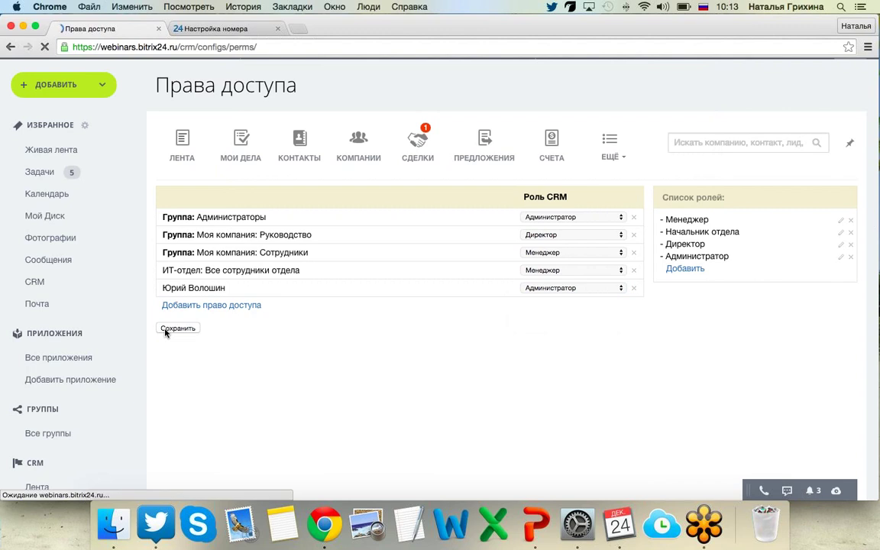
scroll(542, 321, "down", 1)
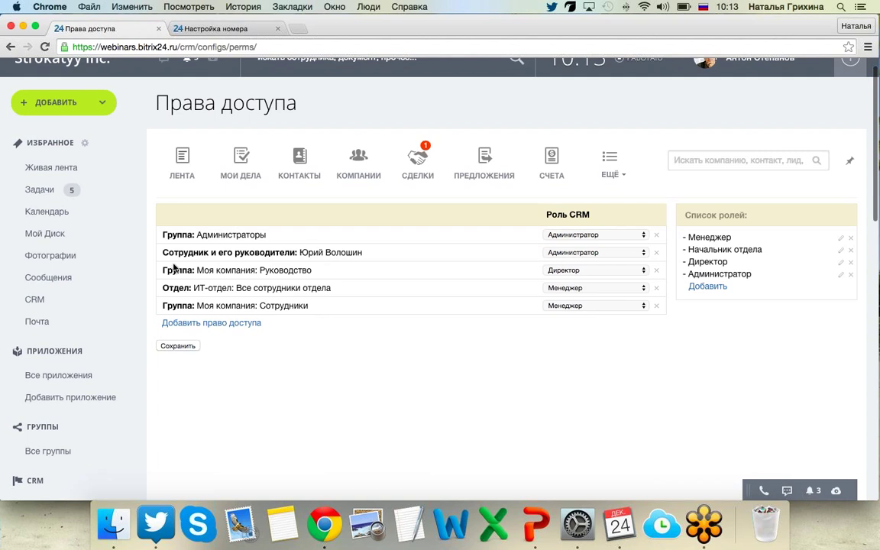
Open the Бизнес-процессы settings from CRM Настройки.
left_click(609, 162)
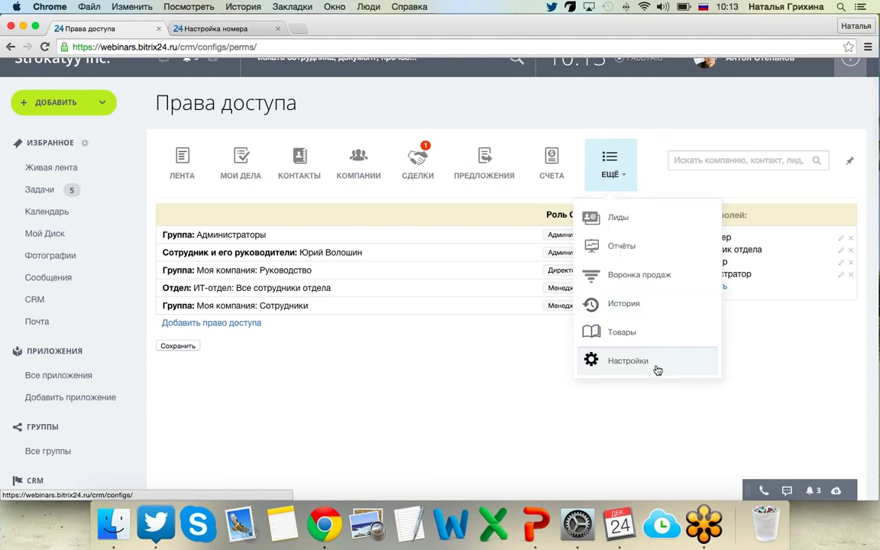
left_click(607, 371)
scroll(601, 369, "down", 3)
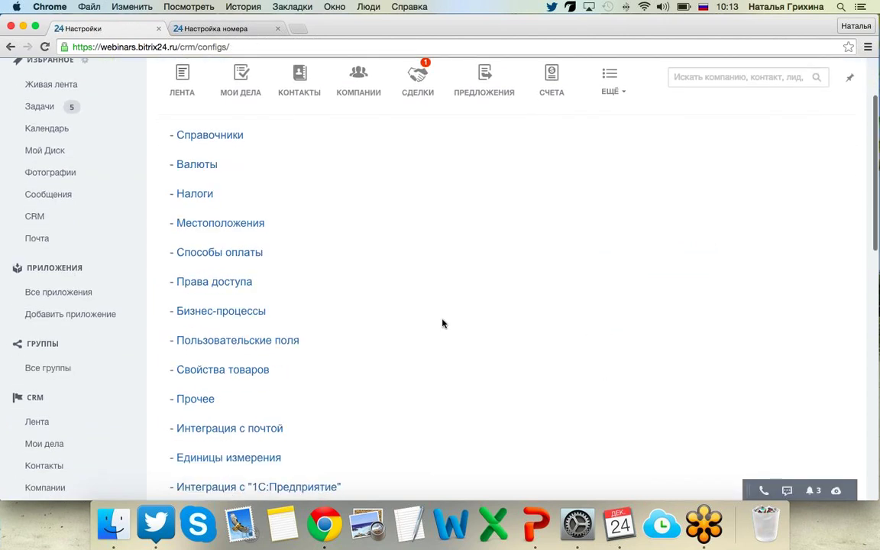
left_click(221, 313)
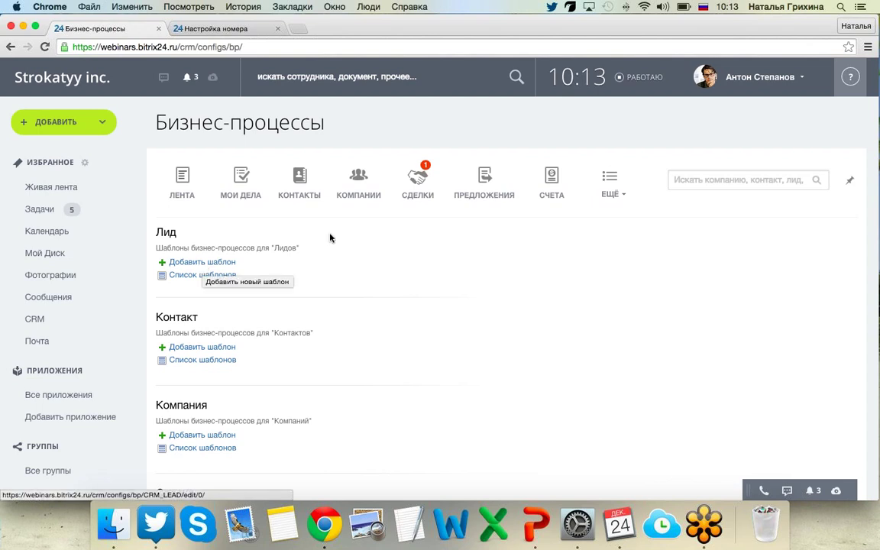
Return to the CRM Настройки page via the ЕЩЁ menu.
mouse_move(553, 210)
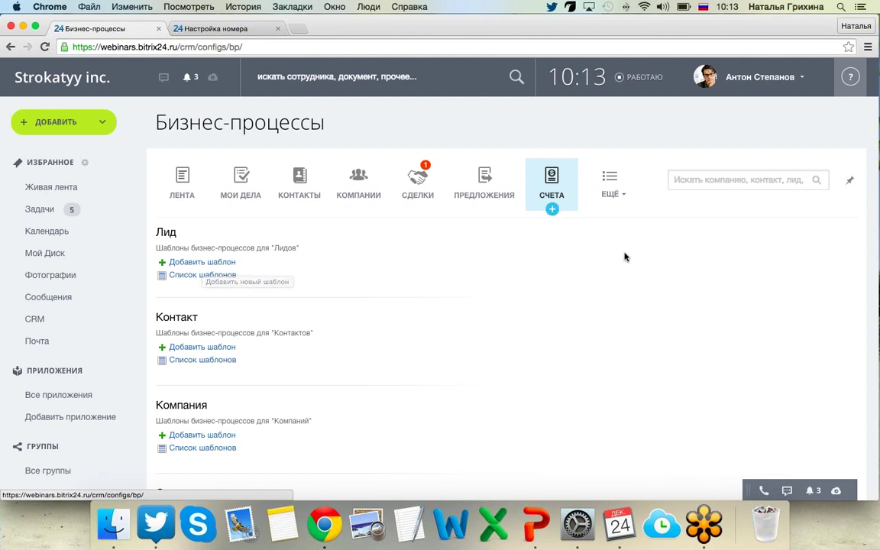
left_click(627, 200)
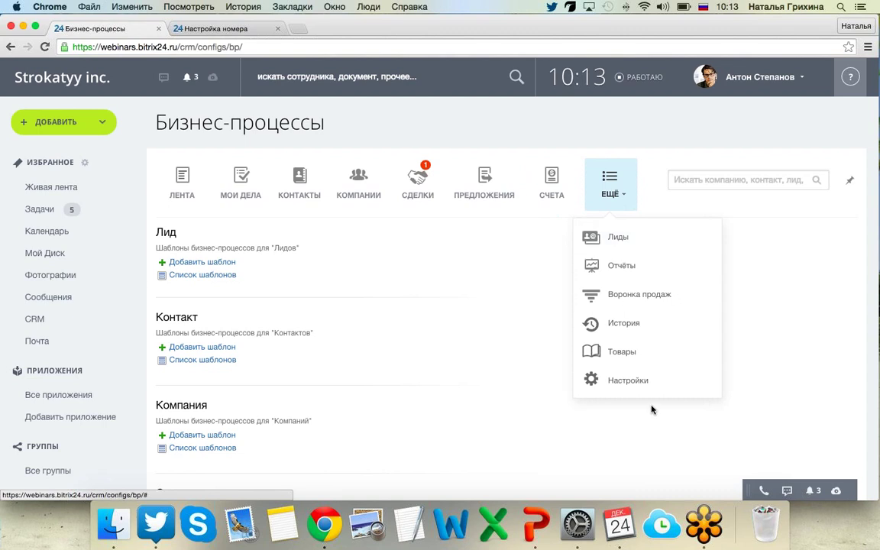
left_click(626, 385)
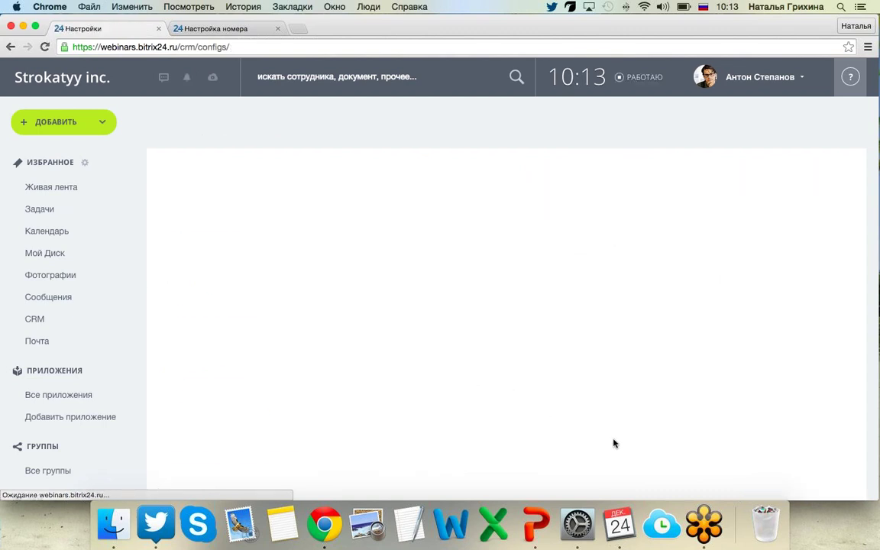
scroll(496, 419, "down", 3)
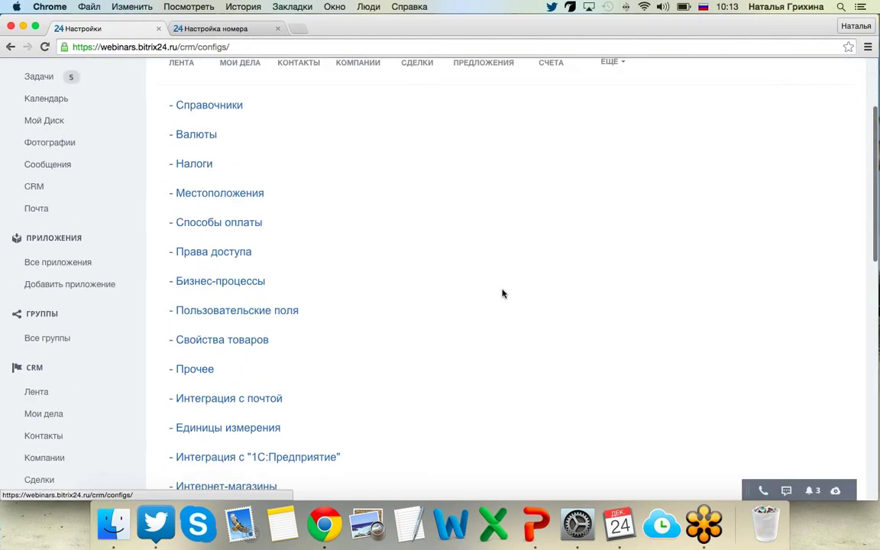
scroll(502, 293, "up", 3)
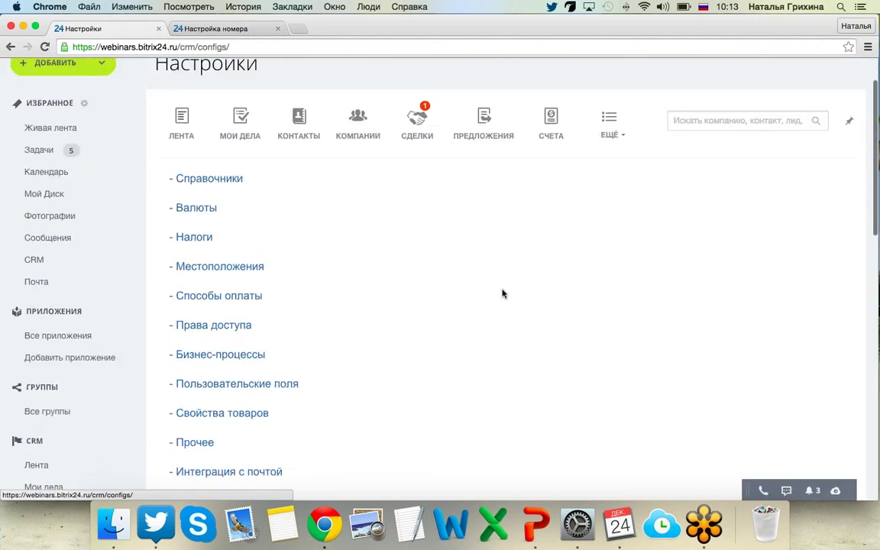
Review the lead custom fields list, including Строка, Вероятность,%, Стадия сделки and Магазин.
left_click(196, 391)
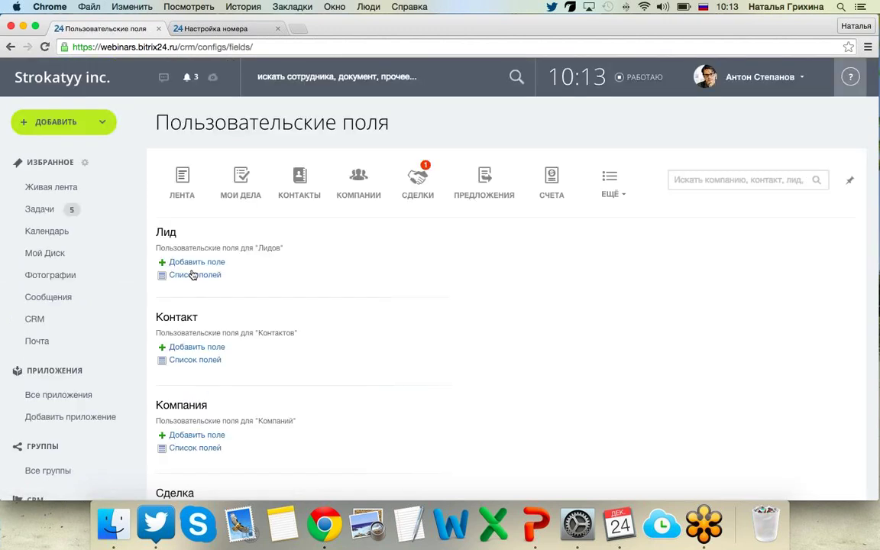
left_click(195, 276)
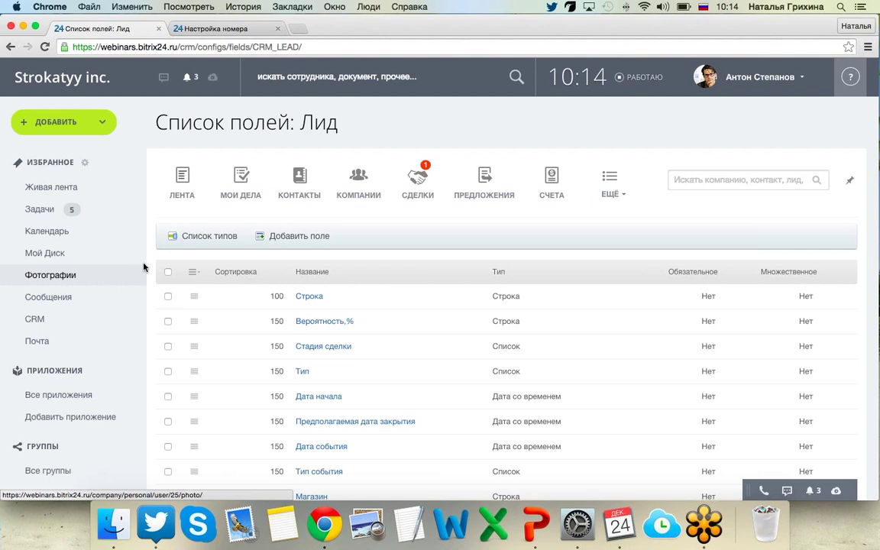
scroll(146, 259, "down", 4)
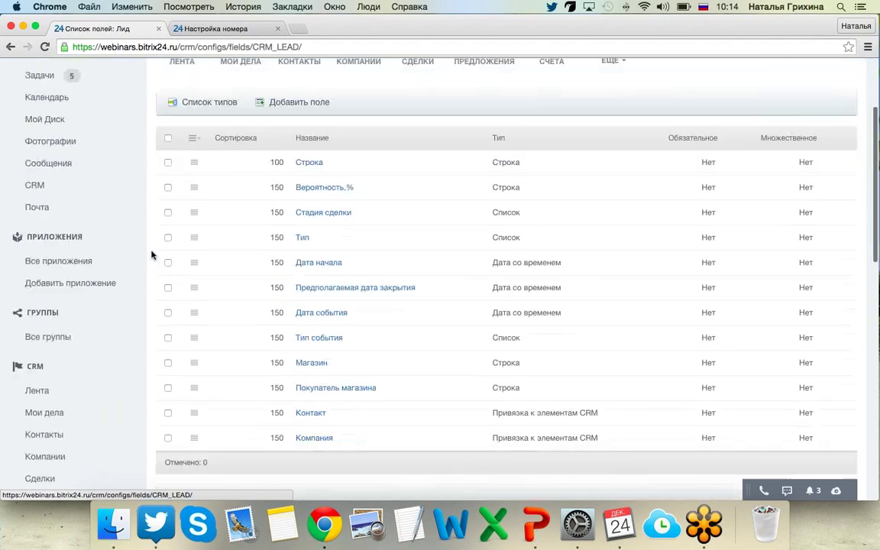
scroll(151, 255, "down", 1)
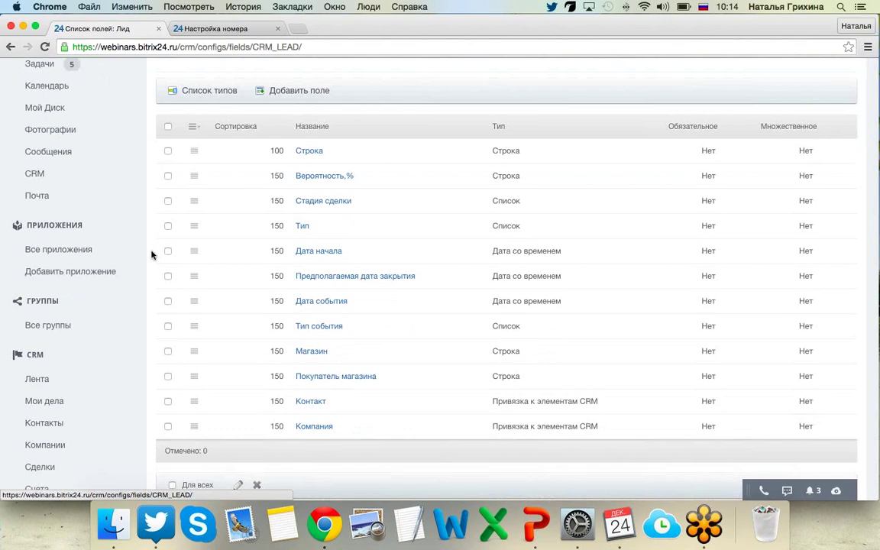
scroll(151, 255, "up", 4)
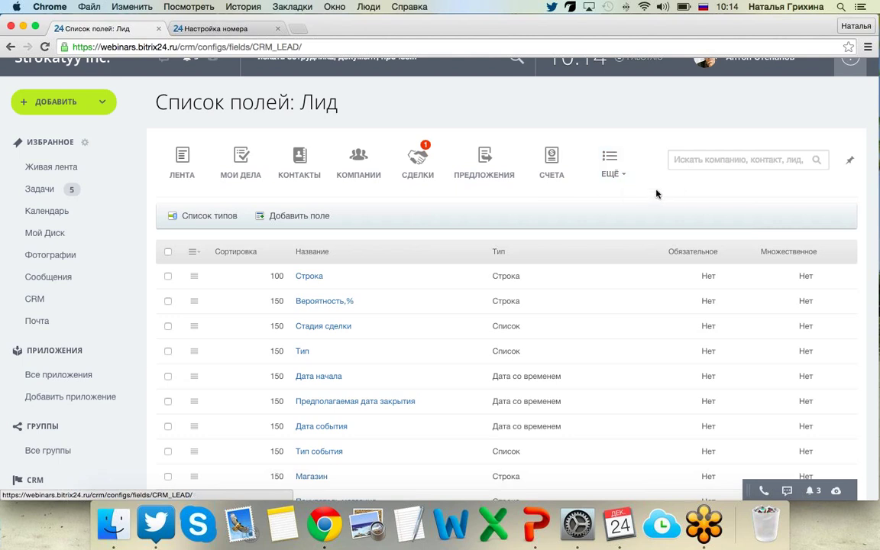
left_click(617, 174)
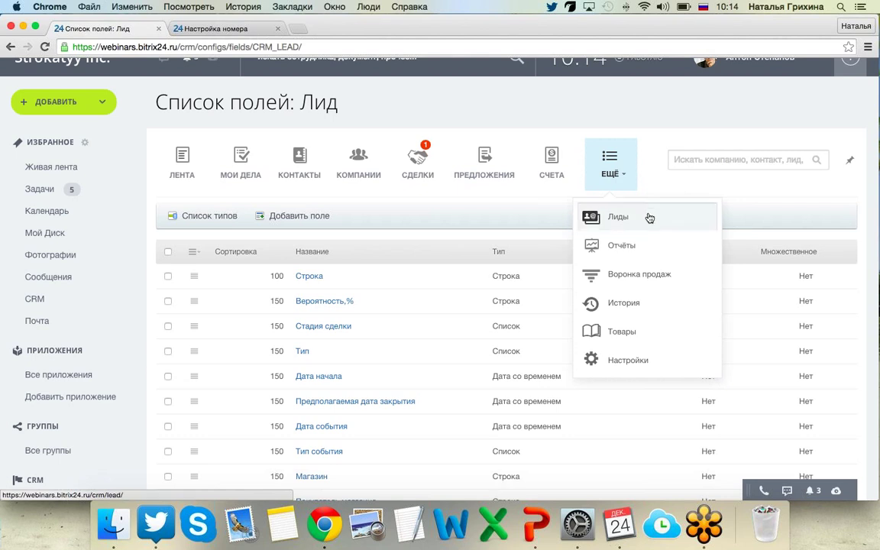
Go to Лиды and open a blank Добавить лид form.
left_click(381, 103)
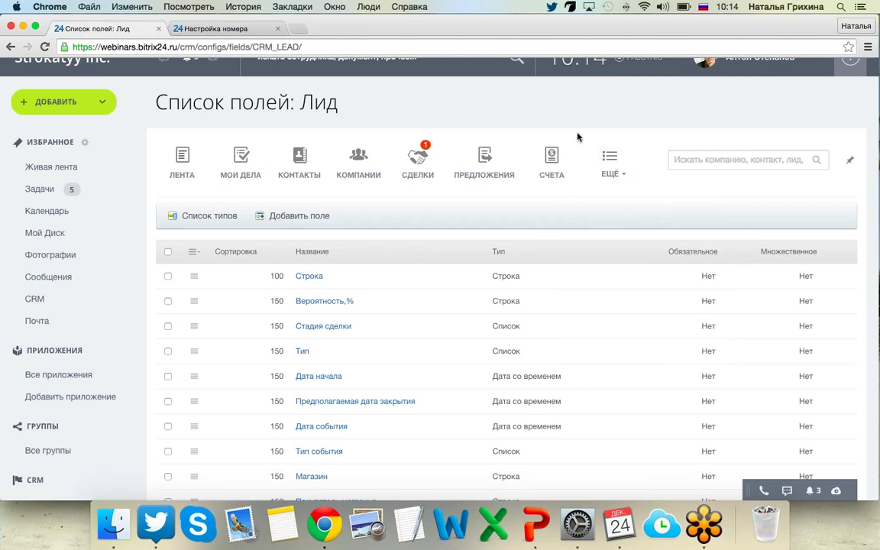
left_click(617, 166)
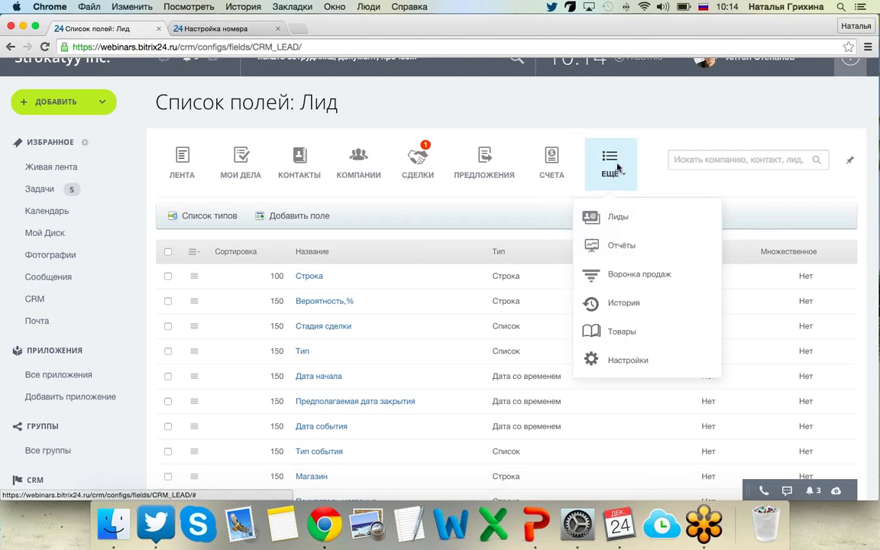
left_click(631, 216)
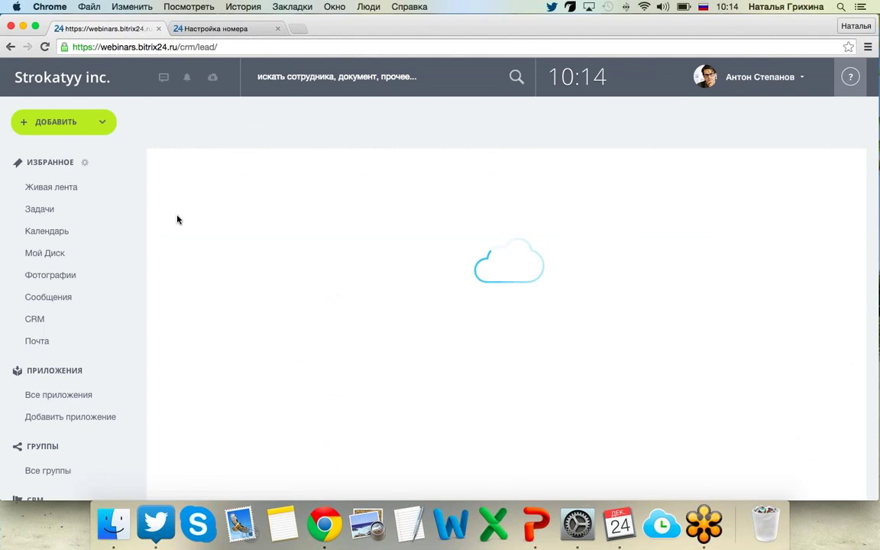
left_click(192, 233)
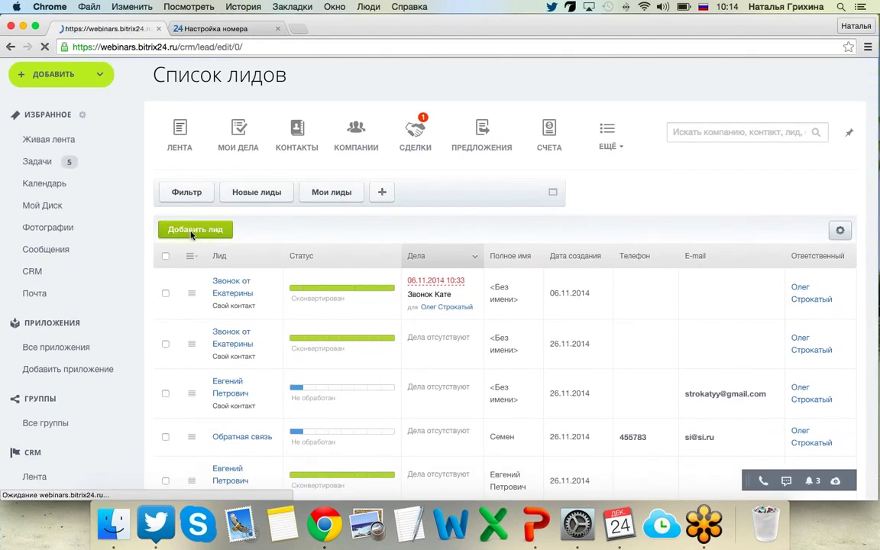
scroll(189, 232, "down", 5)
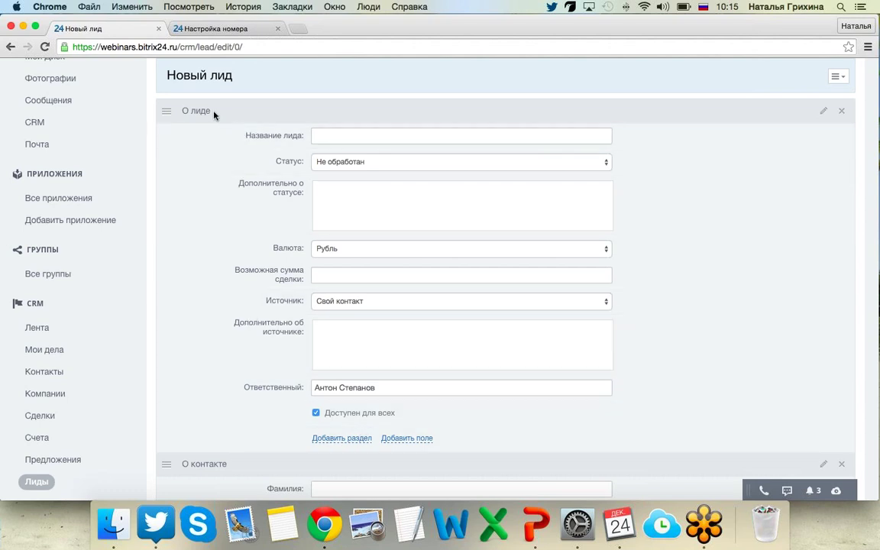
scroll(214, 359, "down", 4)
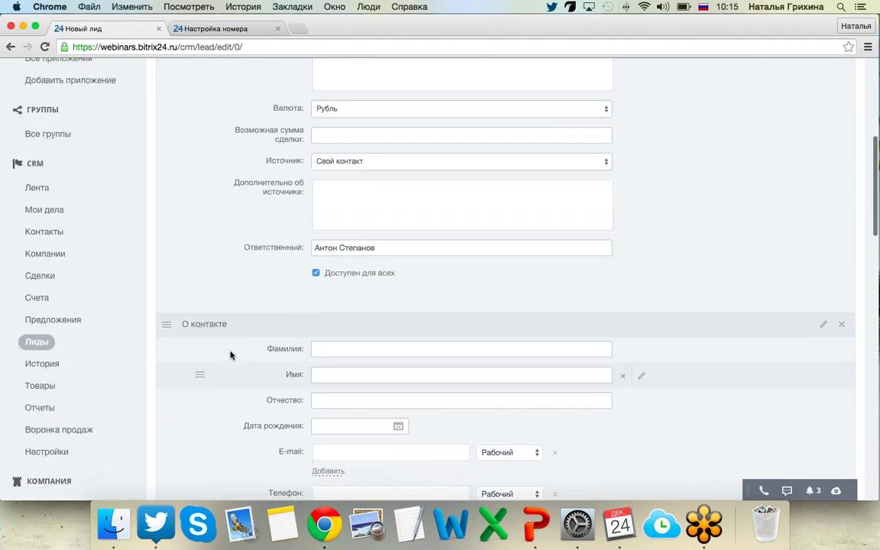
scroll(196, 249, "up", 1)
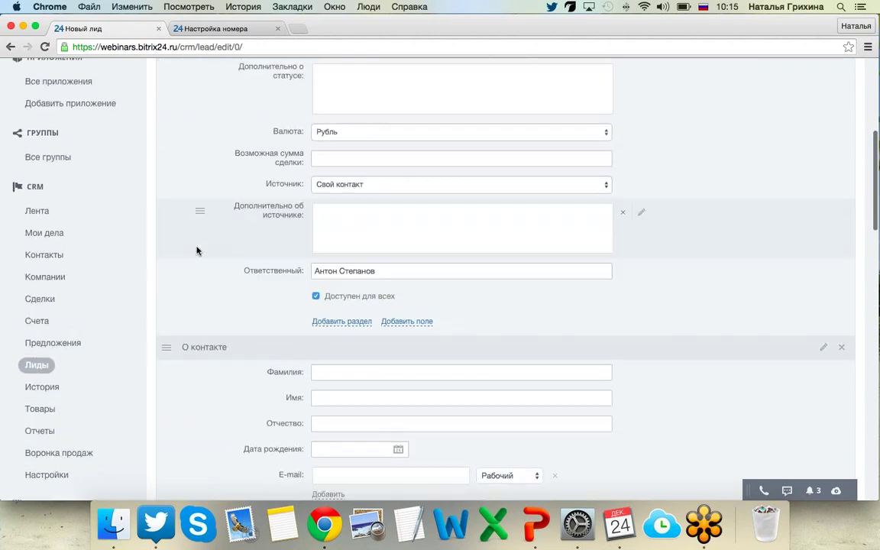
Add a Число field, Новое поле 1, to the lead form.
left_click(420, 335)
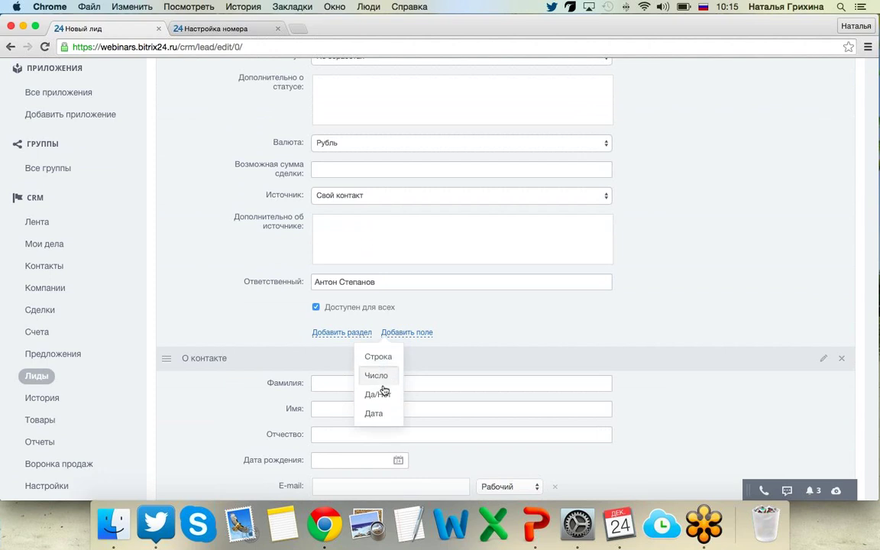
left_click(384, 394)
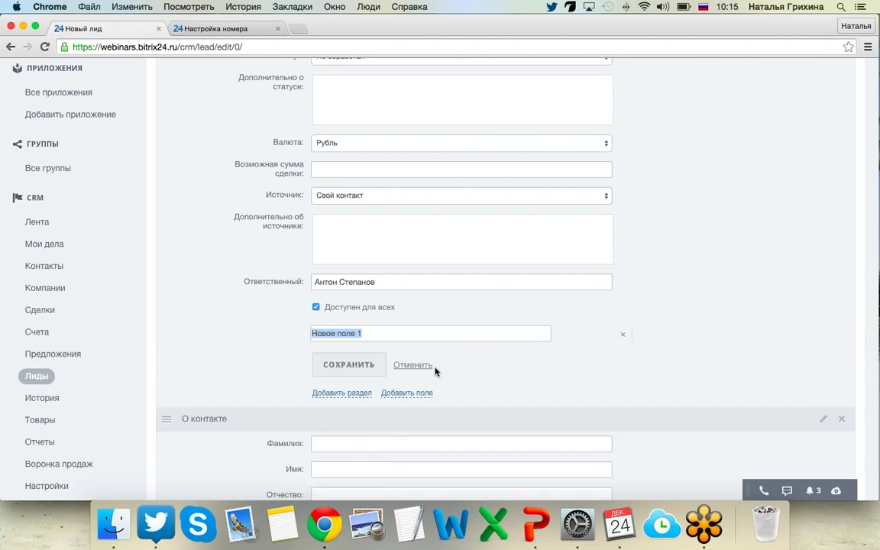
left_click(420, 393)
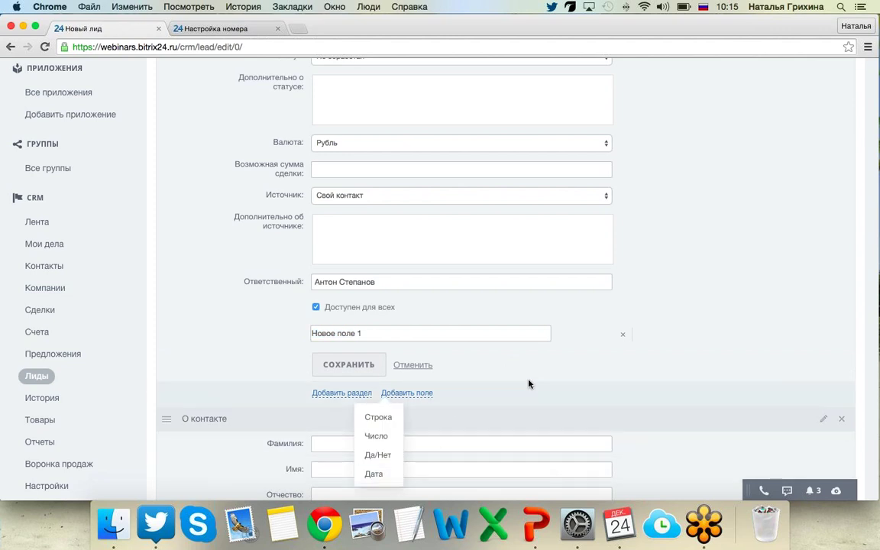
scroll(529, 383, "down", 1)
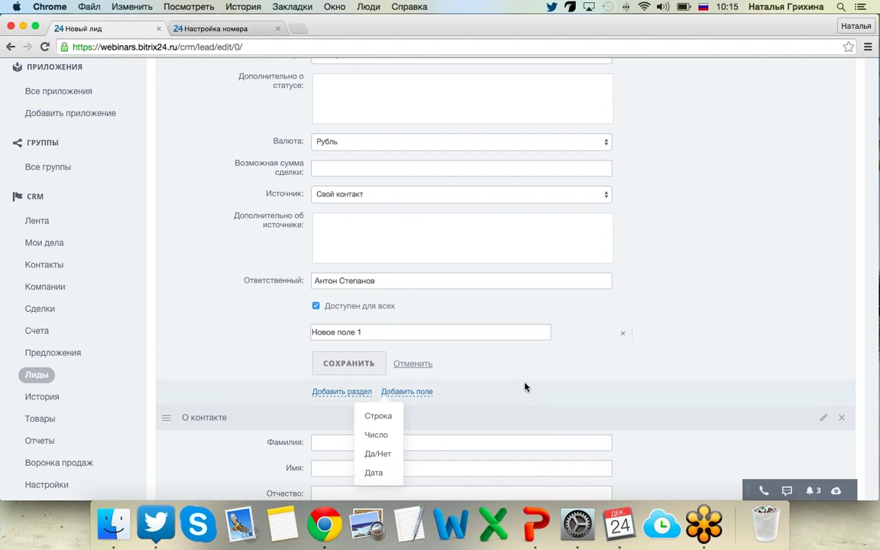
left_click(540, 391)
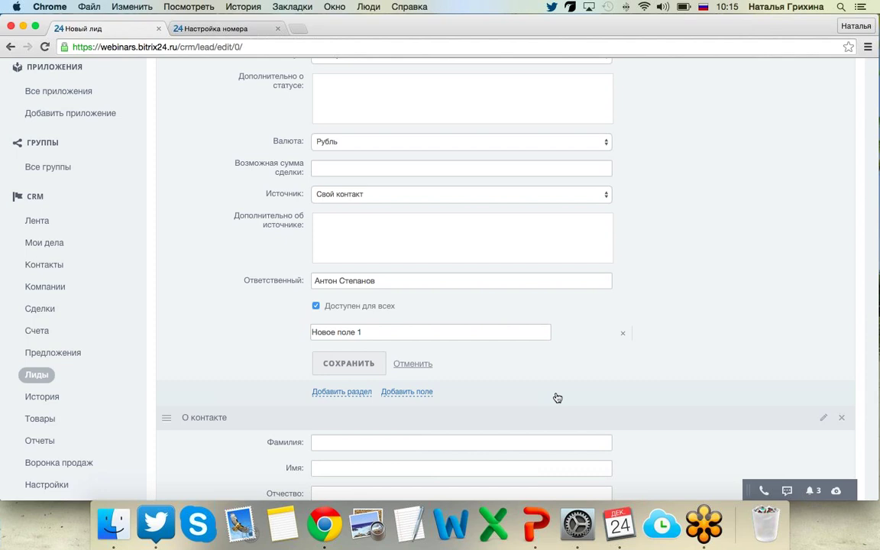
Switch to the PowerPoint slideshow and advance two slides to the deal-editing demo.
key("super+Tab")
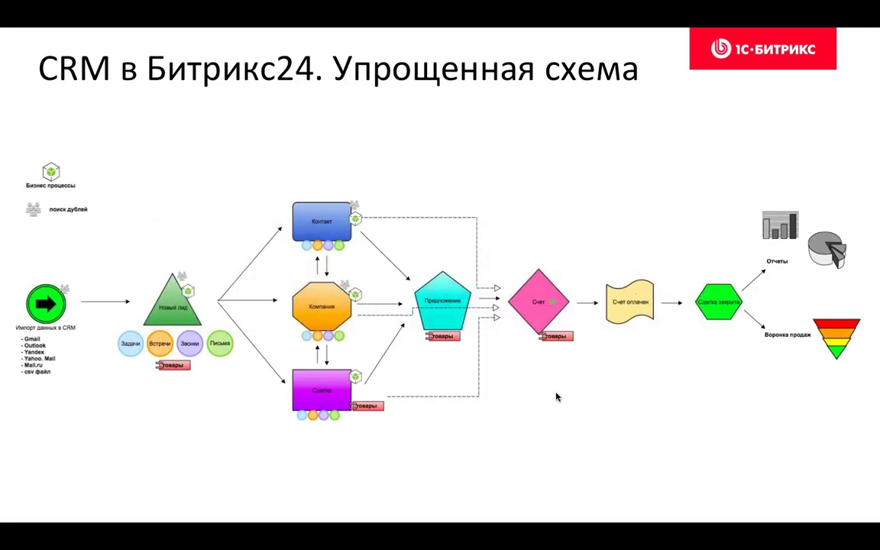
key("Right")
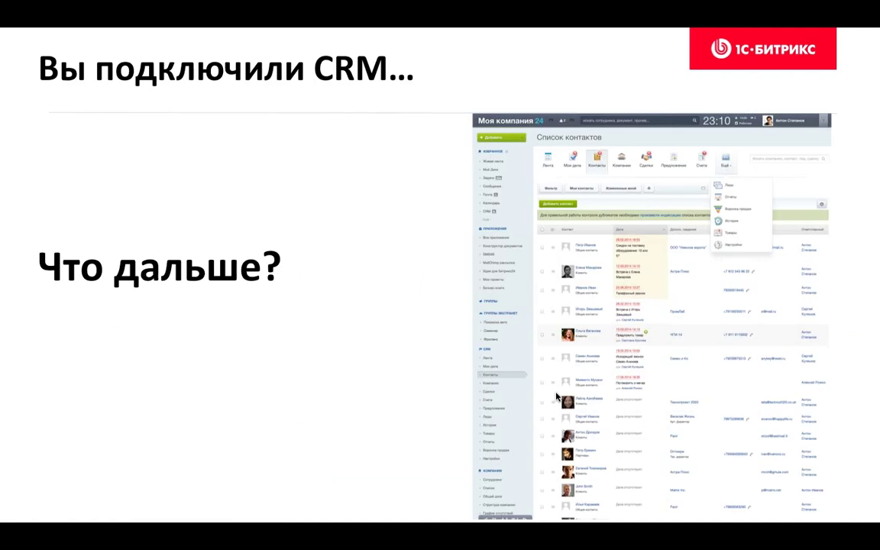
key("Right")
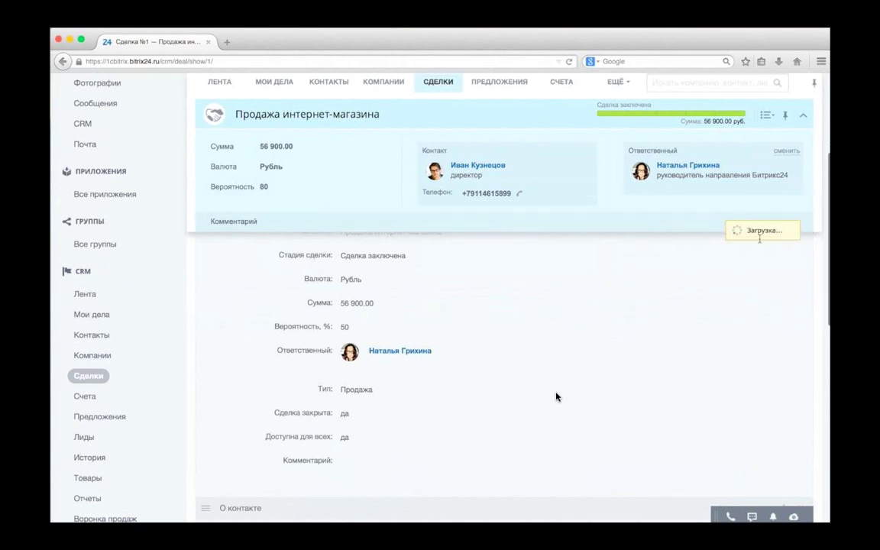
Type 'е выполнен', then exit the slideshow to the editing view at slide 11.
type("е выполнения, будьте внимательней")
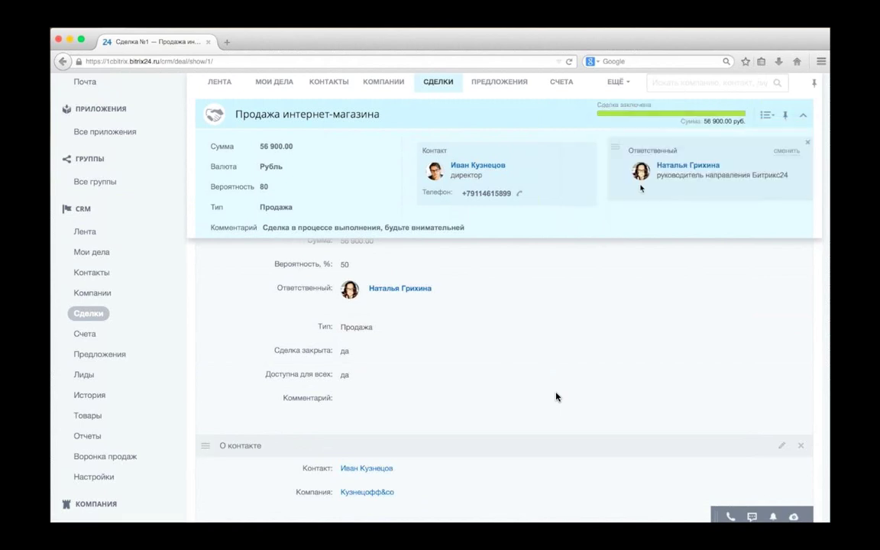
key("Escape")
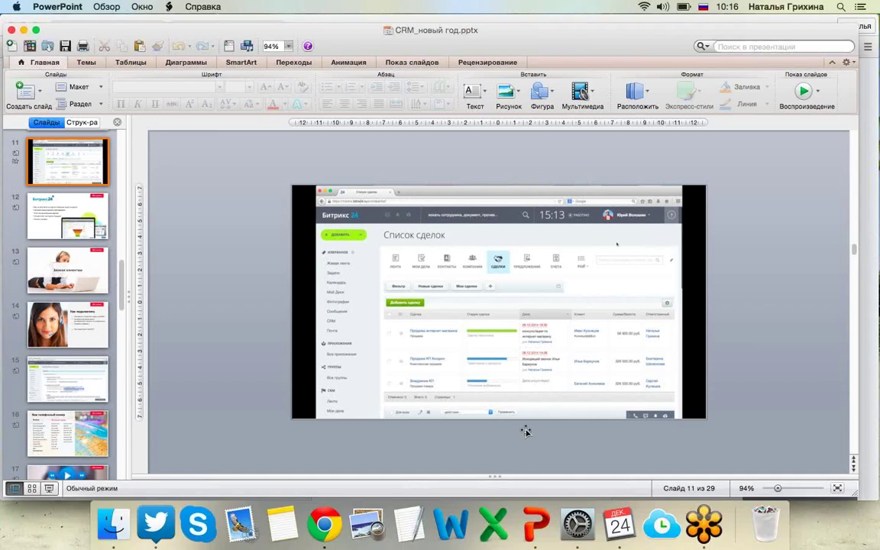
Bring the Bitrix24 browser window back to the front.
left_click(319, 526)
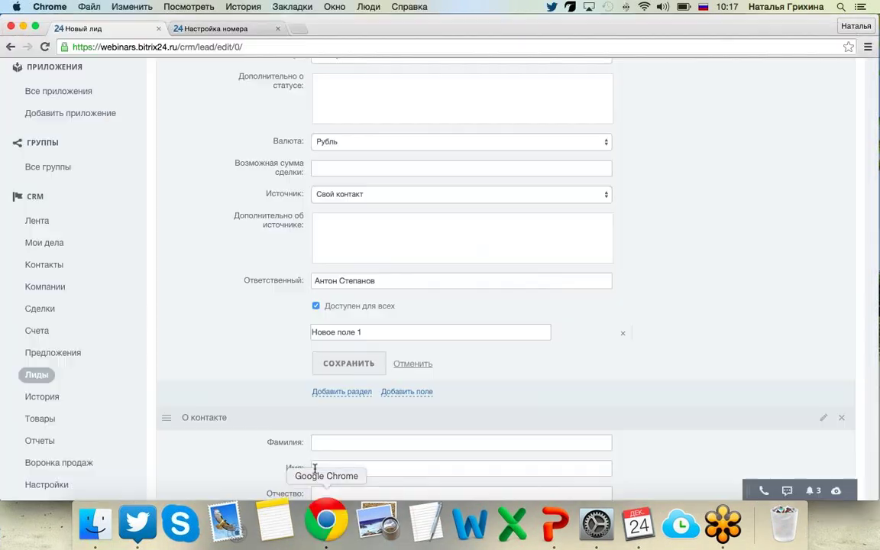
key("F11")
key("F11")
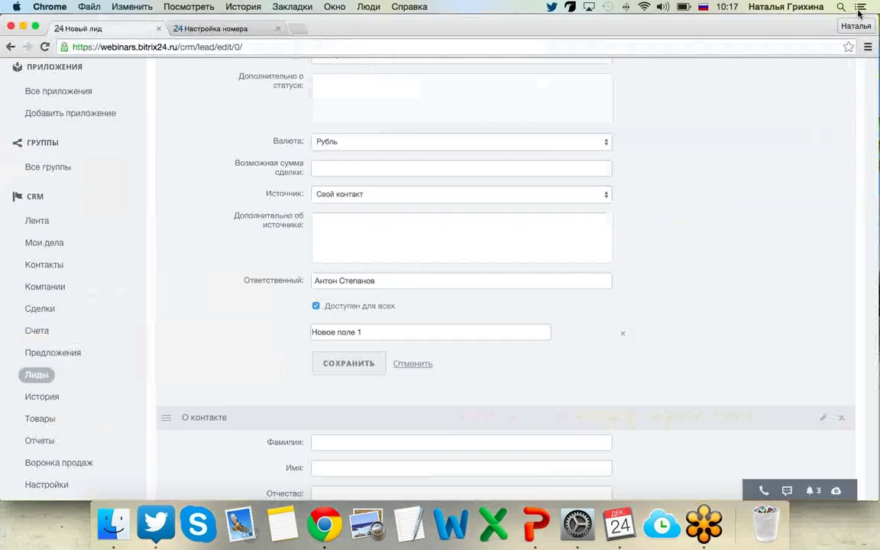
key("F11")
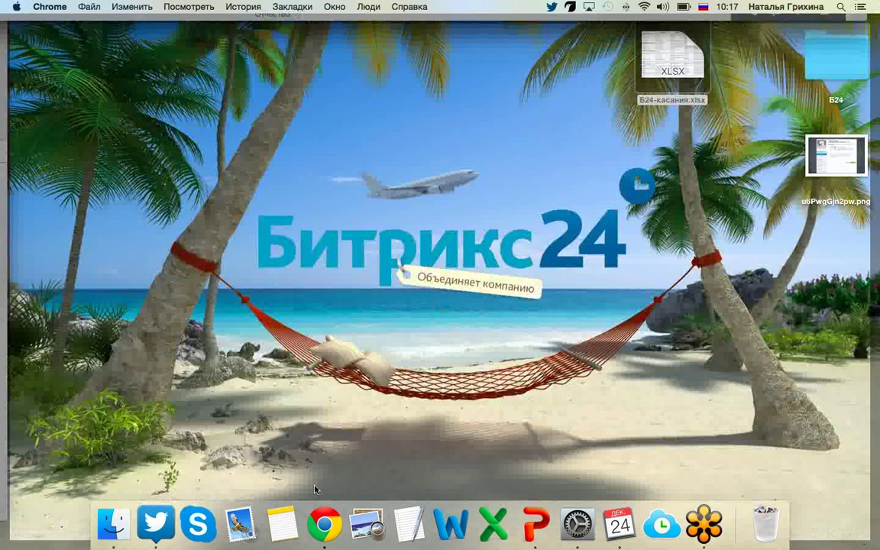
left_click(324, 524)
Open the Свойства товаров page from CRM Настройки.
scroll(636, 207, "up", 5)
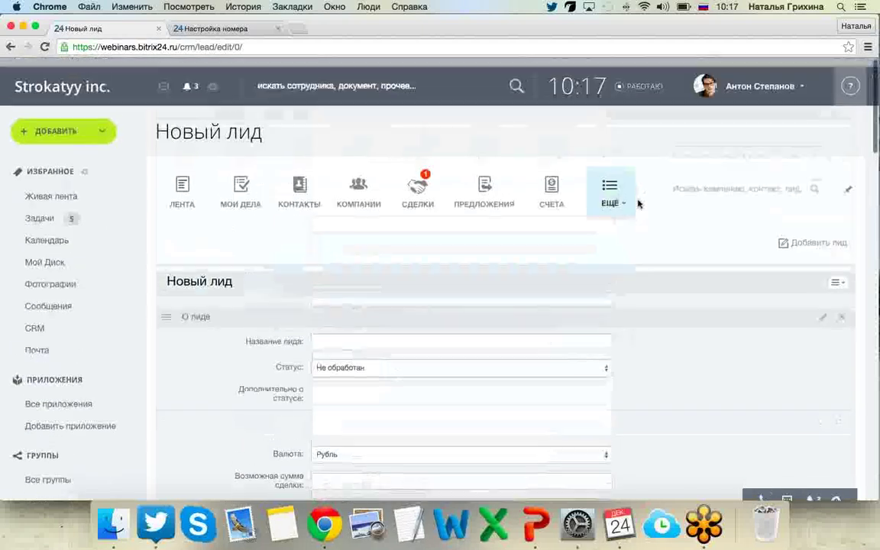
left_click(613, 200)
left_click(617, 379)
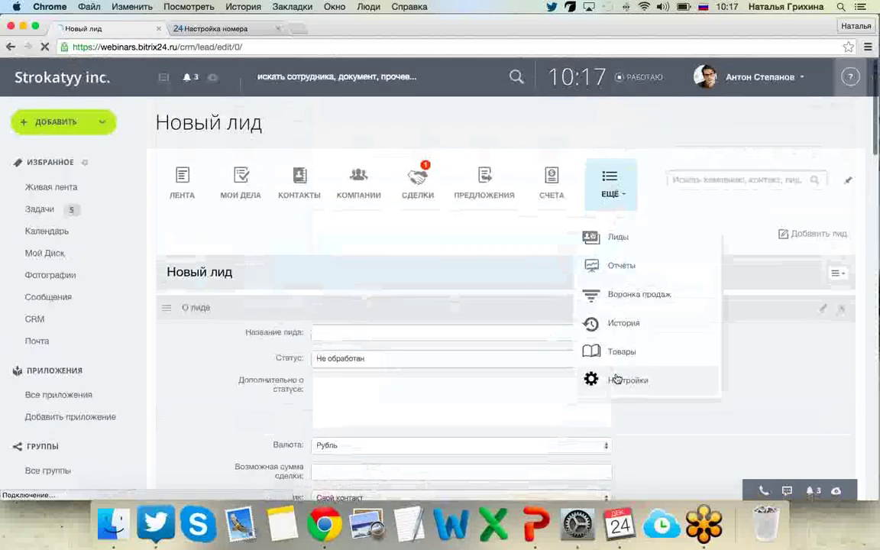
scroll(473, 320, "down", 5)
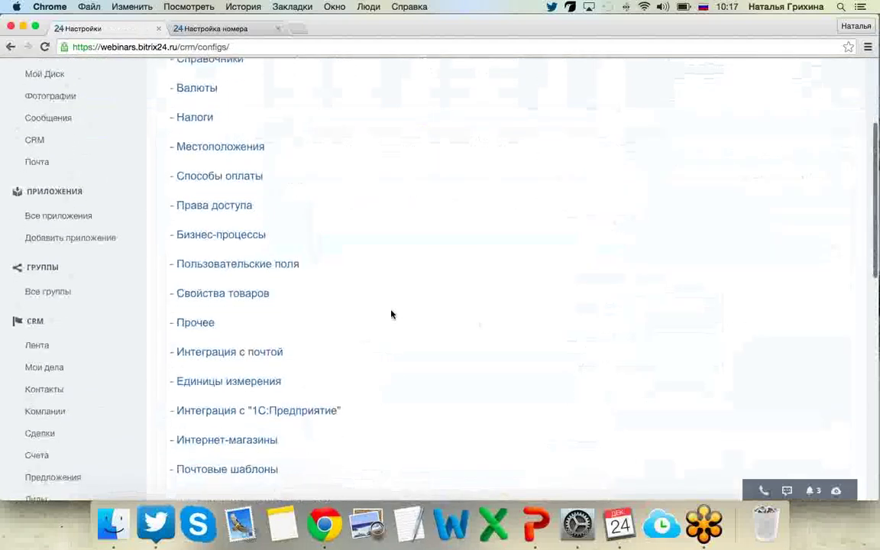
left_click(216, 299)
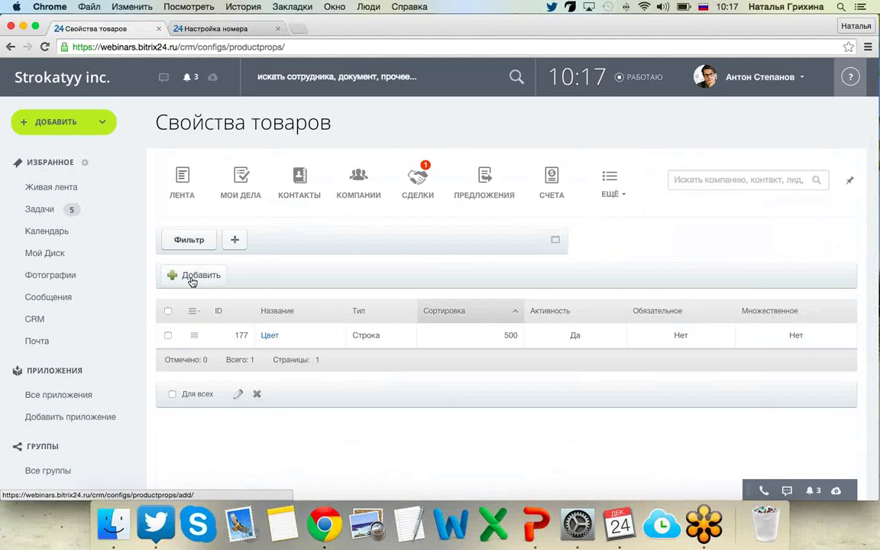
Start a new product property, inspect the Тип options, then cancel it.
left_click(192, 276)
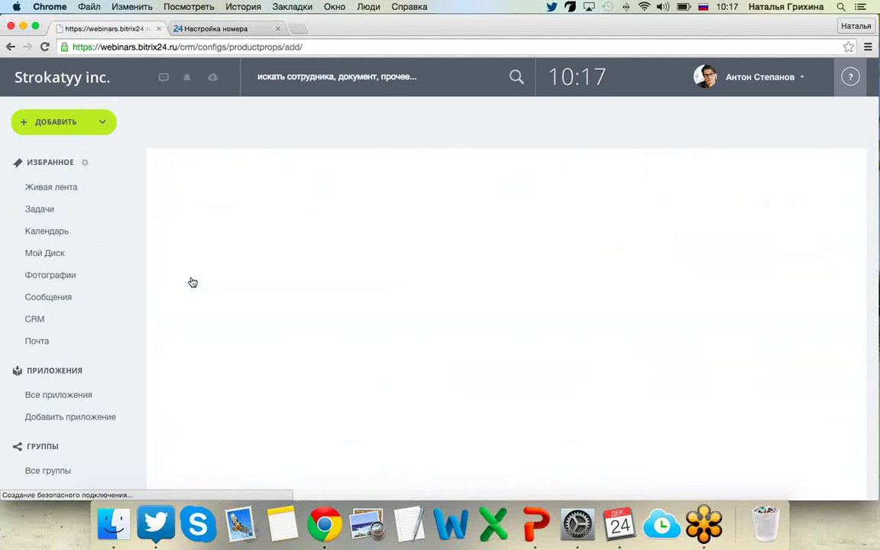
scroll(200, 352, "down", 3)
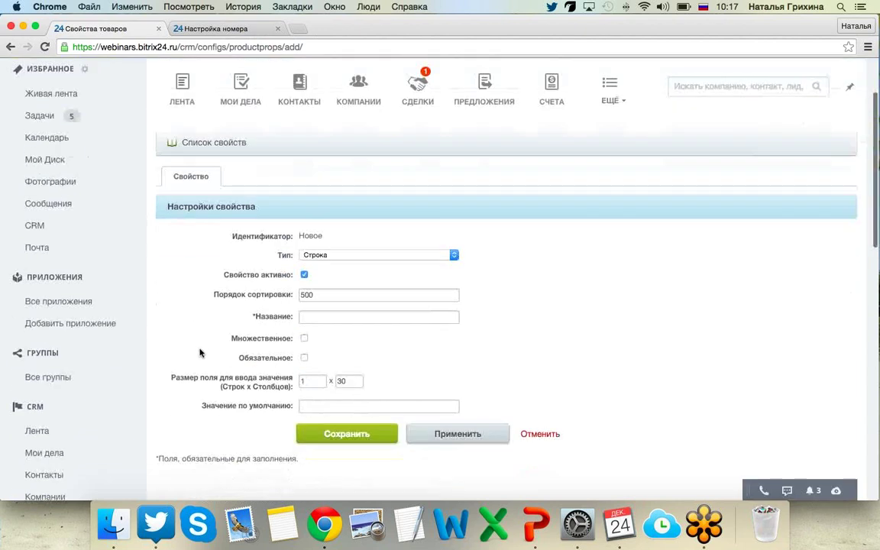
scroll(200, 352, "down", 2)
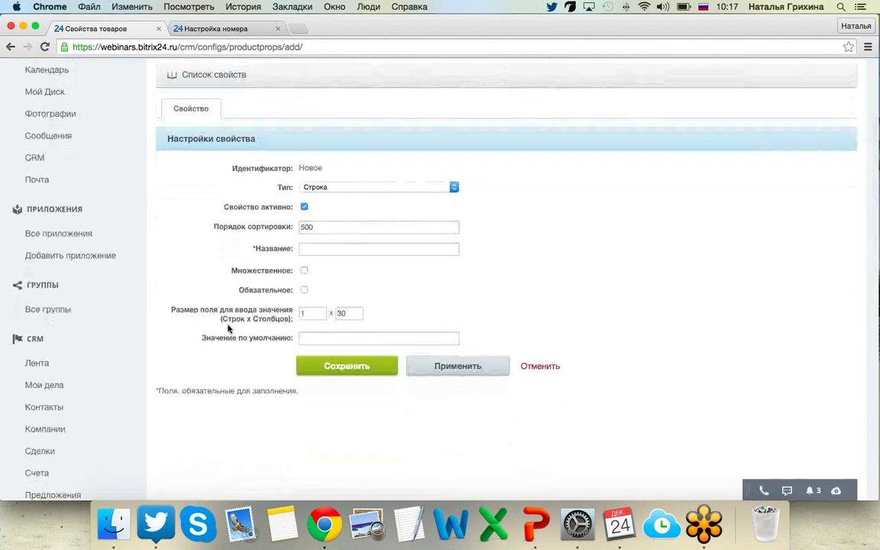
left_click(385, 190)
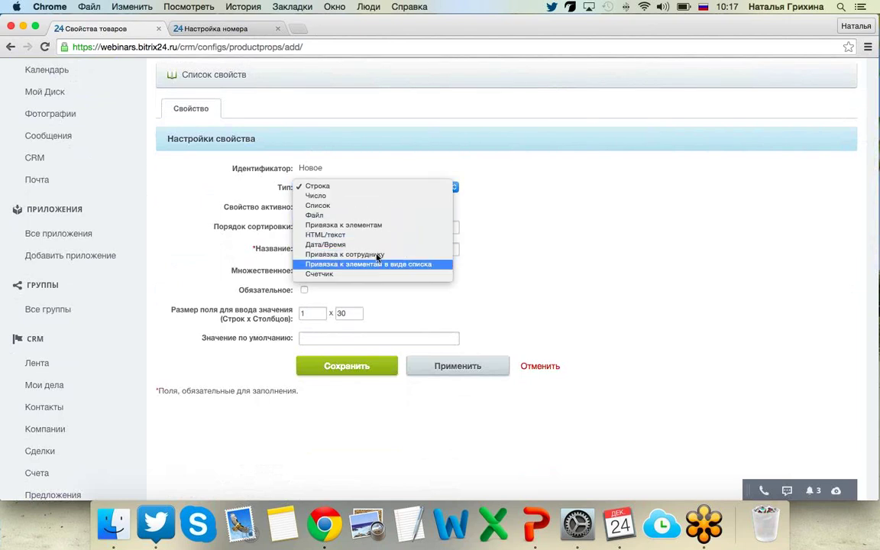
left_click(664, 238)
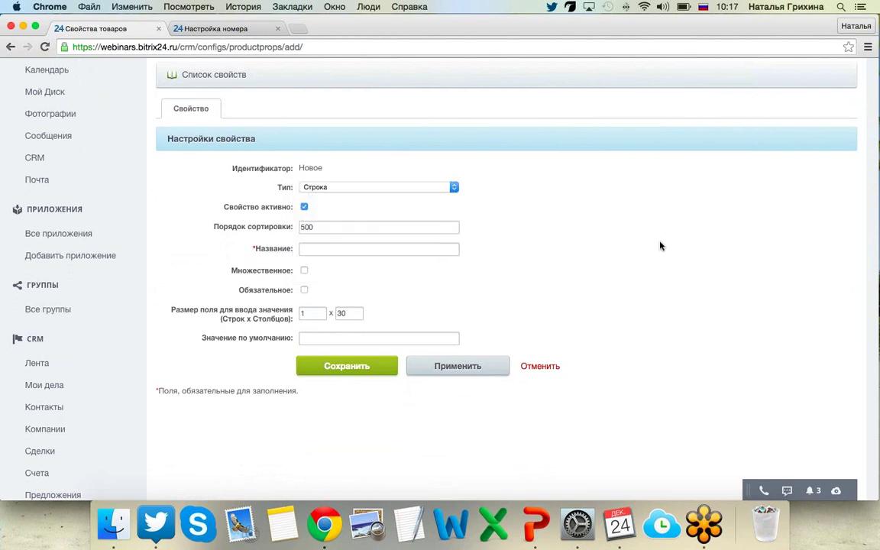
left_click(550, 368)
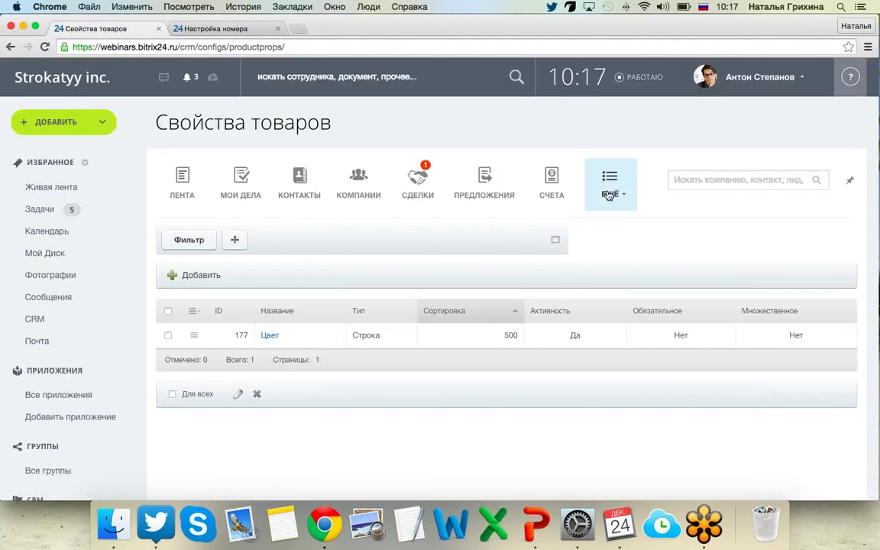
Open the Товары catalogue and start a new product with Добавить товар.
left_click(610, 187)
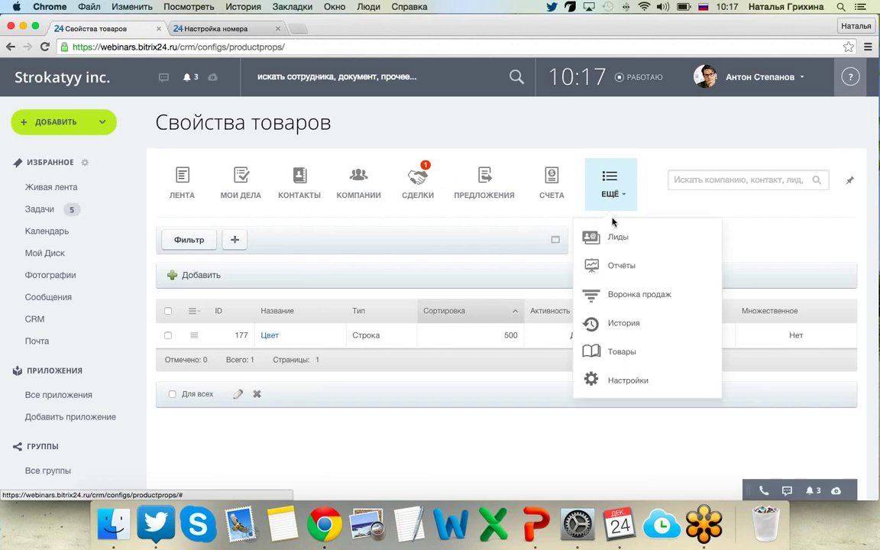
left_click(641, 353)
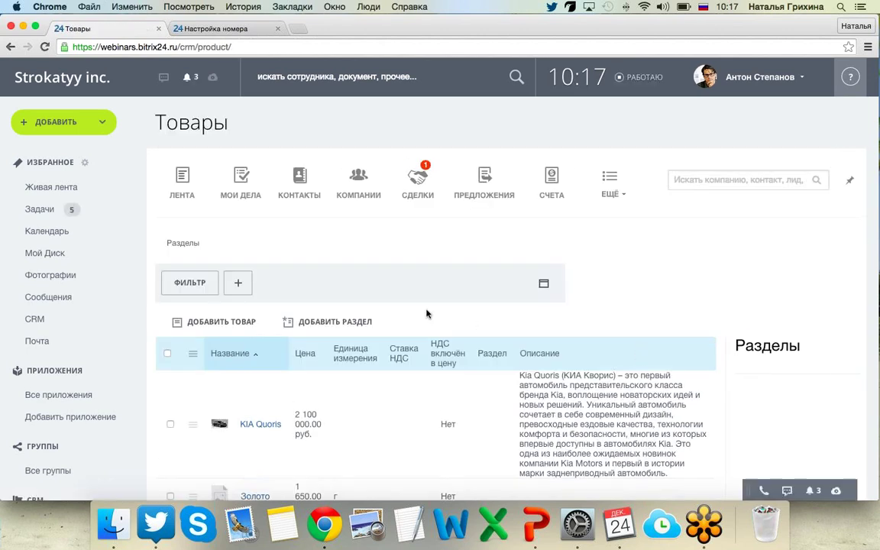
left_click(197, 323)
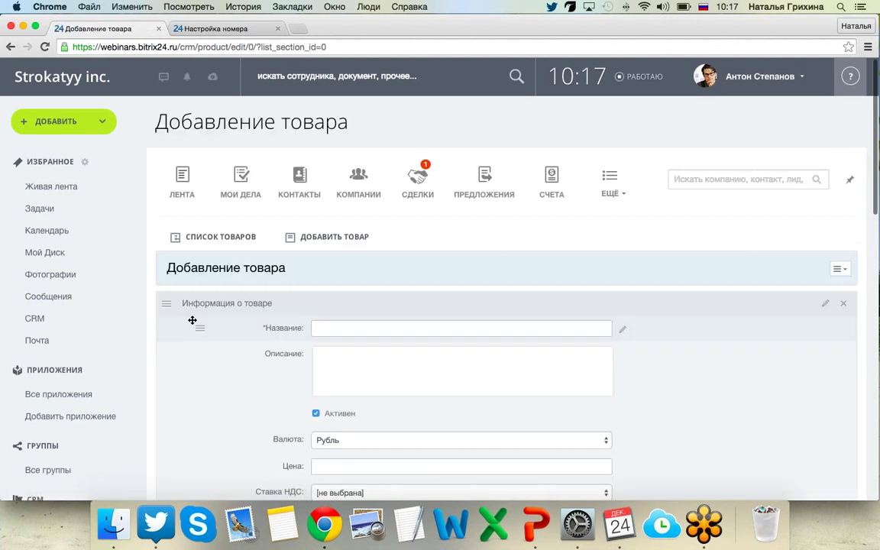
scroll(412, 328, "down", 5)
scroll(418, 336, "down", 4)
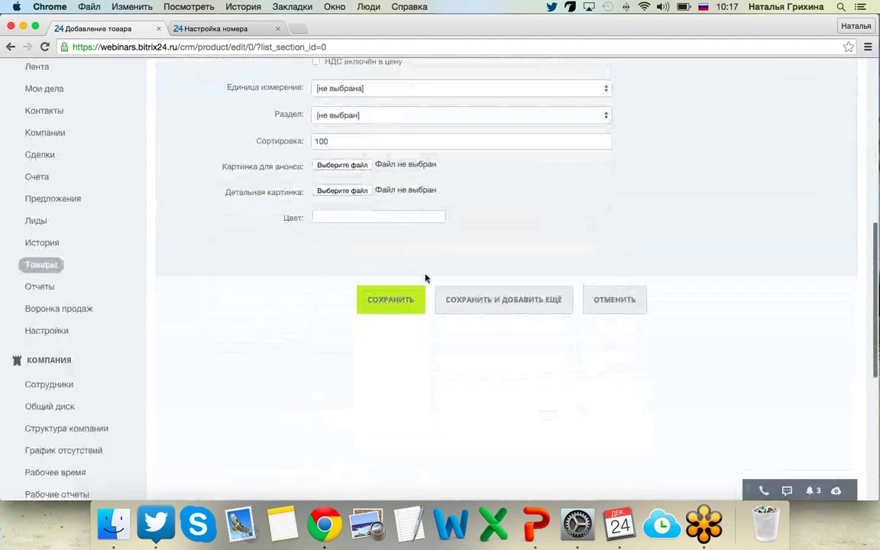
scroll(265, 238, "up", 3)
scroll(345, 294, "down", 1)
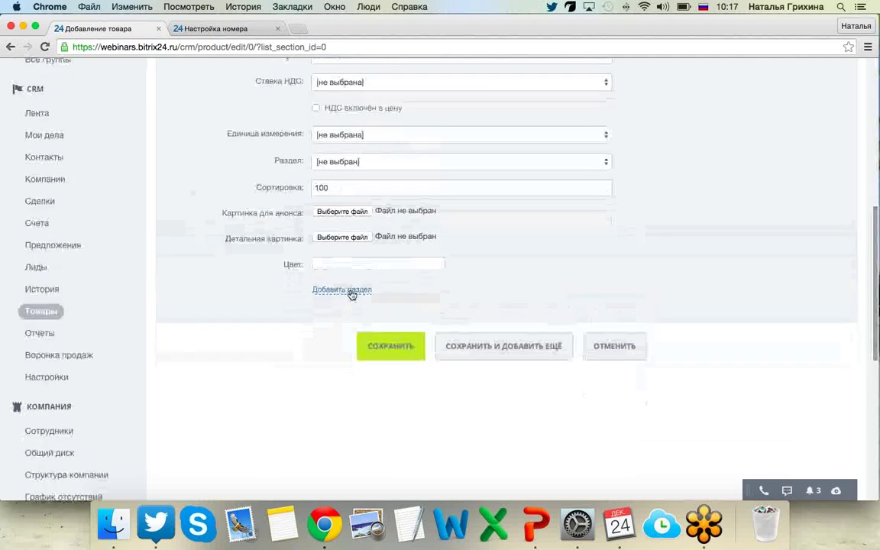
Add a Новая секция block to the product form layout.
left_click(344, 292)
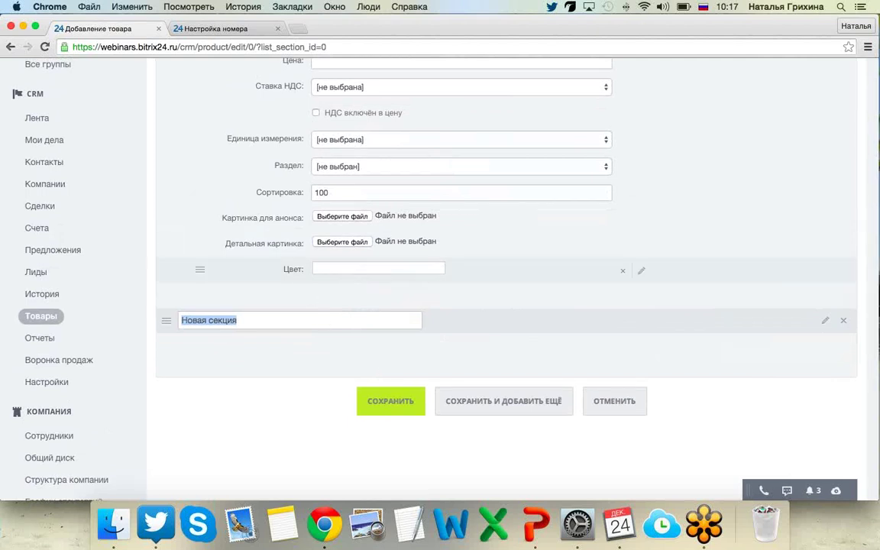
mouse_move(205, 237)
scroll(190, 210, "up", 8)
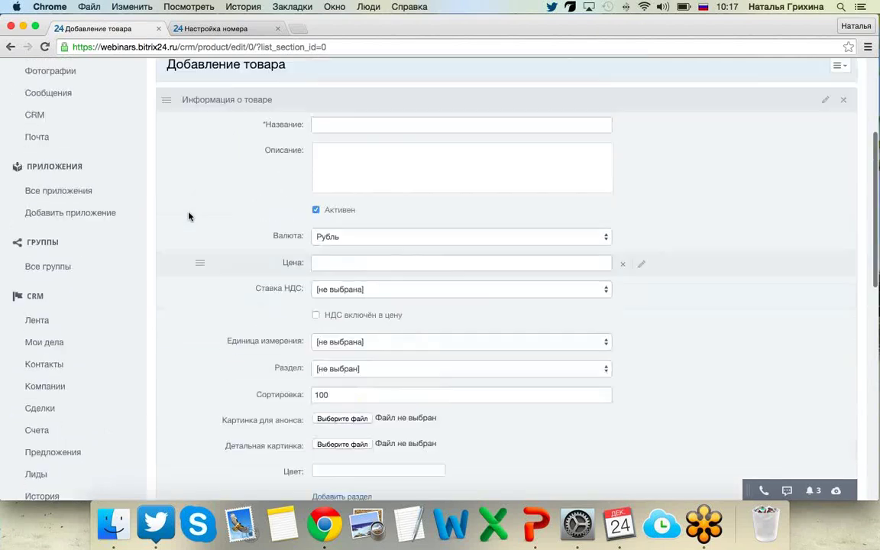
scroll(188, 213, "up", 2)
Open Почтовые шаблоны from CRM Настройки, showing an empty template list.
left_click(610, 182)
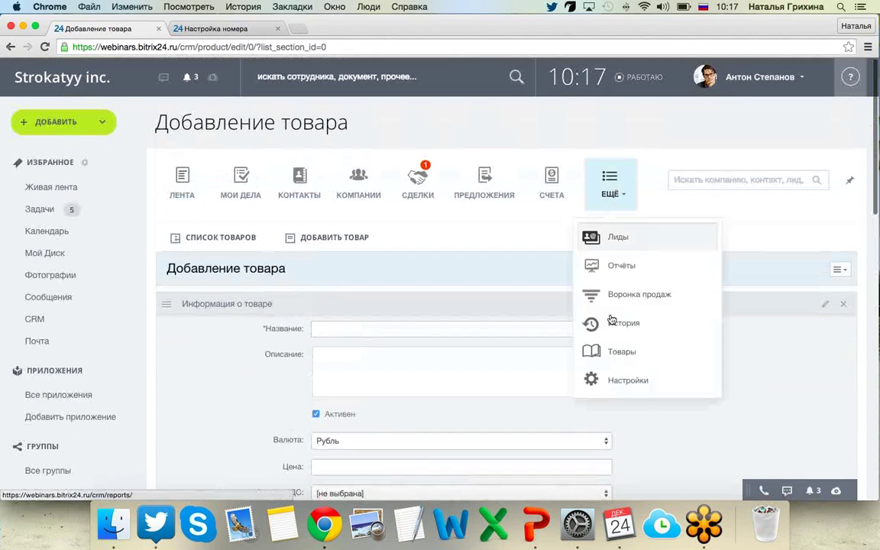
left_click(608, 381)
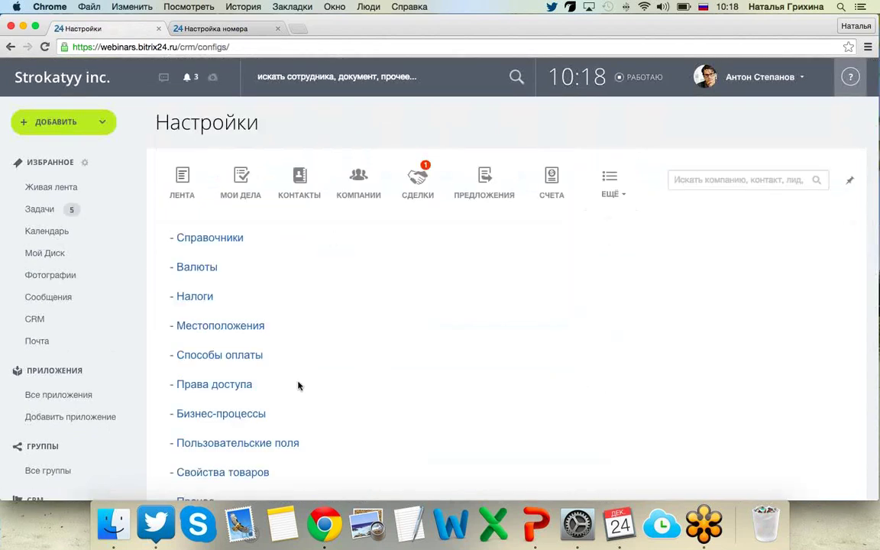
scroll(286, 387, "down", 2)
scroll(552, 417, "down", 3)
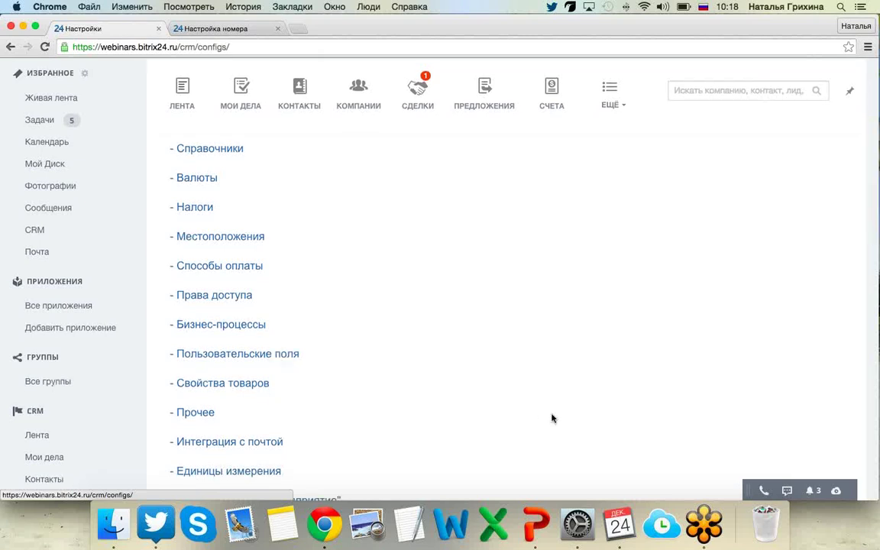
scroll(551, 416, "down", 1)
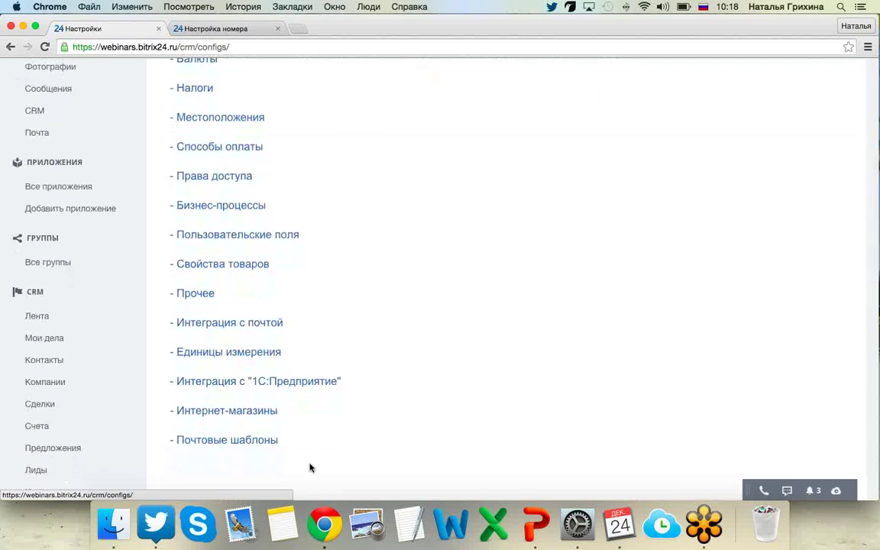
left_click(229, 444)
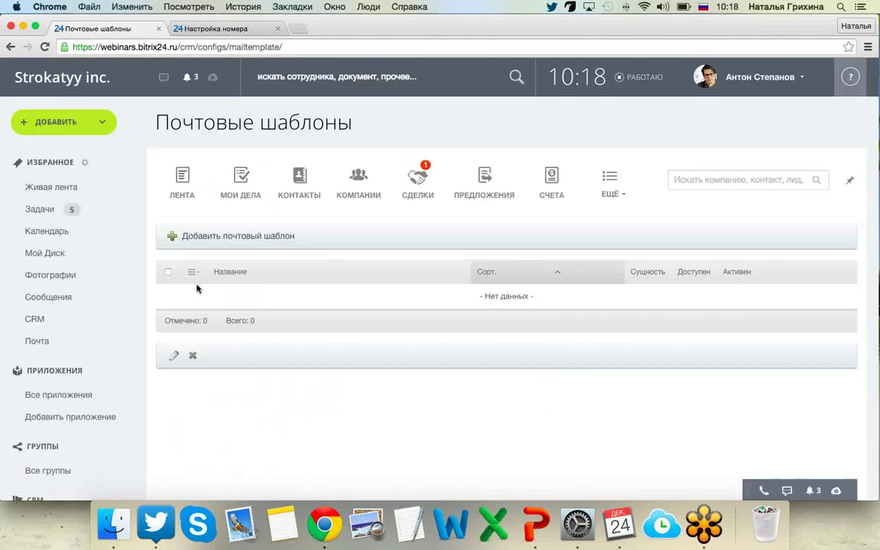
Start a new mail template named 'Мой шаблон' and keep its entity as Лид.
left_click(226, 237)
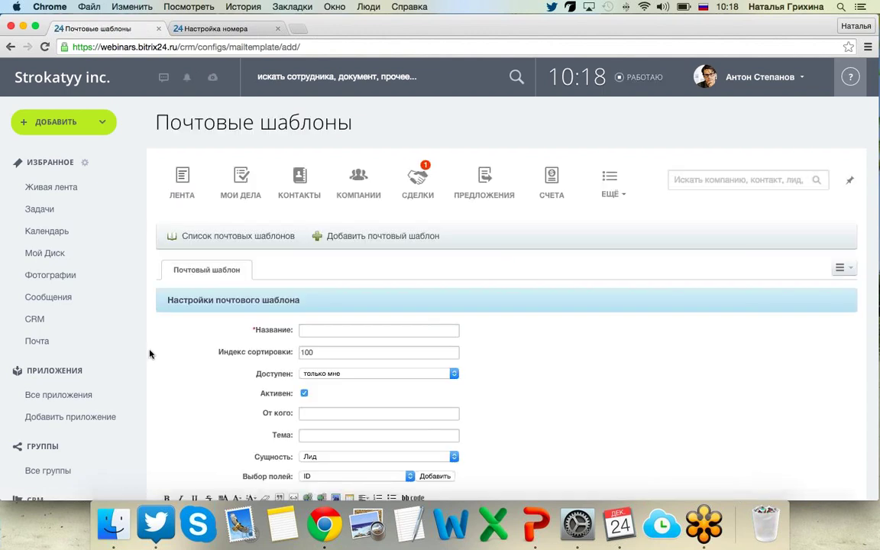
scroll(150, 353, "down", 3)
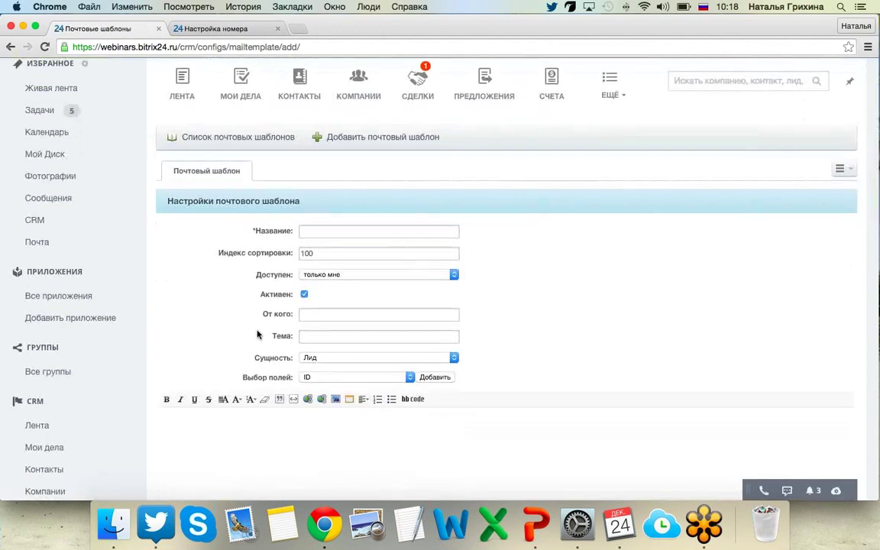
scroll(330, 245, "down", 1)
left_click(355, 225)
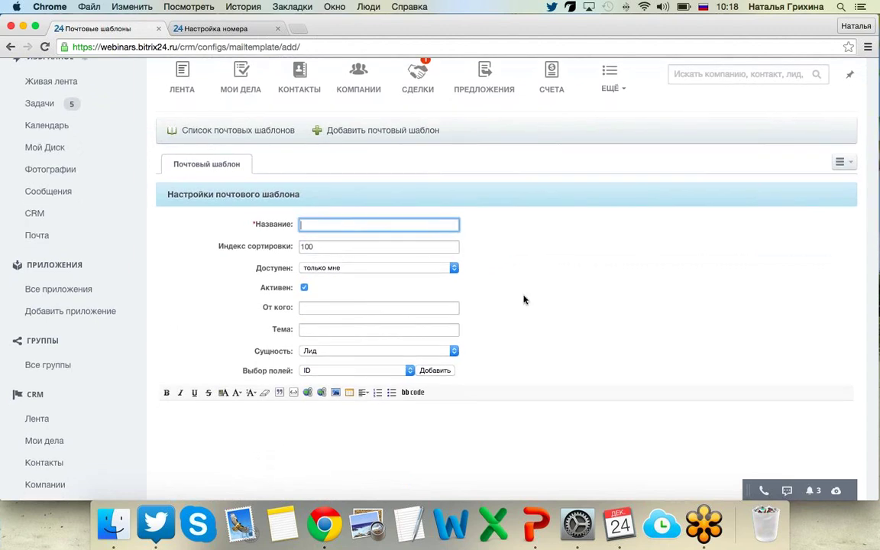
type("Мой шаблон")
left_click(456, 354)
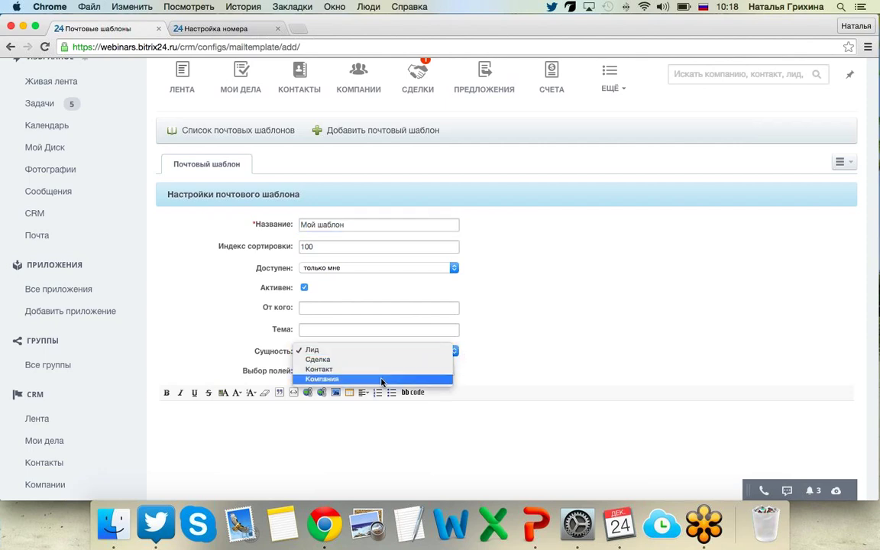
left_click(579, 323)
Write a '------С уважением' signature with the author's name on the next line, then save the template.
left_click(492, 456)
type("------")
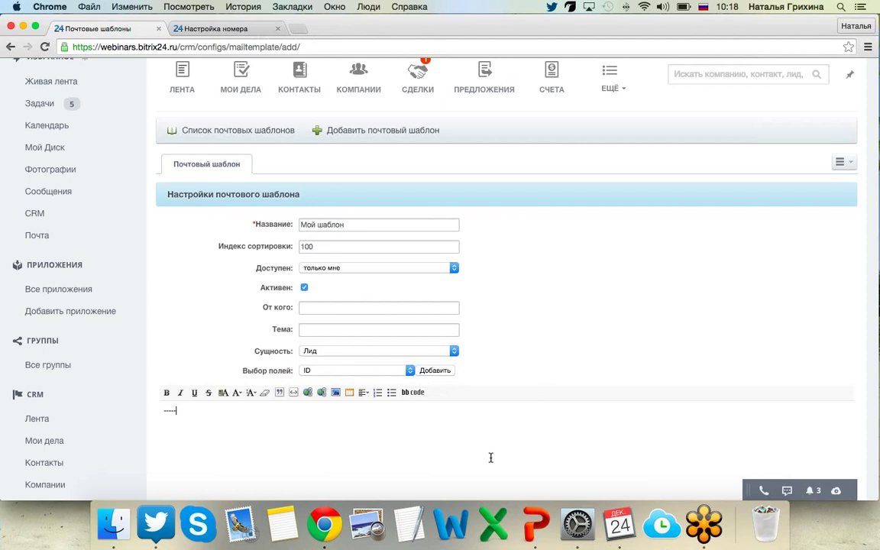
type("С уважением/б")
key("Return")
type("Строкатый")
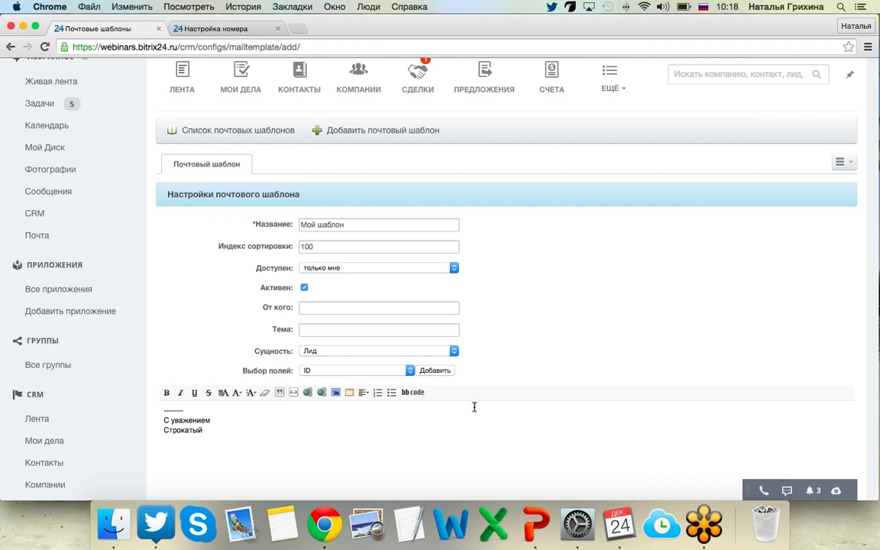
scroll(447, 397, "down", 2)
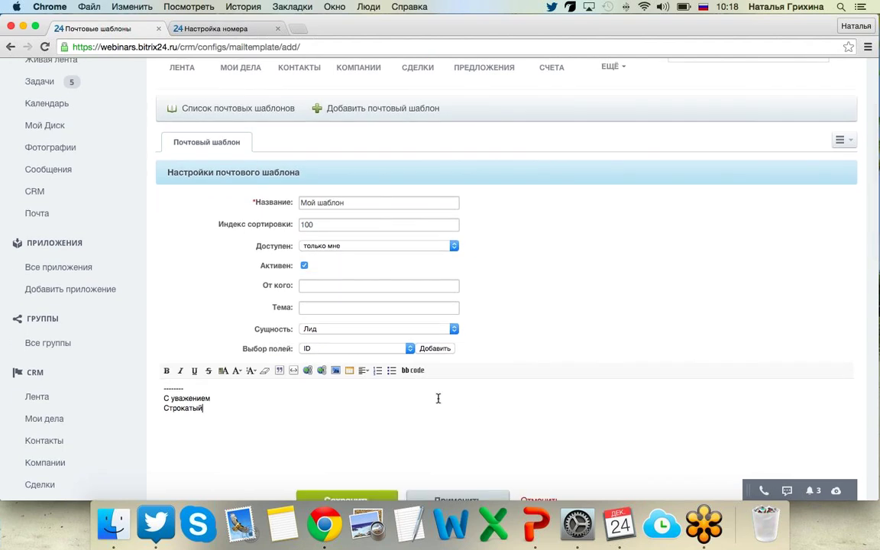
left_click(330, 482)
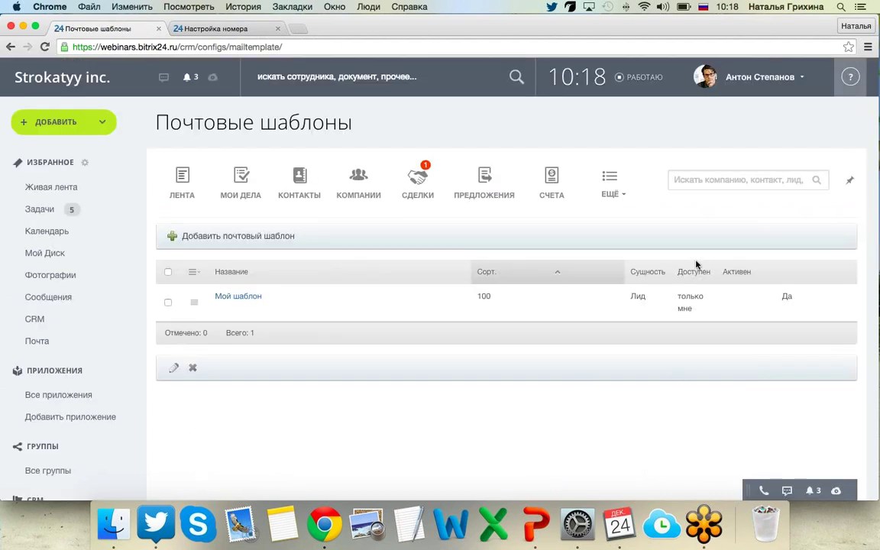
left_click(620, 182)
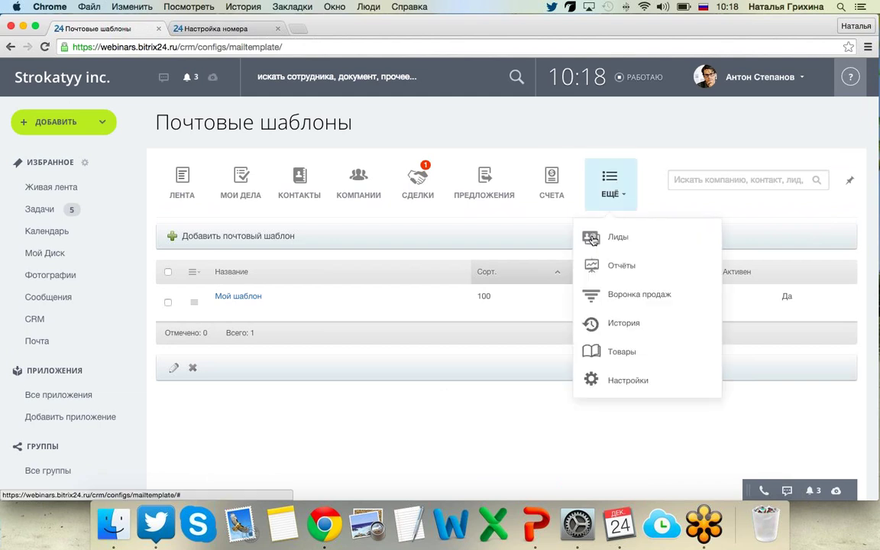
left_click(603, 383)
scroll(601, 382, "down", 8)
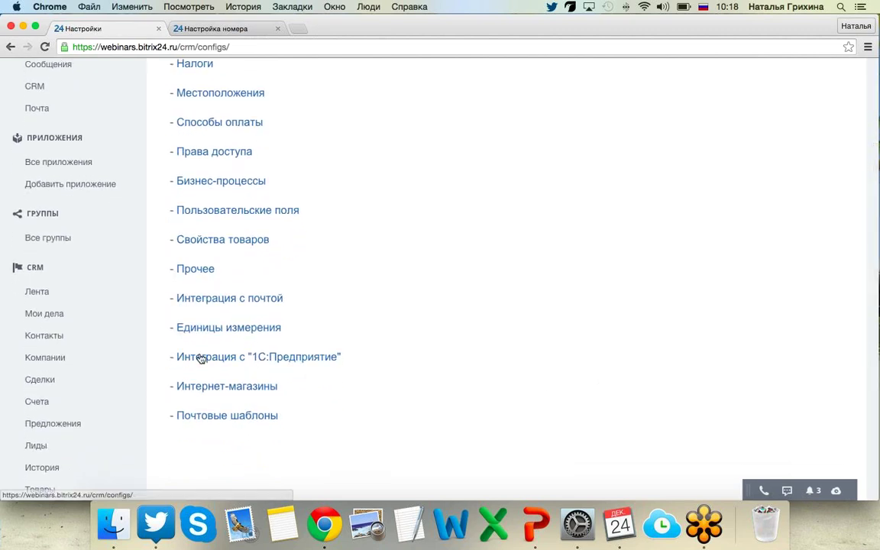
left_click(199, 361)
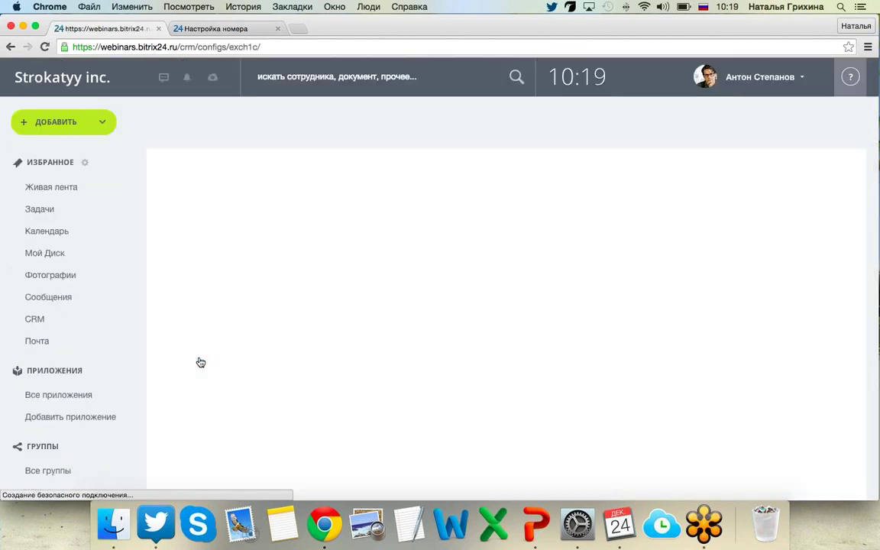
scroll(200, 361, "down", 3)
scroll(199, 361, "up", 3)
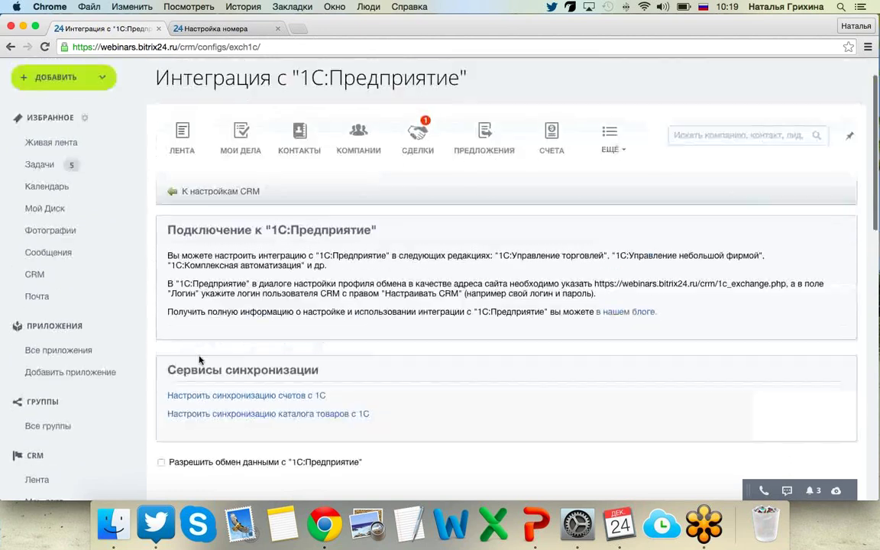
left_click(10, 48)
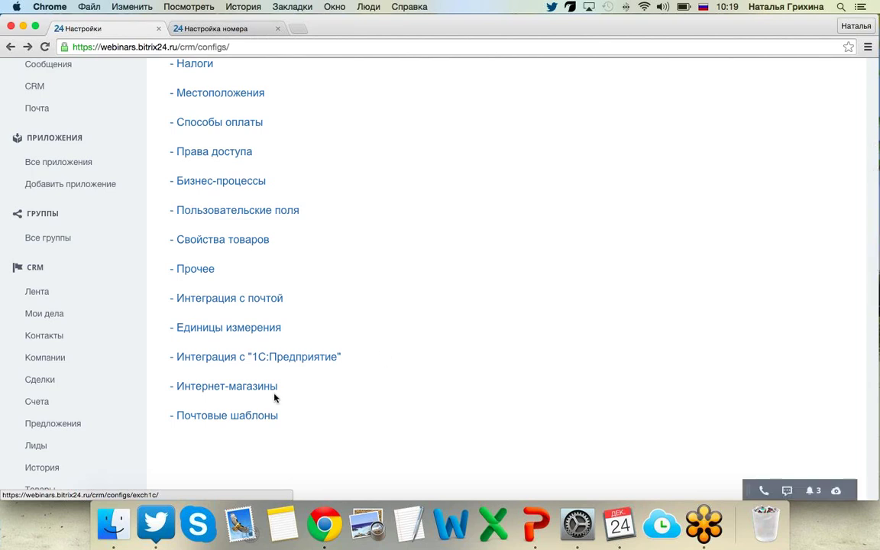
left_click(204, 391)
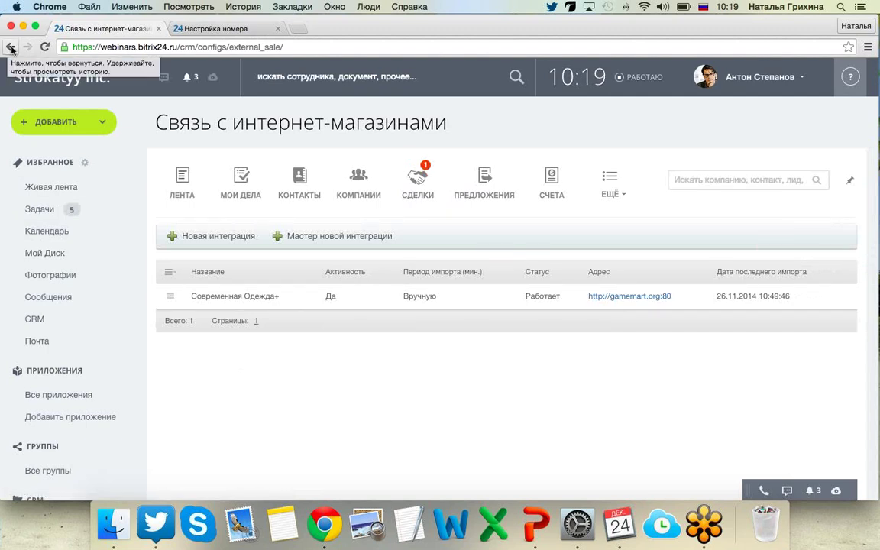
left_click(11, 48)
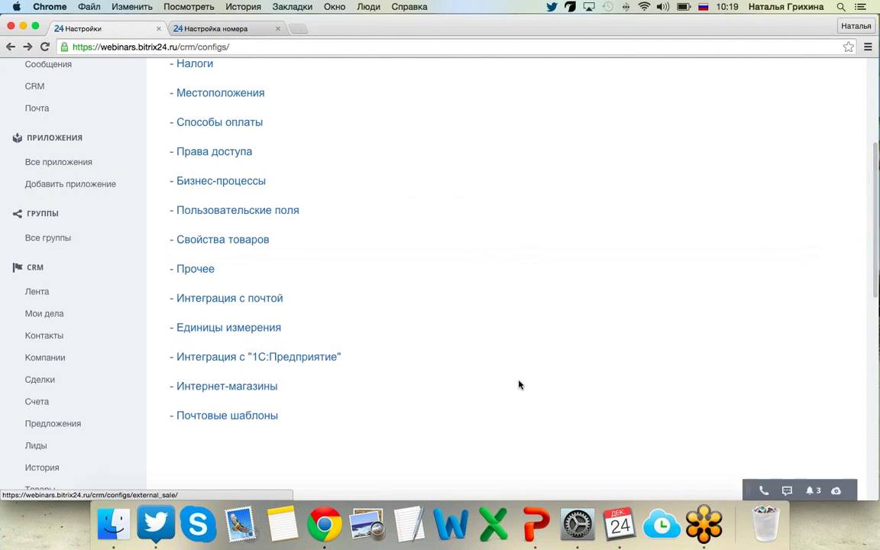
scroll(519, 384, "up", 2)
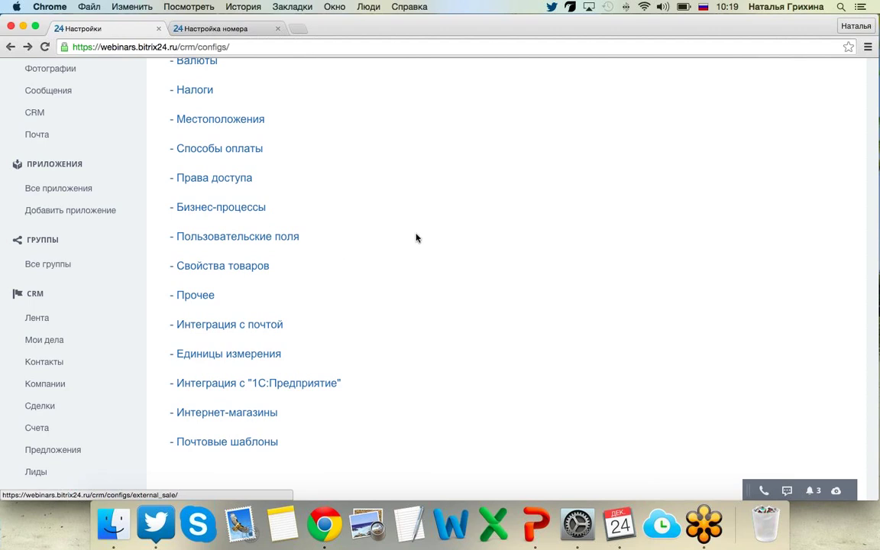
scroll(416, 237, "up", 1)
scroll(416, 237, "up", 5)
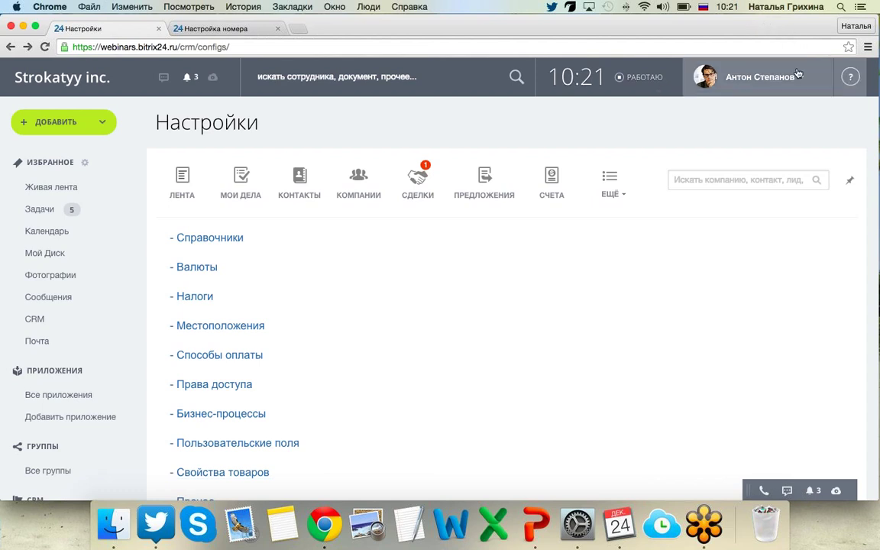
Open the Учебный курс Битрикс24 training course from the CRM help panel.
left_click(847, 81)
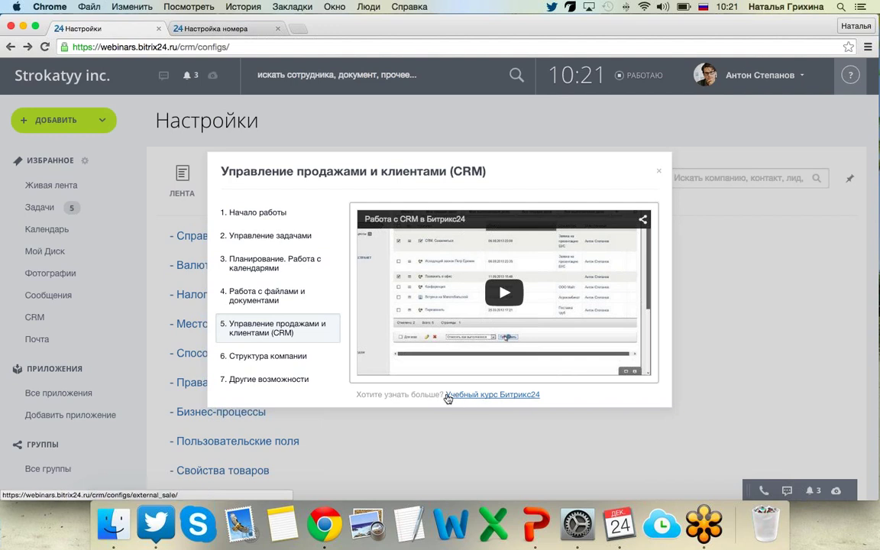
left_click(478, 395)
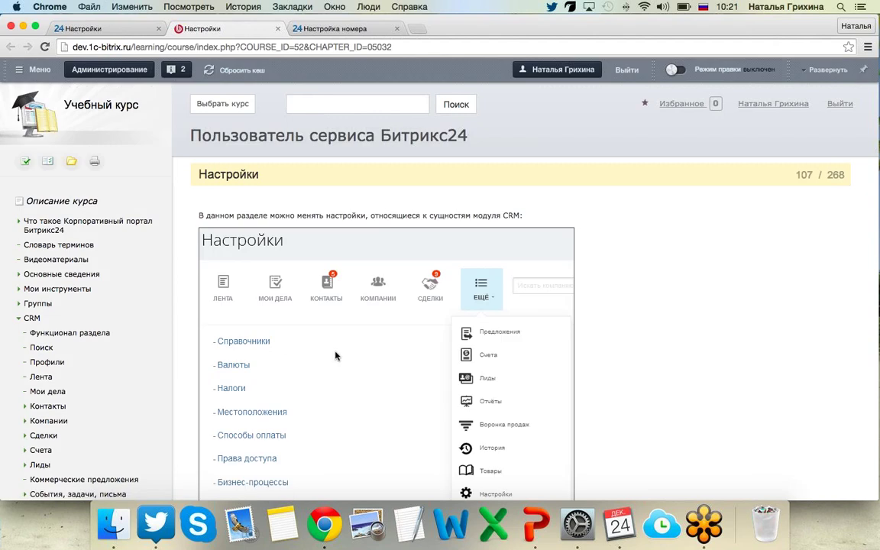
Scroll the course outline and expand the Сценарии использования CRM chapter.
scroll(335, 355, "down", 3)
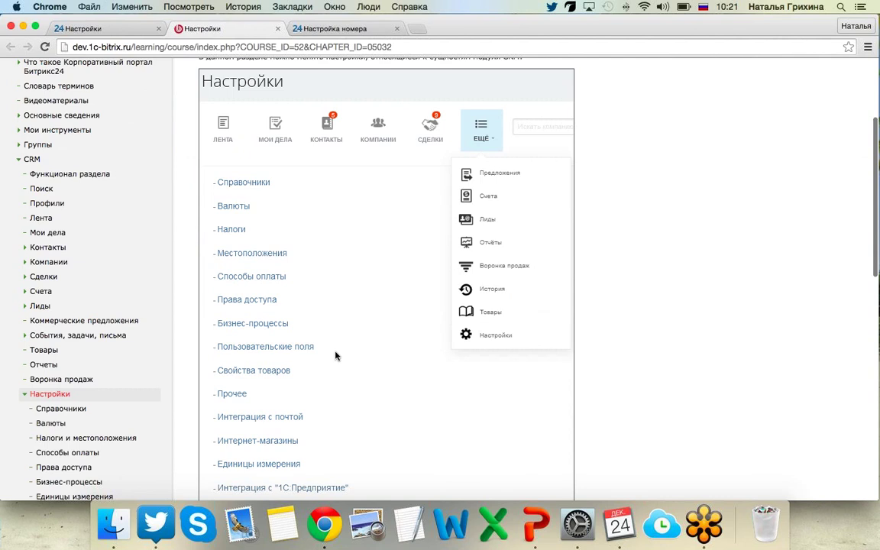
scroll(335, 355, "down", 1)
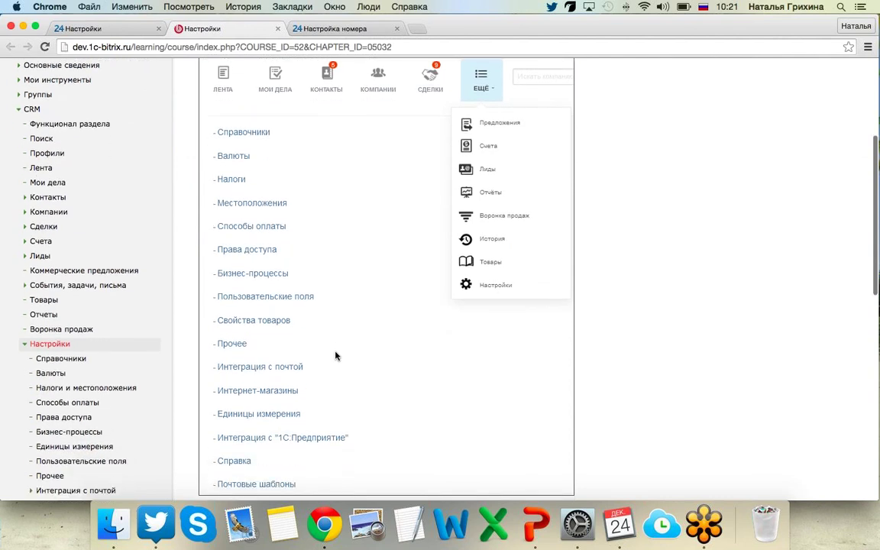
scroll(334, 355, "down", 1)
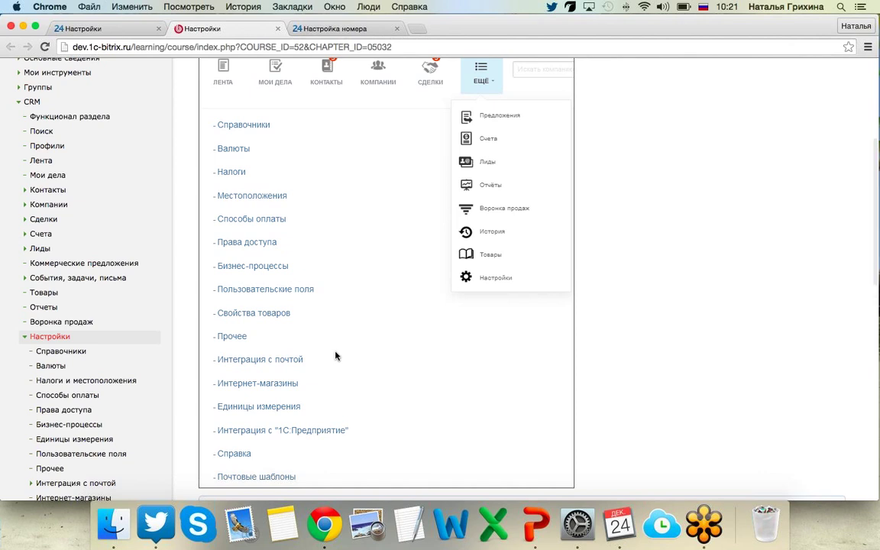
scroll(334, 355, "down", 1)
scroll(334, 355, "down", 2)
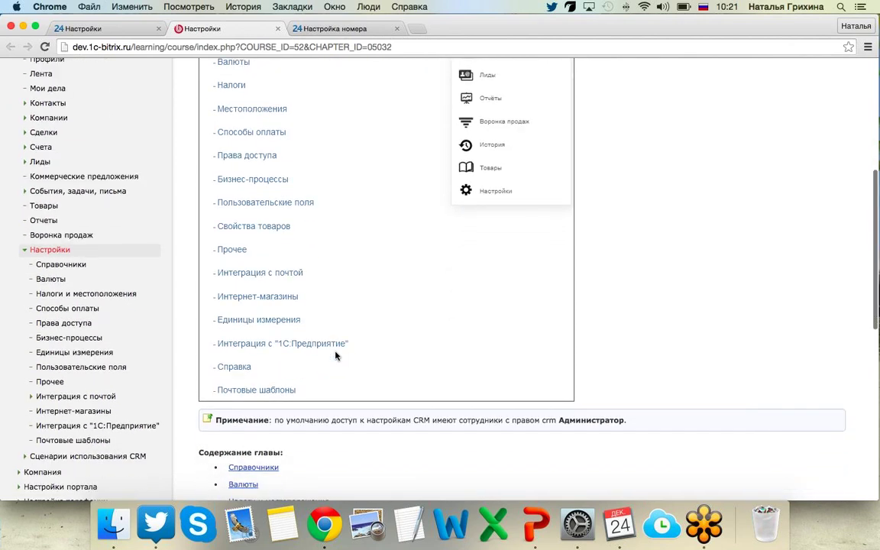
left_click(24, 439)
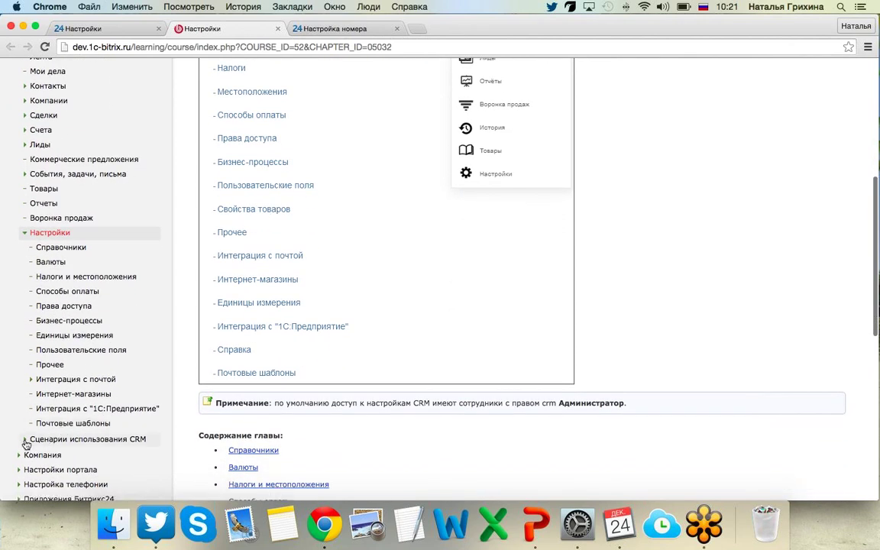
Expand the Примеры использования and KPI для отдела организации chapters in the sidebar.
scroll(24, 398, "down", 5)
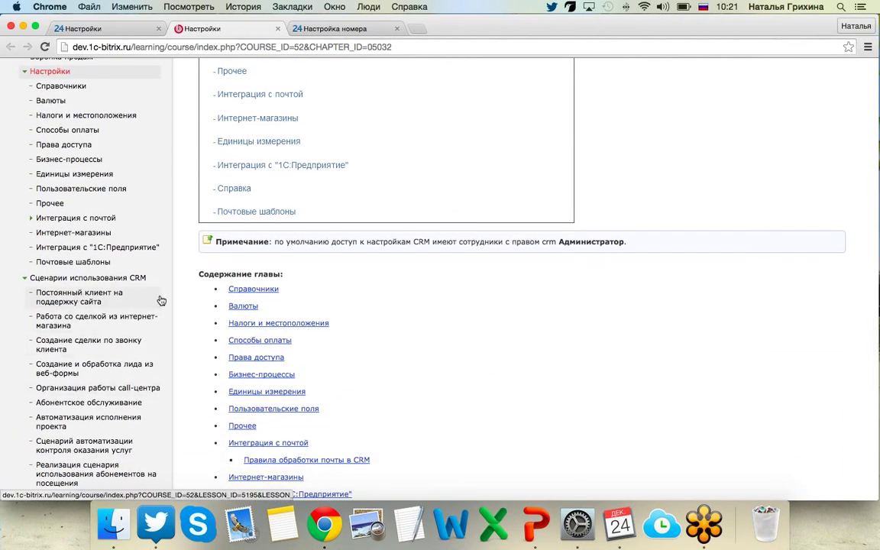
scroll(161, 299, "down", 1)
scroll(161, 300, "down", 1)
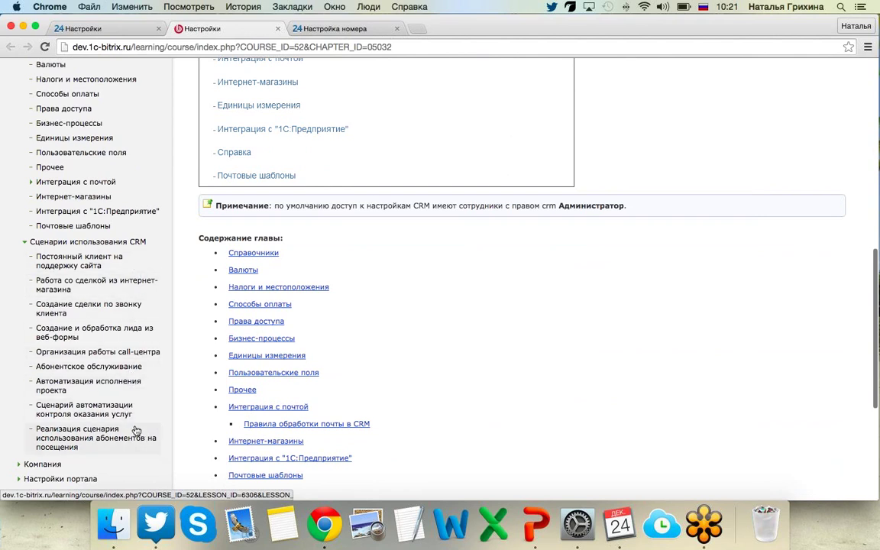
scroll(135, 430, "down", 1)
scroll(136, 430, "down", 5)
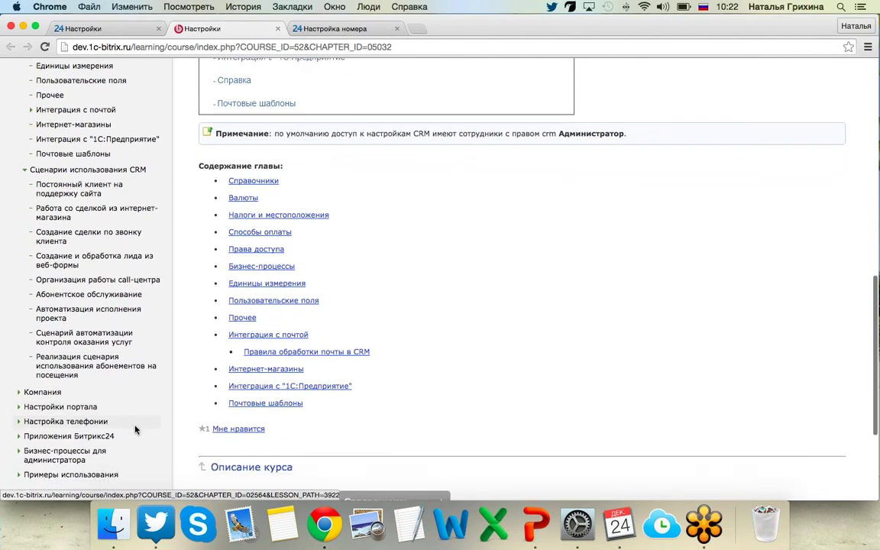
left_click(34, 386)
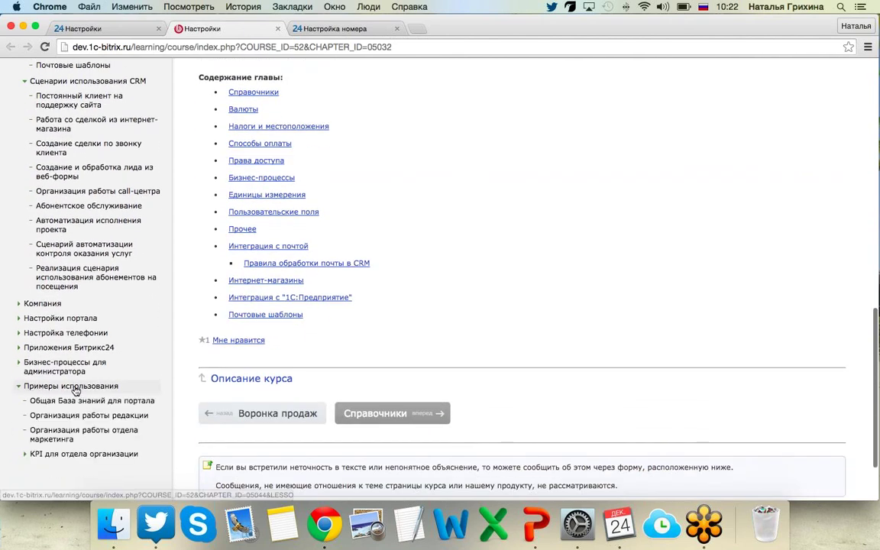
left_click(33, 455)
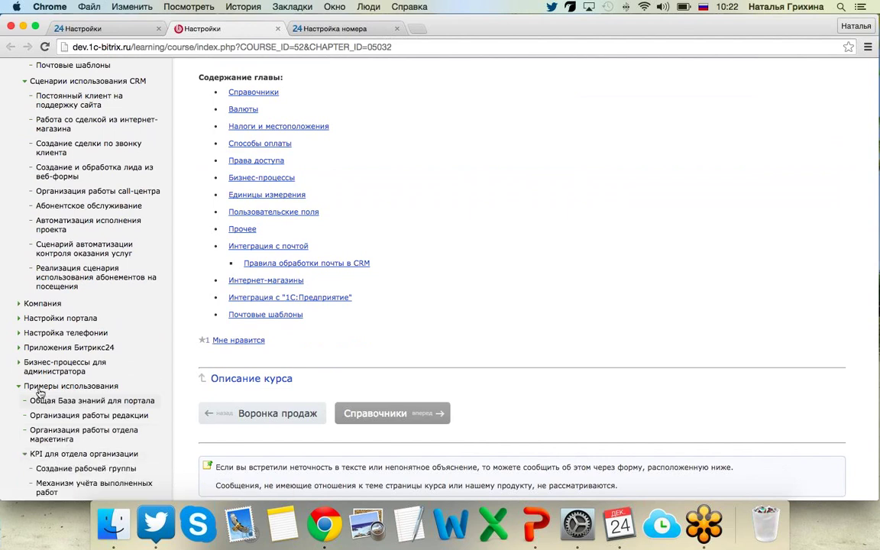
scroll(40, 397, "down", 3)
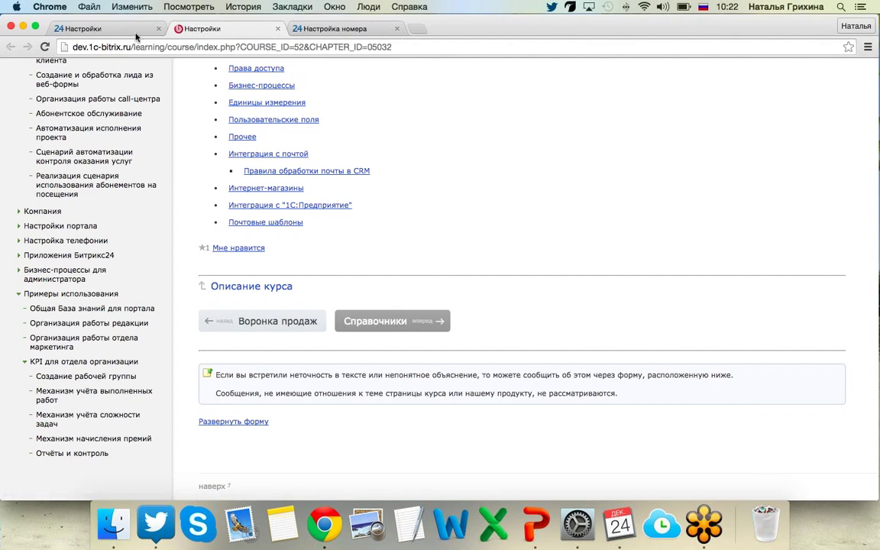
Switch back to the Bitrix24 CRM settings tab.
left_click(110, 33)
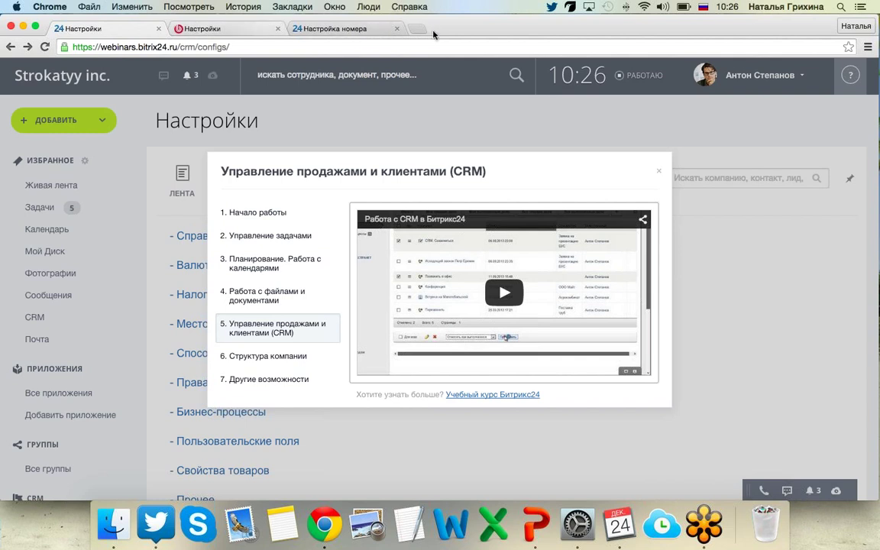
Open bitrix24.ru in a new tab and go to Поддержка > Записаться на вебинар.
left_click(418, 29)
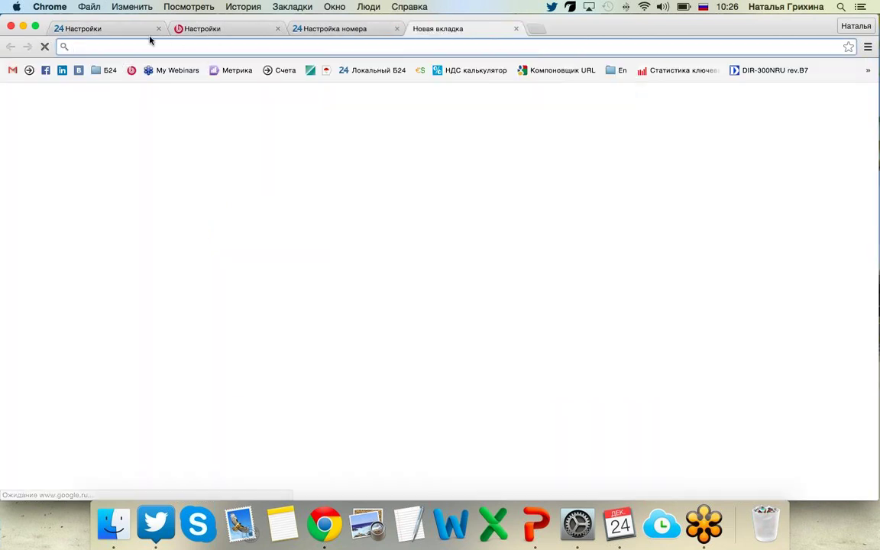
type("bitrix24.ru")
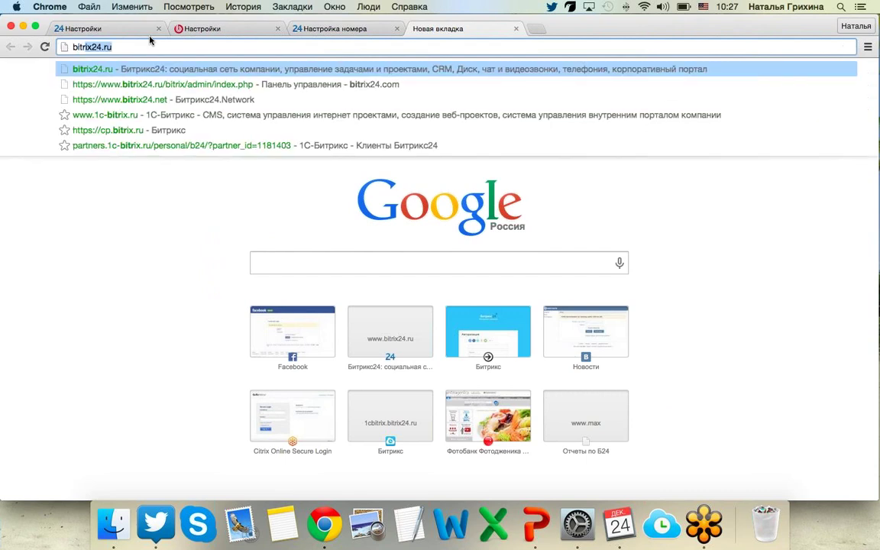
key("Return")
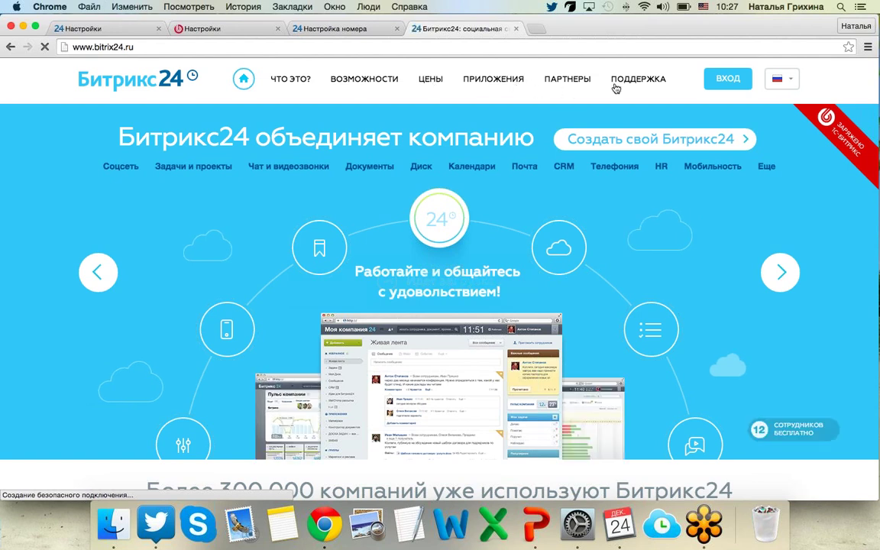
left_click(624, 79)
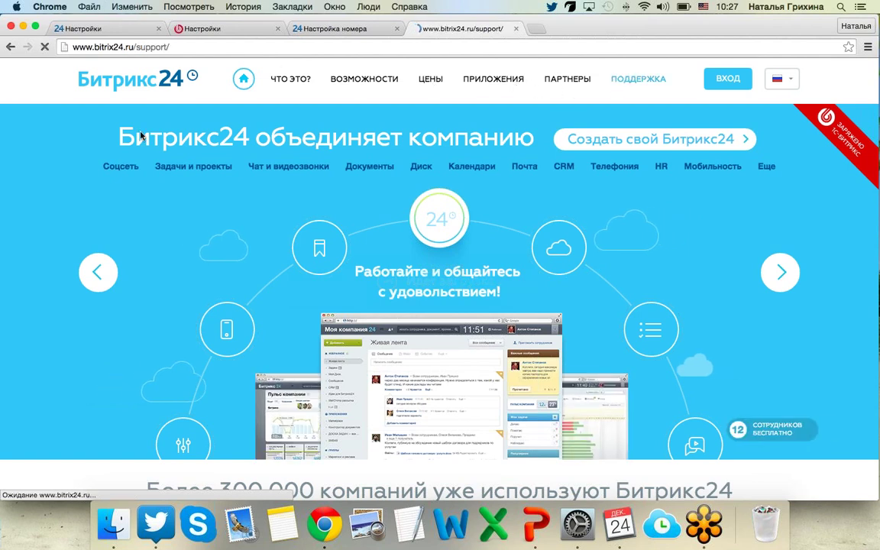
left_click(141, 396)
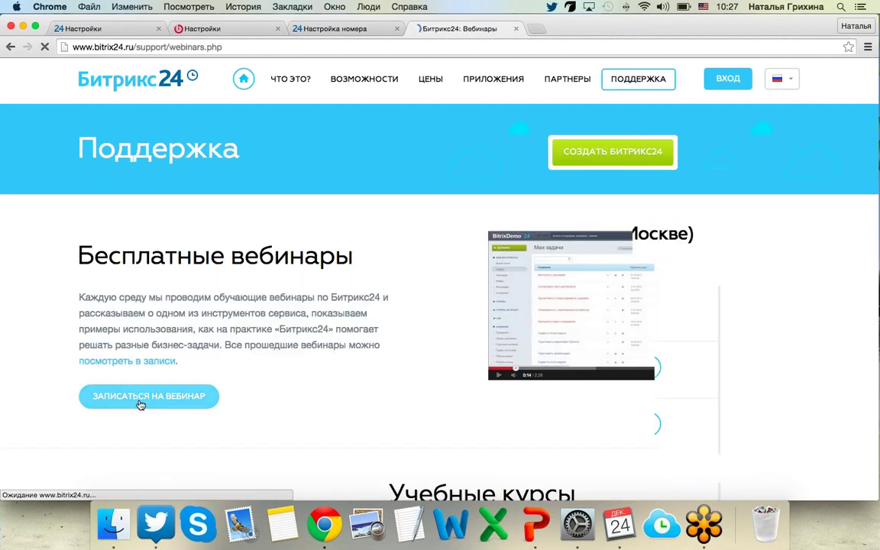
Browse the webinar recordings list, then return to the Настройки tab.
scroll(140, 405, "down", 1)
scroll(140, 406, "down", 1)
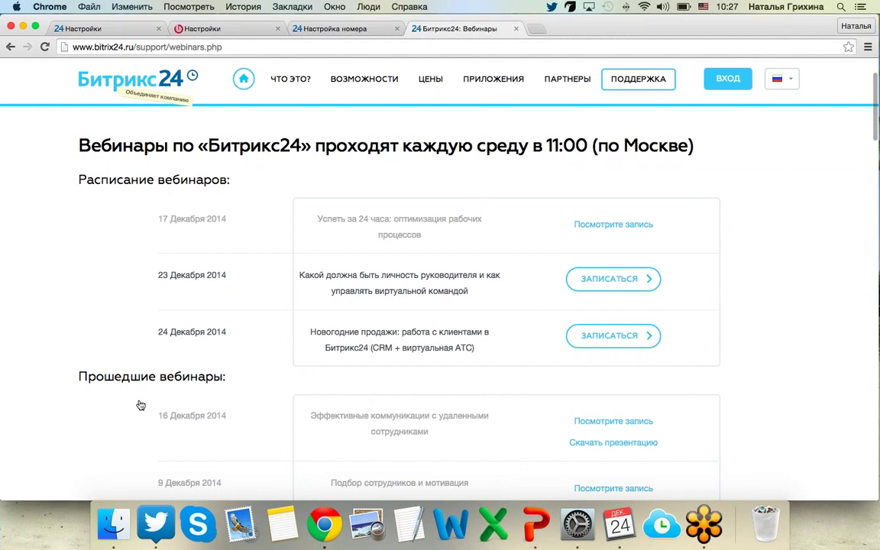
scroll(140, 405, "down", 3)
scroll(141, 405, "down", 4)
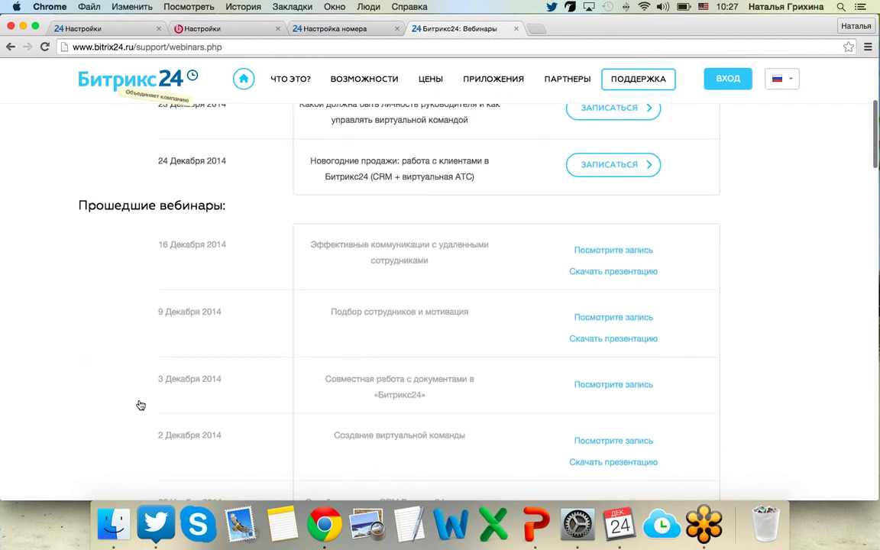
scroll(141, 405, "down", 1)
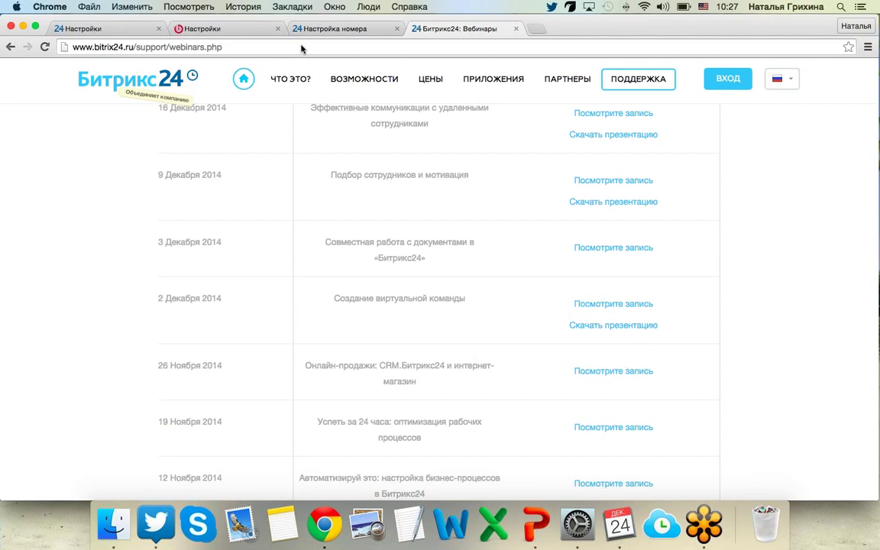
left_click(95, 29)
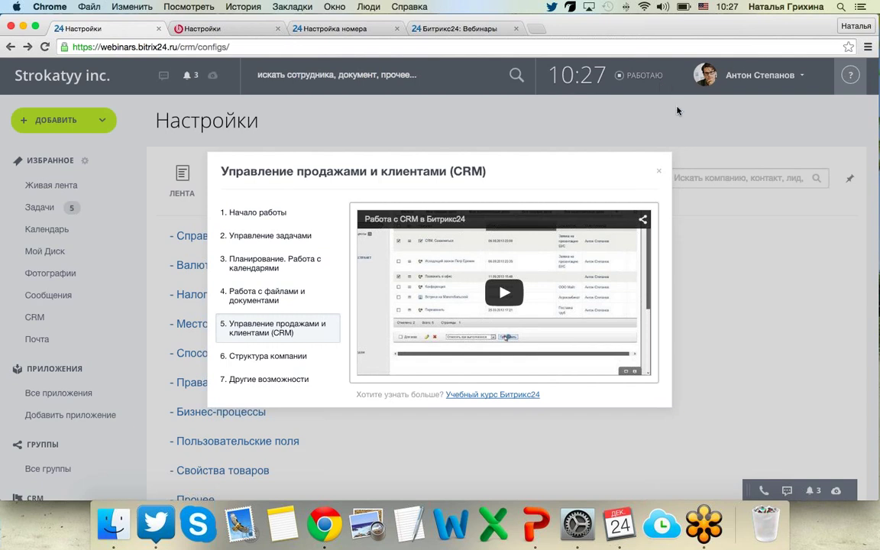
Close the CRM help video and go to Лиды from the ЕЩЁ menu.
left_click(659, 172)
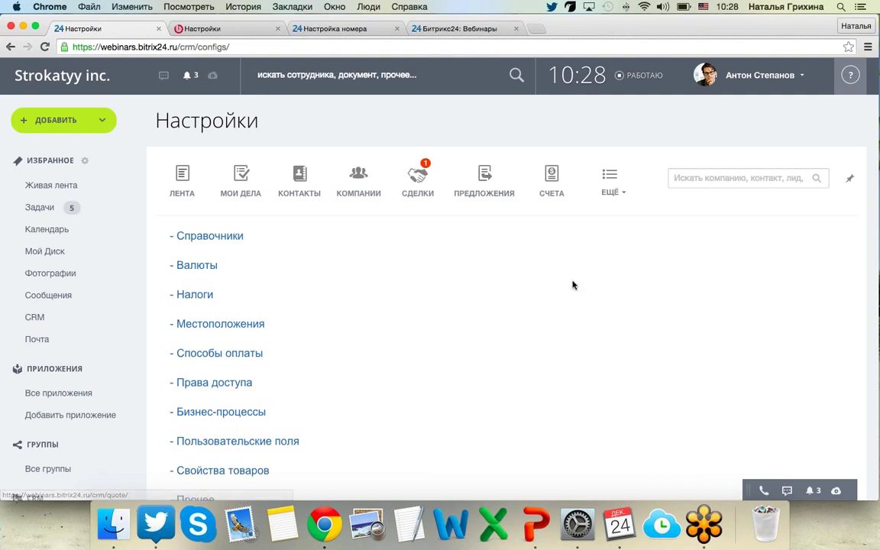
scroll(573, 283, "down", 3)
scroll(575, 284, "down", 2)
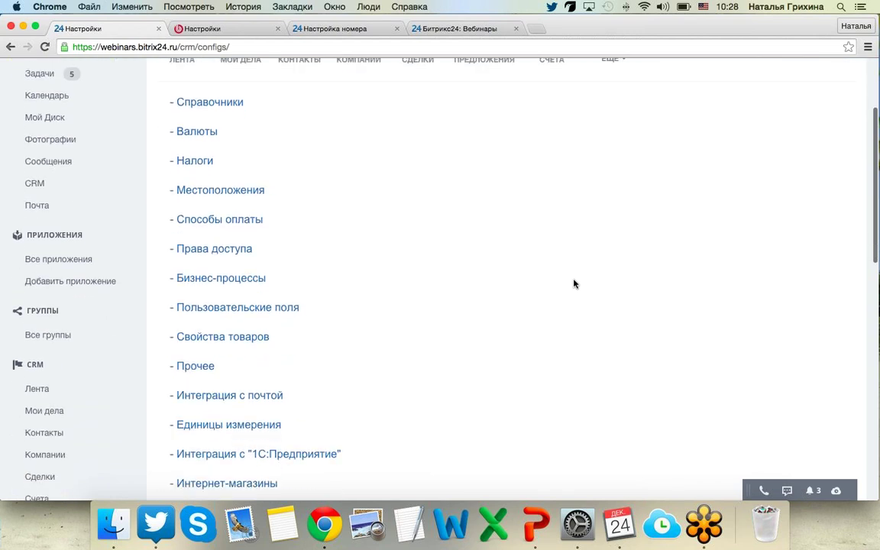
scroll(574, 284, "up", 6)
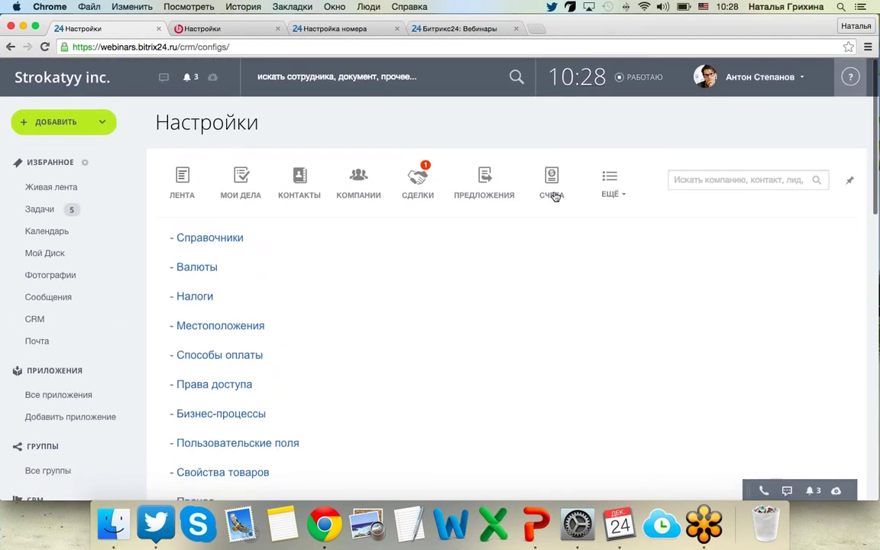
left_click(623, 196)
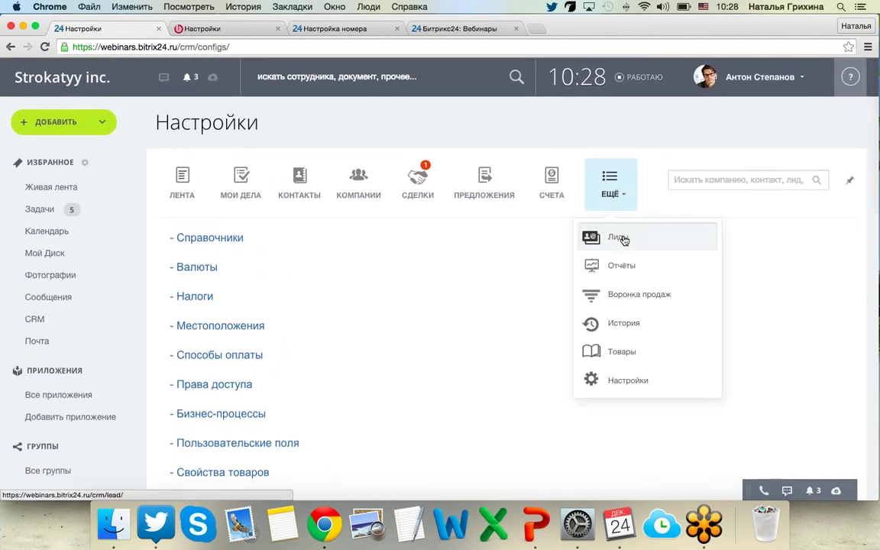
left_click(653, 241)
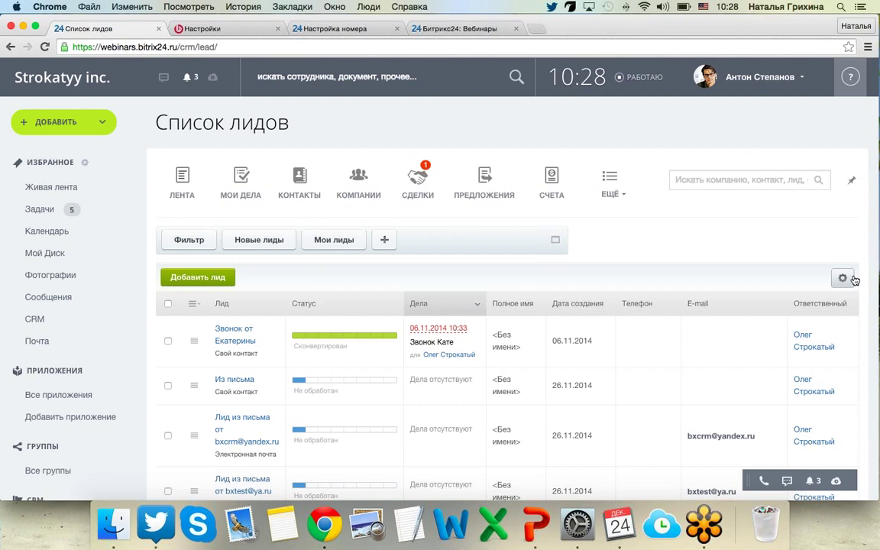
Select all leads and export them with Экспорт лидов в CSV to leads.csv.
left_click(843, 278)
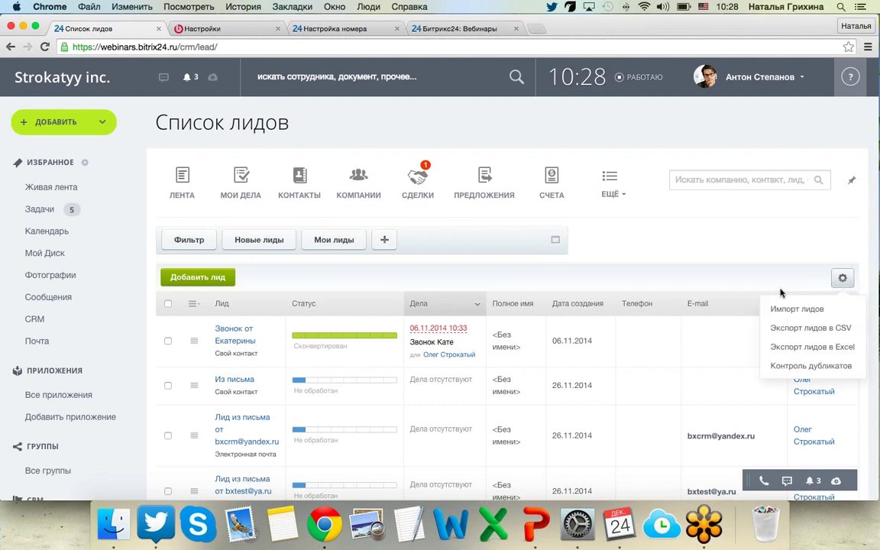
scroll(734, 287, "down", 1)
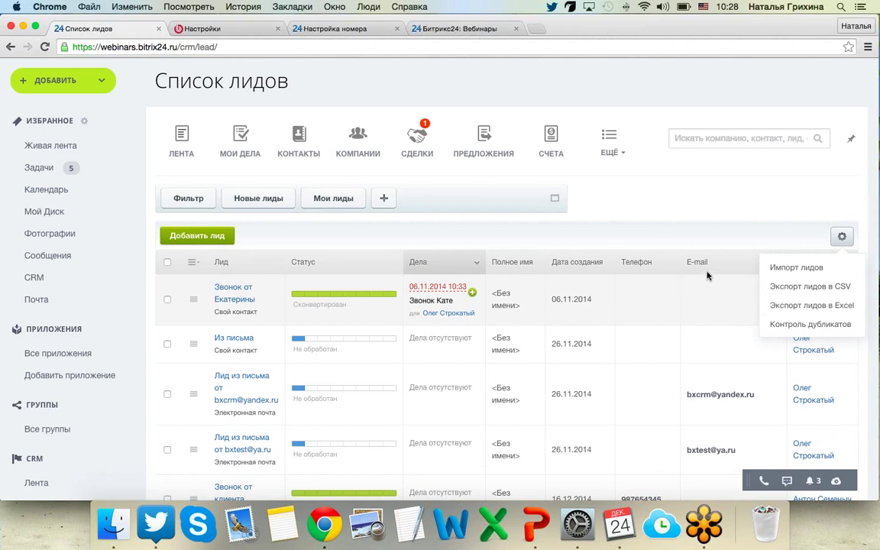
left_click(527, 205)
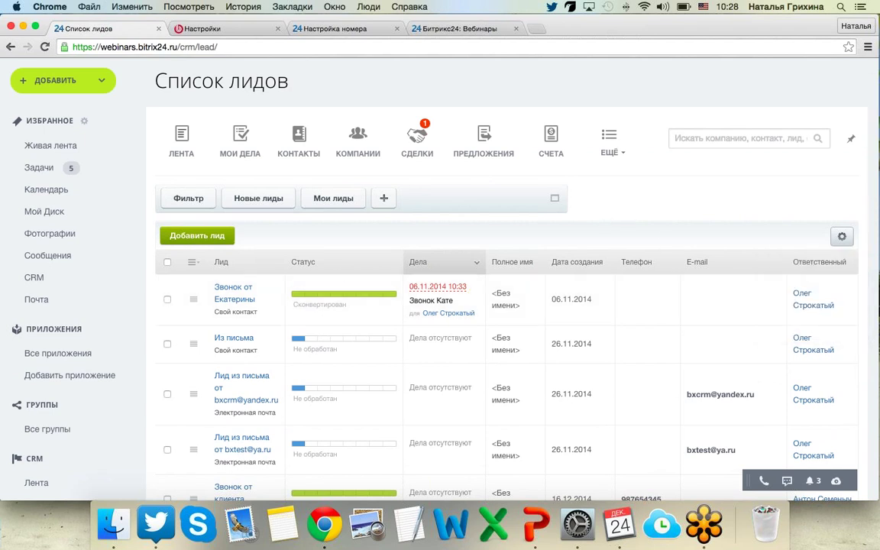
left_click(167, 262)
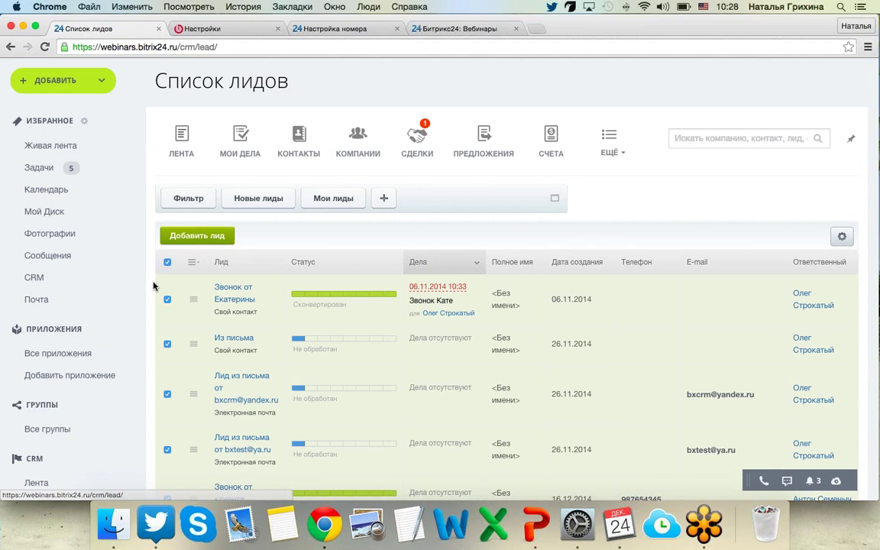
scroll(156, 290, "down", 10)
scroll(156, 298, "down", 3)
scroll(157, 297, "up", 12)
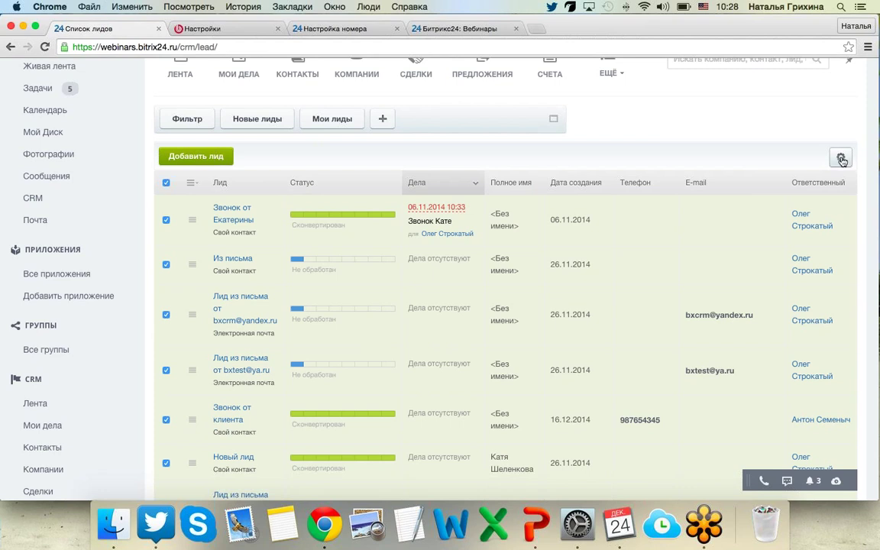
left_click(840, 157)
left_click(803, 211)
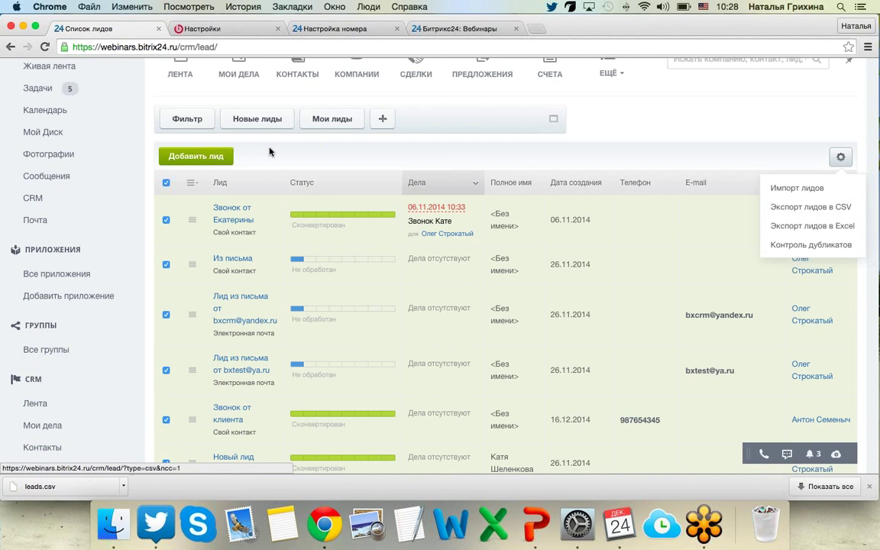
Delete all checked leads and confirm, leaving four Сконвертирован leads.
scroll(269, 155, "down", 5)
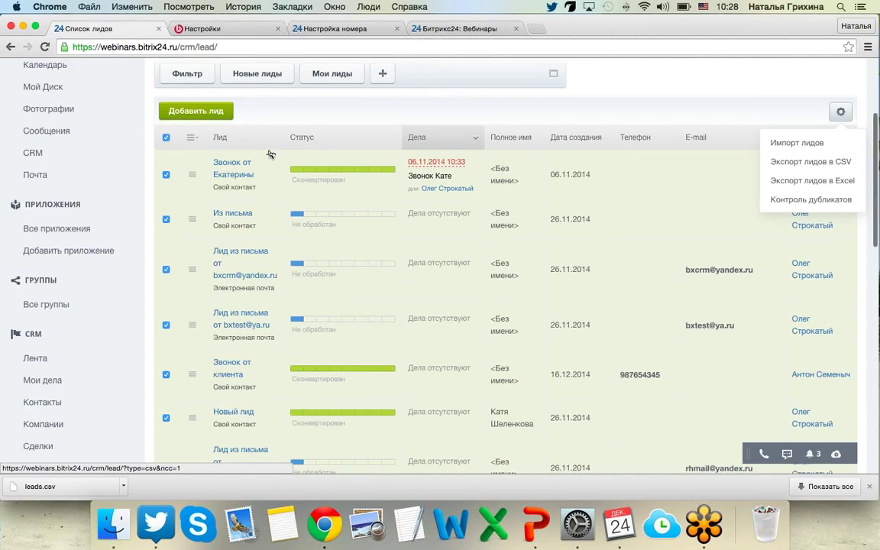
scroll(172, 358, "down", 15)
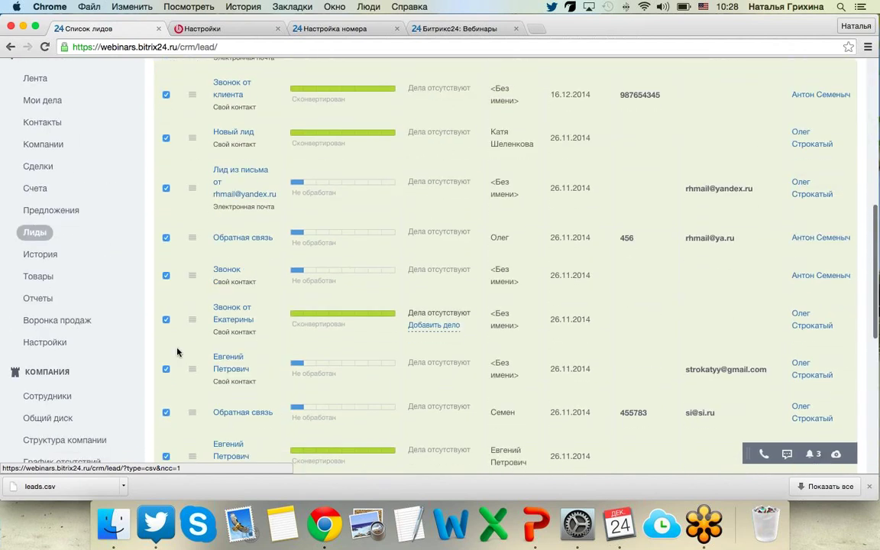
scroll(172, 370, "down", 1)
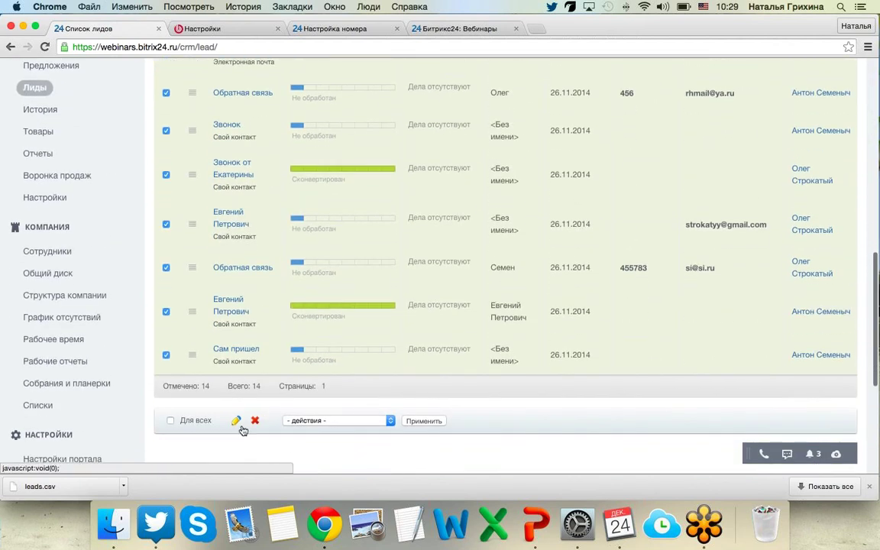
left_click(253, 424)
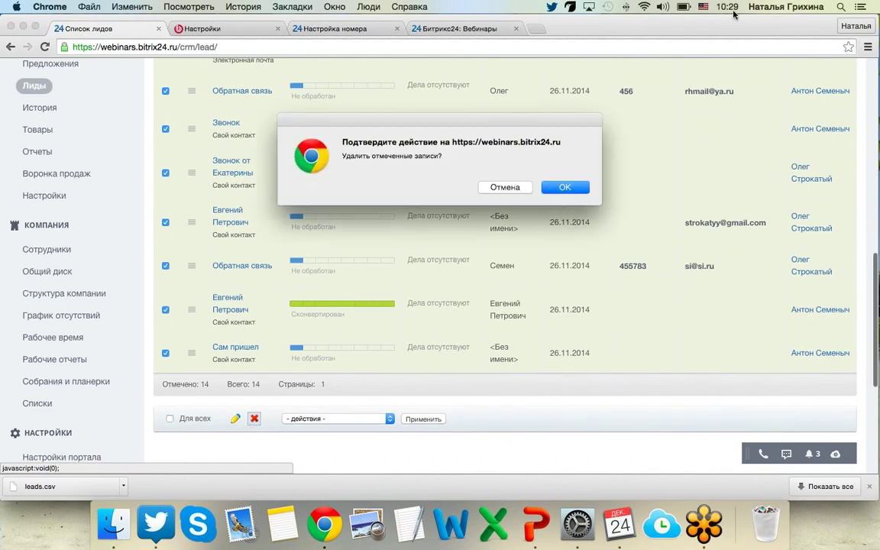
left_click(559, 192)
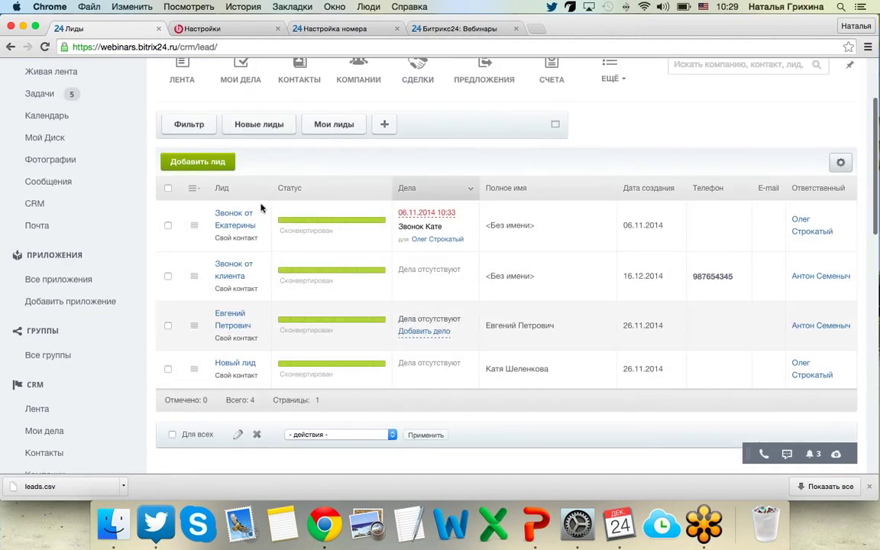
Start Импорт лидов and choose leads.csv as the data file.
left_click(840, 163)
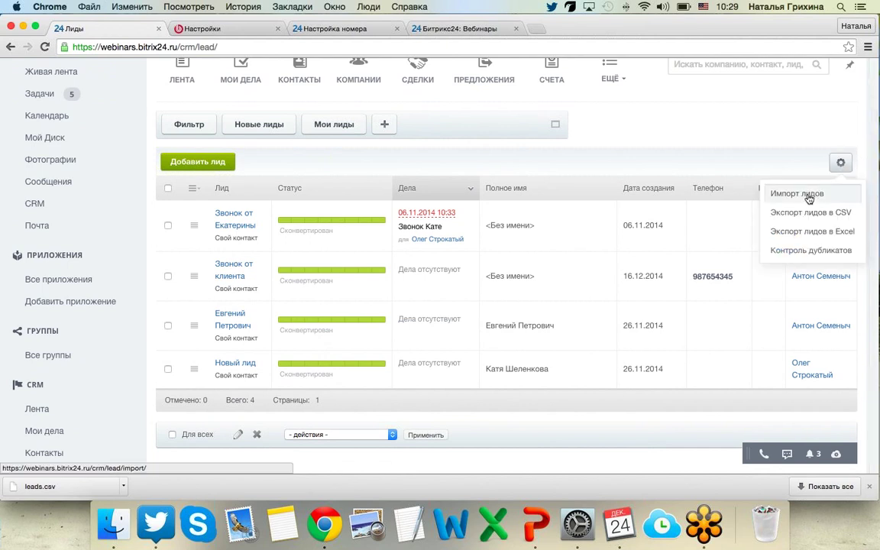
left_click(809, 197)
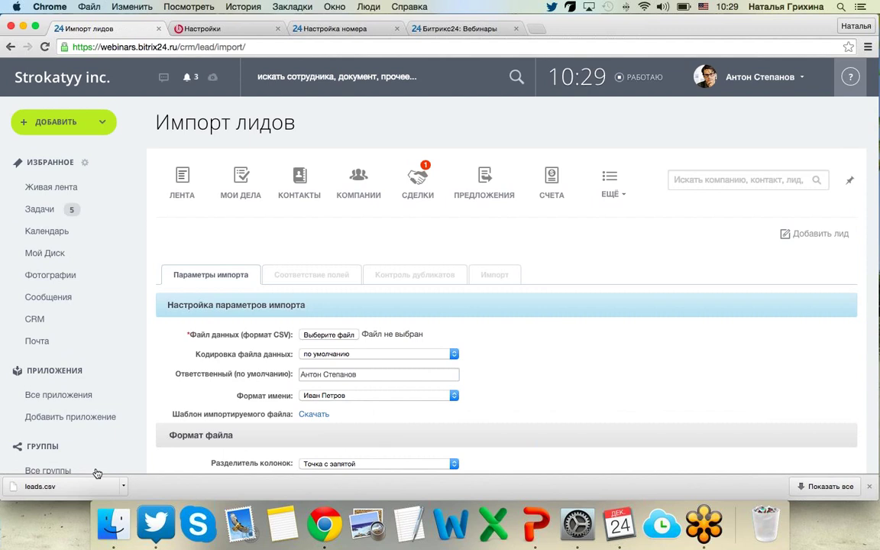
scroll(382, 312, "down", 5)
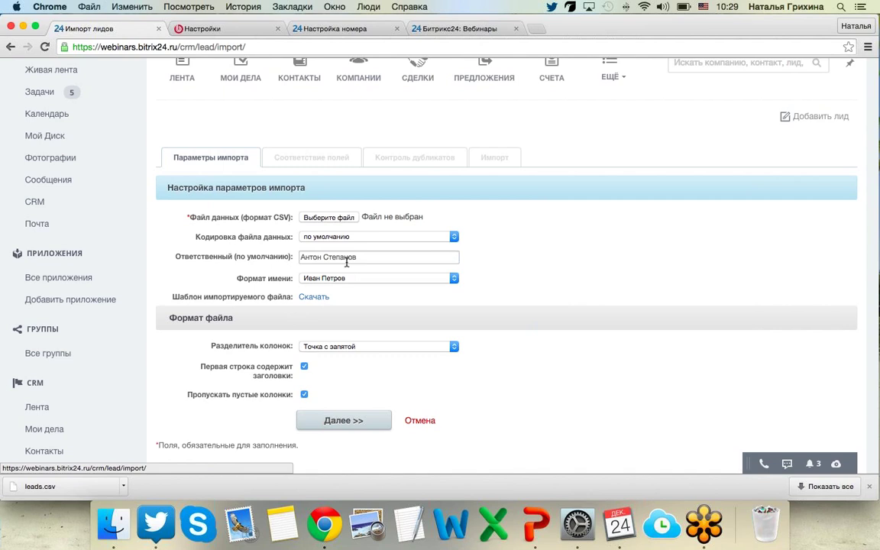
left_click(328, 217)
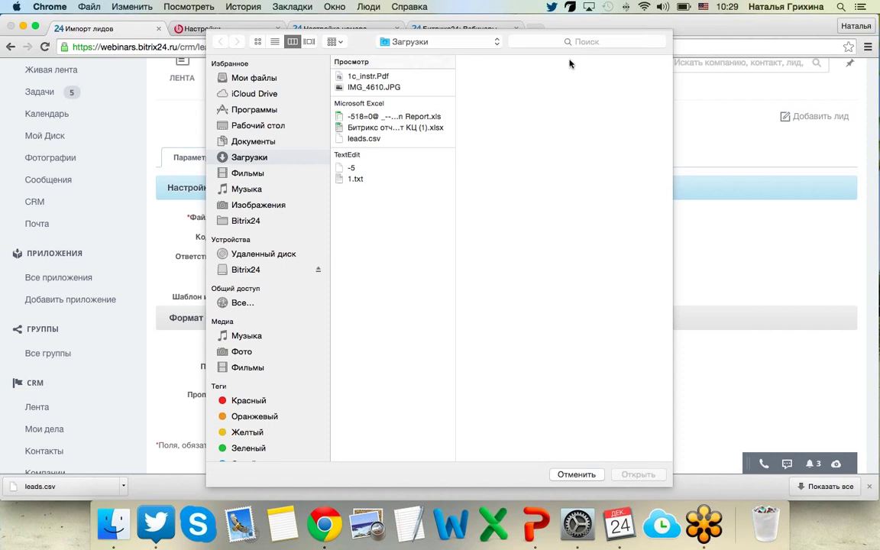
left_click(359, 139)
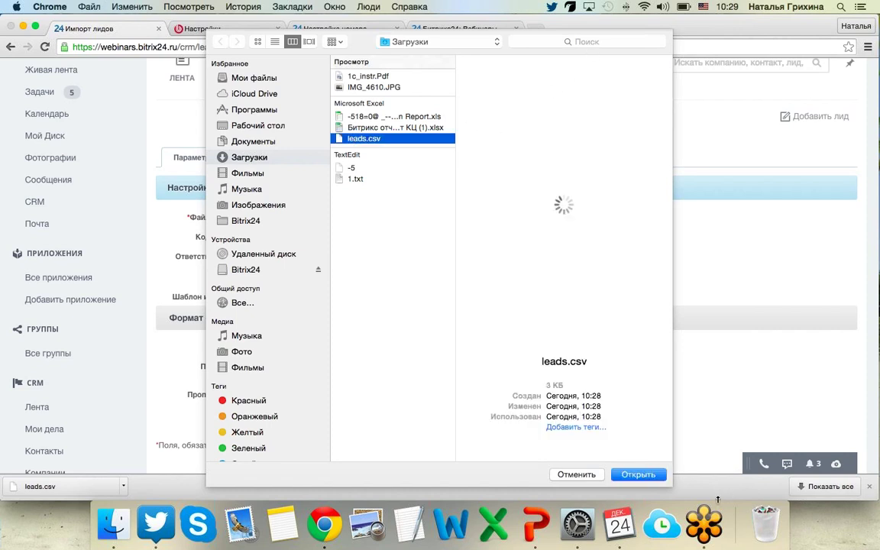
left_click(638, 474)
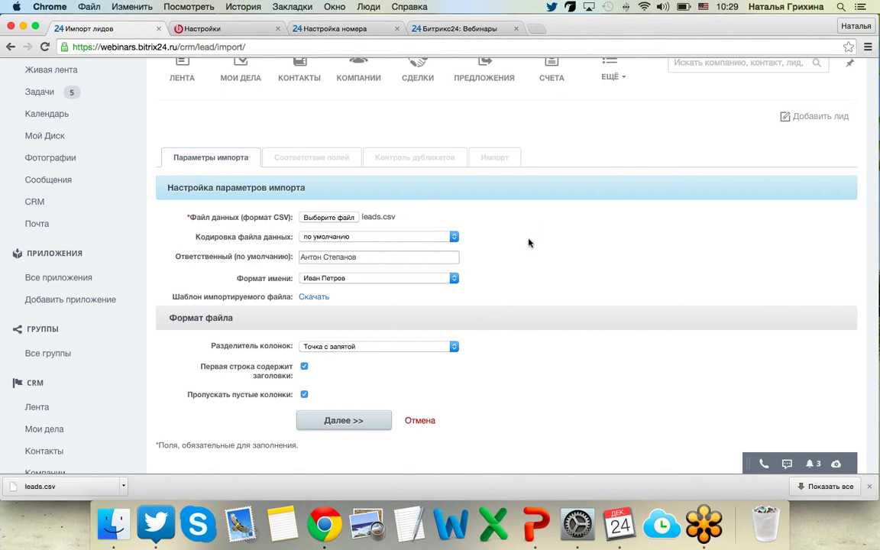
Keep the default encoding and Иван Петров name format, then continue to field mapping.
left_click(400, 237)
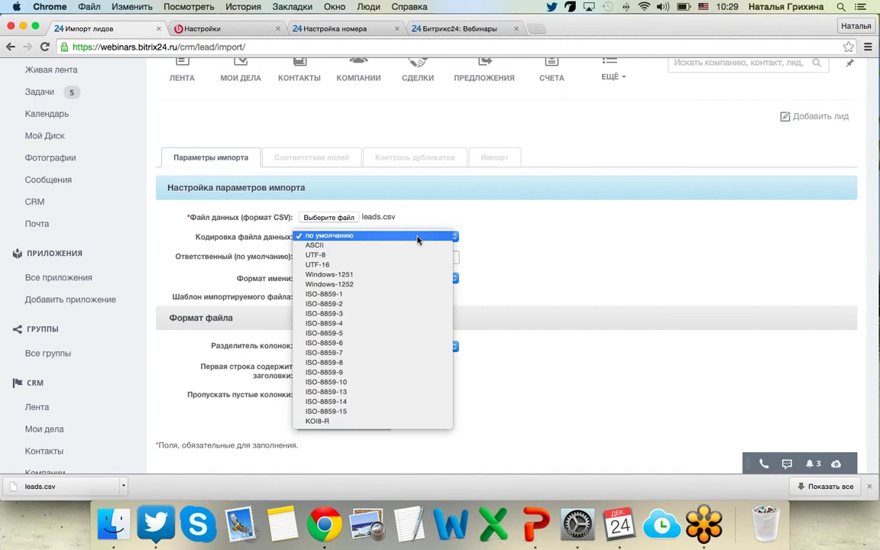
left_click(536, 265)
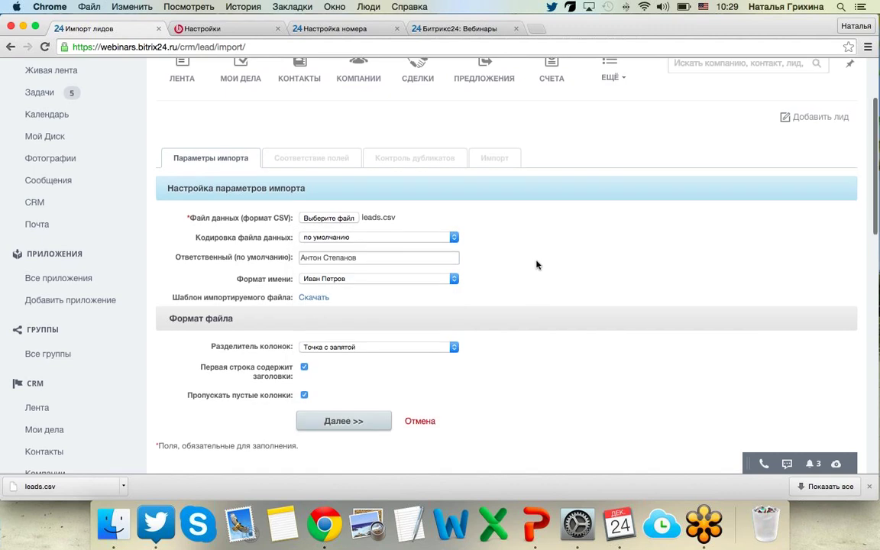
scroll(538, 265, "down", 2)
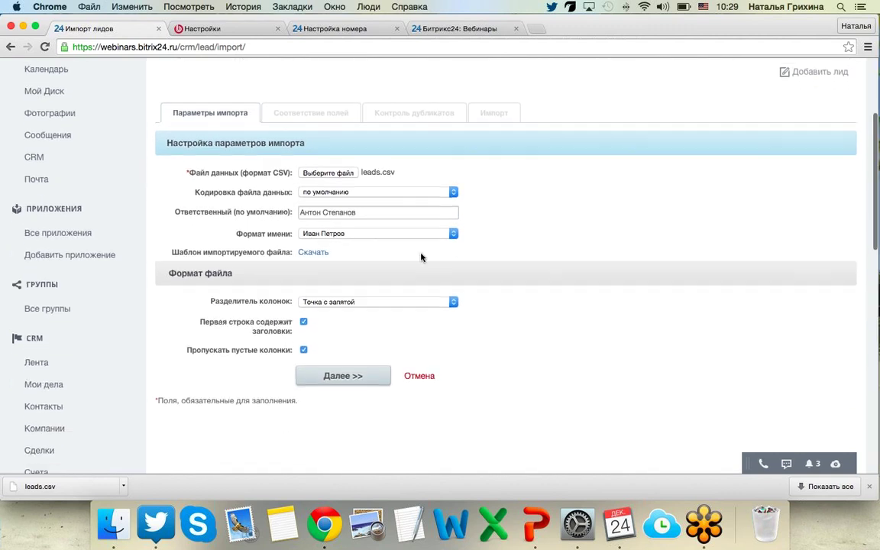
left_click(331, 238)
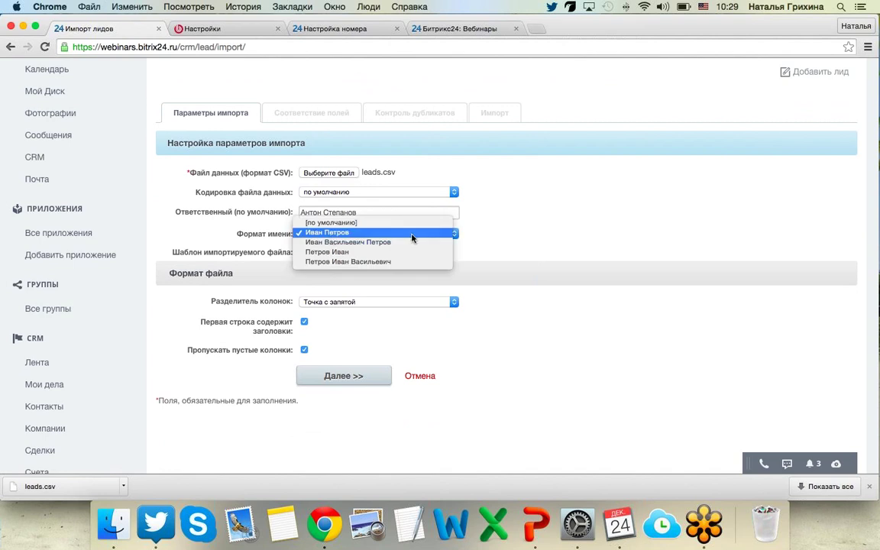
left_click(556, 237)
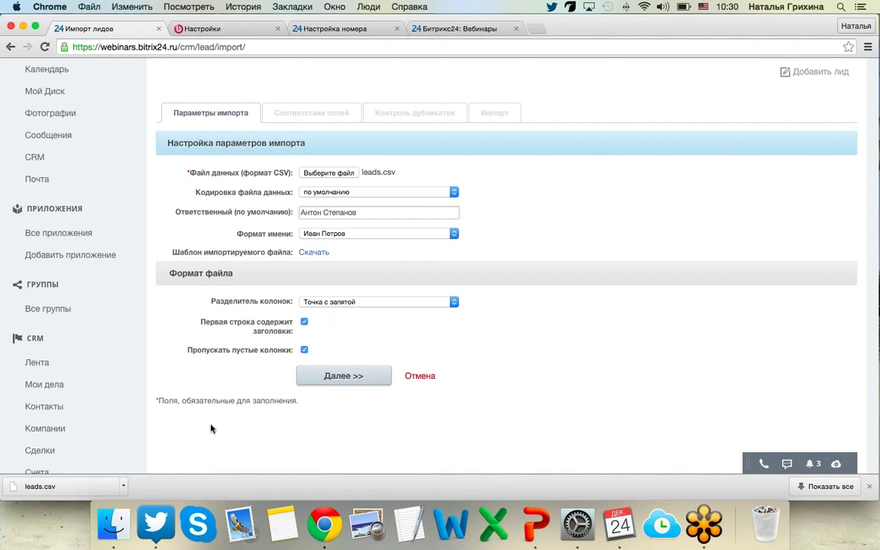
left_click(335, 374)
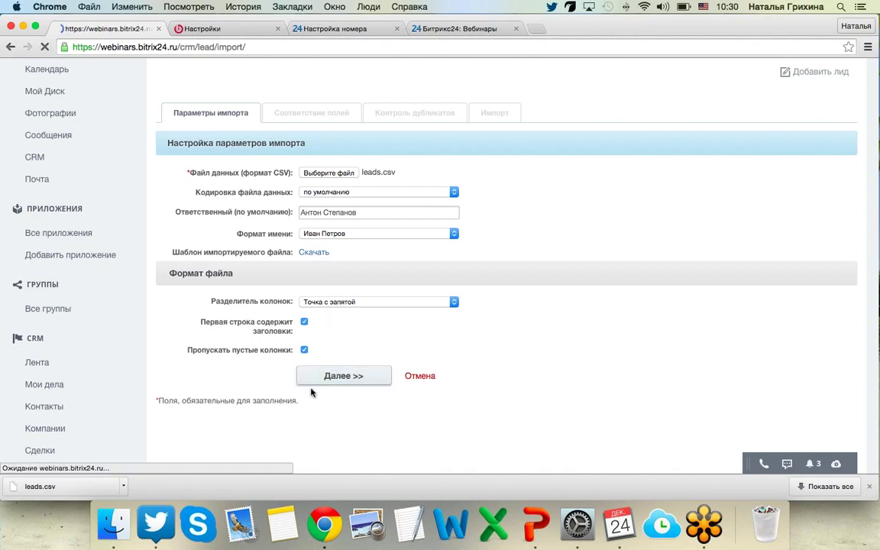
Accept the default field mapping and continue to the next import step.
scroll(257, 354, "down", 5)
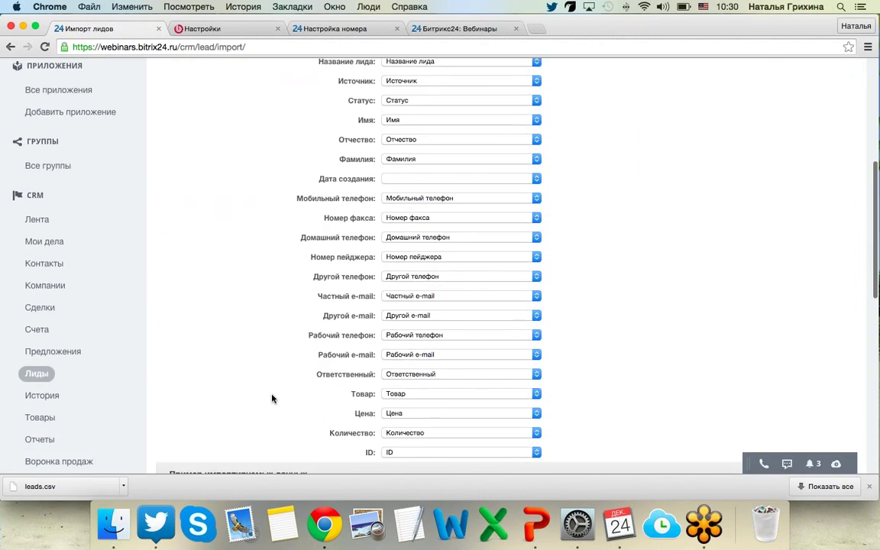
scroll(272, 398, "up", 2)
scroll(271, 398, "down", 6)
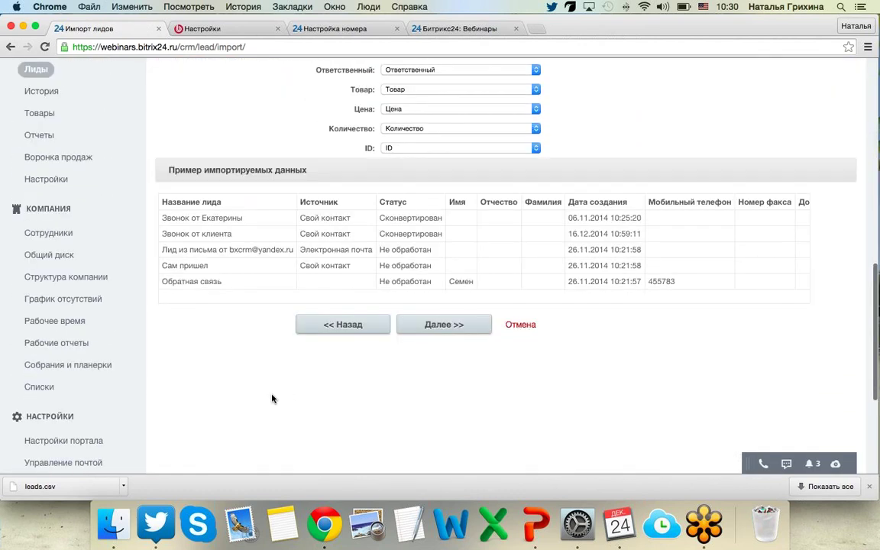
scroll(272, 398, "down", 1)
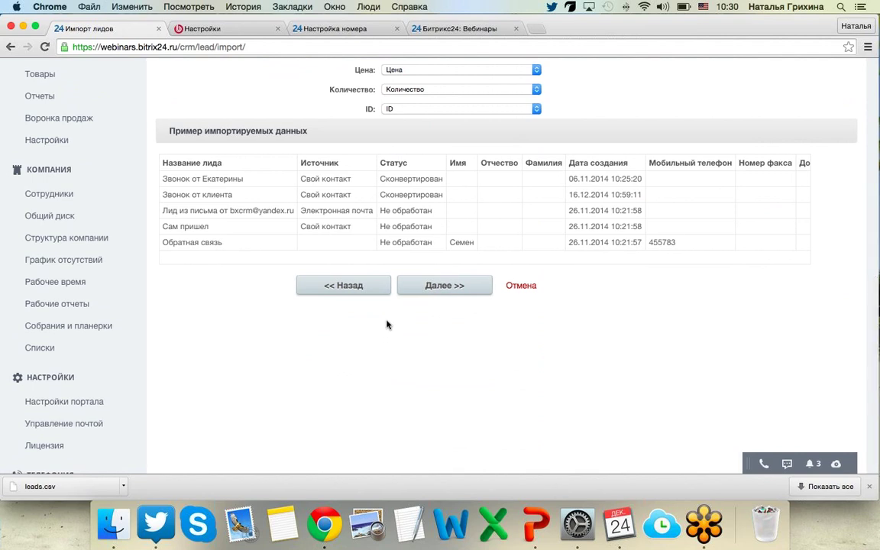
left_click(424, 294)
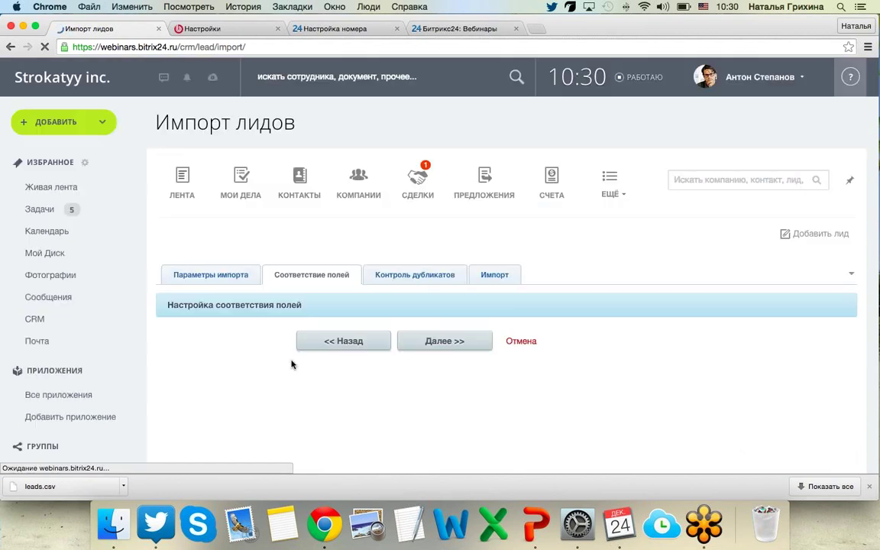
Set duplicate handling to Заменять and run the import: 11 leads, 3 duplicates.
scroll(262, 346, "down", 5)
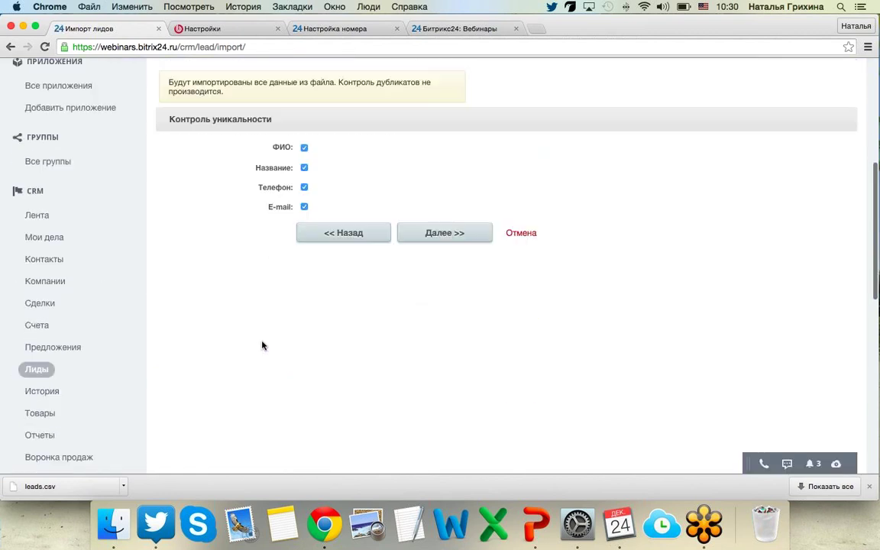
scroll(262, 346, "up", 2)
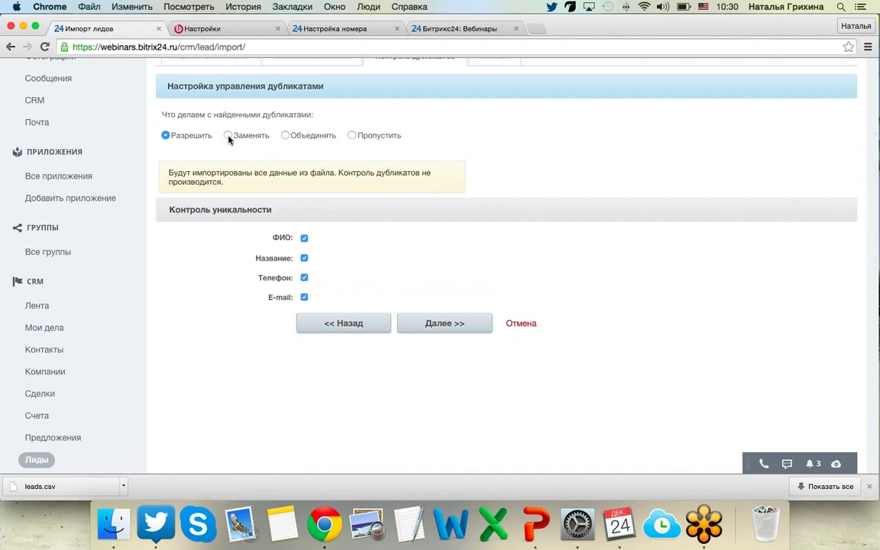
left_click(228, 135)
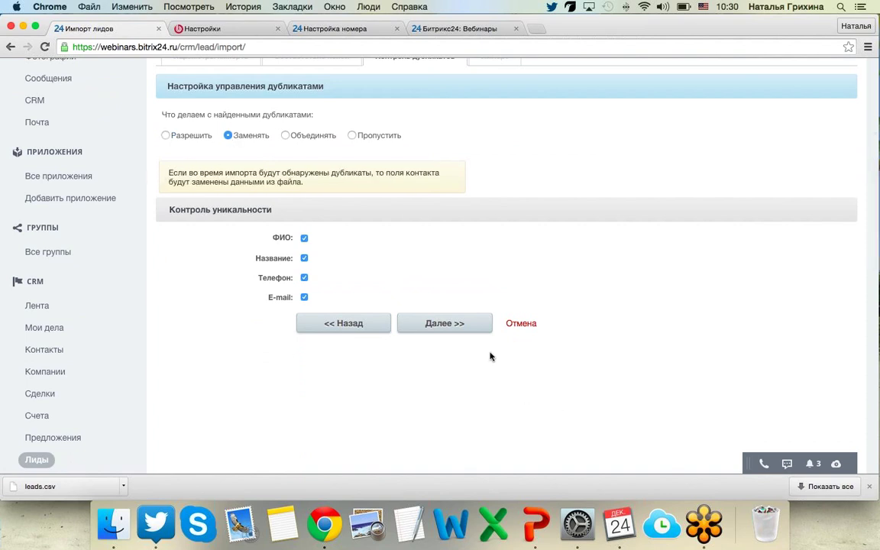
left_click(449, 332)
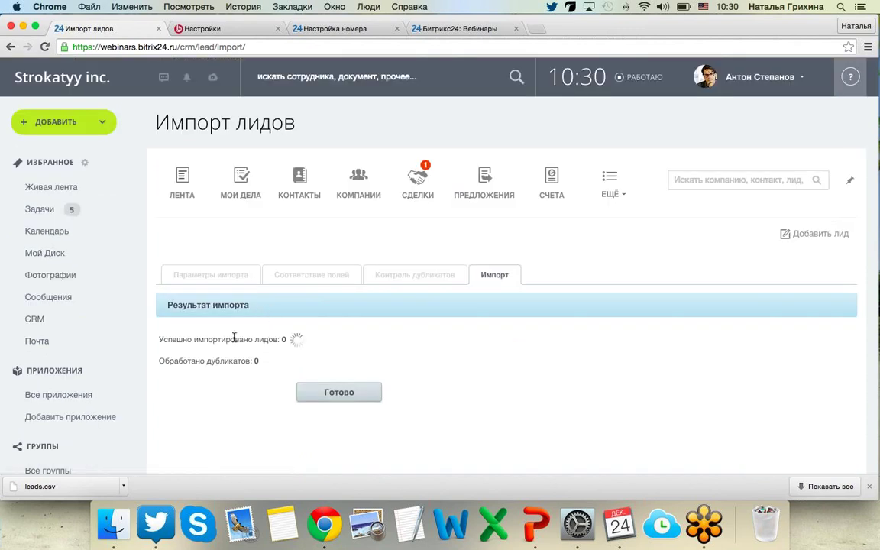
scroll(198, 381, "down", 1)
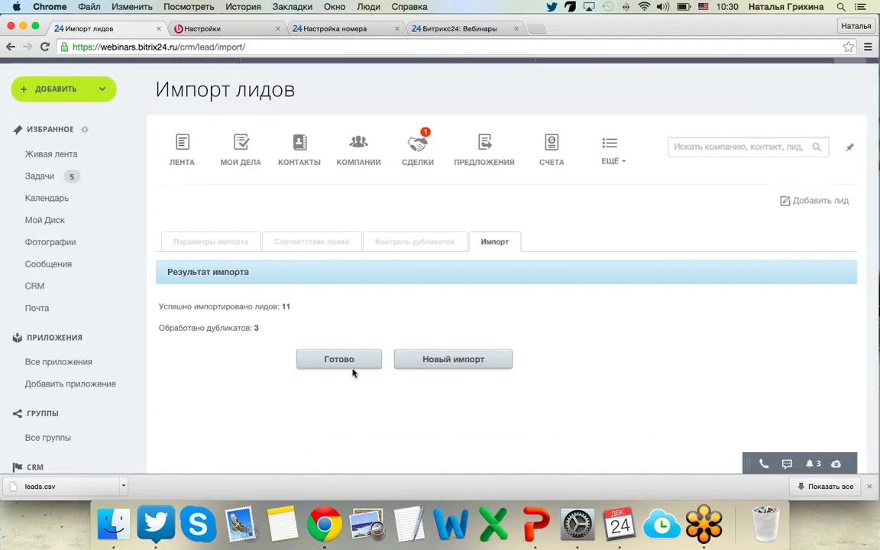
Finish the import wizard, review the re-imported leads and dismiss the leads.csv download notice.
left_click(318, 362)
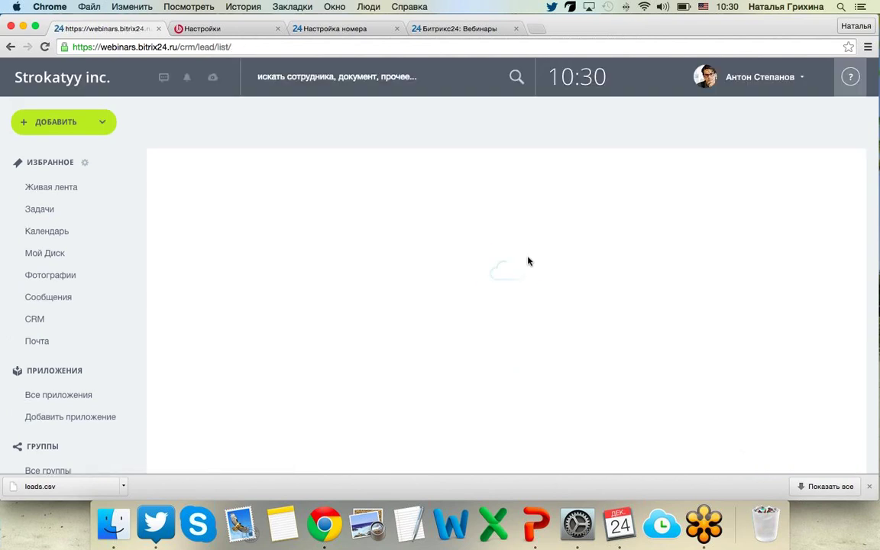
scroll(504, 283, "down", 5)
scroll(529, 298, "down", 3)
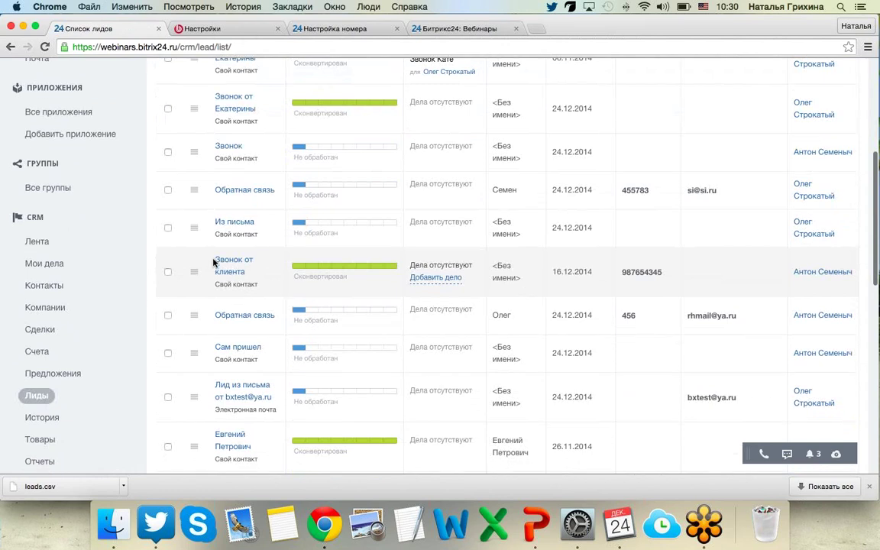
scroll(213, 274, "down", 8)
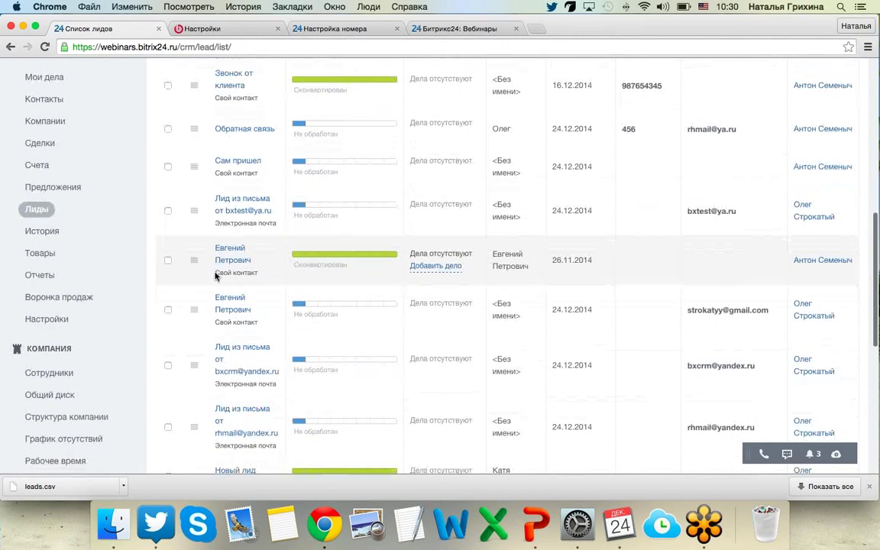
left_click(870, 487)
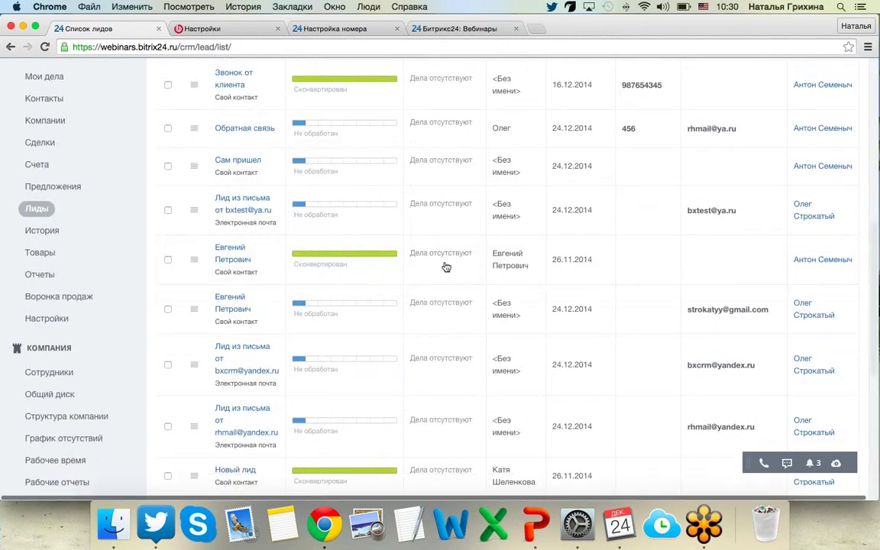
scroll(446, 265, "up", 15)
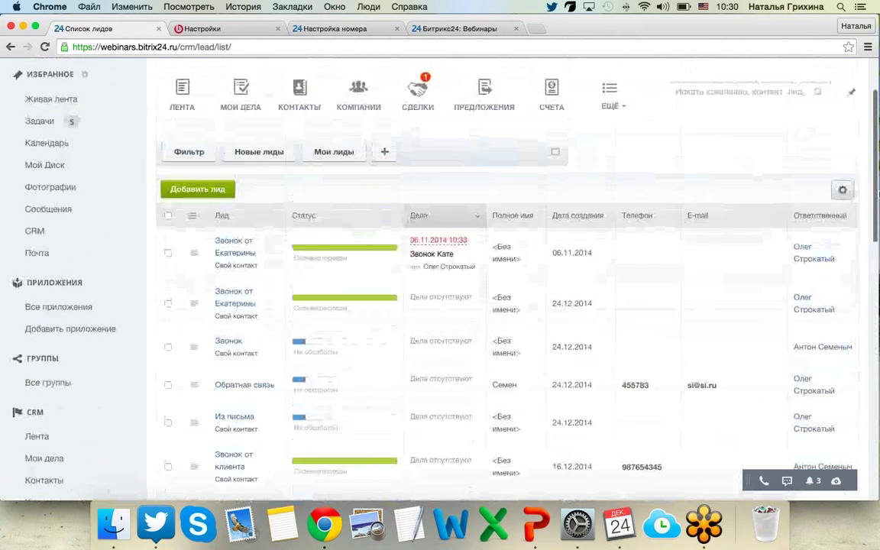
Check the lead import/export actions menu, then start a new lead with 'Добавить лид'.
left_click(842, 190)
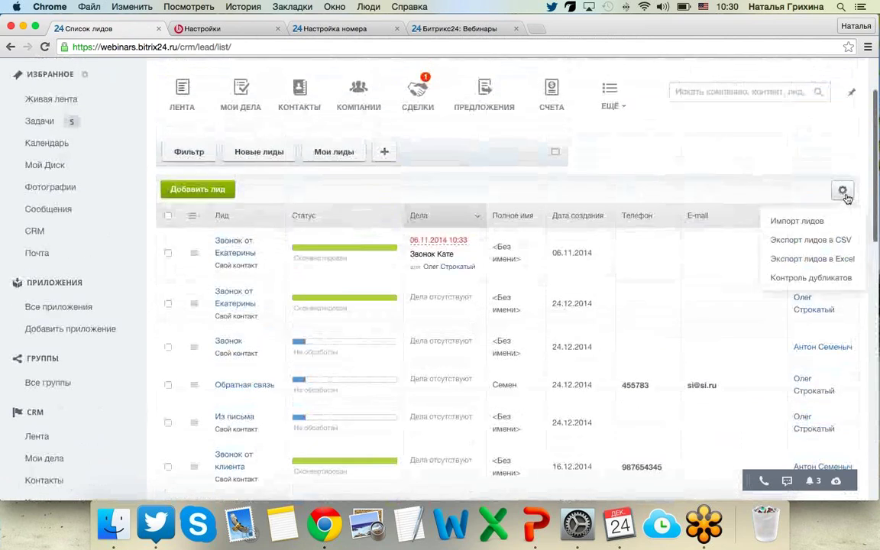
left_click(662, 152)
scroll(661, 152, "down", 1)
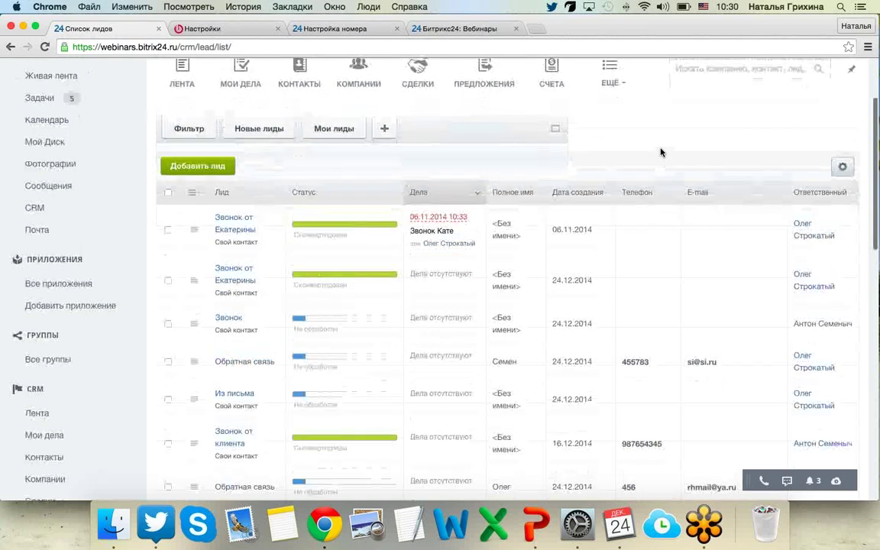
scroll(662, 152, "up", 3)
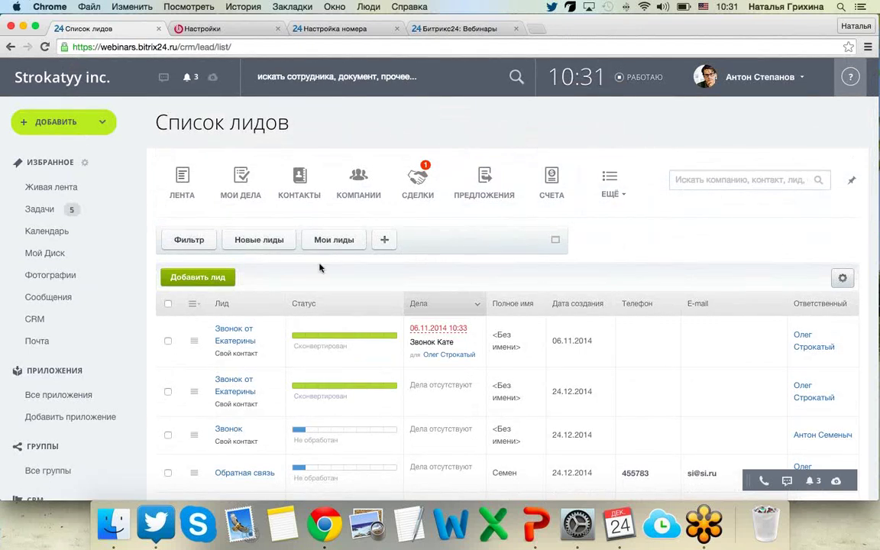
left_click(183, 280)
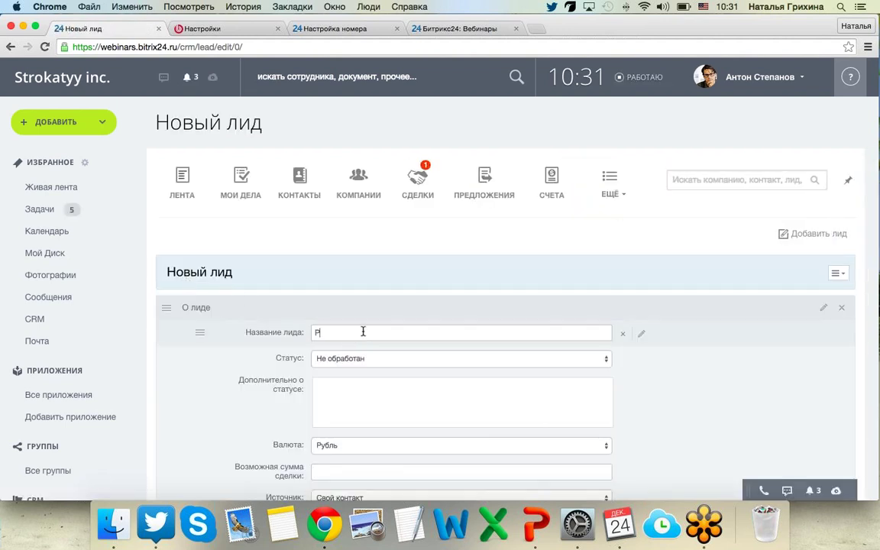
Enter the lead title, a call from the contact, and set status to Уточнение информации.
key("BackSpace")
type("Звонок от Наташи")
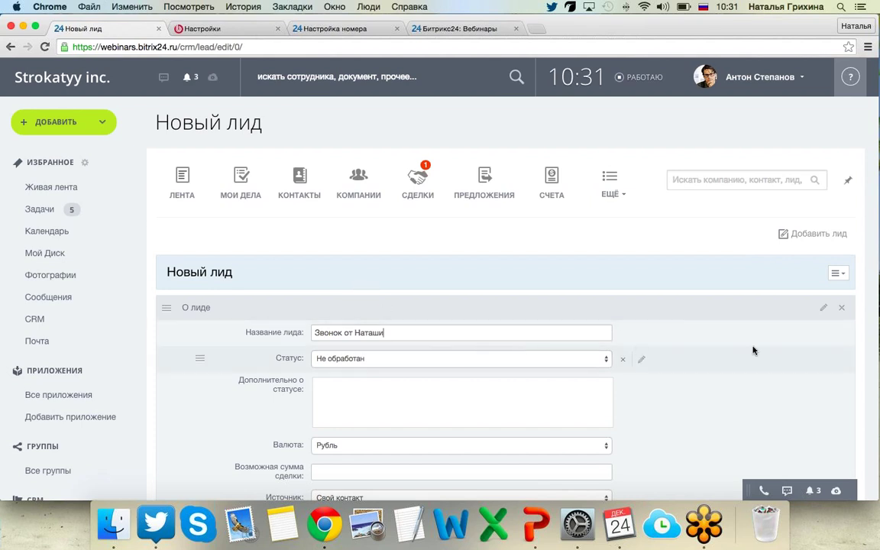
scroll(565, 321, "down", 3)
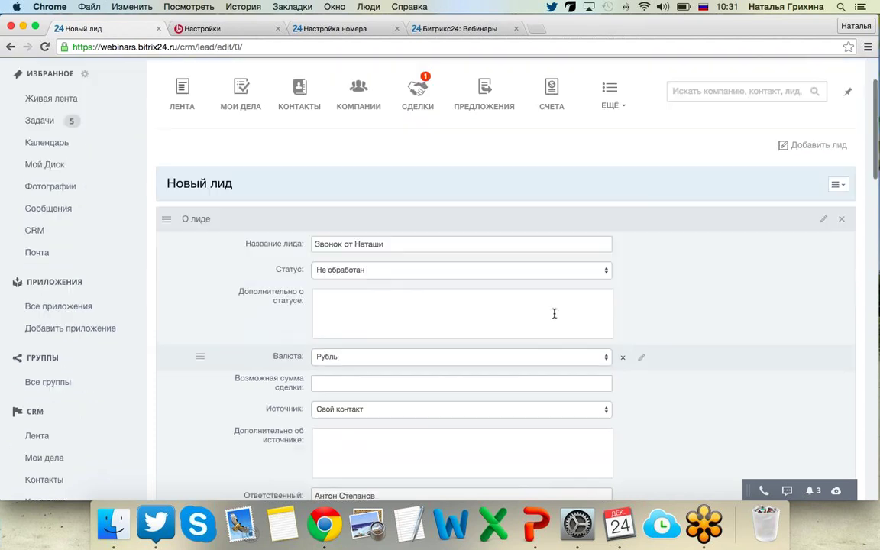
left_click(492, 274)
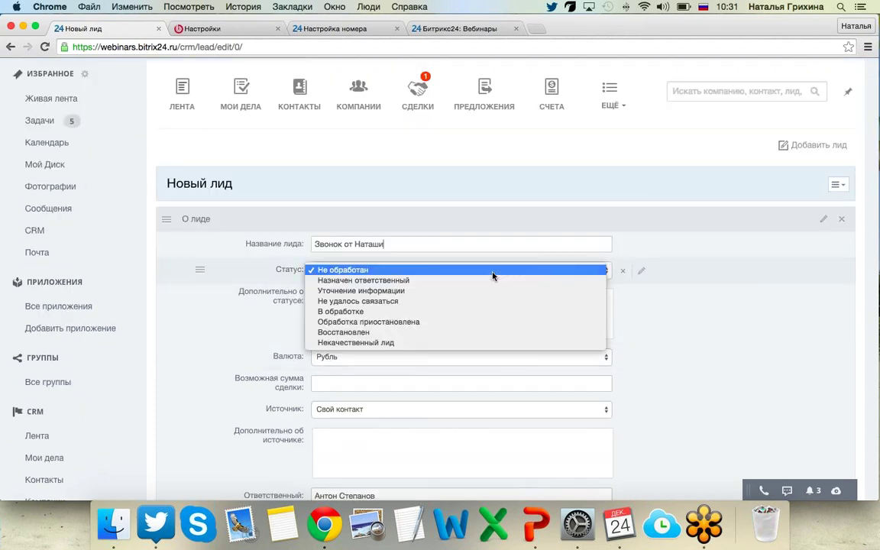
left_click(429, 291)
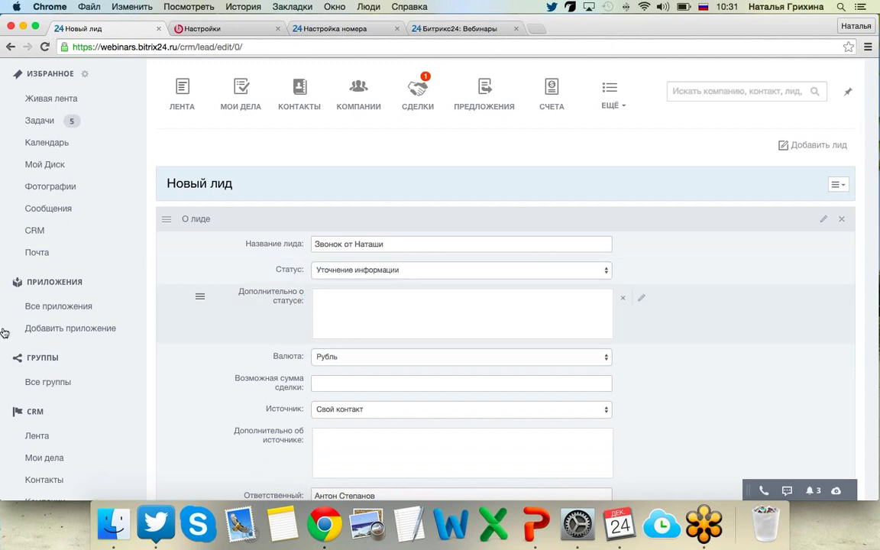
scroll(183, 433, "down", 5)
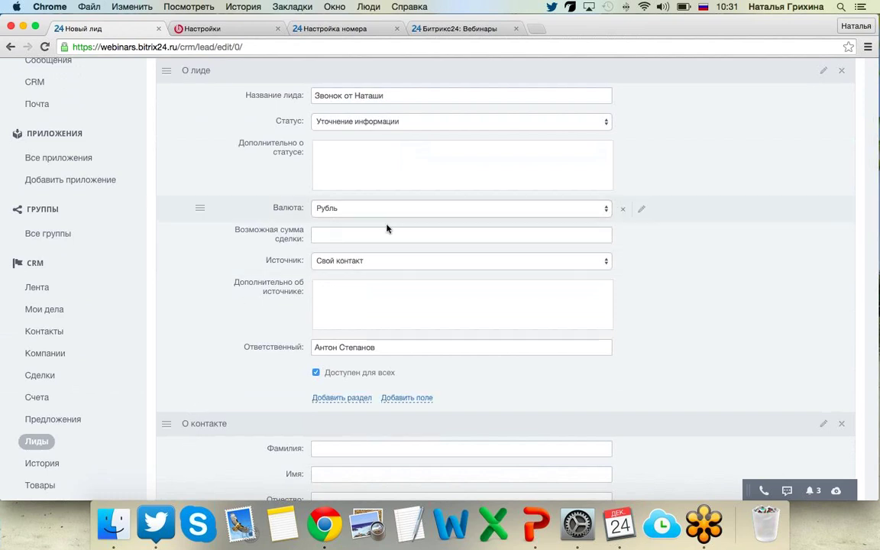
scroll(217, 295, "down", 1)
scroll(217, 295, "down", 20)
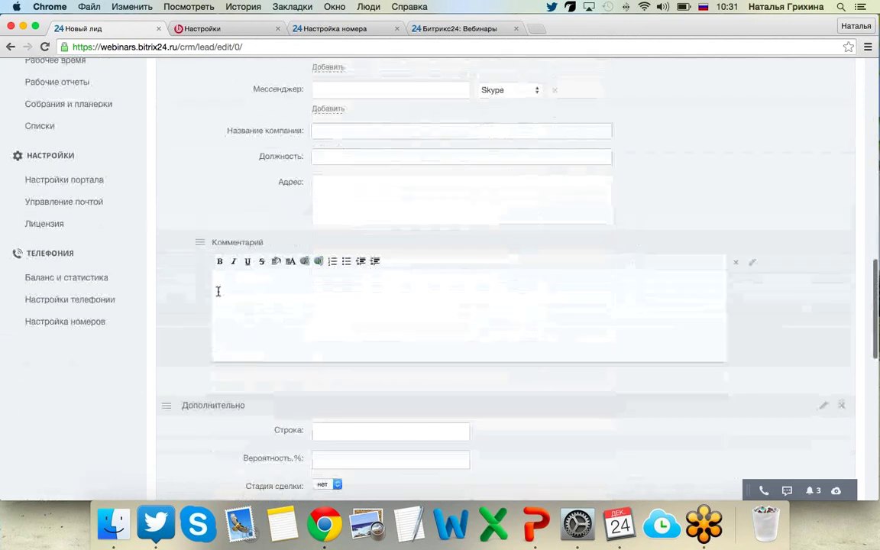
scroll(218, 295, "down", 5)
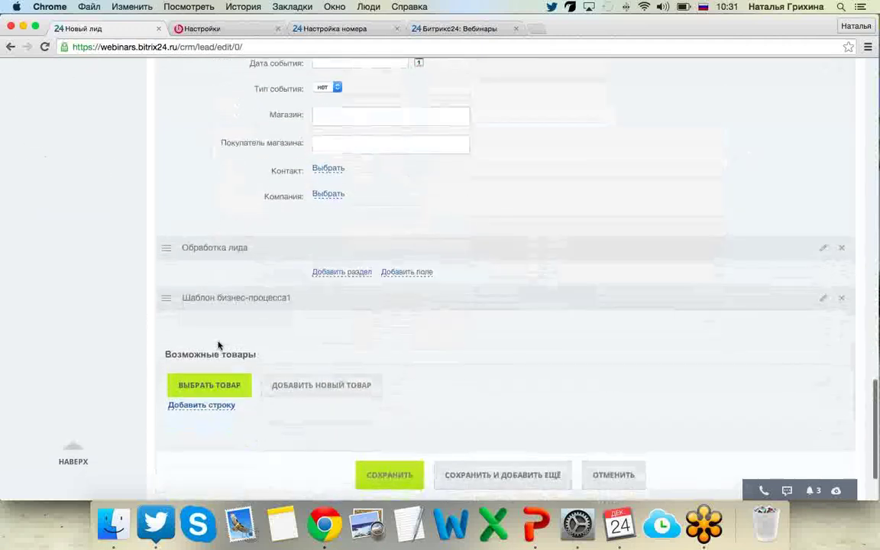
Add the Мерседес product to the lead and insert a second product row.
left_click(216, 389)
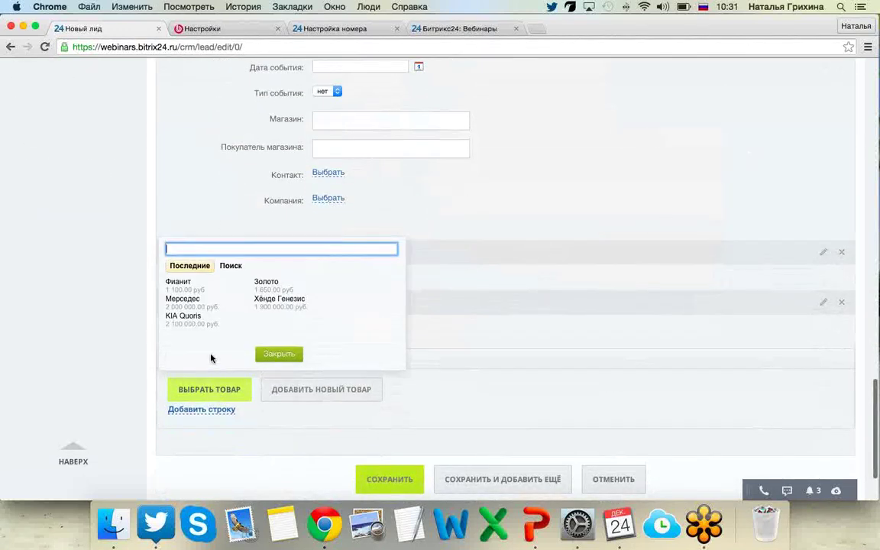
left_click(200, 304)
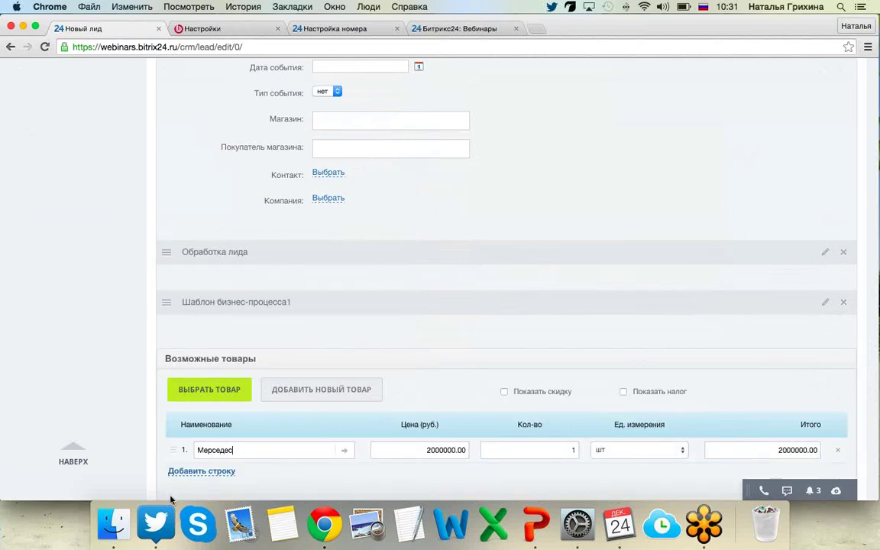
left_click(200, 471)
scroll(203, 397, "down", 3)
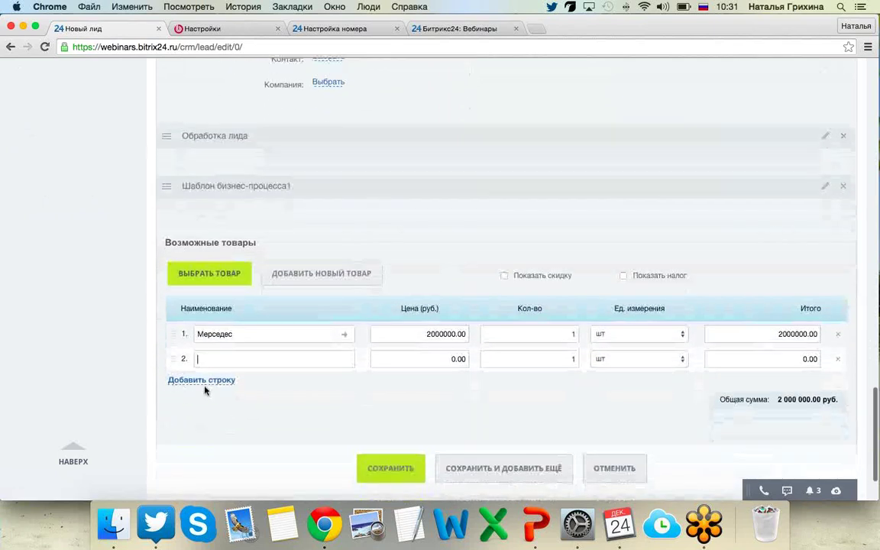
Pick KIA Quoris for the second row and check the 4100000.00 possible deal sum.
left_click(217, 276)
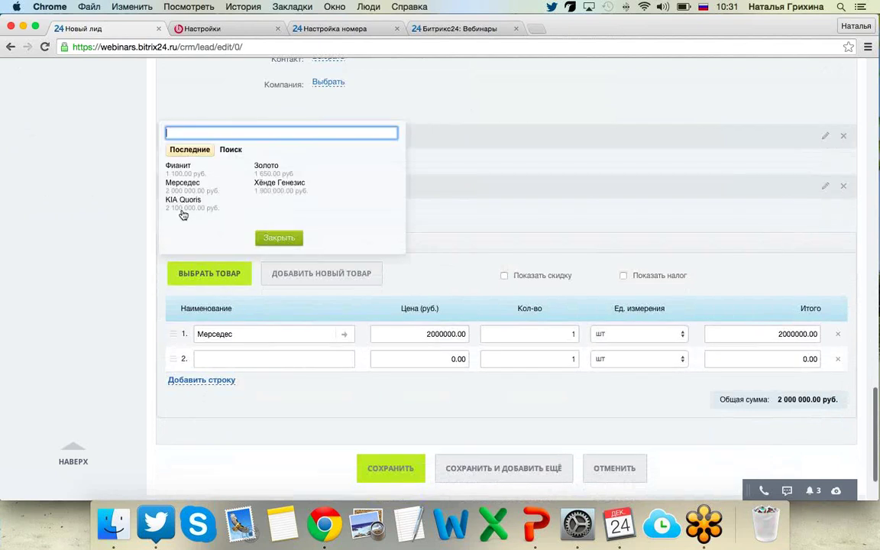
left_click(238, 210)
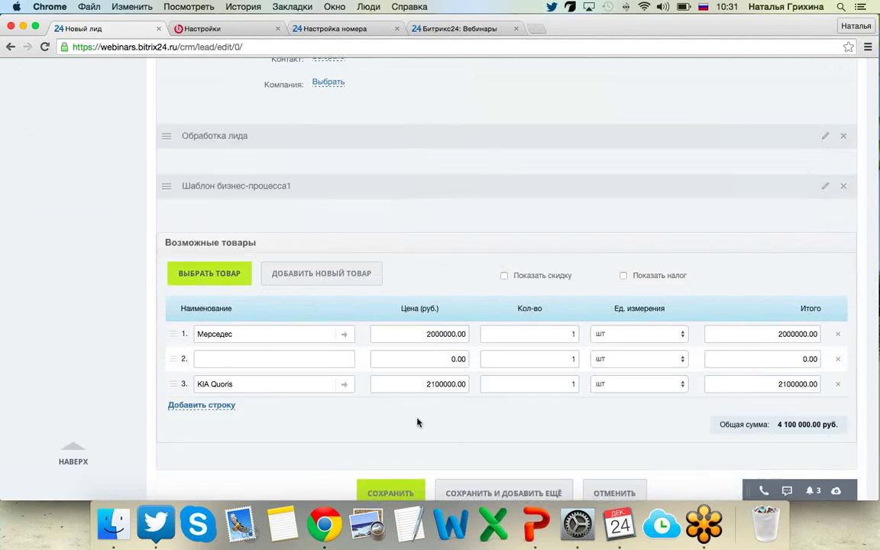
scroll(379, 390, "up", 5)
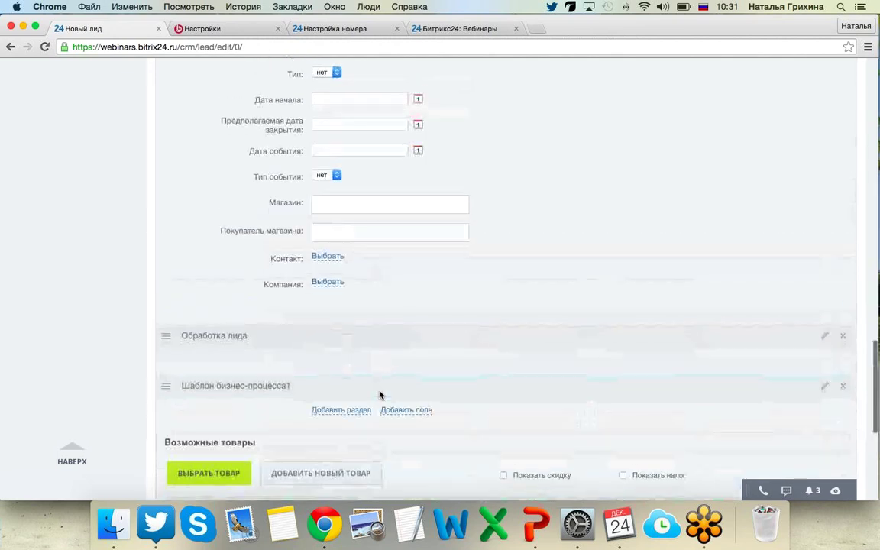
scroll(380, 393, "up", 10)
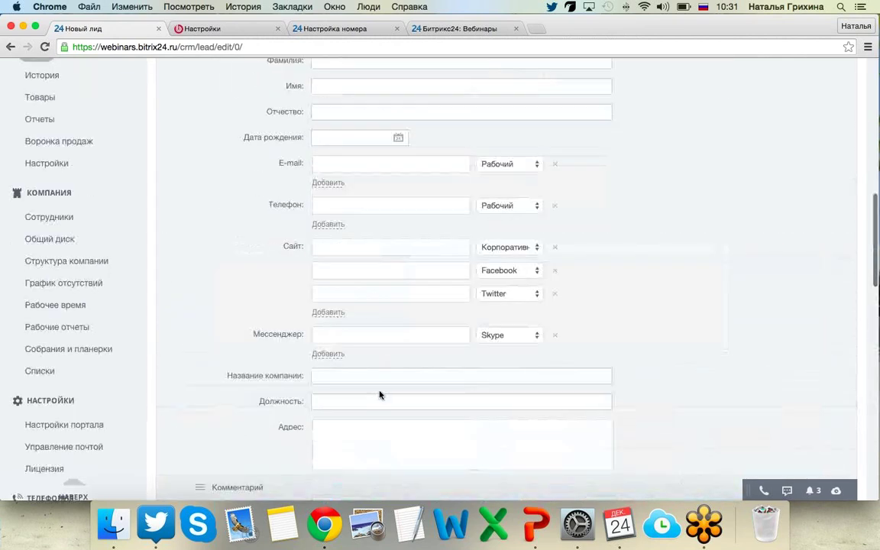
scroll(379, 391, "up", 3)
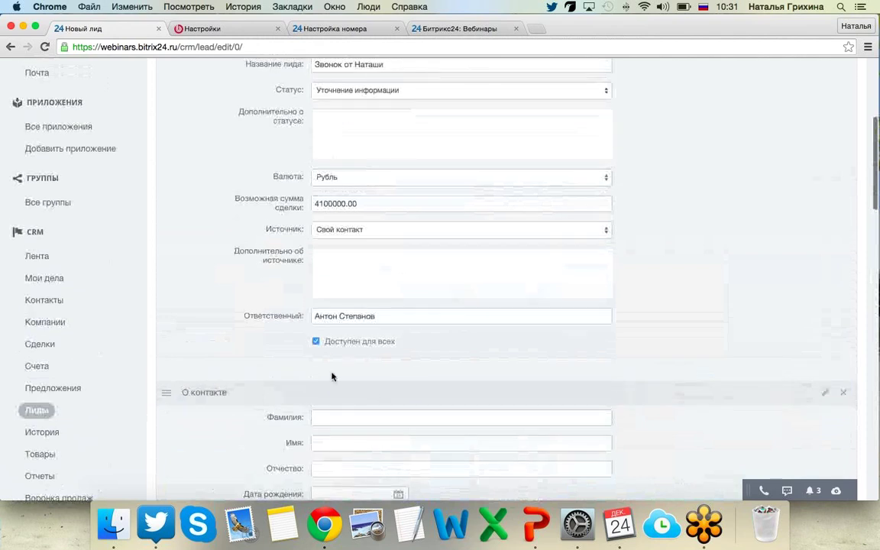
scroll(217, 333, "up", 2)
scroll(217, 333, "up", 2)
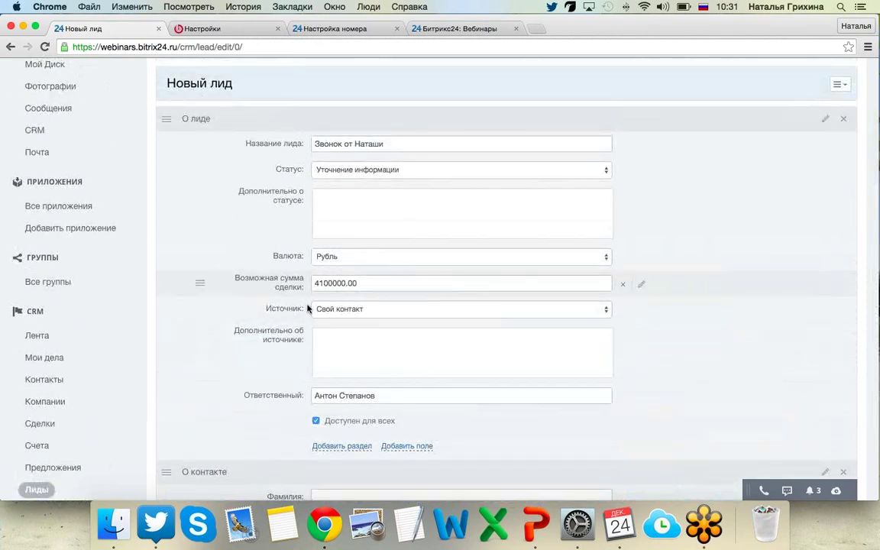
scroll(229, 344, "down", 5)
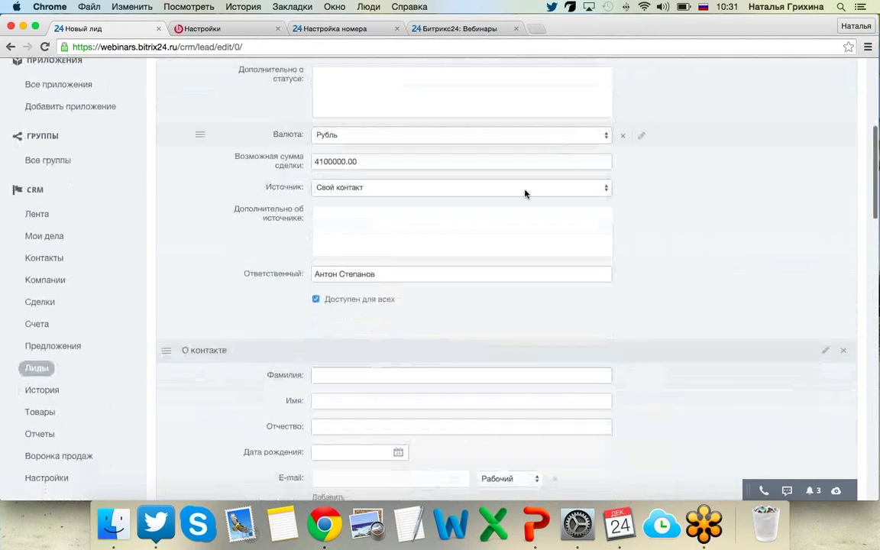
scroll(496, 214, "up", 8)
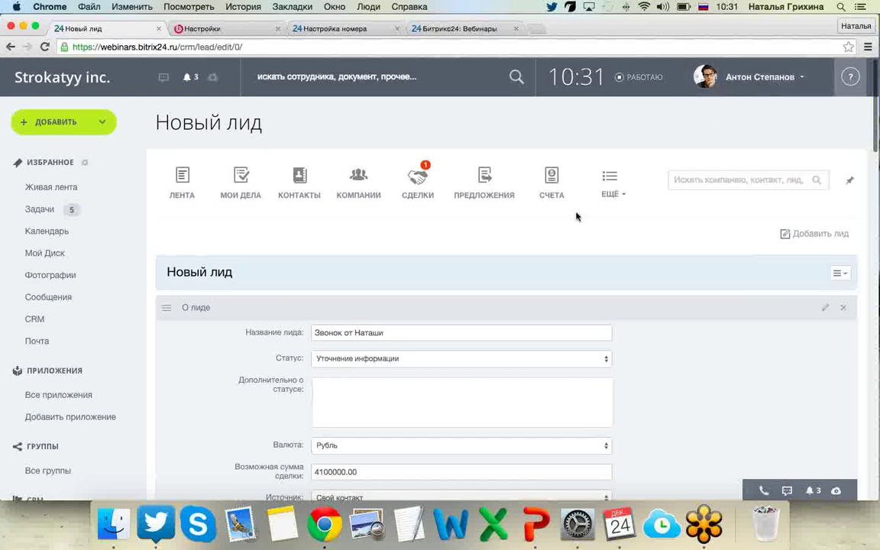
Fill in the contact's first name under О контакте and save the lead.
scroll(576, 217, "down", 15)
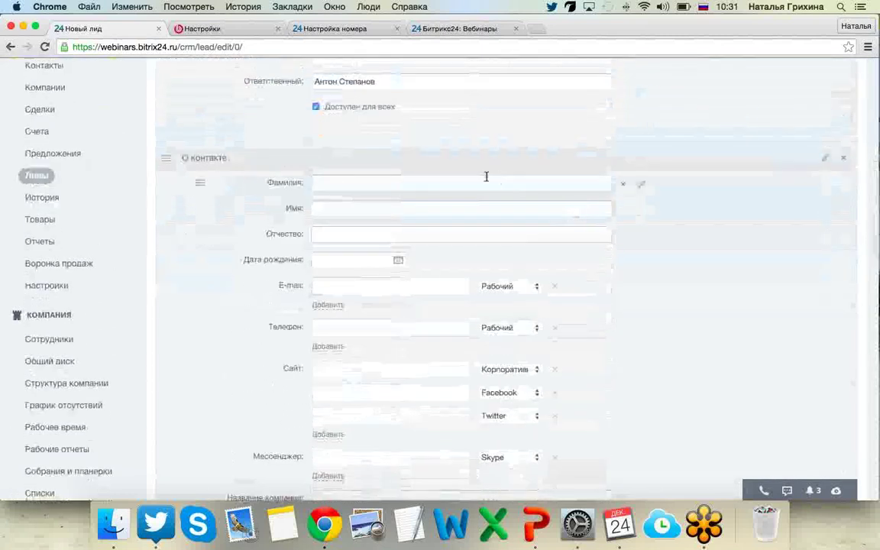
key("Tab")
type("Н")
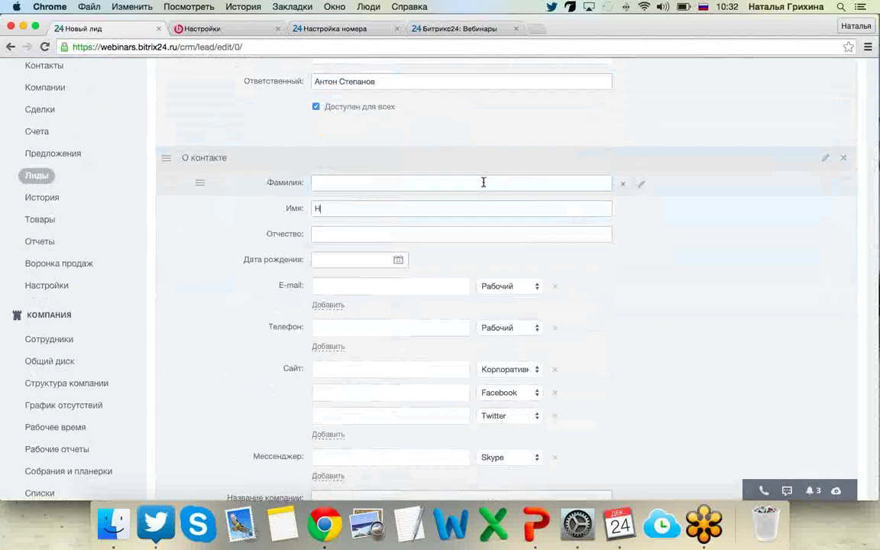
type("аталья")
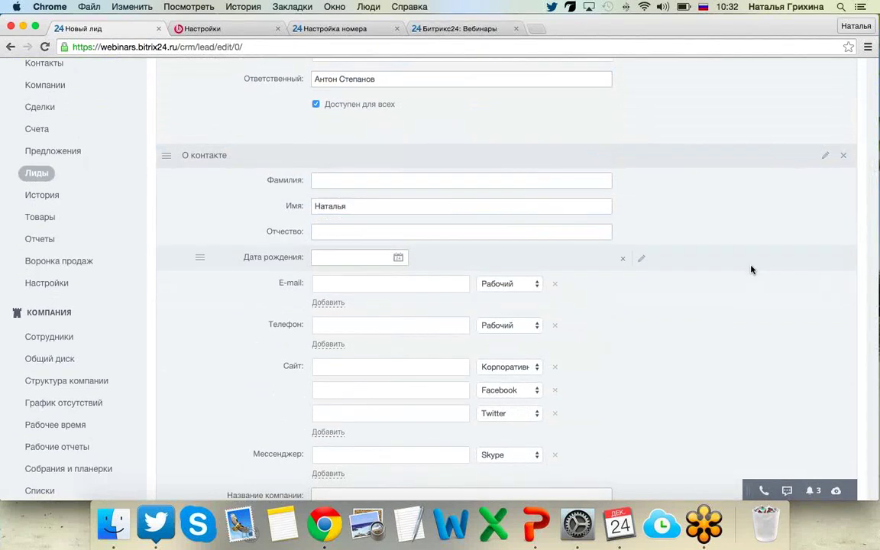
scroll(748, 269, "down", 2)
scroll(751, 268, "down", 15)
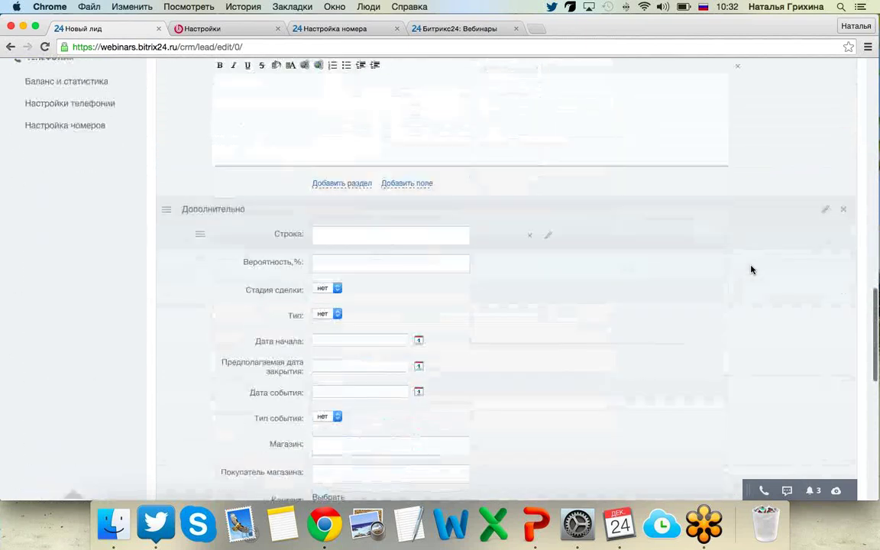
scroll(751, 268, "down", 8)
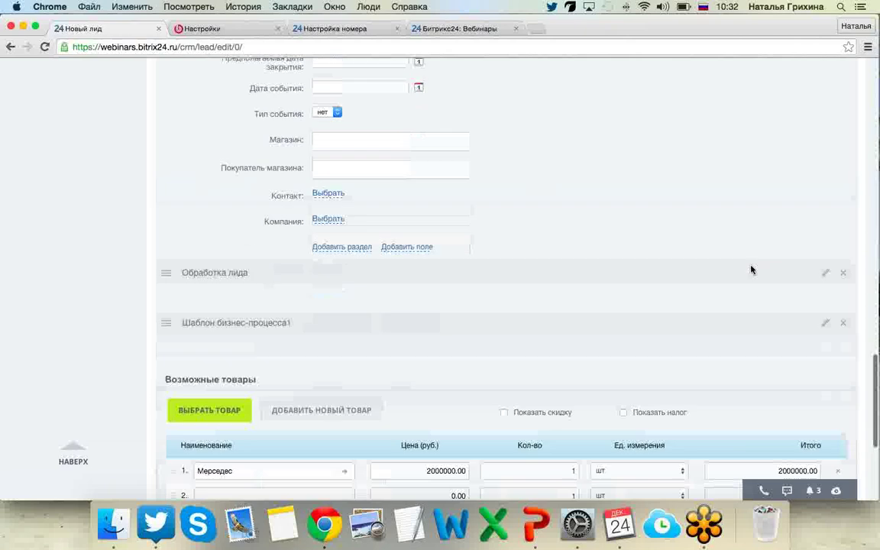
scroll(750, 269, "down", 2)
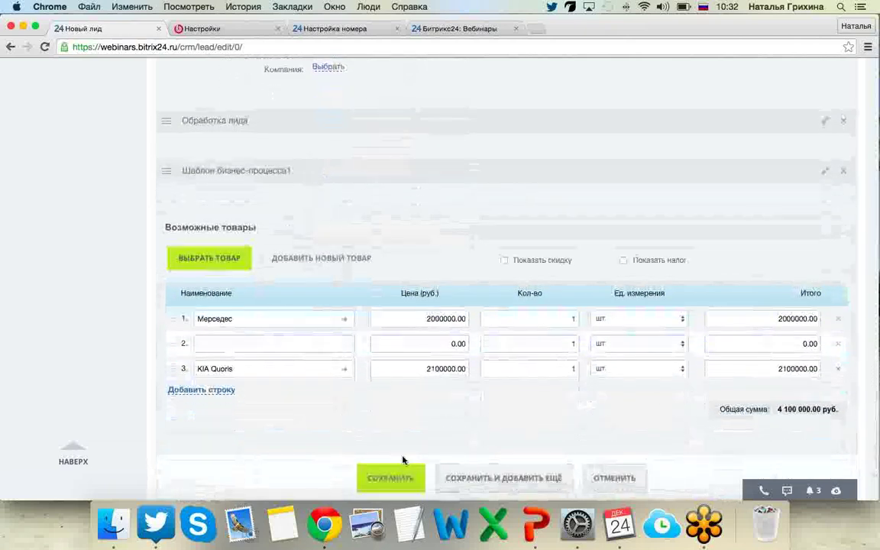
left_click(380, 478)
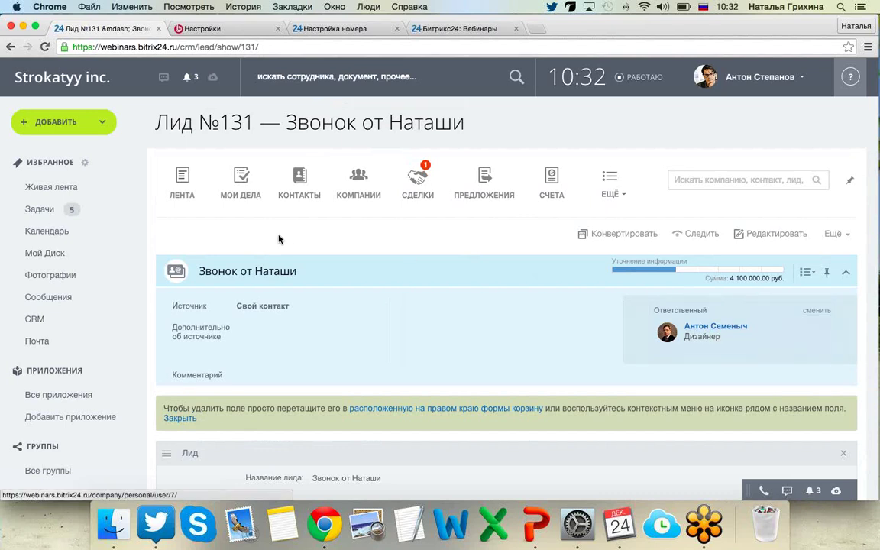
Scroll through the saved lead's status, source and 4 100 000.00 руб. sum down to its feed.
scroll(279, 239, "down", 3)
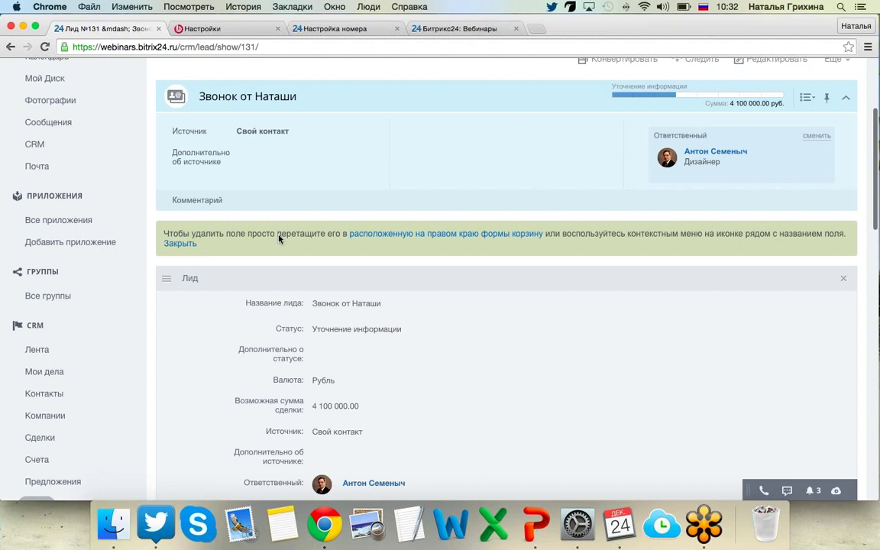
scroll(279, 239, "down", 10)
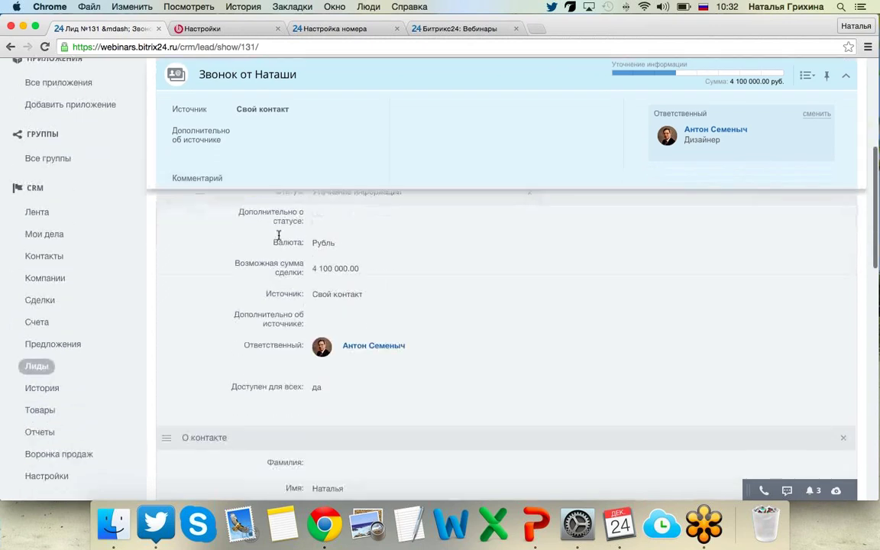
scroll(279, 239, "down", 6)
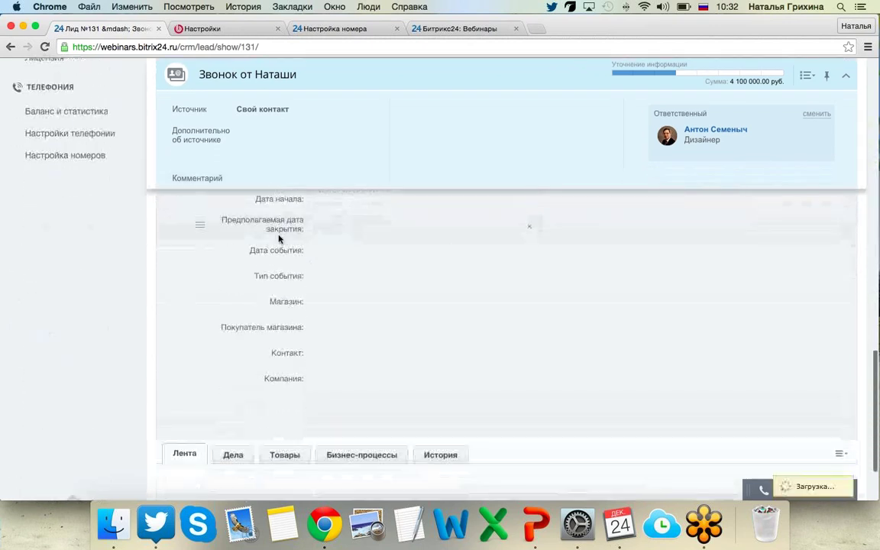
scroll(279, 239, "up", 4)
scroll(279, 239, "up", 15)
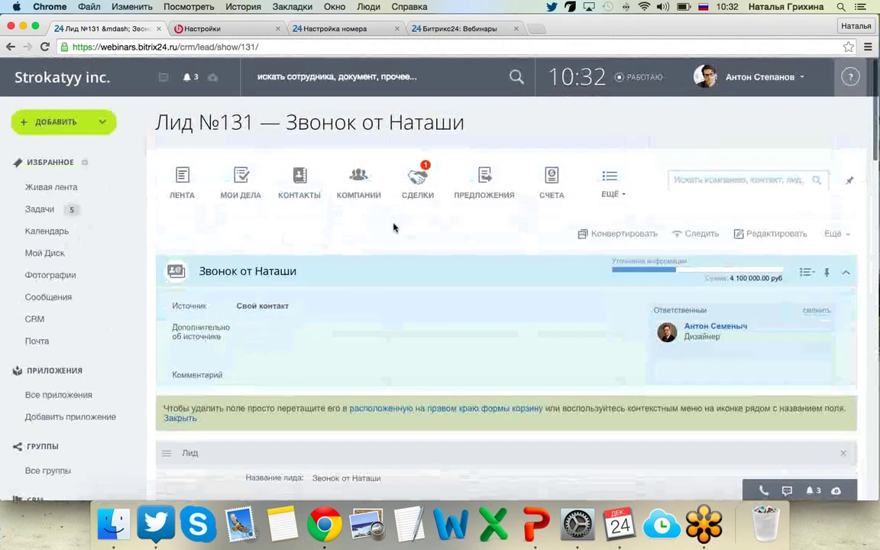
scroll(393, 226, "down", 8)
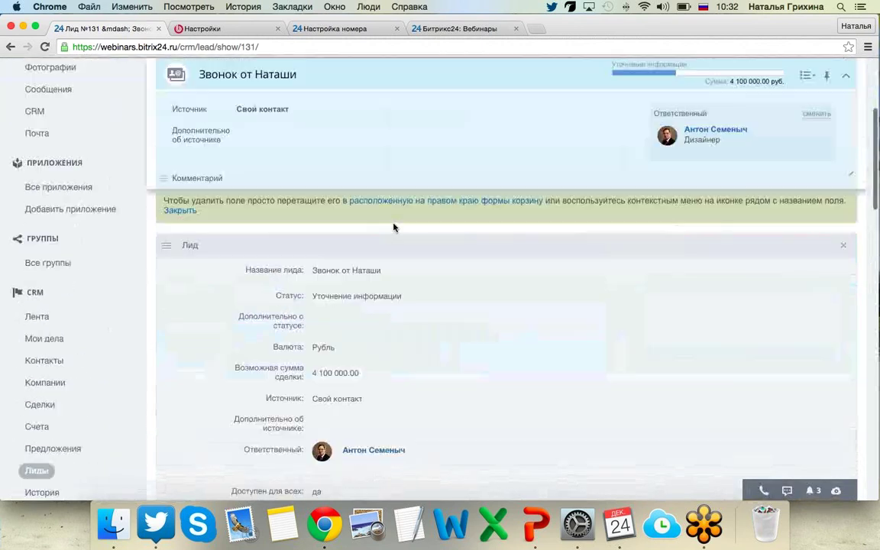
scroll(393, 226, "down", 8)
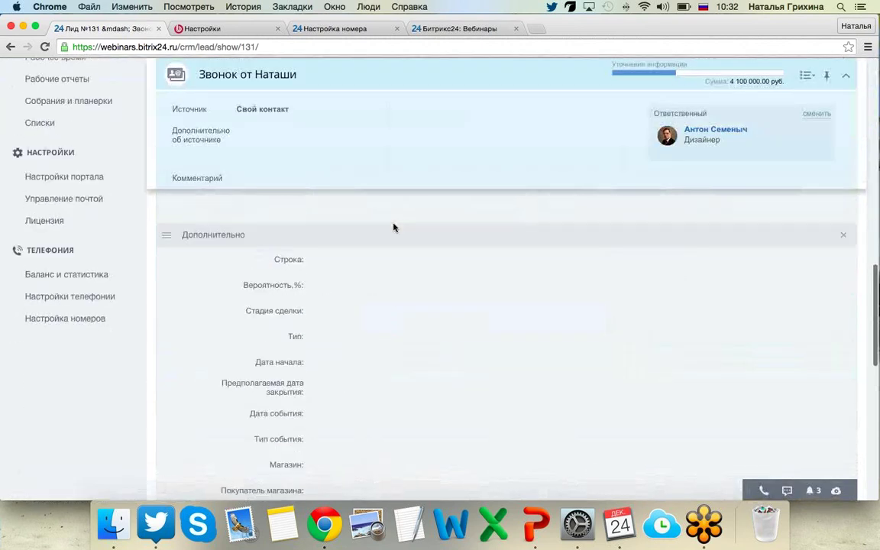
scroll(393, 227, "down", 10)
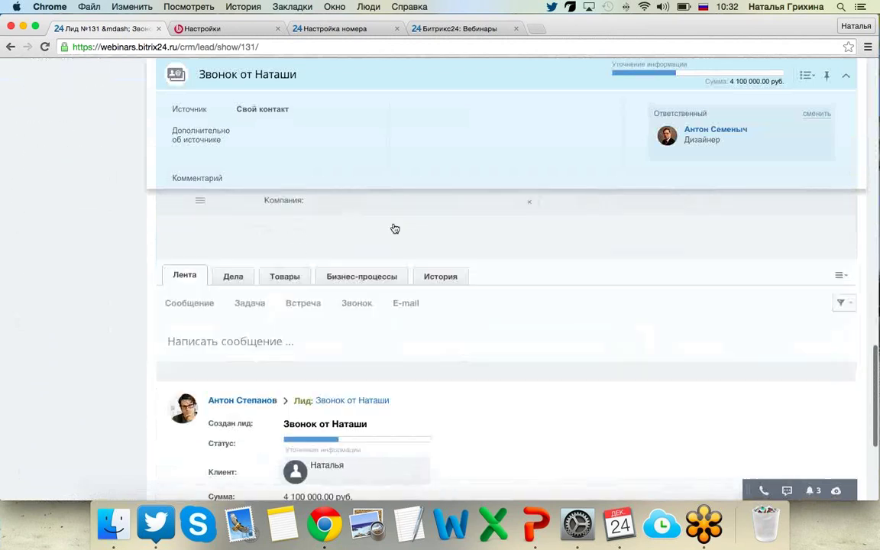
scroll(286, 299, "up", 3)
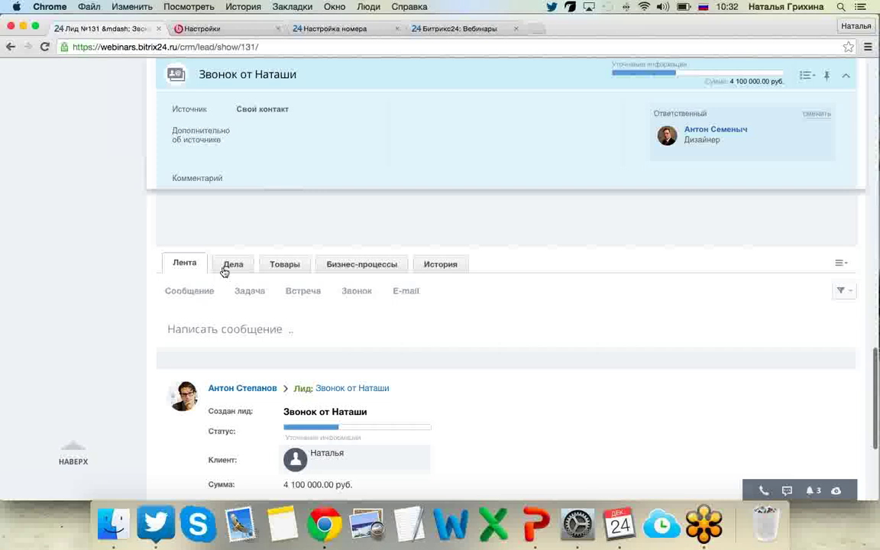
Show the lead's Дела list, glance at the + Событие form and Товары tab, then return to Дела.
left_click(224, 269)
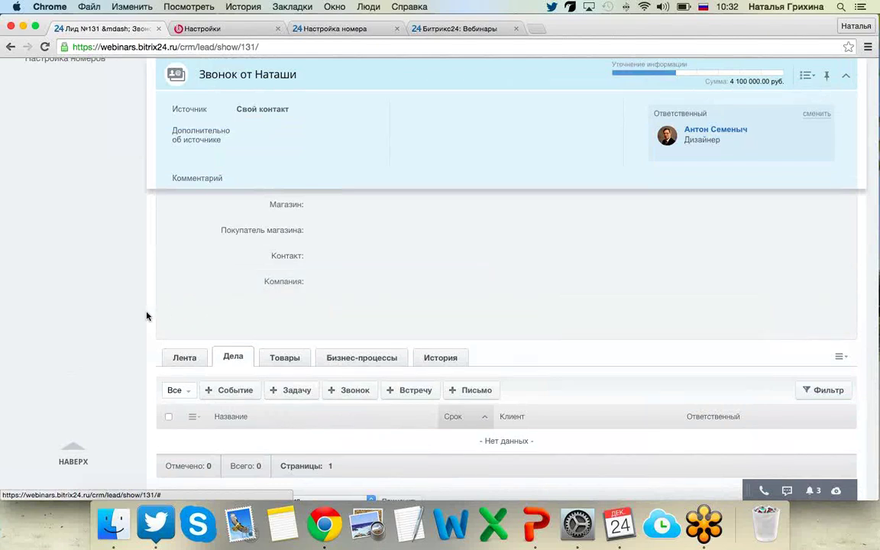
scroll(147, 316, "down", 2)
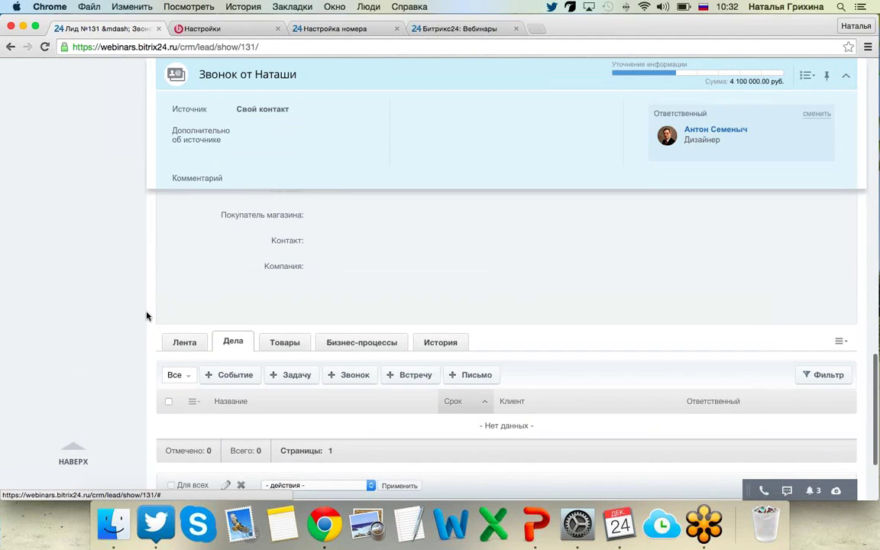
scroll(148, 316, "down", 2)
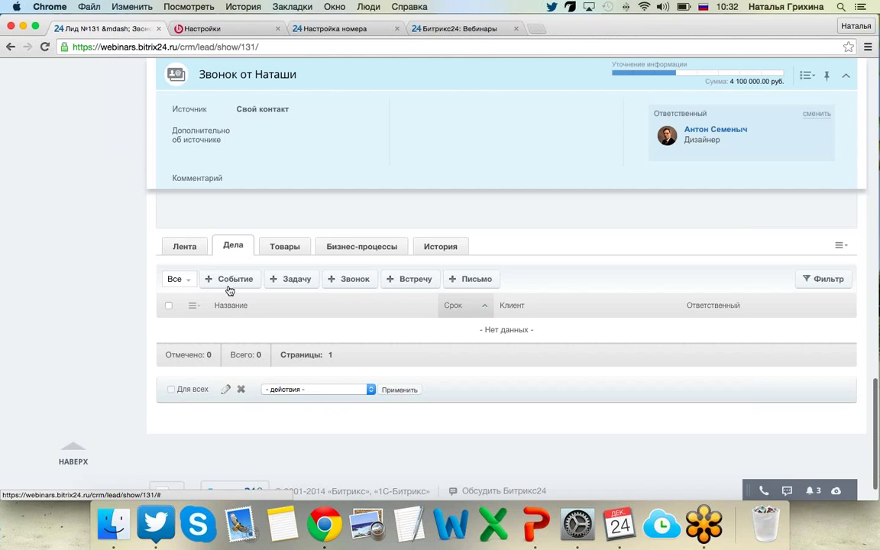
left_click(229, 284)
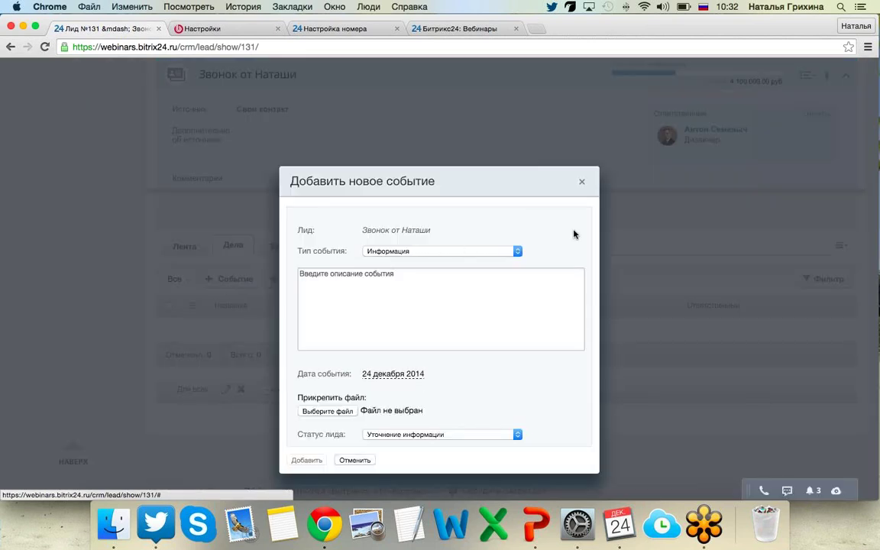
left_click(580, 182)
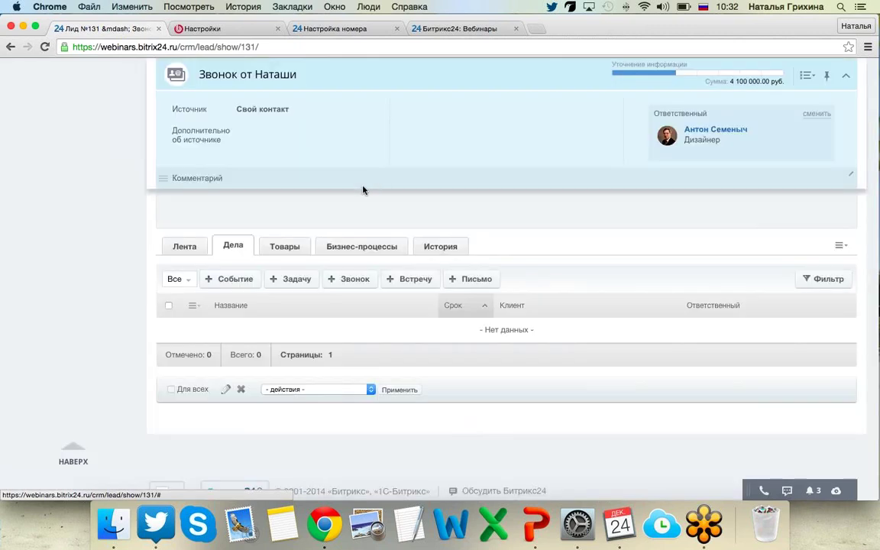
left_click(279, 244)
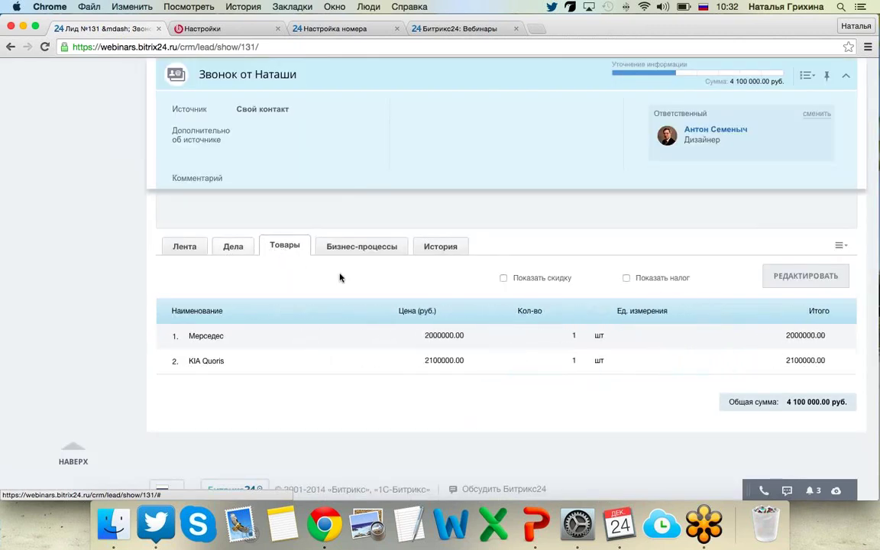
left_click(232, 246)
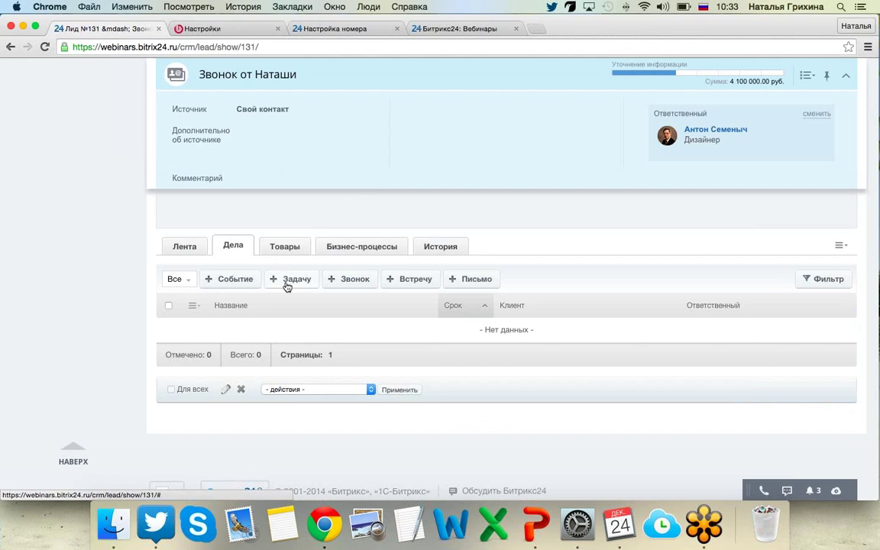
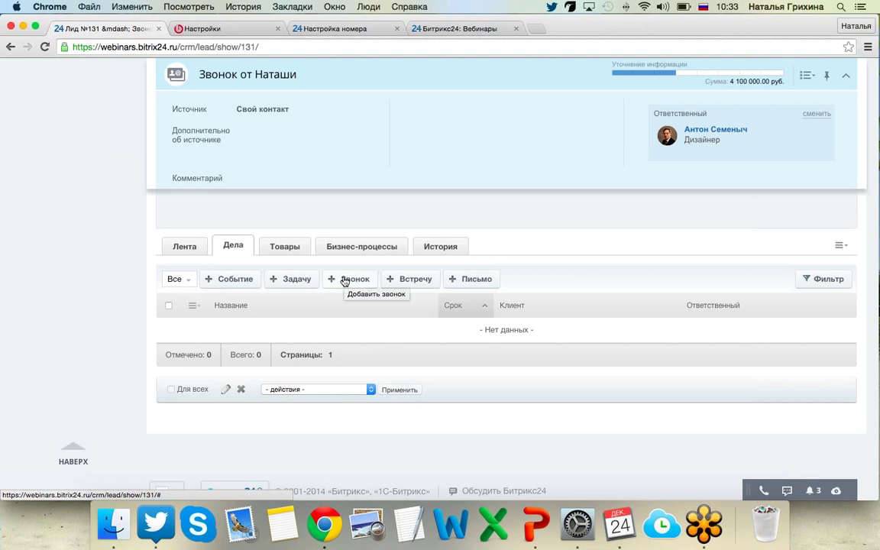
Try the call and email activity forms, applying the signature template, then close both unsaved.
left_click(344, 282)
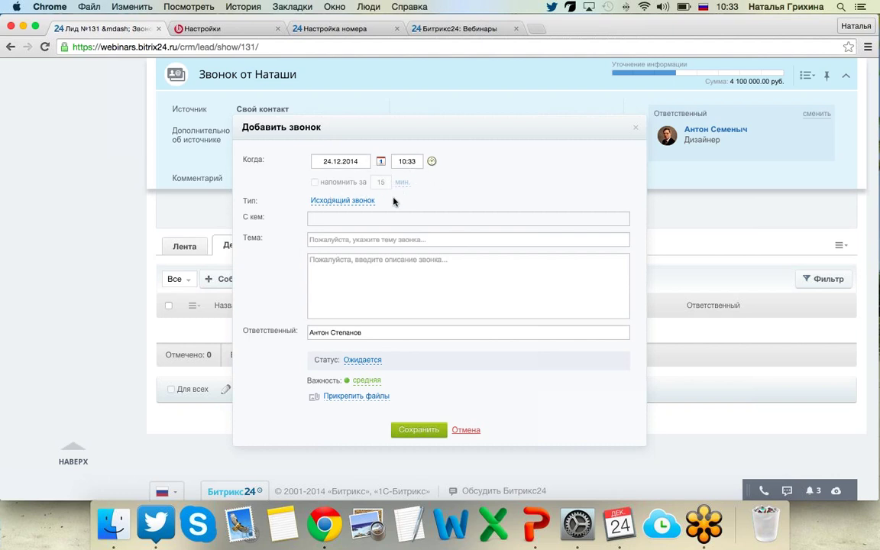
left_click(635, 129)
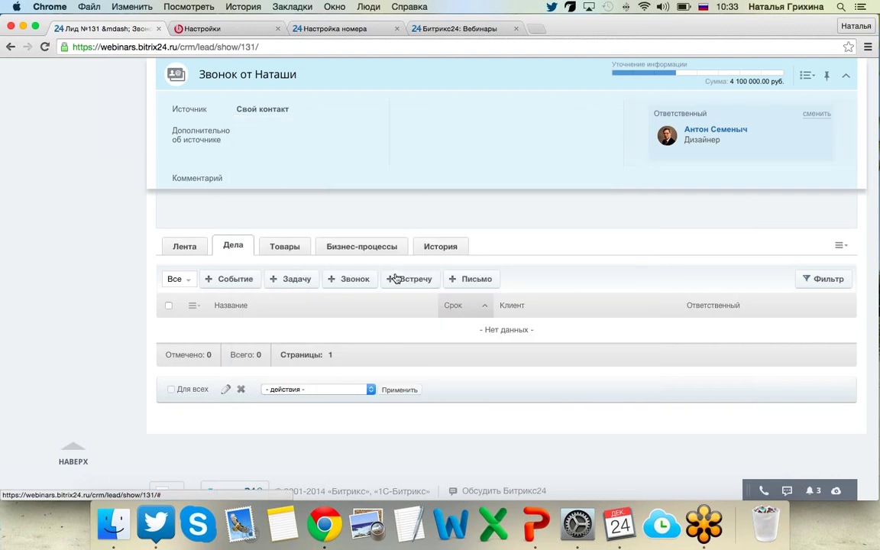
left_click(491, 281)
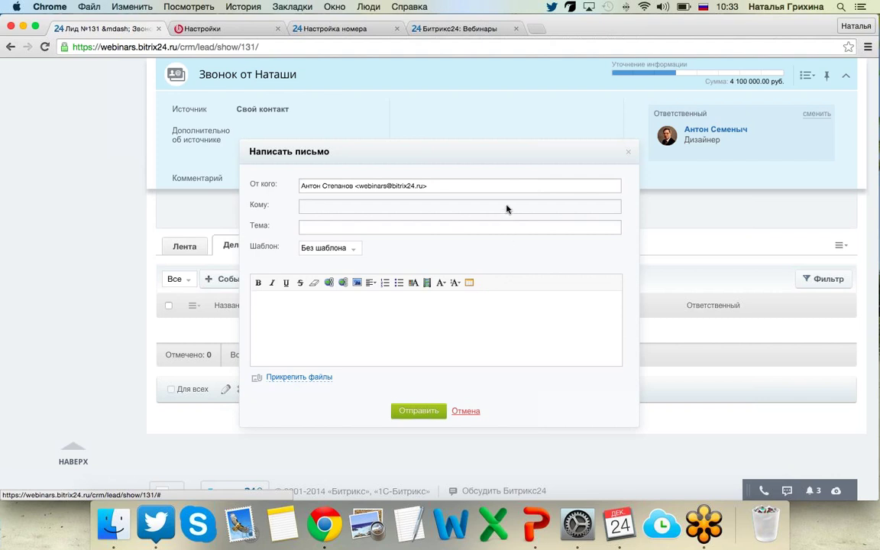
left_click(340, 249)
left_click(338, 290)
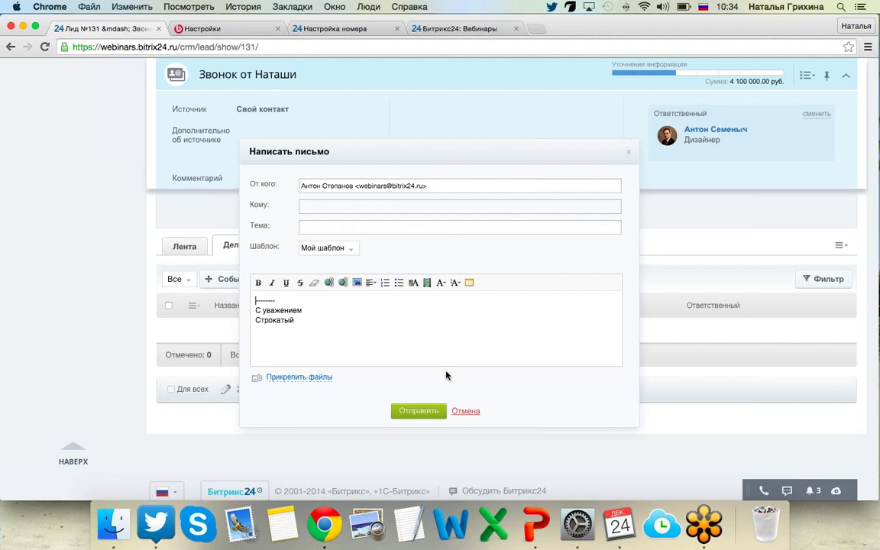
left_click(627, 155)
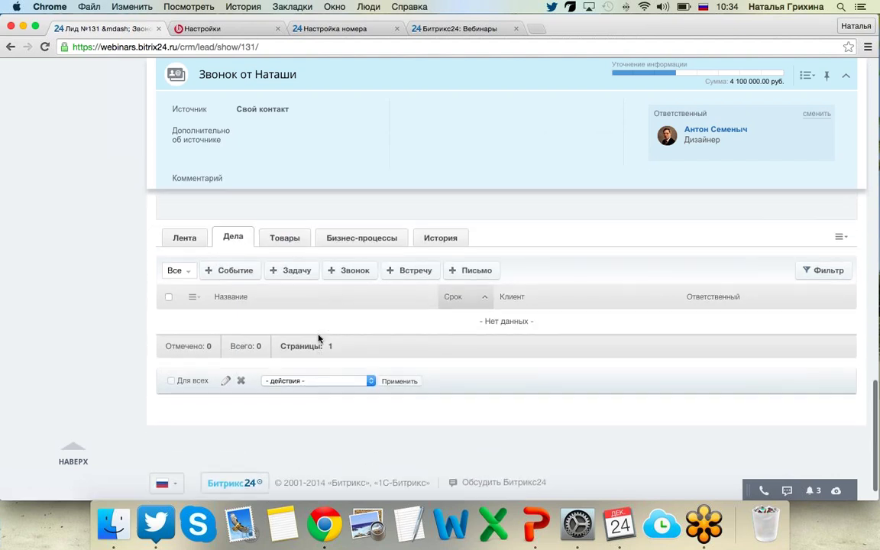
Switch to the CRM activity feed showing the new lead's 4 100 000.00 руб. amount.
scroll(318, 339, "up", 15)
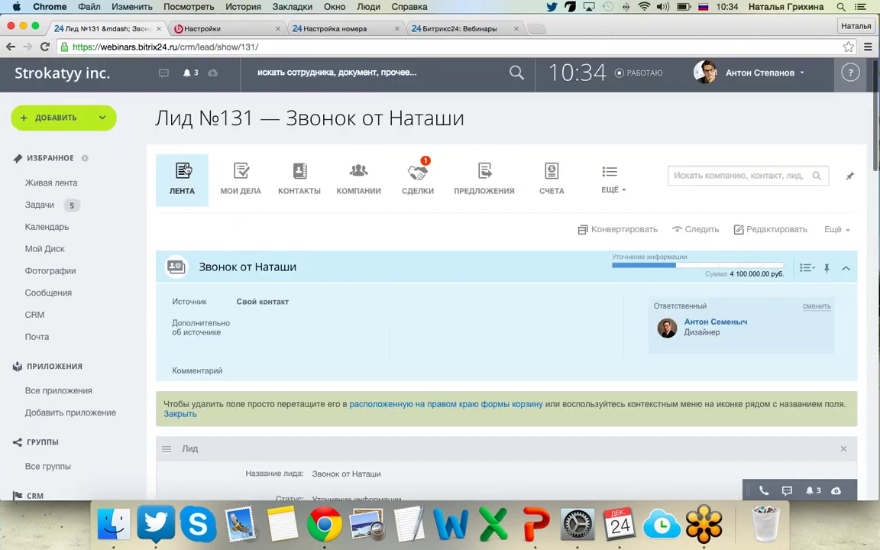
left_click(187, 170)
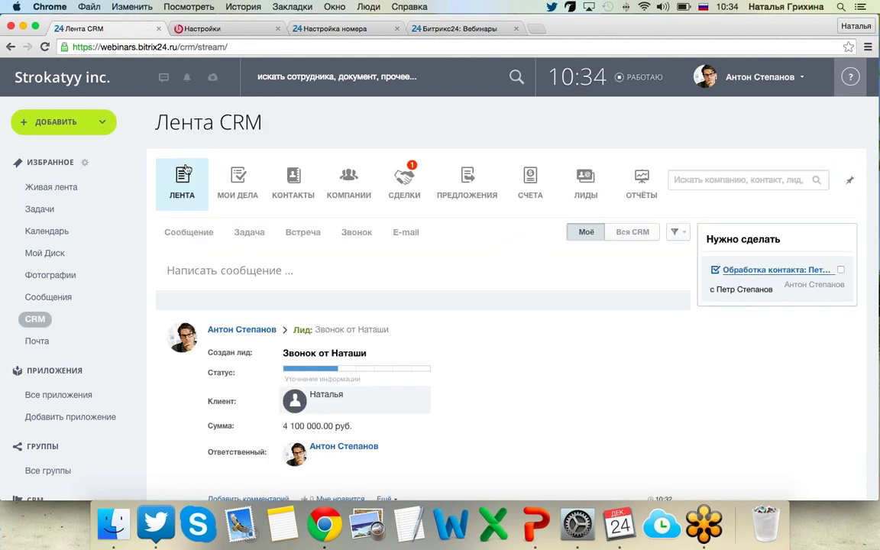
scroll(730, 221, "down", 1)
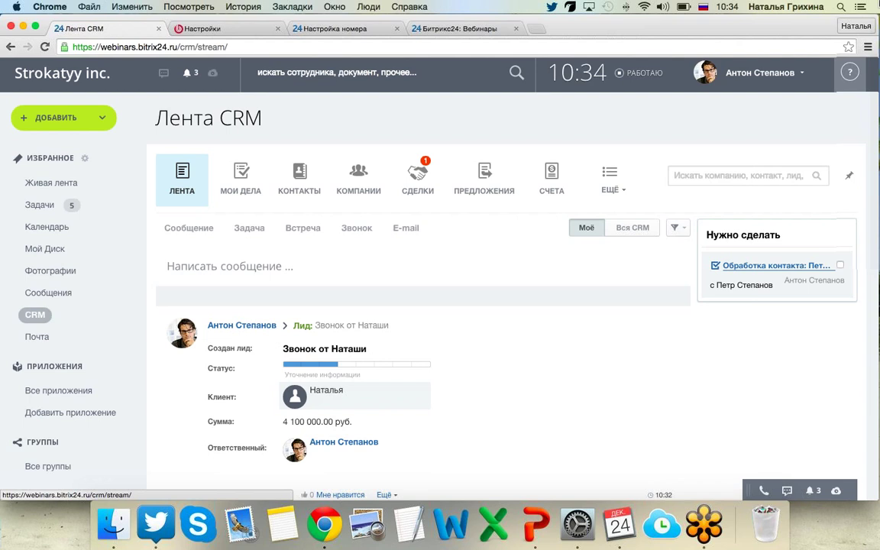
key("F11")
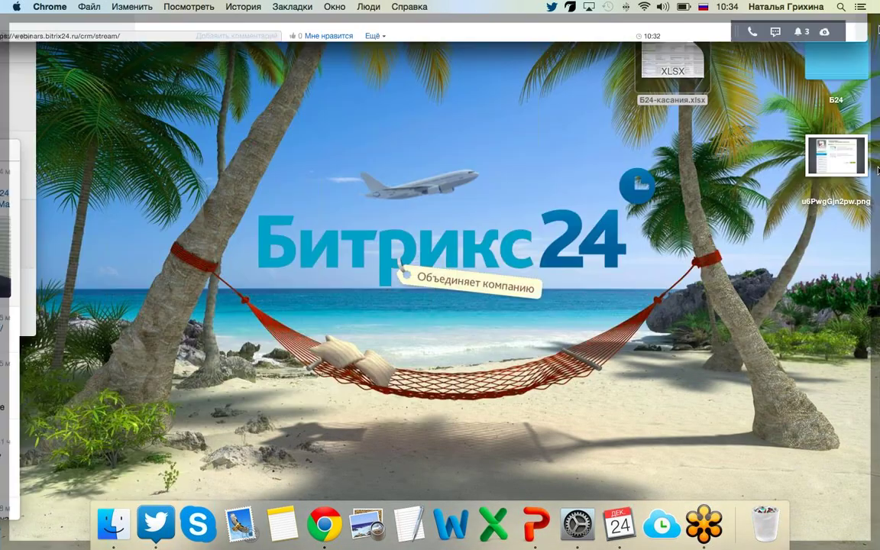
key("F11")
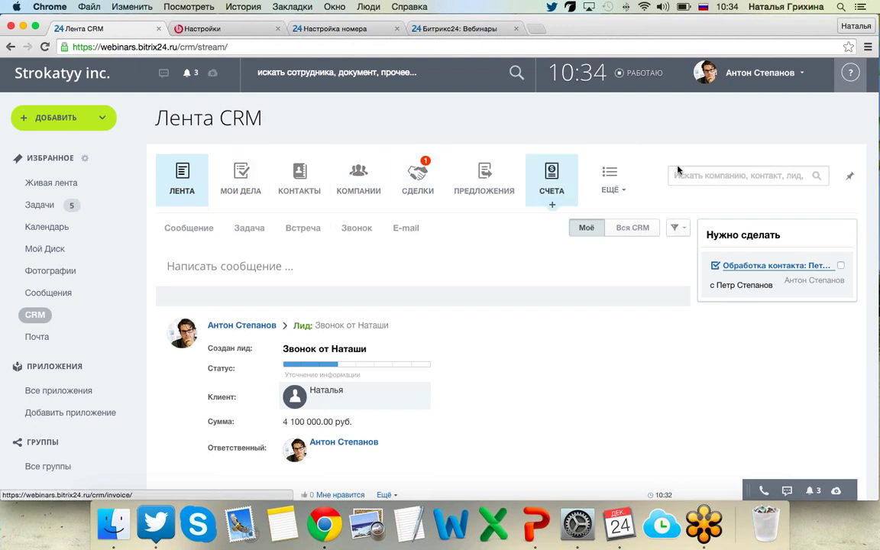
Open the Лиды list from ЕЩЁ and open the lead 'Звонок от Наташи'.
left_click(609, 182)
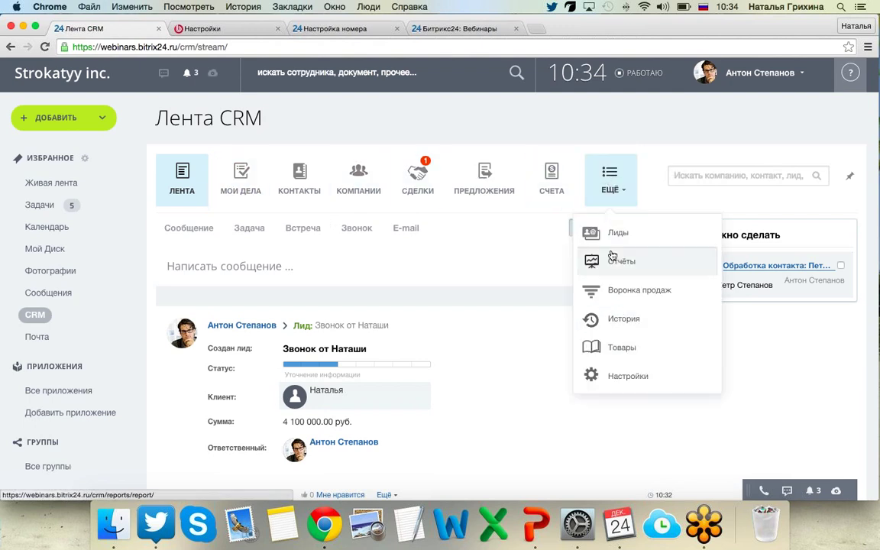
left_click(617, 239)
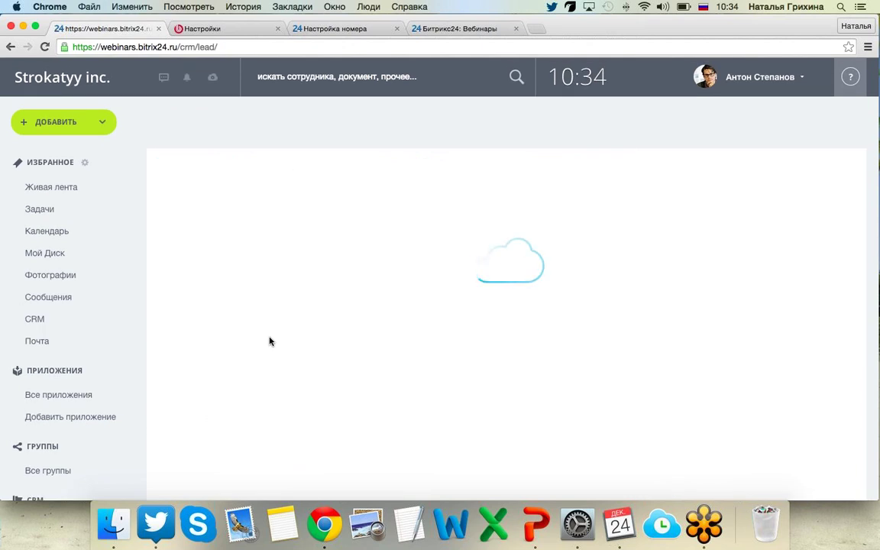
scroll(301, 255, "down", 5)
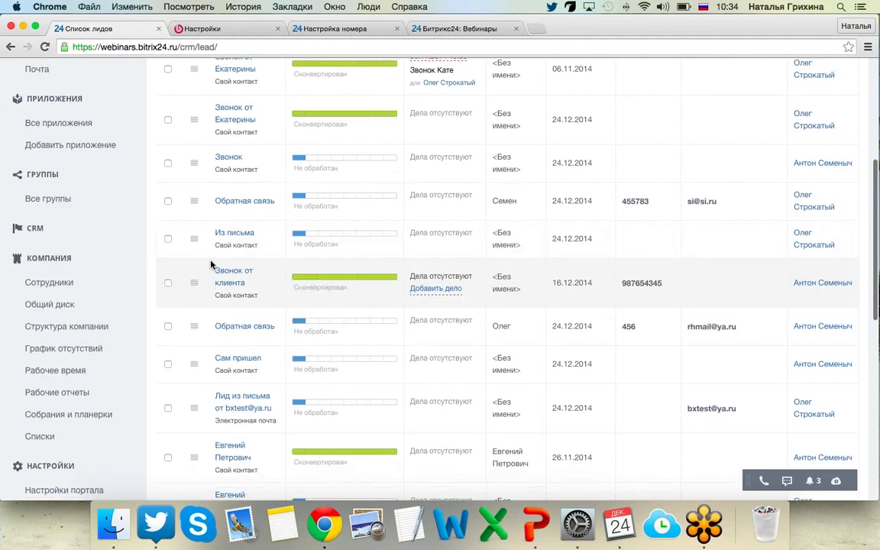
scroll(275, 355, "down", 1)
scroll(281, 367, "down", 8)
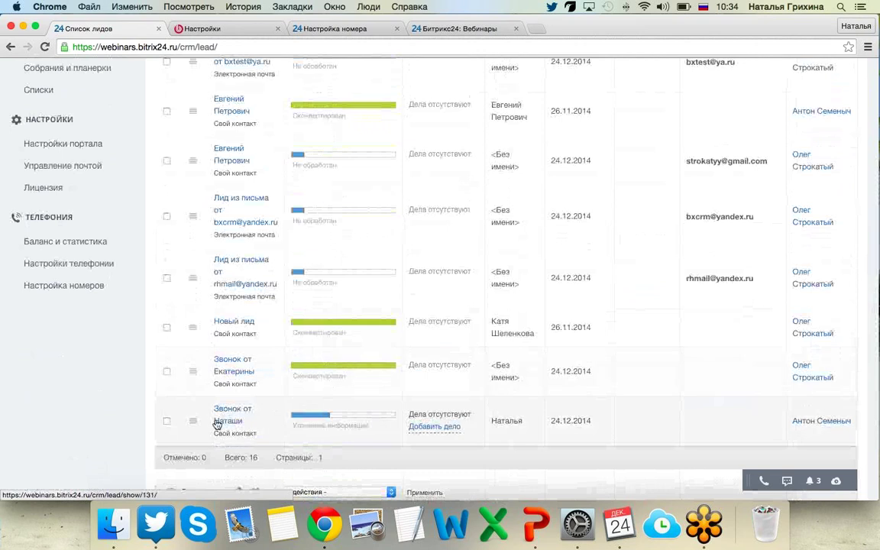
left_click(221, 420)
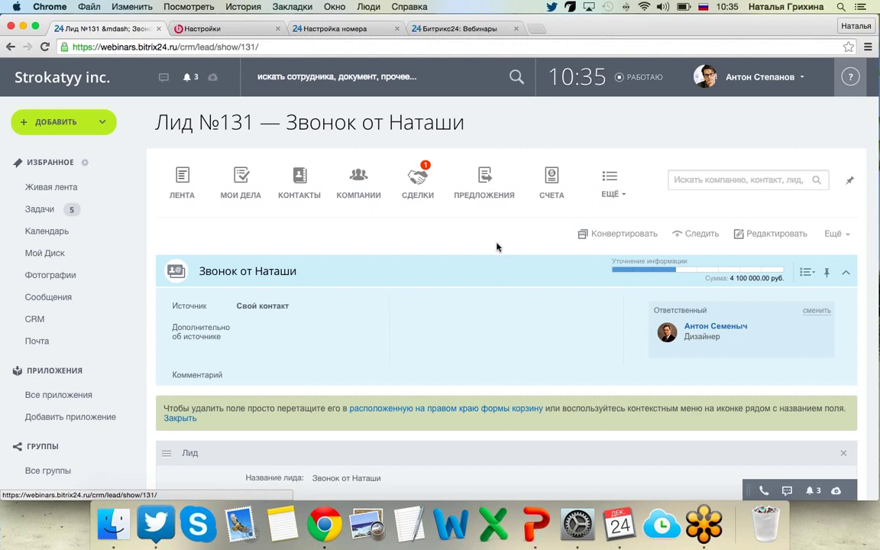
left_click(622, 234)
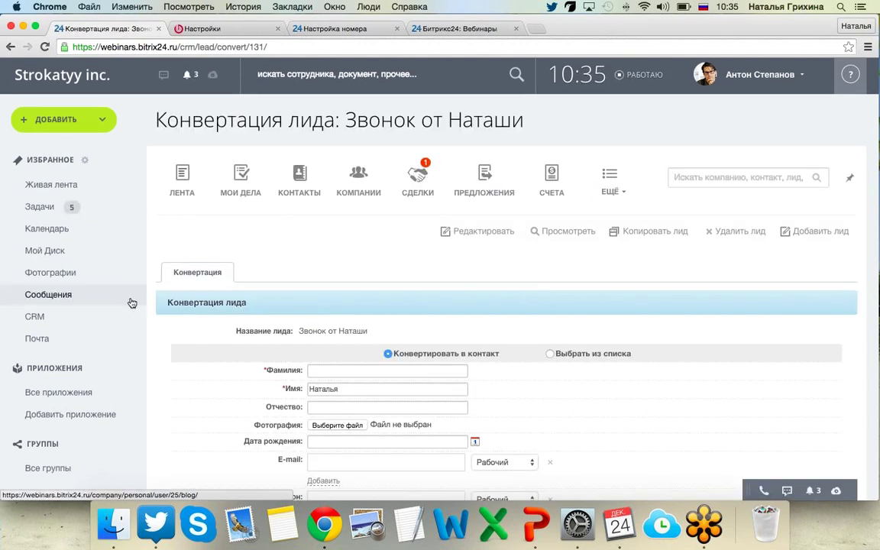
scroll(131, 303, "down", 5)
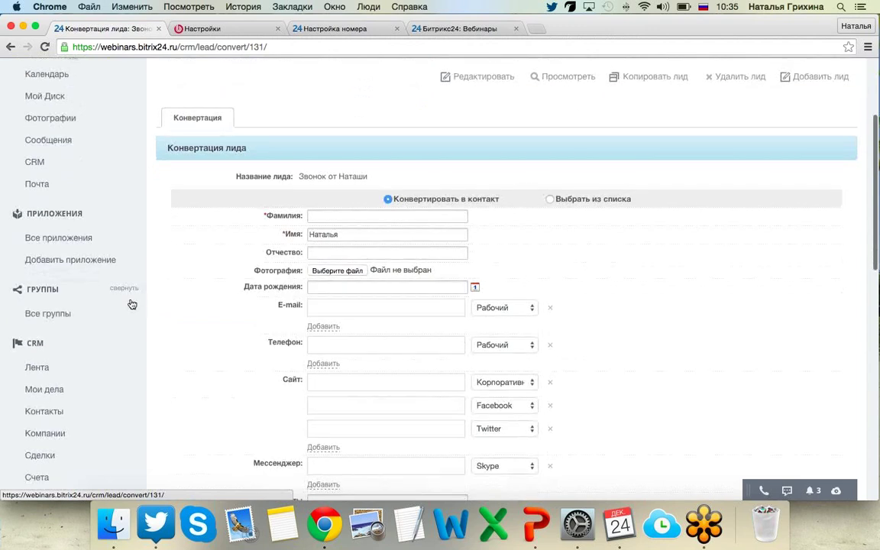
left_click(374, 215)
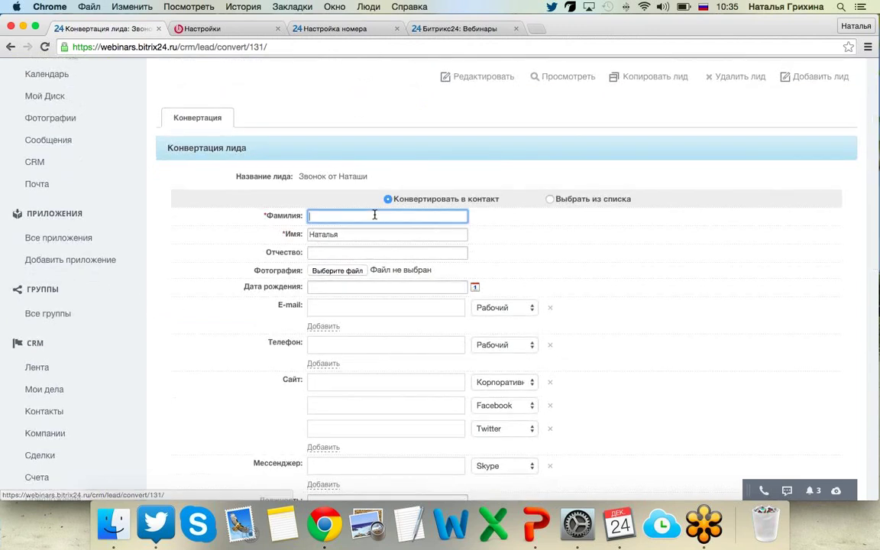
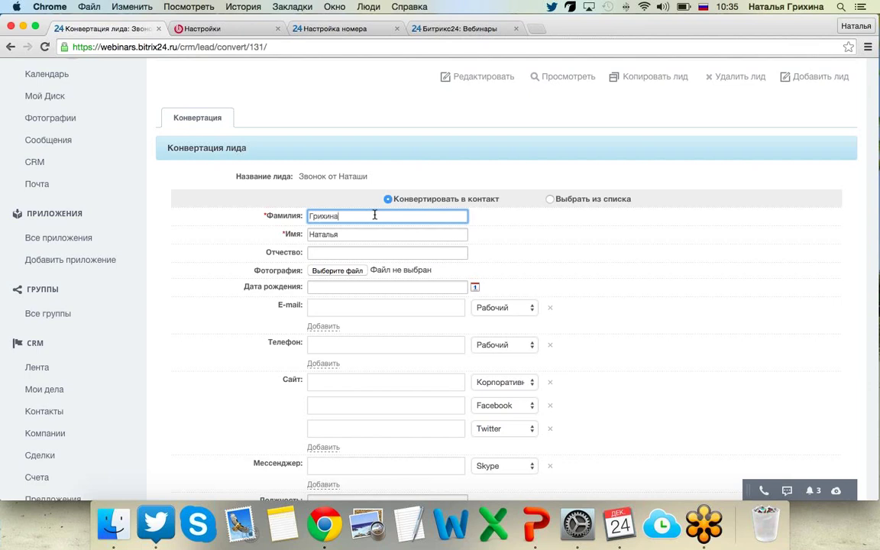
scroll(344, 244, "down", 5)
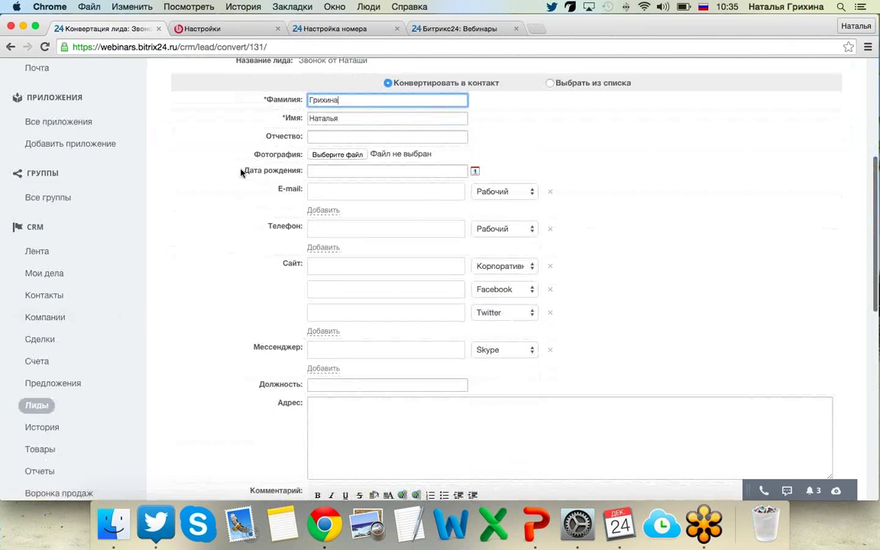
scroll(236, 226, "up", 1)
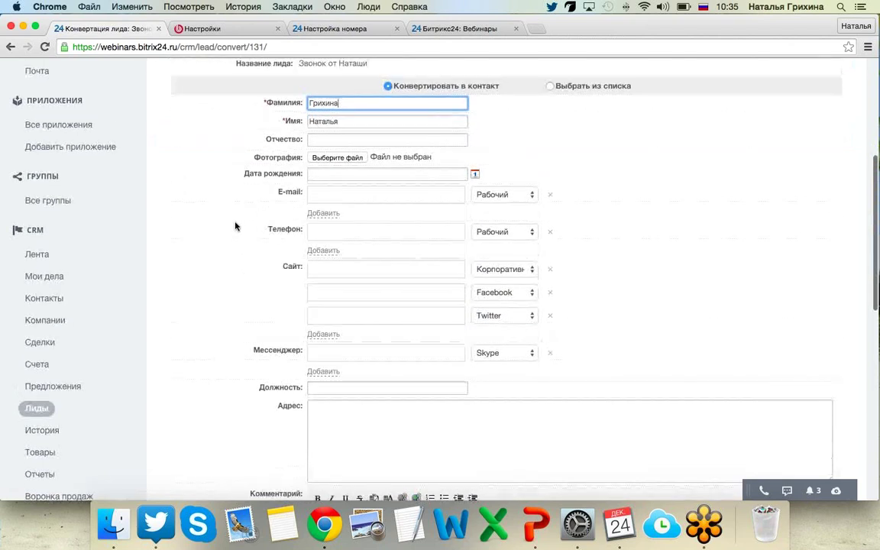
Enter phone number 456789 for the new contact.
left_click(318, 210)
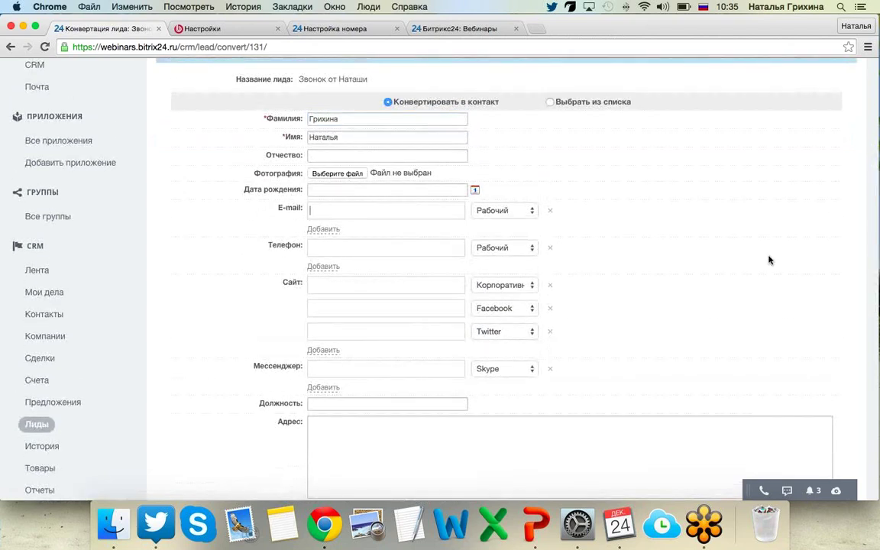
scroll(769, 260, "down", 5)
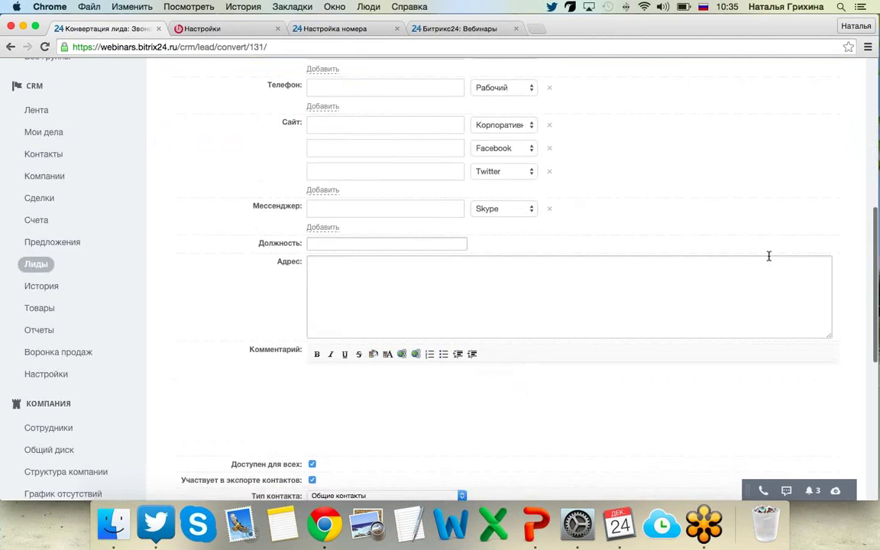
scroll(767, 255, "up", 3)
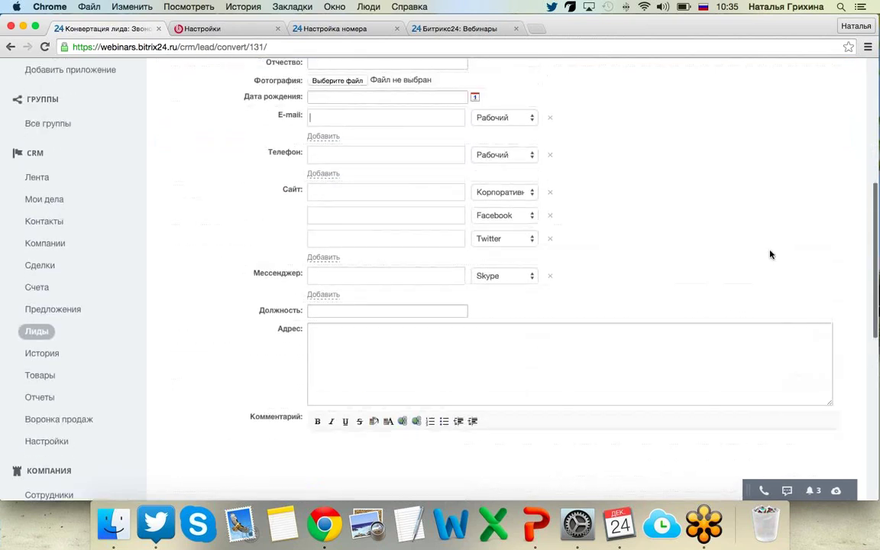
left_click(388, 163)
type("456789")
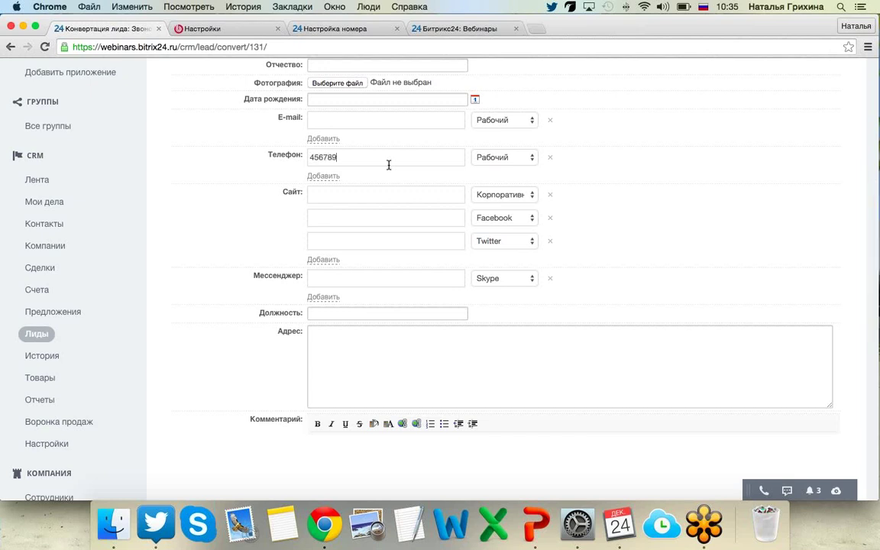
scroll(260, 240, "down", 10)
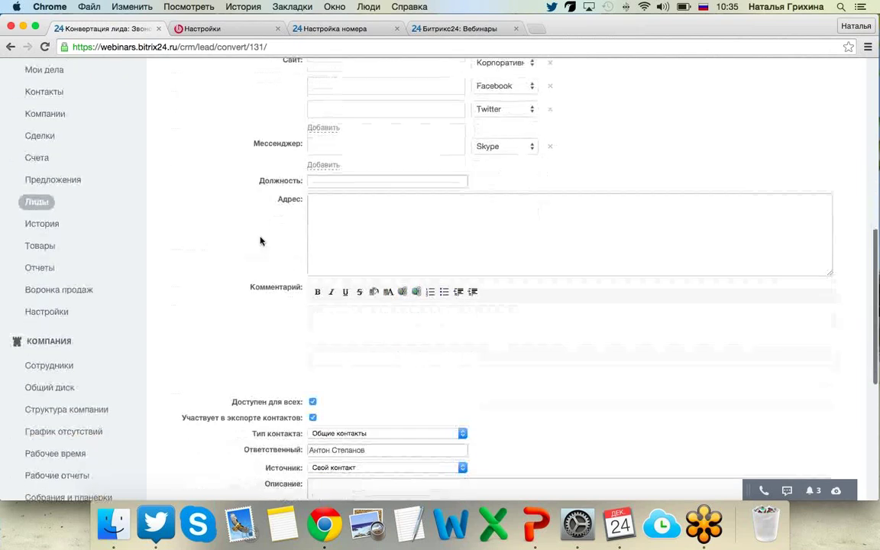
scroll(259, 240, "down", 3)
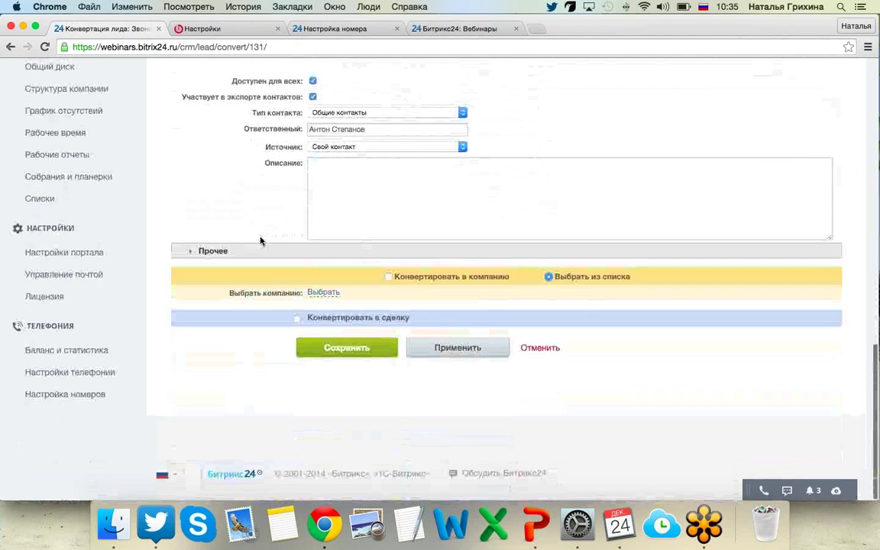
Also convert into a new company, naming it Битрикс from the suggestion.
left_click(389, 277)
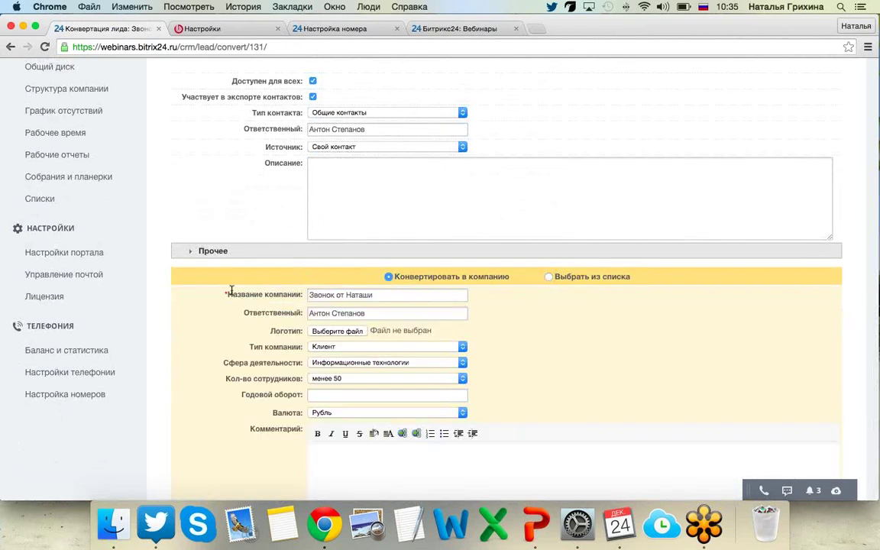
scroll(231, 290, "down", 3)
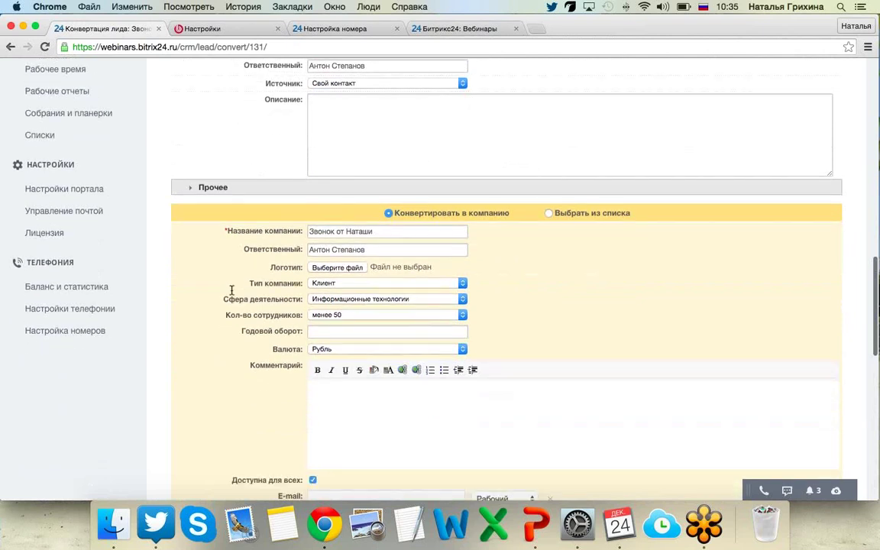
scroll(231, 290, "down", 2)
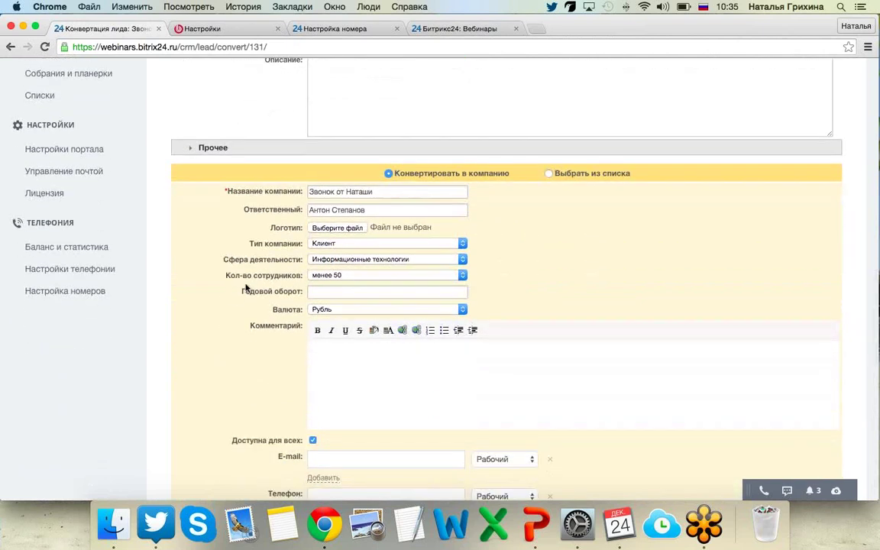
left_click_drag(387, 187, 241, 196)
type("Битрикс")
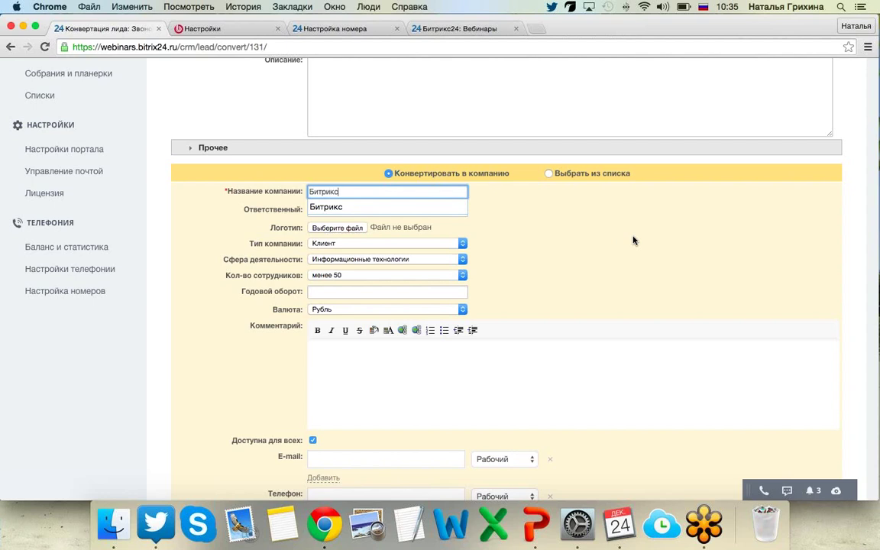
left_click(224, 224)
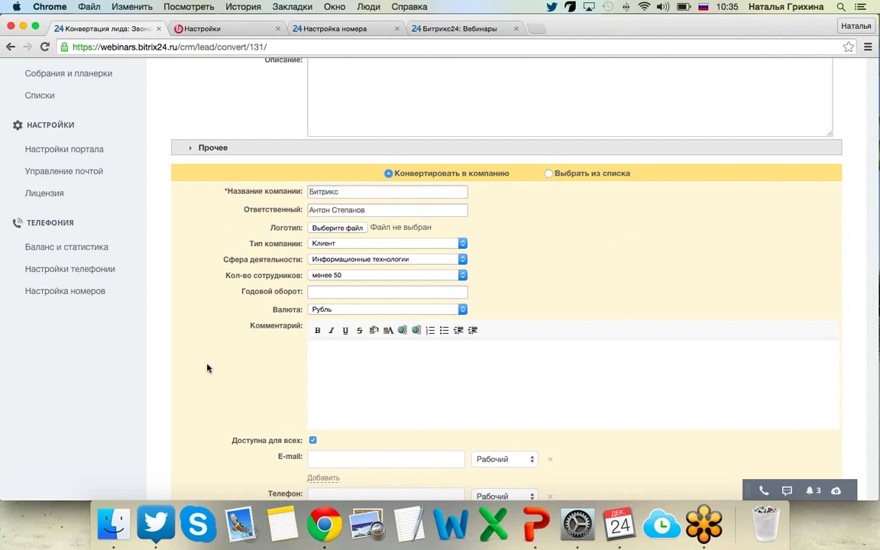
scroll(206, 368, "down", 7)
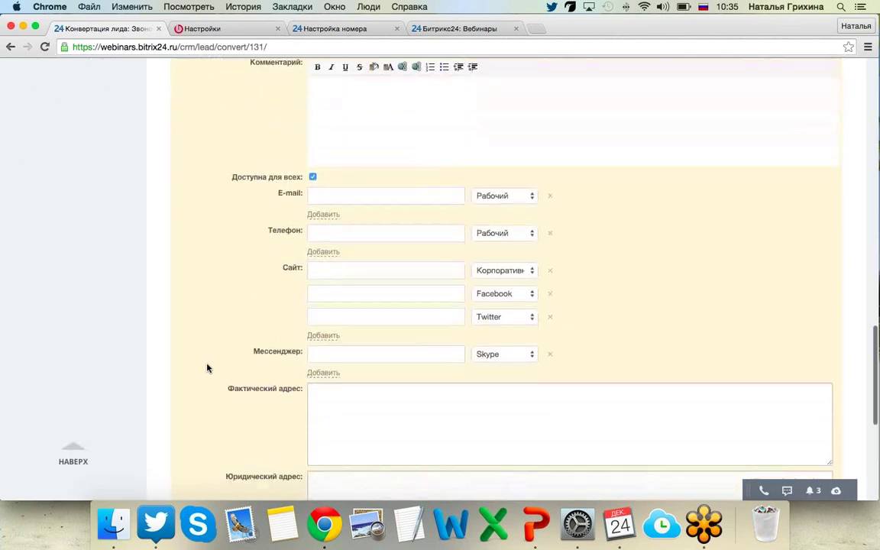
scroll(206, 368, "down", 8)
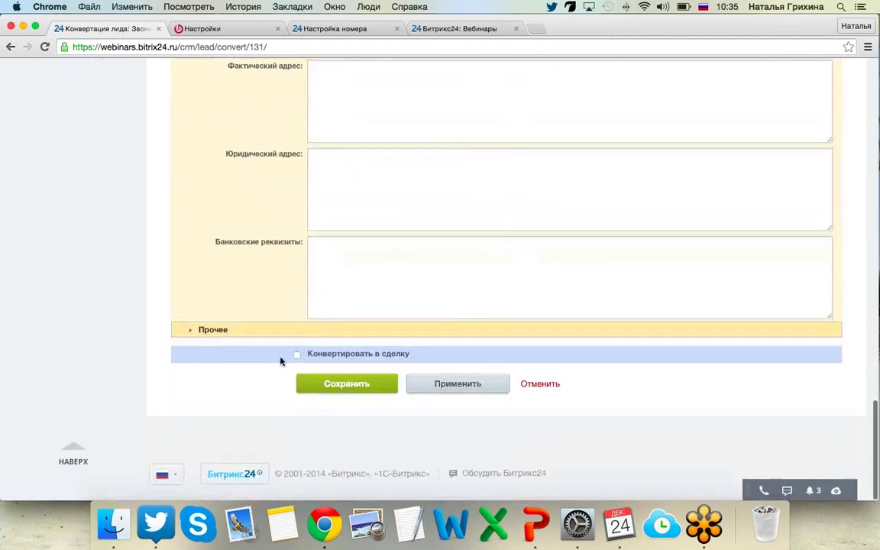
Enable conversion into a deal and remove the second (KIA) product row.
left_click(295, 355)
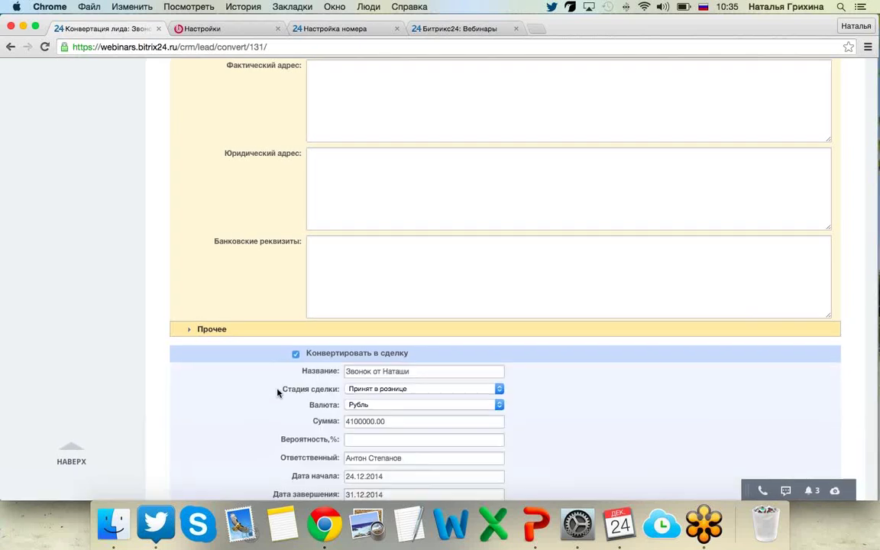
scroll(259, 414, "down", 3)
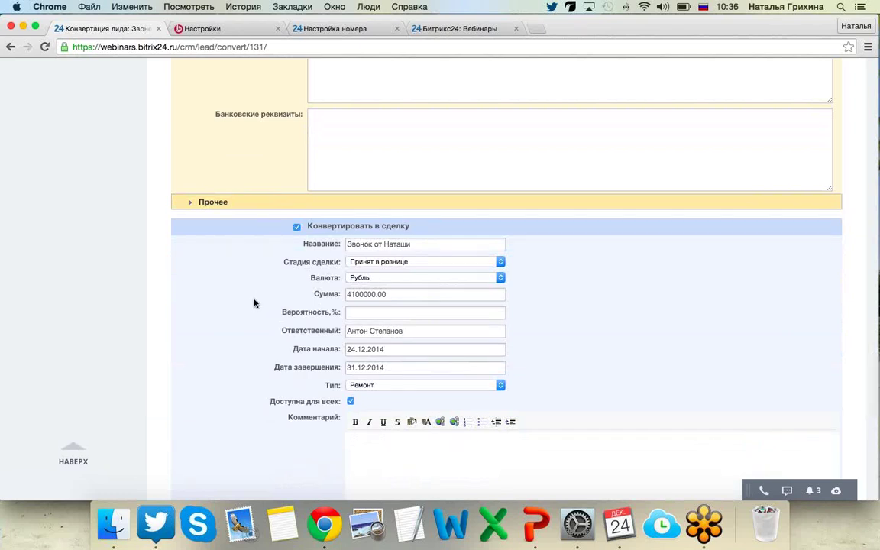
scroll(253, 307, "down", 2)
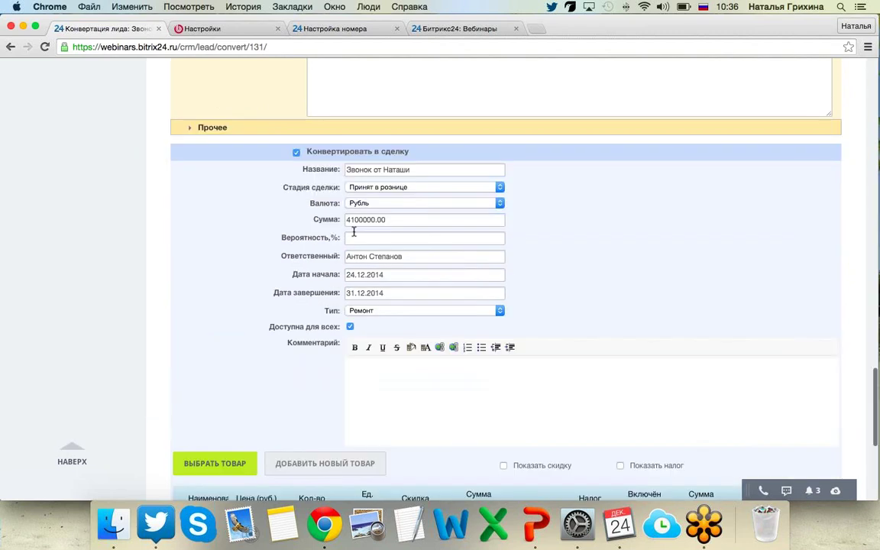
scroll(358, 229, "down", 1)
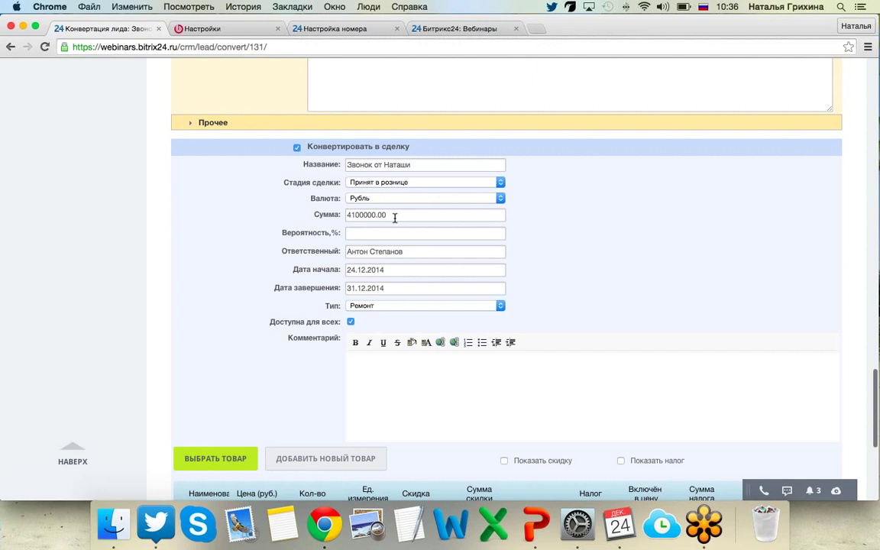
left_click_drag(395, 217, 346, 218)
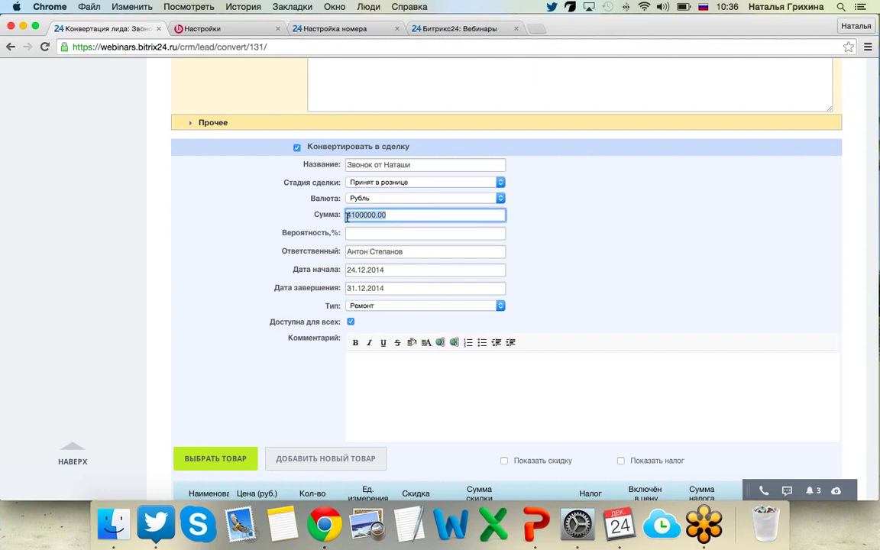
scroll(196, 384, "down", 5)
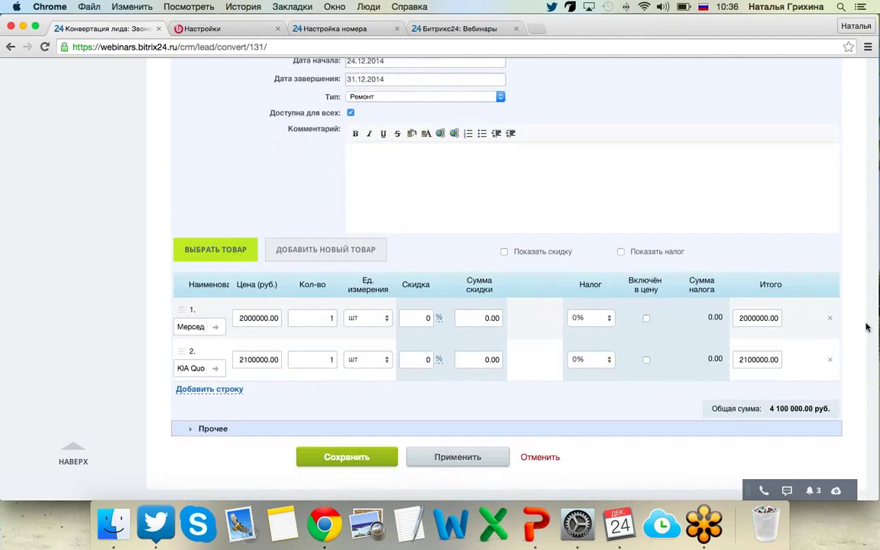
left_click(829, 358)
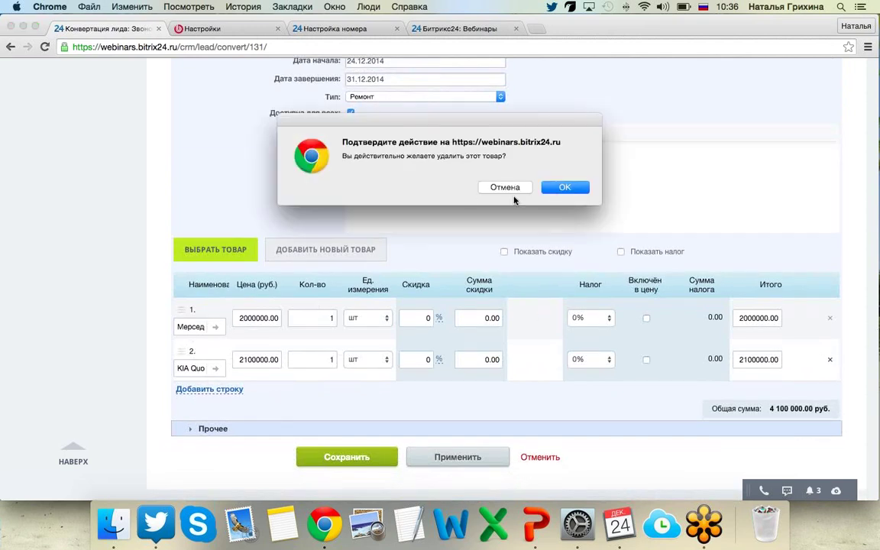
left_click(565, 187)
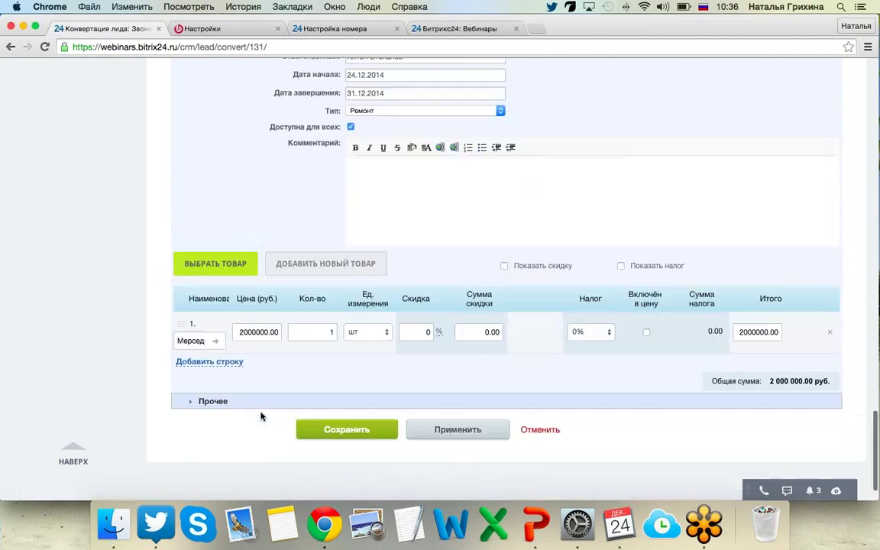
scroll(260, 417, "up", 3)
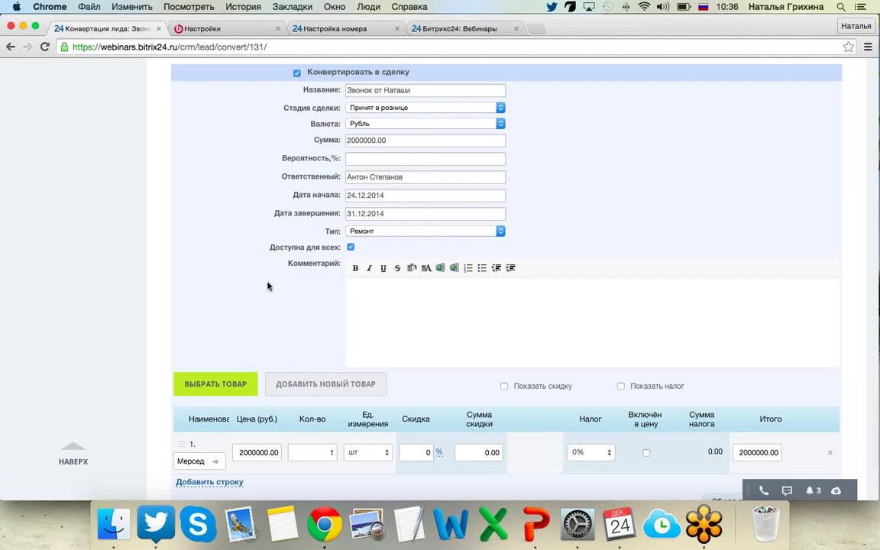
Change the deal type from Ремонт to Изготовление.
left_click(363, 231)
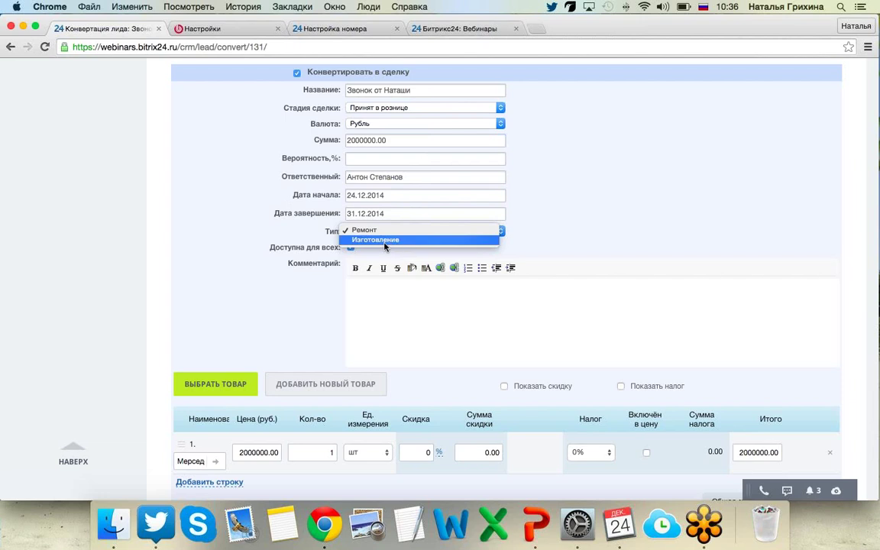
left_click(377, 241)
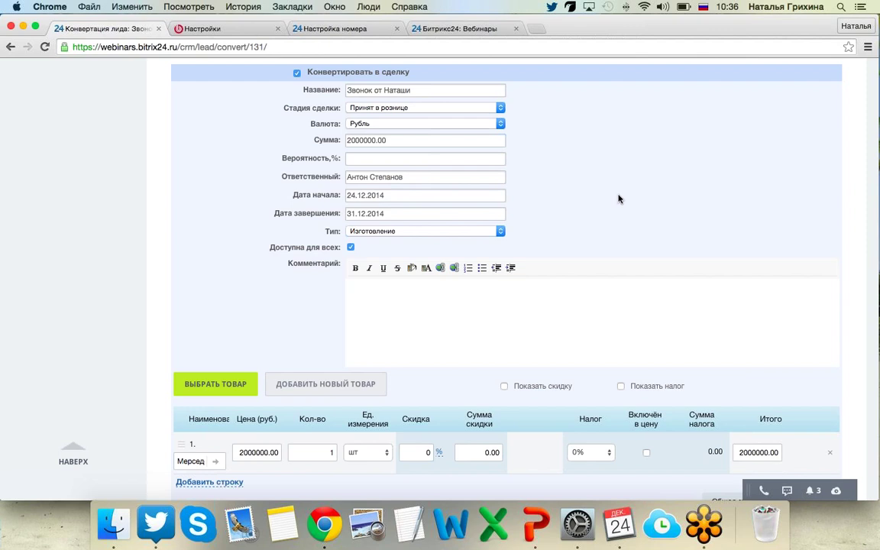
scroll(616, 200, "down", 3)
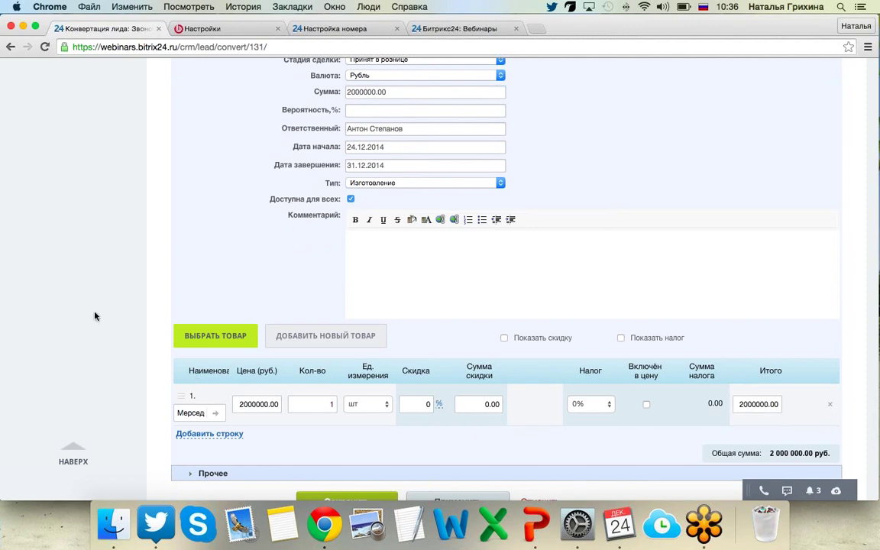
scroll(229, 254, "up", 5)
scroll(229, 254, "down", 8)
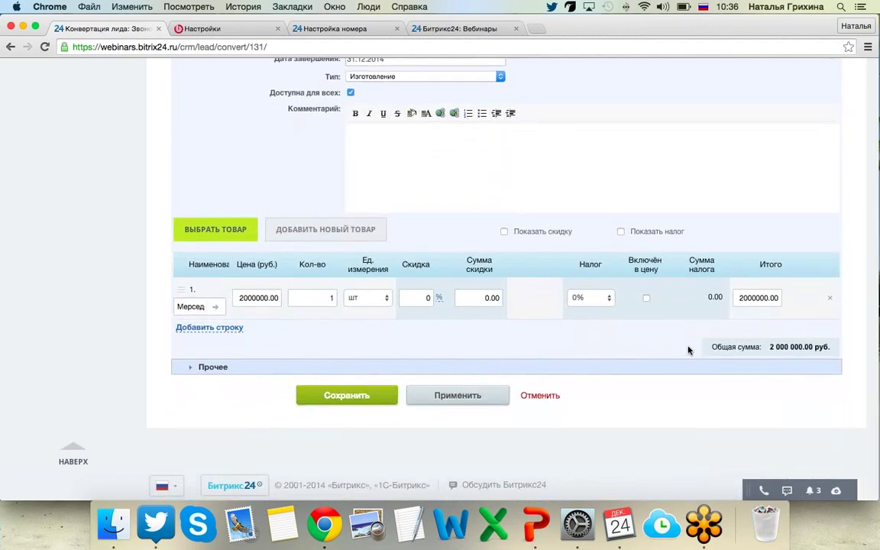
Save the conversion and open converted lead №131 from the leads list.
left_click(311, 399)
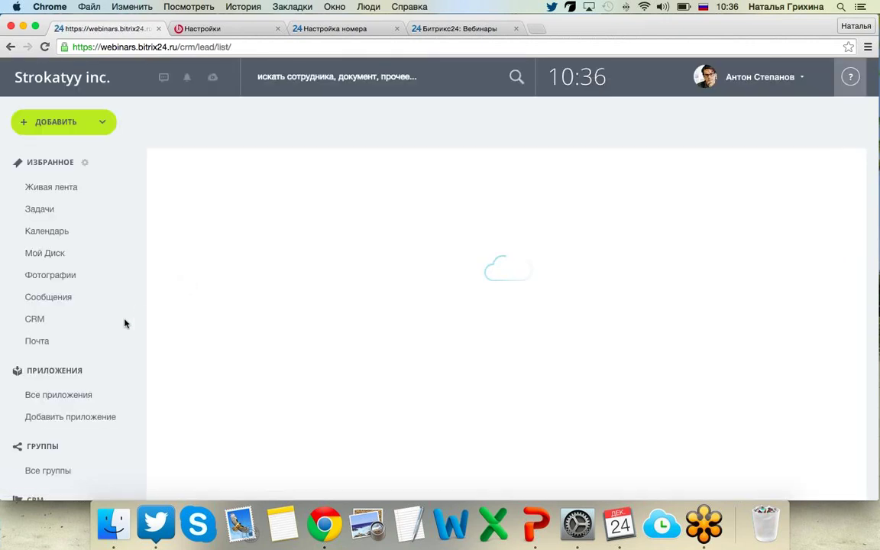
scroll(176, 369, "down", 1)
scroll(175, 369, "down", 10)
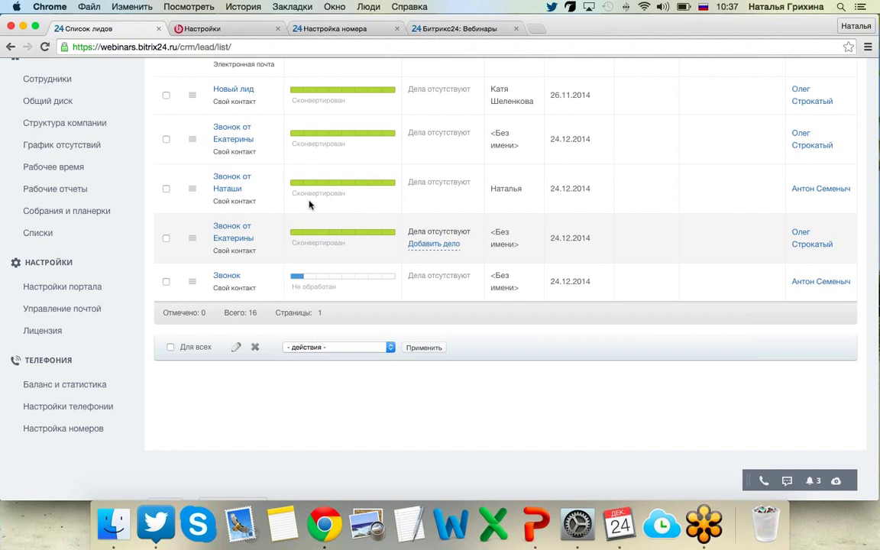
left_click(234, 192)
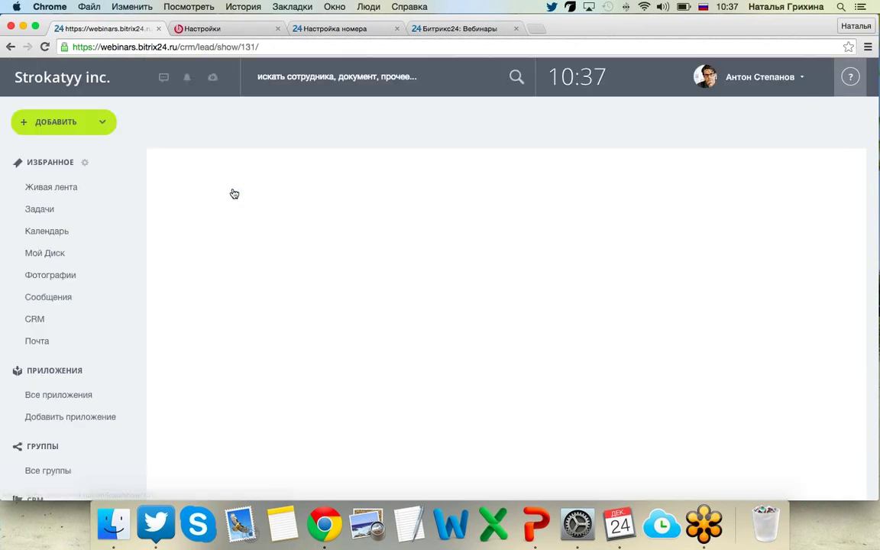
scroll(213, 296, "down", 15)
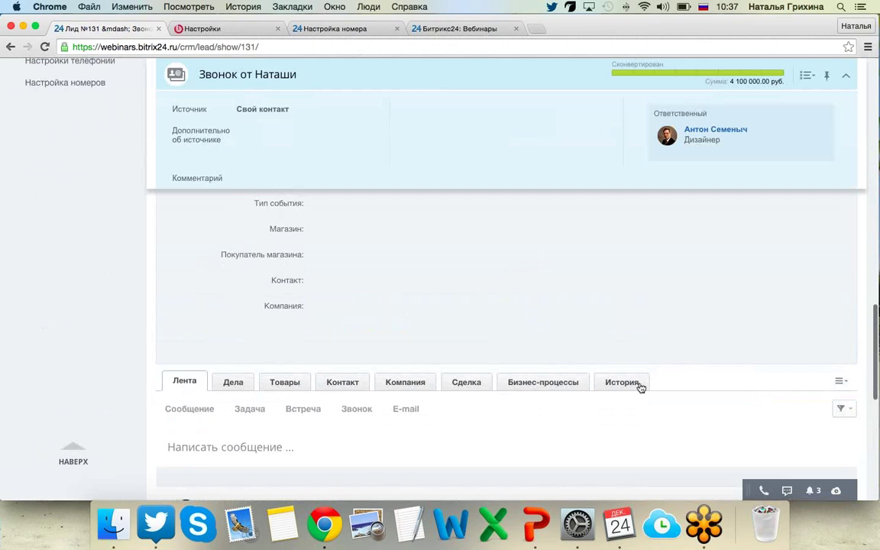
Review the lead's История tab listing its five recorded changes.
left_click(638, 384)
scroll(632, 386, "down", 2)
scroll(632, 387, "down", 2)
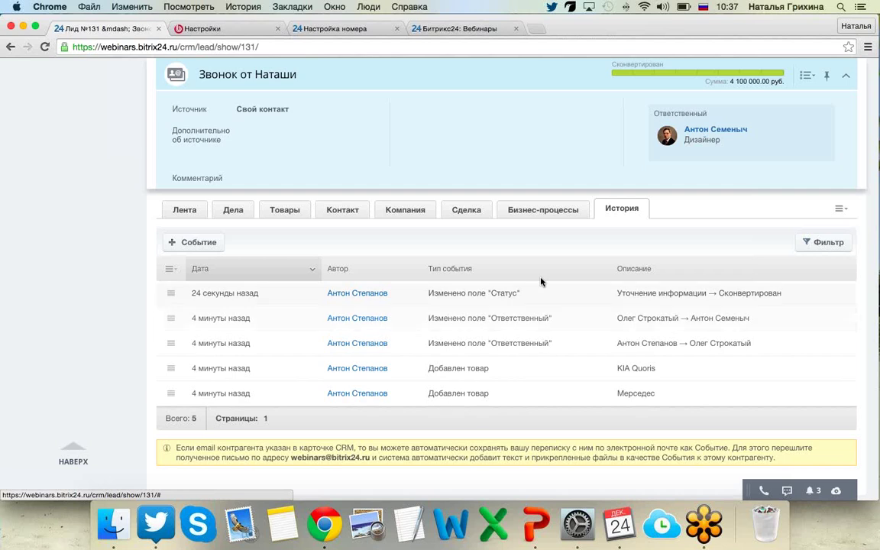
scroll(526, 274, "up", 10)
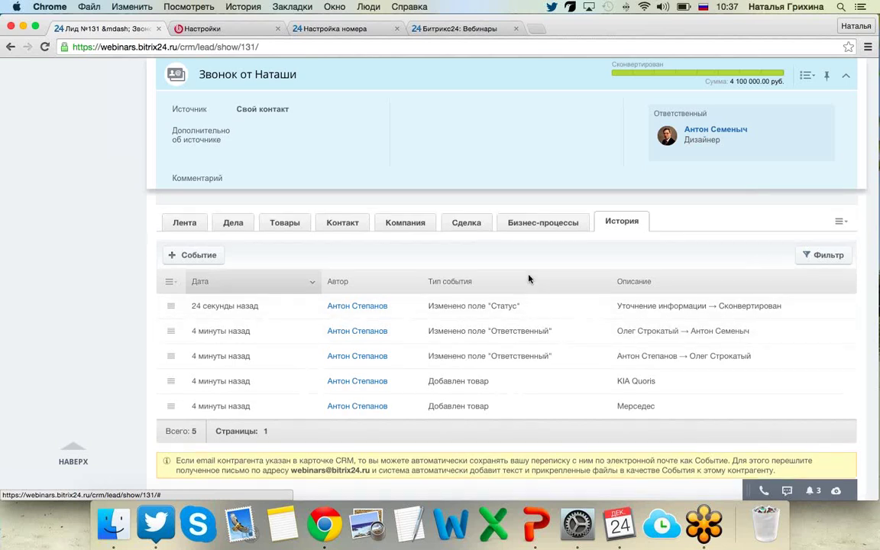
scroll(528, 278, "up", 10)
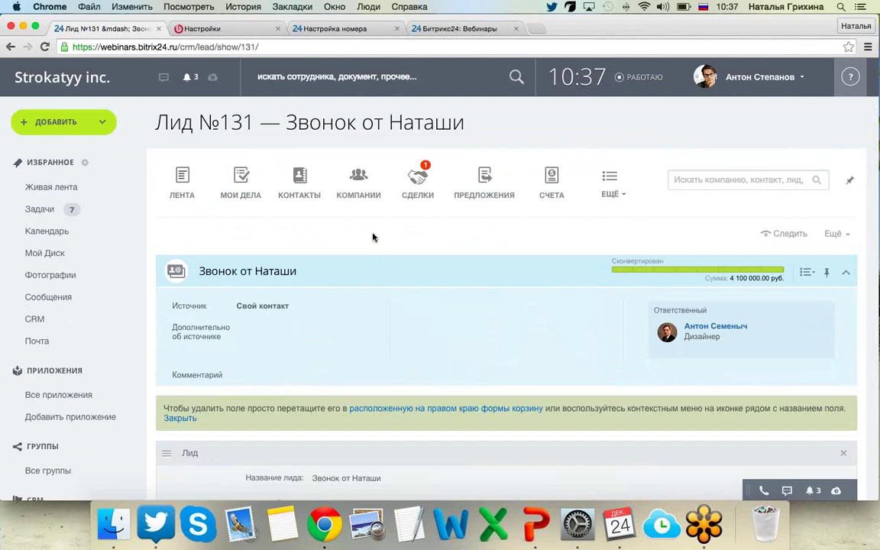
scroll(373, 237, "down", 1)
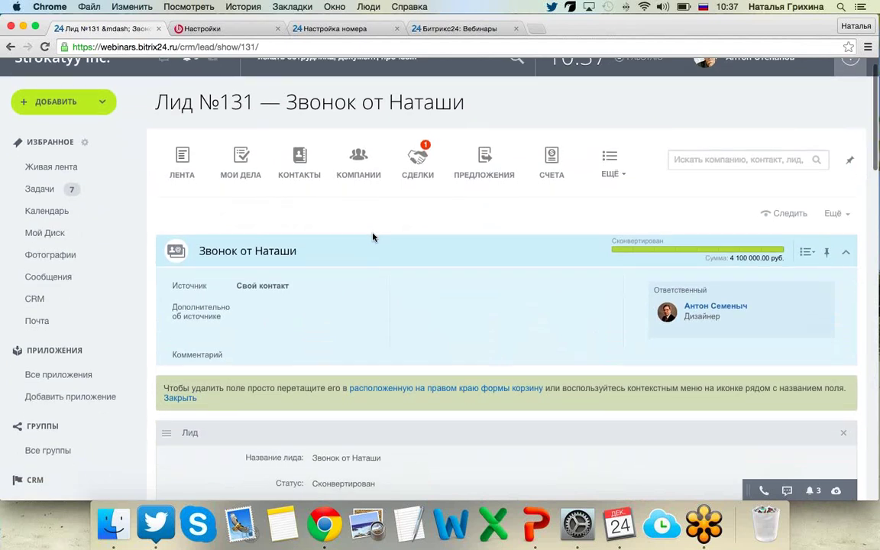
scroll(373, 237, "up", 1)
scroll(373, 237, "down", 1)
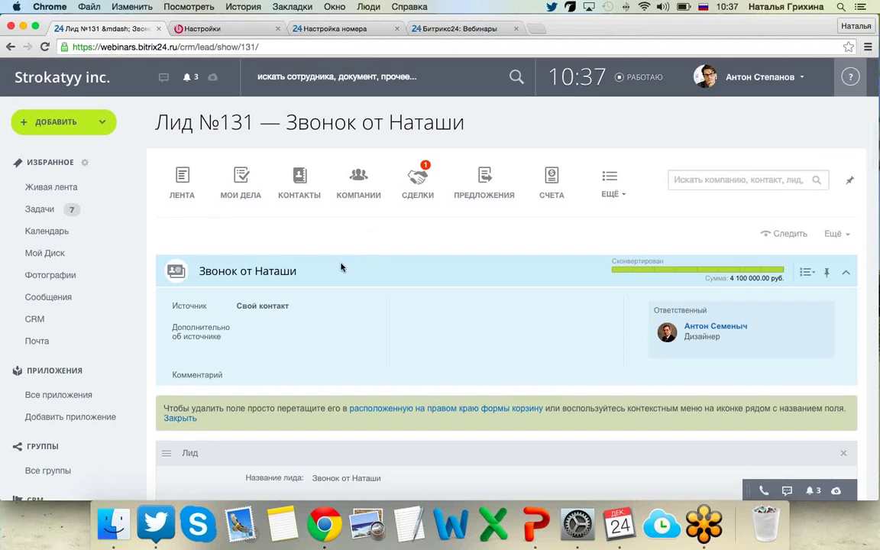
Open the newly created contact's record from the contacts list.
left_click(302, 180)
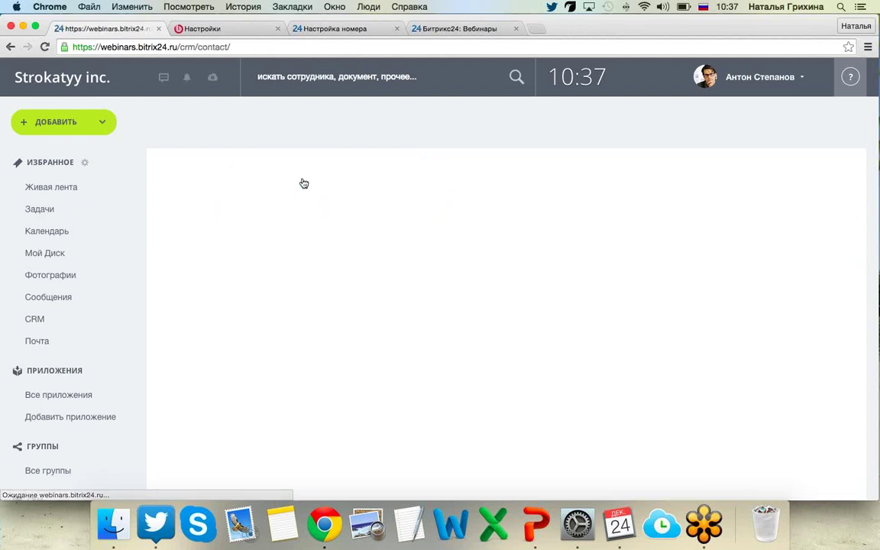
scroll(188, 299, "down", 5)
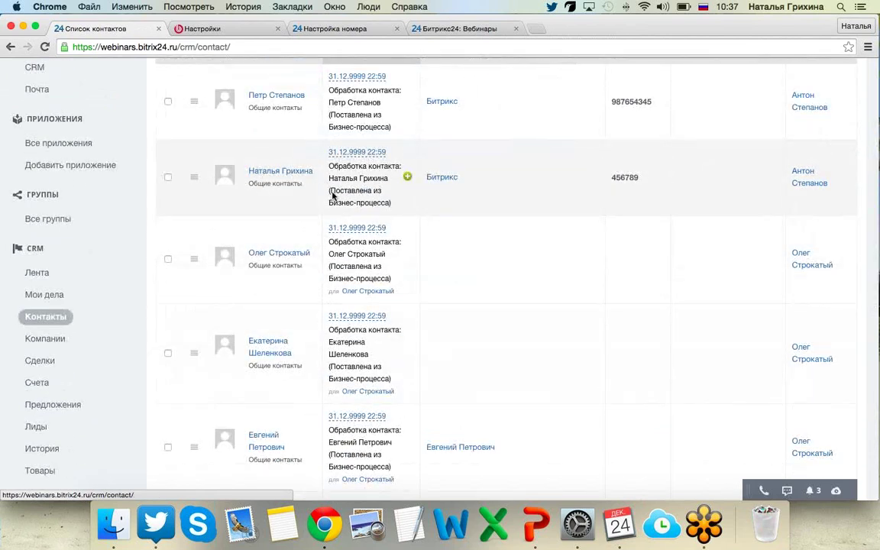
scroll(150, 275, "down", 4)
scroll(150, 279, "up", 3)
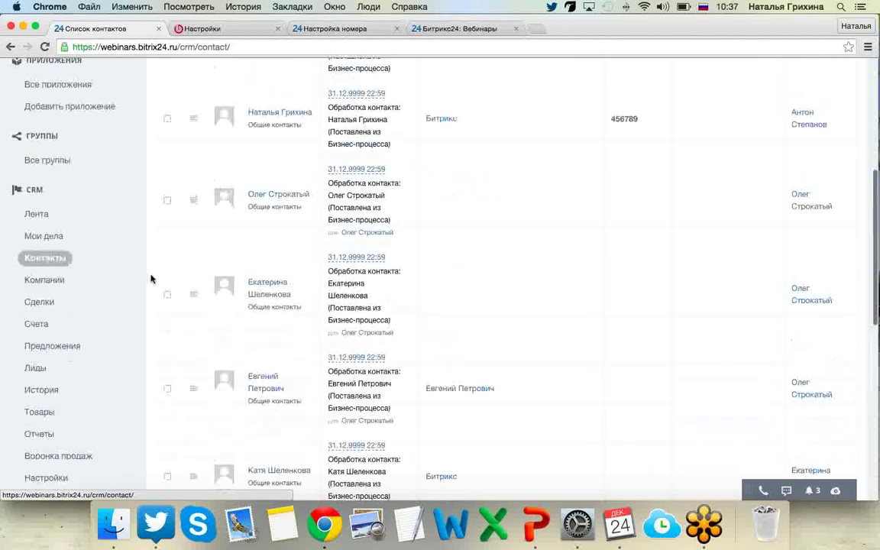
scroll(150, 278, "up", 3)
scroll(308, 268, "down", 1)
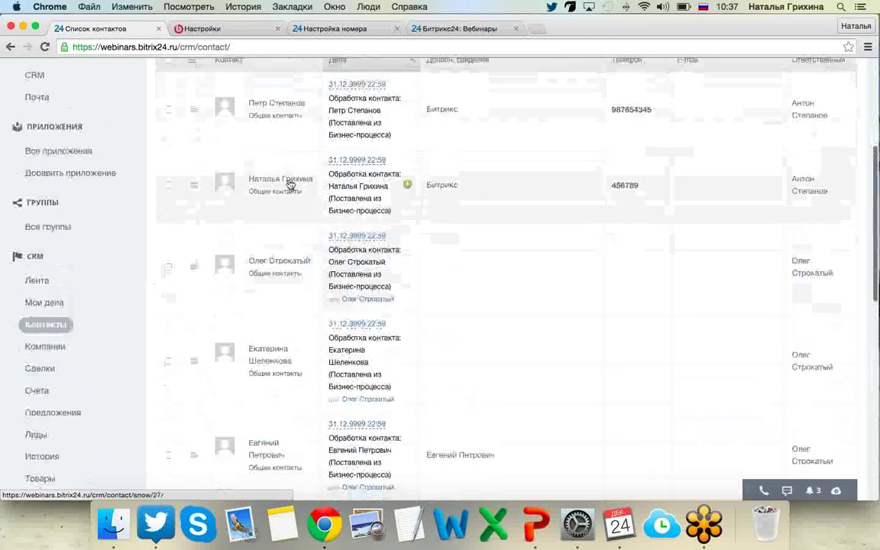
left_click(290, 183)
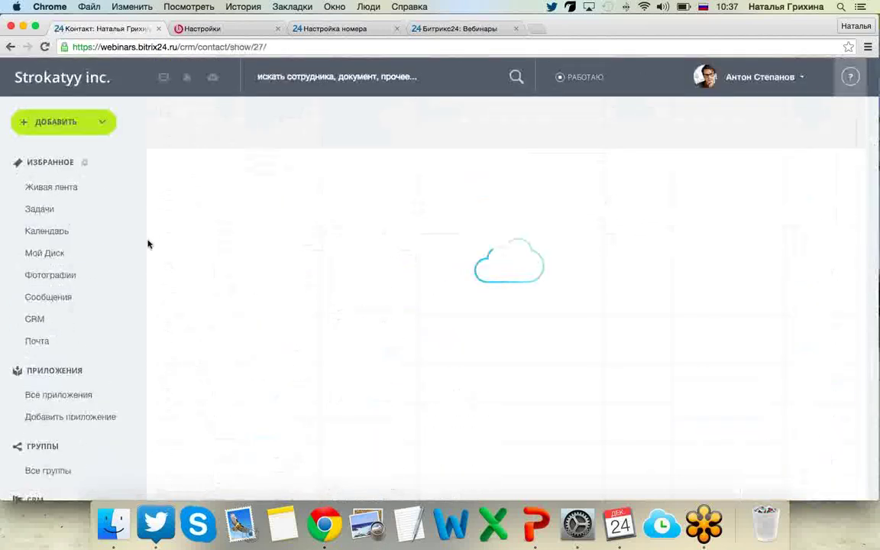
scroll(149, 244, "down", 5)
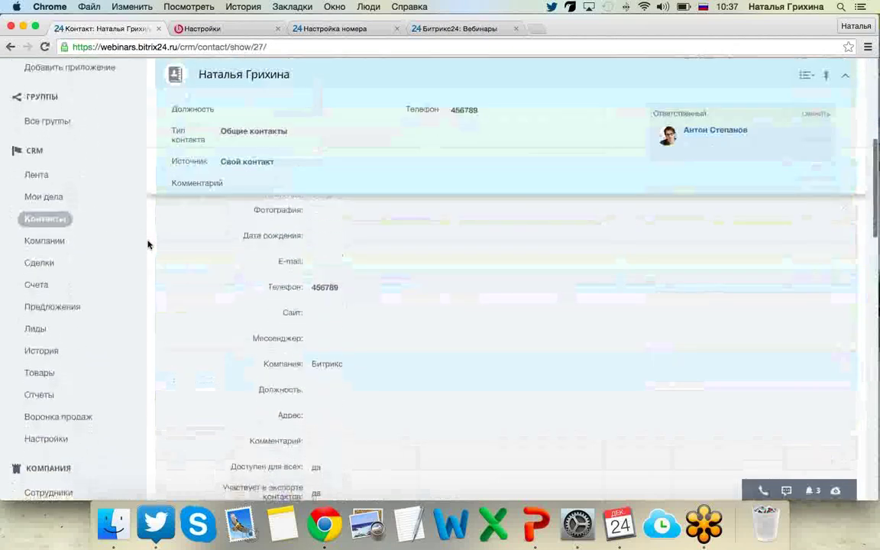
scroll(149, 244, "down", 10)
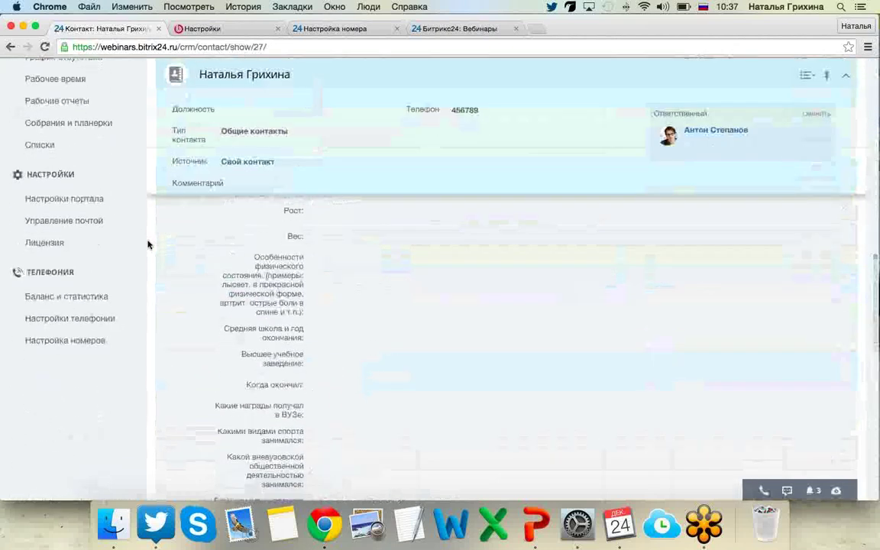
scroll(149, 245, "up", 12)
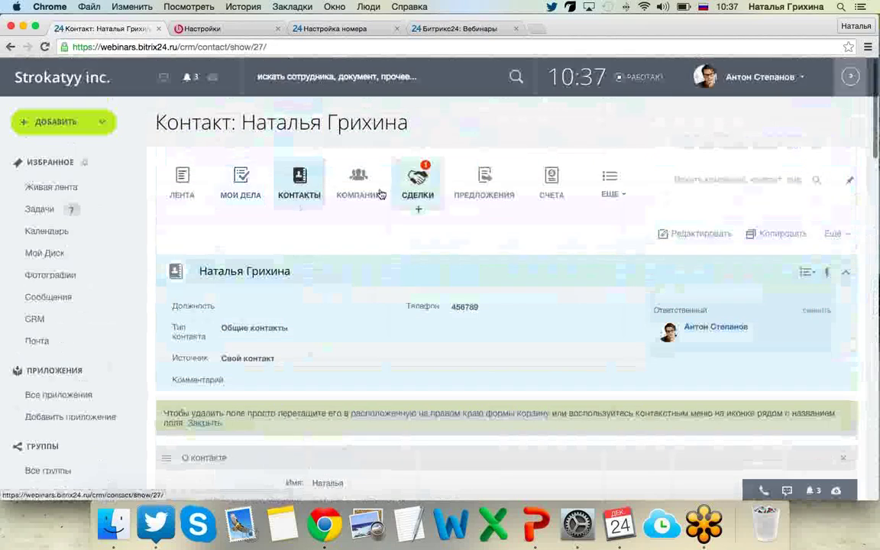
Browse the companies list of seven client companies.
left_click(380, 194)
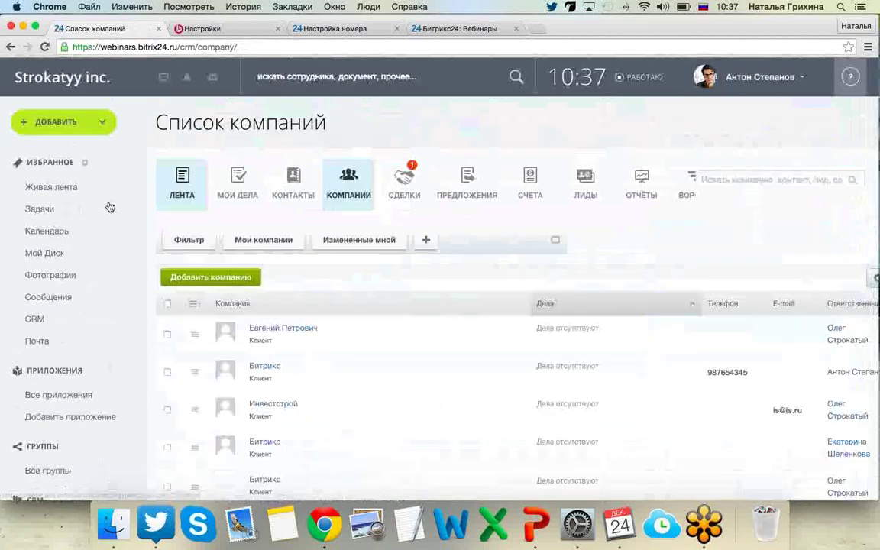
scroll(153, 245, "down", 2)
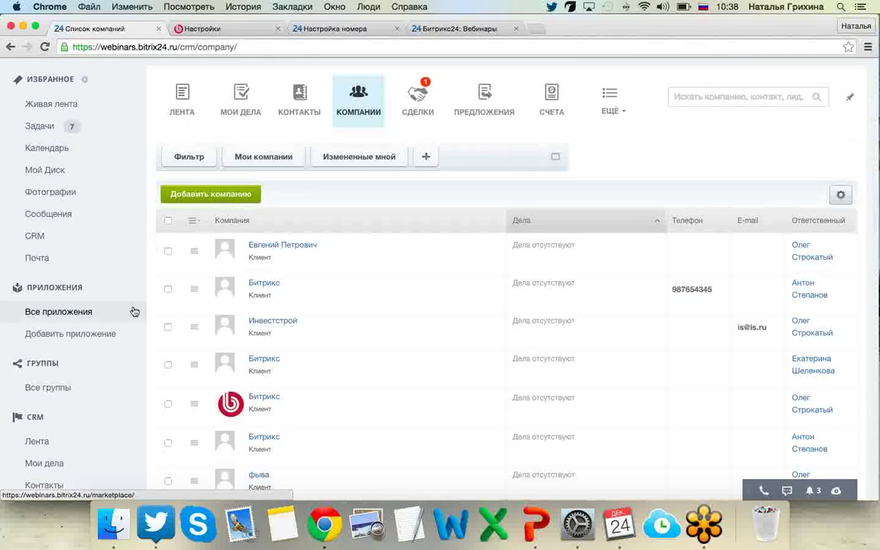
scroll(137, 306, "down", 1)
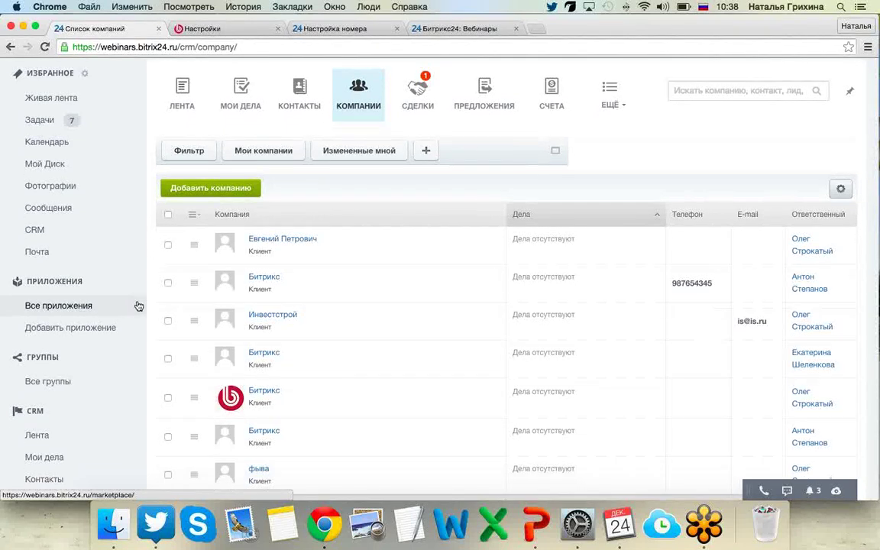
scroll(137, 306, "down", 5)
scroll(138, 305, "up", 3)
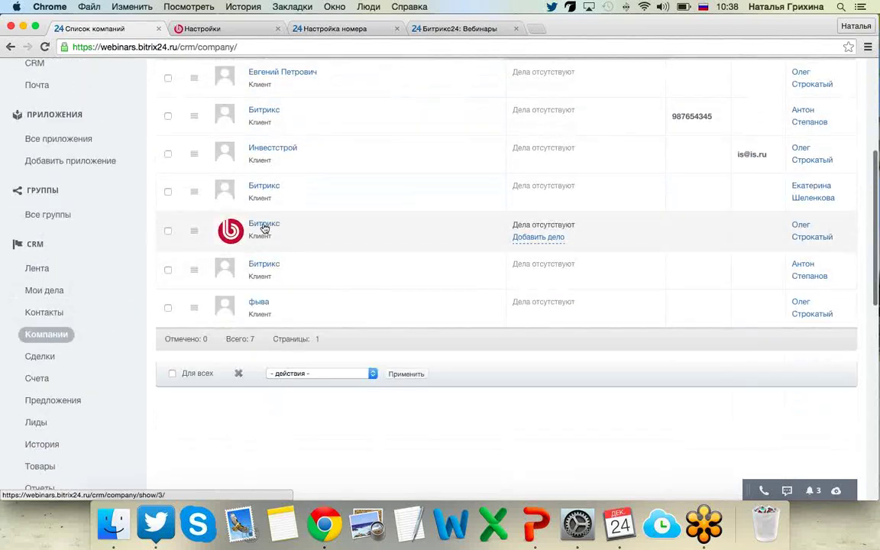
scroll(302, 267, "up", 5)
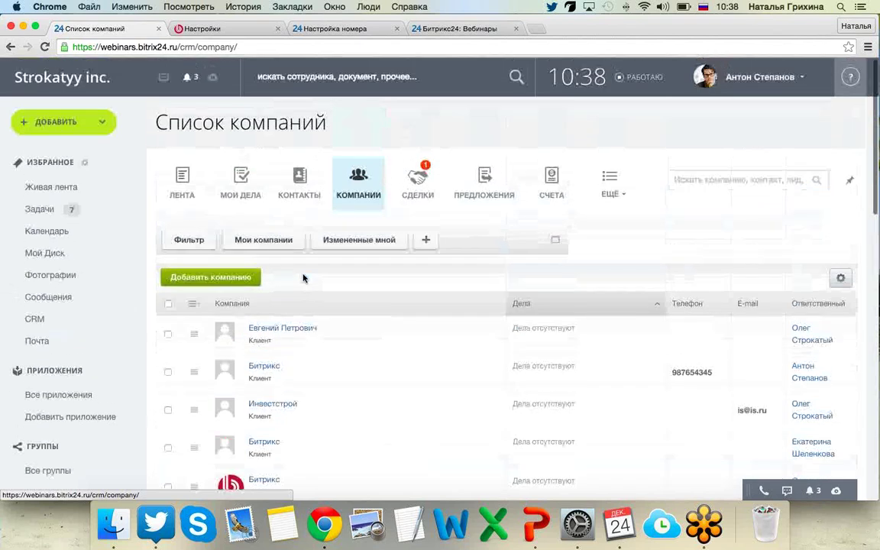
scroll(302, 278, "down", 2)
scroll(275, 284, "down", 1)
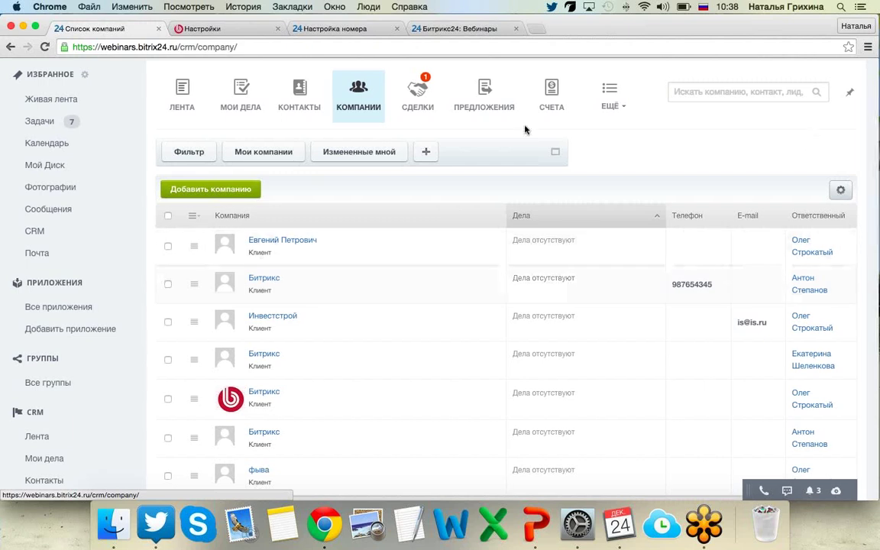
In the deals list, advance the Изготовление call deal to Уточнение информации and open it.
left_click(418, 90)
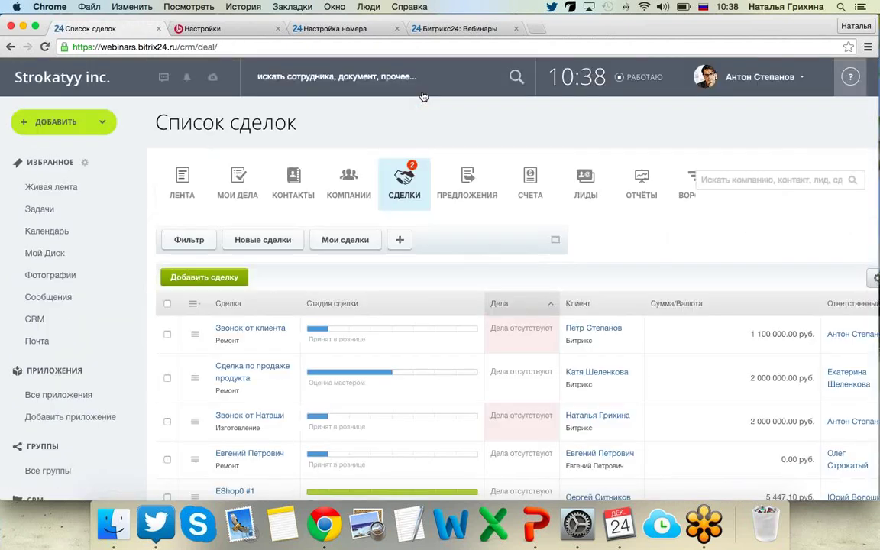
scroll(155, 232, "down", 3)
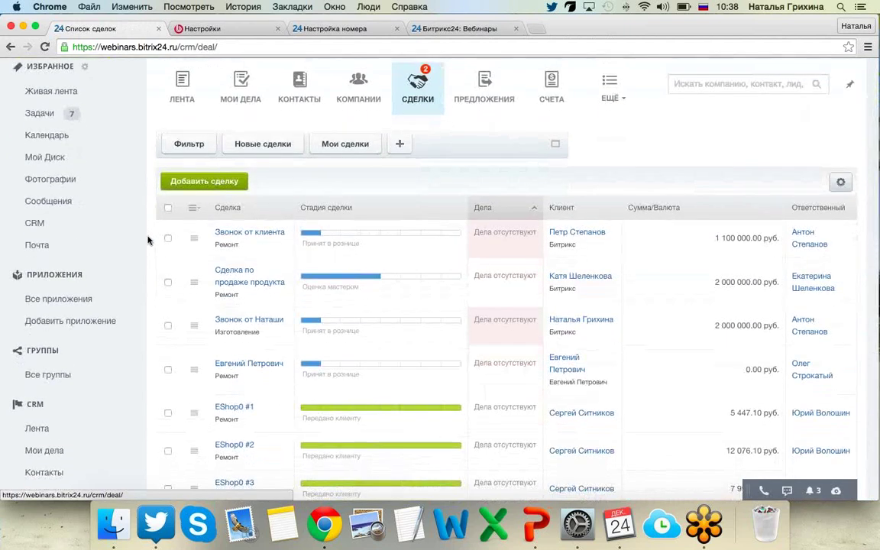
scroll(150, 242, "down", 2)
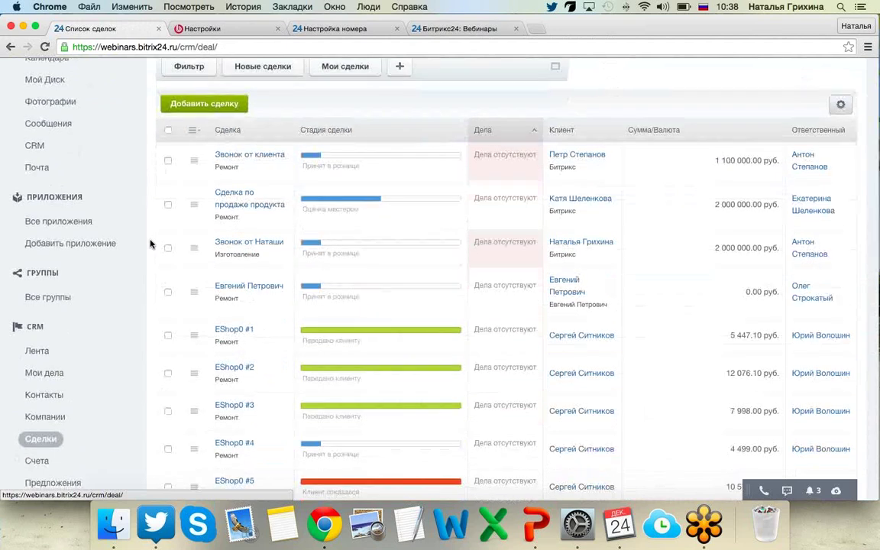
scroll(151, 243, "down", 2)
scroll(151, 243, "up", 2)
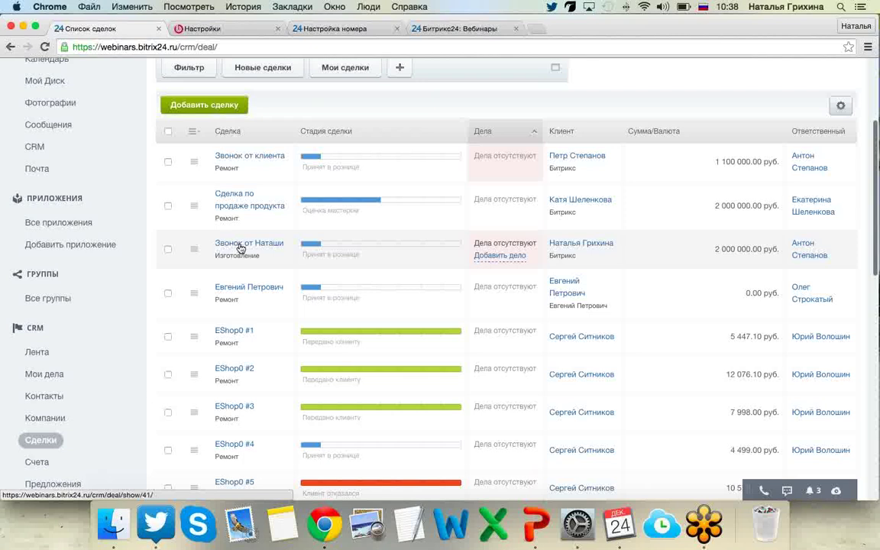
scroll(236, 247, "down", 1)
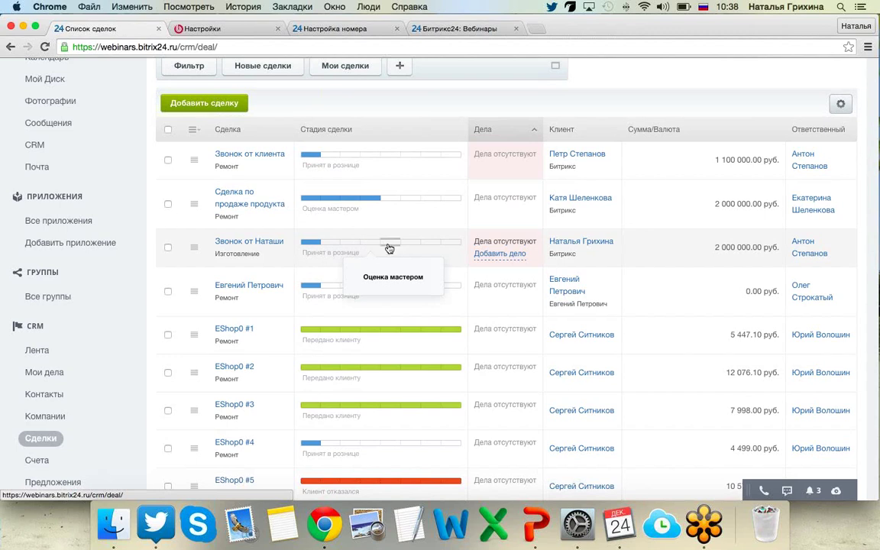
left_click(393, 243)
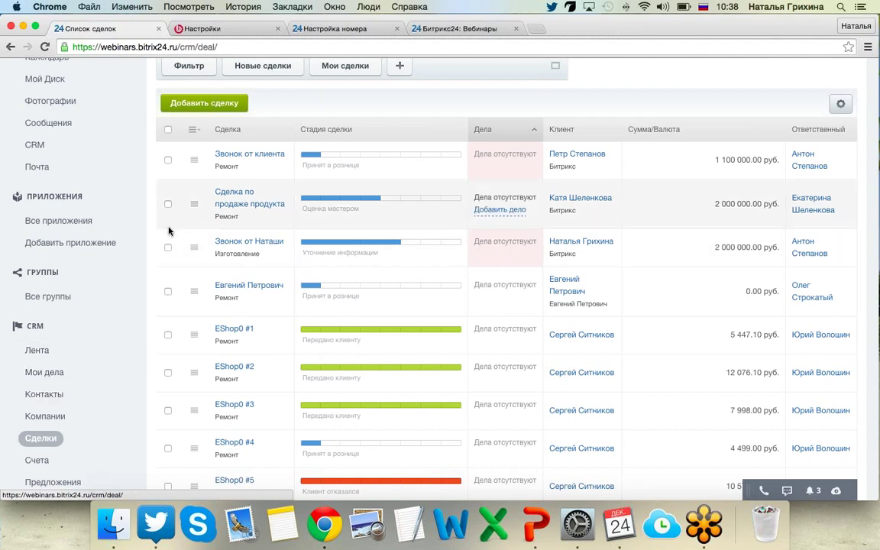
left_click(266, 243)
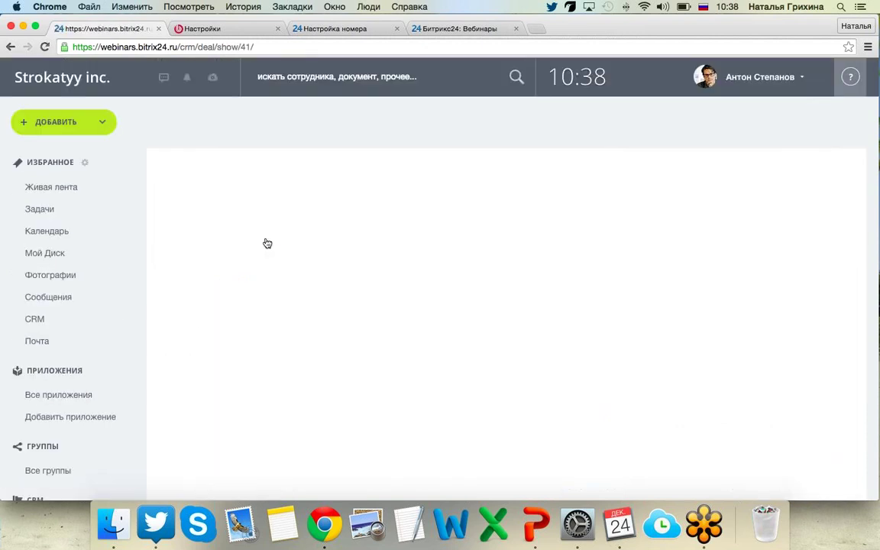
Start a new invoice from the deal's invoices list.
scroll(267, 243, "down", 3)
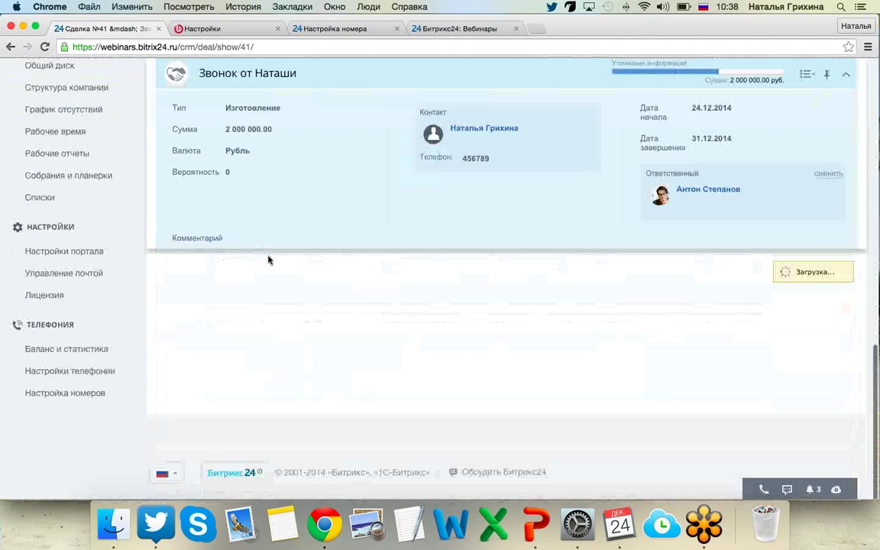
left_click(237, 332)
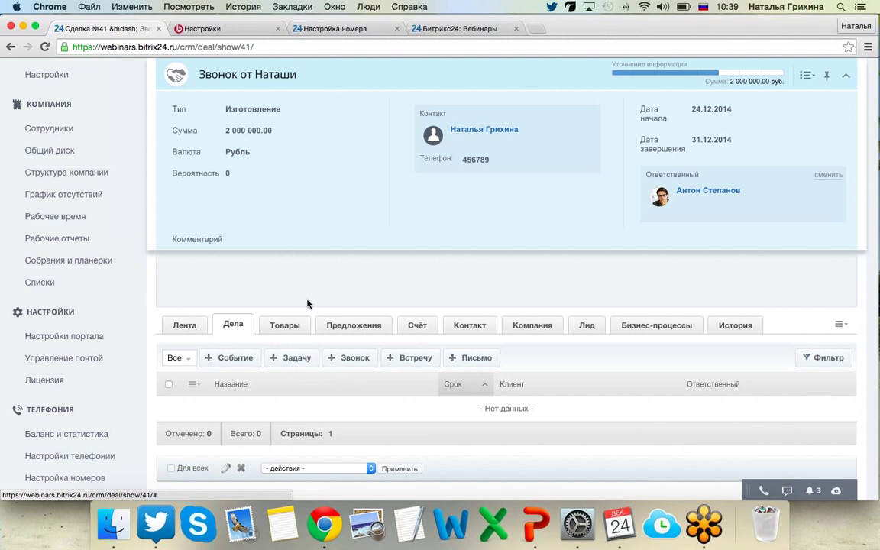
left_click(420, 327)
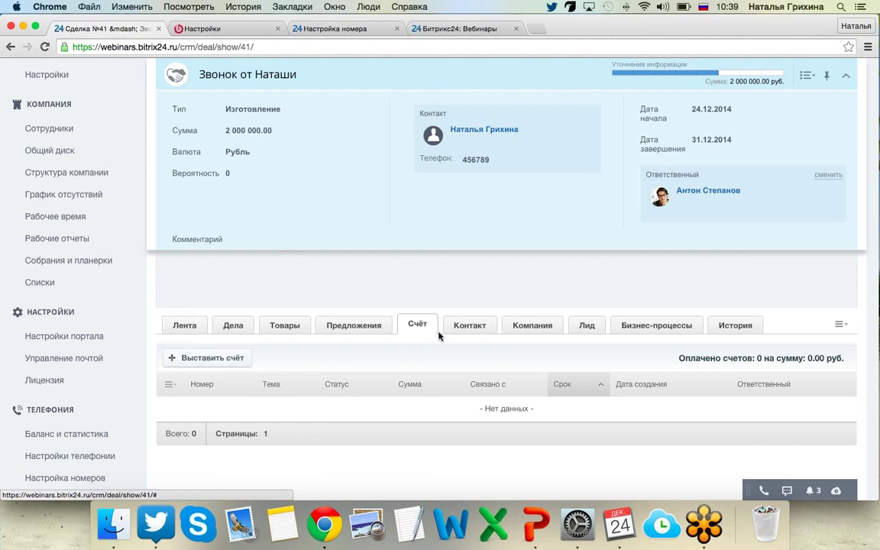
left_click(208, 359)
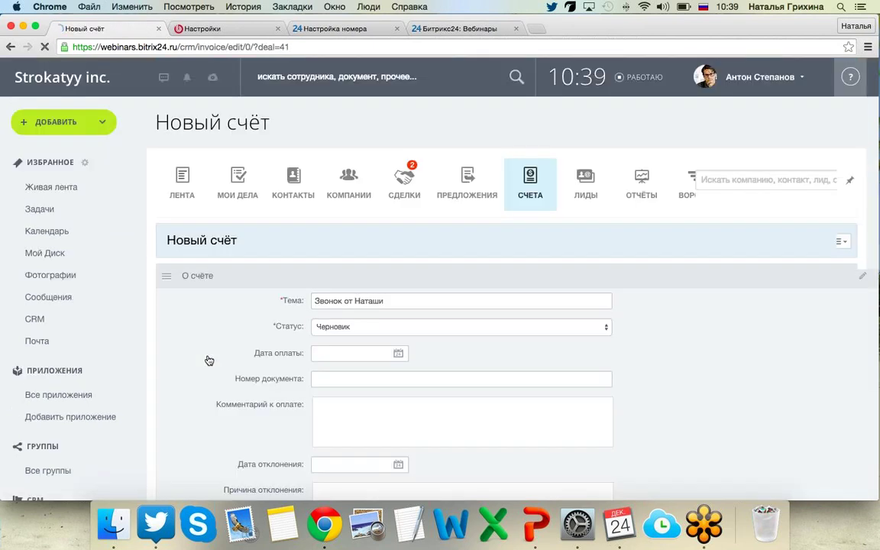
scroll(193, 345, "down", 2)
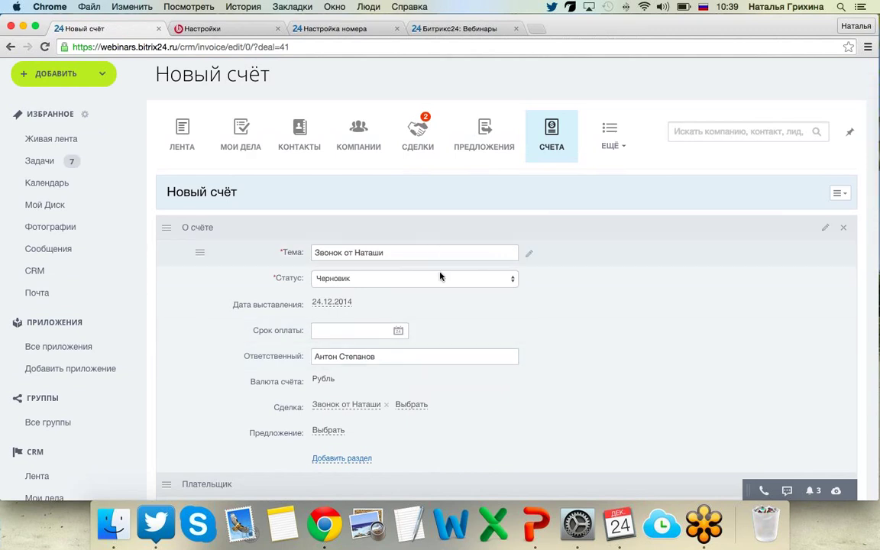
Set invoice status Отправлен клиенту, subject 'Продажа мерседе', and due date 28.12.2014.
left_click(498, 284)
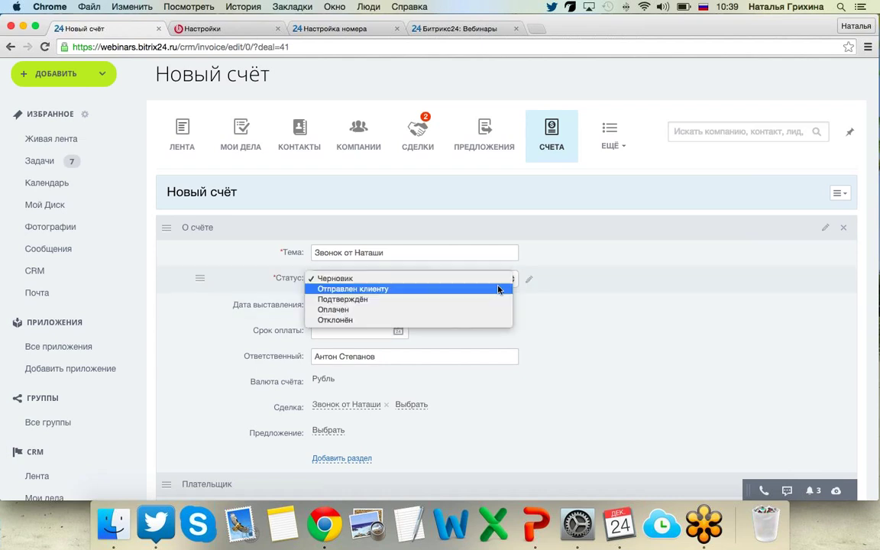
left_click(370, 289)
left_click_drag(416, 254, 236, 255)
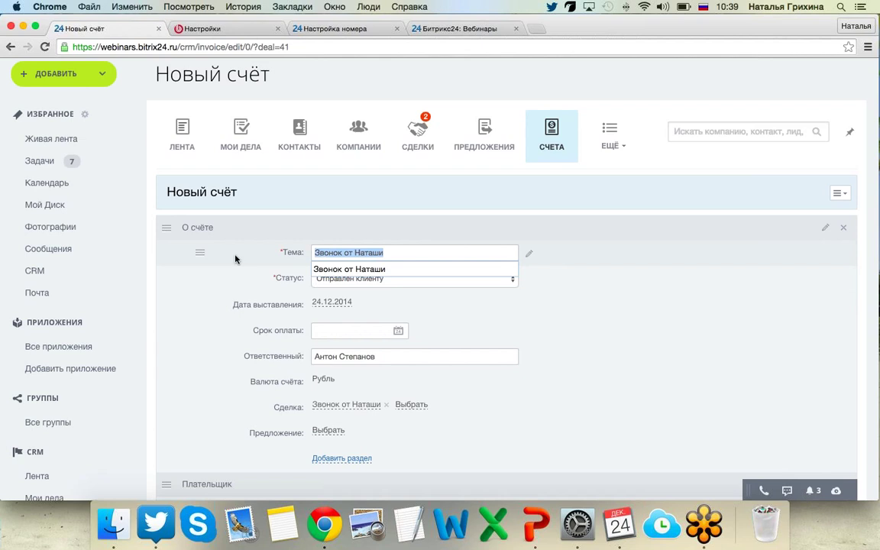
type("ПРода")
key("BackSpace")
key("BackSpace")
key("BackSpace")
key("BackSpace")
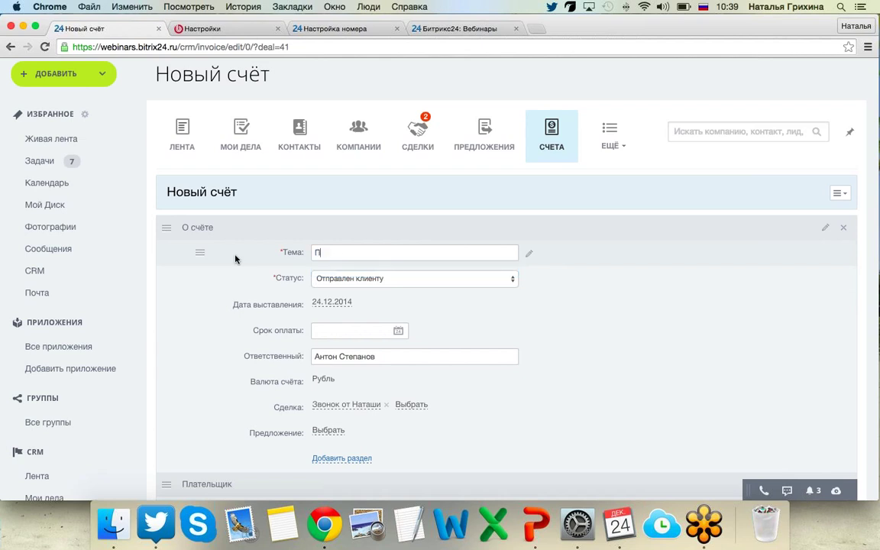
type("родажа мерседеса Наташе")
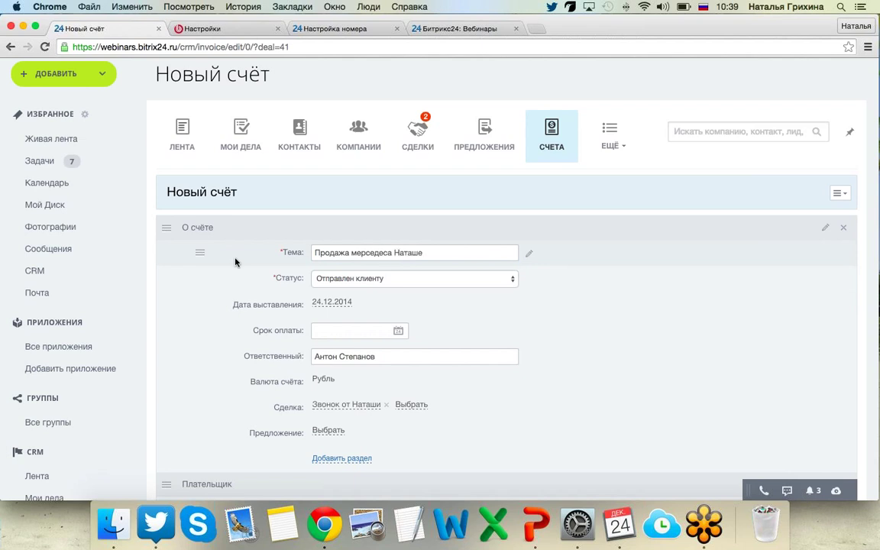
scroll(226, 359, "down", 3)
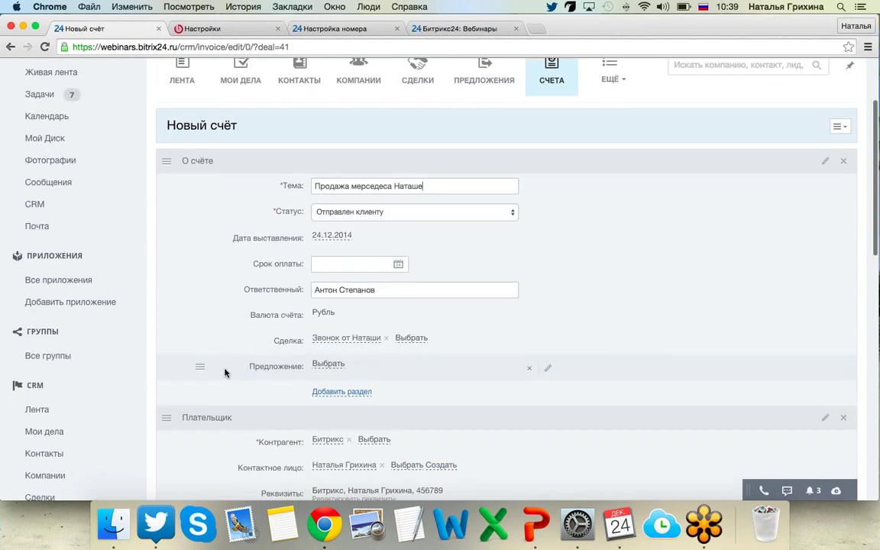
left_click(398, 242)
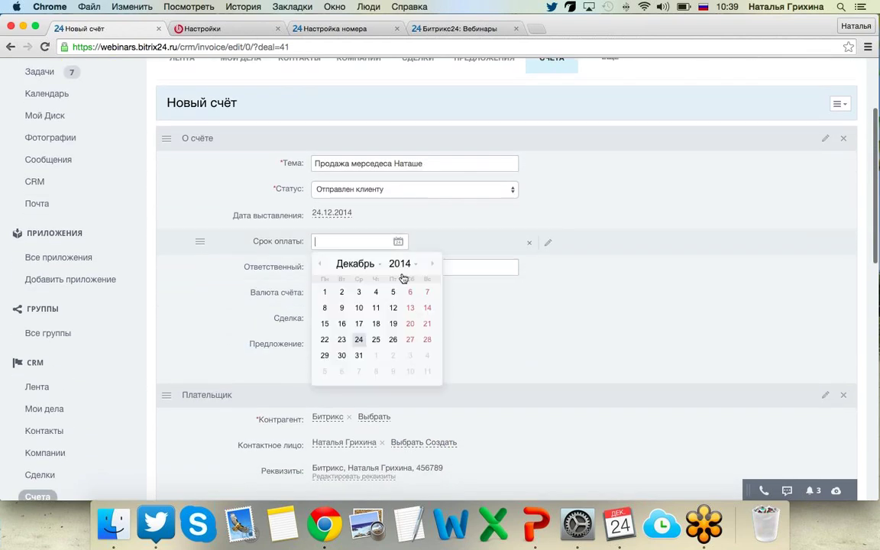
left_click(425, 342)
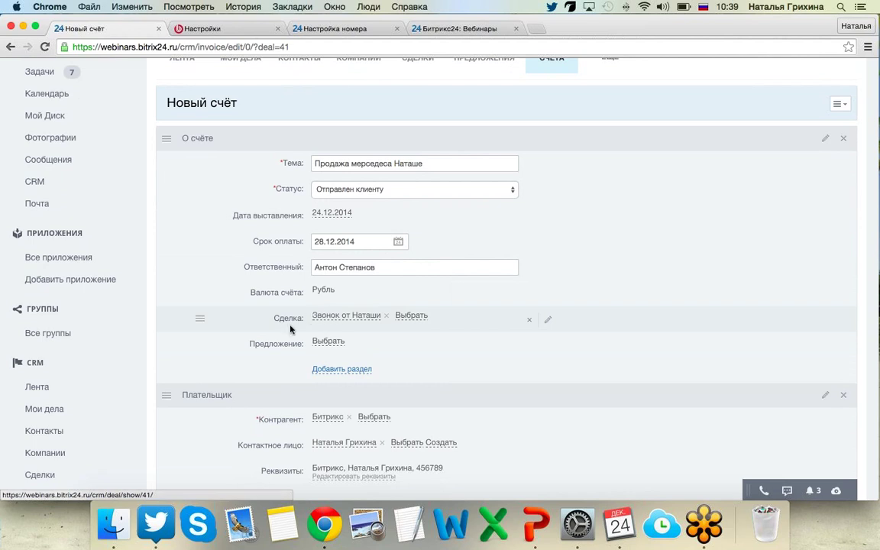
Keep Банковский перевод (Компании) as payment method and save the invoice.
scroll(283, 335, "down", 3)
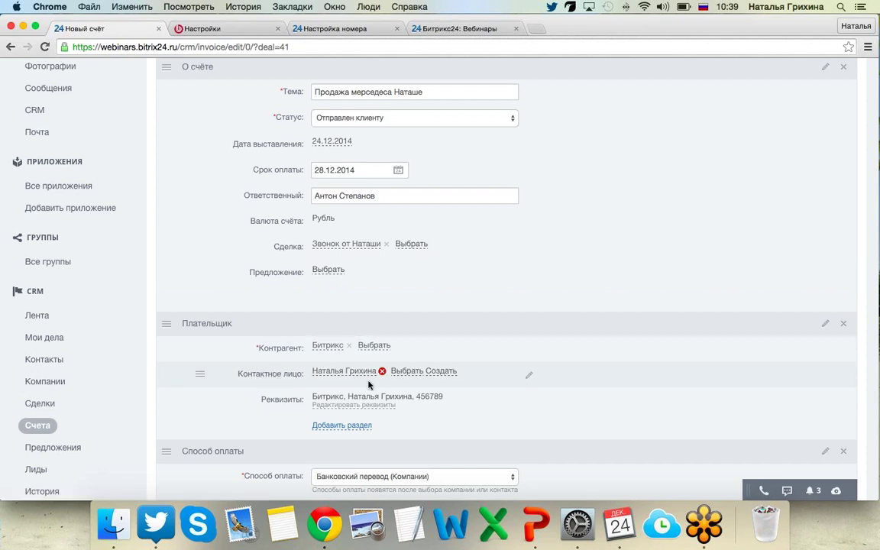
scroll(197, 417, "down", 2)
scroll(197, 418, "down", 1)
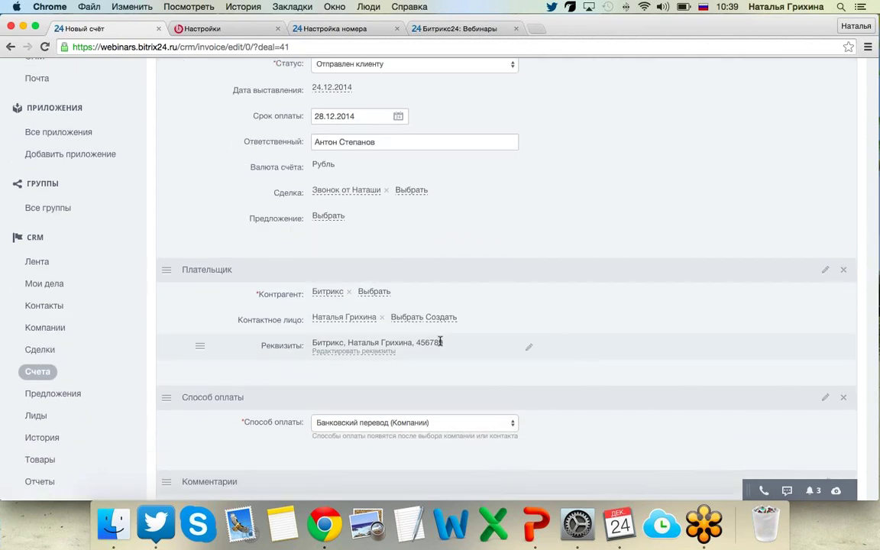
scroll(166, 380, "down", 3)
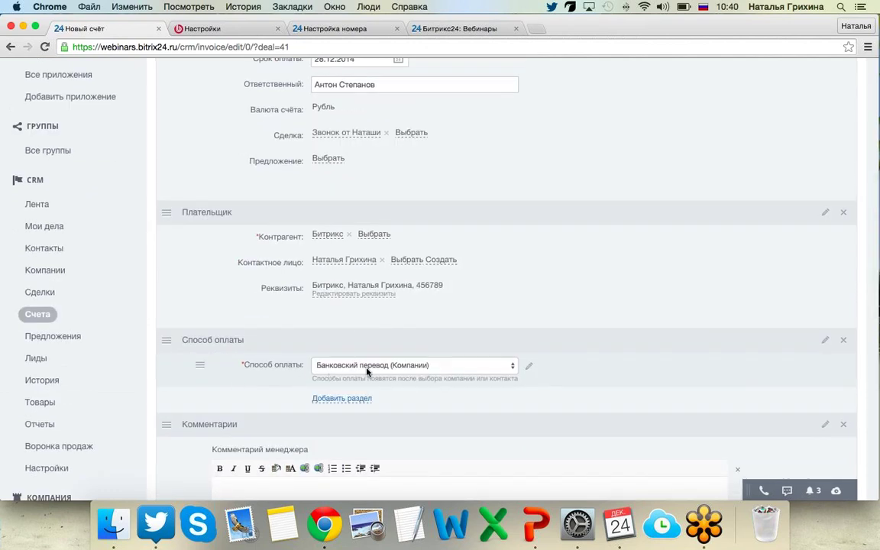
left_click(412, 369)
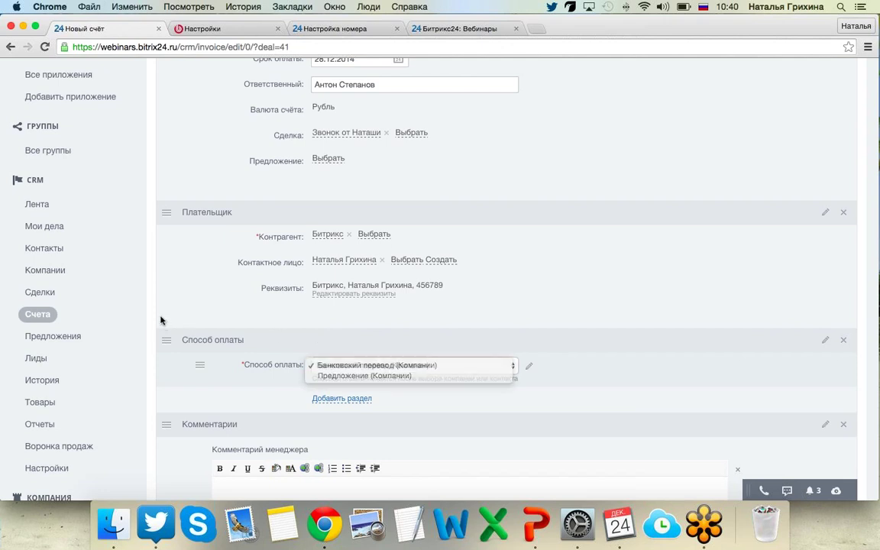
left_click(143, 348)
scroll(144, 347, "down", 5)
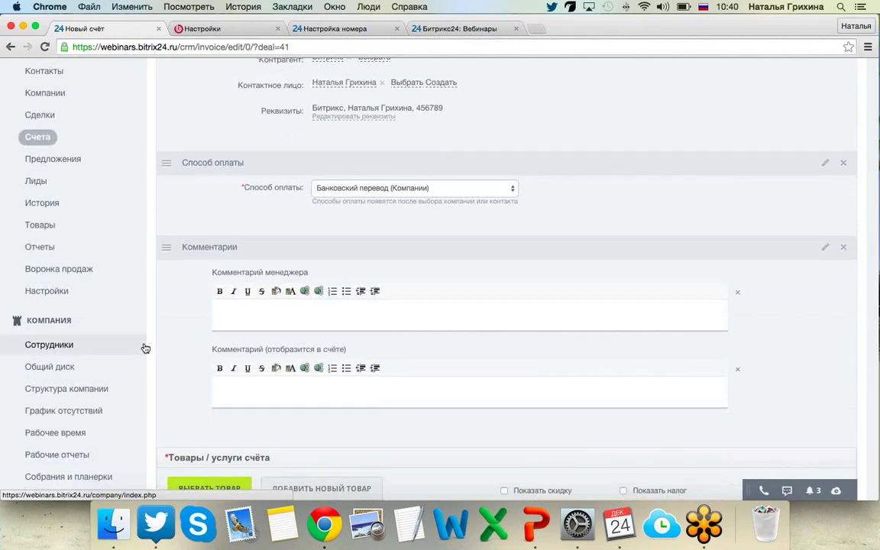
scroll(144, 348, "down", 4)
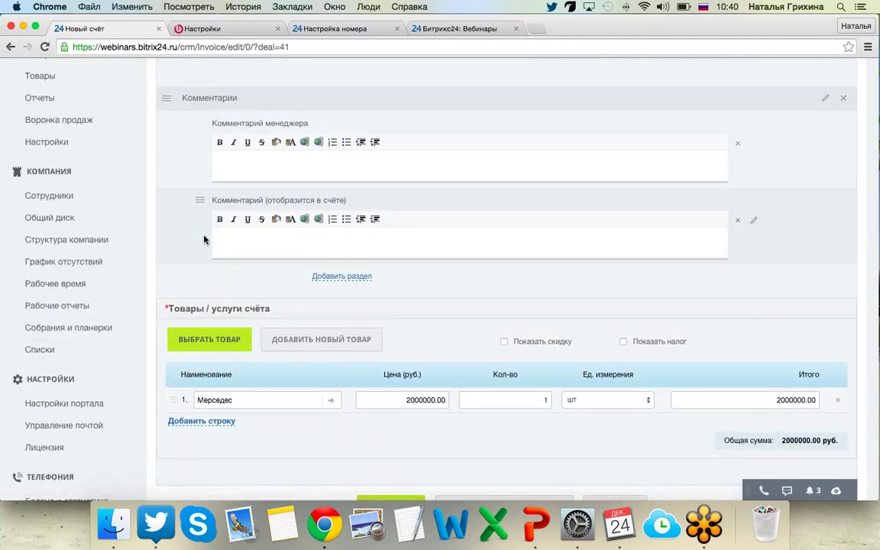
scroll(200, 246, "down", 4)
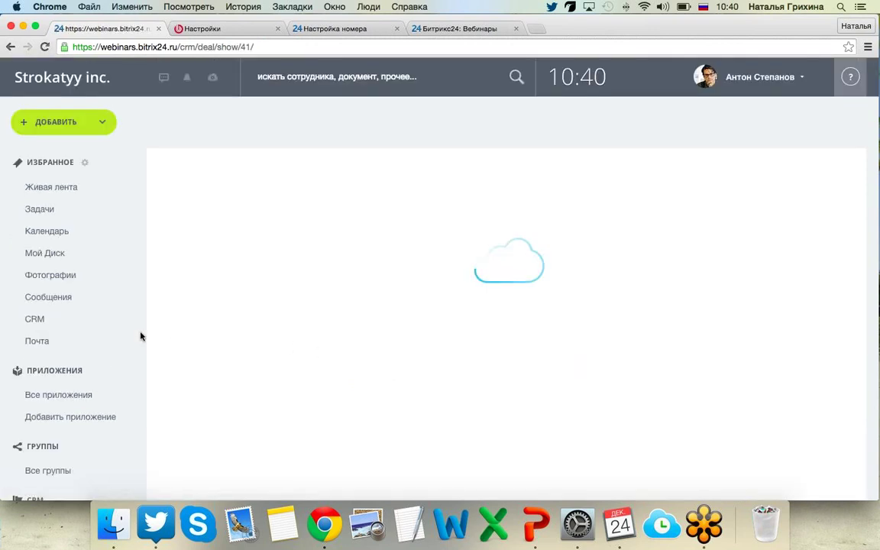
Open invoice 9 from the deal's Счёт tab and download it as a PDF.
scroll(183, 336, "down", 5)
scroll(193, 362, "down", 5)
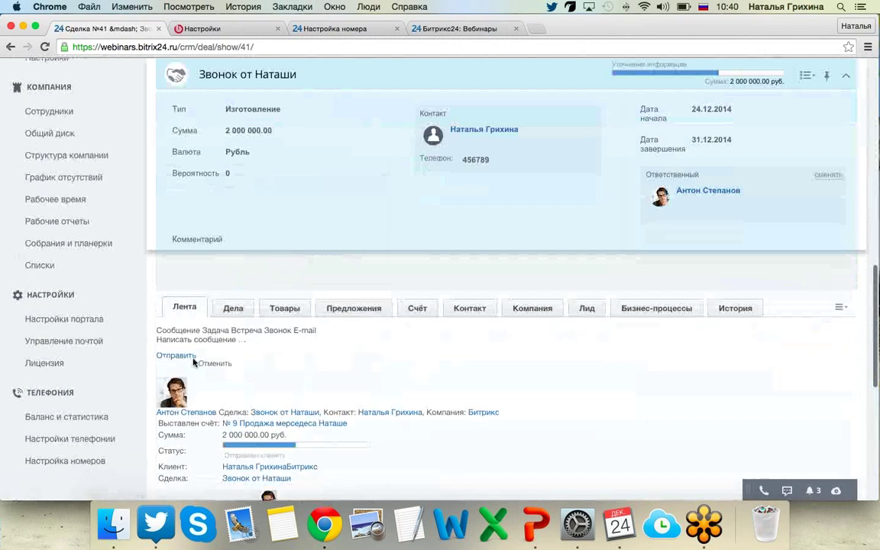
left_click(419, 334)
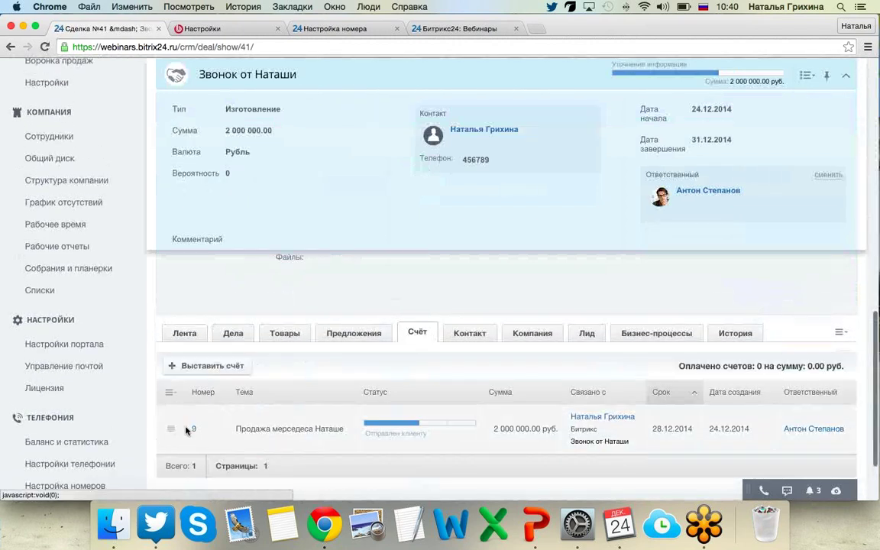
left_click(194, 430)
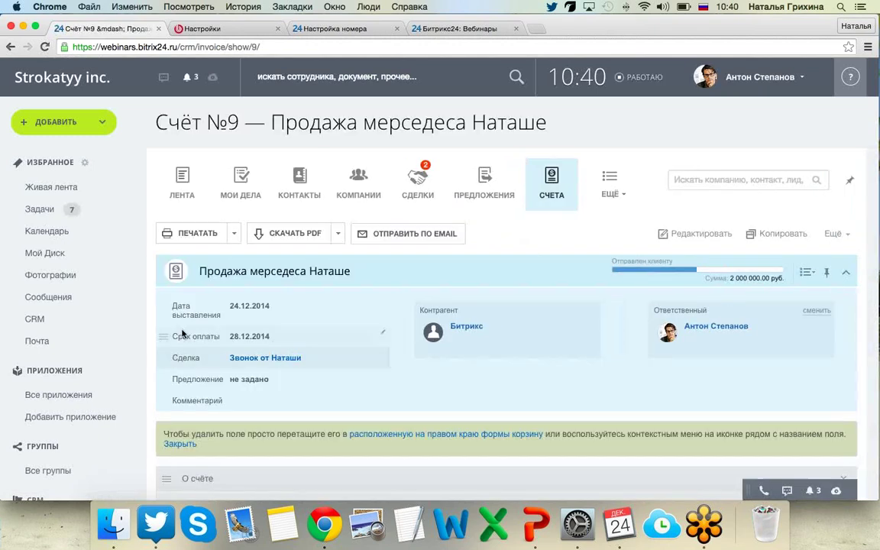
left_click(235, 234)
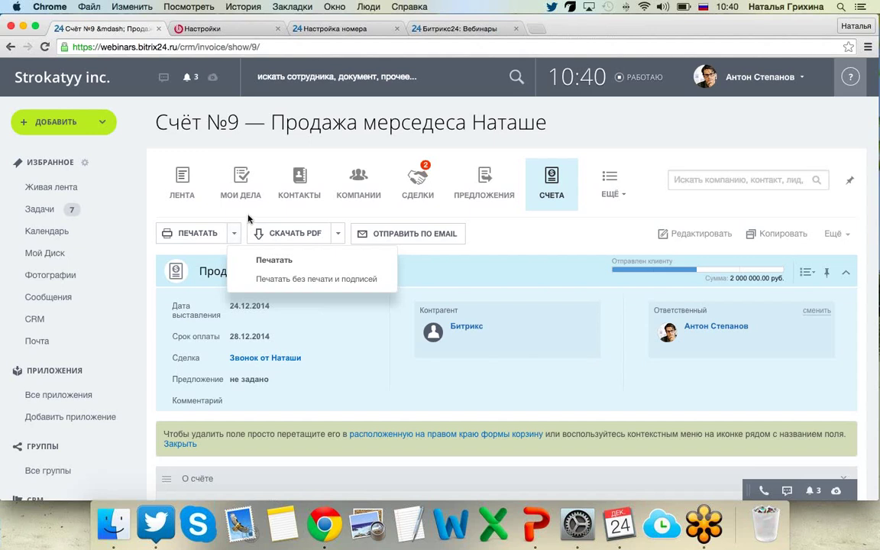
left_click(248, 219)
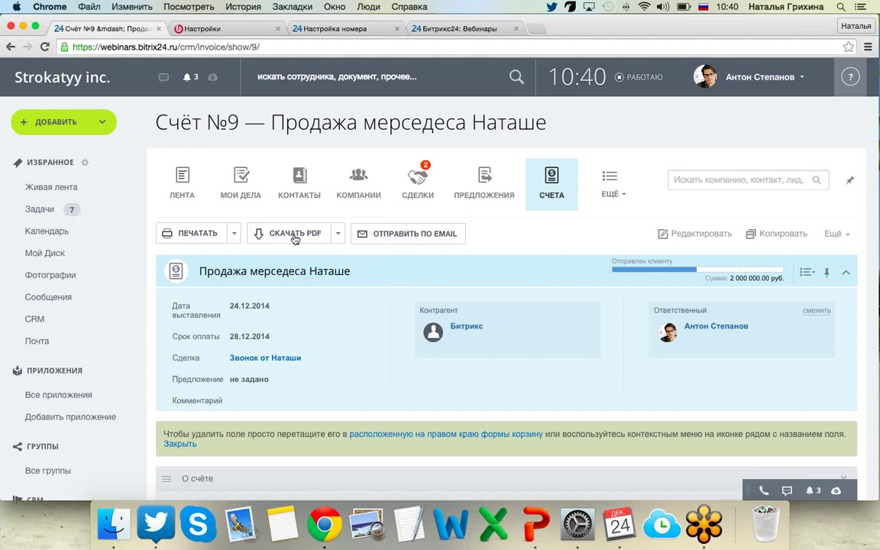
left_click(338, 234)
left_click(288, 234)
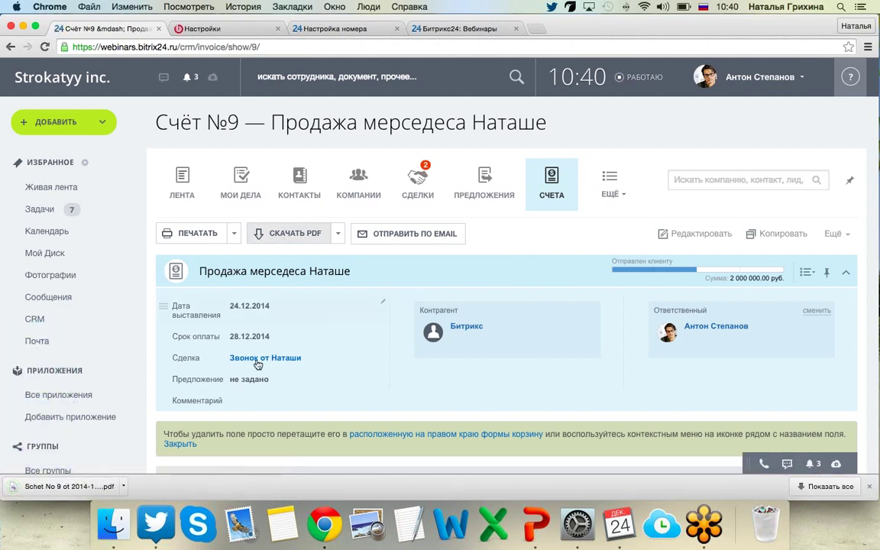
left_click(88, 487)
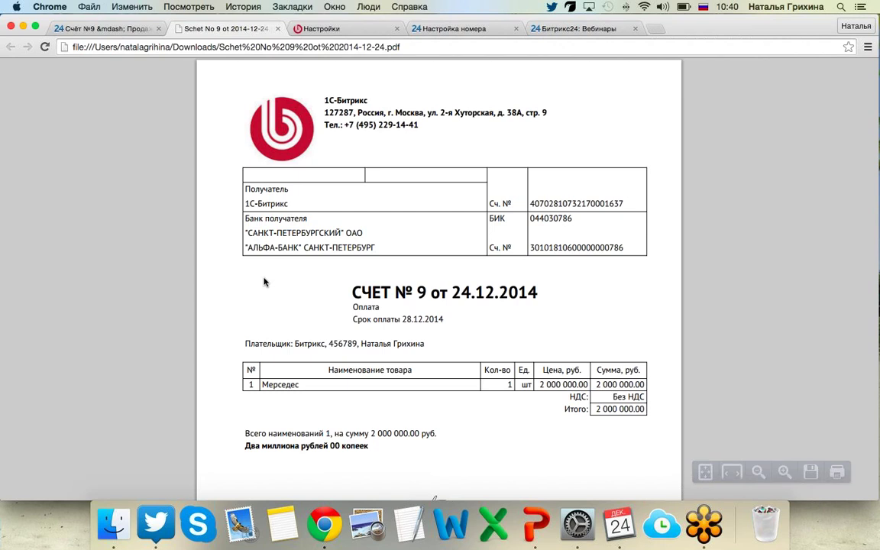
scroll(365, 291, "down", 3)
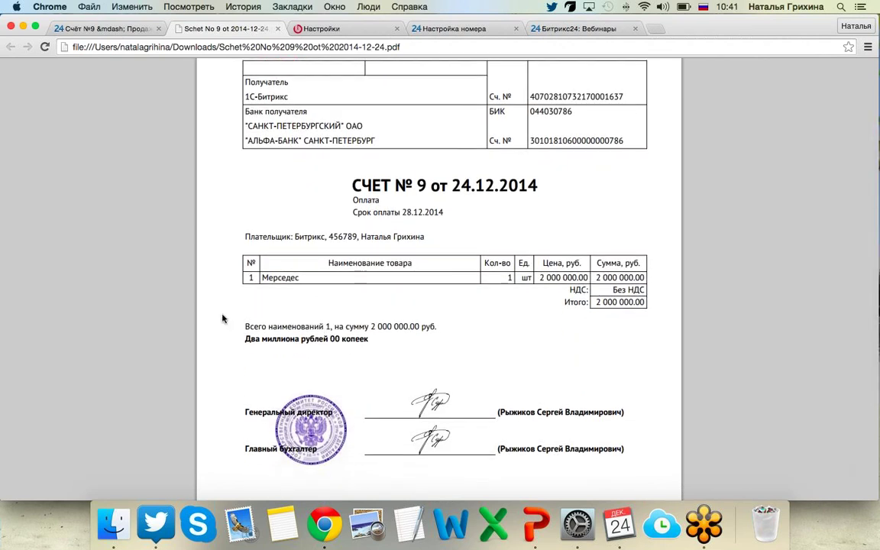
scroll(222, 319, "down", 1)
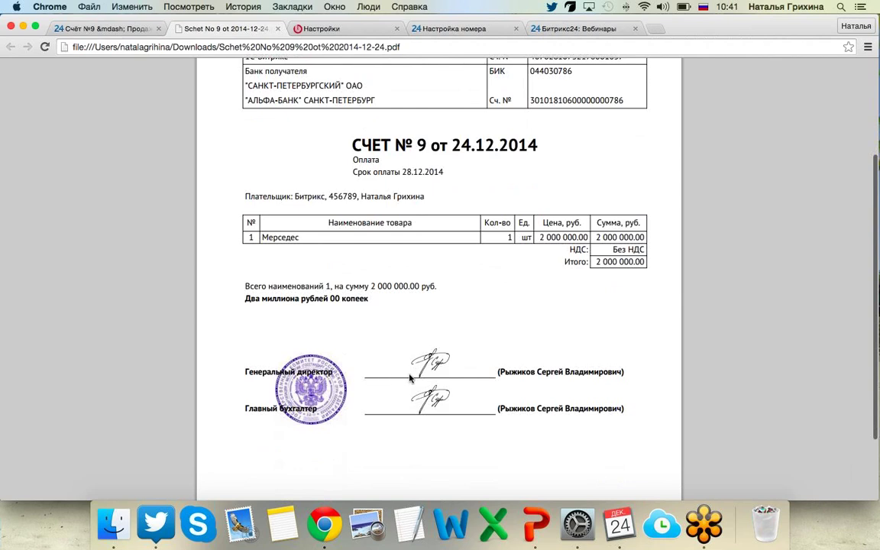
scroll(409, 377, "down", 1)
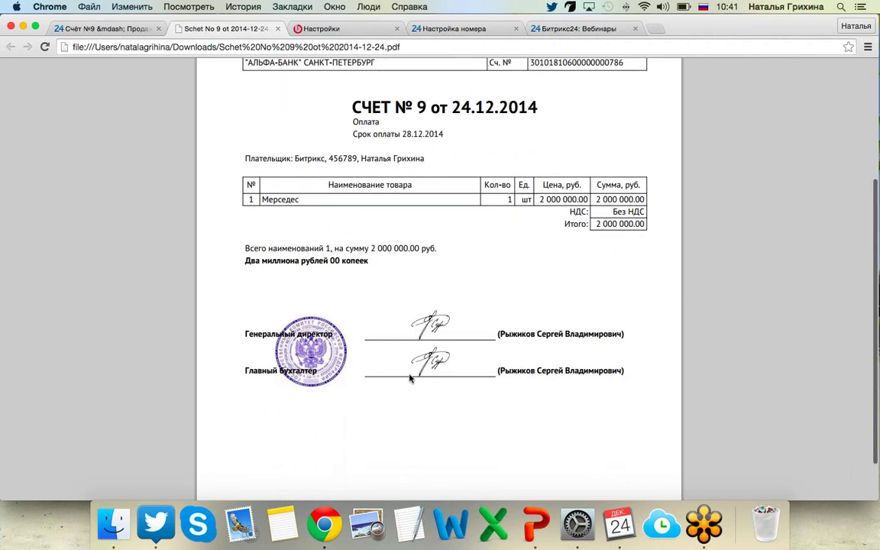
scroll(409, 377, "down", 2)
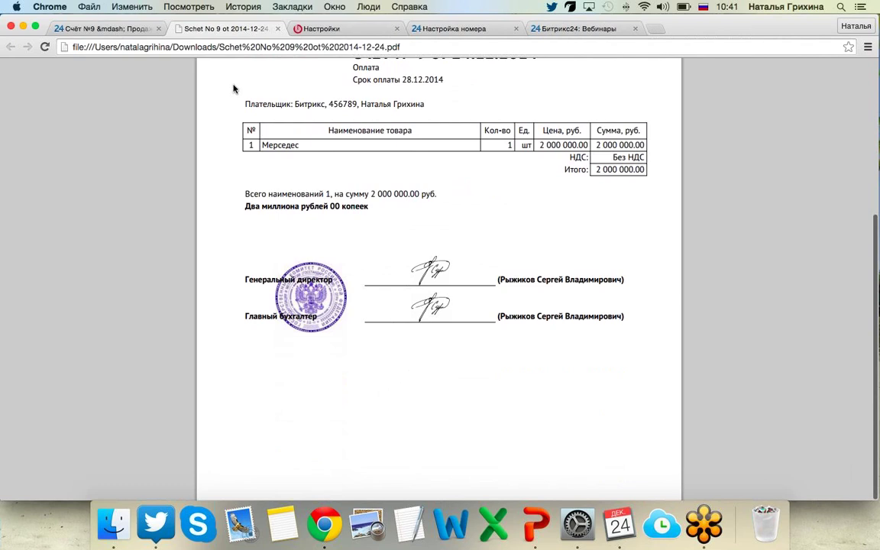
left_click(278, 29)
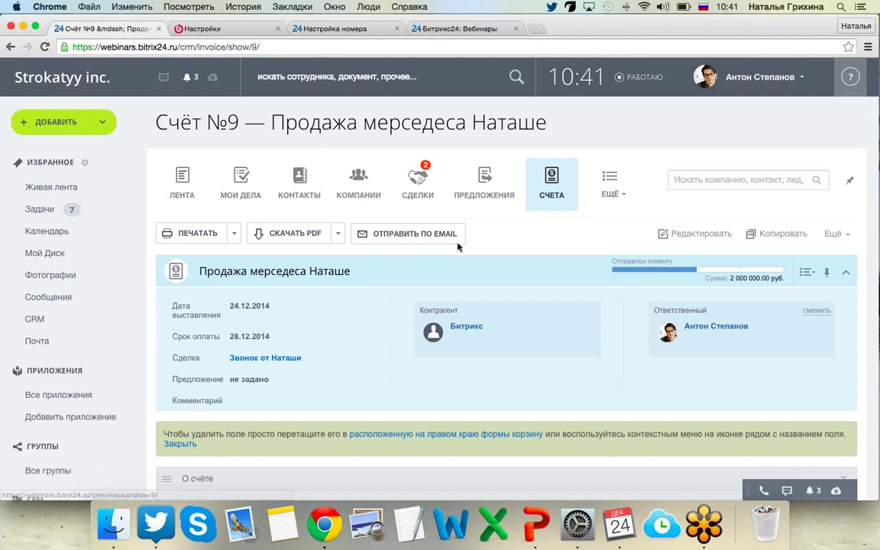
scroll(466, 245, "down", 2)
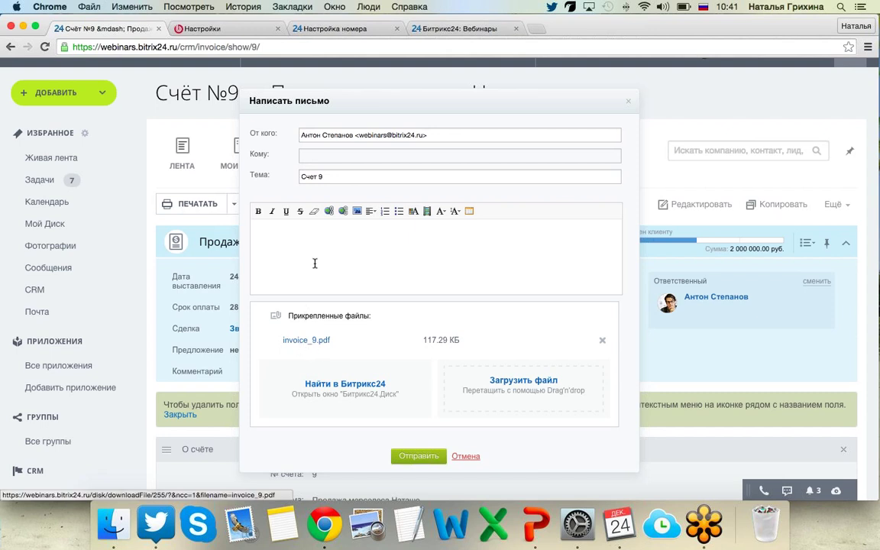
type("кенгш")
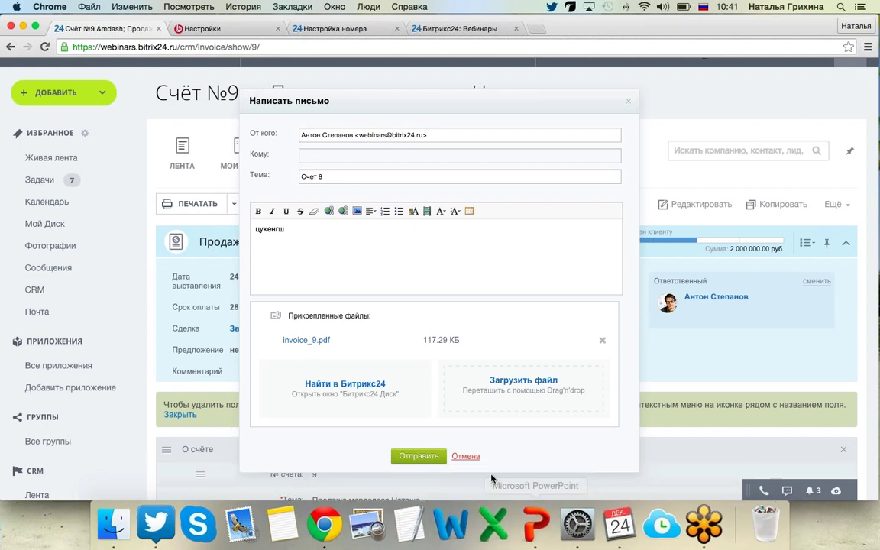
left_click(474, 457)
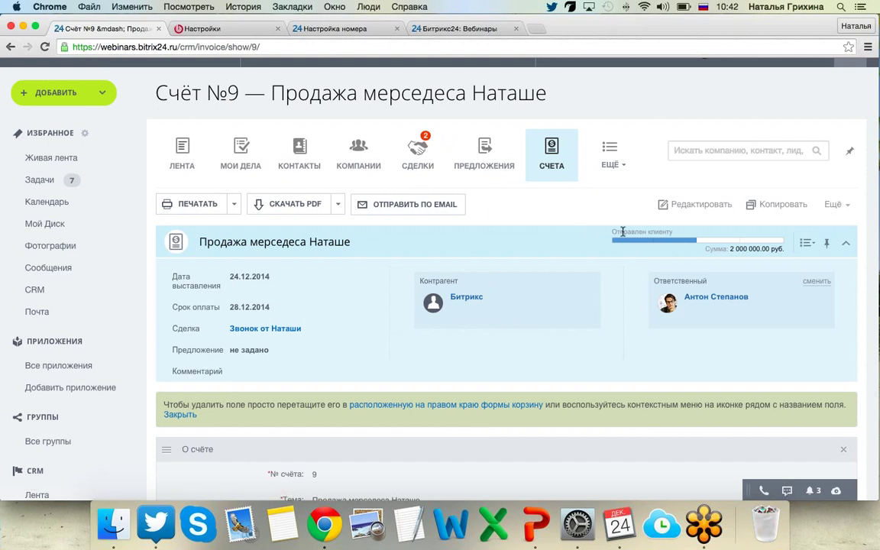
Close invoice №9 as Оплачен with a payment document number and the comment 'ура'.
left_click(764, 243)
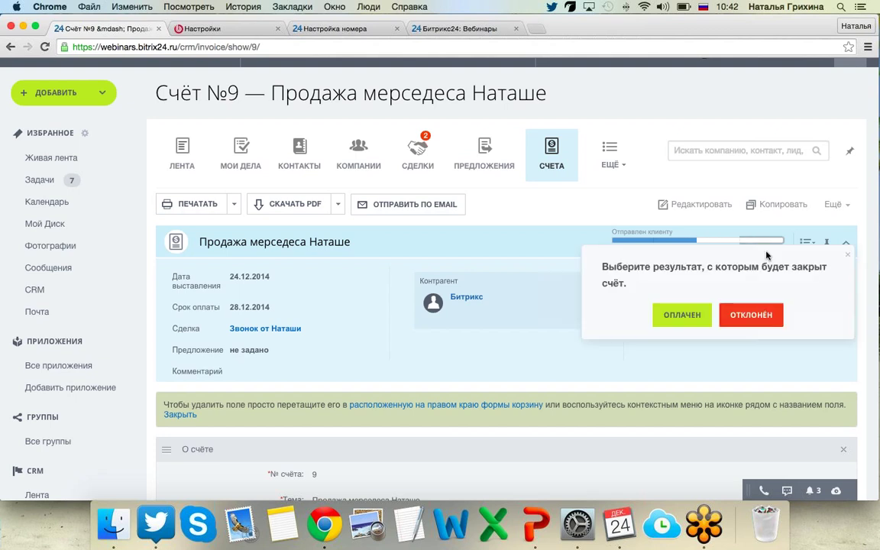
left_click(676, 319)
left_click(724, 304)
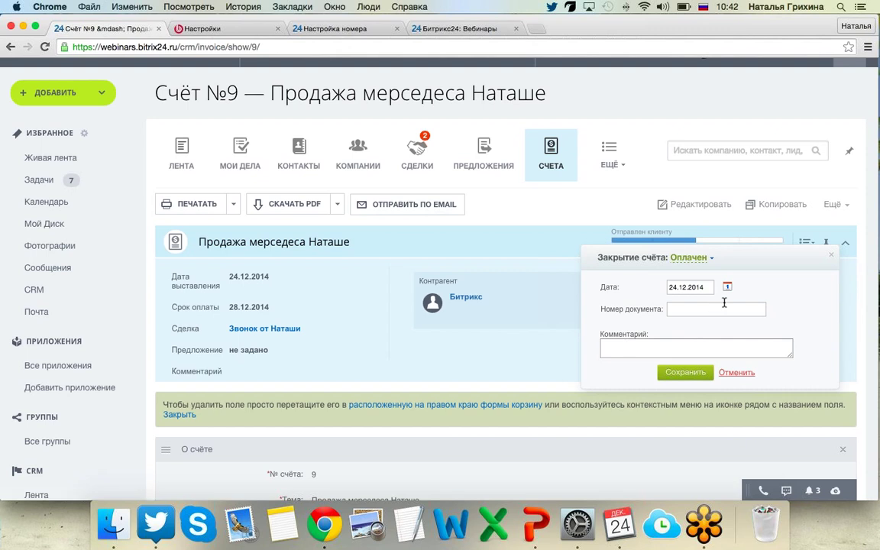
type("098765434567")
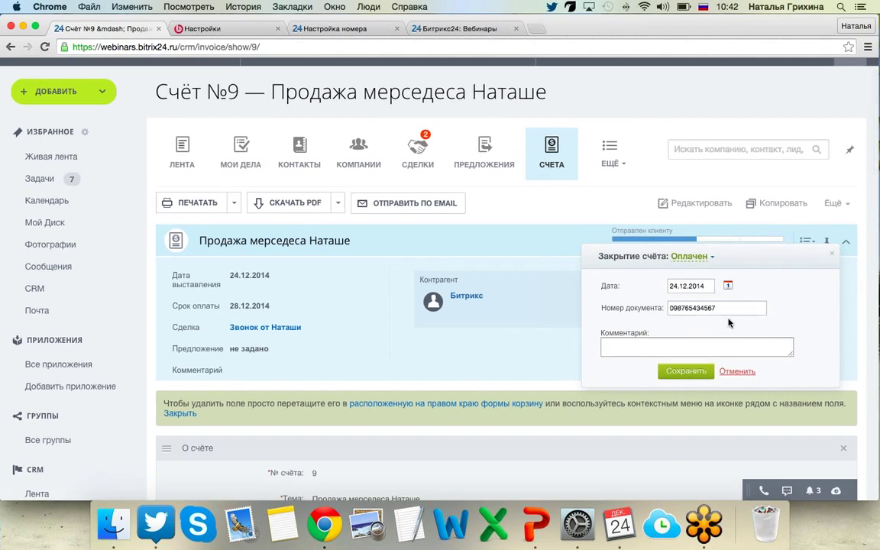
left_click(697, 342)
type("ура!")
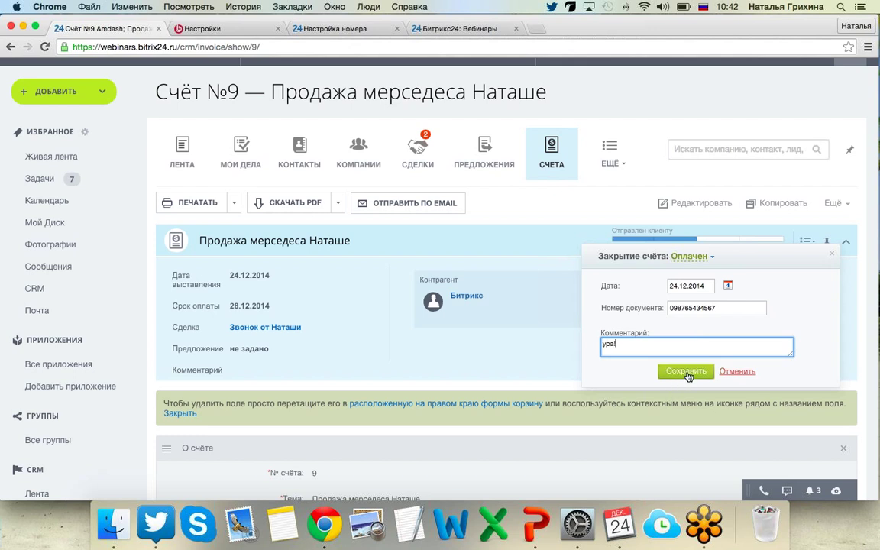
left_click(685, 371)
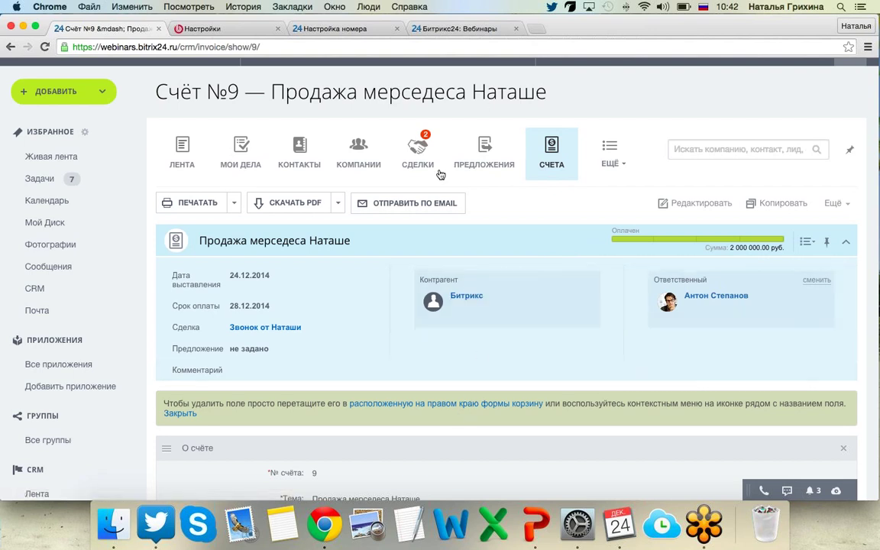
scroll(418, 156, "down", 1)
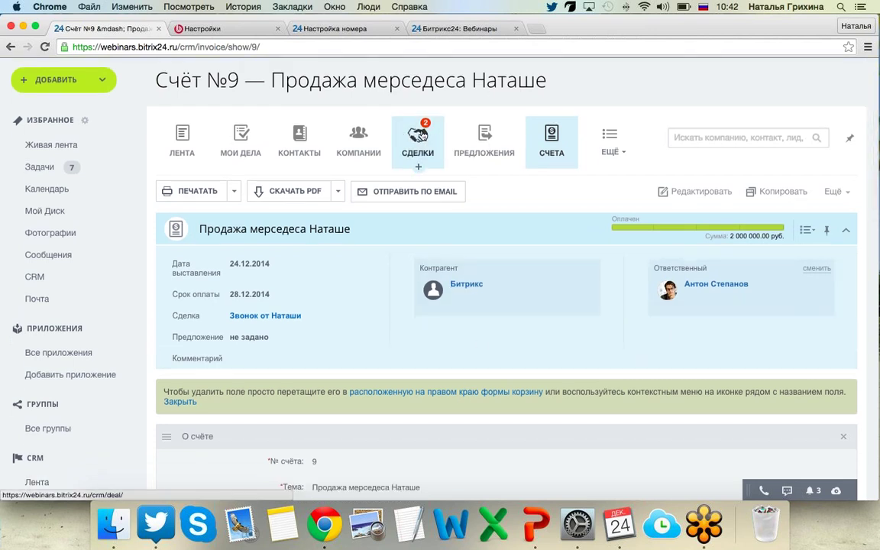
Open deal №41 'Звонок от Наташи' from the deals list and show its Предложения tab.
left_click(417, 137)
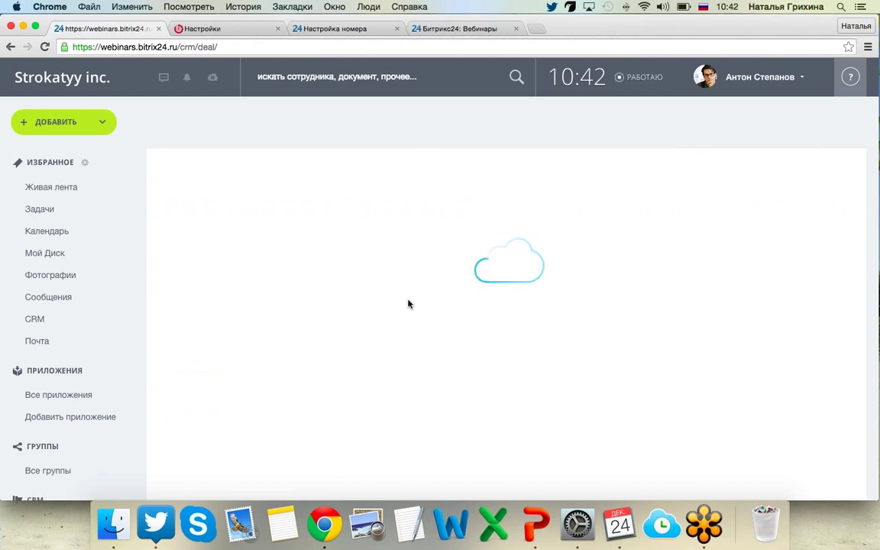
scroll(328, 355, "down", 5)
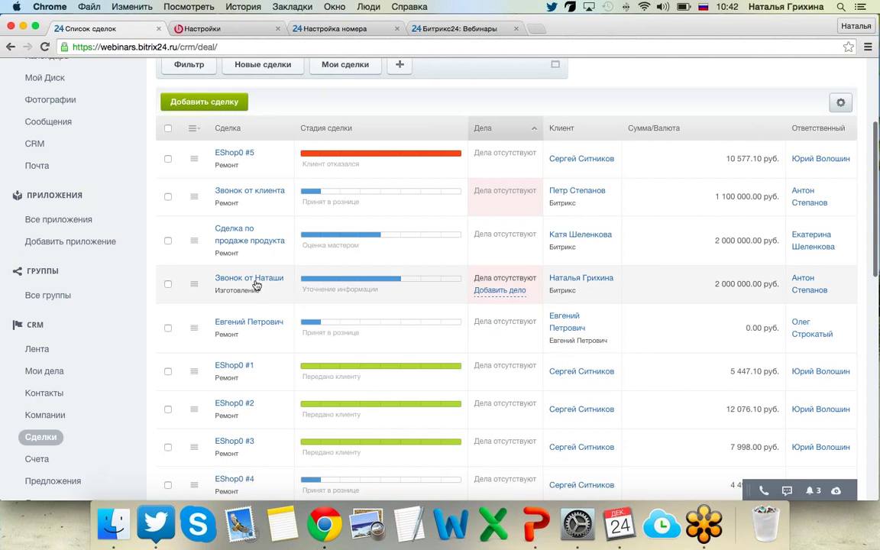
left_click(255, 283)
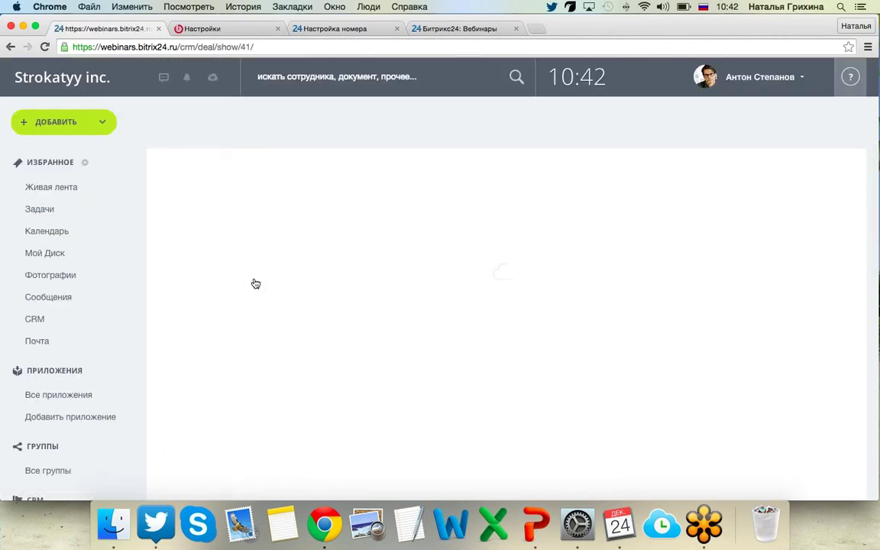
scroll(255, 283, "down", 5)
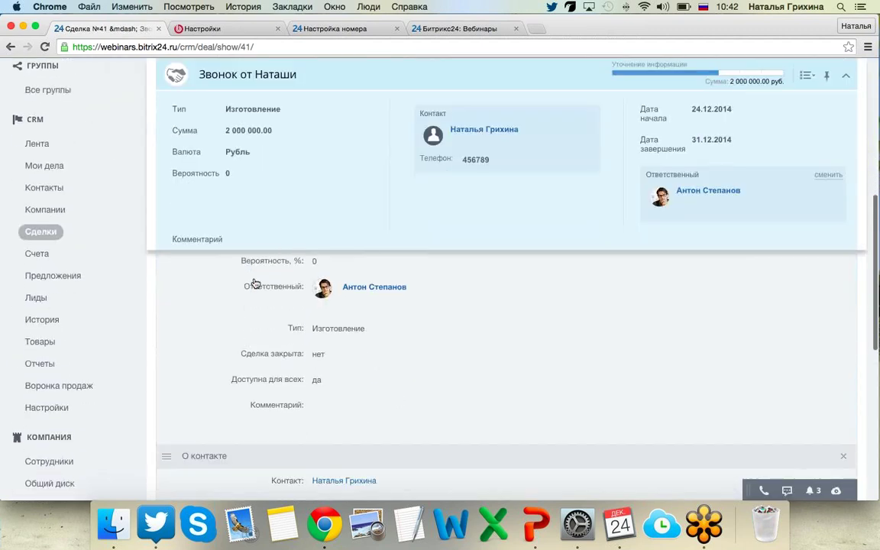
scroll(255, 284, "down", 5)
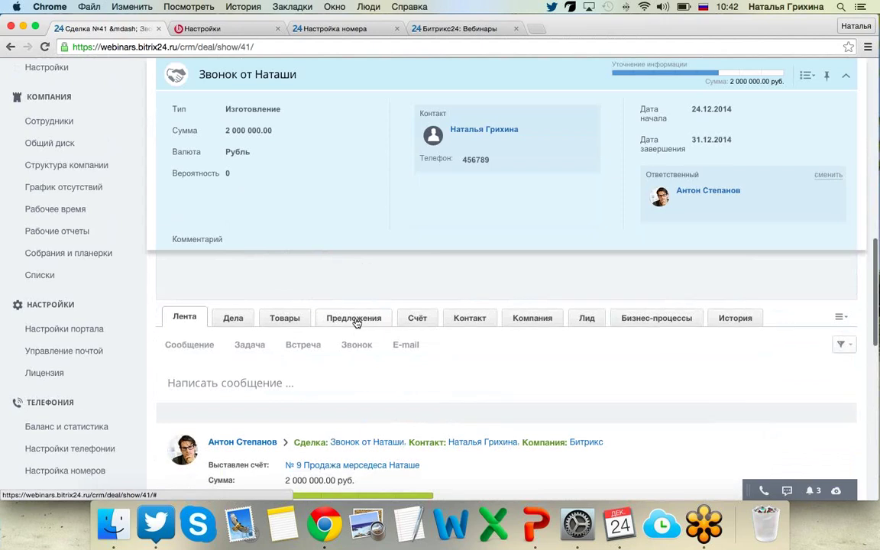
left_click(355, 320)
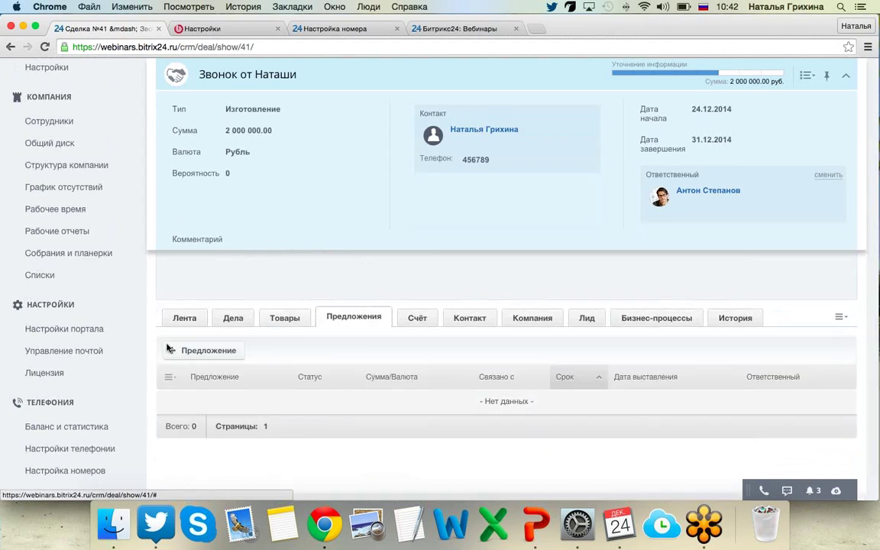
Start a new proposal for the deal with the subject 'Мерседес для Наташи'.
left_click(203, 350)
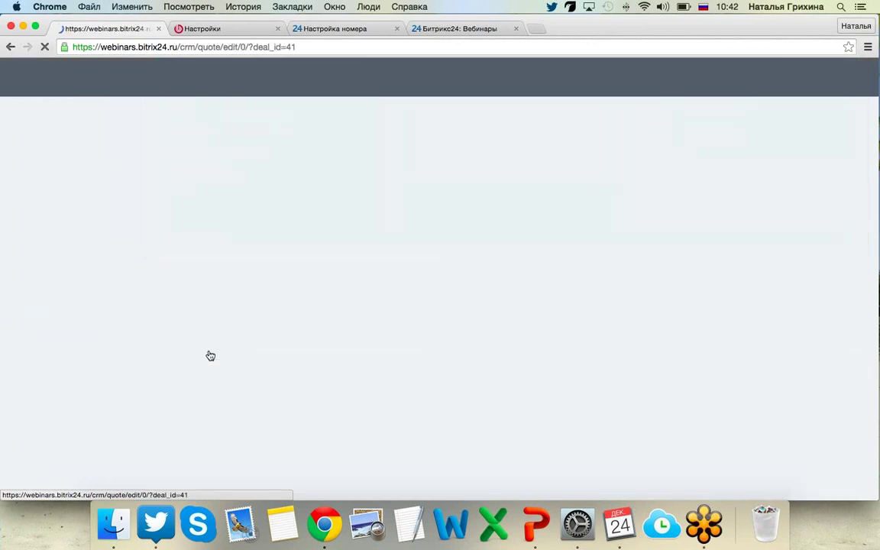
scroll(406, 246, "down", 2)
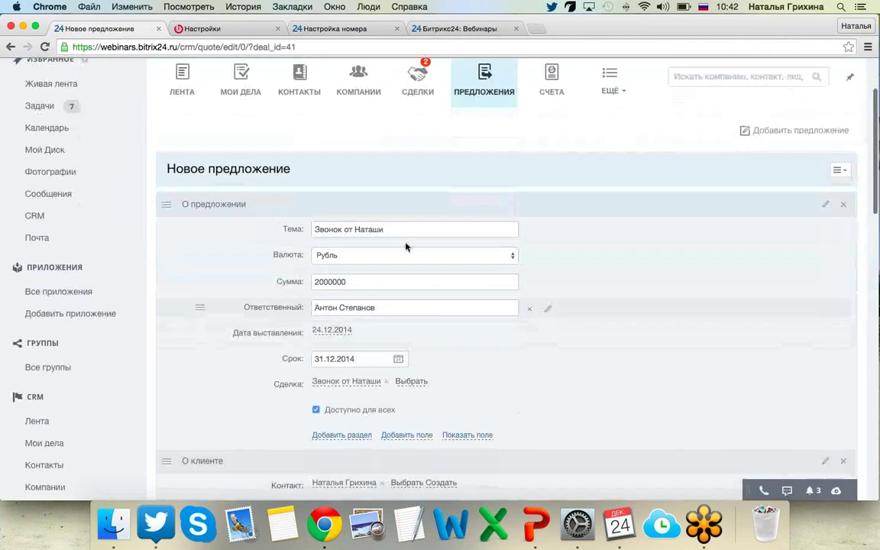
left_click_drag(427, 230, 303, 232)
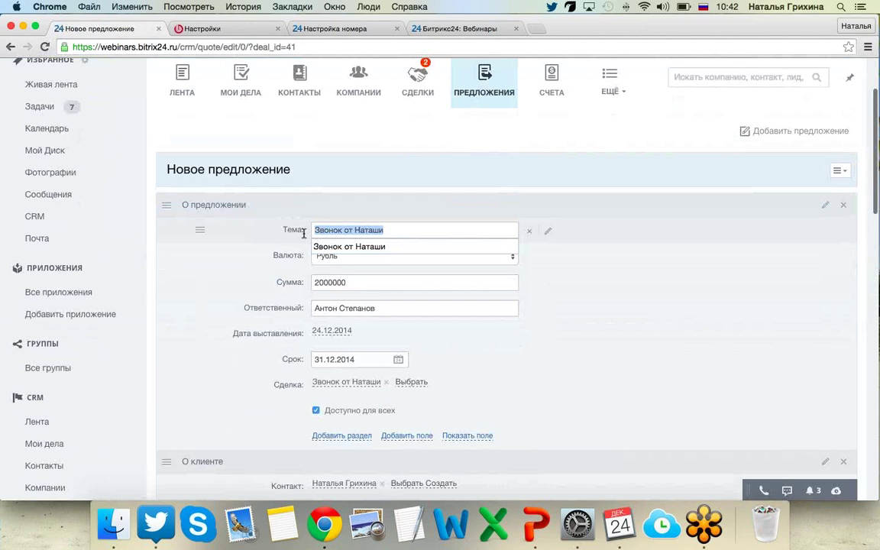
type("Мерседес ")
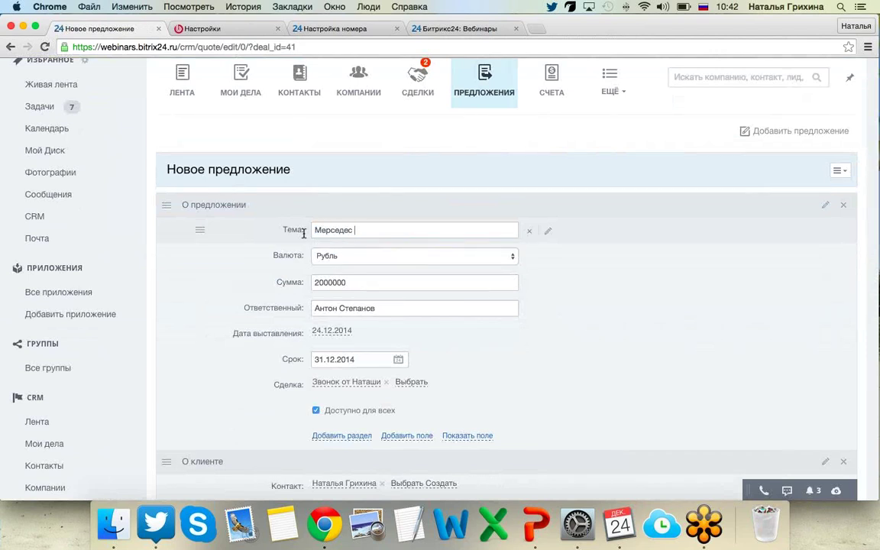
type("для Наташи")
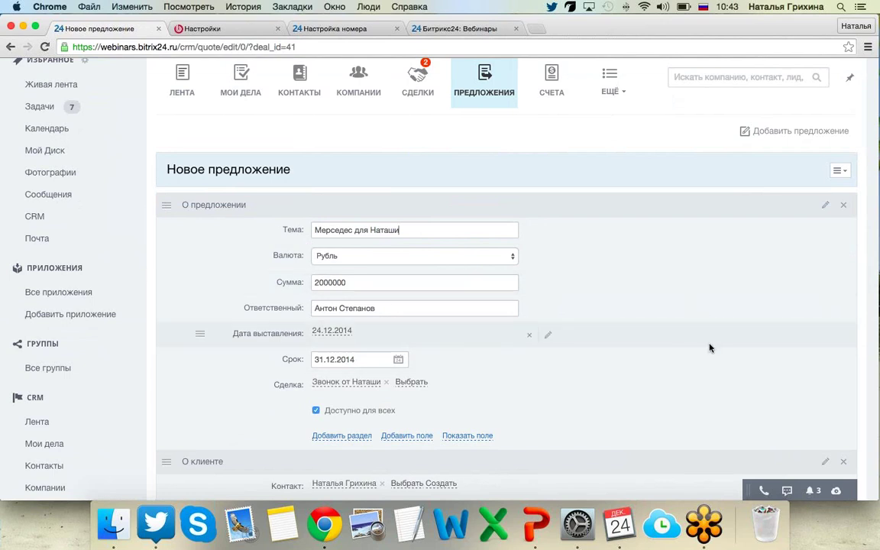
scroll(708, 348, "down", 8)
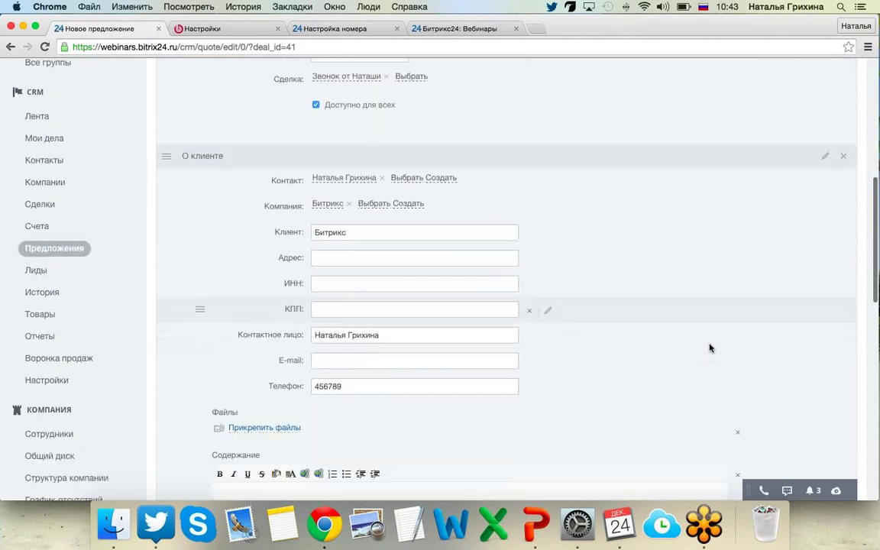
scroll(709, 348, "down", 2)
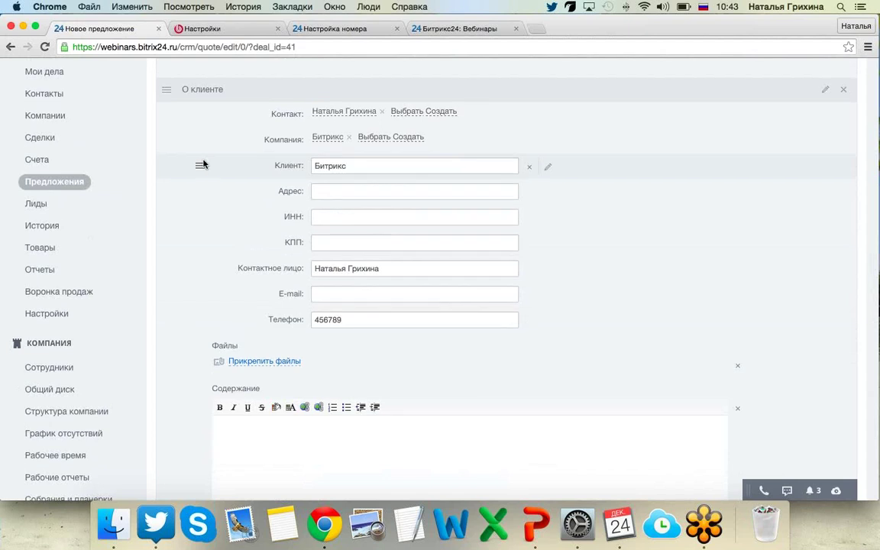
scroll(203, 165, "up", 2)
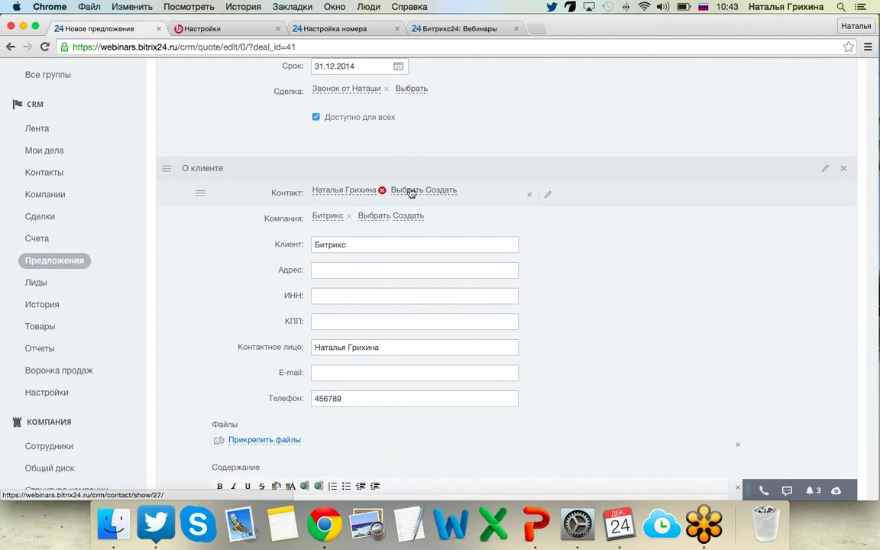
scroll(174, 302, "down", 5)
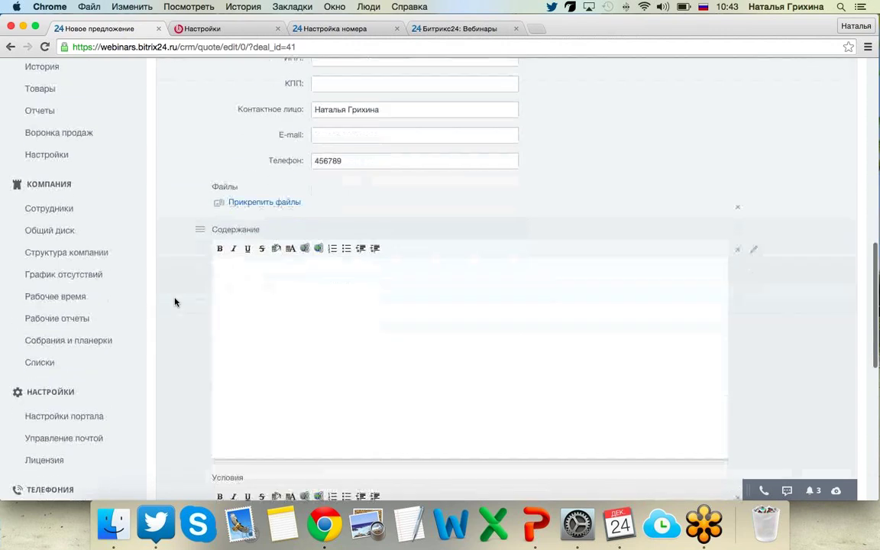
scroll(174, 302, "down", 2)
scroll(175, 300, "up", 3)
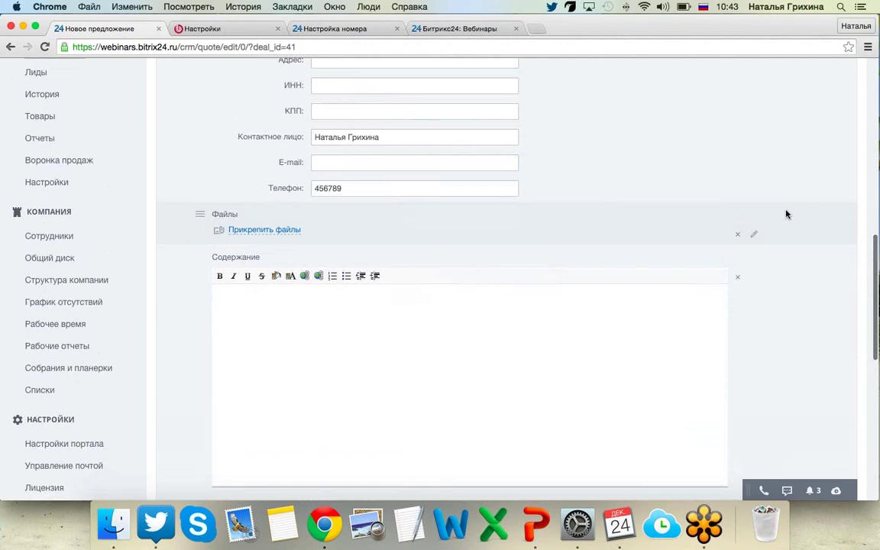
Attach 1.txt from Загрузки to the new proposal.
left_click(271, 237)
left_click(451, 234)
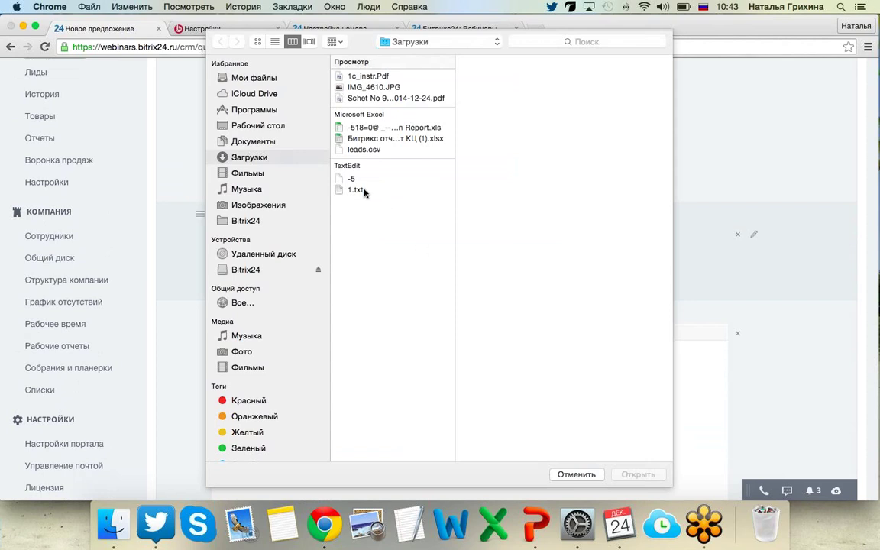
left_click(362, 190)
left_click(638, 474)
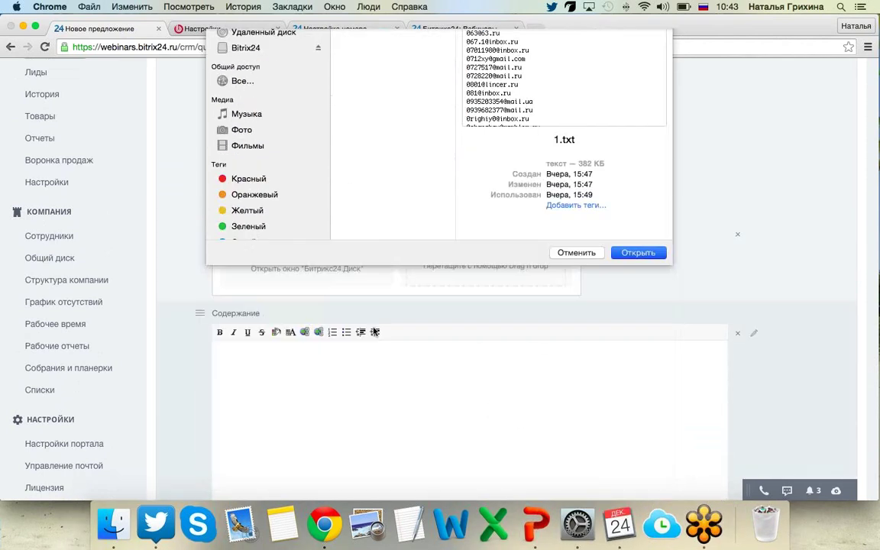
scroll(215, 277, "down", 5)
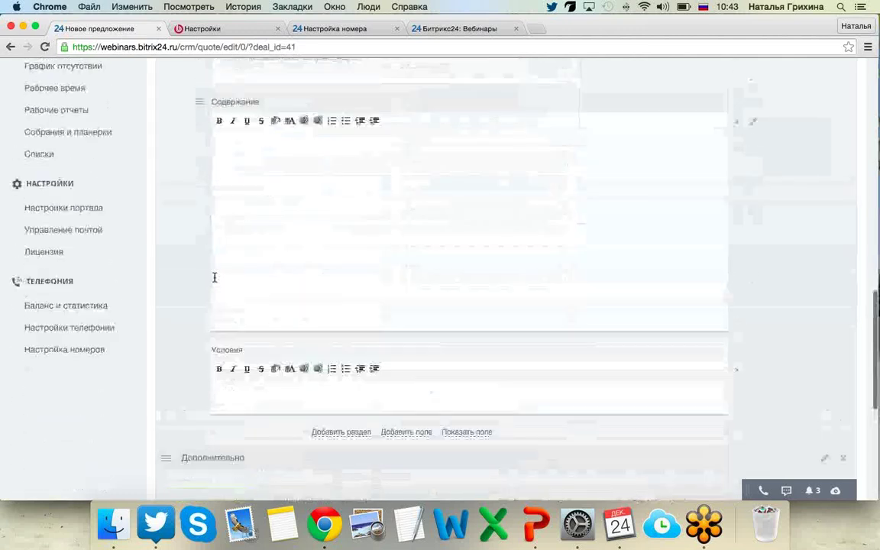
scroll(214, 275, "down", 2)
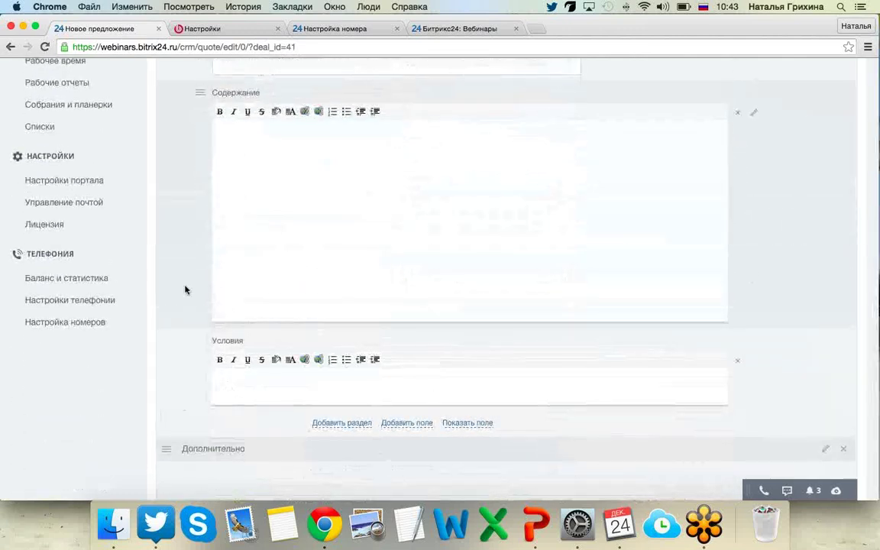
scroll(222, 370, "down", 2)
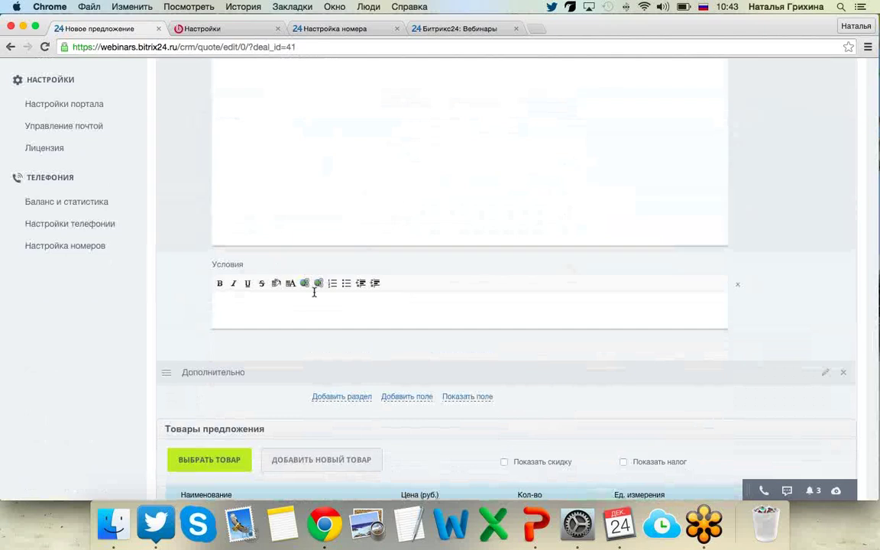
Add a 'Доставка до подъезда' line at 5000 and save the proposal totalling 2 005 000 руб.
scroll(314, 293, "down", 2)
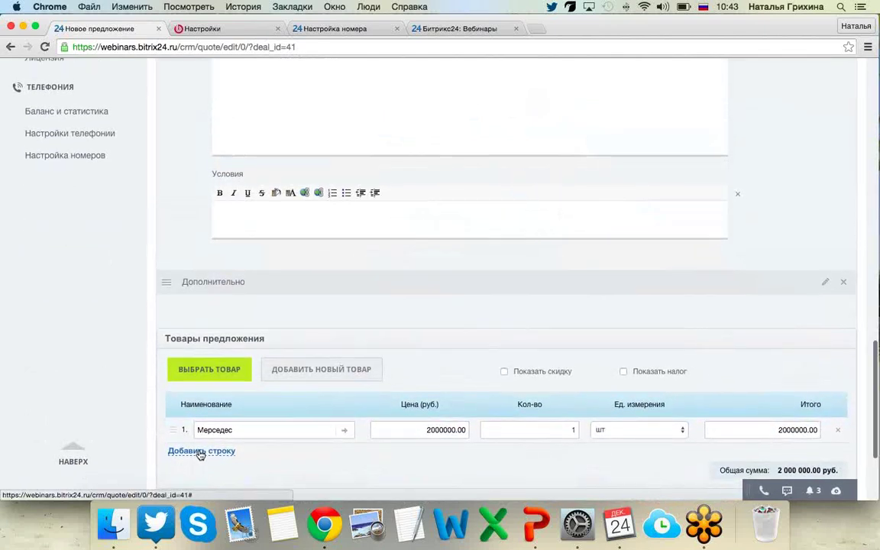
left_click(200, 452)
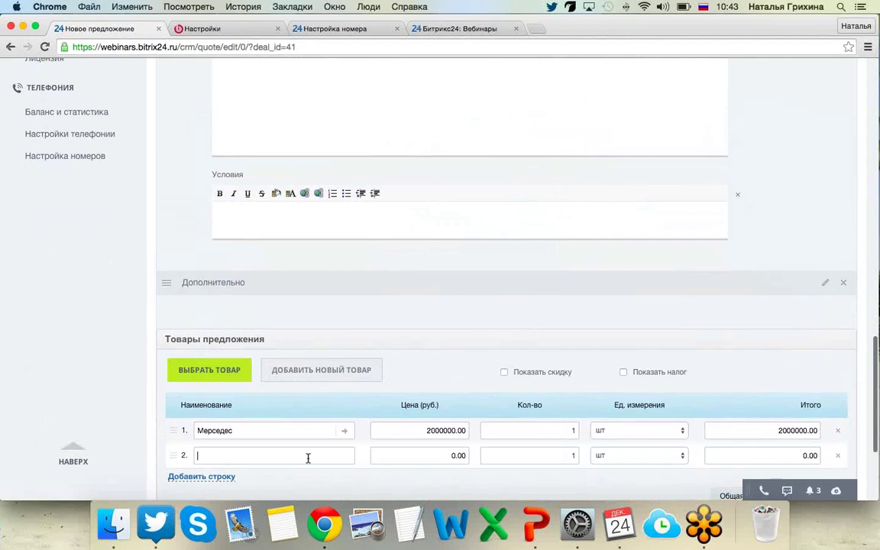
type("Дост")
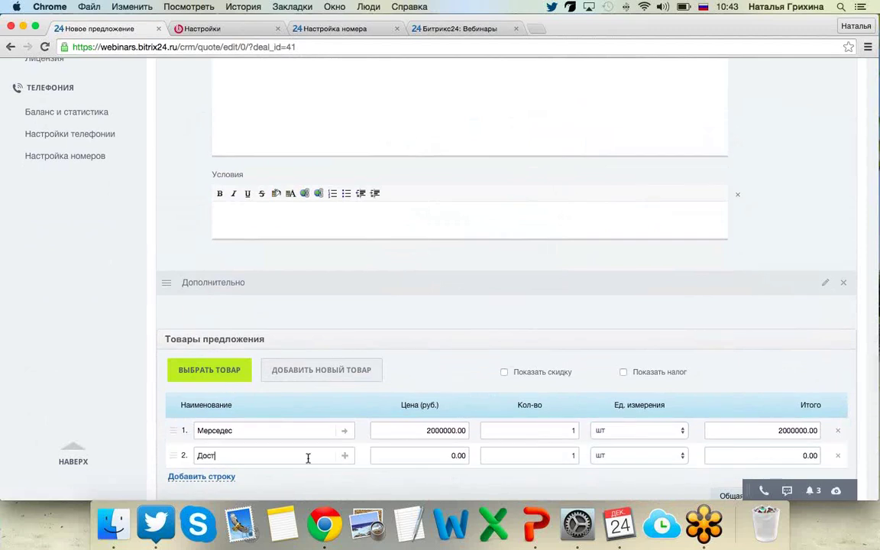
type("авка до подъезда")
left_click(424, 455)
type("5")
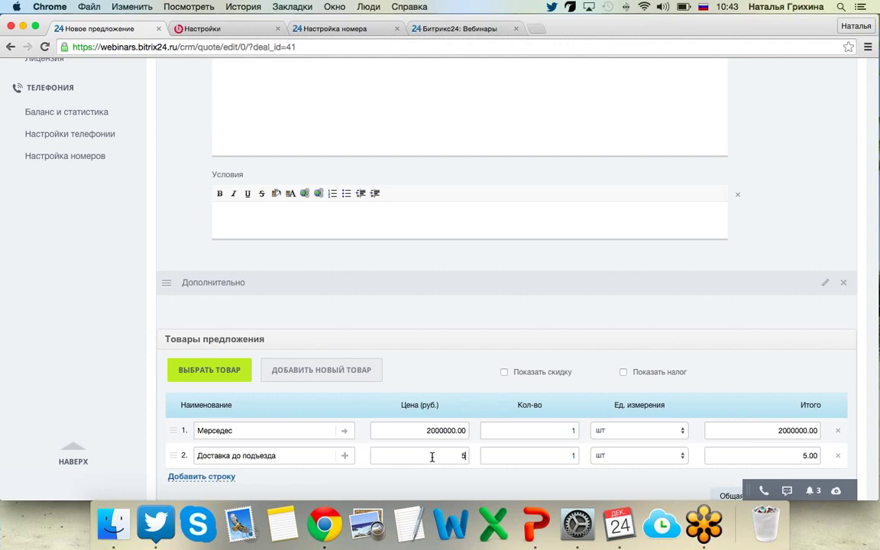
type("000")
scroll(658, 394, "down", 5)
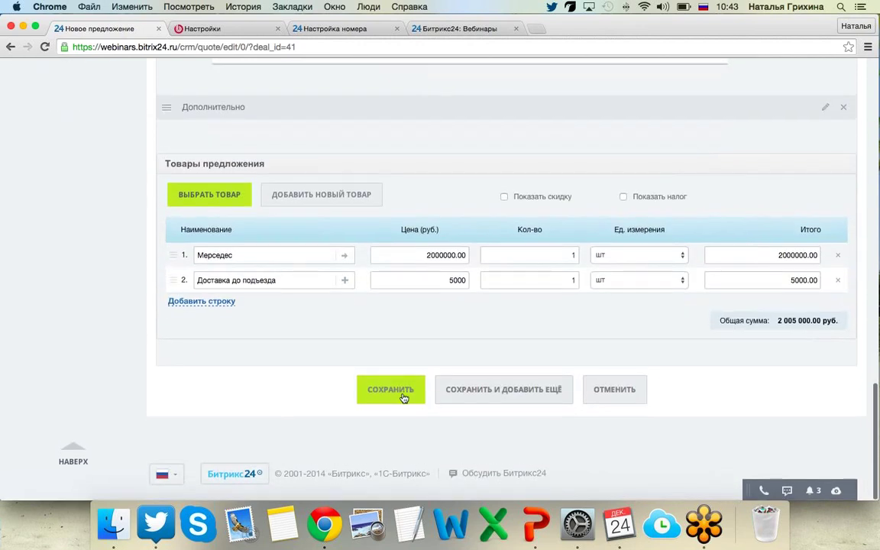
left_click(397, 391)
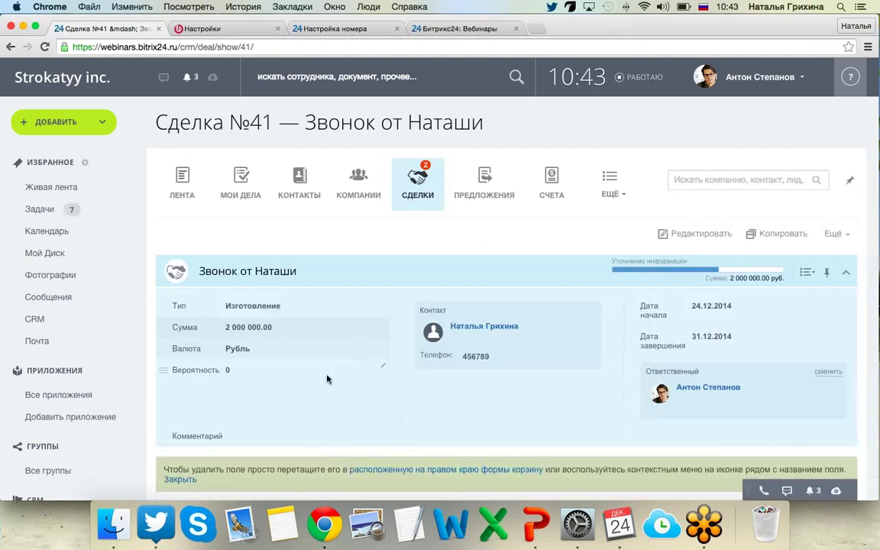
Open proposal №5 from the deal's Предложения list.
scroll(326, 377, "down", 15)
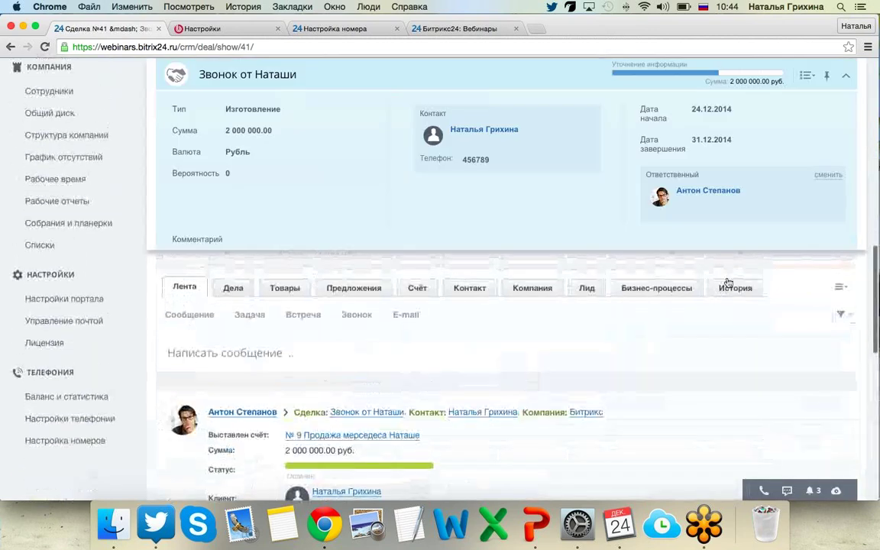
left_click(354, 289)
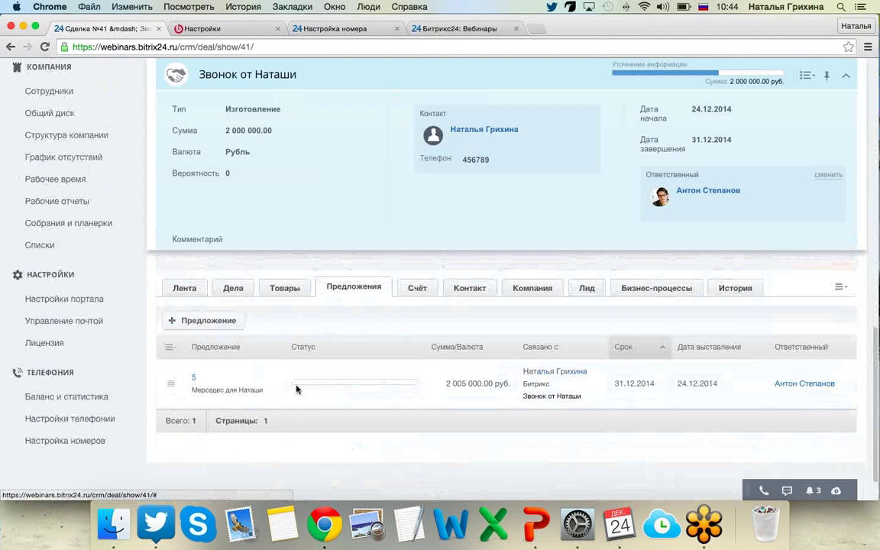
left_click(194, 380)
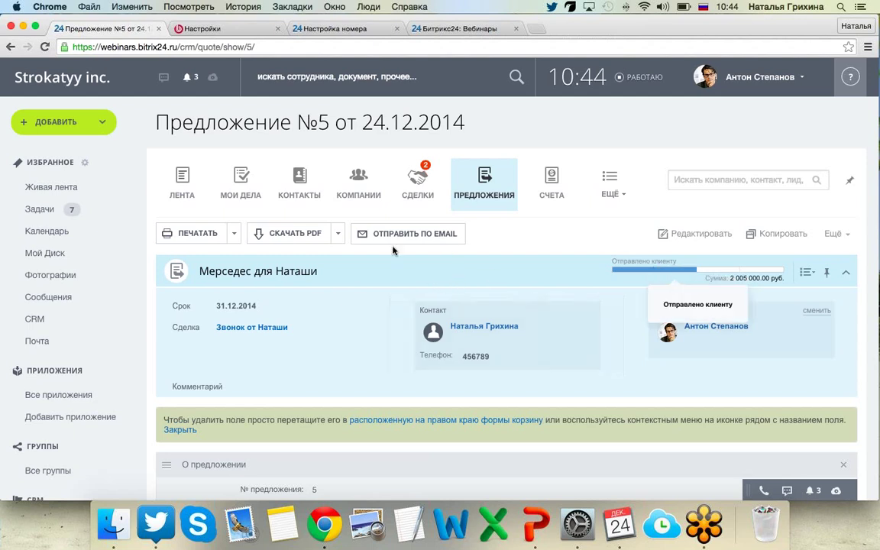
Download proposal №5 as quote_5.pdf, review it, and close the PDF.
scroll(298, 237, "down", 1)
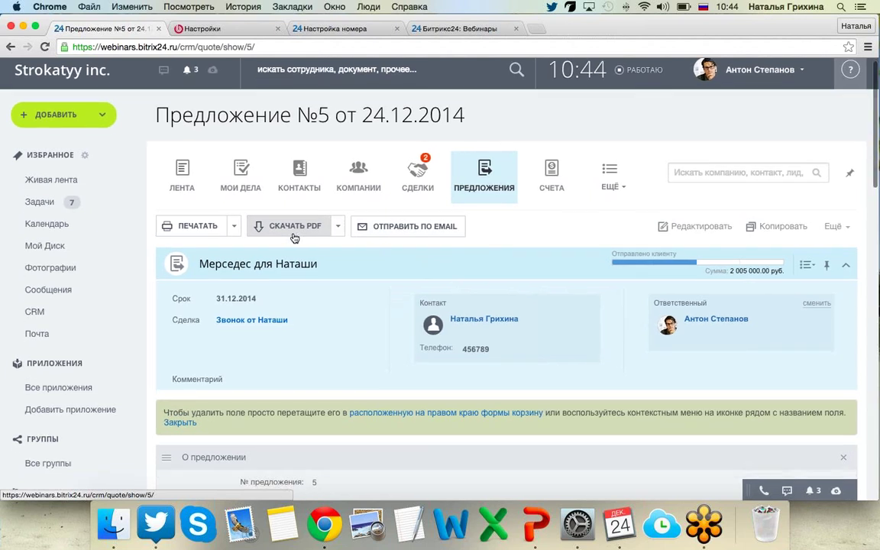
left_click(294, 233)
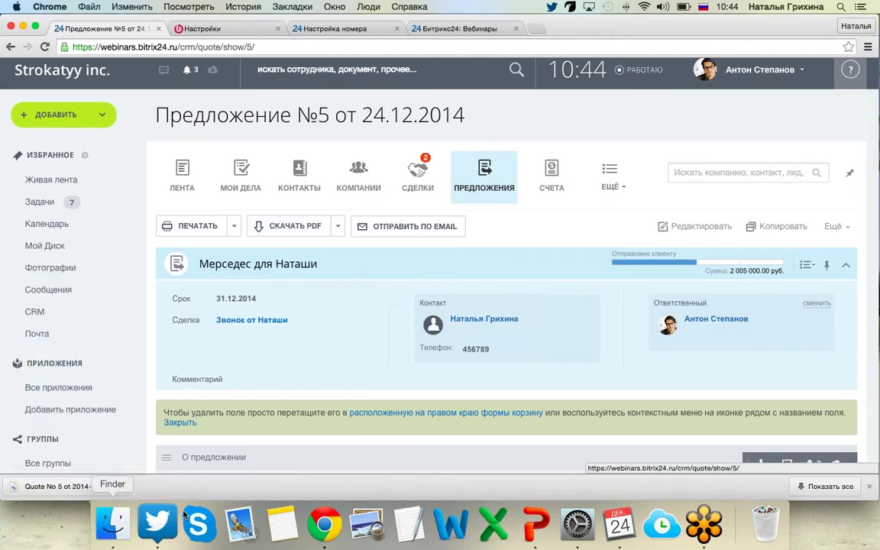
left_click(69, 490)
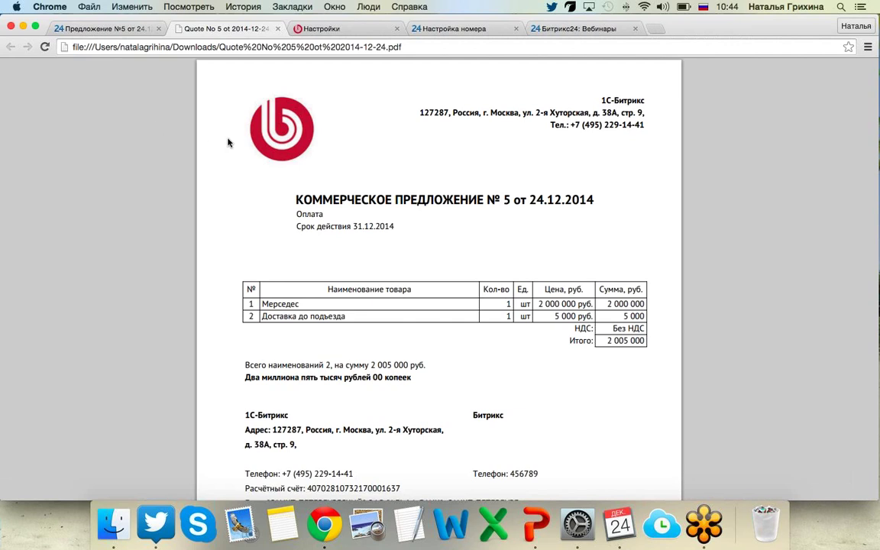
scroll(316, 271, "down", 2)
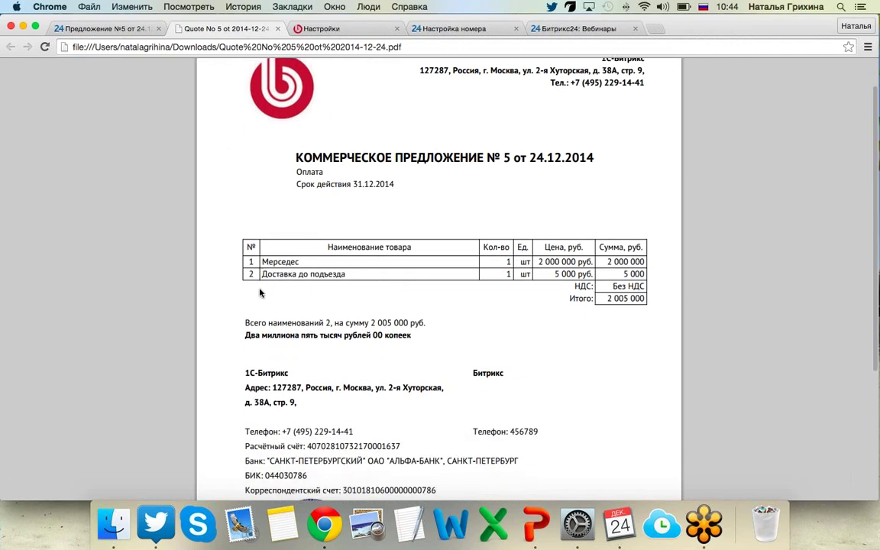
scroll(452, 399, "down", 5)
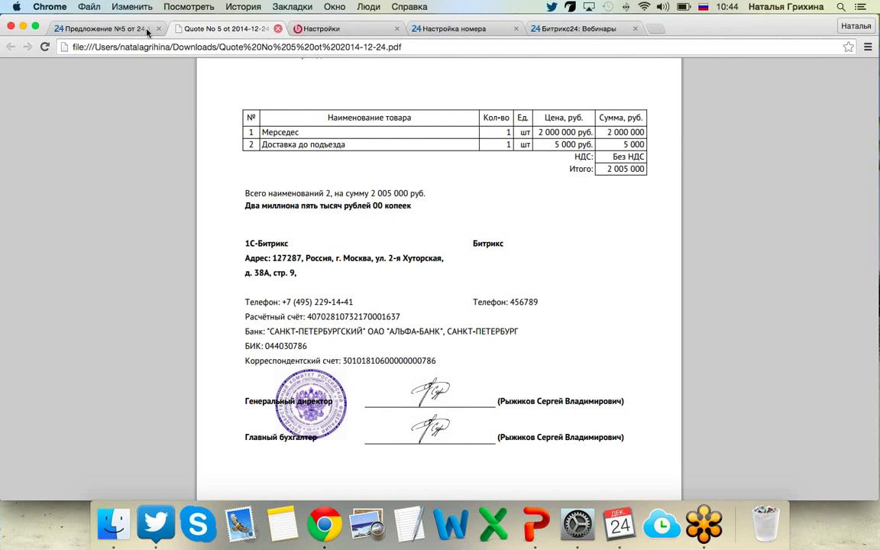
left_click(277, 28)
left_click(413, 232)
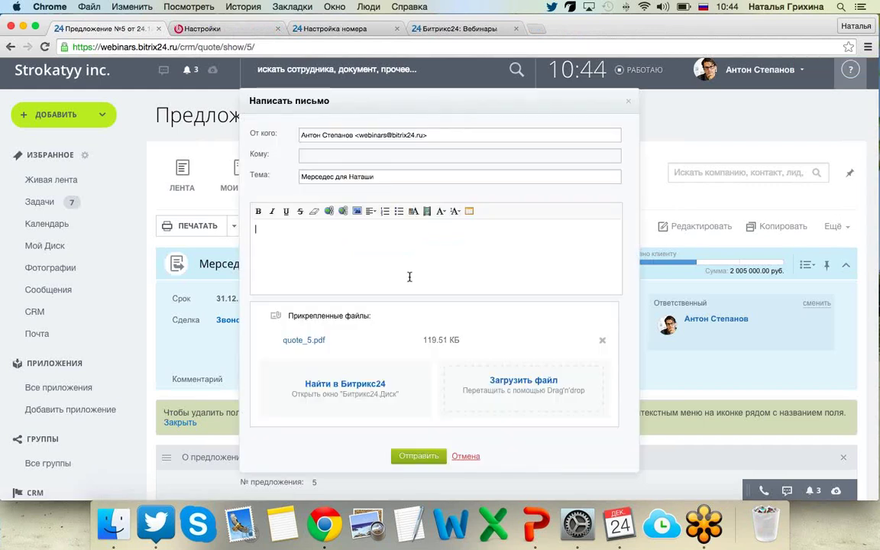
left_click(465, 456)
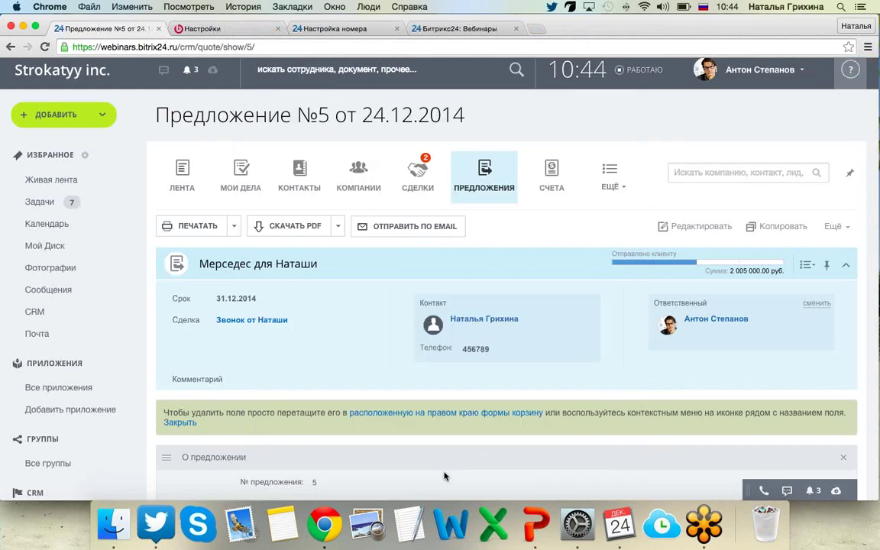
scroll(407, 463, "down", 1)
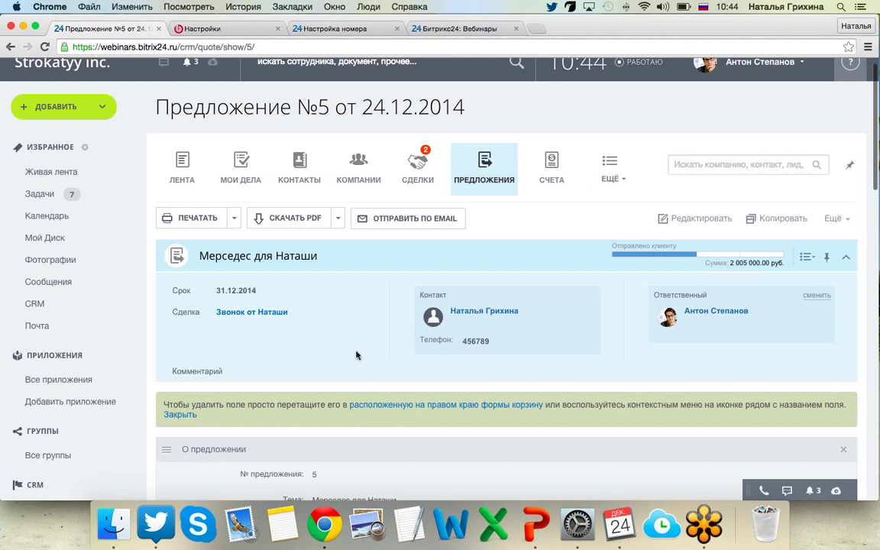
scroll(368, 206, "down", 1)
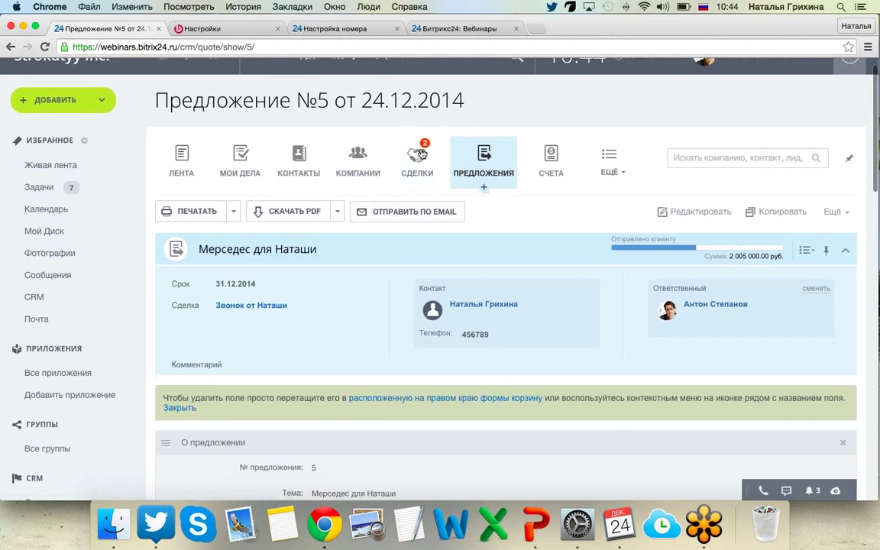
Open Воронка продаж from the deals section's ЕЩЁ menu.
left_click(418, 163)
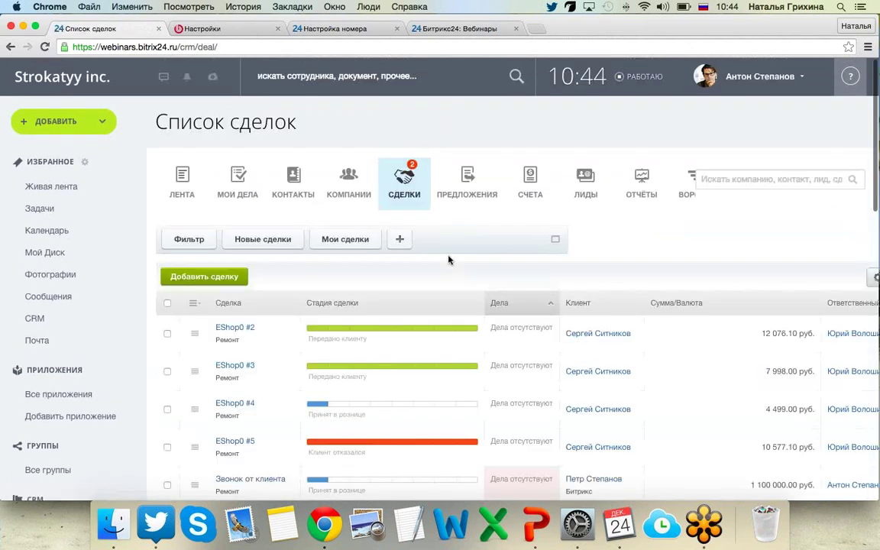
scroll(448, 261, "down", 1)
left_click(609, 188)
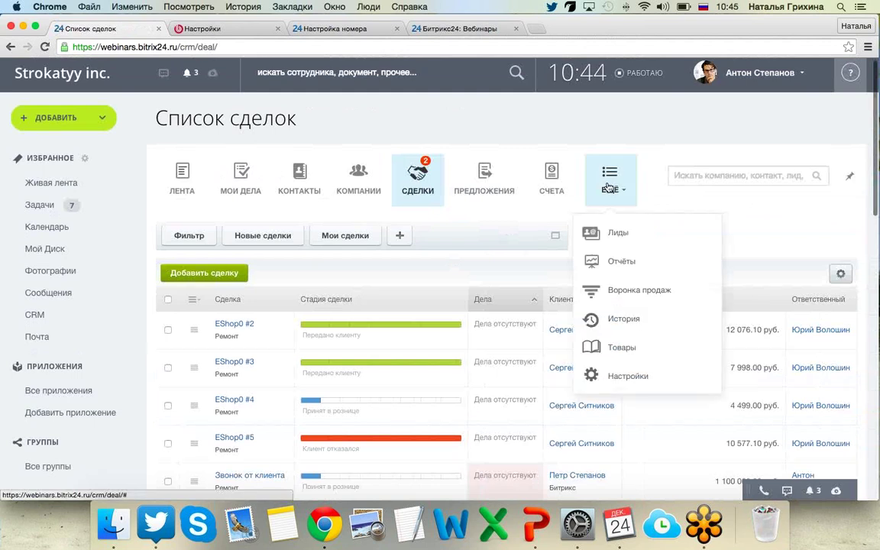
left_click(636, 291)
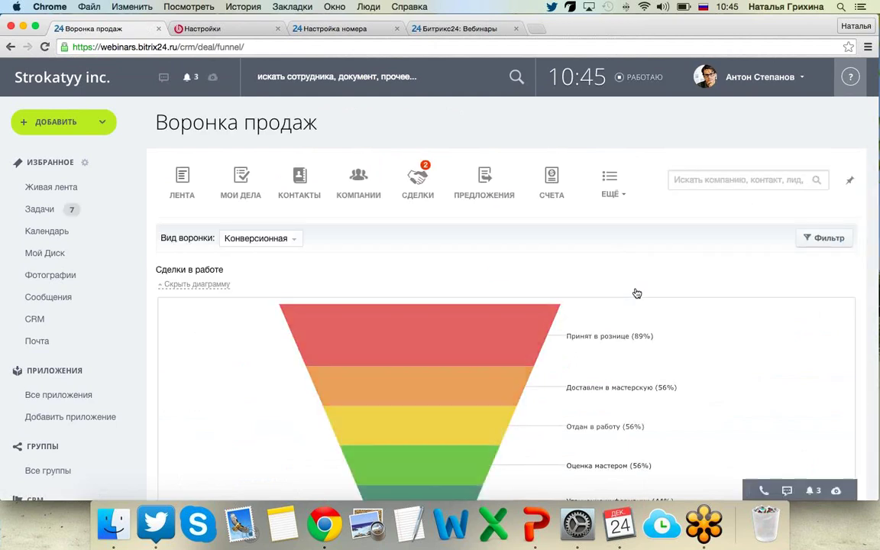
scroll(637, 294, "down", 5)
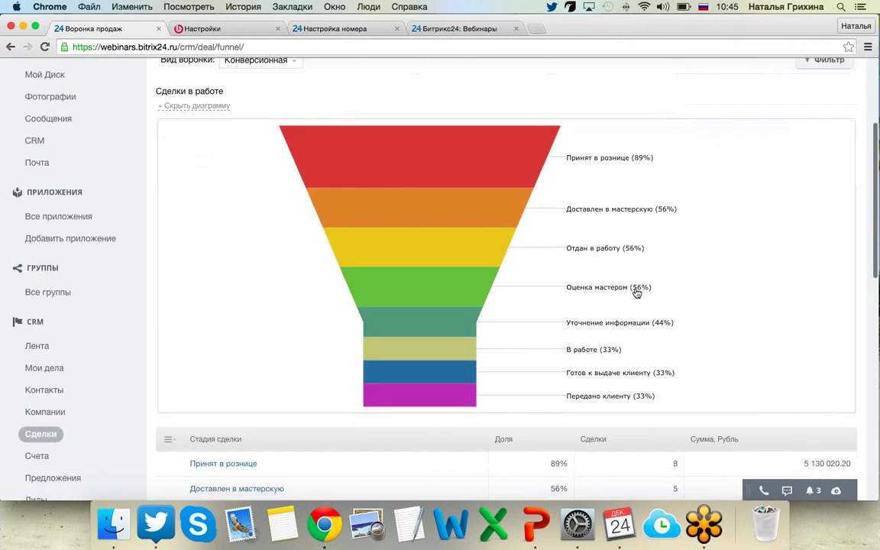
scroll(637, 293, "up", 2)
scroll(461, 142, "up", 1)
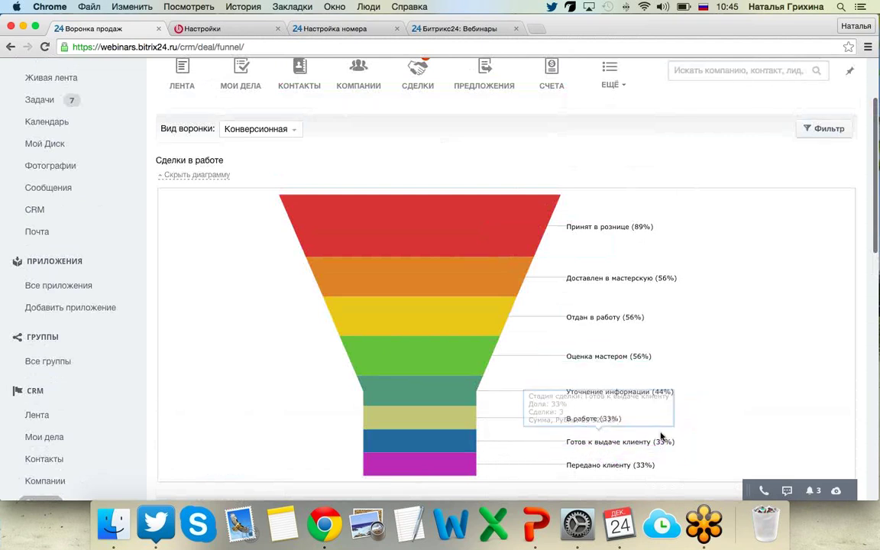
Switch the funnel view to Классическая.
left_click(298, 131)
left_click(255, 154)
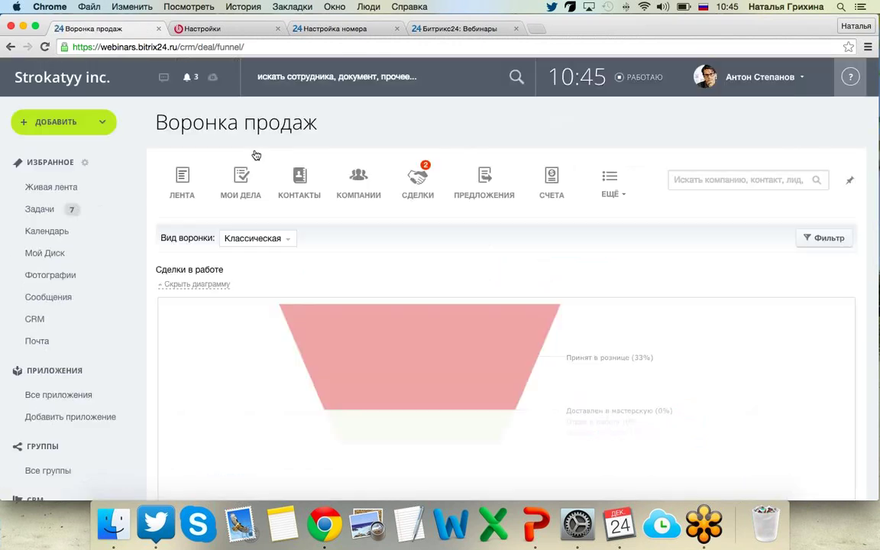
scroll(171, 177, "down", 5)
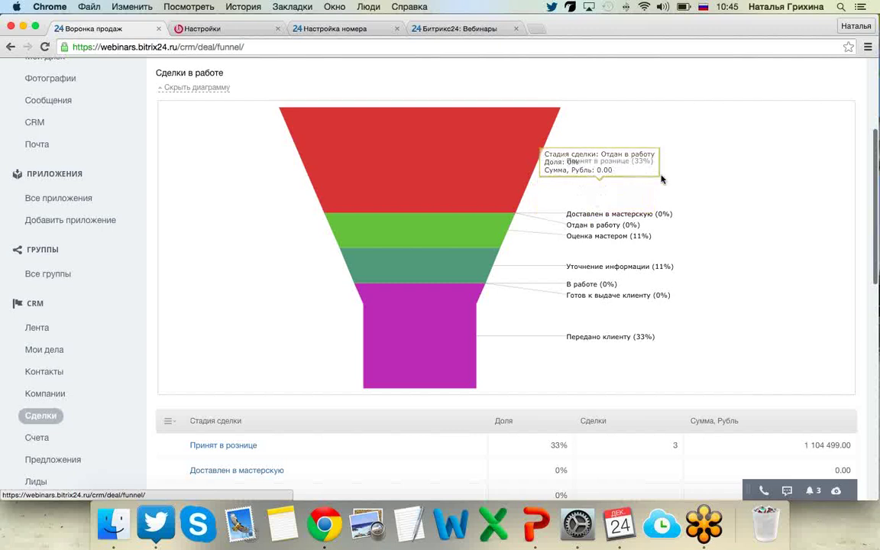
scroll(675, 284, "up", 4)
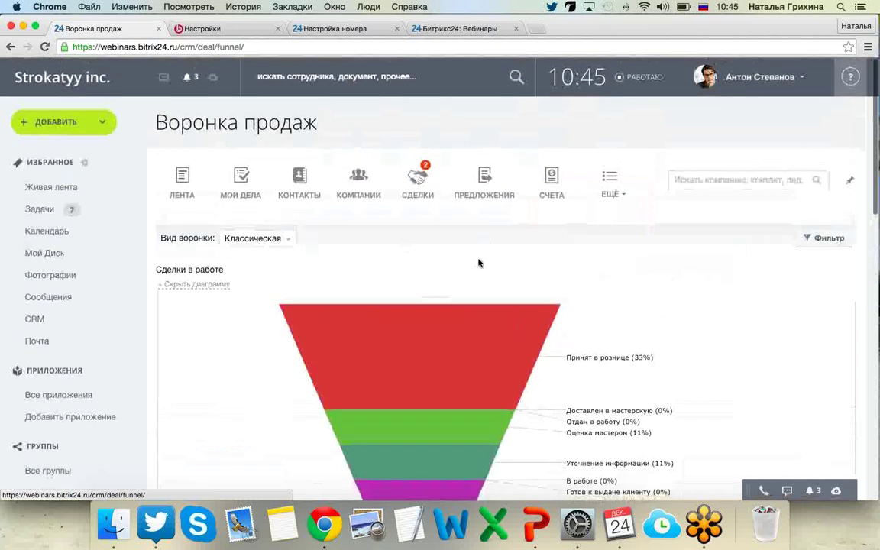
Open the CRM Отчёты list from the ЕЩЁ menu.
left_click(616, 193)
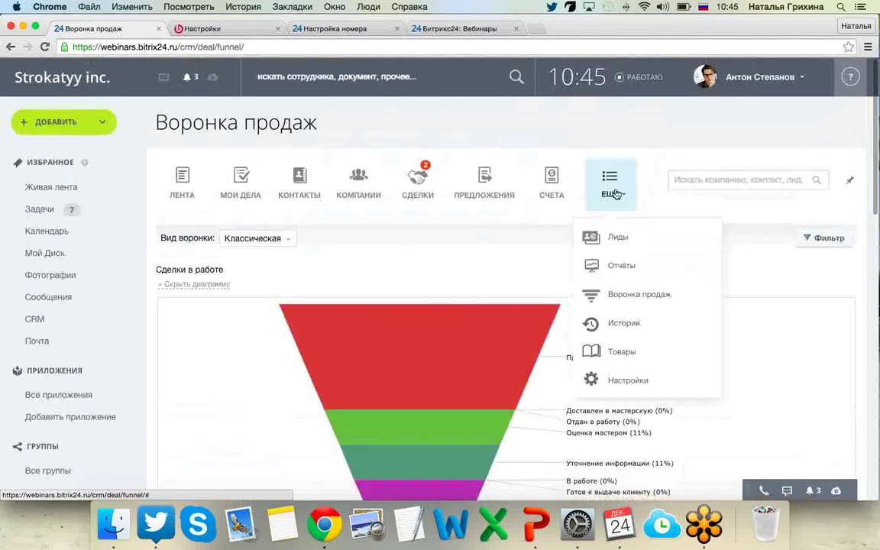
left_click(615, 264)
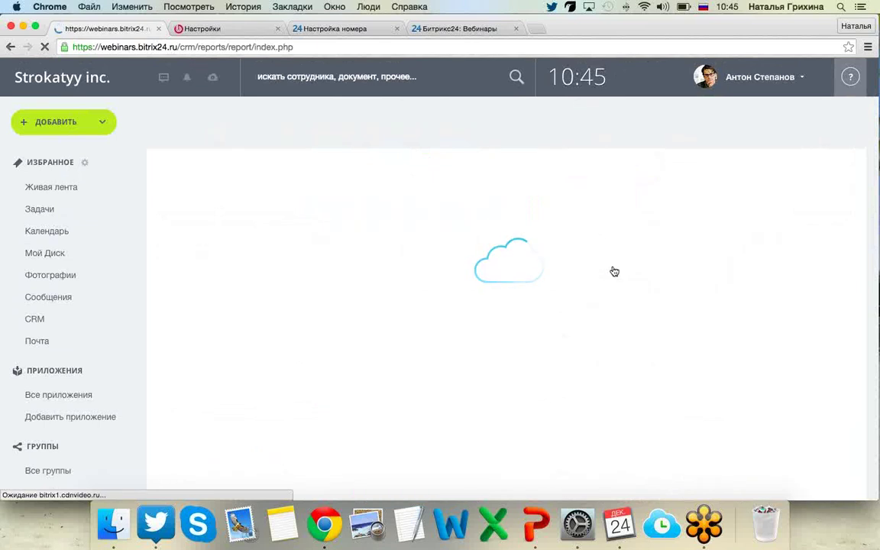
scroll(520, 289, "down", 5)
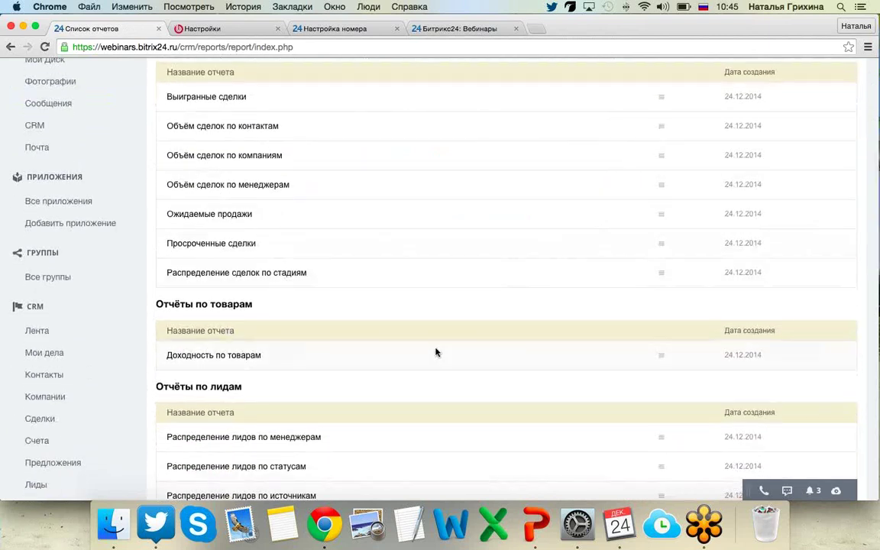
scroll(436, 352, "down", 1)
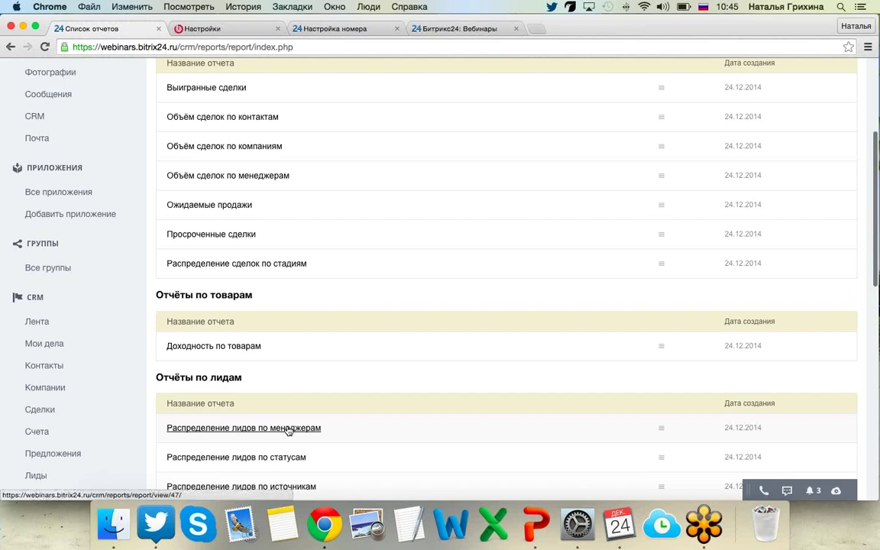
Open the Распределение лидов по менеджерам report and review its chart and manager table.
left_click(288, 430)
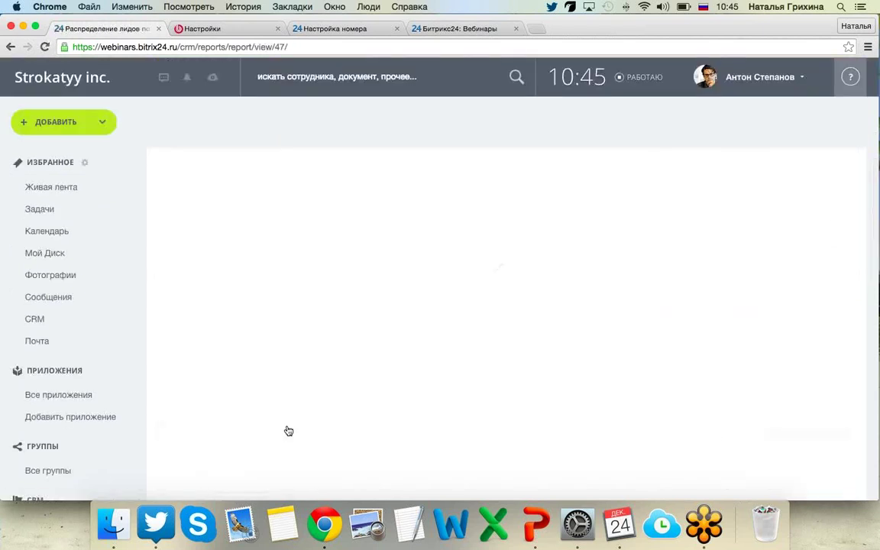
scroll(287, 430, "down", 5)
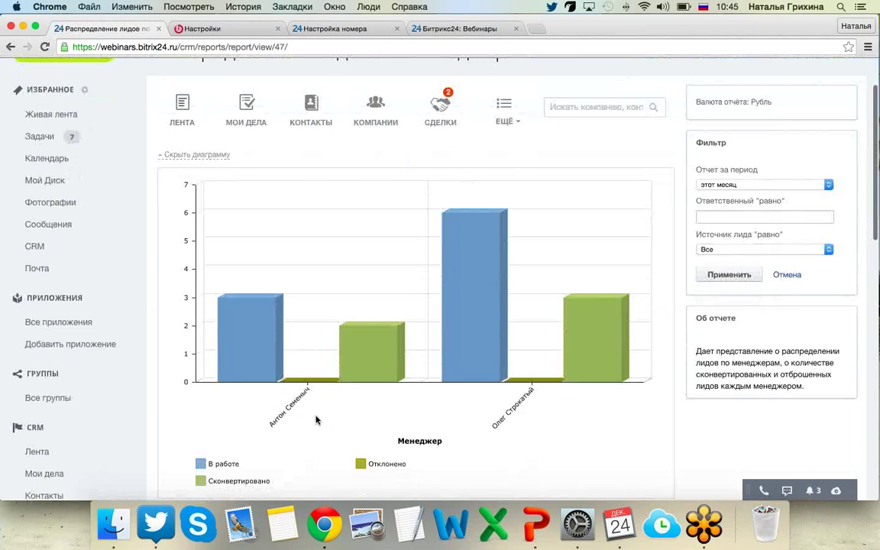
mouse_move(265, 349)
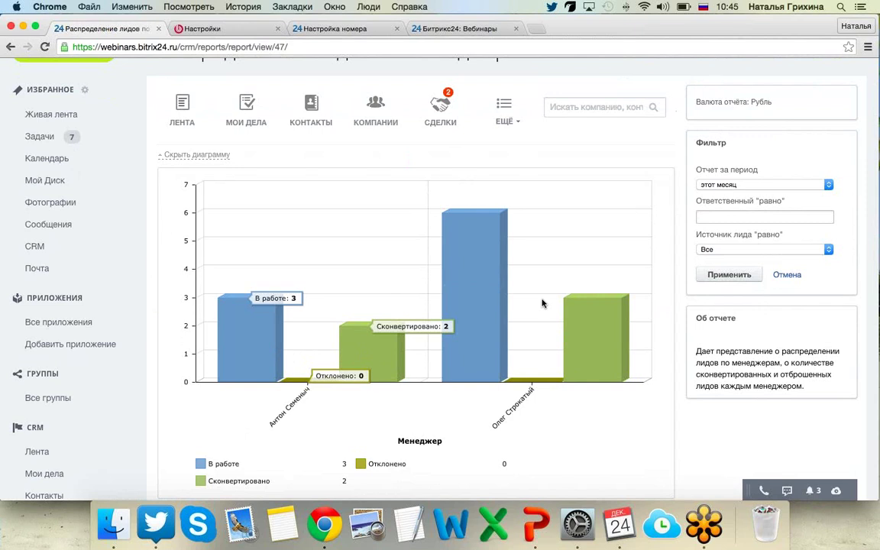
mouse_move(541, 304)
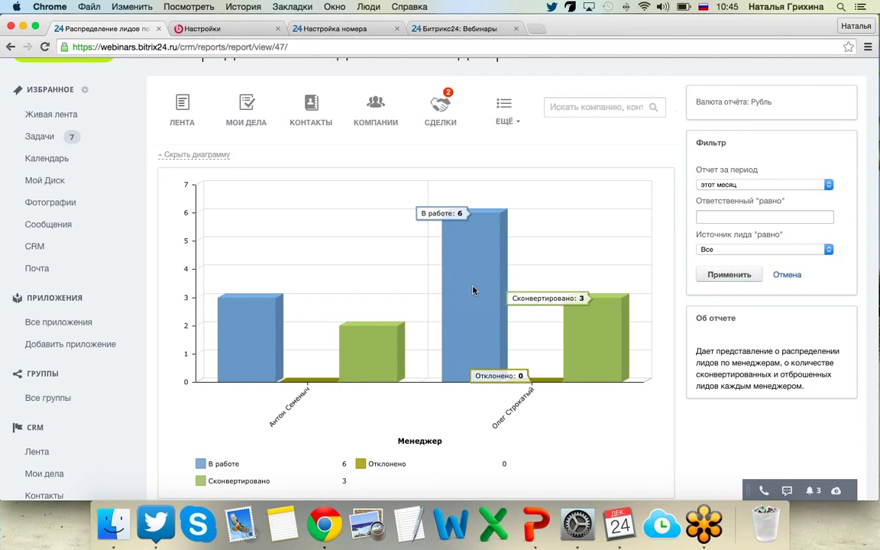
scroll(473, 290, "up", 1)
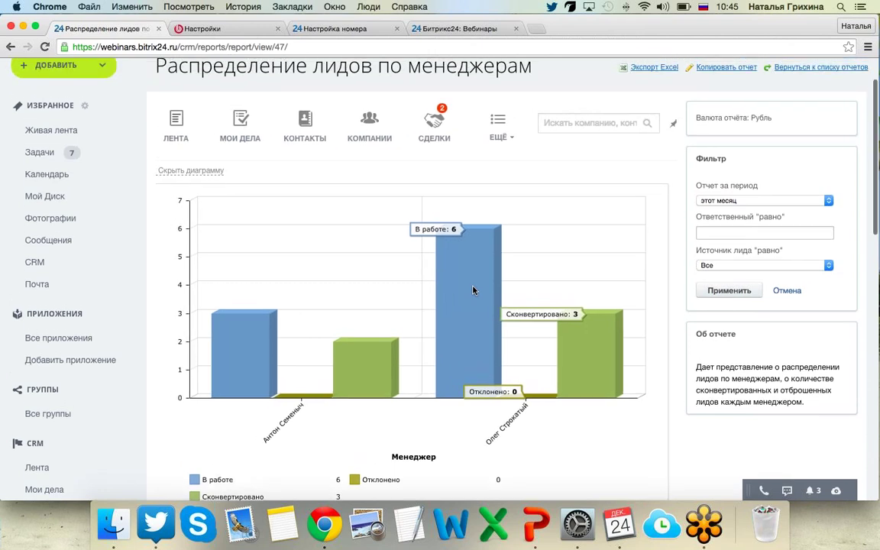
scroll(473, 290, "down", 5)
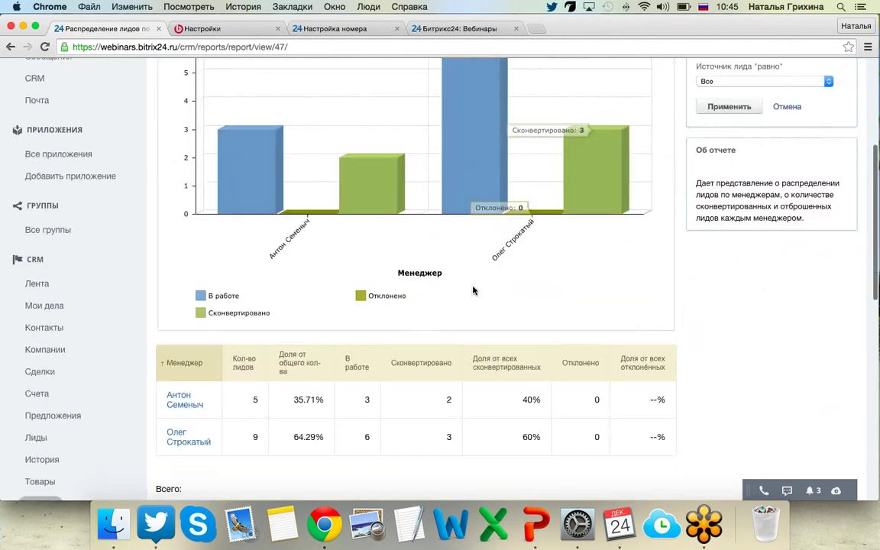
scroll(473, 290, "down", 4)
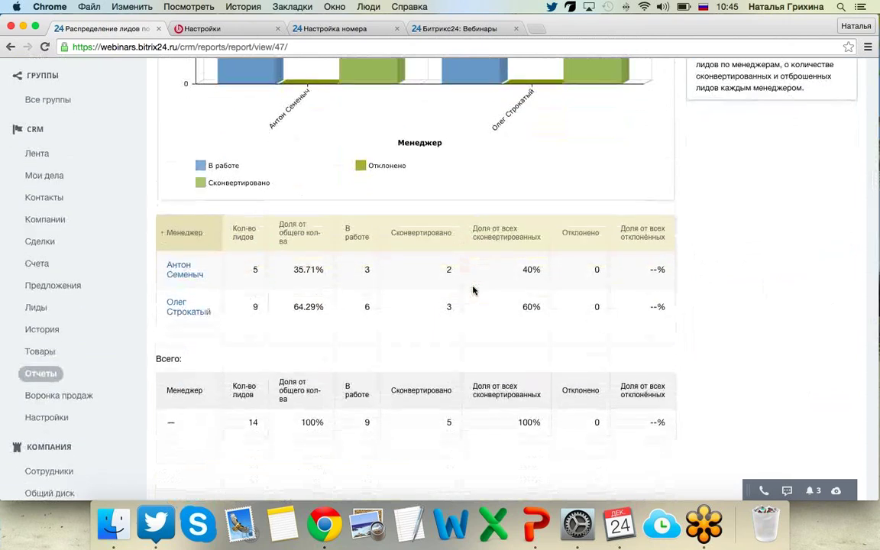
scroll(473, 290, "up", 10)
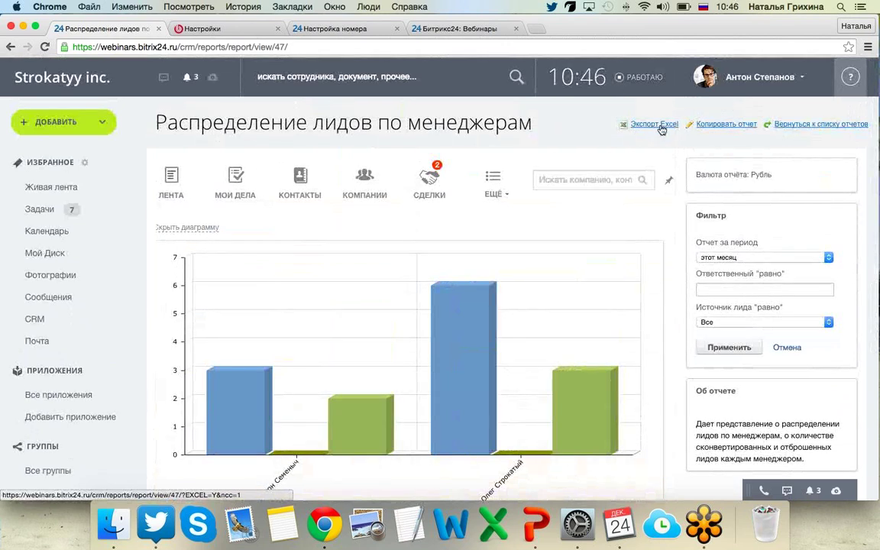
left_click(737, 127)
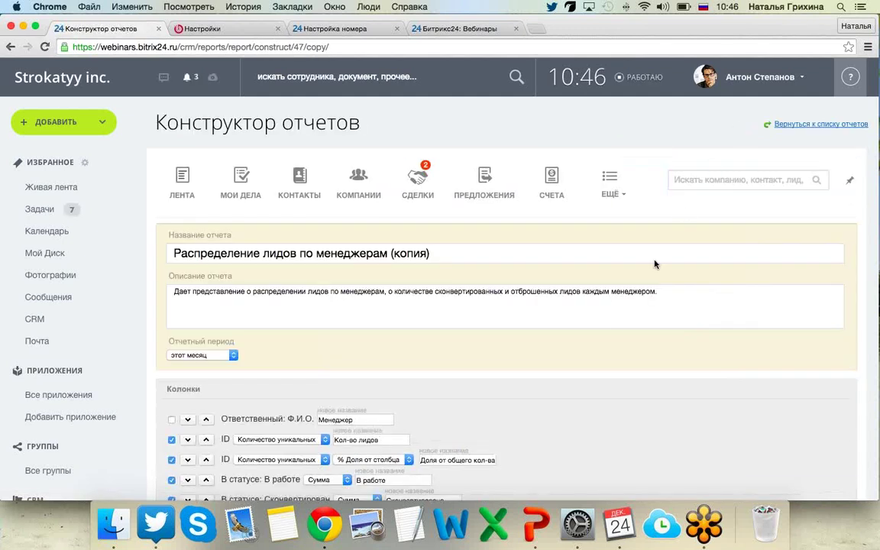
scroll(609, 341, "down", 5)
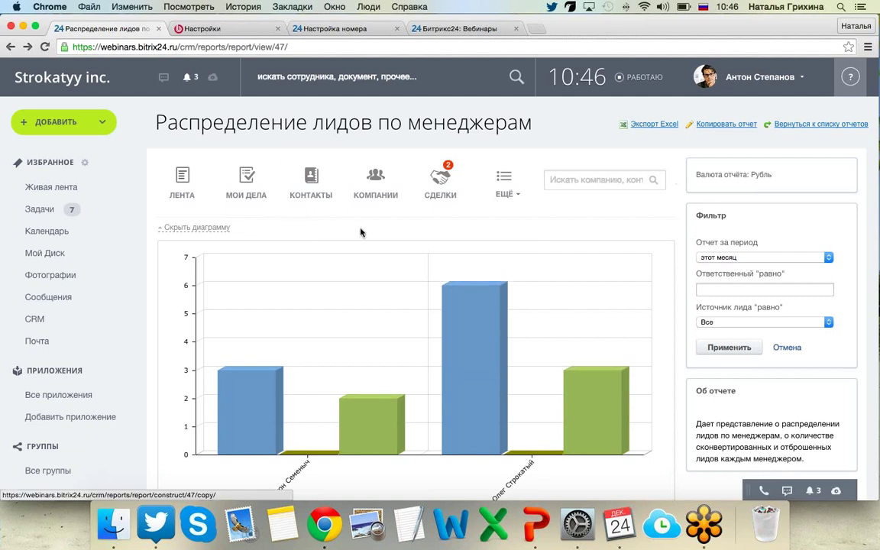
scroll(359, 231, "down", 2)
scroll(359, 231, "up", 2)
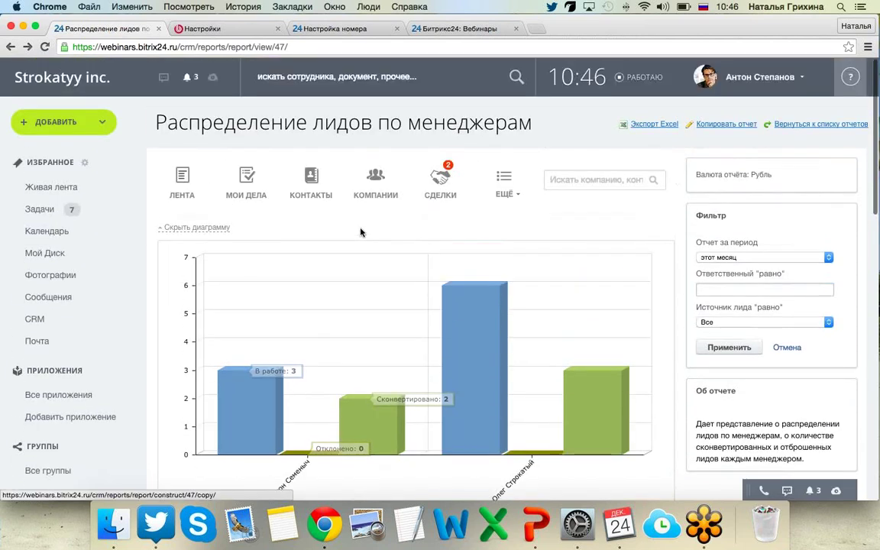
left_click(742, 261)
left_click(731, 243)
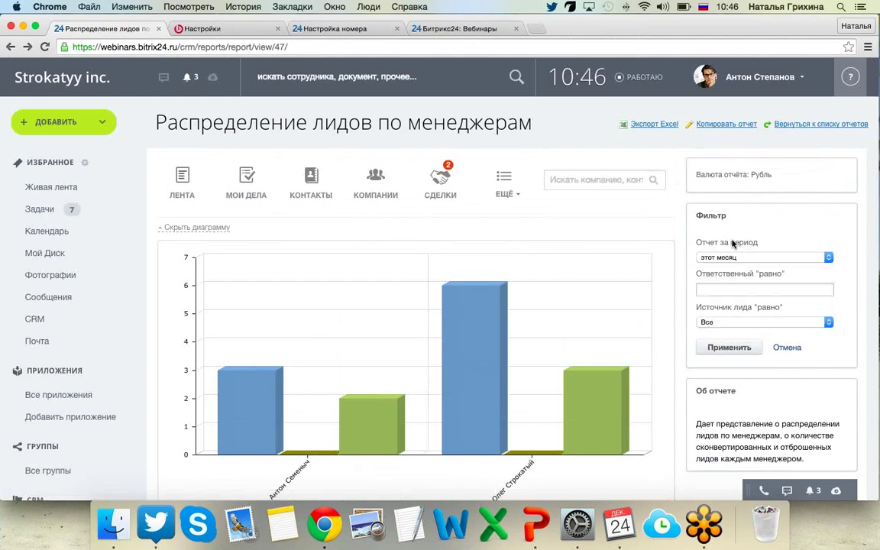
left_click(723, 321)
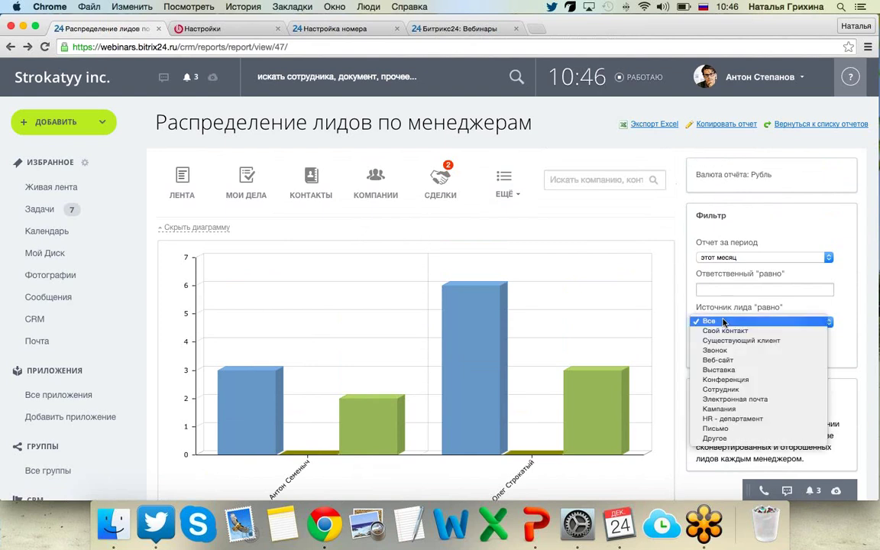
left_click(703, 308)
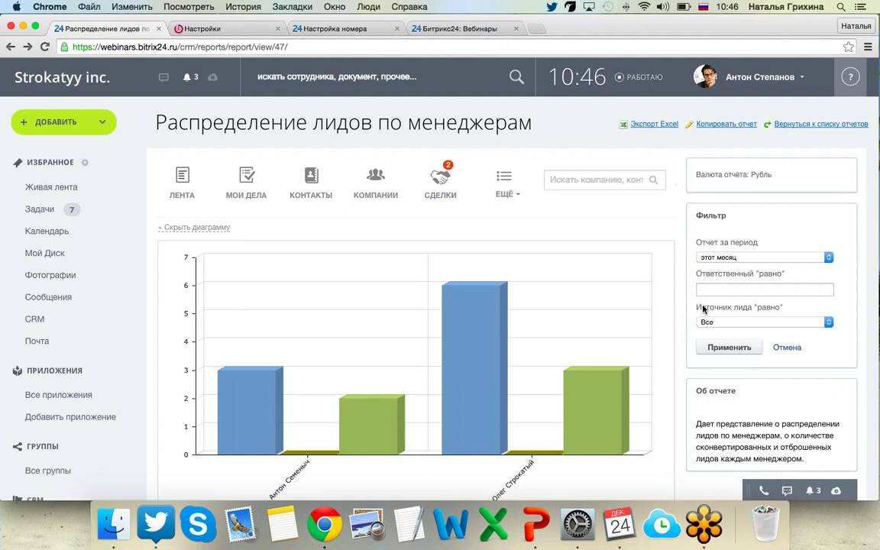
scroll(703, 308, "down", 10)
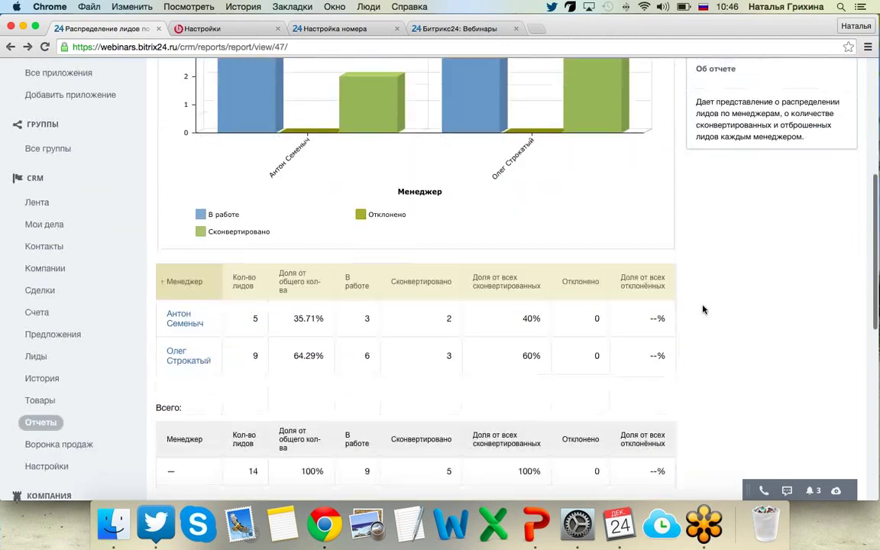
scroll(703, 308, "up", 10)
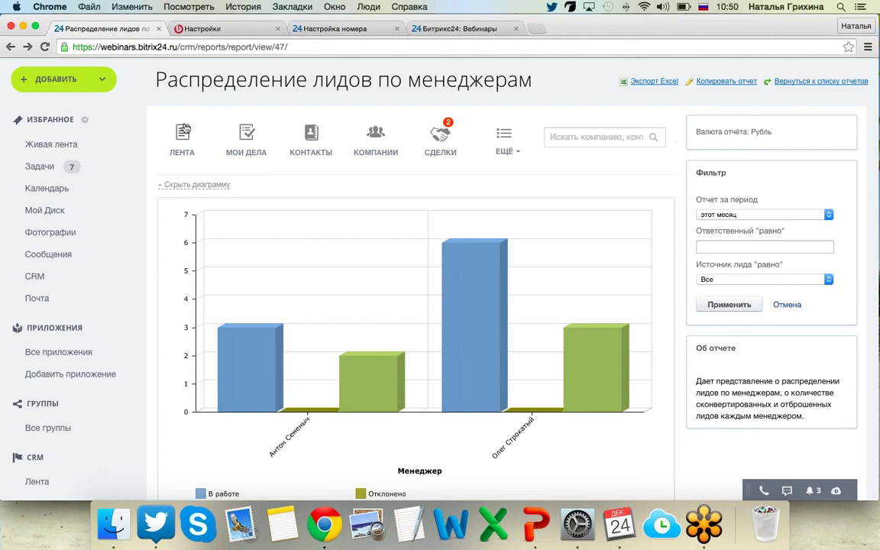
Open the CRM История page from the ЕЩЁ menu.
left_click(204, 133)
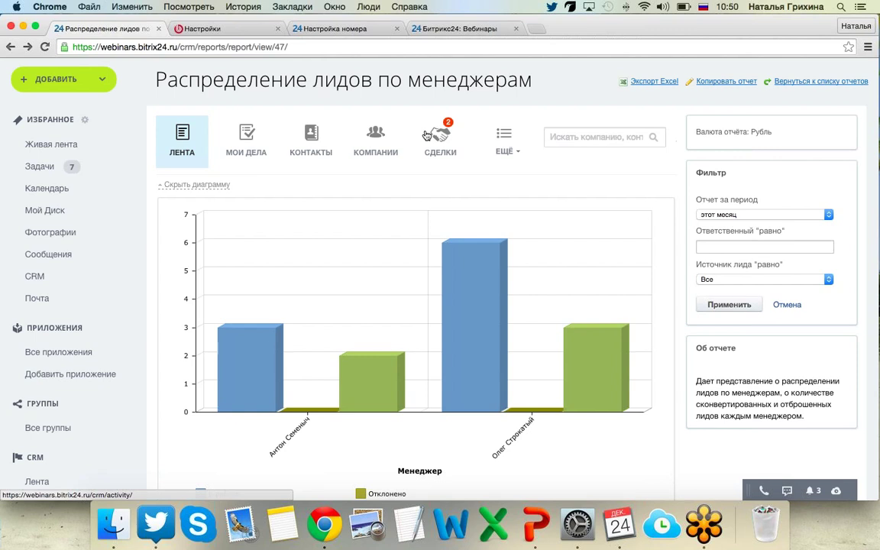
left_click(513, 137)
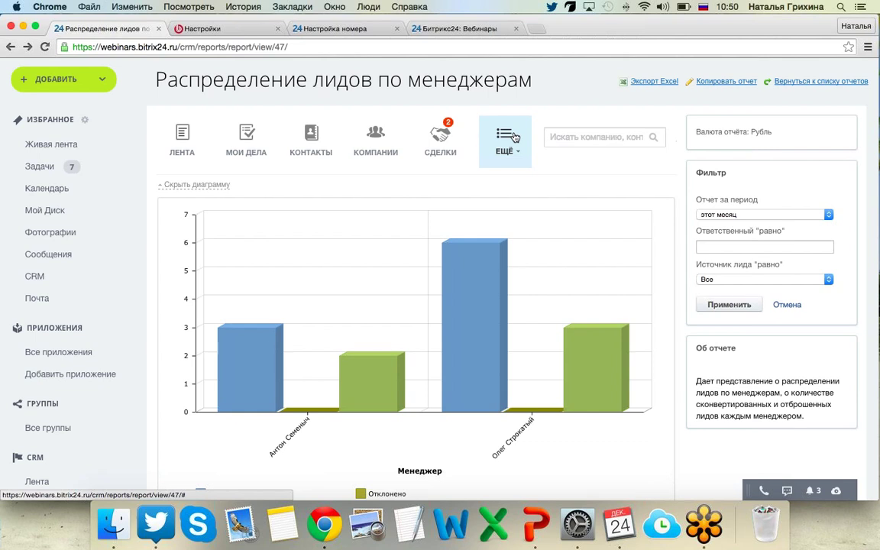
left_click(514, 137)
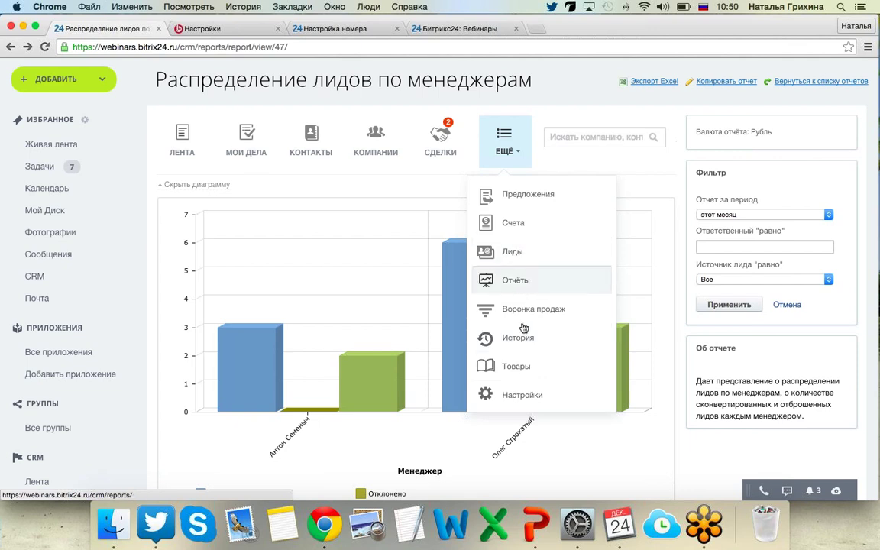
left_click(525, 345)
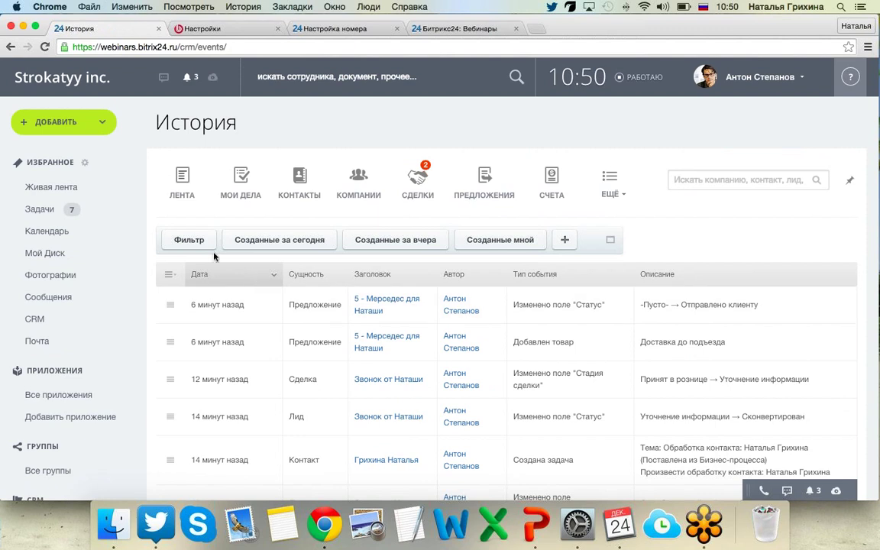
Filter the CRM history by Сущность to show only Лид events.
left_click(197, 242)
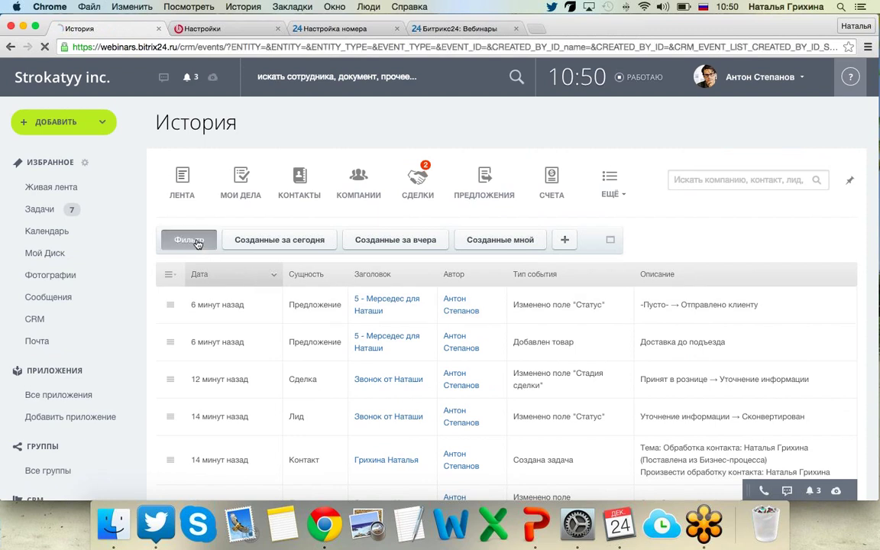
scroll(197, 242, "down", 3)
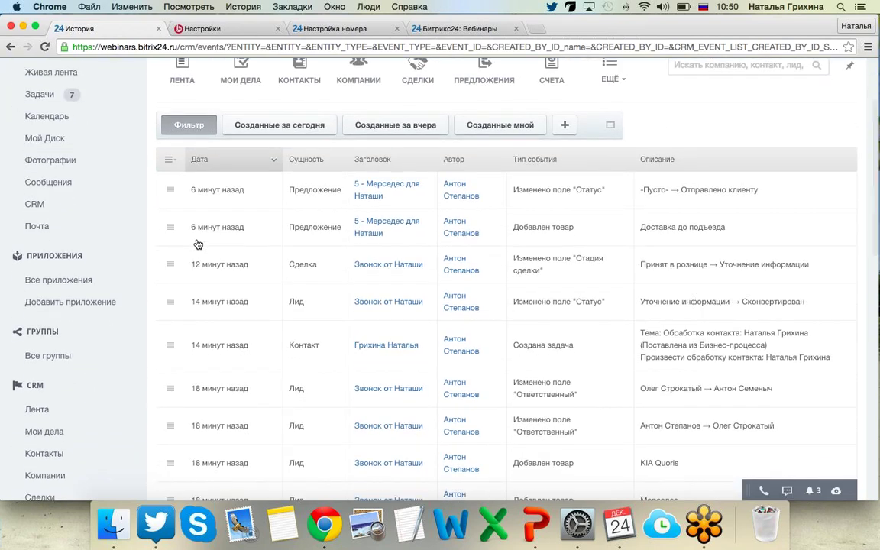
left_click(610, 125)
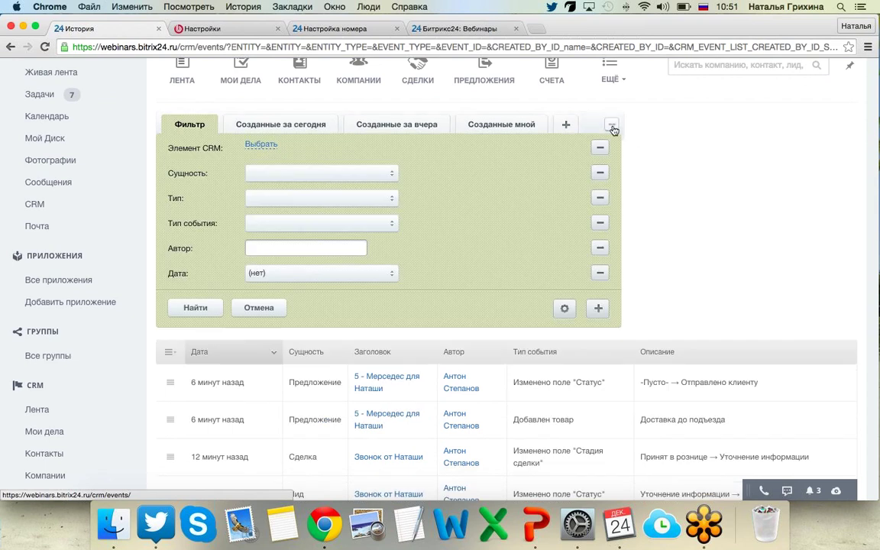
left_click(260, 173)
left_click(284, 185)
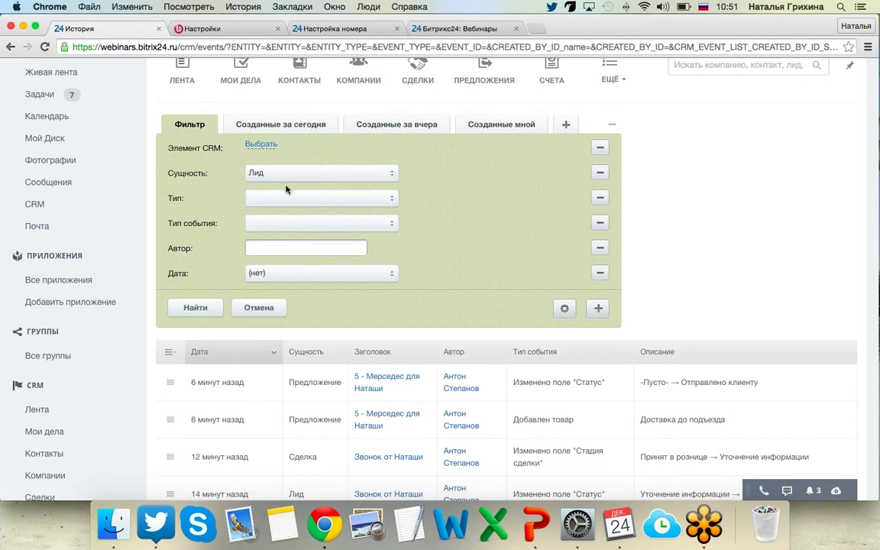
left_click(195, 307)
Narrow the lead history to Дата эта неделя and review the 13 entries.
scroll(208, 315, "down", 5)
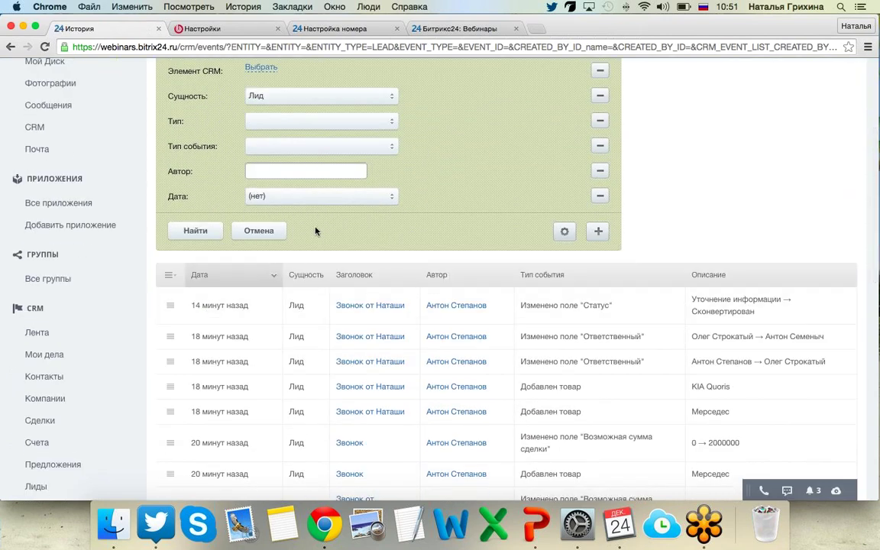
left_click(310, 197)
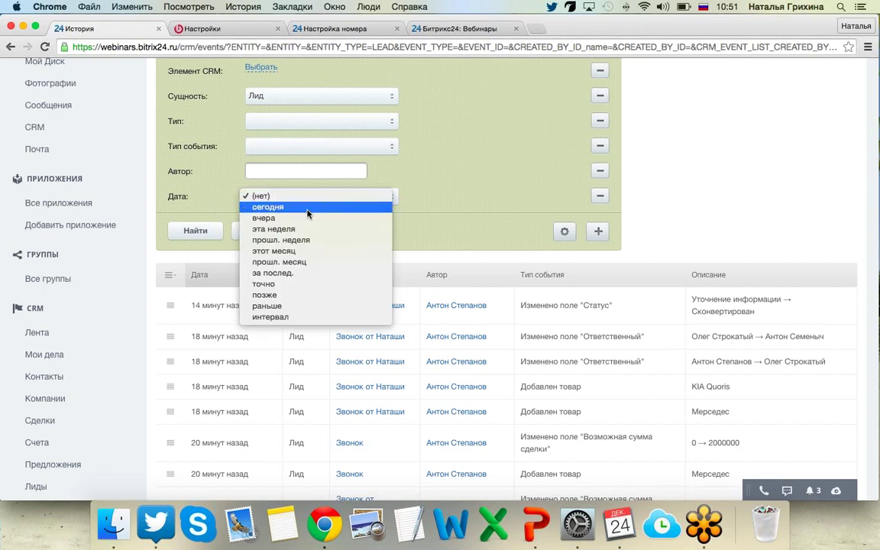
left_click(310, 229)
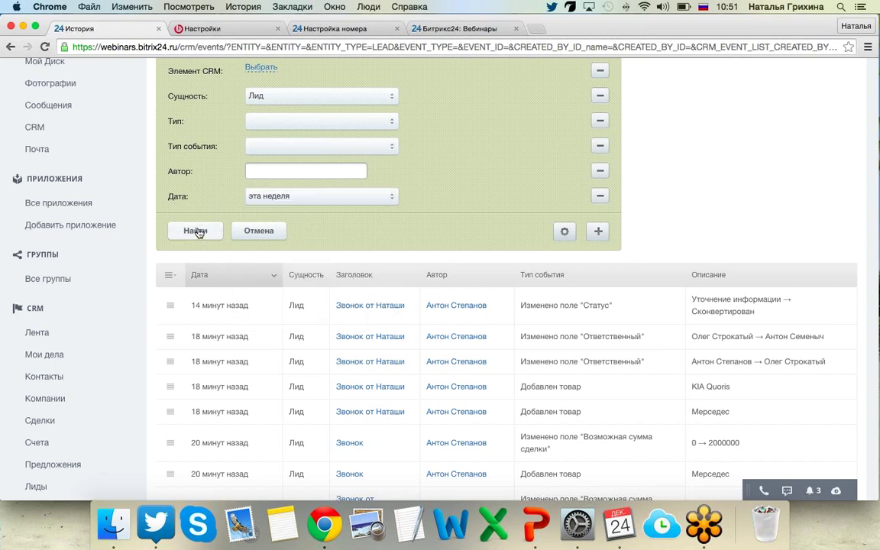
left_click(193, 230)
scroll(197, 213, "down", 10)
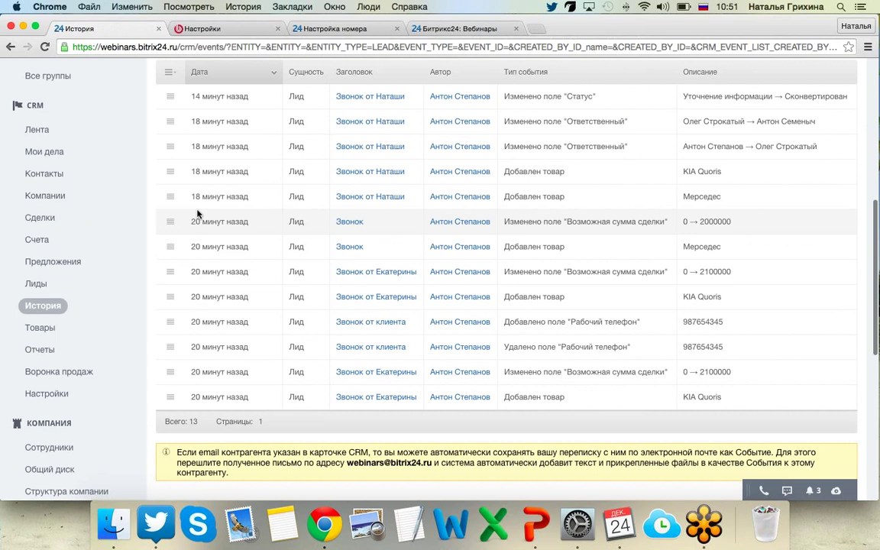
scroll(197, 214, "up", 3)
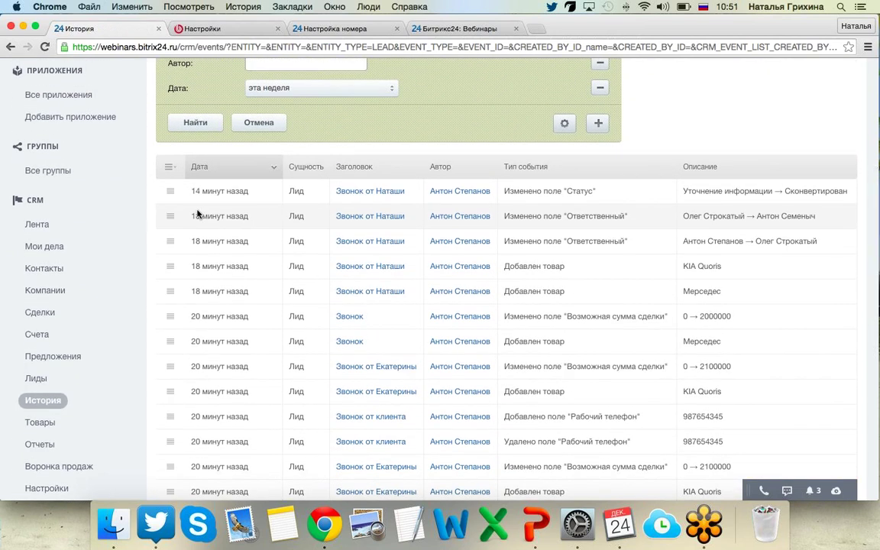
scroll(197, 213, "up", 10)
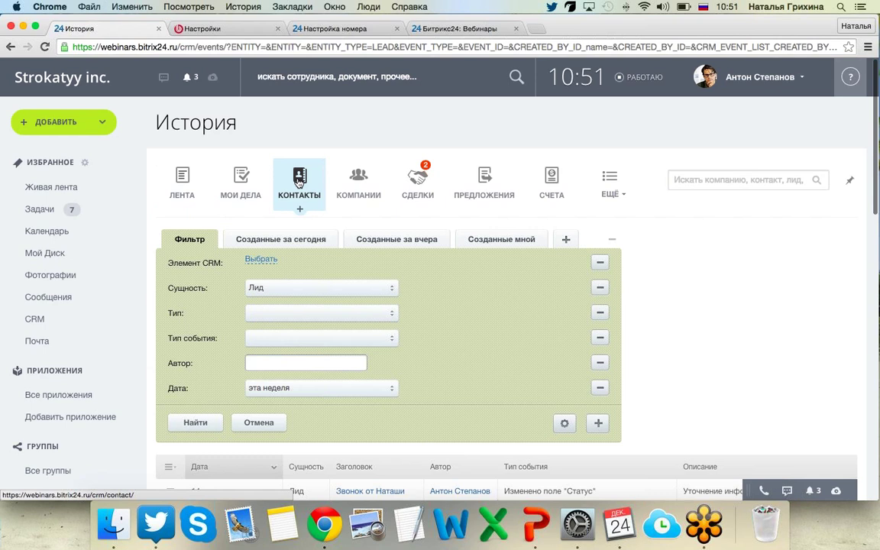
Open a contact's record from КОНТАКТЫ and request hiding its Фамилия field.
left_click(298, 181)
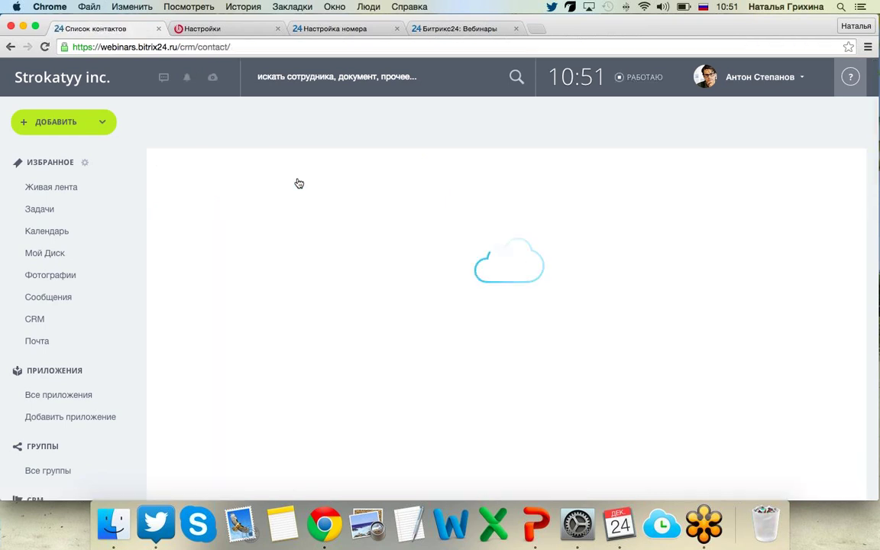
double_click(504, 371)
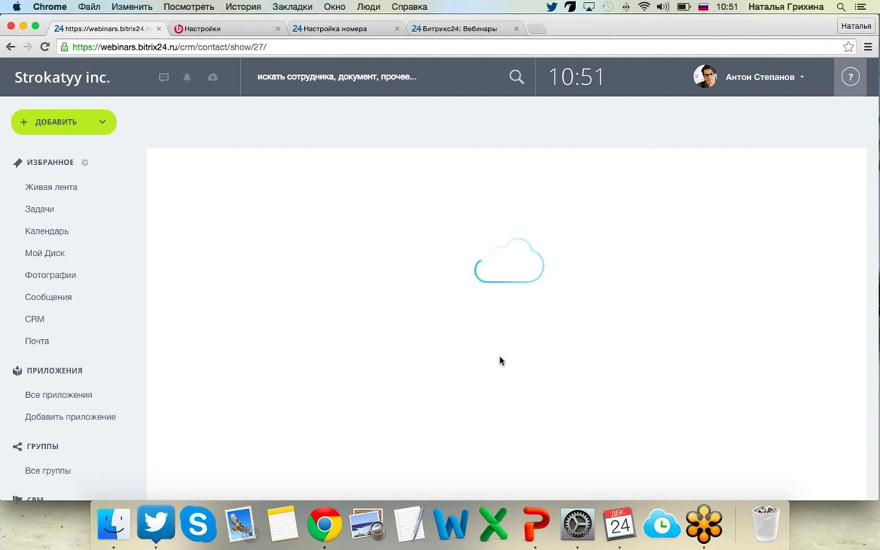
scroll(500, 360, "down", 5)
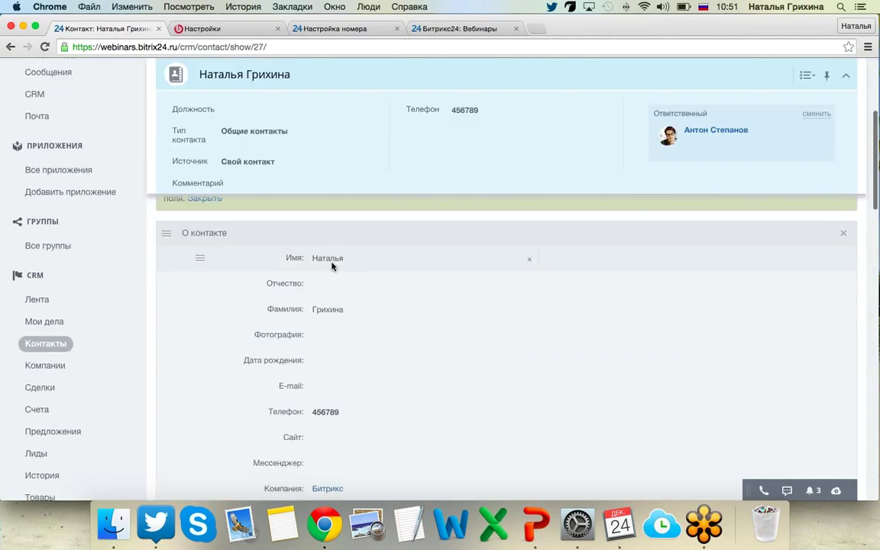
left_click(529, 309)
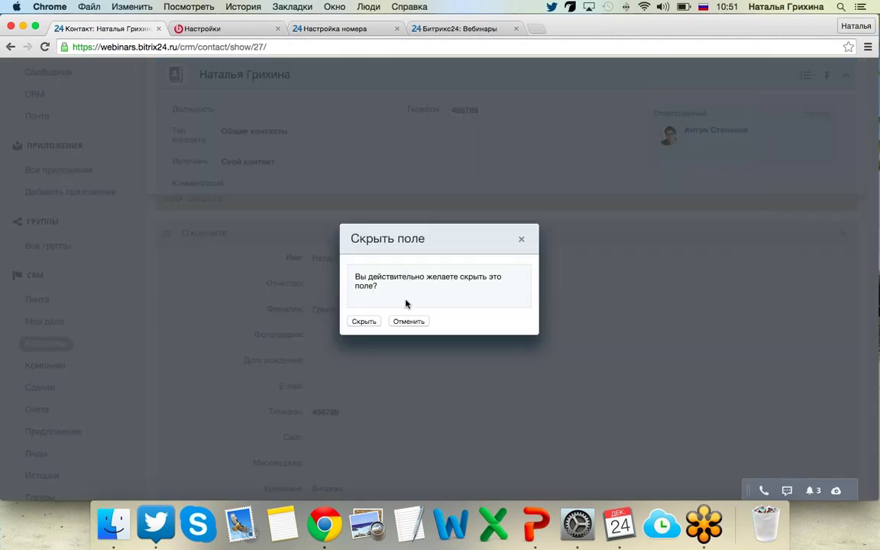
Confirm Скрыть so the surname field disappears from the contact card.
left_click(368, 321)
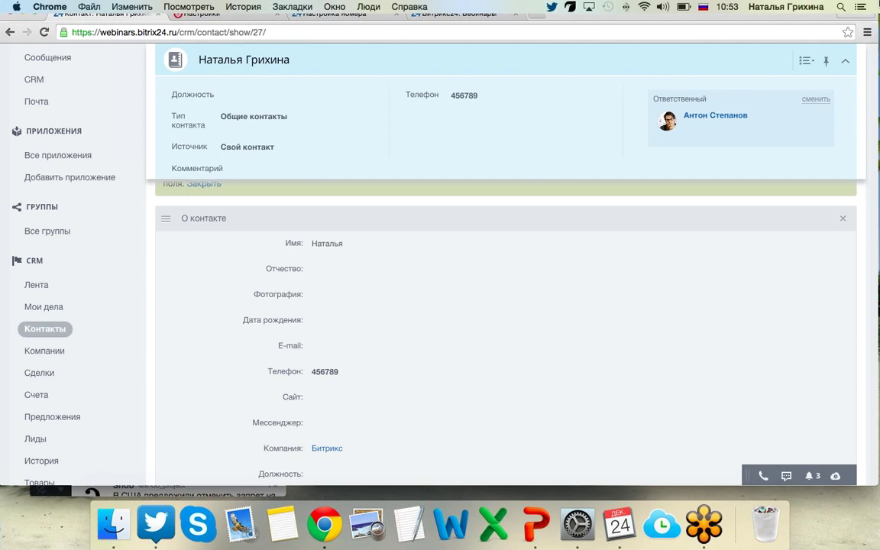
key("F11")
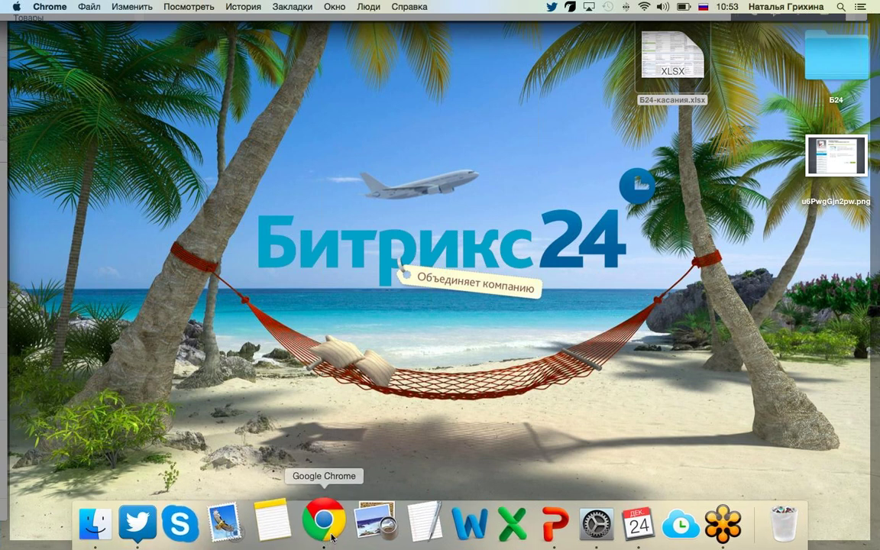
left_click(326, 532)
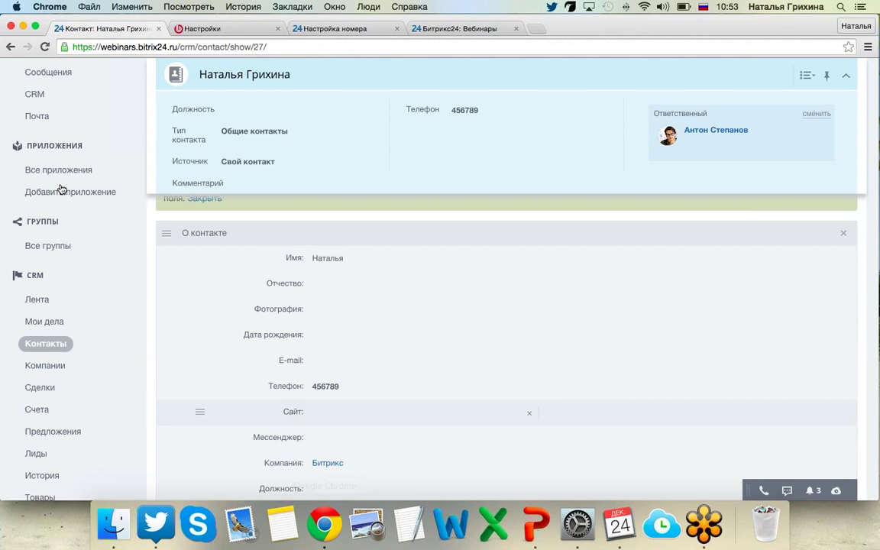
scroll(61, 190, "up", 4)
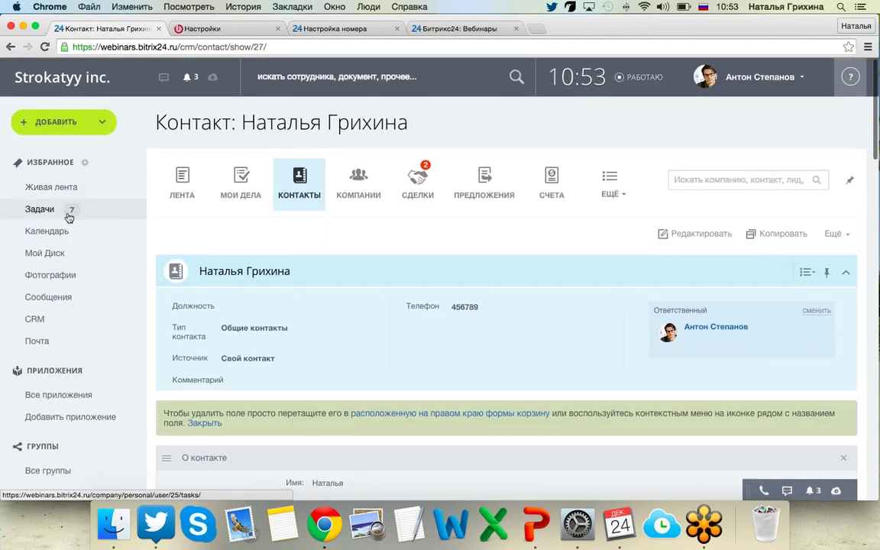
Glance at Задачи, then view the personal Календарь for December 2014.
left_click(67, 213)
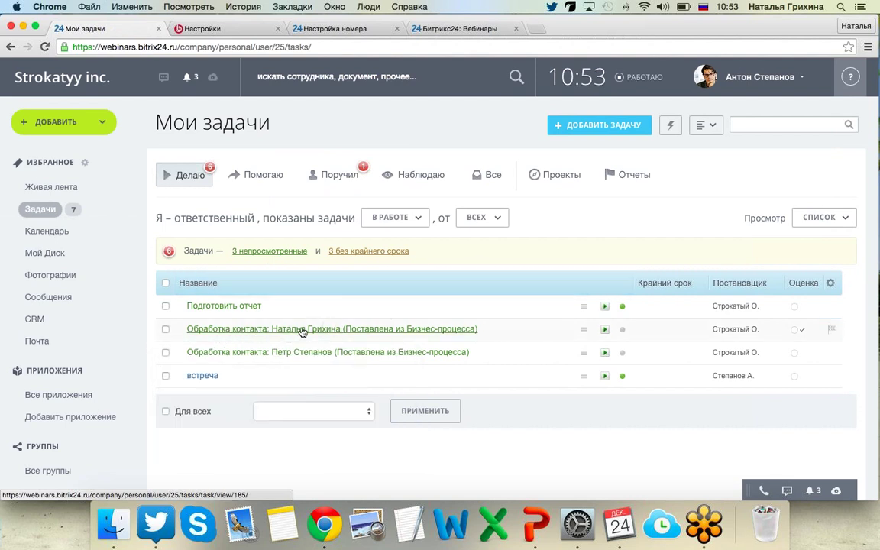
left_click(45, 236)
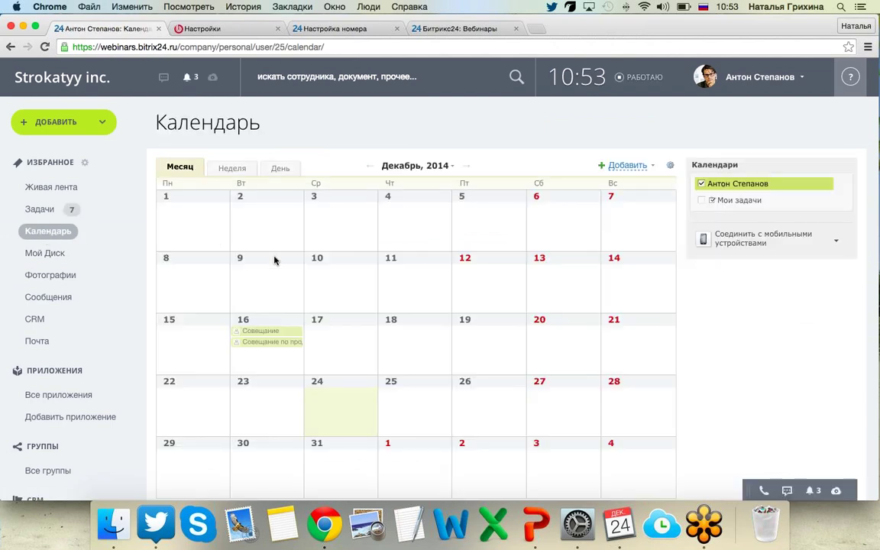
scroll(771, 402, "down", 2)
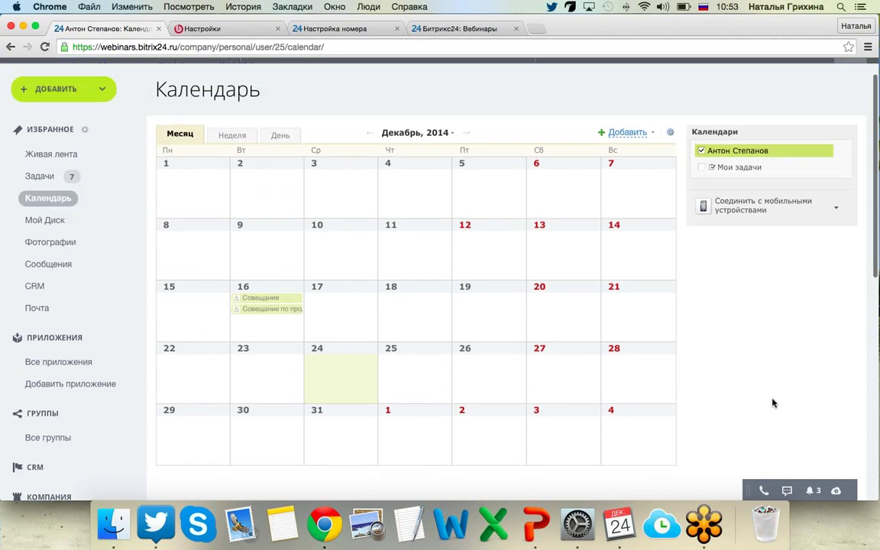
scroll(771, 403, "up", 2)
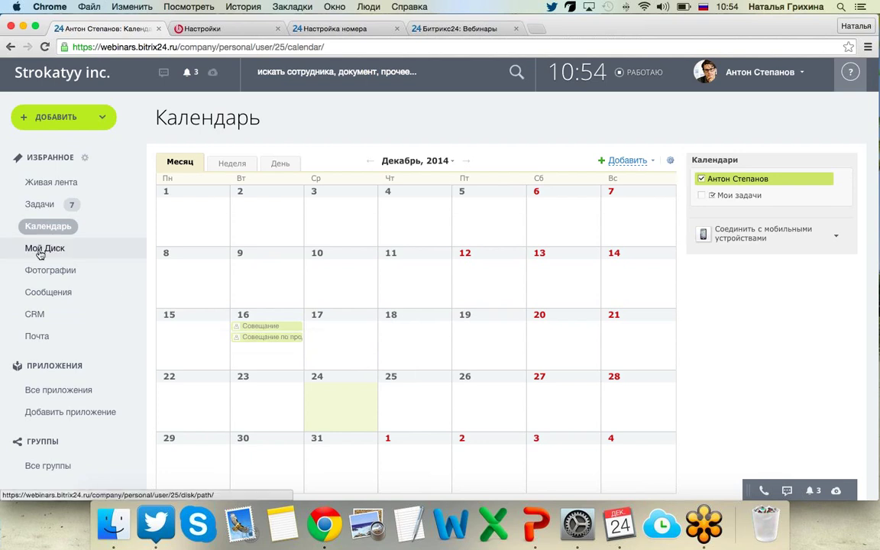
scroll(52, 246, "down", 1)
scroll(52, 246, "down", 3)
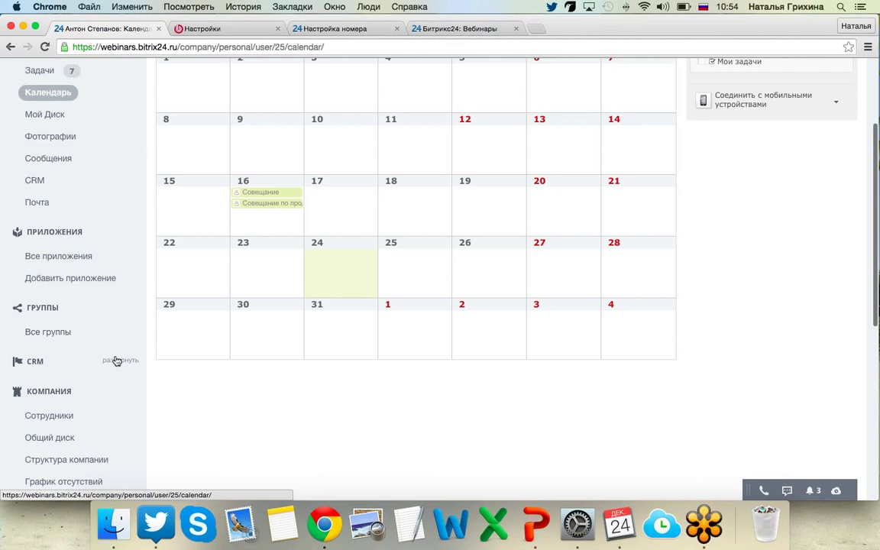
Return to the Лента CRM feed topped by paid invoice №9.
left_click(75, 184)
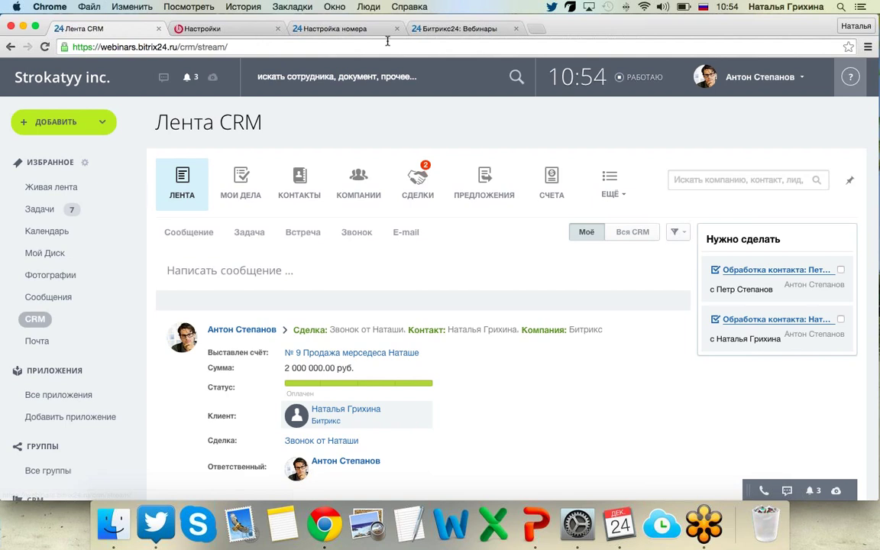
Browse the Bitrix24 webinar recordings list, then go back to the Лента CRM tab.
left_click(433, 31)
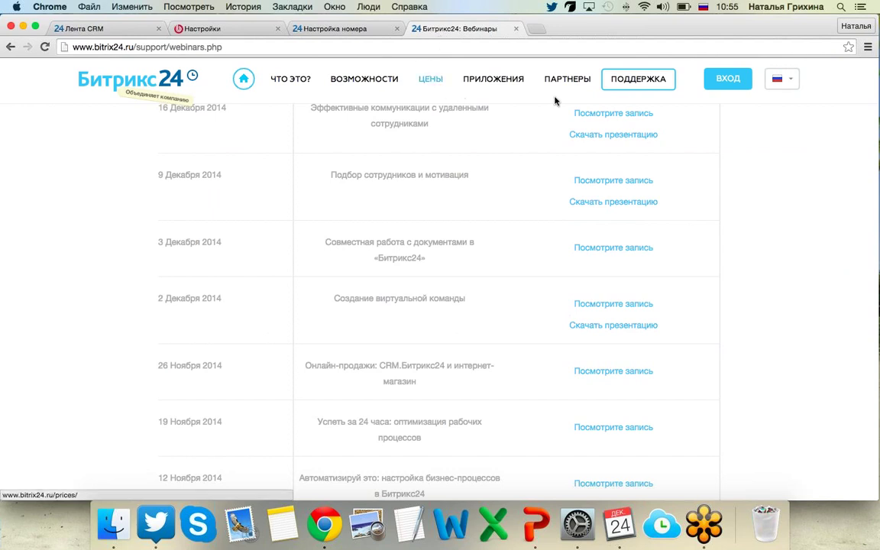
scroll(638, 88, "up", 10)
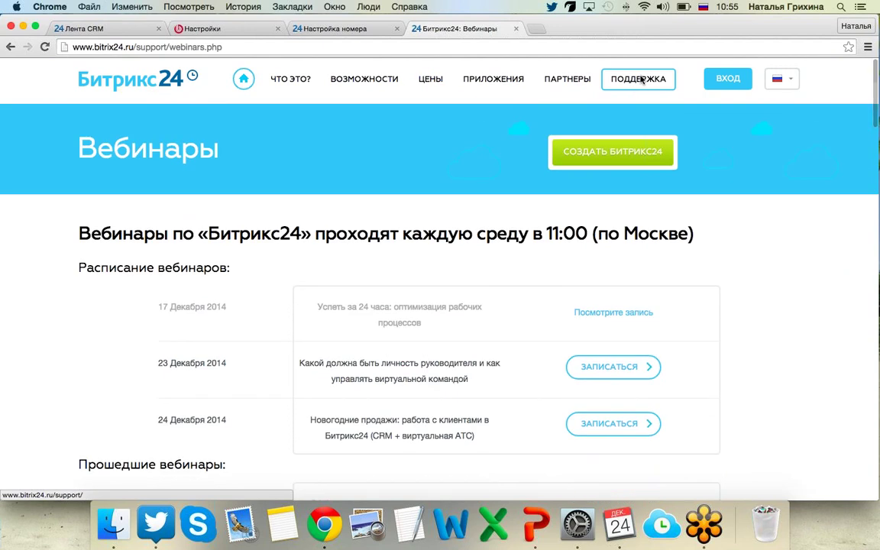
scroll(513, 230, "down", 2)
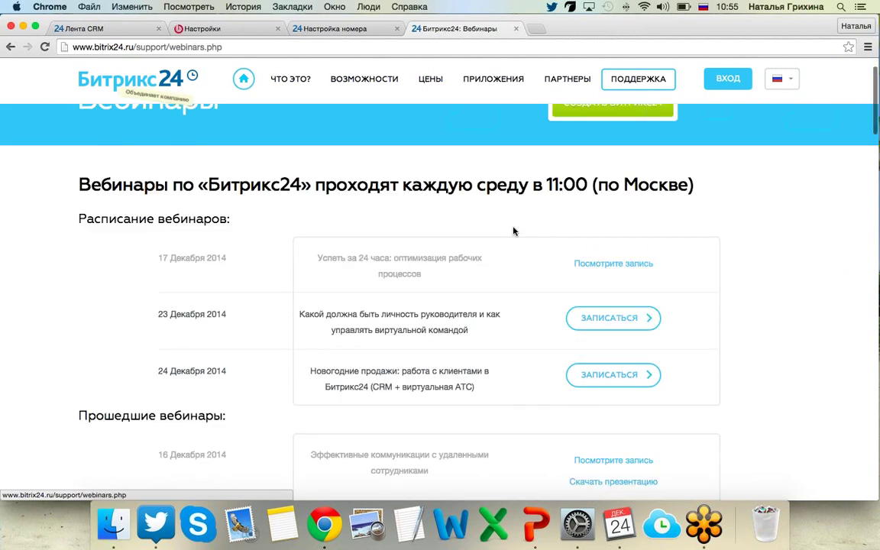
scroll(513, 231, "down", 5)
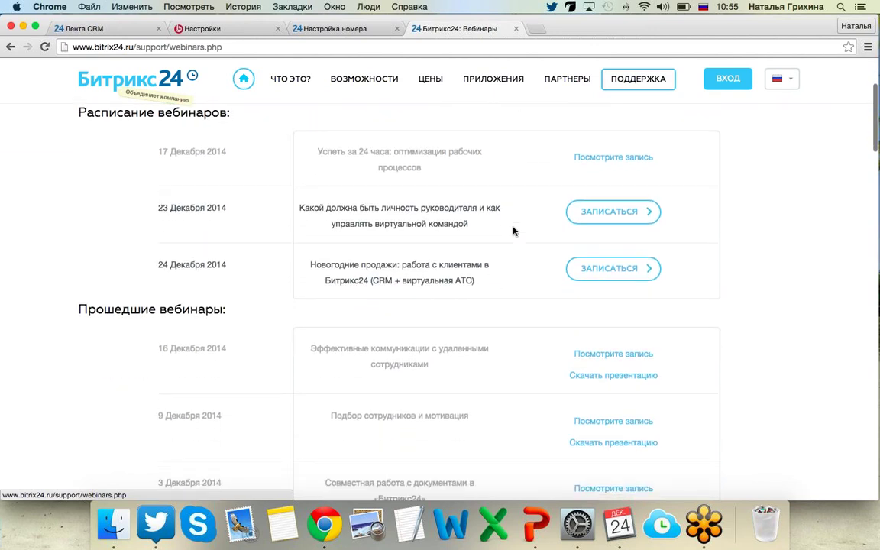
scroll(513, 230, "down", 4)
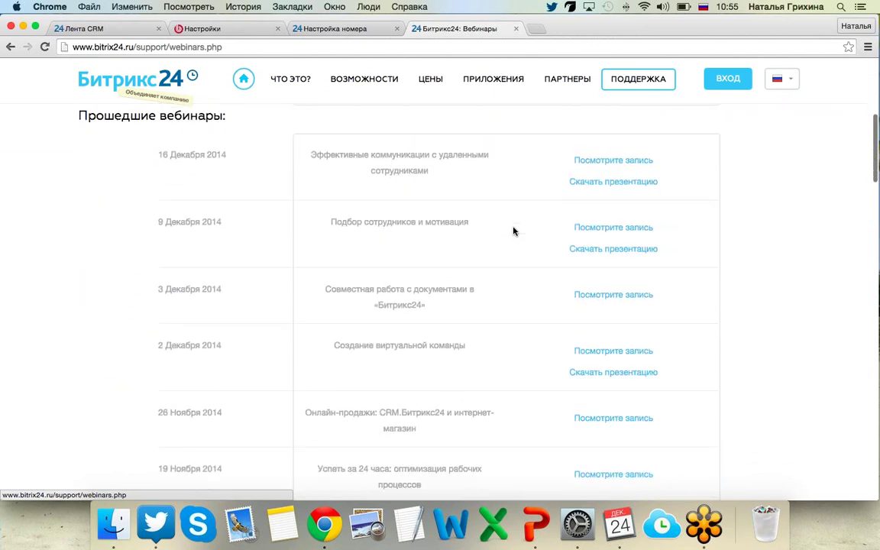
scroll(513, 231, "down", 2)
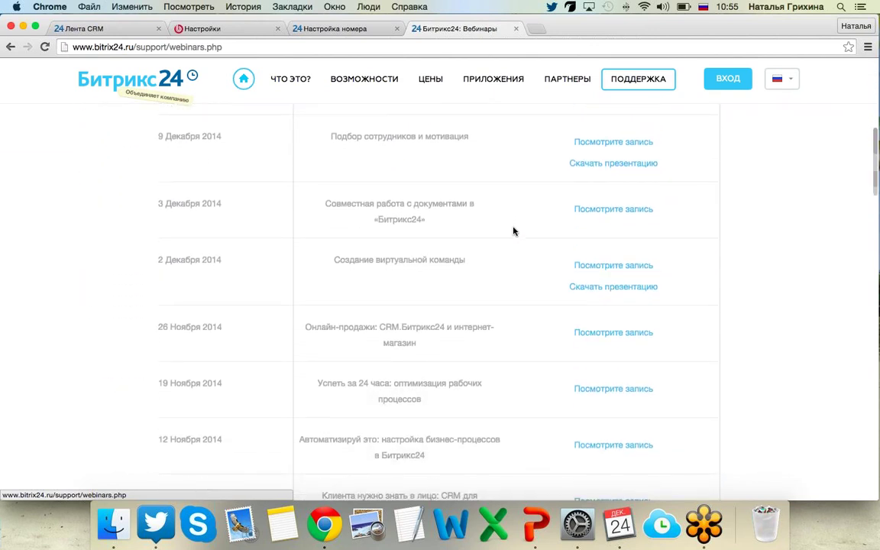
scroll(458, 237, "down", 1)
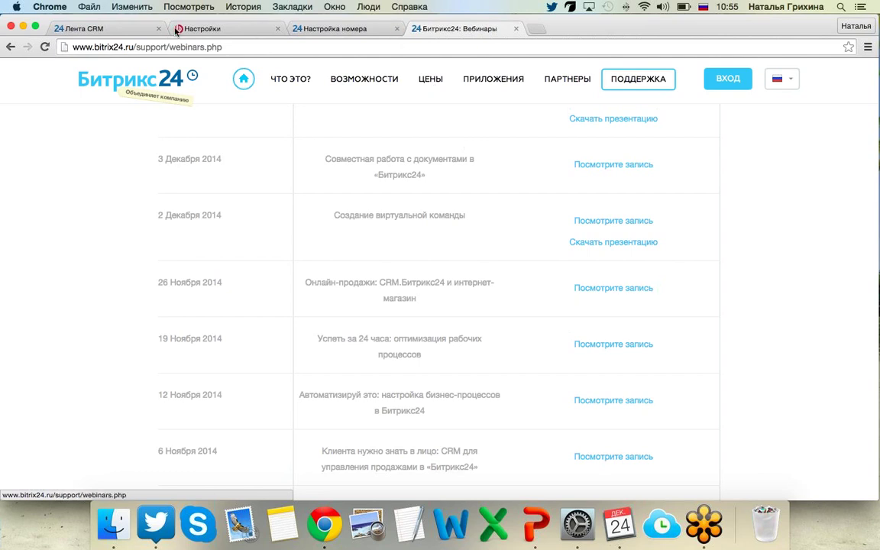
left_click(119, 29)
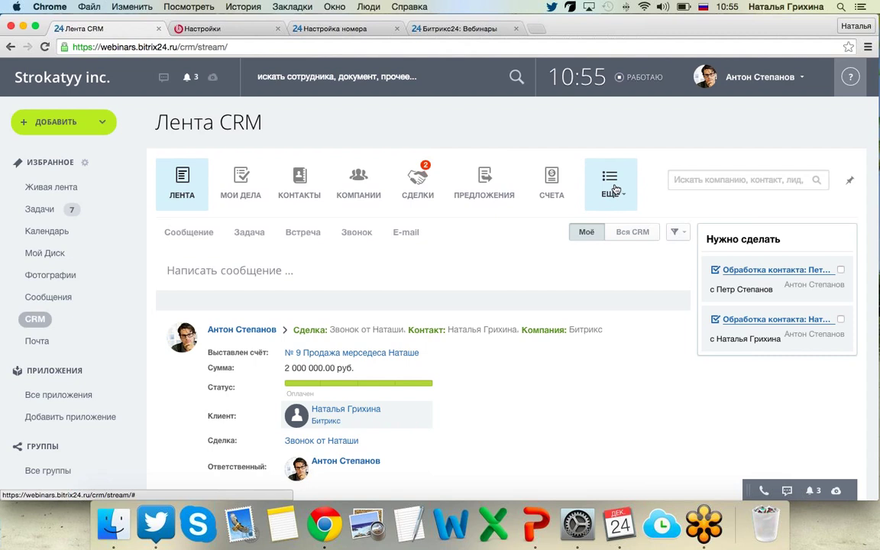
Open the Способы оплаты page from CRM Настройки under ЕЩЁ.
left_click(615, 188)
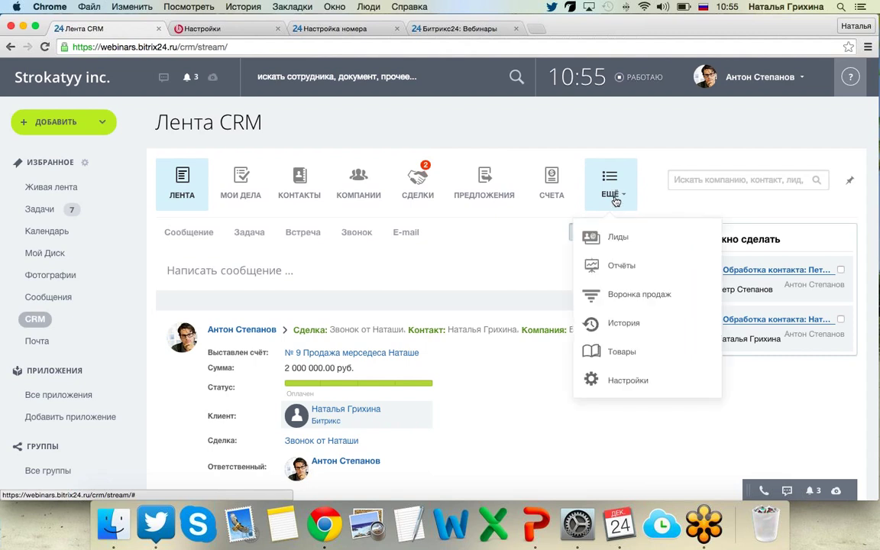
left_click(610, 378)
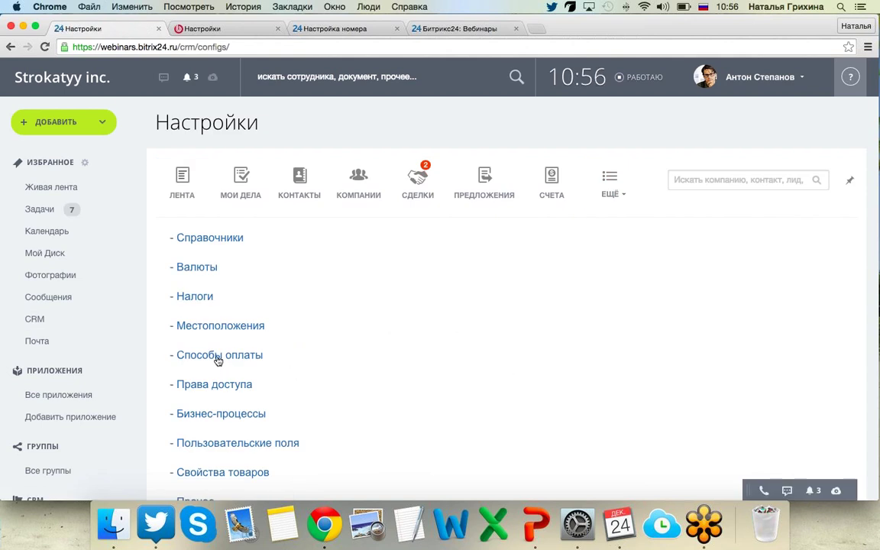
left_click(216, 356)
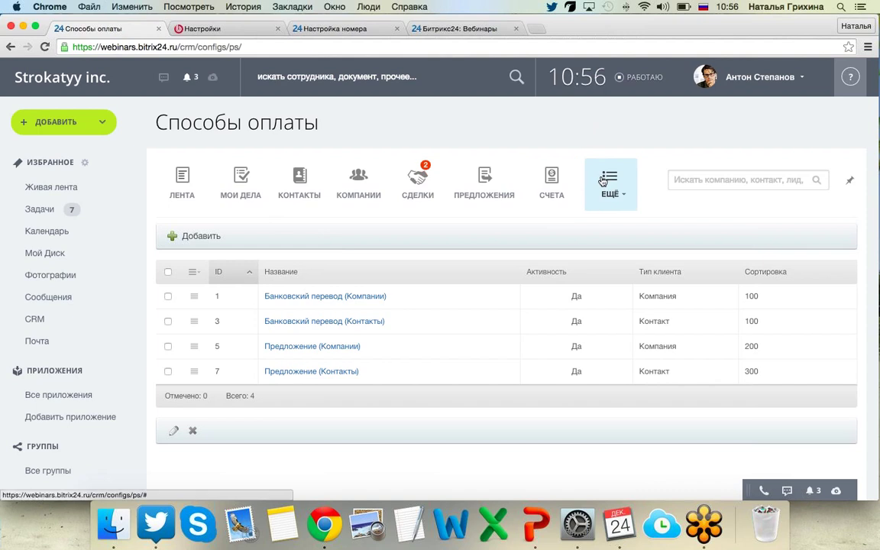
Inspect the Строка lead custom field in Пользовательские поля and cancel without changes.
left_click(603, 182)
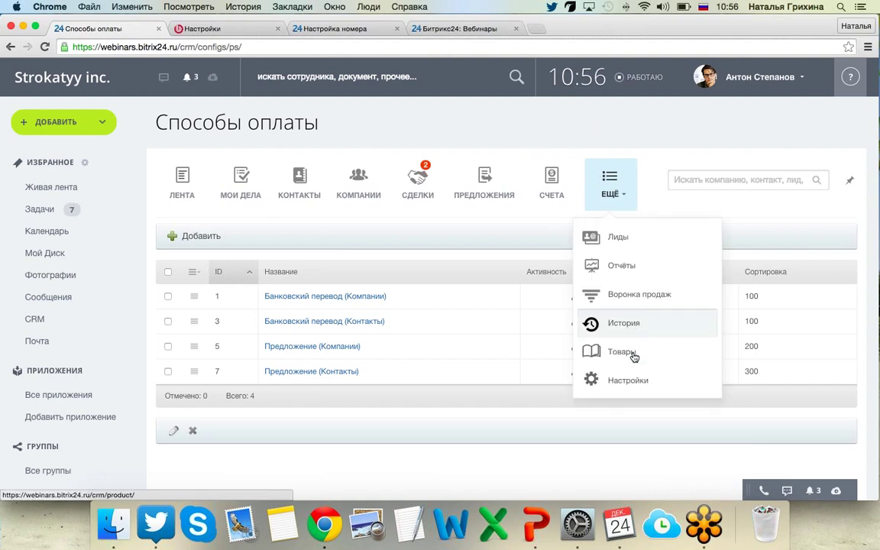
left_click(622, 382)
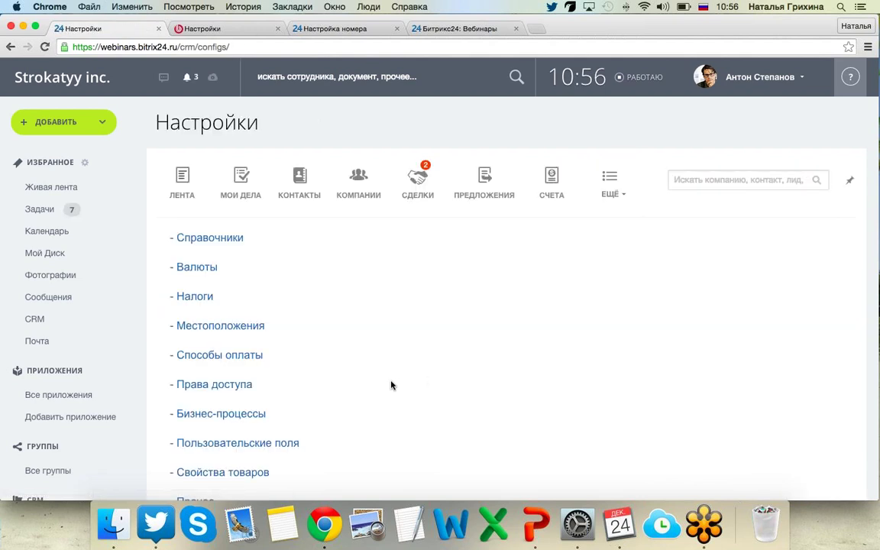
scroll(351, 341, "down", 3)
left_click(220, 354)
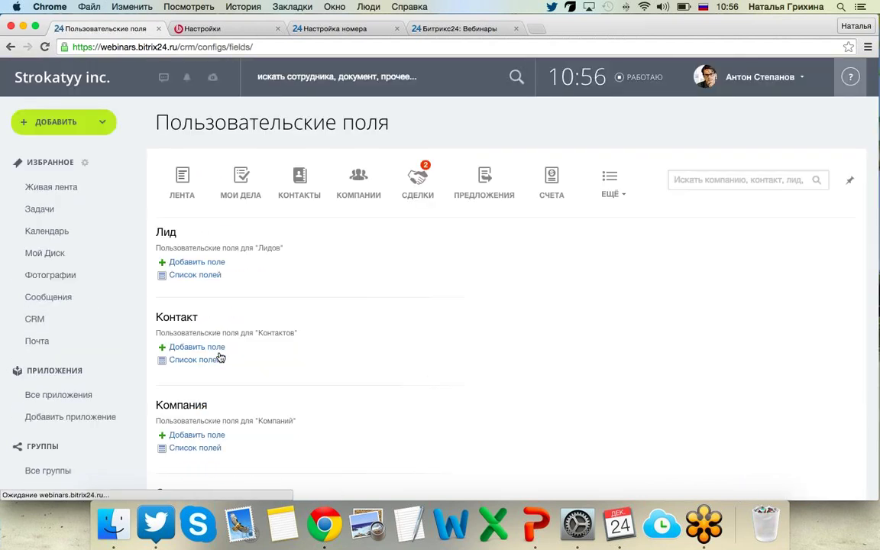
left_click(191, 277)
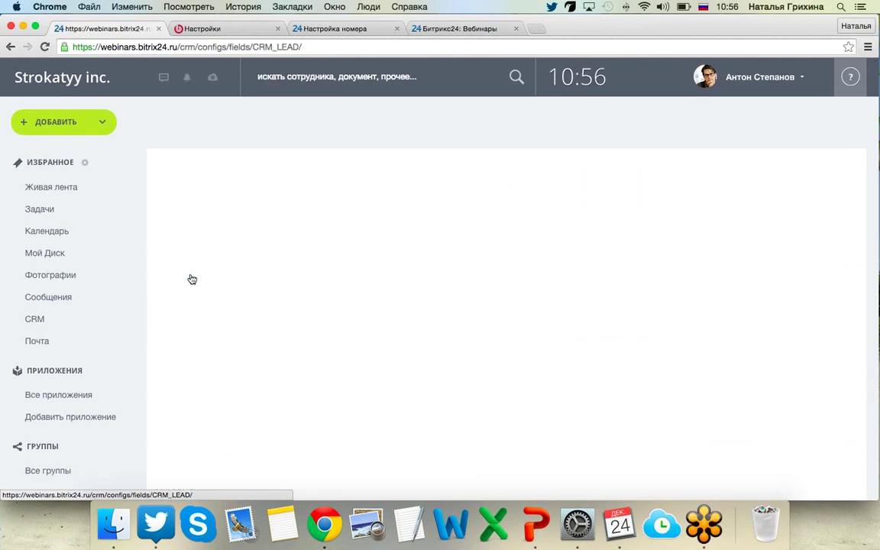
left_click(308, 297)
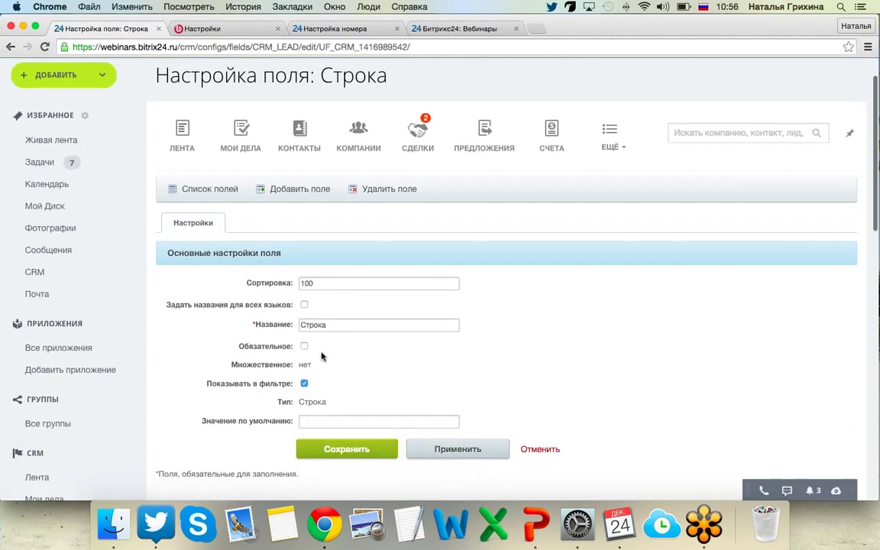
left_click(542, 451)
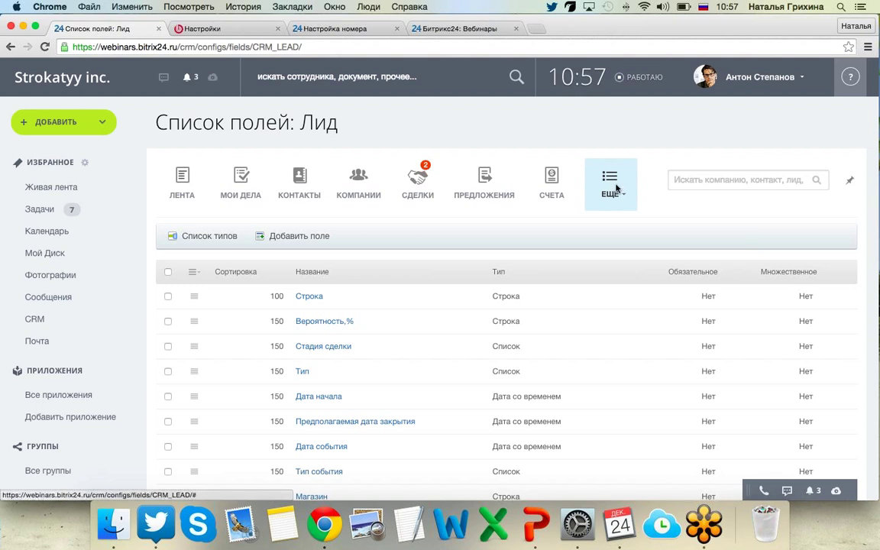
Open the CRM Права доступа page from Настройки.
left_click(617, 188)
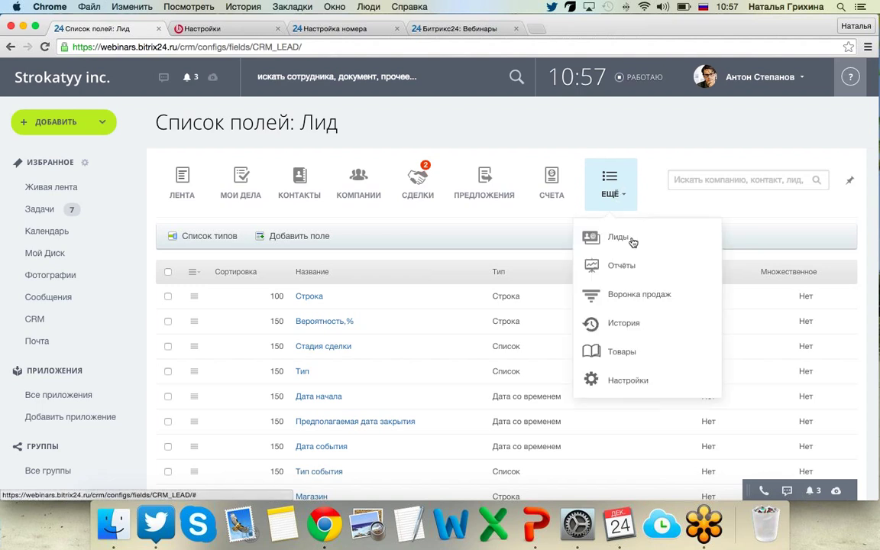
left_click(646, 381)
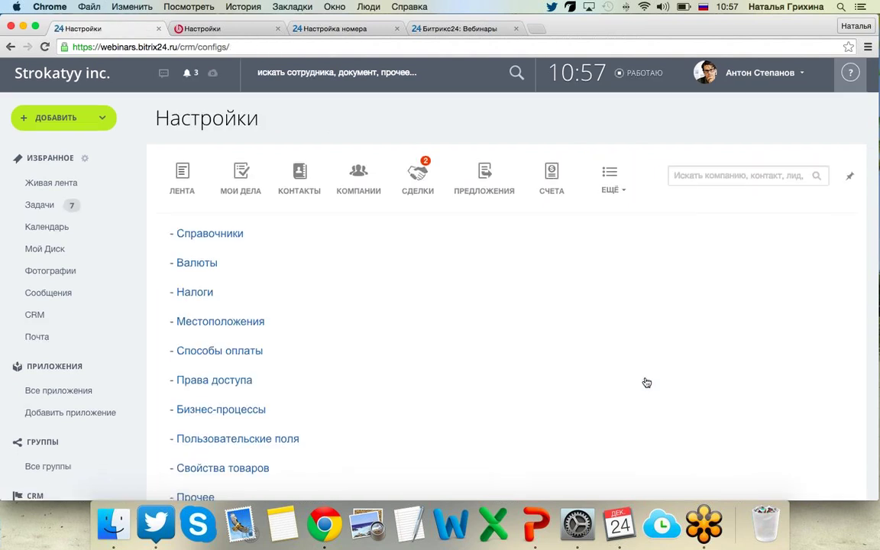
scroll(646, 382, "down", 5)
scroll(646, 382, "down", 3)
scroll(461, 308, "up", 2)
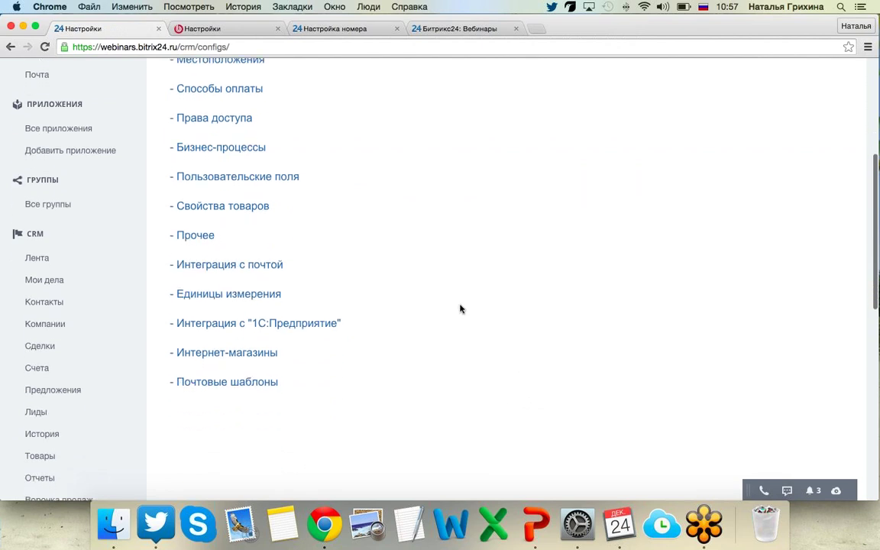
scroll(461, 309, "up", 1)
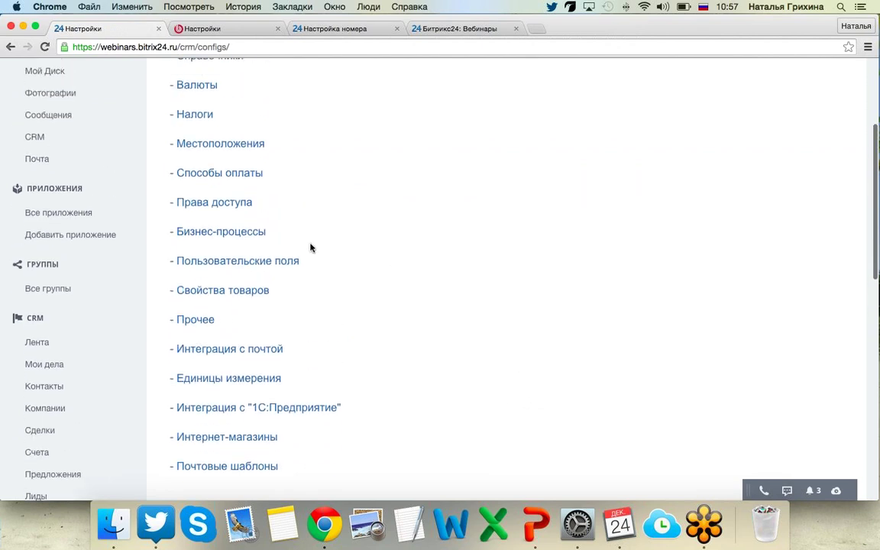
left_click(238, 207)
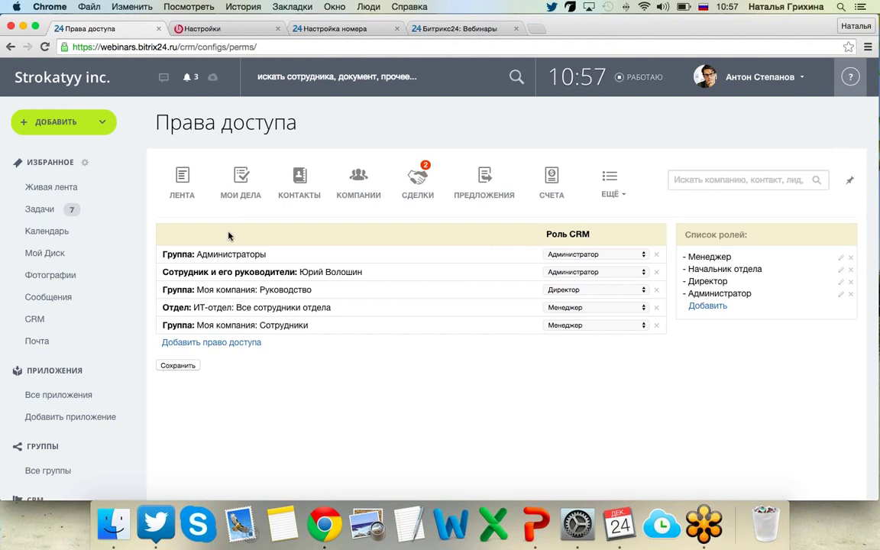
Review the Директор role's permissions, expanding and collapsing the Сделка stage rows.
left_click(841, 284)
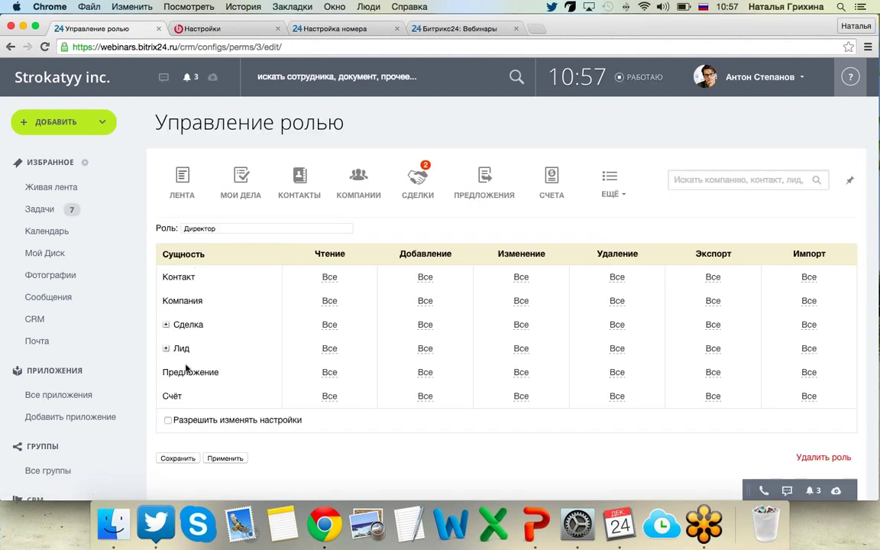
left_click(165, 326)
scroll(166, 290, "down", 5)
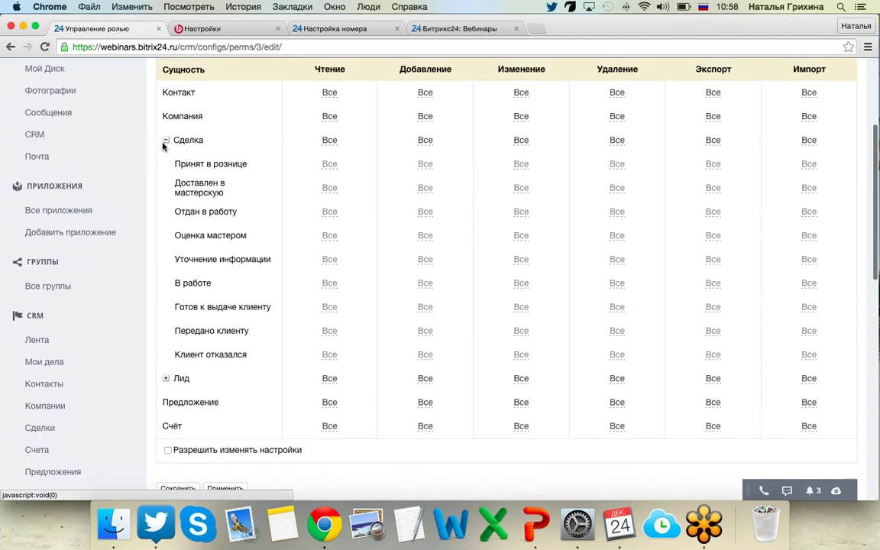
left_click(165, 140)
scroll(187, 257, "up", 3)
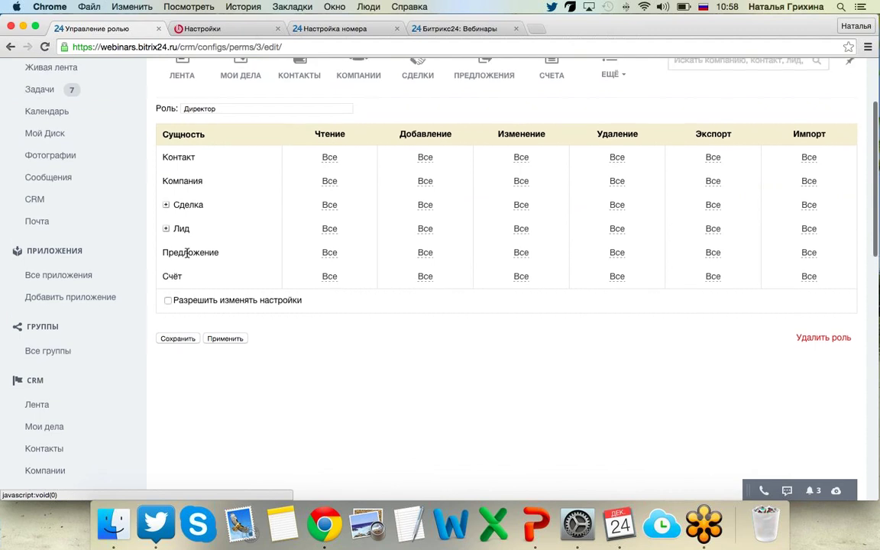
scroll(187, 257, "up", 3)
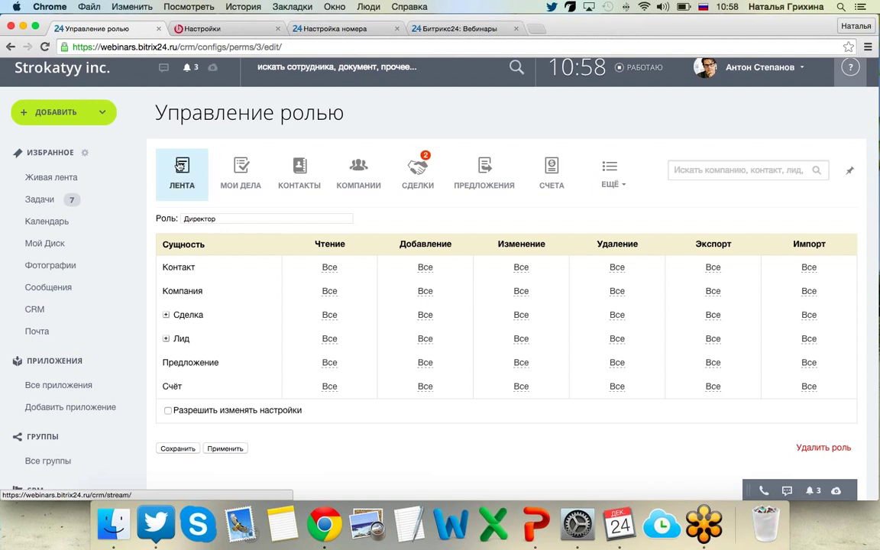
Return to the Лента CRM feed with paid invoice №9 and the two contact-processing to-dos.
left_click(180, 166)
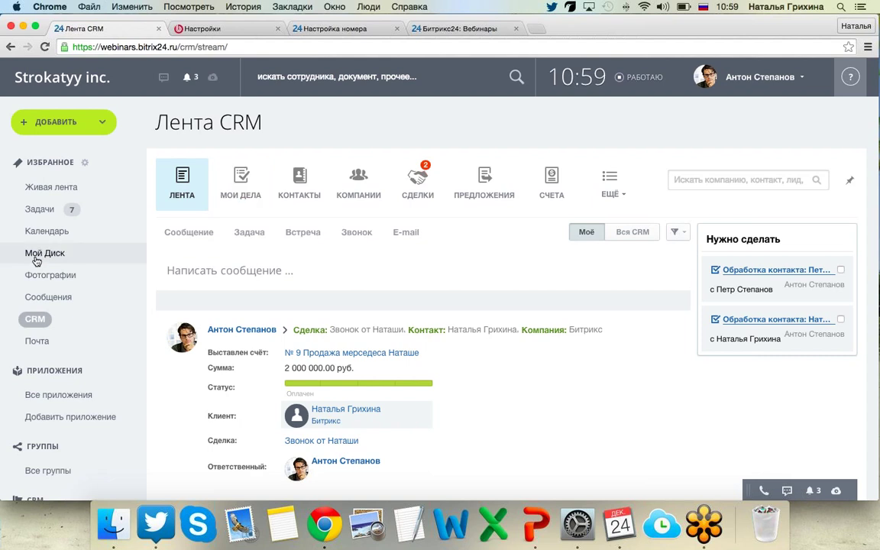
left_click(36, 259)
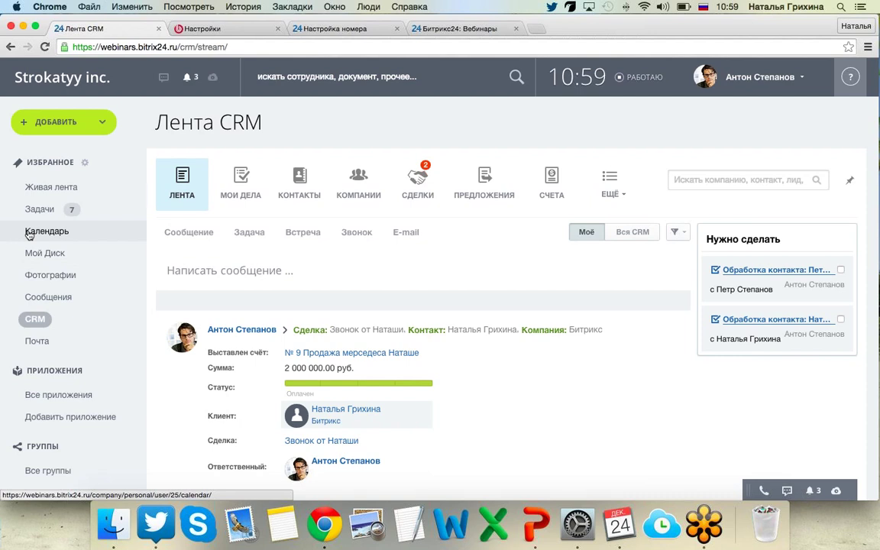
In the December 2014 calendar, start an event on the 17th, keep Занят availability, and close it unsaved.
left_click(29, 235)
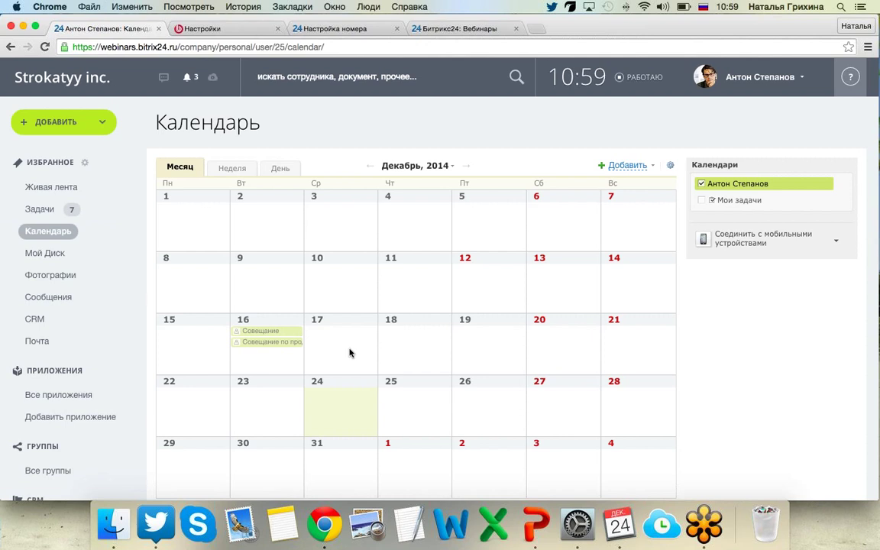
left_click(346, 354)
left_click(406, 293)
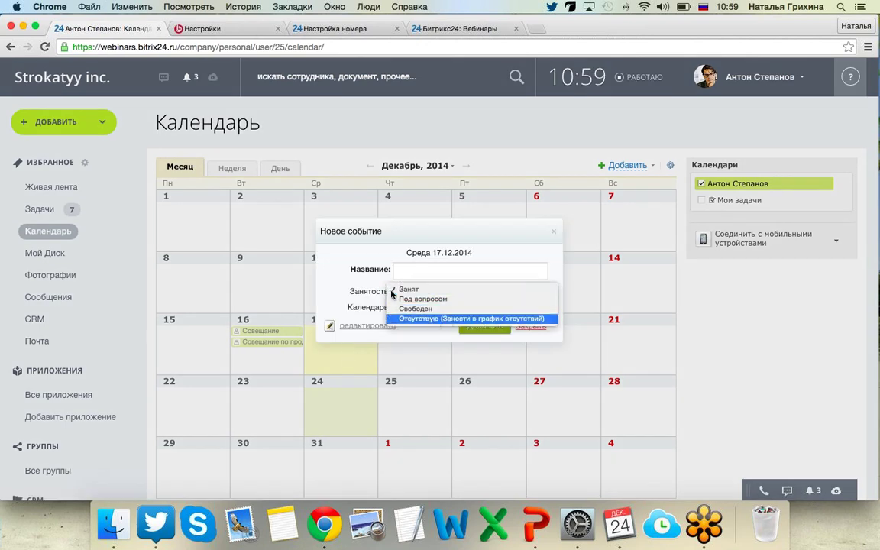
left_click(338, 223)
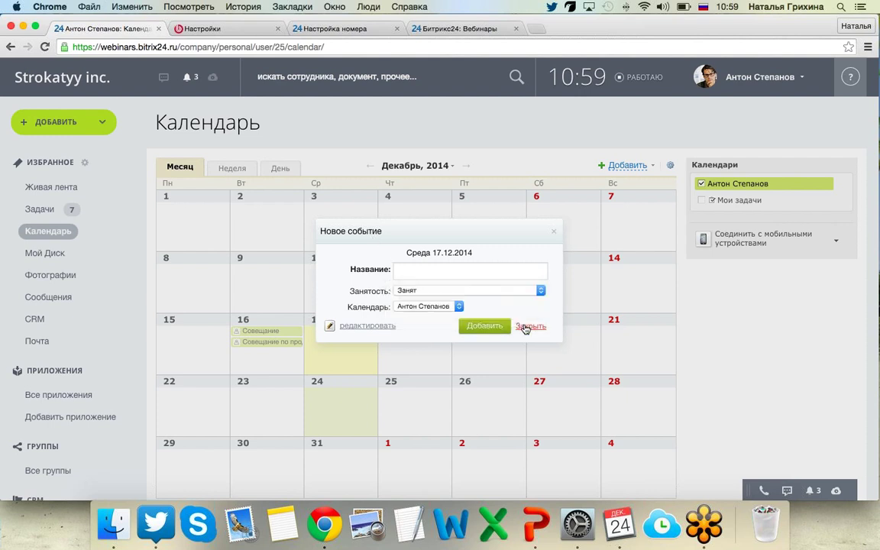
left_click(527, 327)
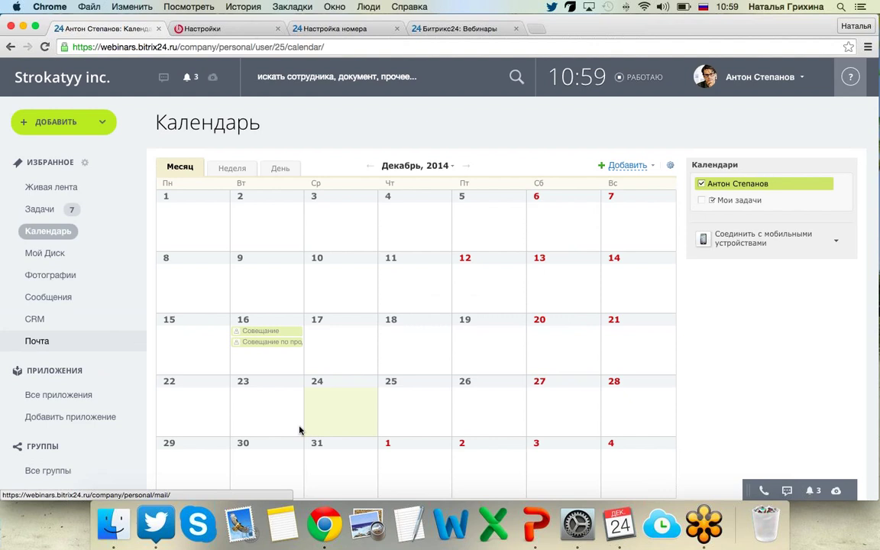
Switch to the CRM_новый год presentation and play it full-screen from slide 12.
left_click(536, 524)
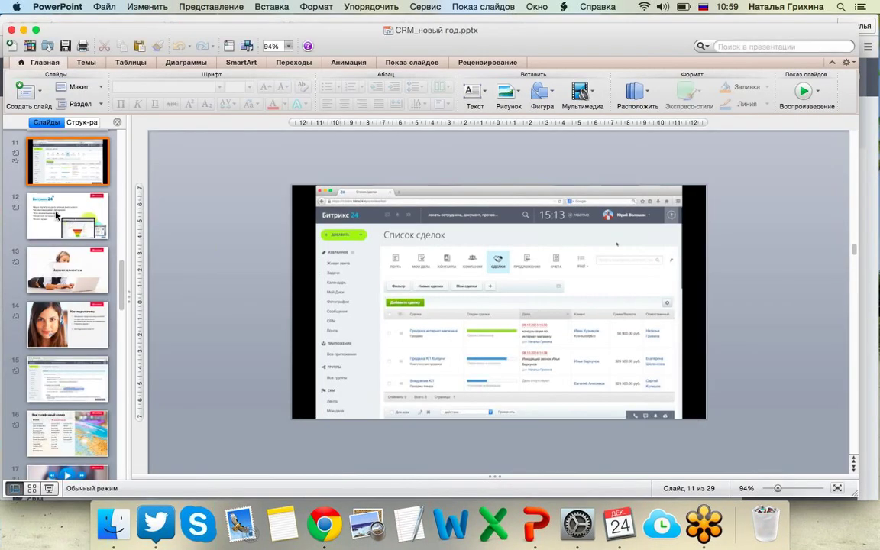
left_click(52, 195)
key("super+shift+Return")
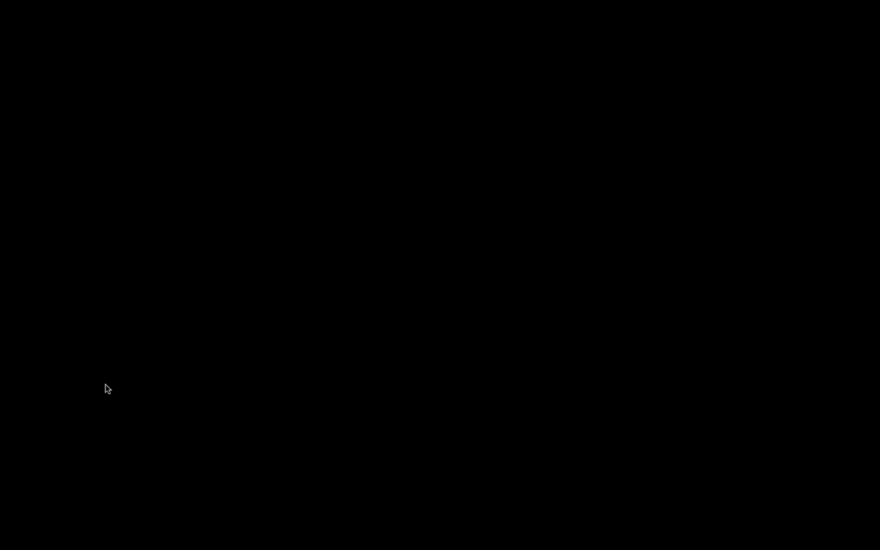
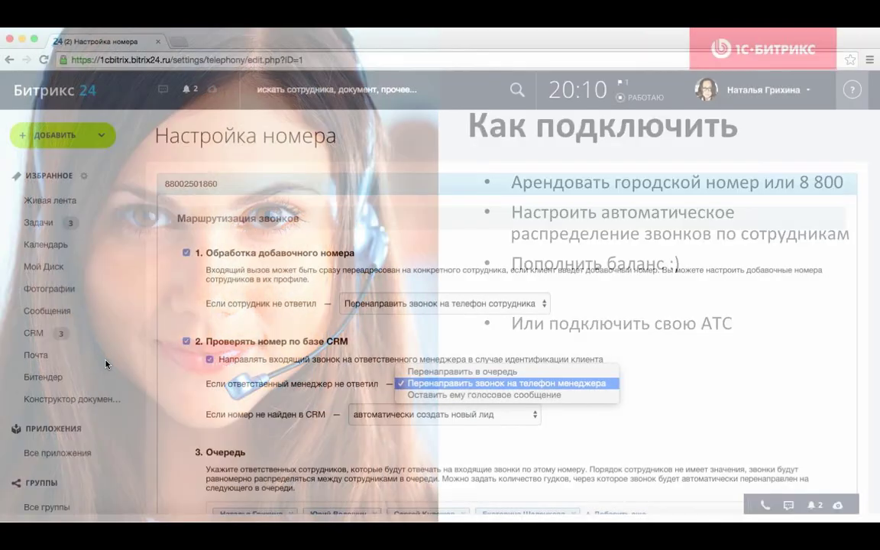
Exit the slideshow and switch to Chrome, where the Bitrix24 December 2014 calendar is open.
key("Escape")
key("super+Tab")
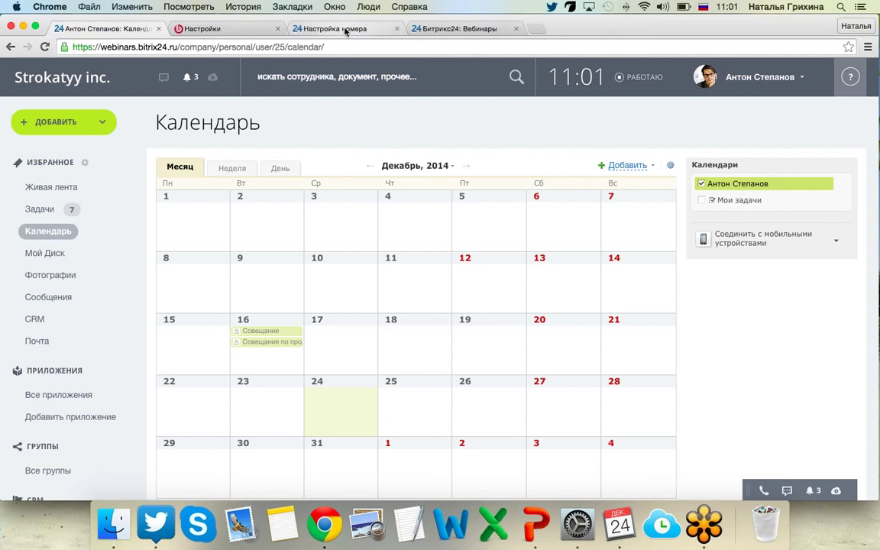
left_click(345, 29)
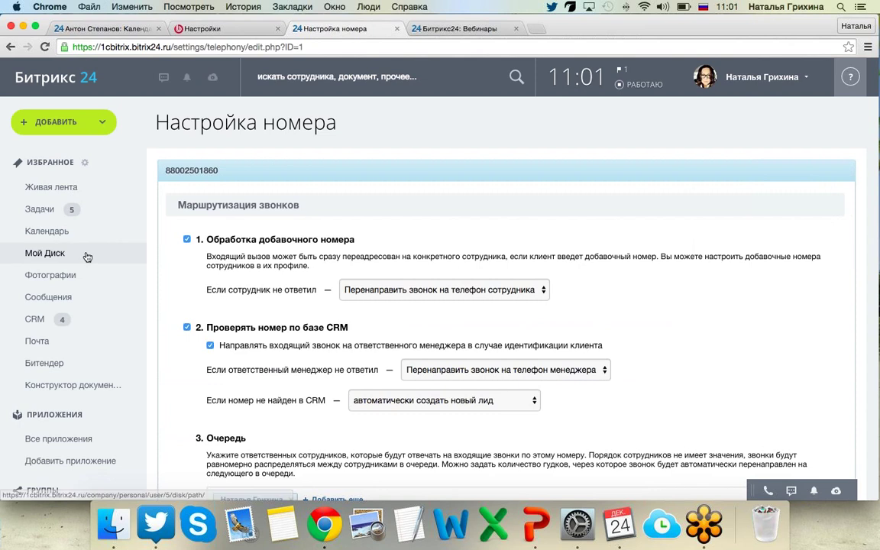
scroll(34, 253, "down", 15)
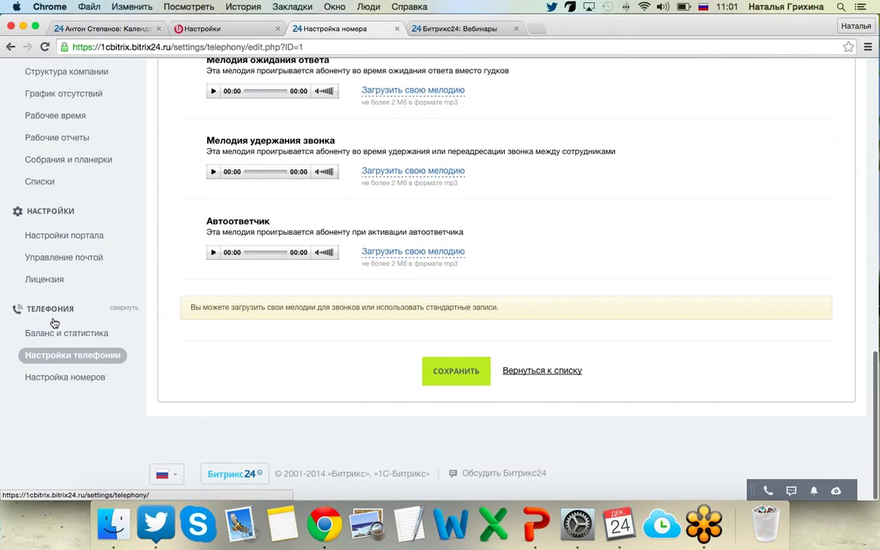
left_click(76, 356)
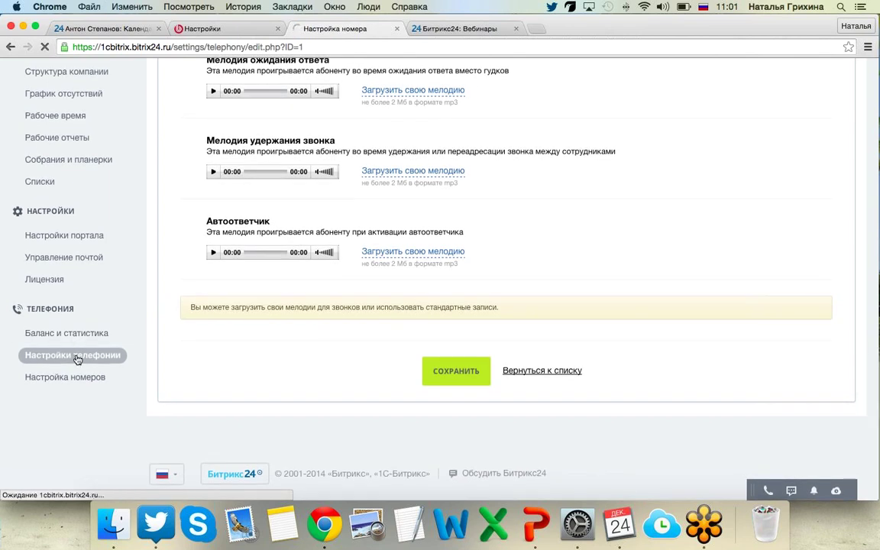
scroll(368, 348, "down", 1)
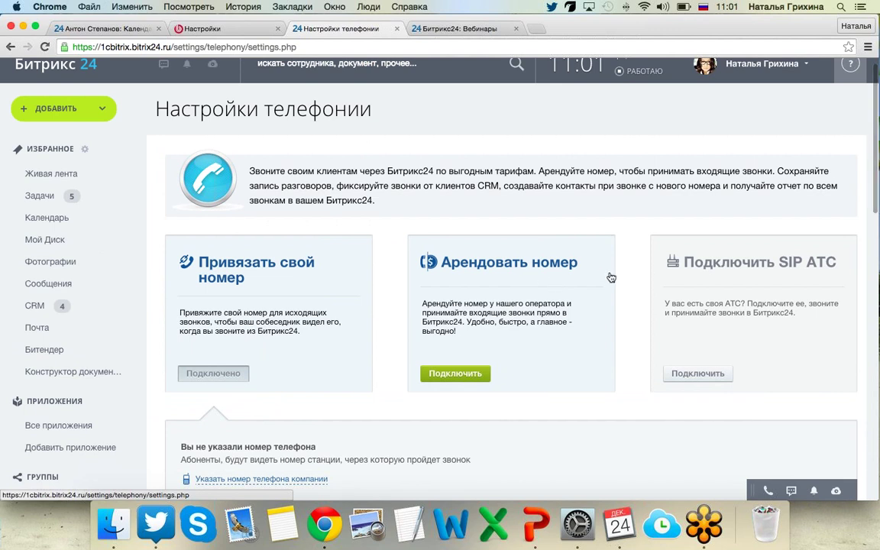
scroll(611, 278, "down", 3)
scroll(611, 277, "down", 2)
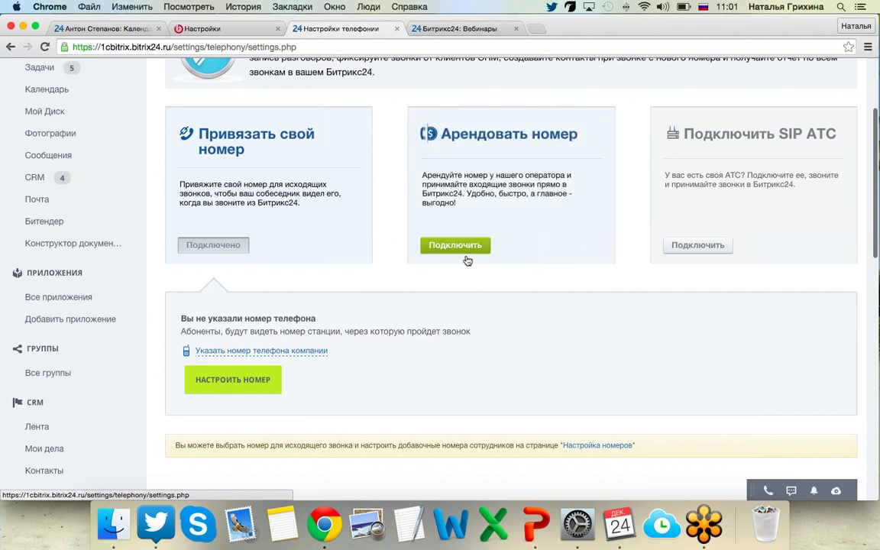
left_click(456, 247)
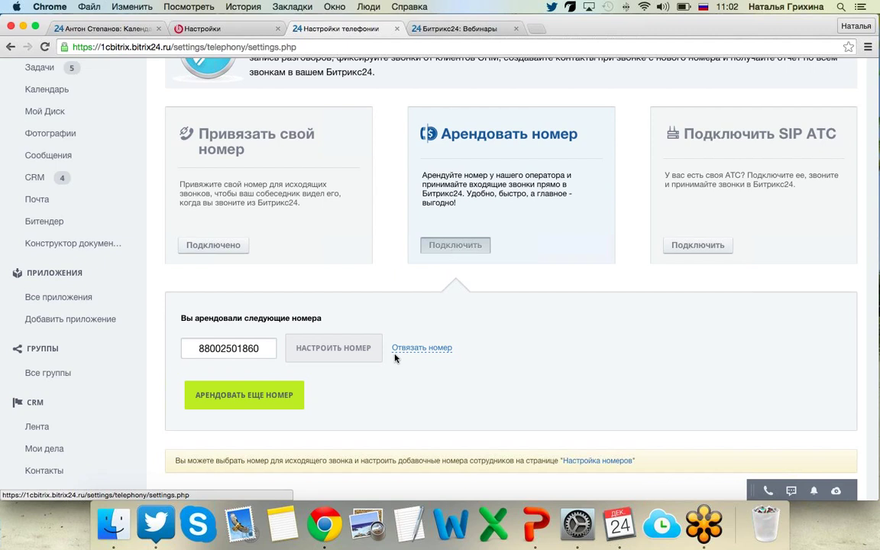
Start renting another number with country Россия, type Городские and region Москва (499).
left_click(285, 392)
scroll(281, 391, "down", 4)
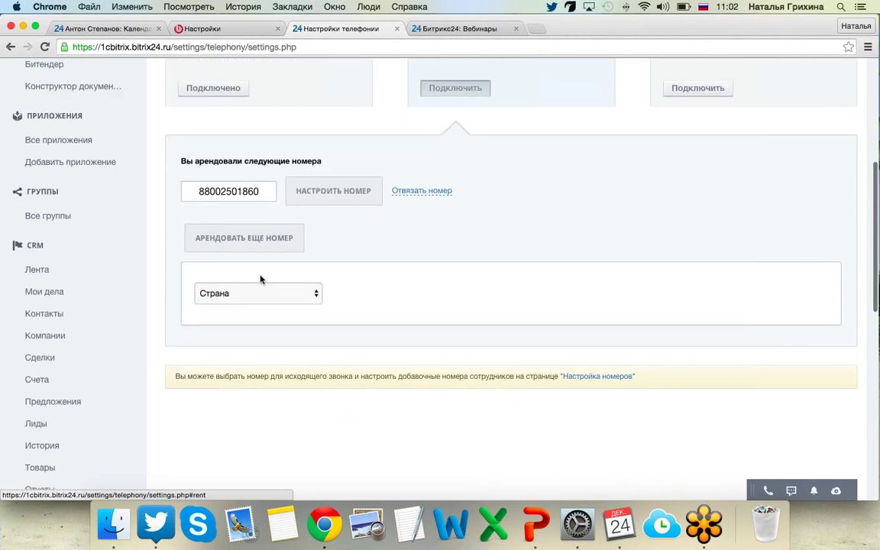
left_click(281, 291)
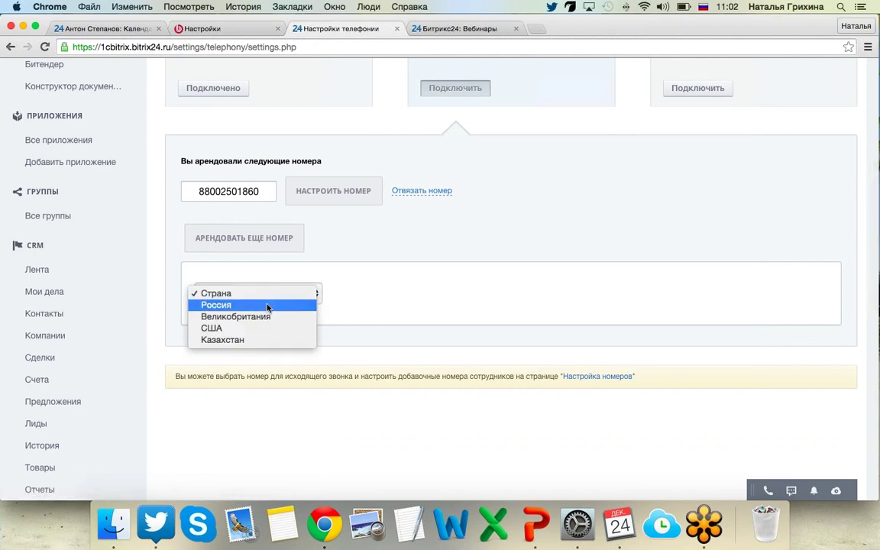
left_click(267, 305)
left_click(367, 293)
left_click(372, 305)
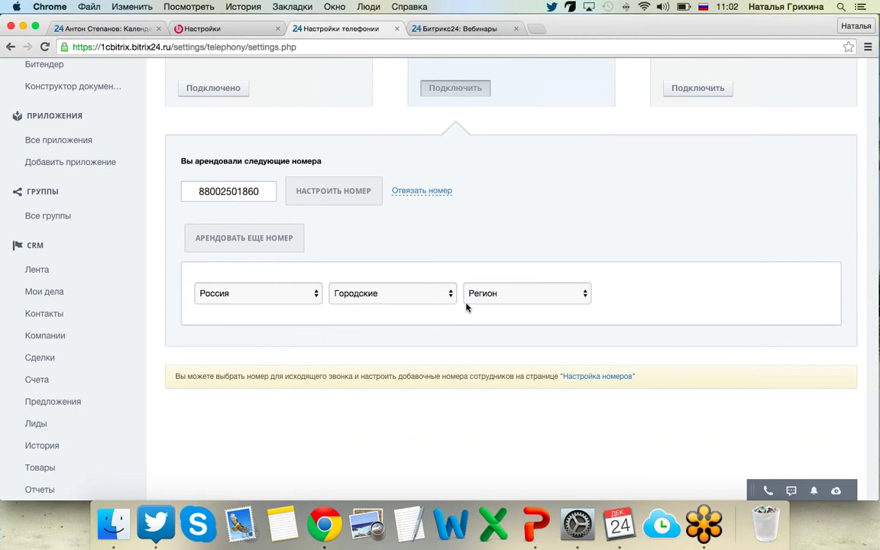
left_click(472, 298)
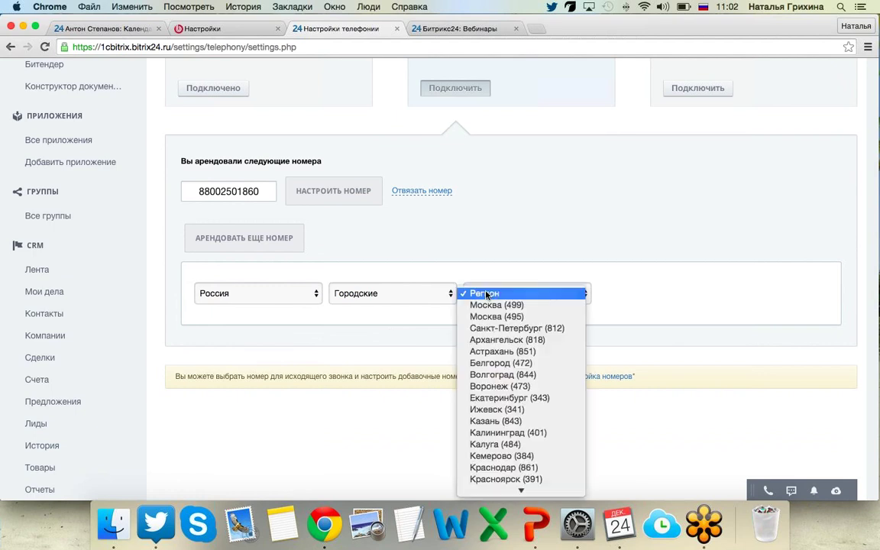
left_click(537, 306)
Browse the available Moscow (499) city numbers offered at 990 руб. per month.
scroll(543, 308, "down", 5)
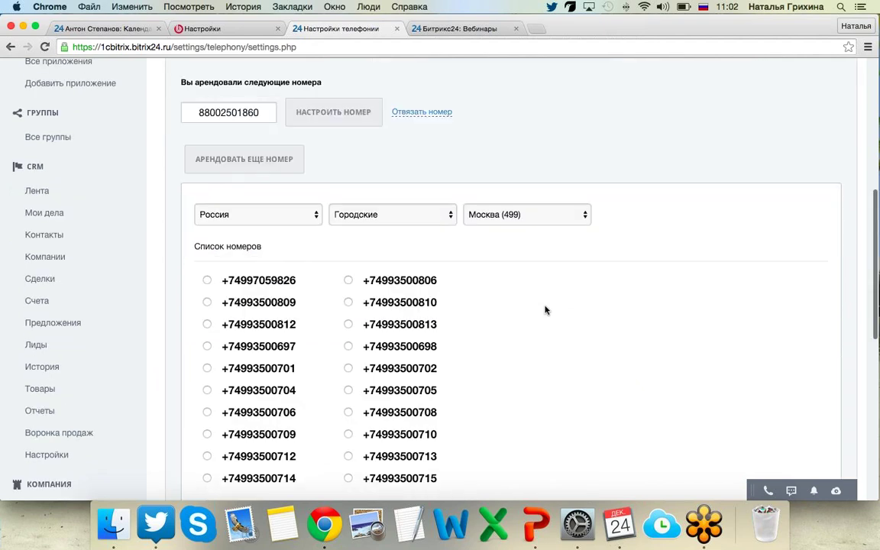
scroll(545, 310, "down", 4)
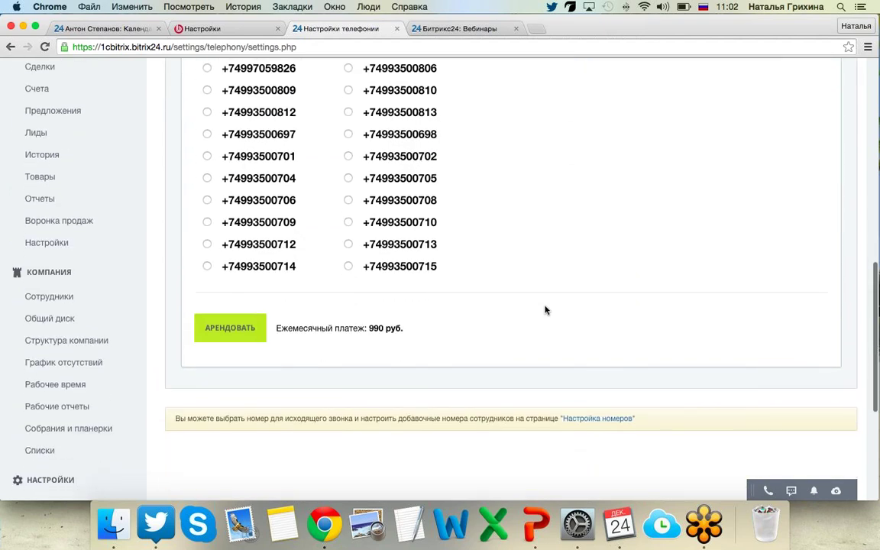
scroll(545, 309, "up", 3)
scroll(545, 309, "up", 2)
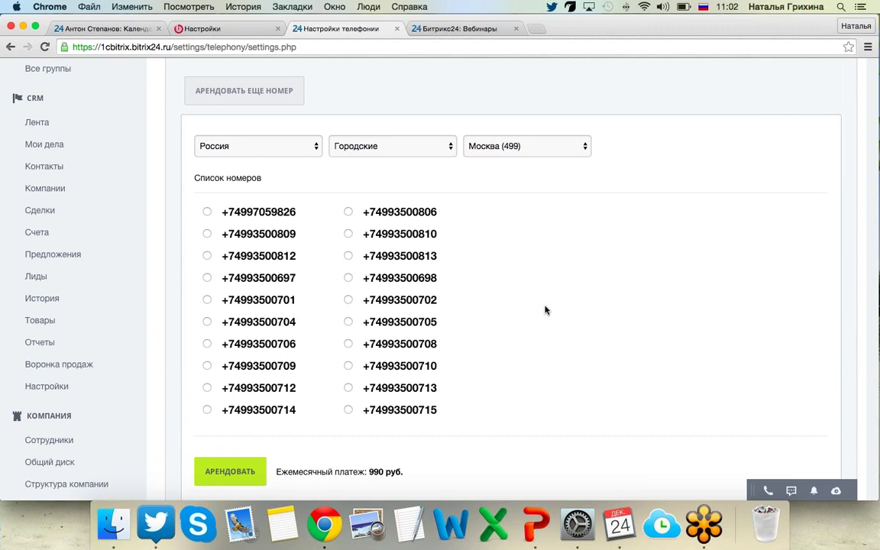
scroll(545, 309, "up", 1)
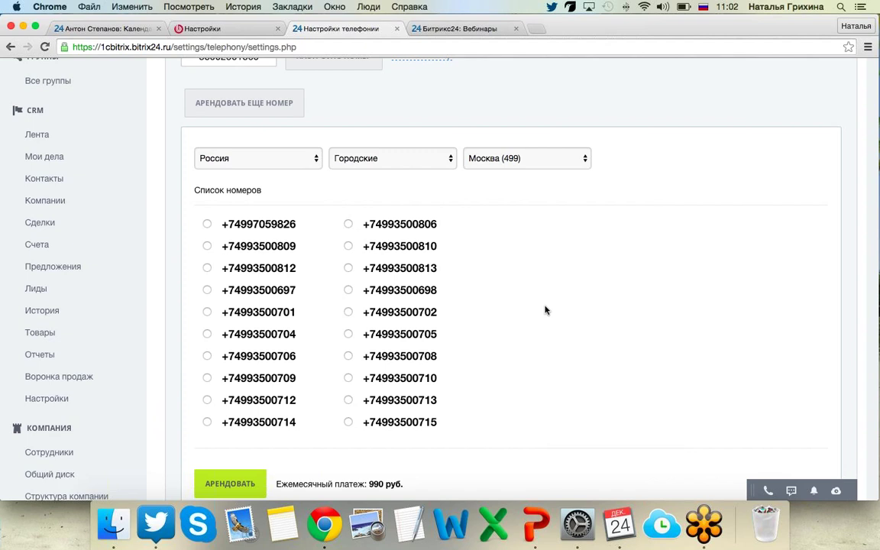
scroll(545, 310, "up", 2)
scroll(545, 309, "up", 2)
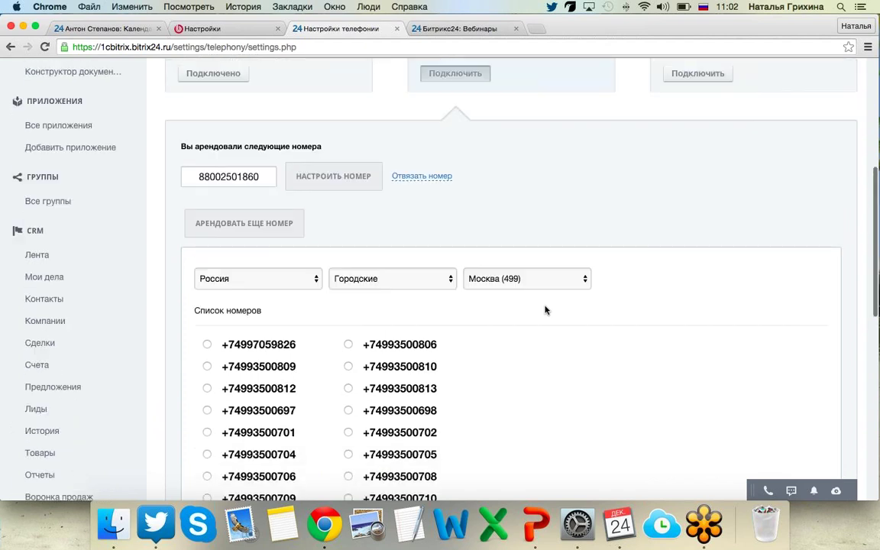
scroll(546, 309, "up", 4)
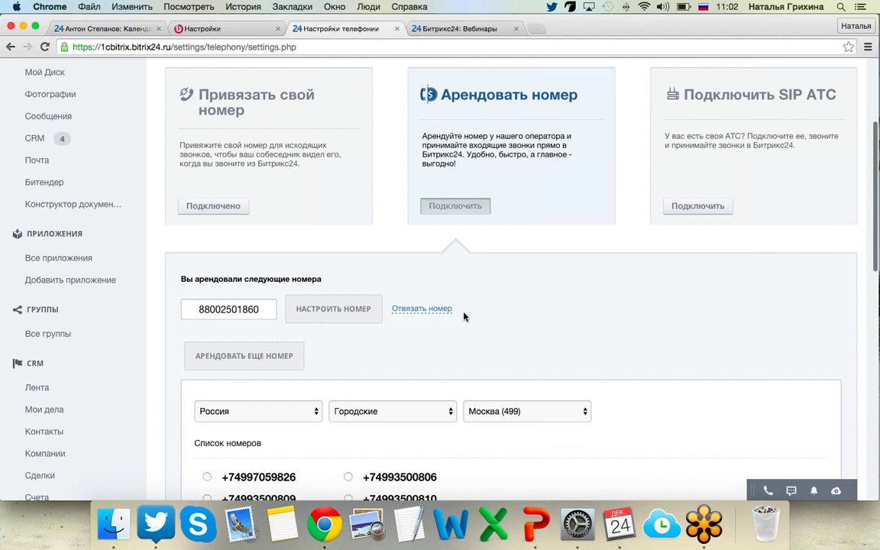
left_click(338, 316)
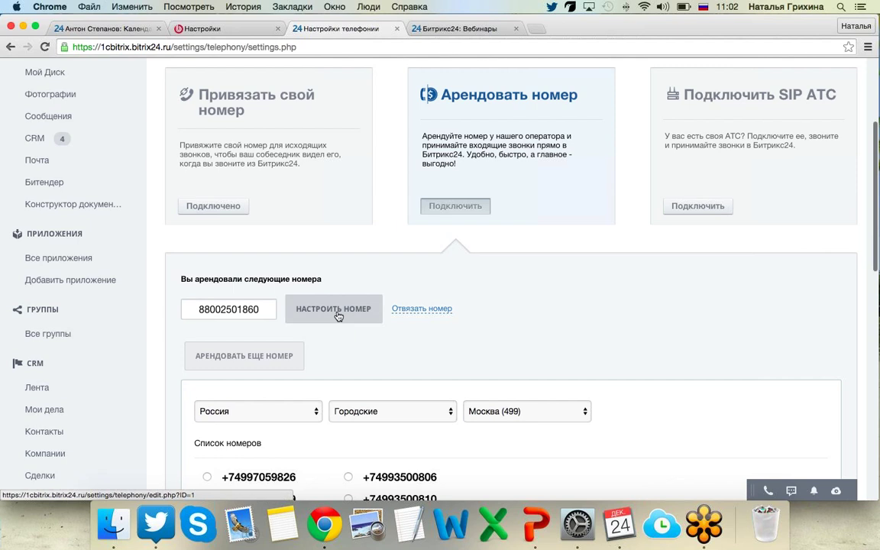
left_click(337, 317)
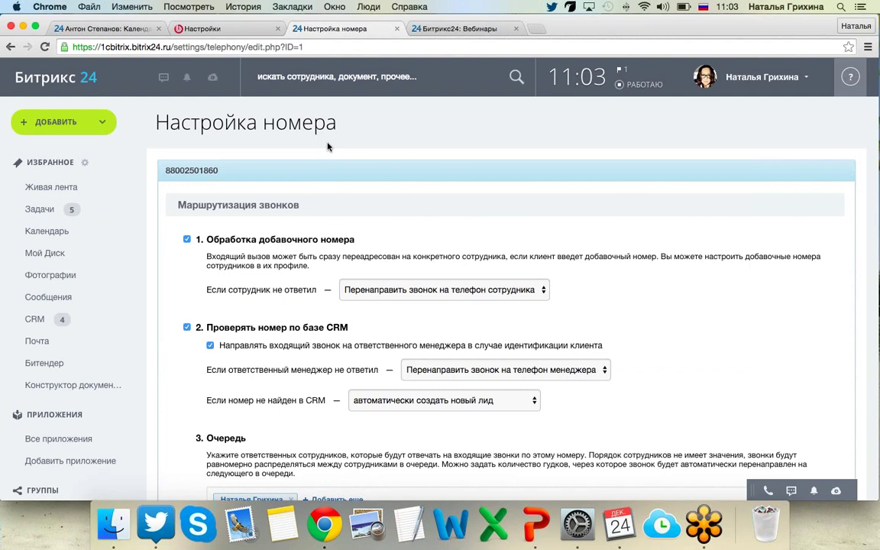
scroll(327, 146, "down", 1)
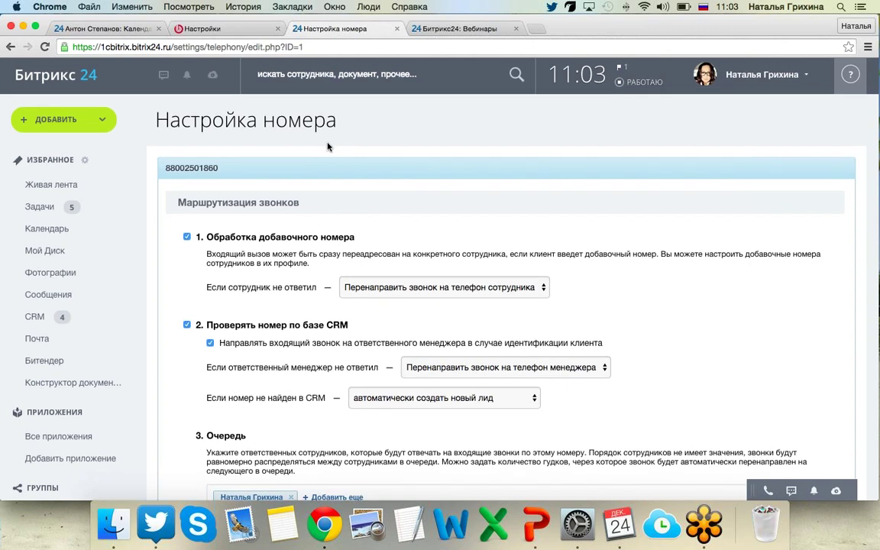
scroll(328, 147, "down", 1)
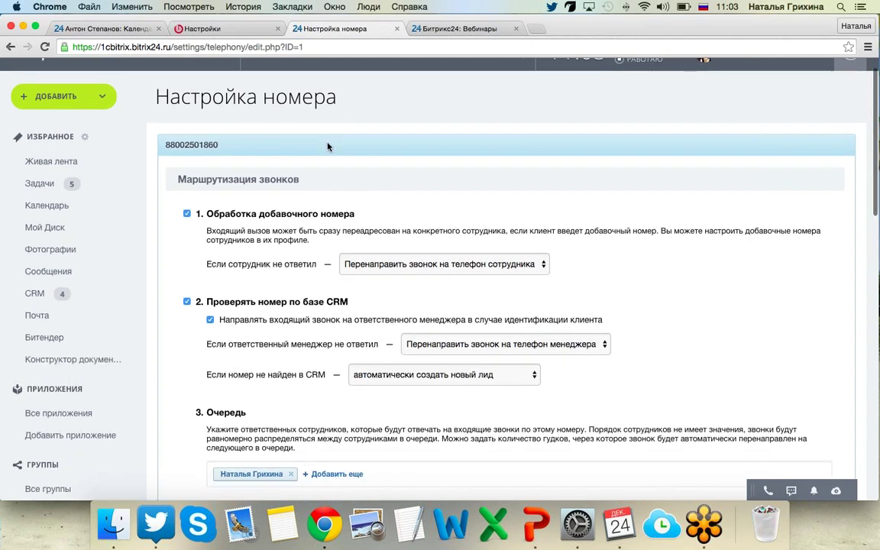
scroll(328, 147, "down", 1)
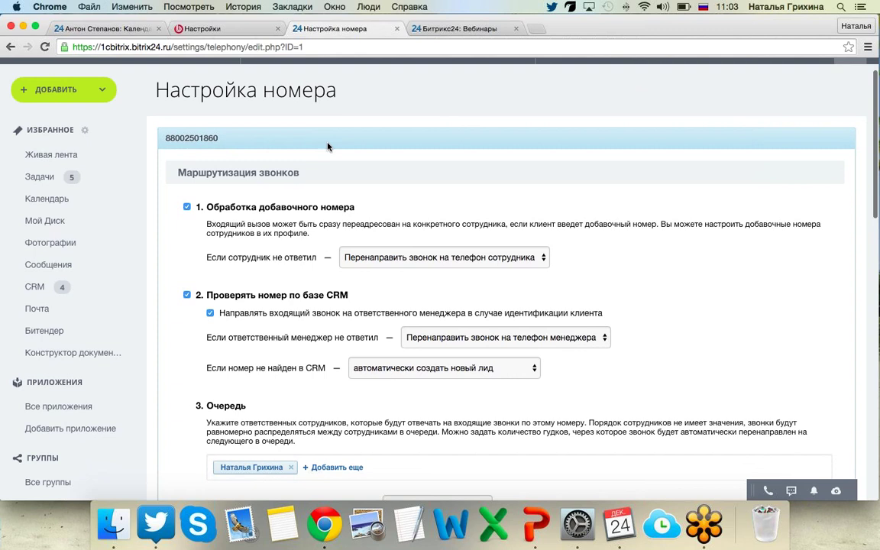
scroll(328, 147, "down", 1)
scroll(328, 146, "down", 1)
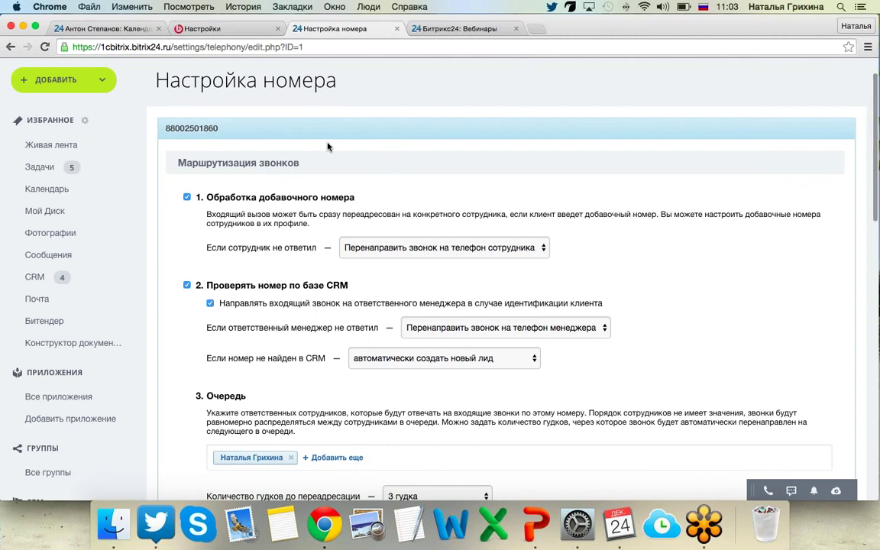
scroll(328, 147, "down", 3)
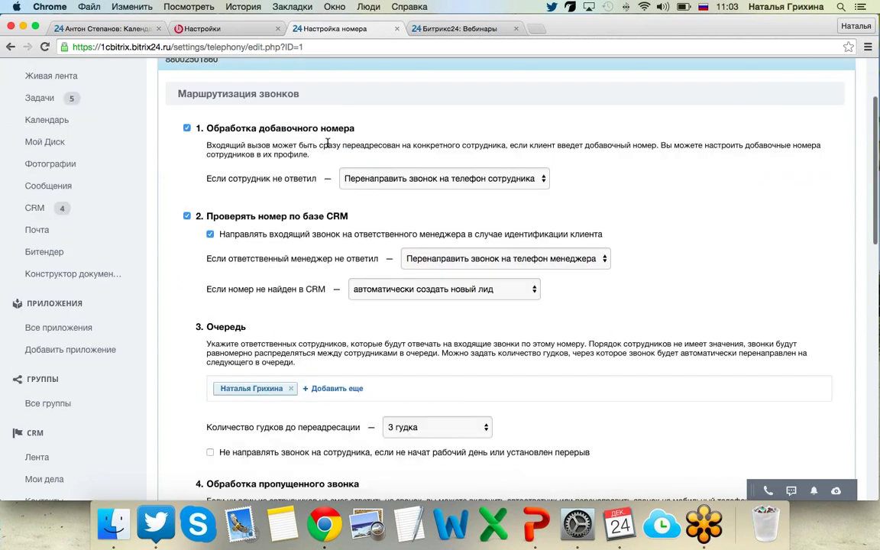
scroll(328, 145, "down", 1)
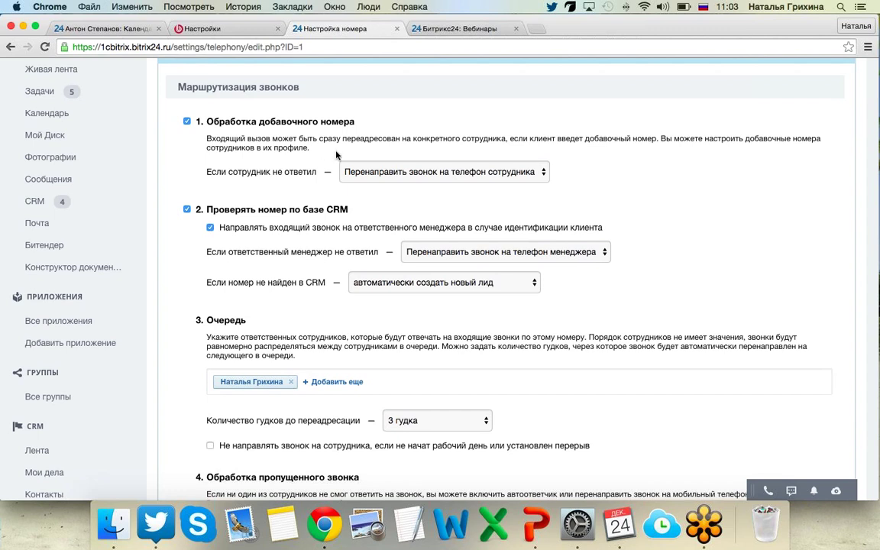
left_click(449, 174)
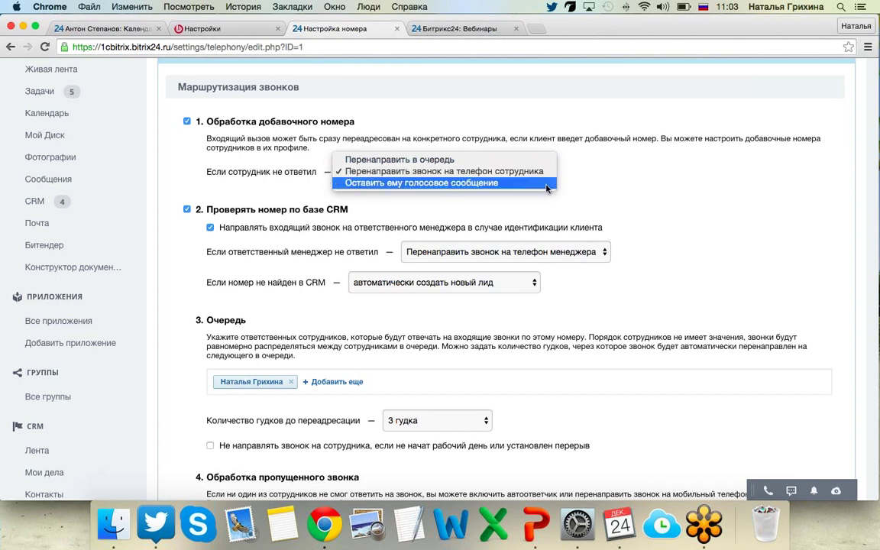
left_click(609, 184)
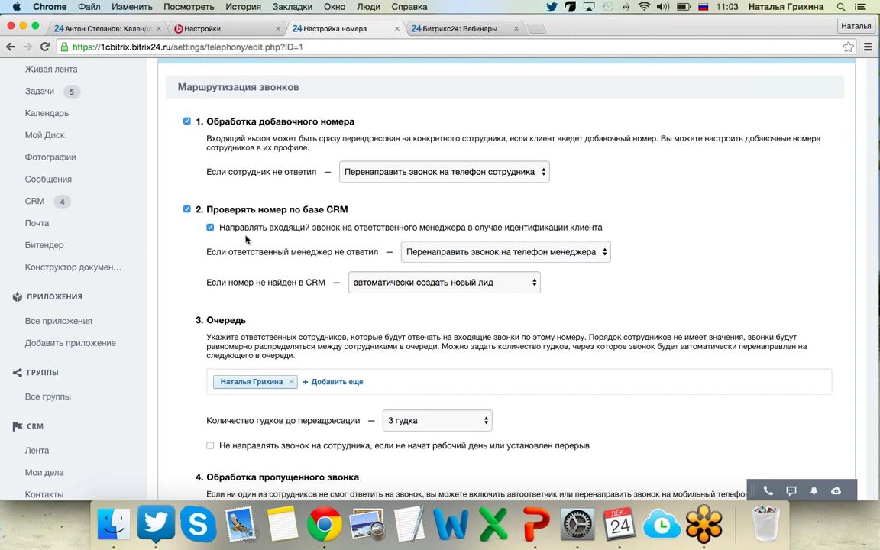
scroll(230, 193, "down", 2)
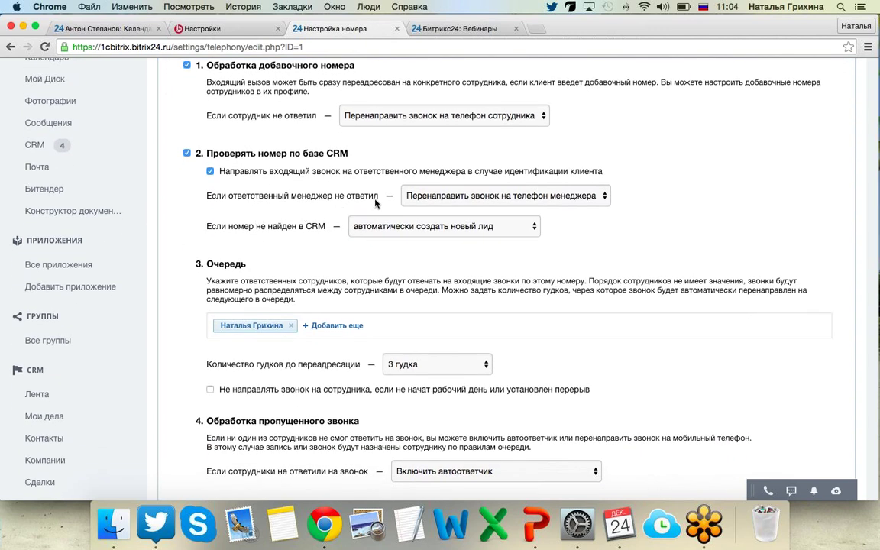
left_click(437, 201)
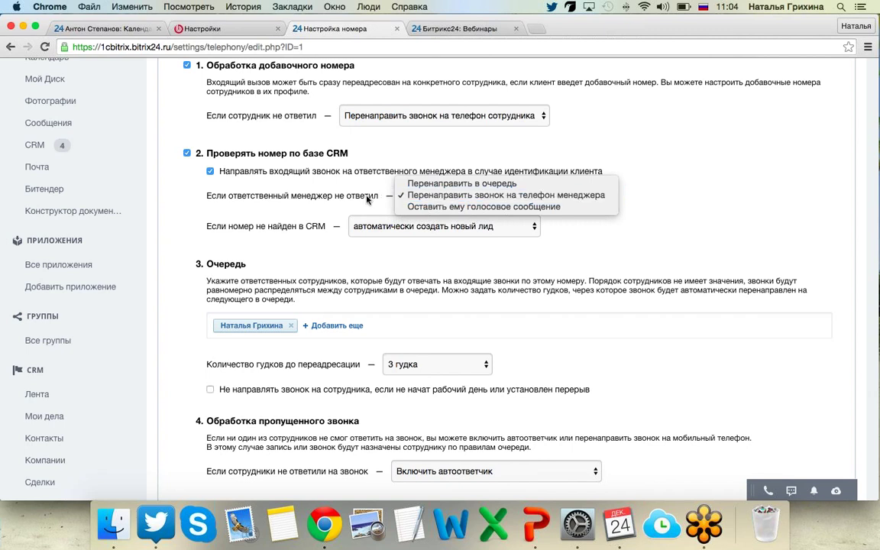
left_click(366, 197)
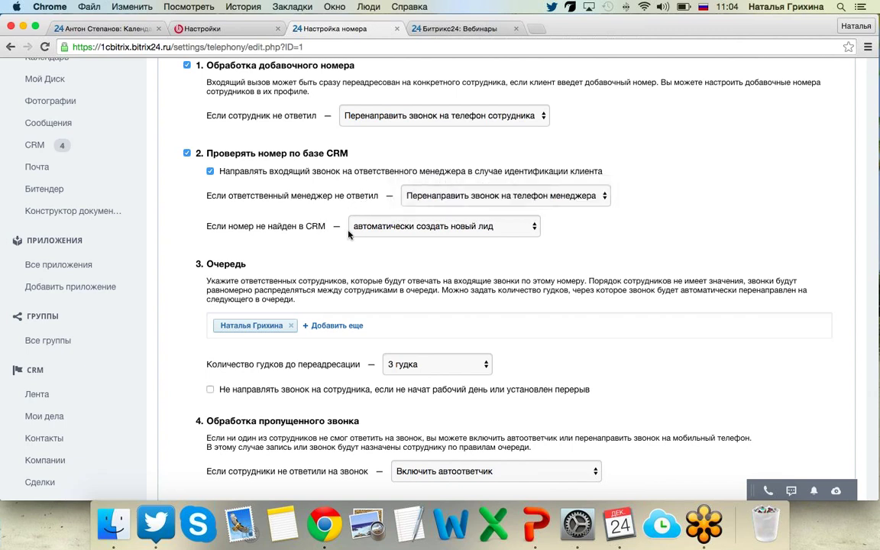
left_click(418, 228)
Add three more employees from the Последние list to the Очередь section, making four.
scroll(547, 297, "down", 2)
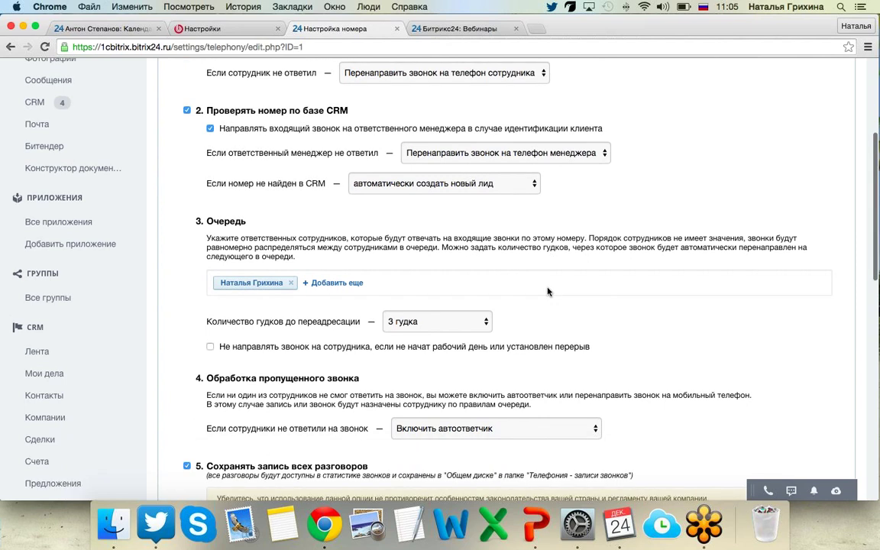
scroll(547, 291, "down", 2)
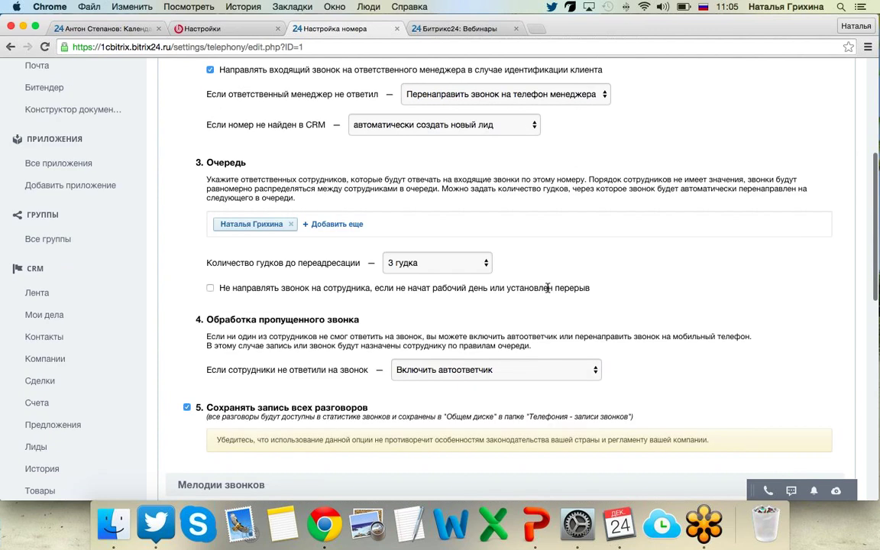
scroll(547, 291, "down", 2)
scroll(300, 162, "down", 1)
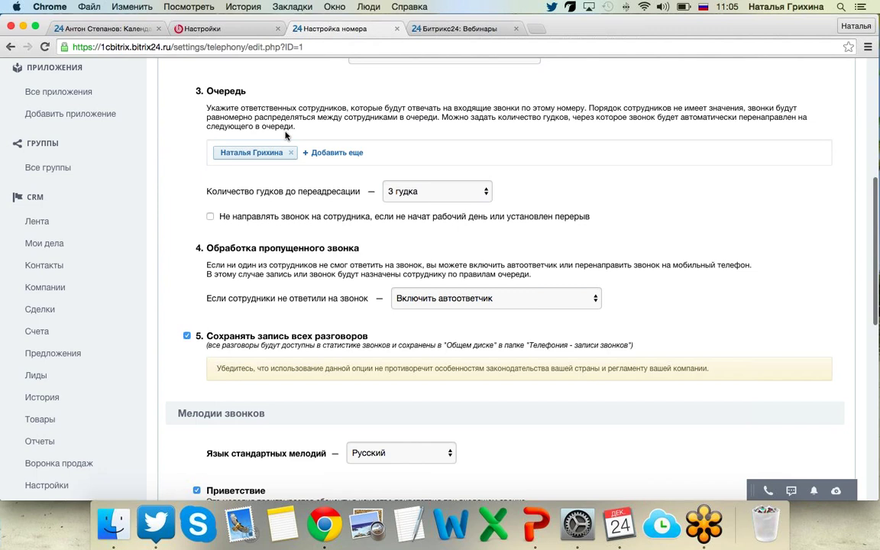
scroll(285, 135, "down", 1)
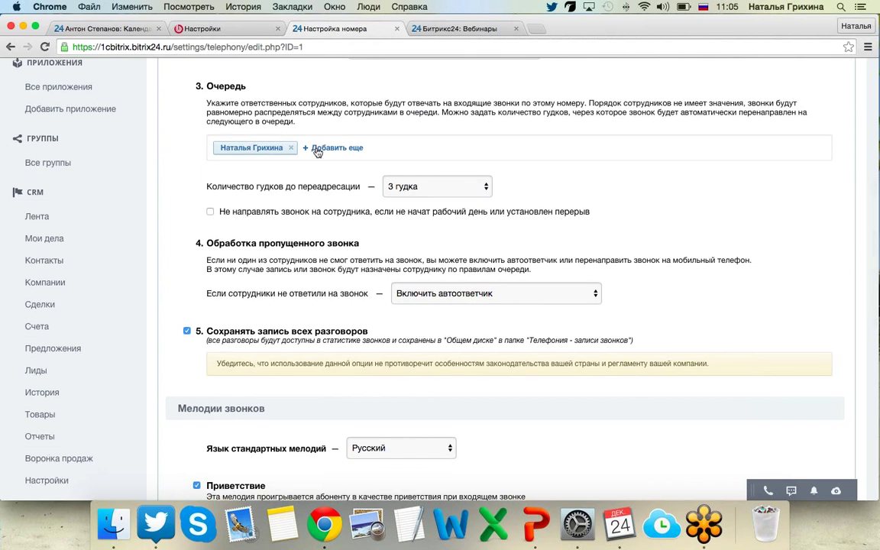
left_click(317, 150)
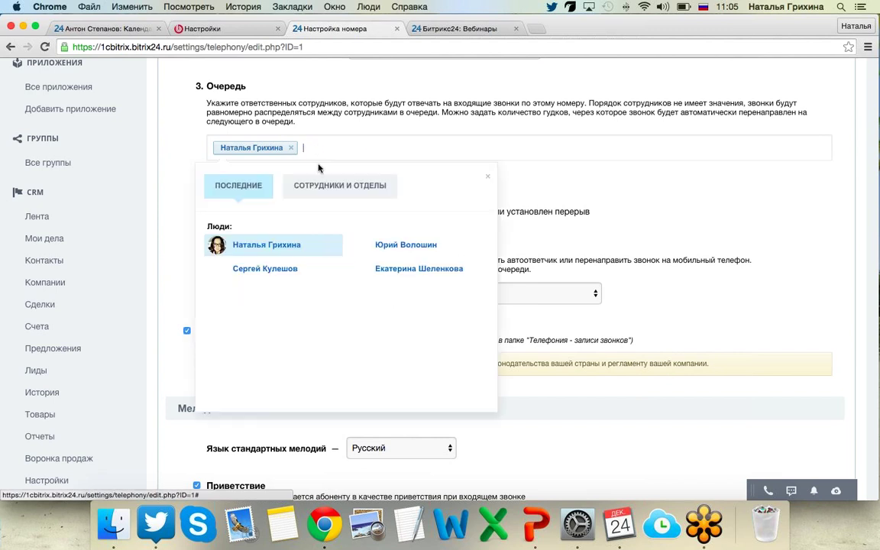
left_click(429, 269)
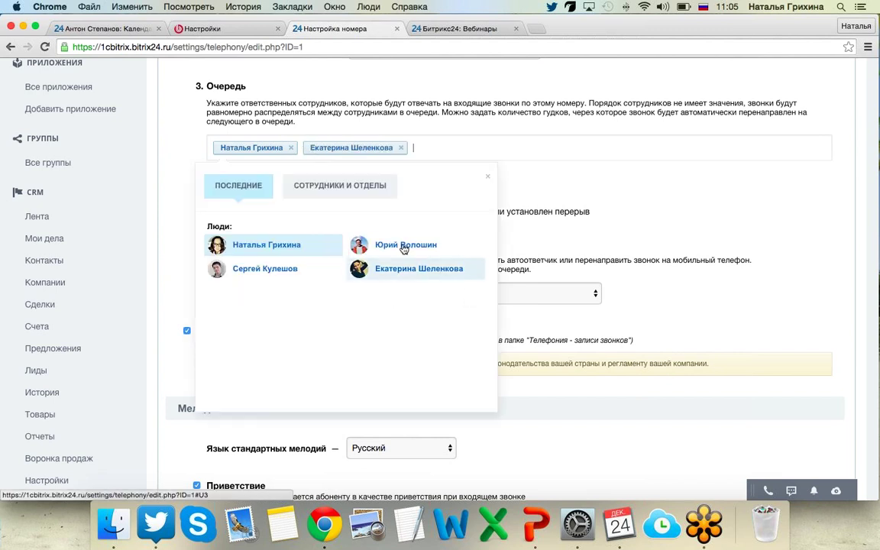
left_click(378, 245)
left_click(314, 268)
left_click(487, 177)
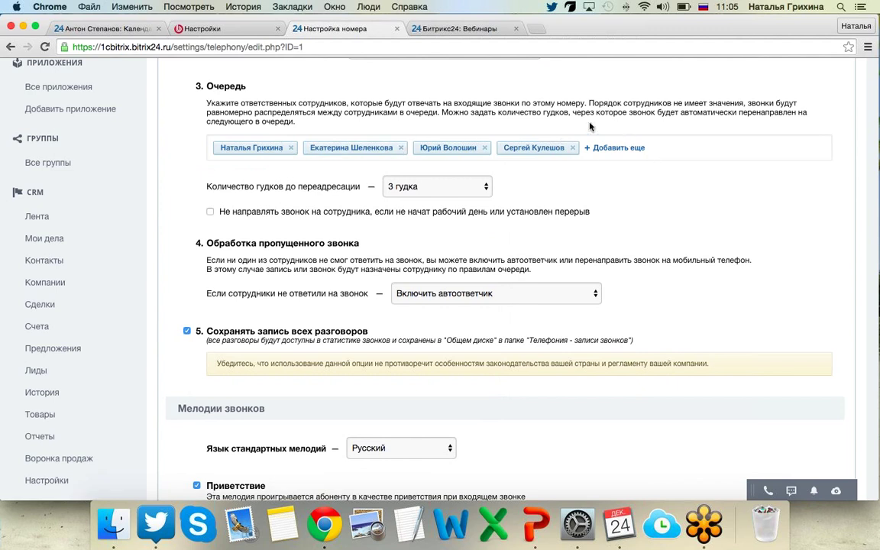
scroll(589, 127, "up", 2)
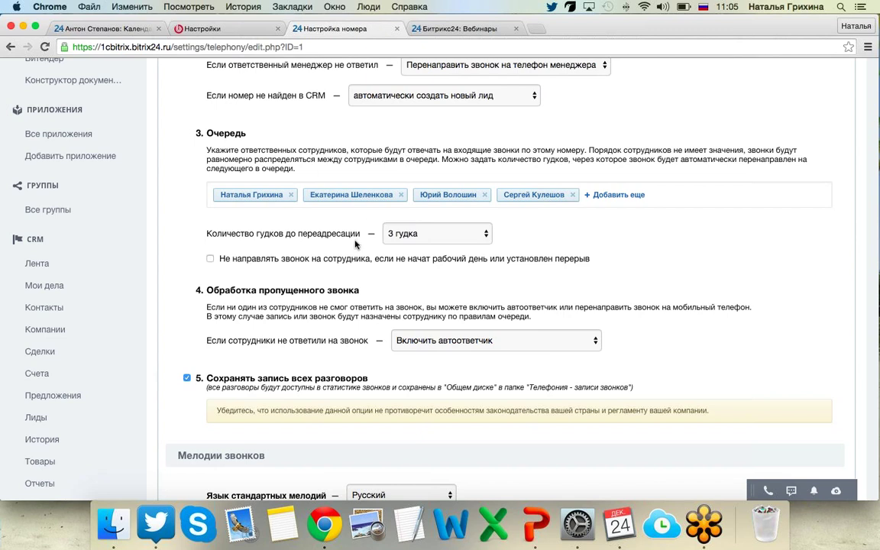
scroll(355, 243, "down", 1)
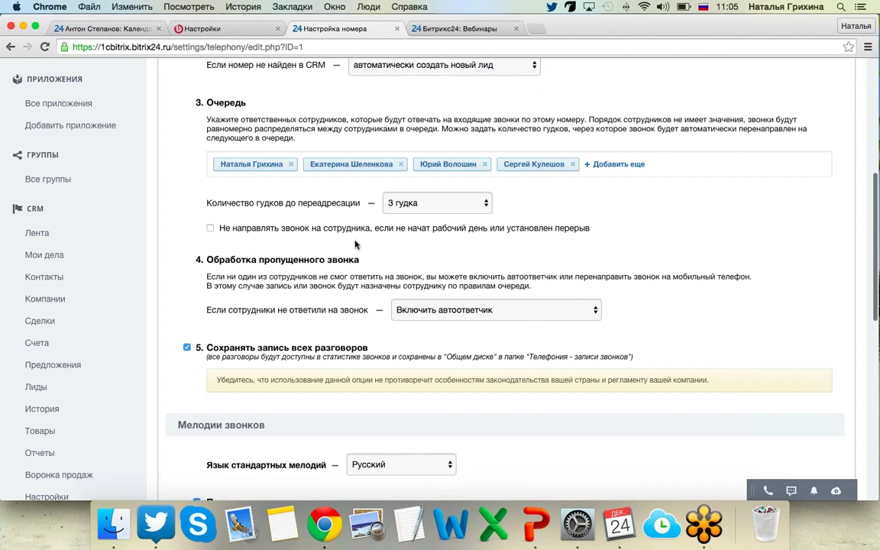
scroll(355, 243, "down", 1)
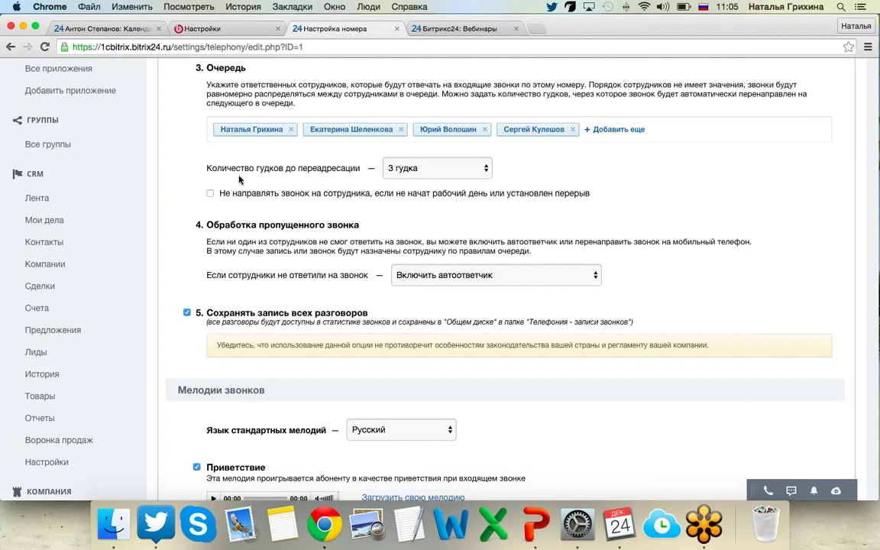
Enable skipping employees who haven't started their workday or are on a break.
left_click(210, 193)
scroll(229, 191, "up", 2)
scroll(245, 197, "up", 8)
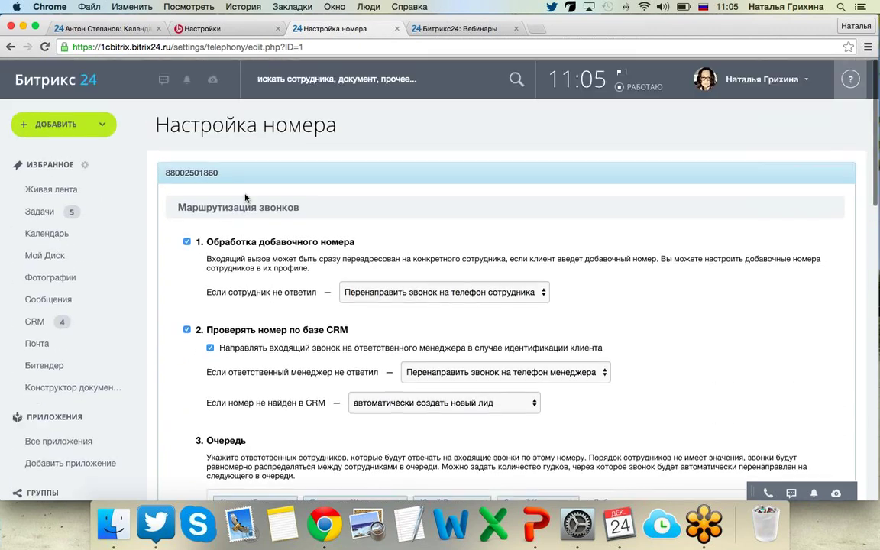
Check the workday status from the header clock, then bring up the ring-count choices.
left_click(604, 78)
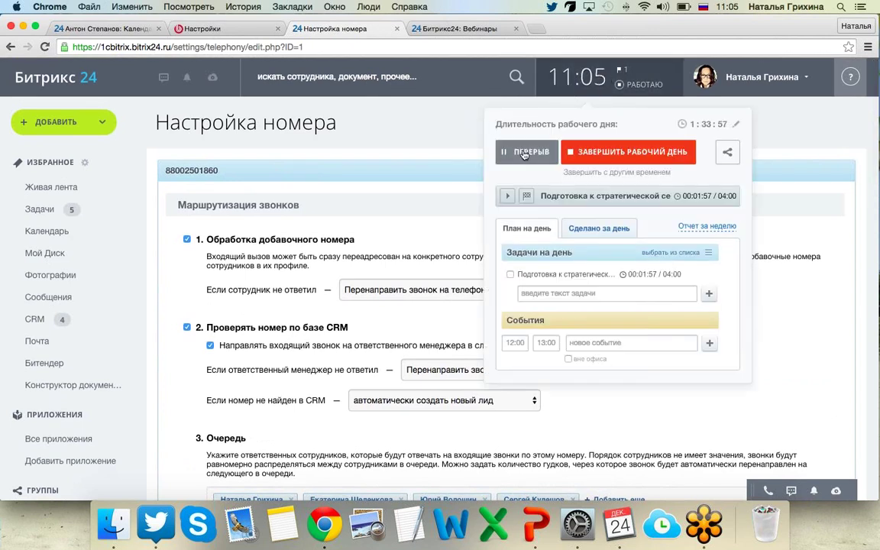
left_click(439, 130)
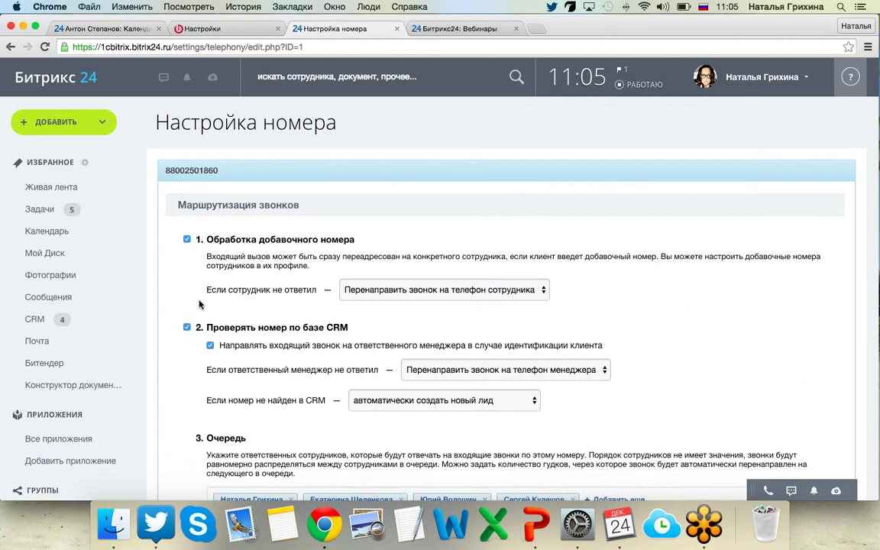
scroll(199, 304, "down", 10)
scroll(200, 304, "up", 4)
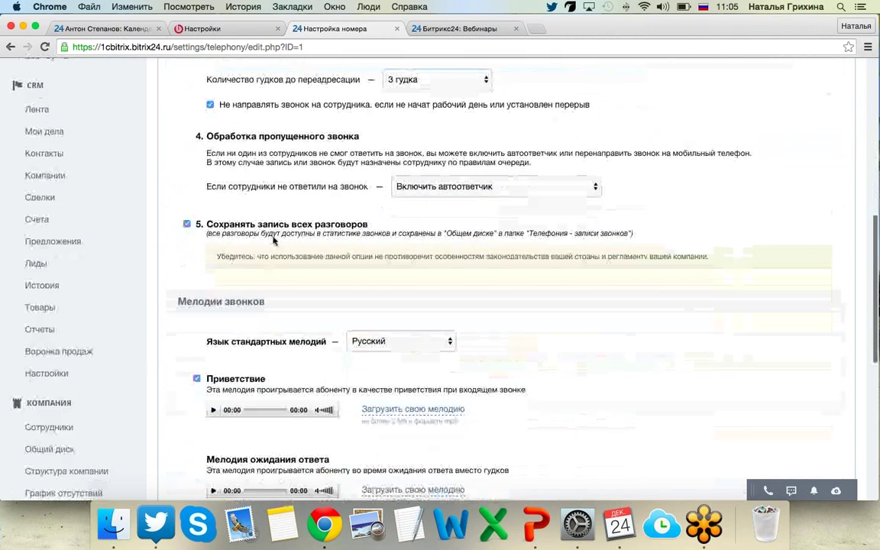
scroll(255, 200, "up", 1)
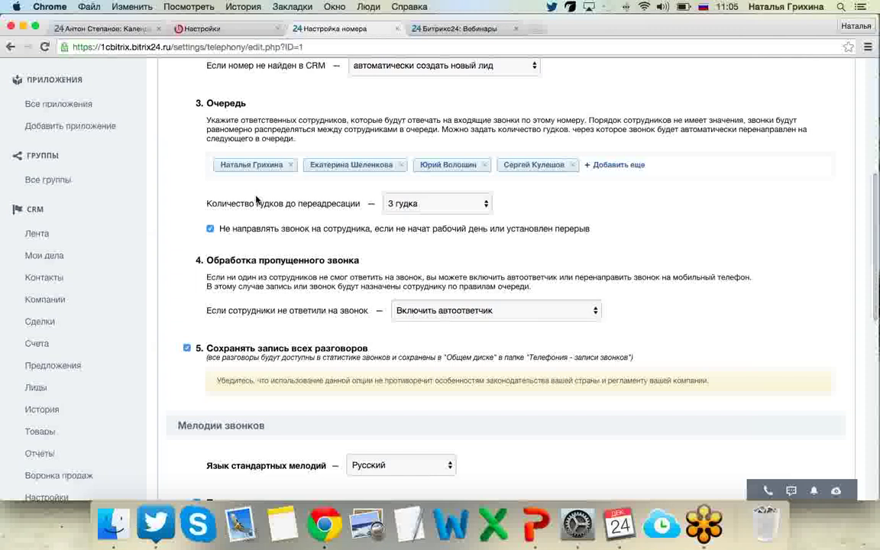
scroll(339, 226, "down", 1)
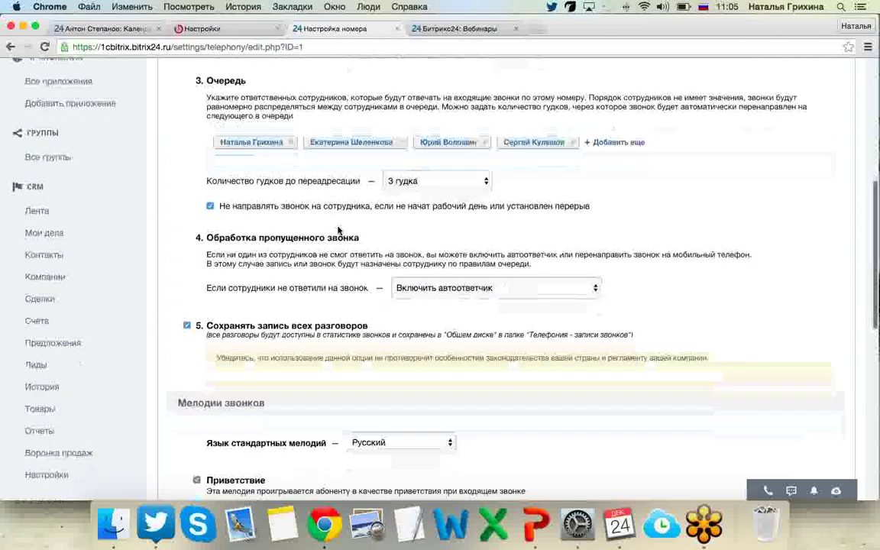
left_click(440, 180)
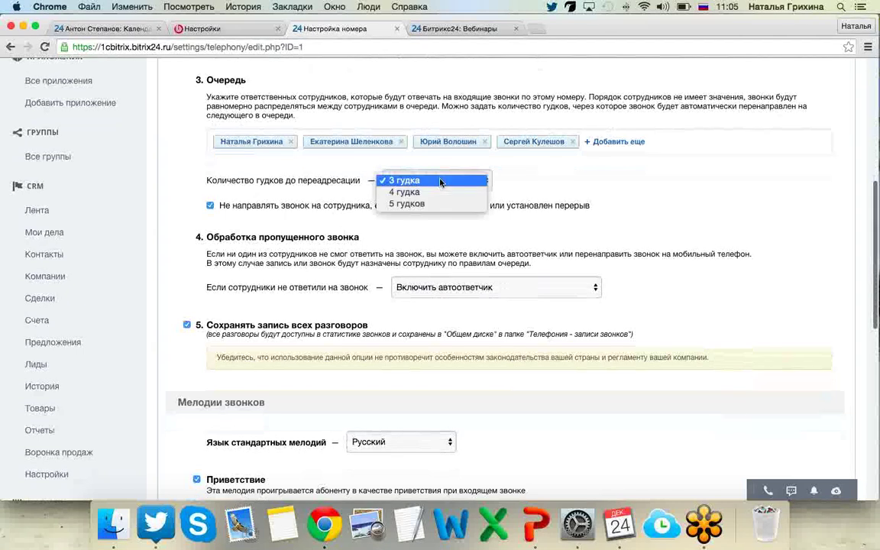
left_click(313, 183)
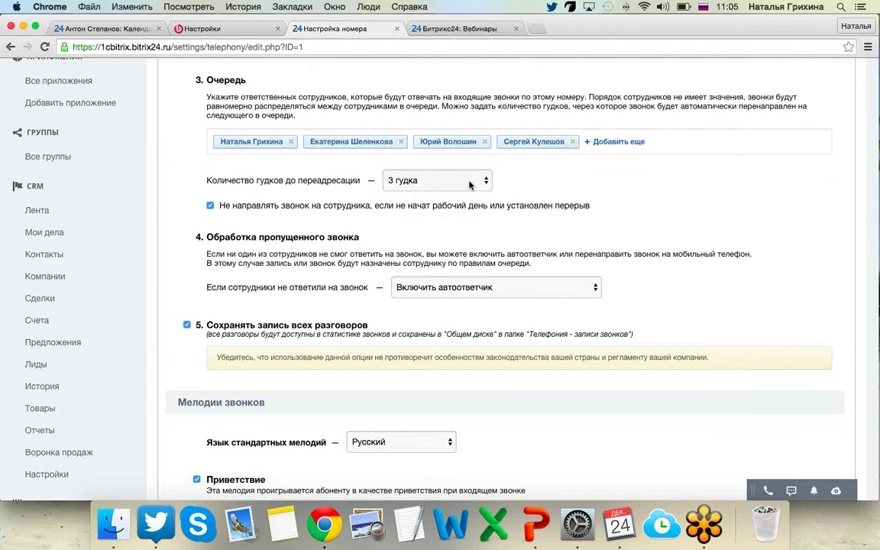
scroll(366, 229, "down", 3)
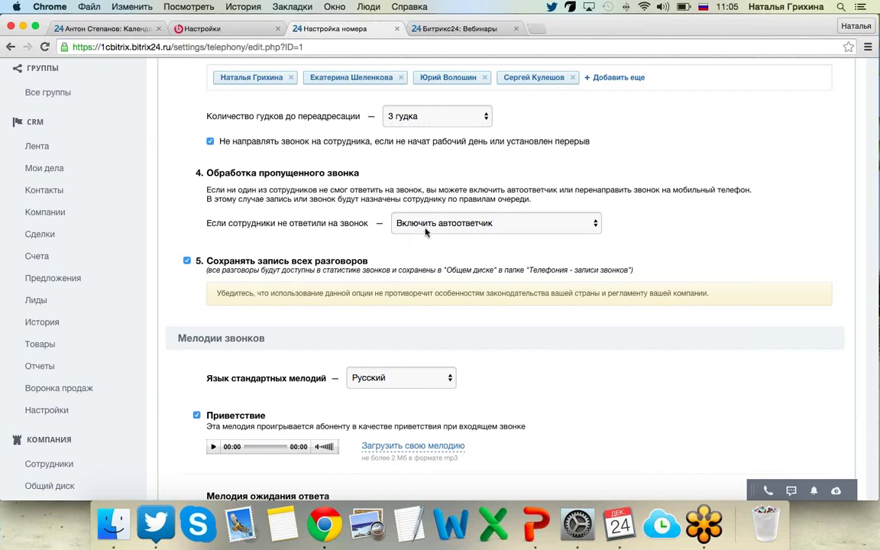
left_click(427, 228)
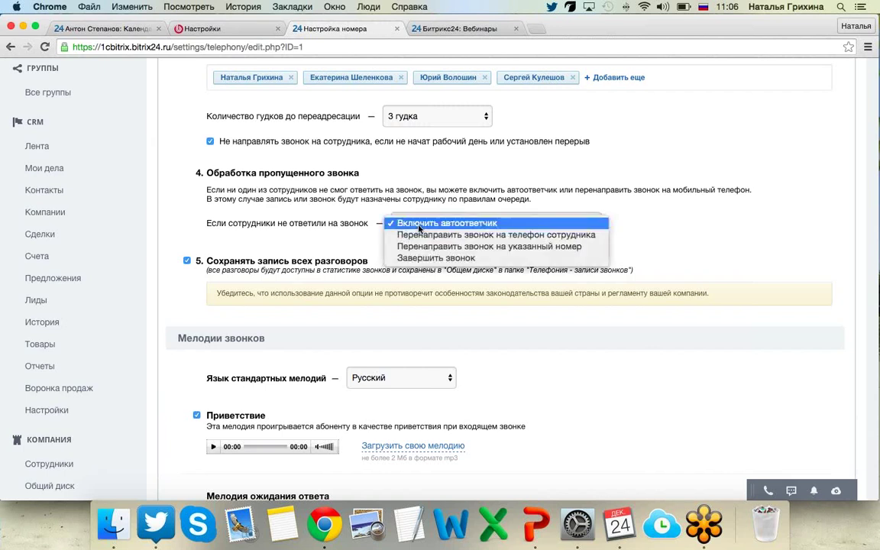
left_click(321, 223)
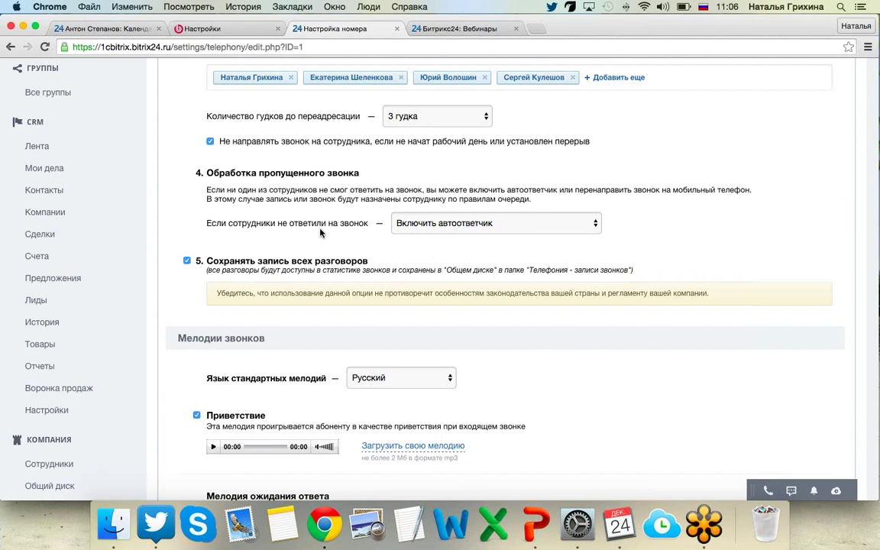
scroll(320, 233, "down", 3)
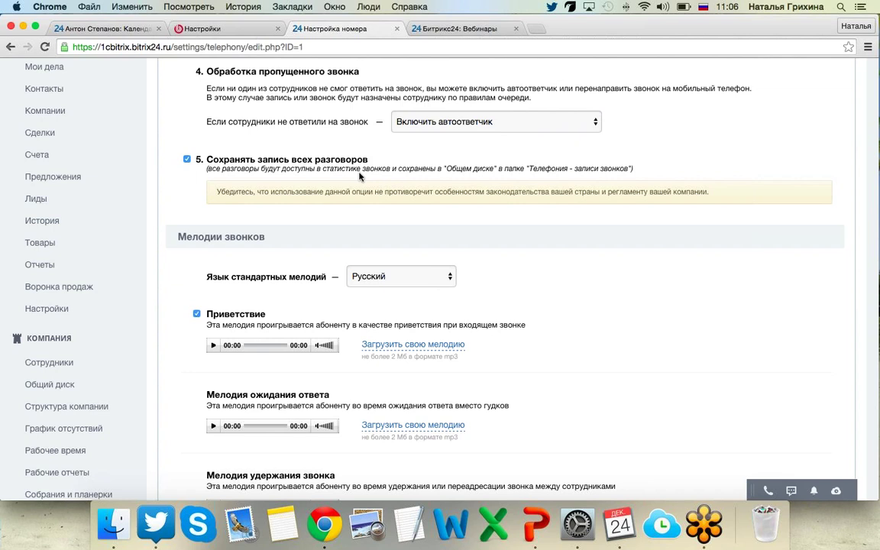
scroll(305, 178, "down", 1)
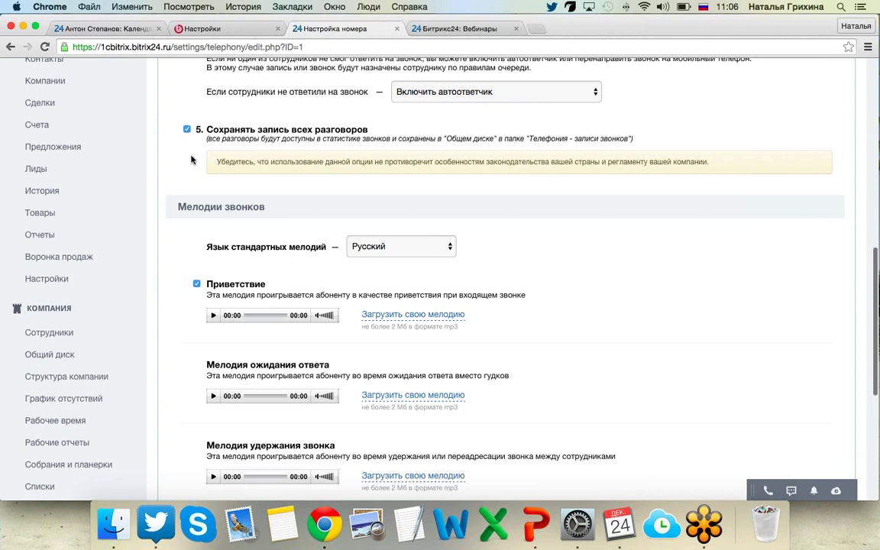
scroll(181, 165, "down", 1)
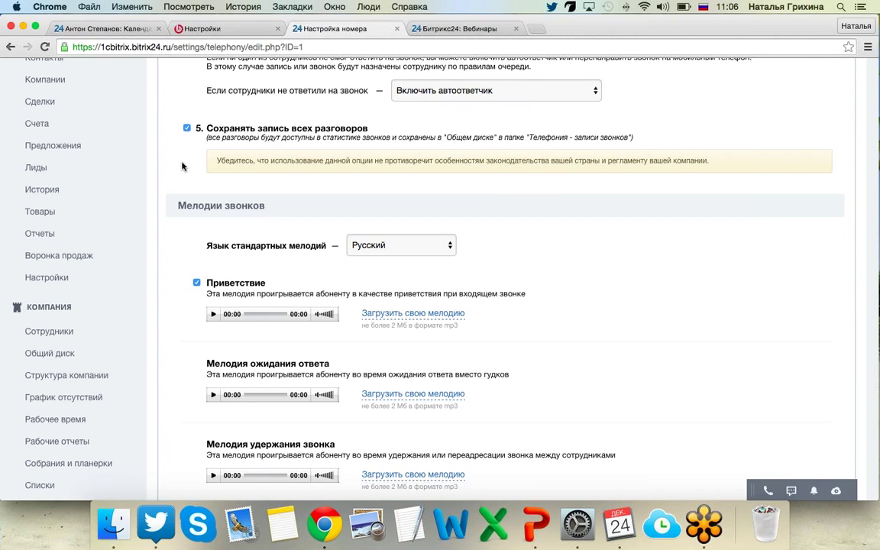
scroll(182, 166, "down", 1)
scroll(182, 166, "down", 2)
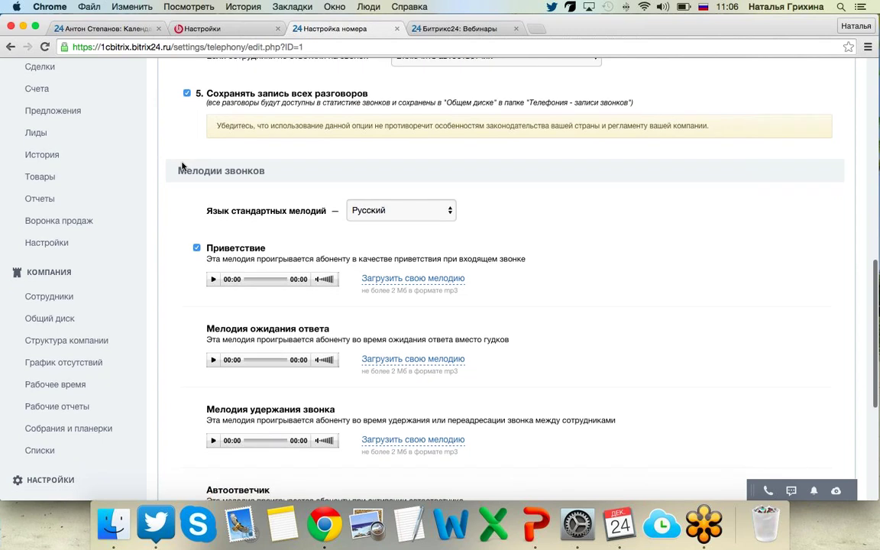
scroll(181, 166, "down", 2)
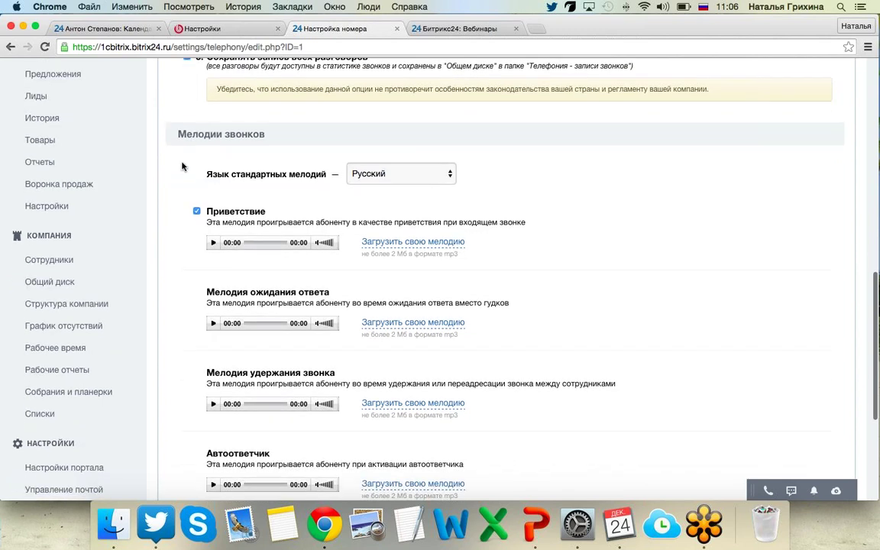
scroll(182, 166, "down", 1)
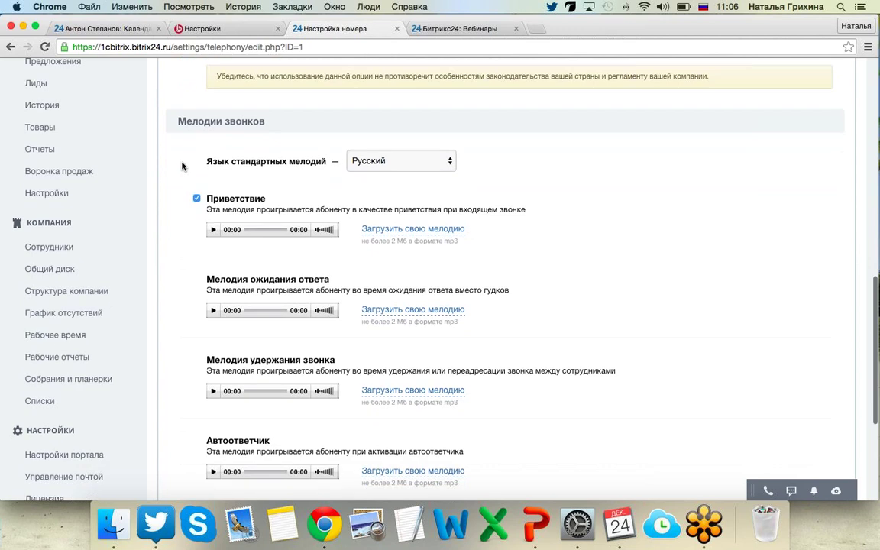
scroll(182, 165, "down", 1)
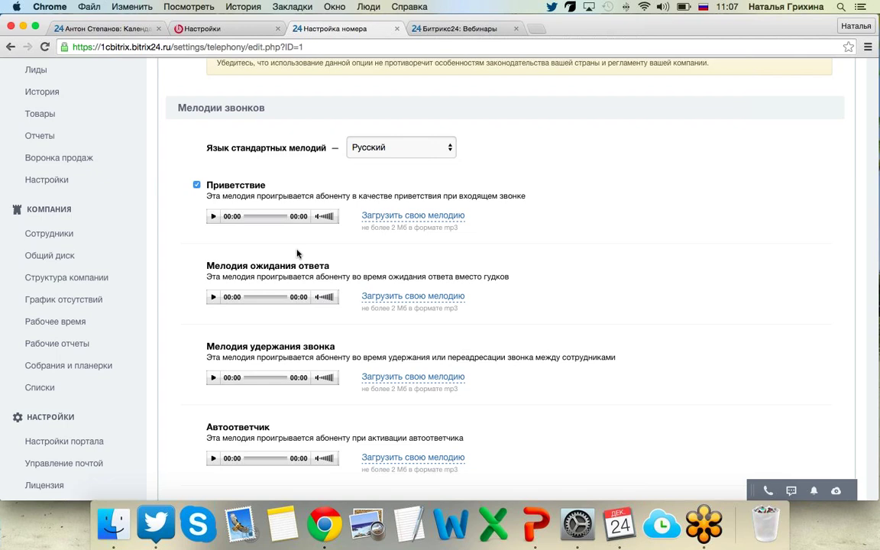
scroll(297, 252, "up", 2)
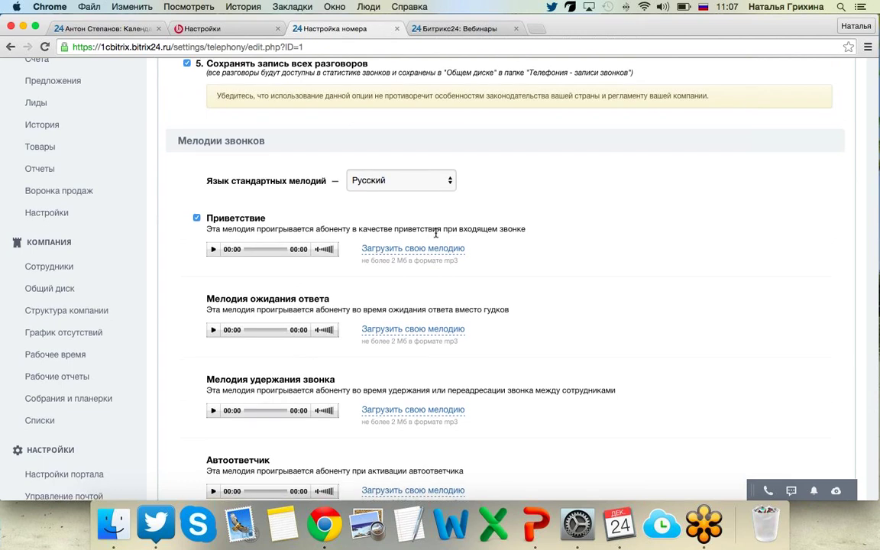
scroll(428, 233, "down", 2)
scroll(436, 236, "down", 2)
scroll(436, 237, "down", 3)
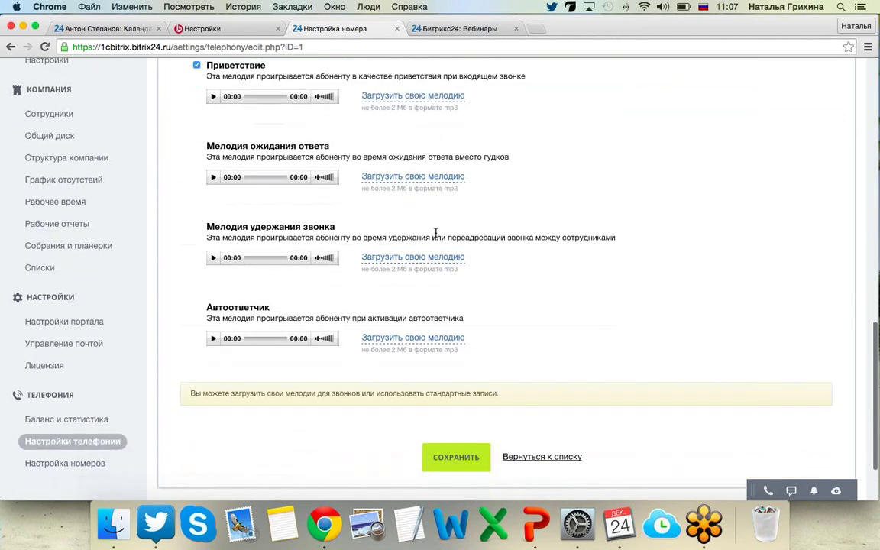
scroll(436, 235, "down", 1)
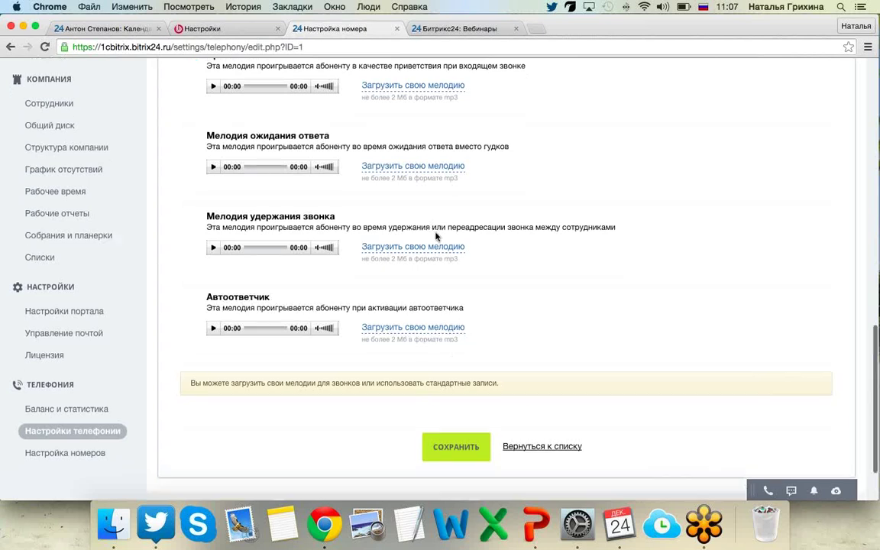
scroll(436, 236, "down", 3)
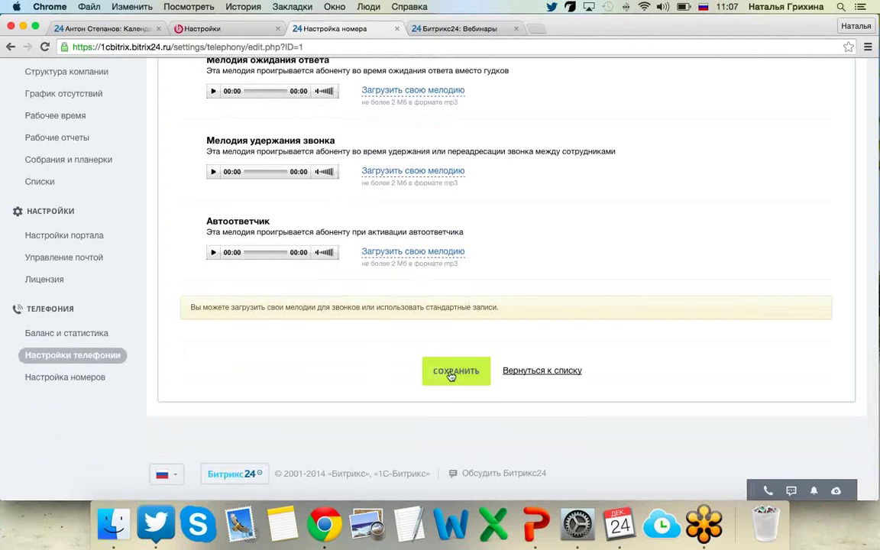
scroll(490, 275, "up", 15)
scroll(491, 274, "up", 2)
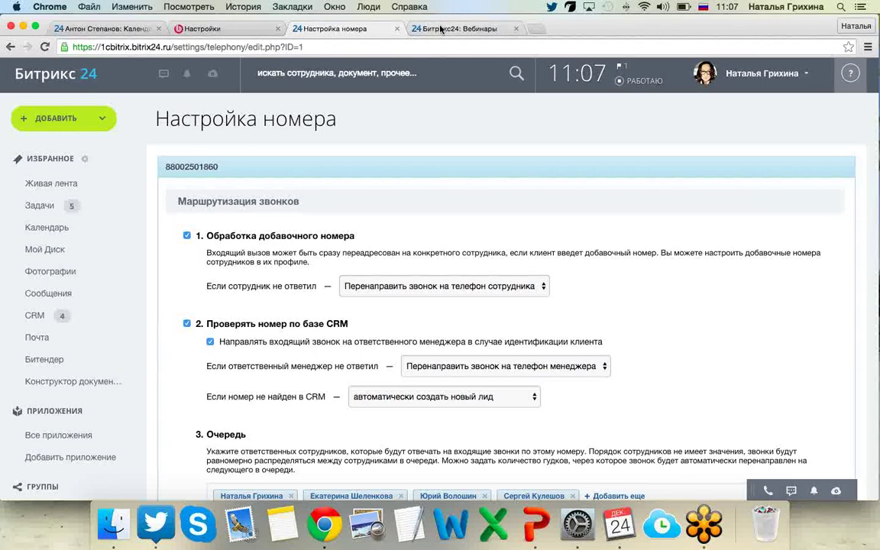
Open the Bitrix24 pricing page in the webinars tab and go to the calls balance top-up page.
left_click(441, 28)
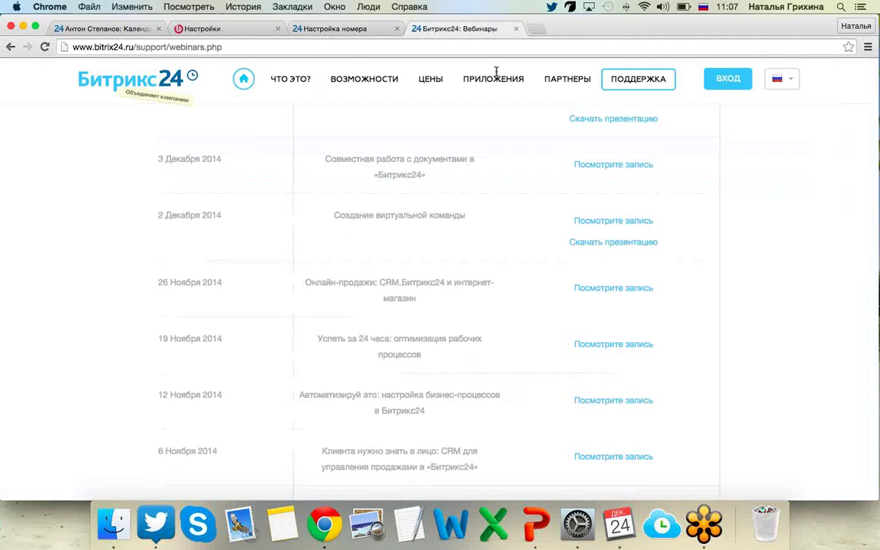
left_click(434, 83)
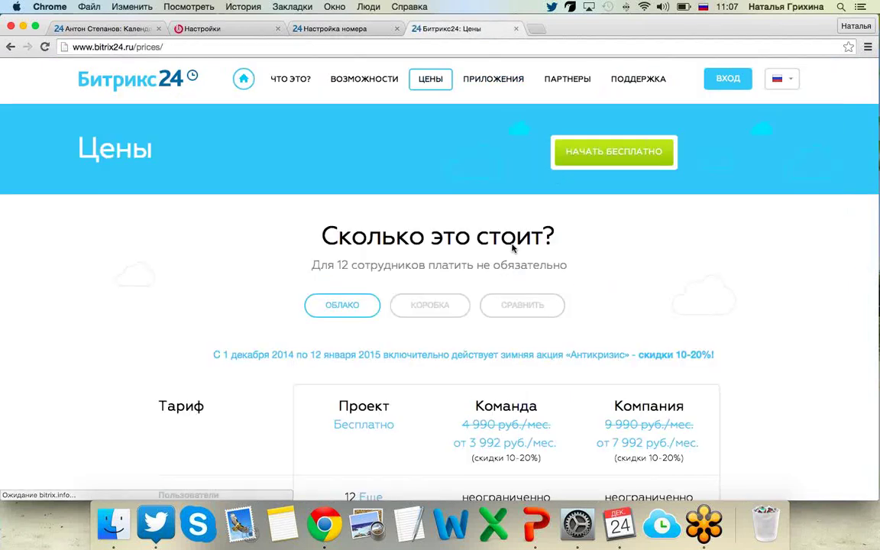
scroll(512, 245, "down", 5)
scroll(511, 248, "down", 2)
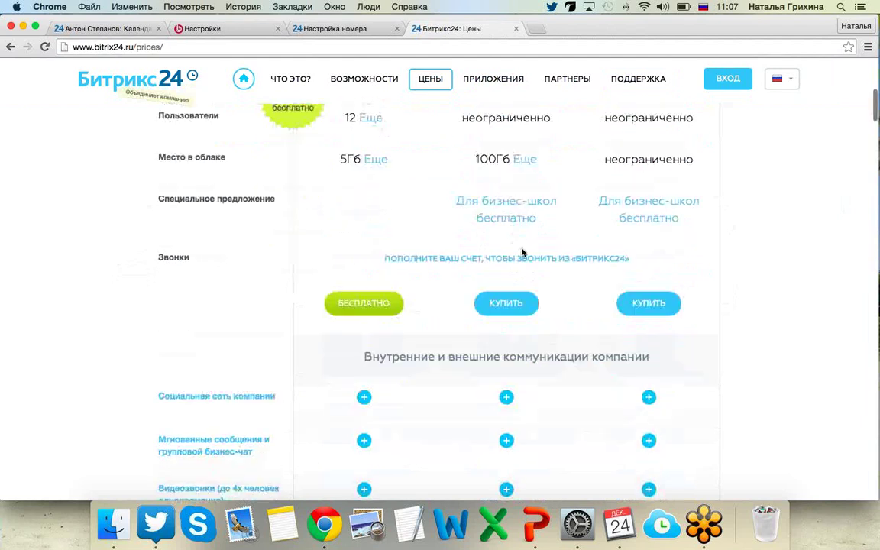
left_click(526, 256)
scroll(305, 343, "down", 4)
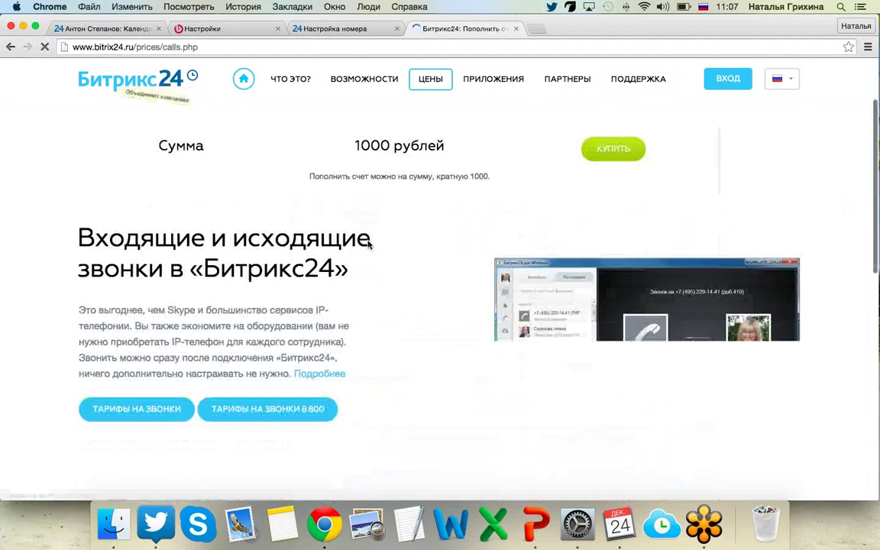
Browse the per-minute call tariffs, then return to the number settings tab.
left_click(172, 367)
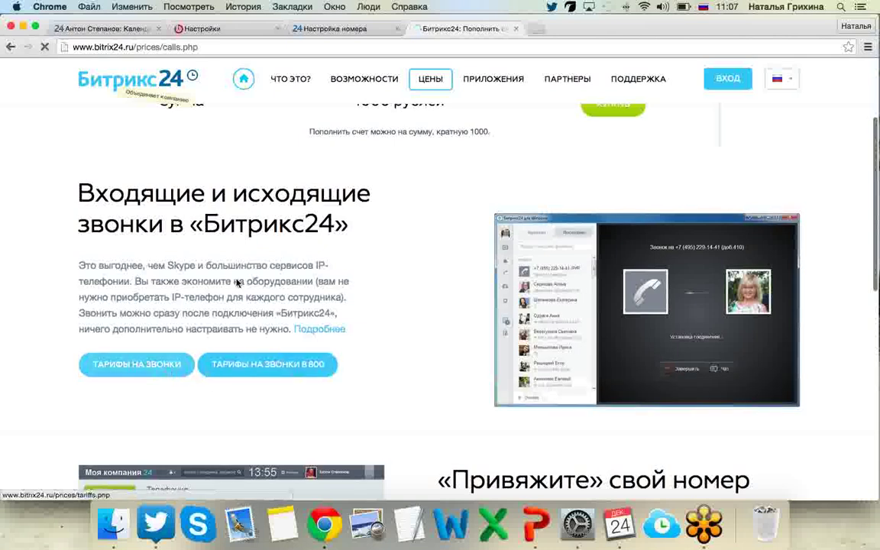
scroll(237, 282, "down", 2)
scroll(236, 282, "down", 4)
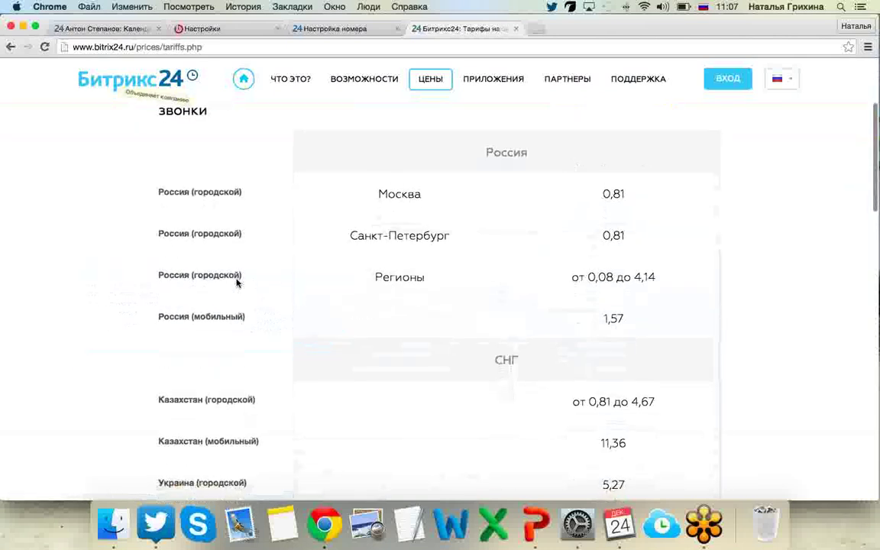
scroll(237, 283, "up", 1)
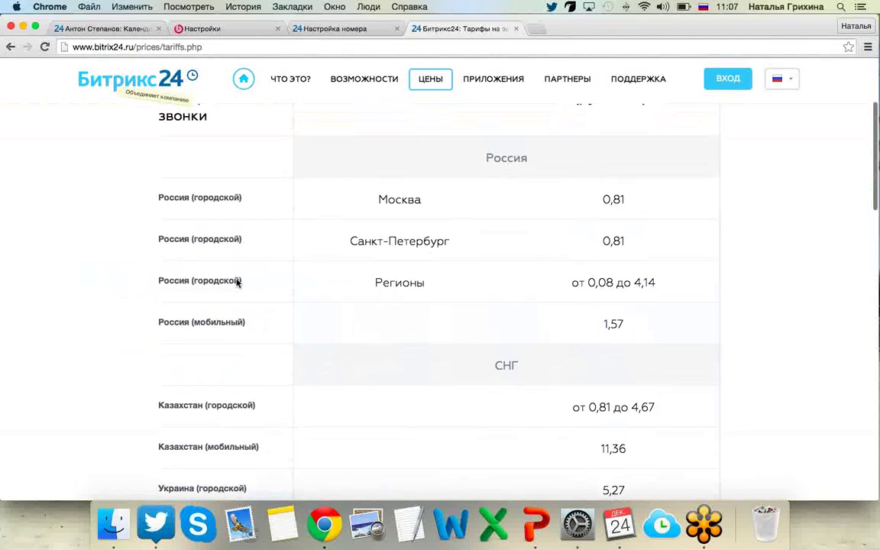
scroll(237, 283, "up", 2)
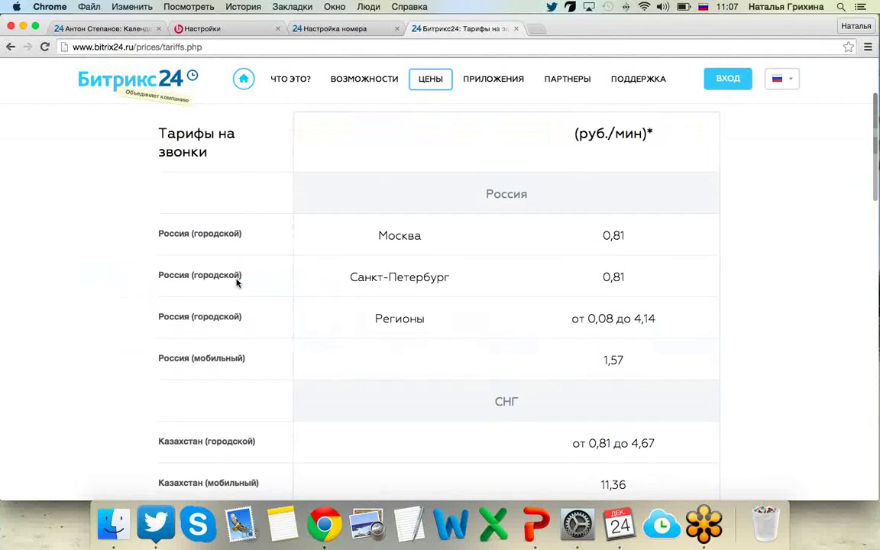
scroll(236, 283, "down", 5)
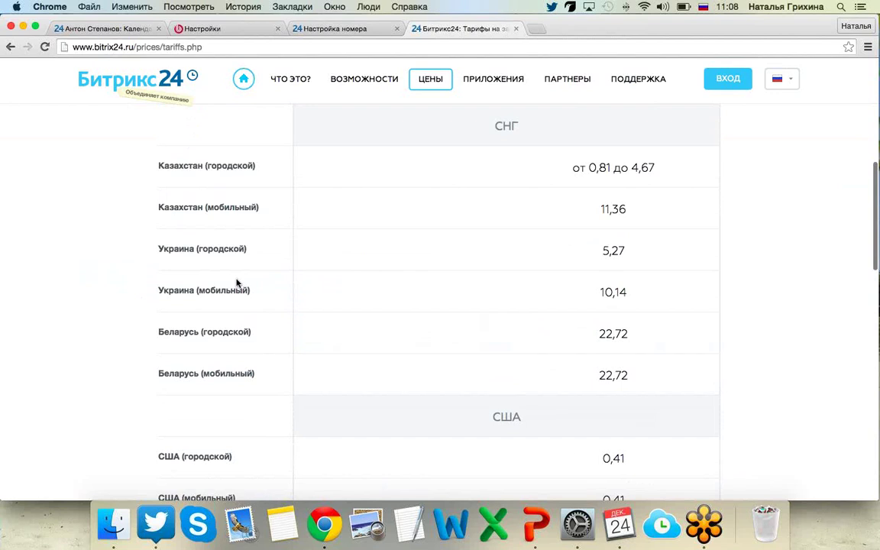
scroll(237, 282, "down", 15)
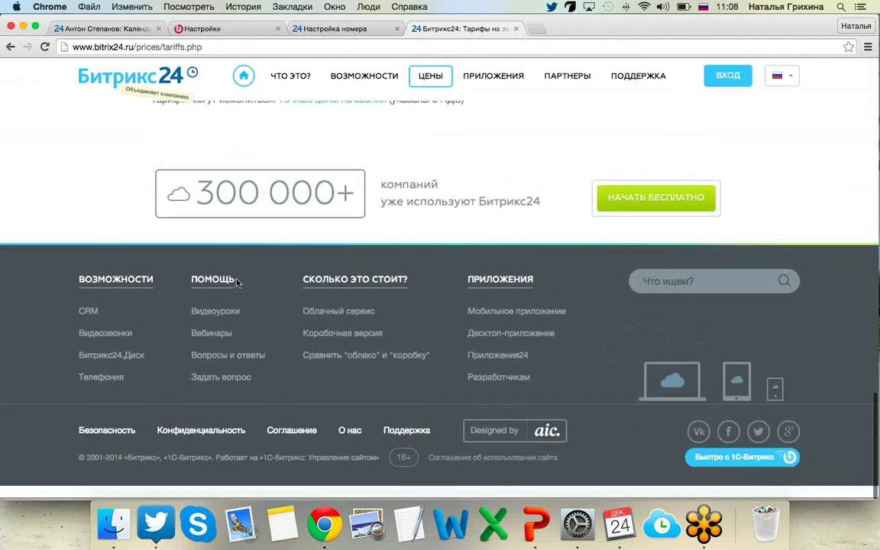
scroll(237, 283, "up", 5)
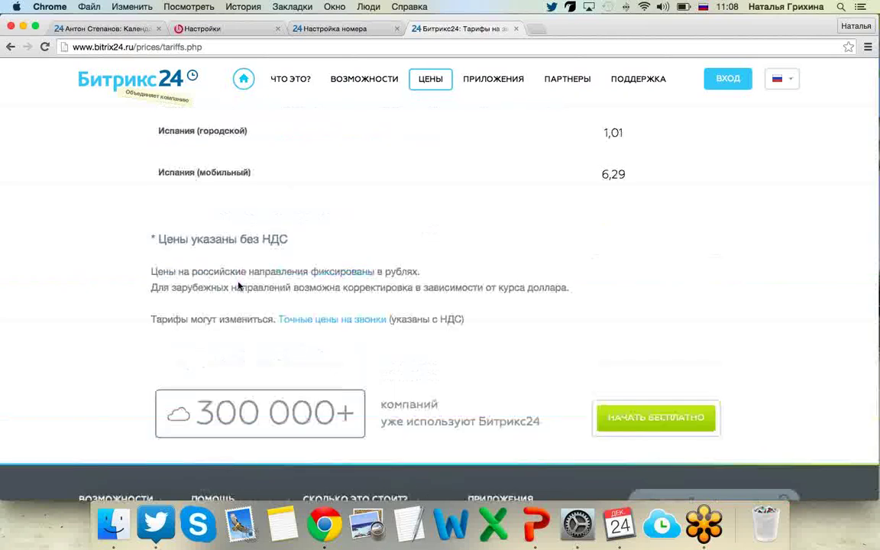
scroll(236, 245, "up", 3)
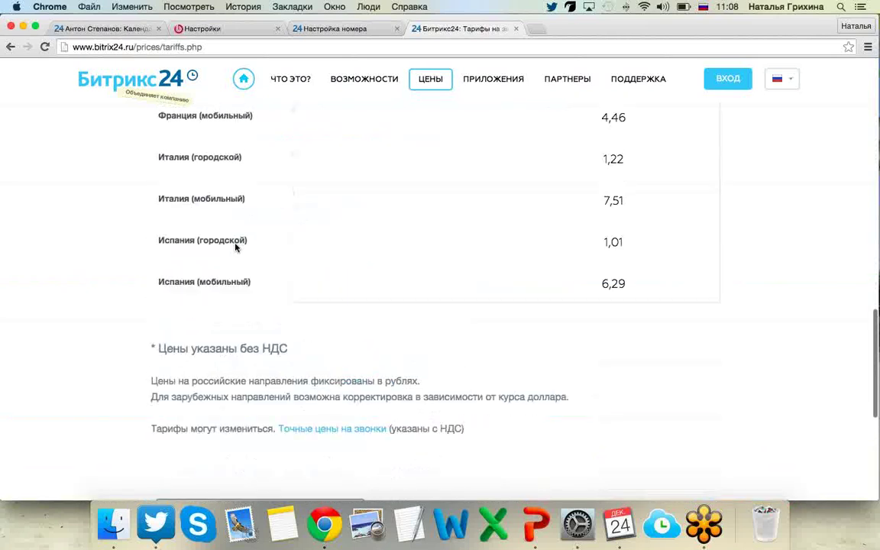
scroll(235, 246, "up", 12)
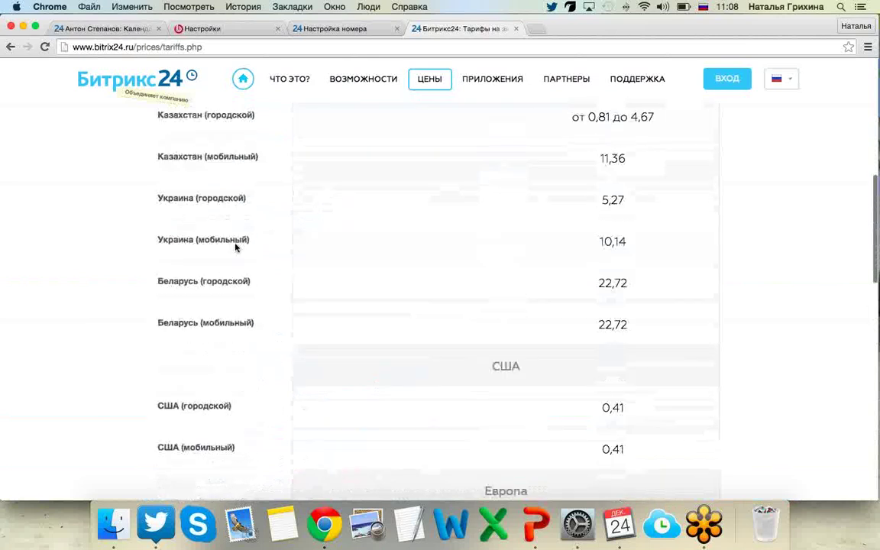
scroll(235, 246, "up", 9)
scroll(439, 318, "down", 2)
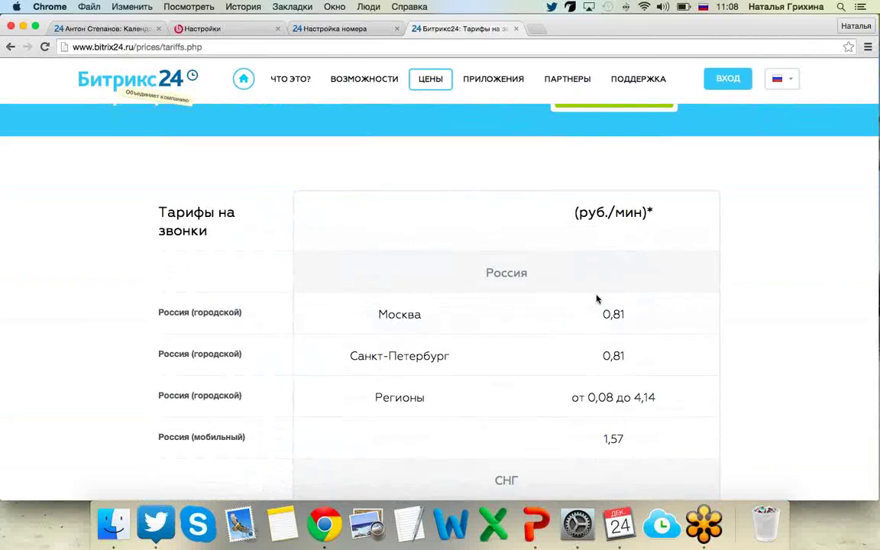
scroll(597, 299, "down", 5)
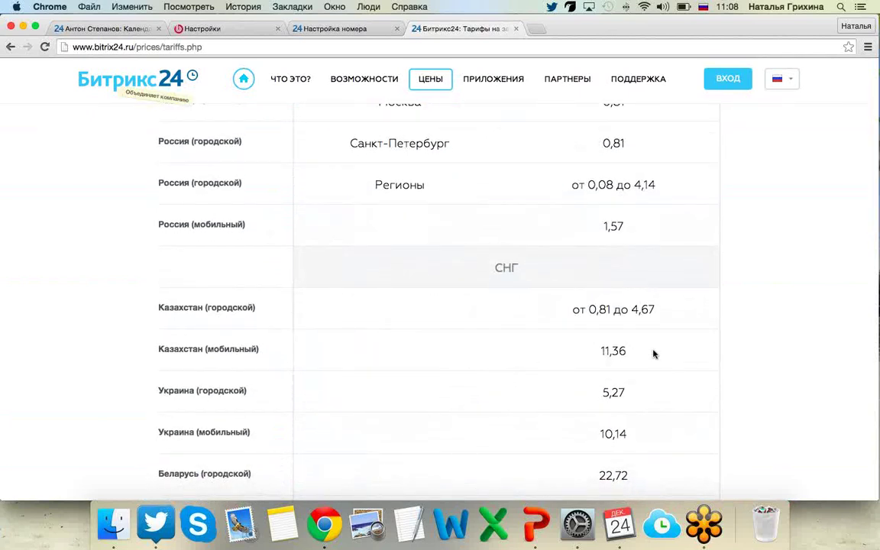
left_click(298, 29)
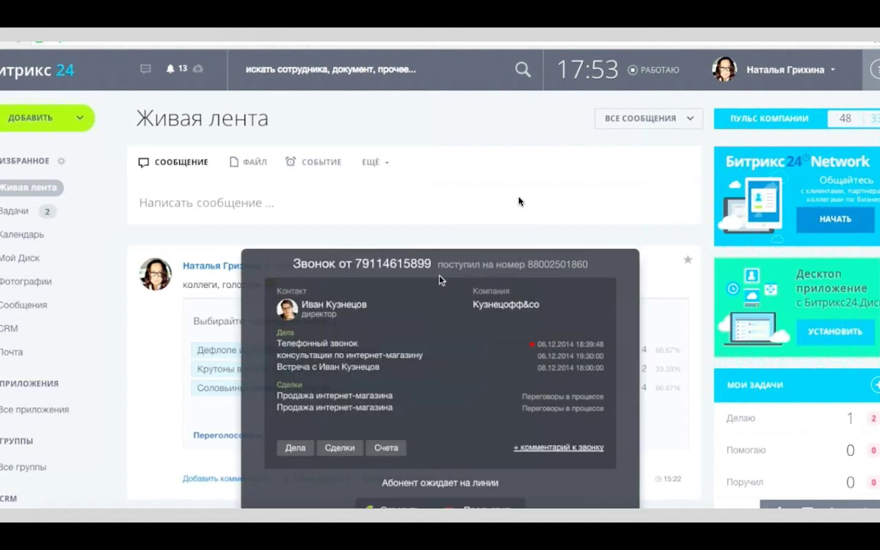
Answer the call and close the caller's Продажа интернет-магазина deal as Сделка заключена.
scroll(440, 281, "down", 1)
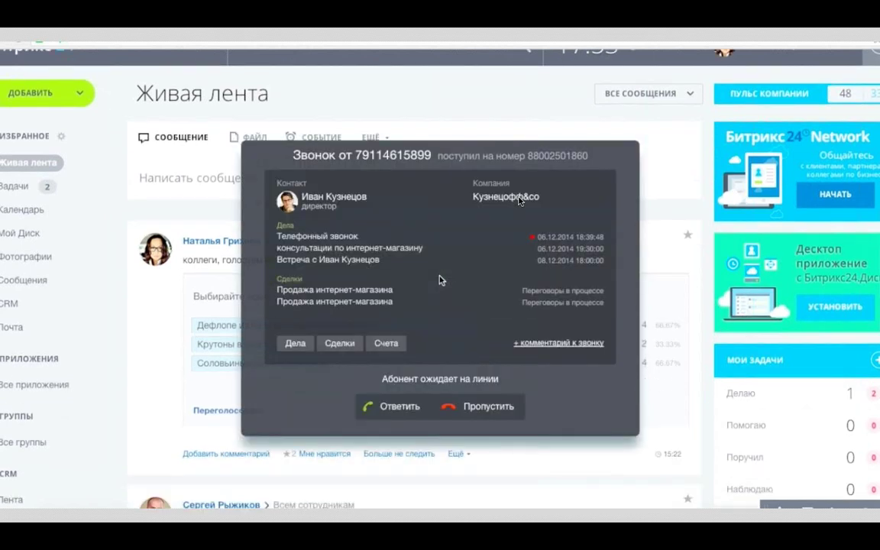
left_click(402, 411)
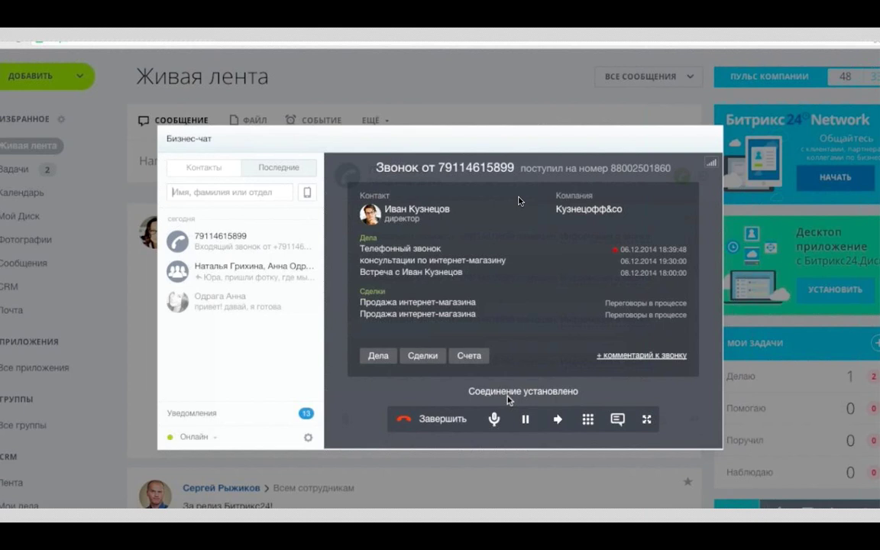
scroll(507, 394, "down", 1)
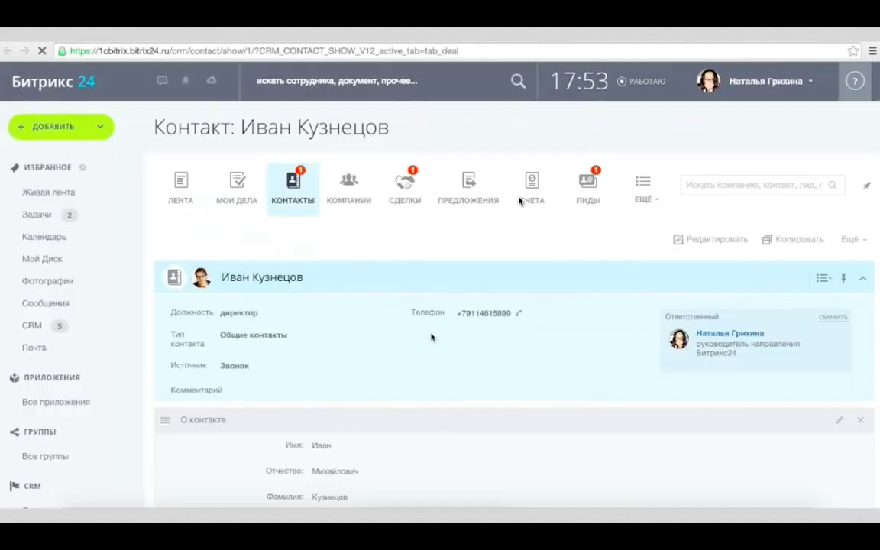
scroll(431, 338, "down", 10)
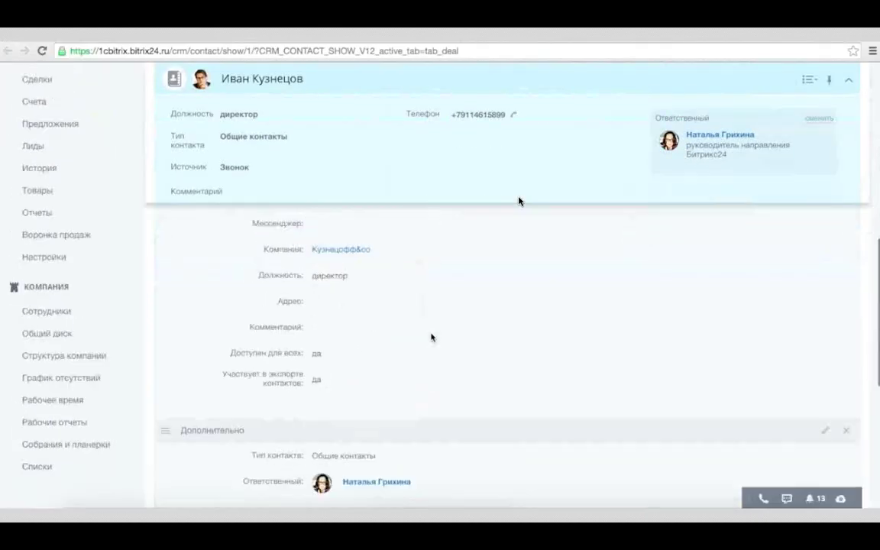
scroll(431, 338, "down", 4)
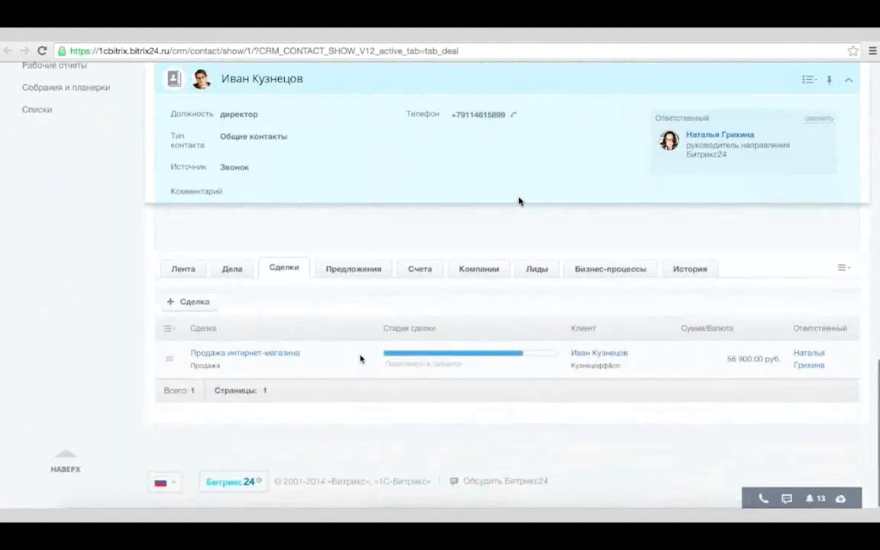
left_click(529, 355)
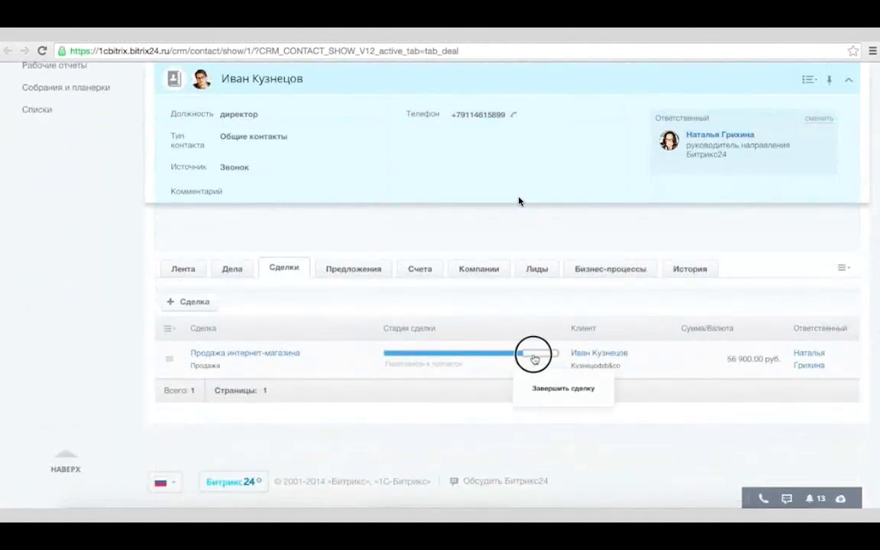
left_click(452, 428)
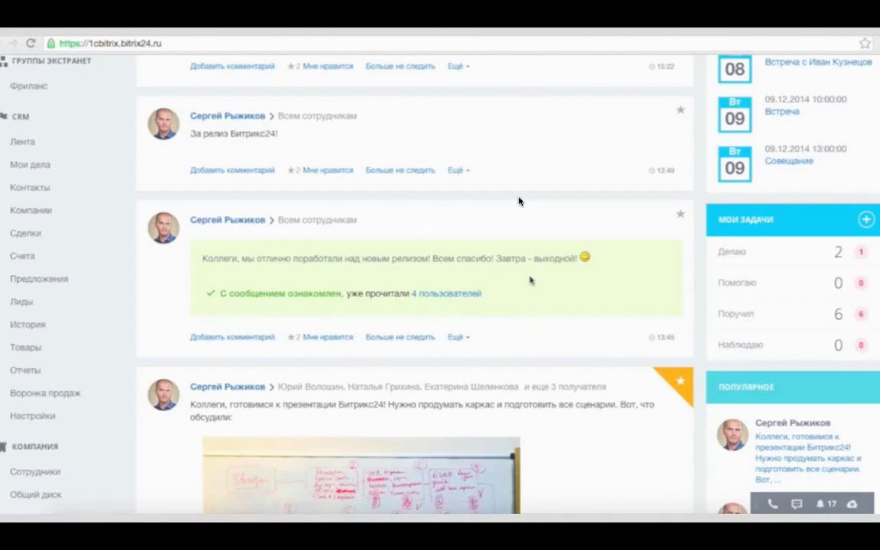
Skip the second incoming call and return to the top of the Живая лента feed.
scroll(518, 201, "down", 3)
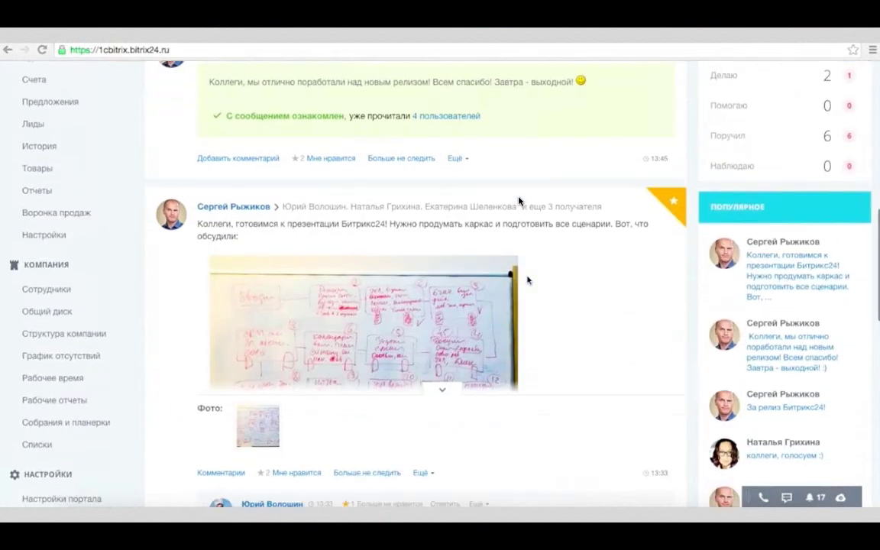
scroll(519, 201, "down", 1)
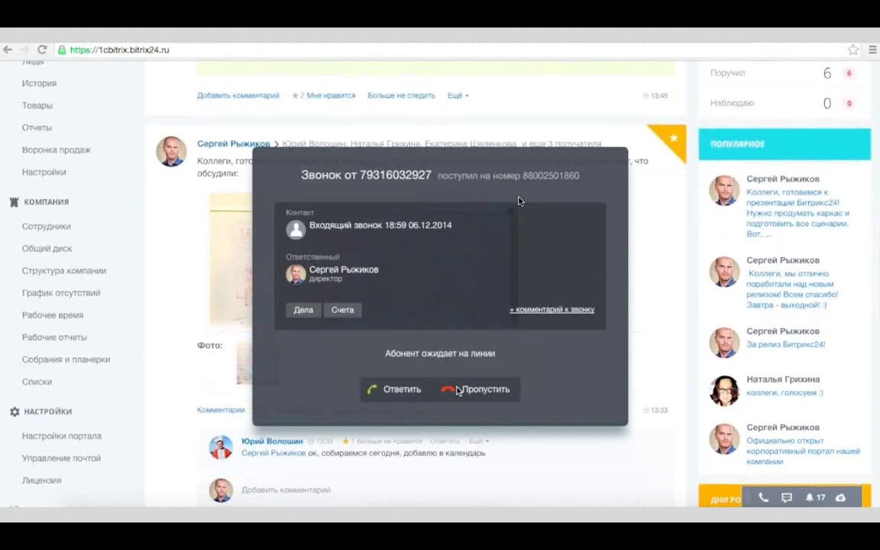
left_click(457, 390)
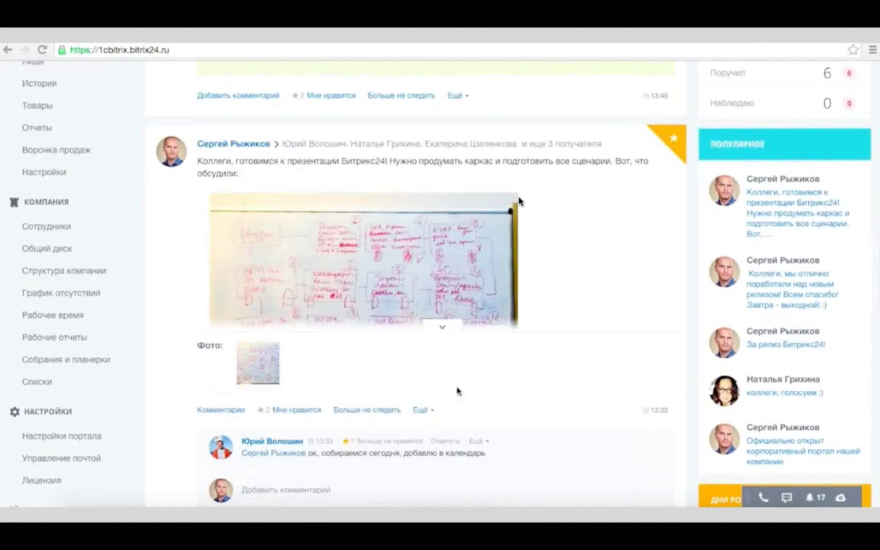
key("Home")
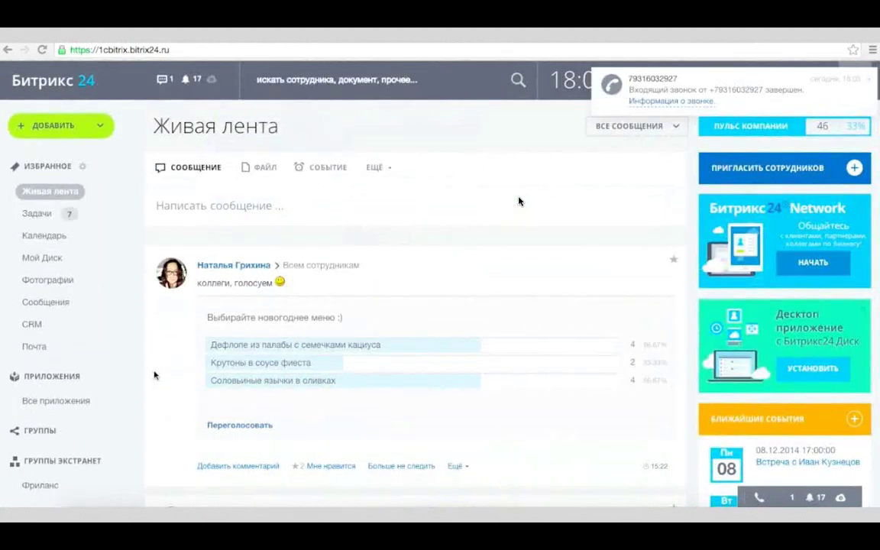
Open Лента CRM to view the lead's incoming-call entry with its recording and 55-second duration.
left_click(32, 324)
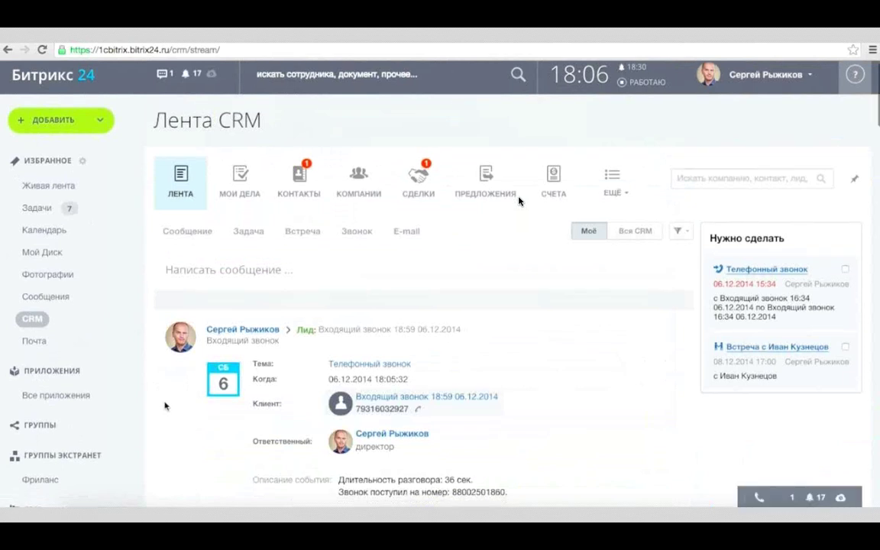
scroll(165, 404, "down", 2)
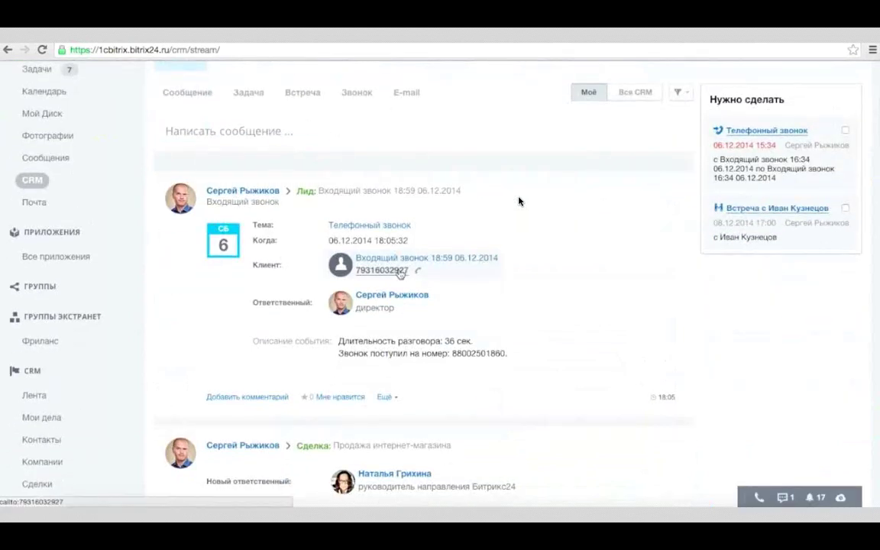
scroll(532, 362, "up", 1)
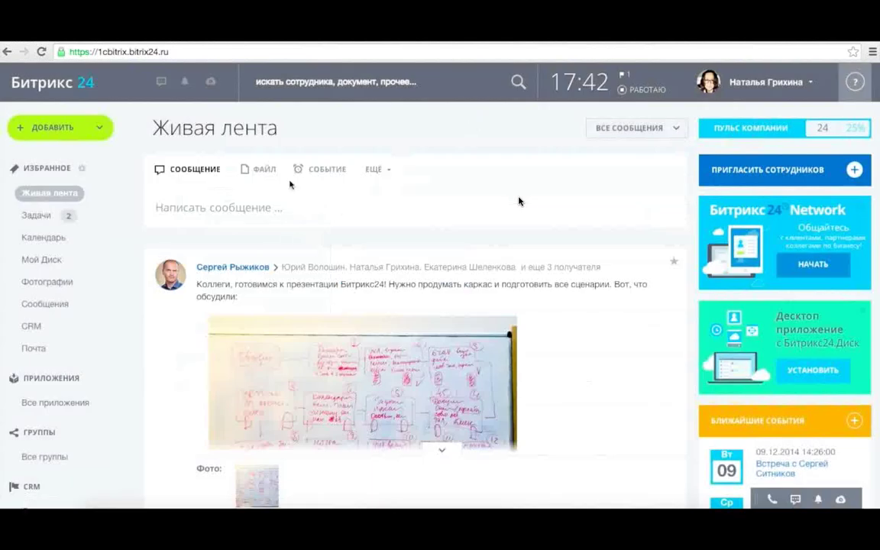
left_click(80, 327)
Open the incoming-call lead №9 and replace its title with the client's full name.
scroll(316, 258, "down", 3)
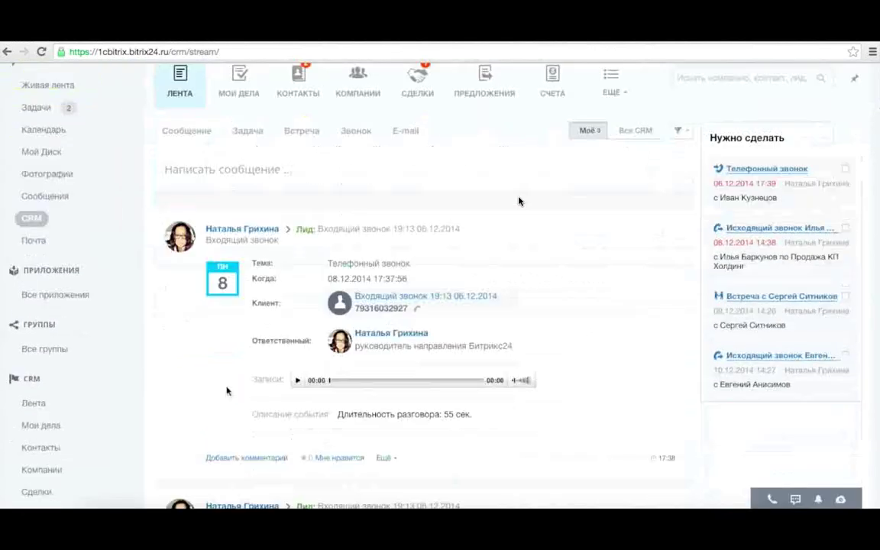
left_click(345, 229)
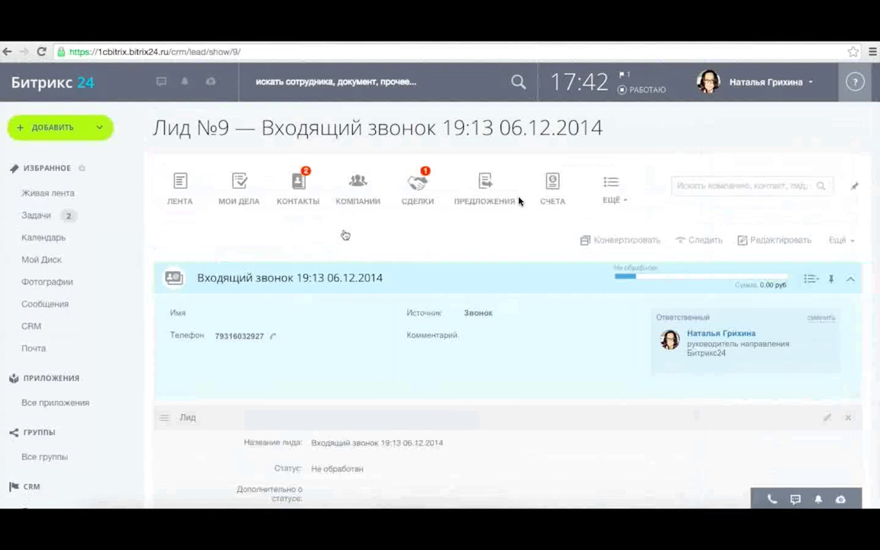
scroll(345, 234, "down", 2)
scroll(344, 234, "down", 8)
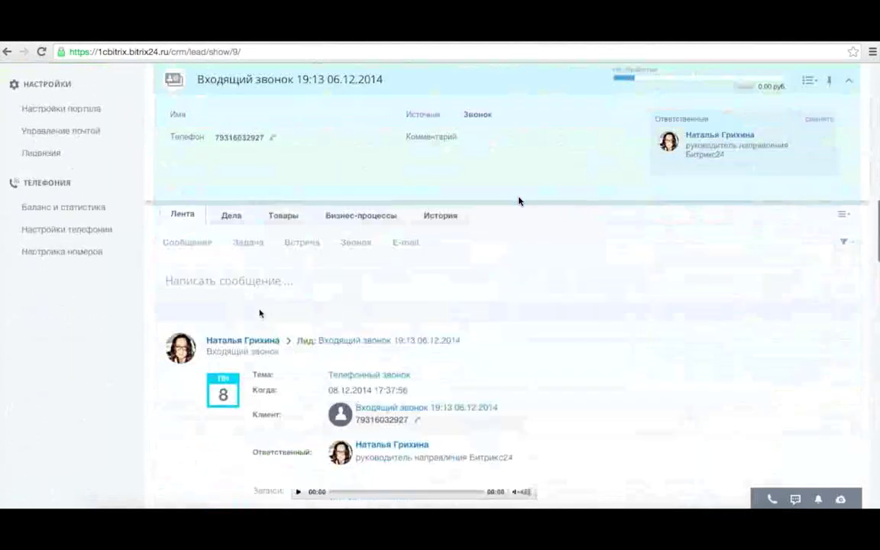
scroll(518, 201, "up", 10)
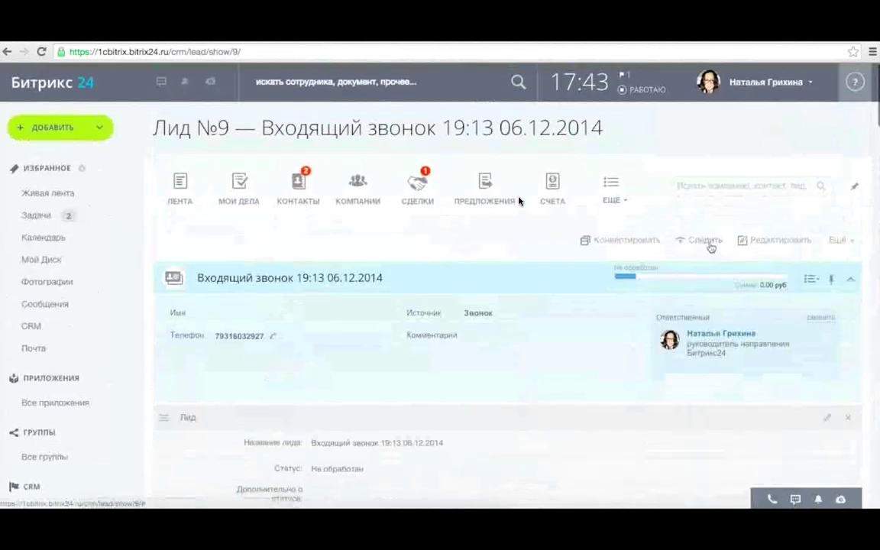
scroll(320, 306, "down", 2)
triple_click(320, 238)
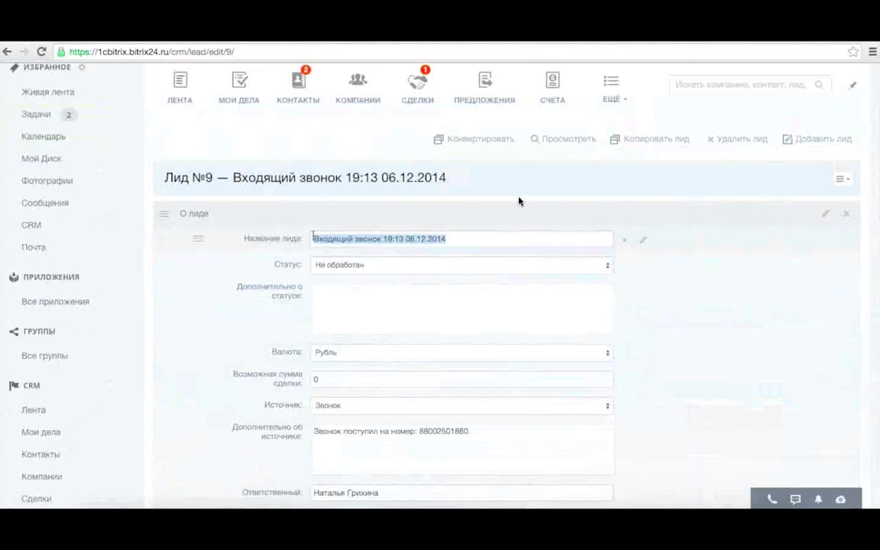
Set the lead status to Уточнение информации with the note 'интересовался Битрикс24'.
key("Tab")
key("Down")
key("Down")
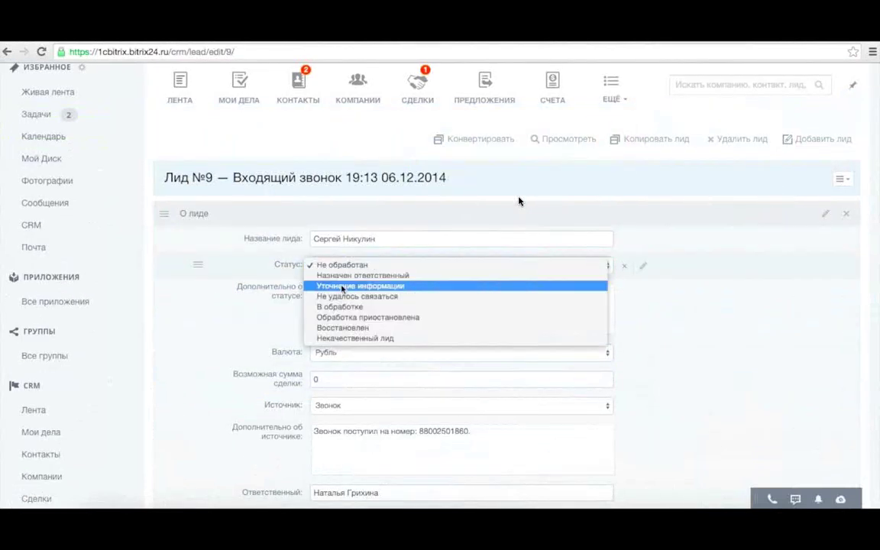
key("Return")
key("Tab")
type("интересовался Битрикс24")
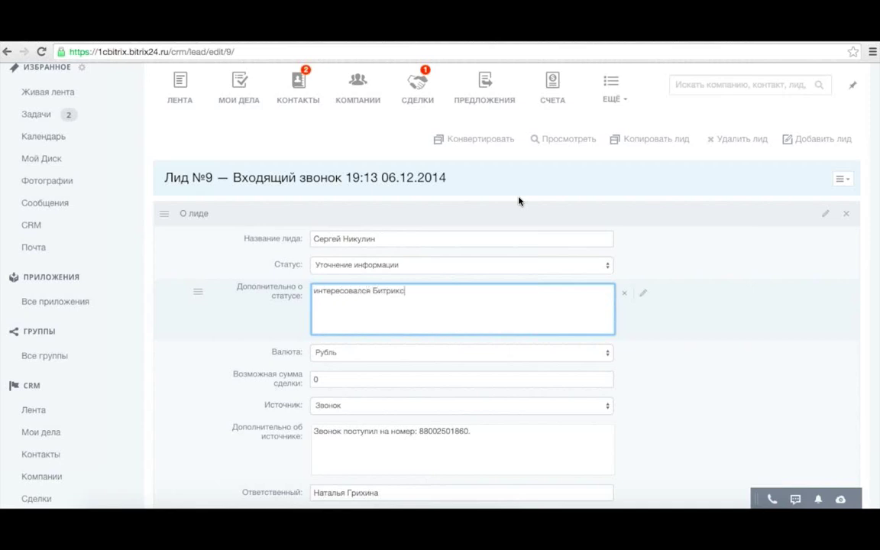
Start creating a brand-new product for the lead from the product picker.
scroll(404, 245, "down", 2)
scroll(404, 245, "down", 10)
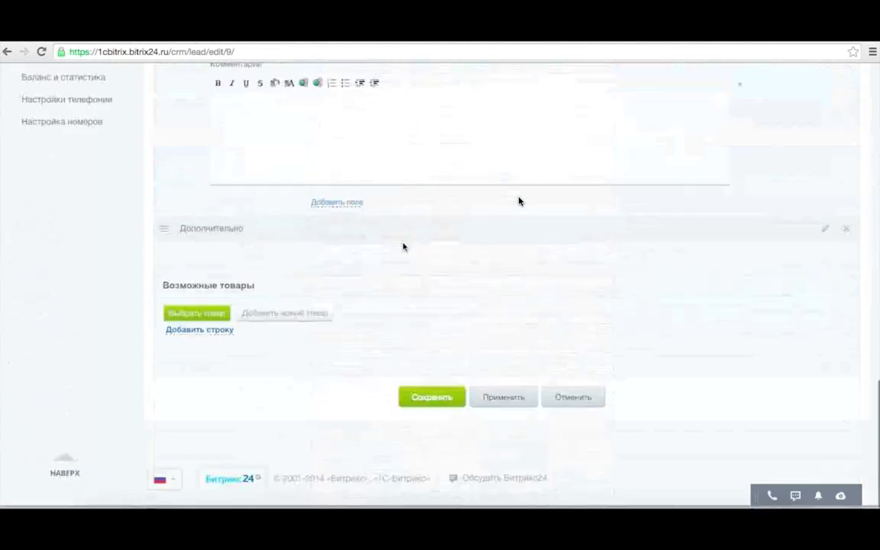
left_click(183, 317)
left_click(269, 316)
Create product 'Битрикс24 Компания' at 9900 per шт, add it to the lead and save.
left_click(379, 112)
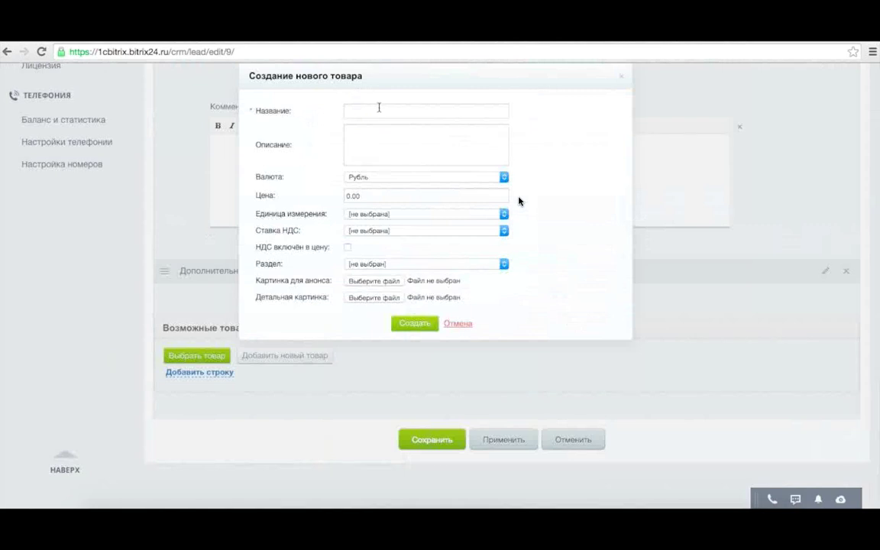
type("Битрикс24 Компания")
key("Tab")
key("Tab")
key("Tab")
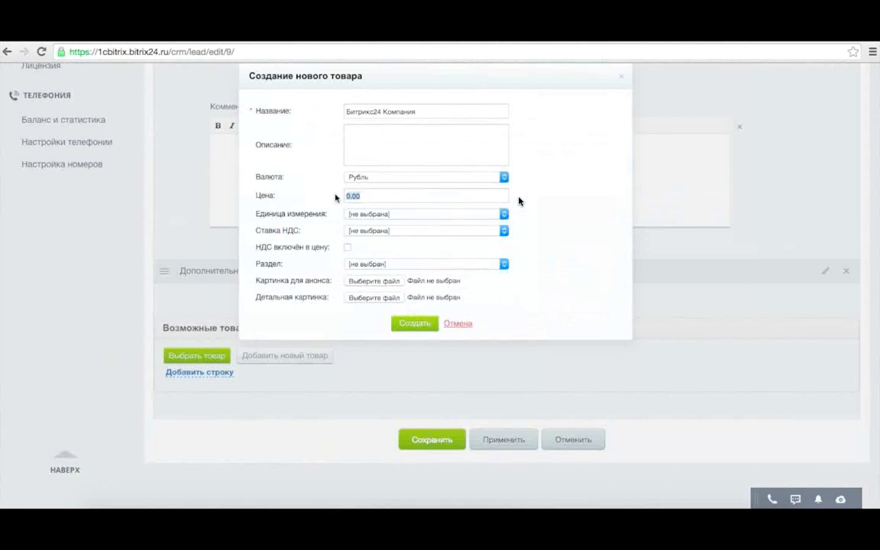
type("9900")
left_click(409, 216)
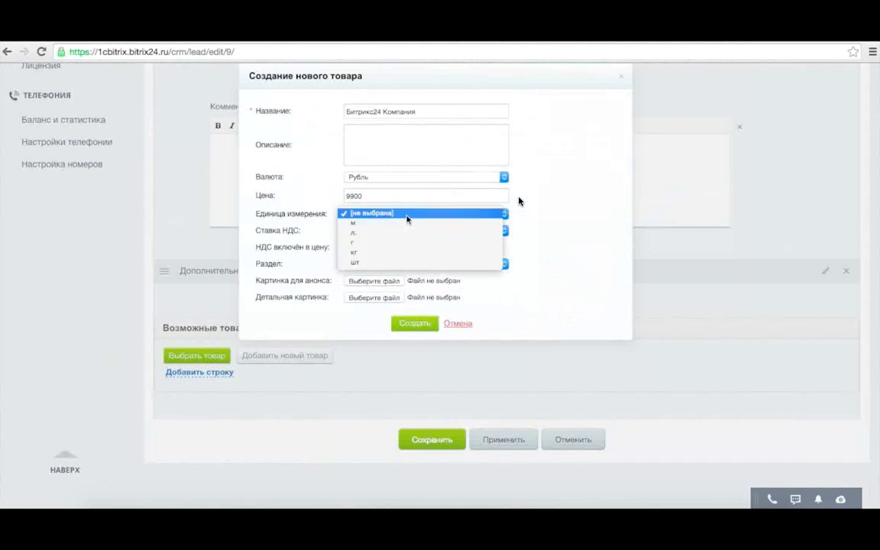
left_click(392, 262)
left_click(414, 323)
scroll(455, 423, "down", 2)
left_click(432, 397)
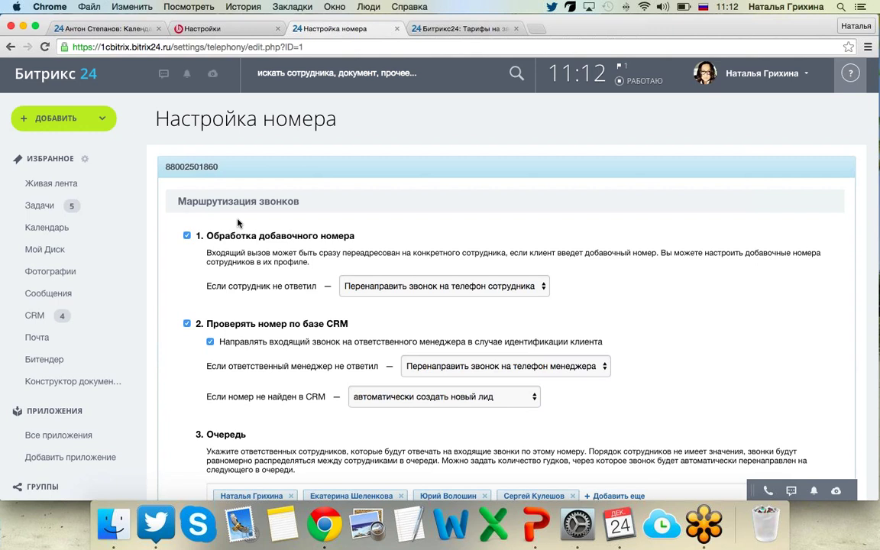
Review the number's call-routing settings, then return to the general Настройки телефонии page.
scroll(237, 222, "down", 5)
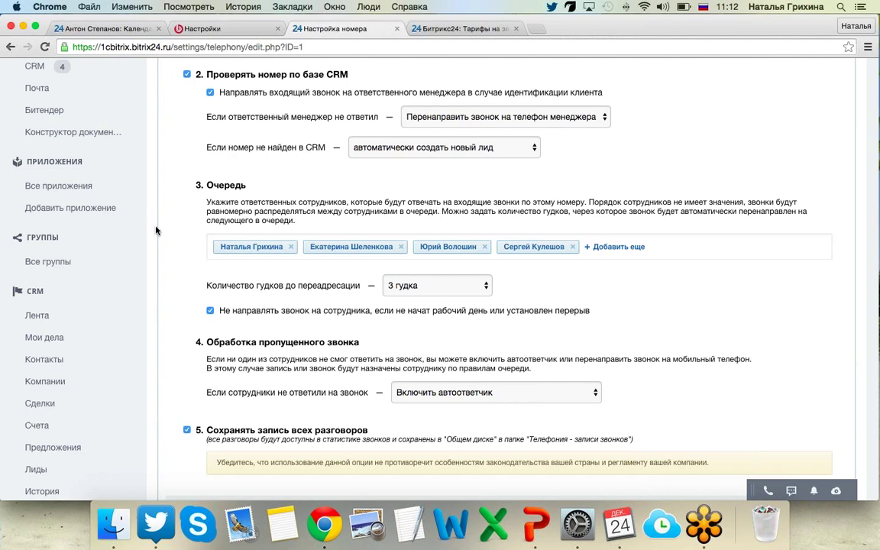
scroll(155, 230, "down", 5)
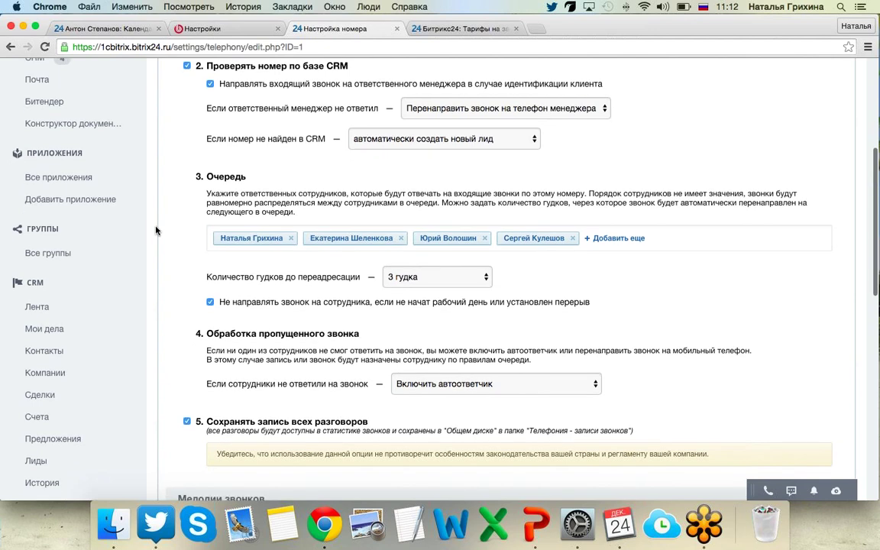
scroll(155, 230, "down", 1)
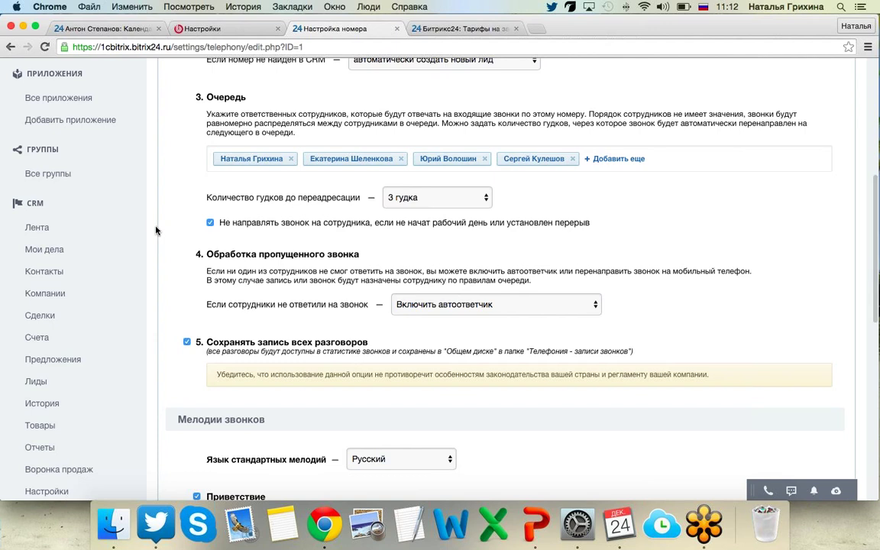
scroll(155, 230, "up", 4)
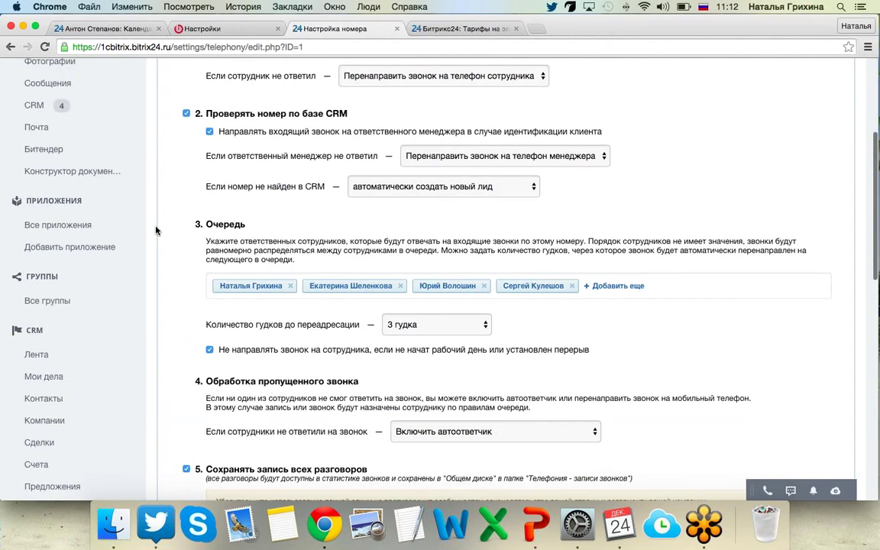
scroll(155, 230, "down", 15)
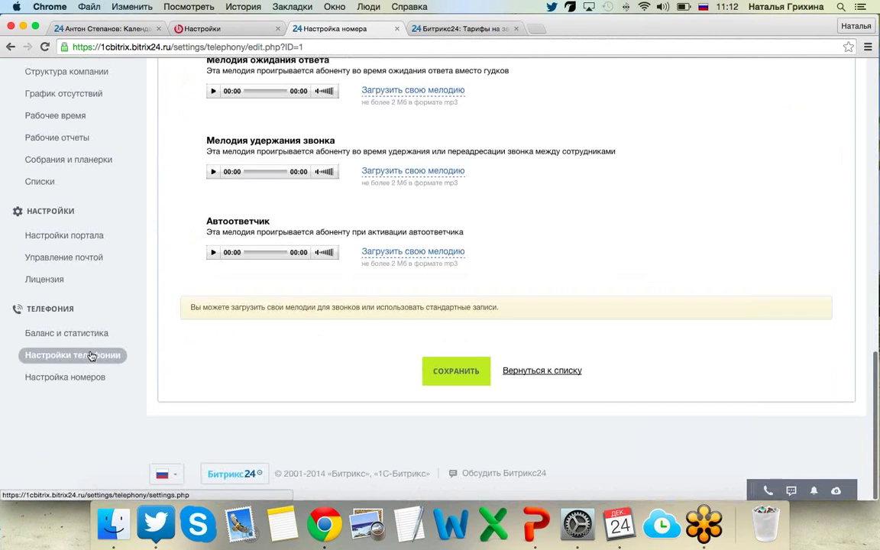
left_click(90, 356)
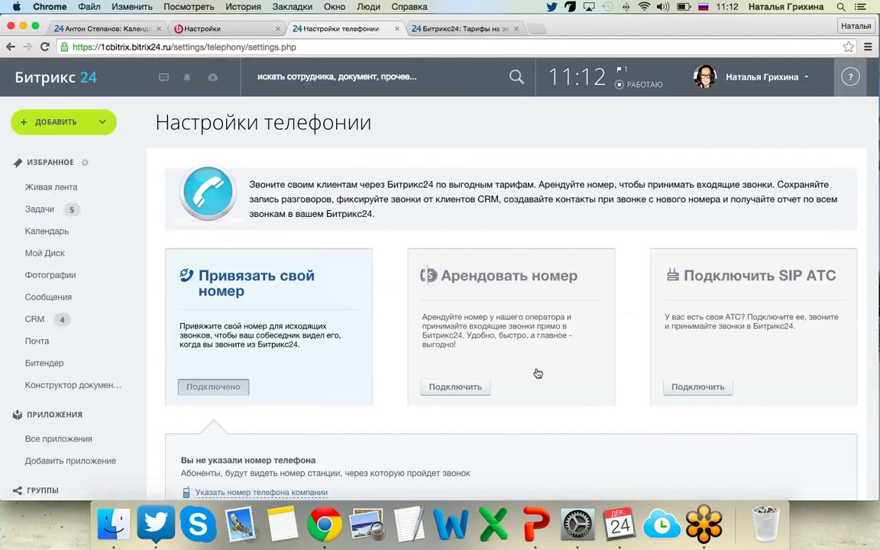
Expand the SIP PBX connection details and look at the cloud PBX option.
left_click(697, 387)
scroll(710, 305, "down", 5)
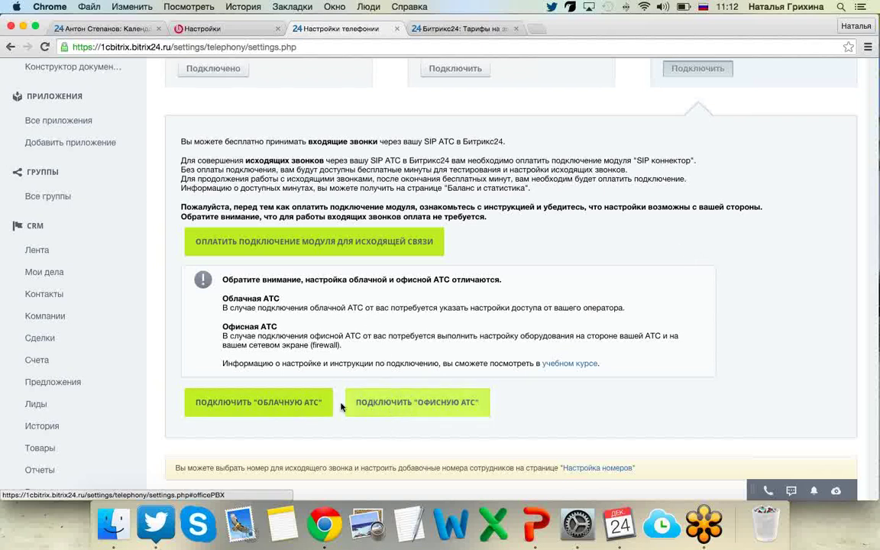
left_click(307, 403)
scroll(350, 315, "down", 5)
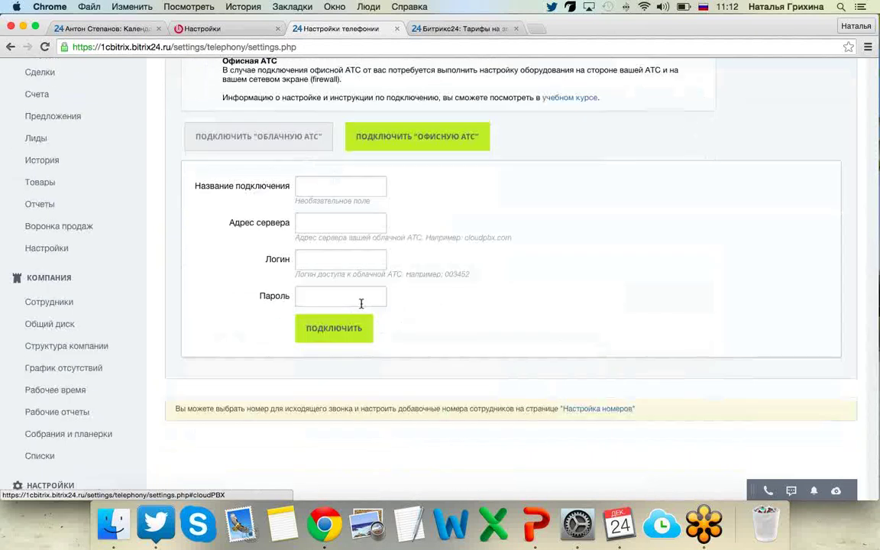
scroll(362, 299, "up", 3)
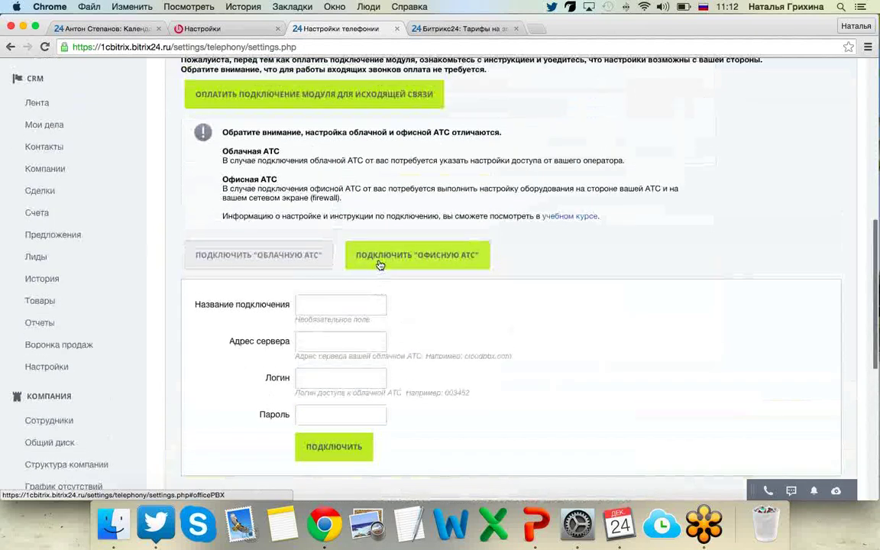
Show the office PBX connection form and open the telephony training course in a new tab.
left_click(379, 262)
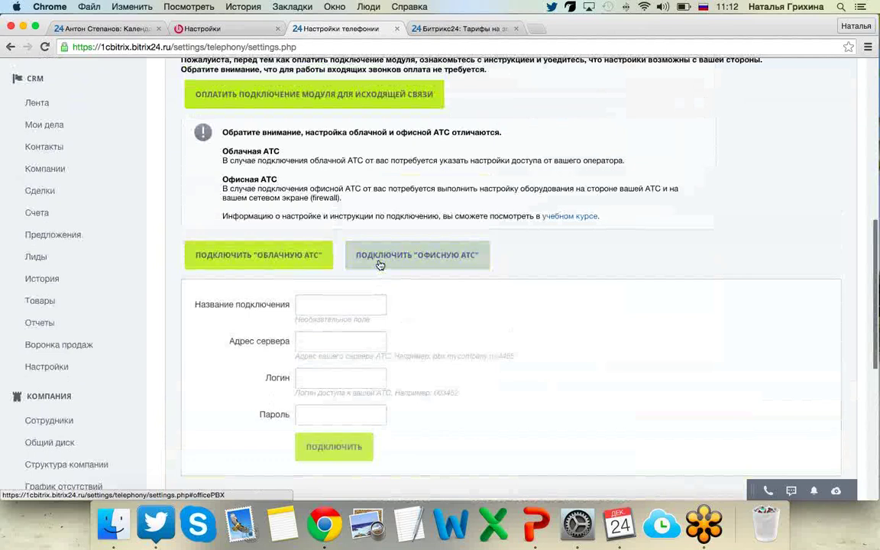
left_click(483, 258)
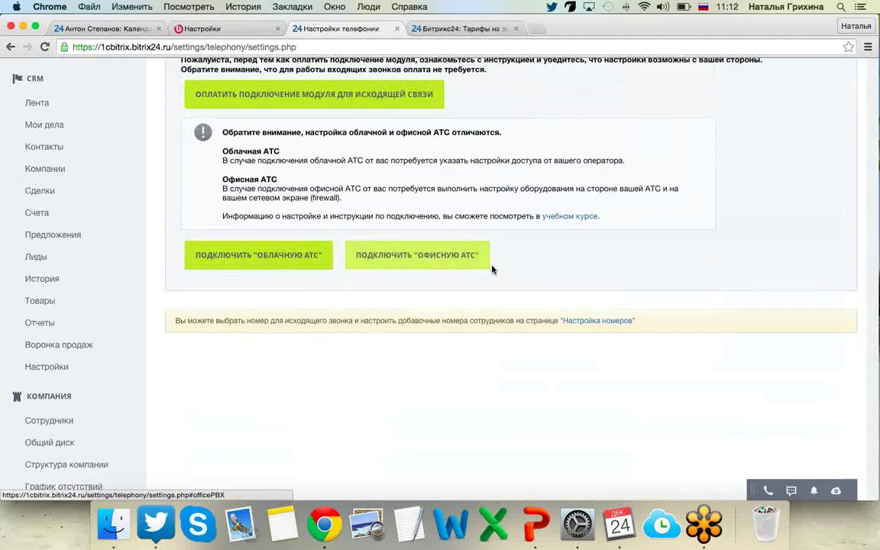
left_click(409, 255)
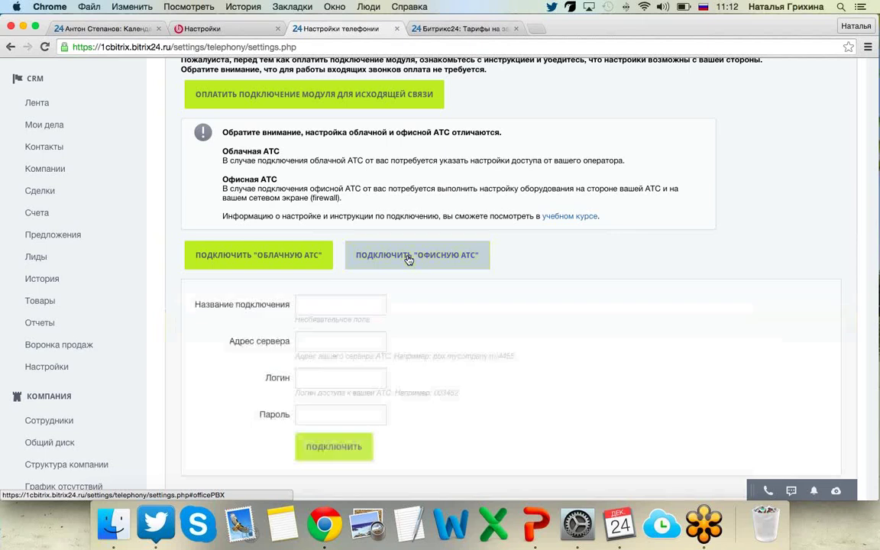
left_click(561, 217)
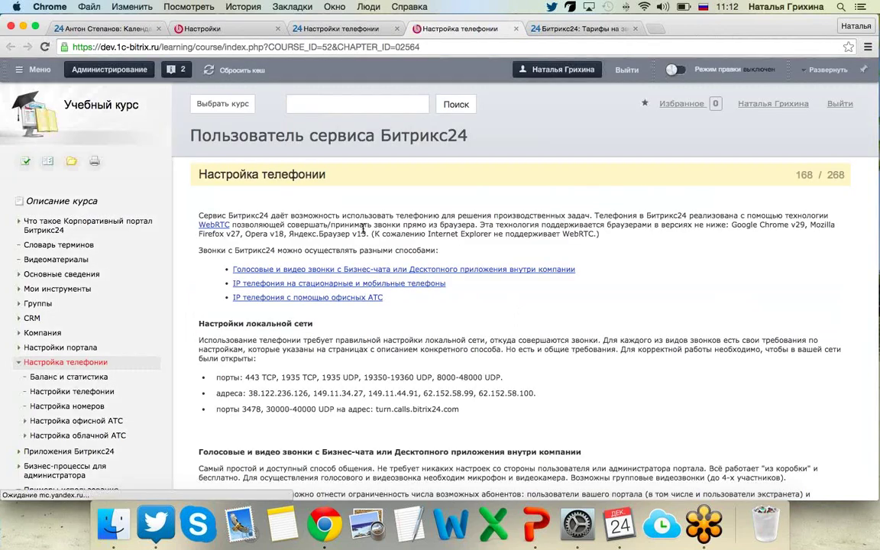
Expand the course's «Настройка облачной АТС» chapter, then return to the Настройки телефонии tab.
scroll(351, 290, "down", 10)
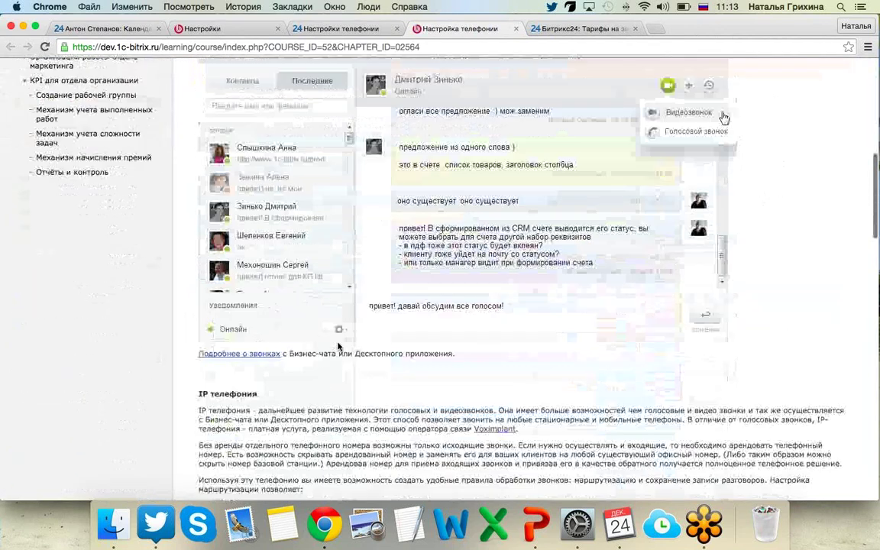
scroll(339, 345, "down", 5)
scroll(338, 346, "up", 5)
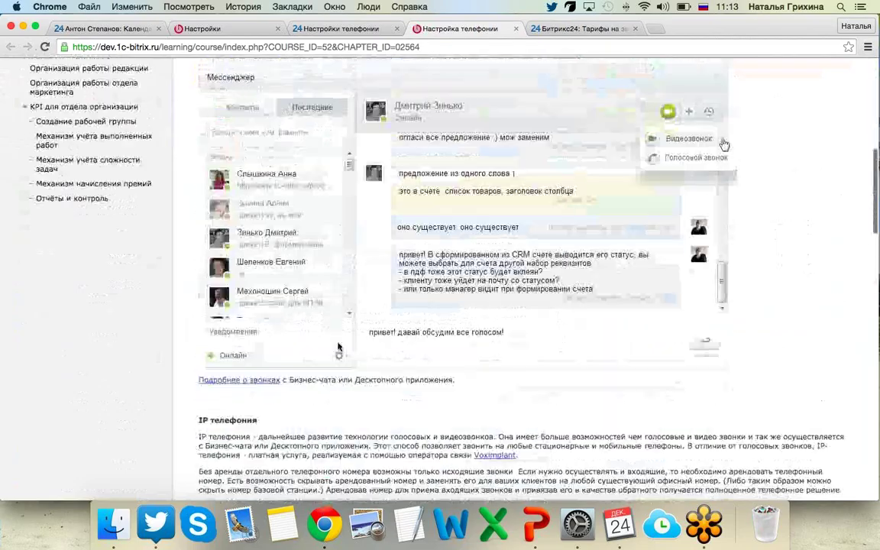
scroll(338, 346, "up", 8)
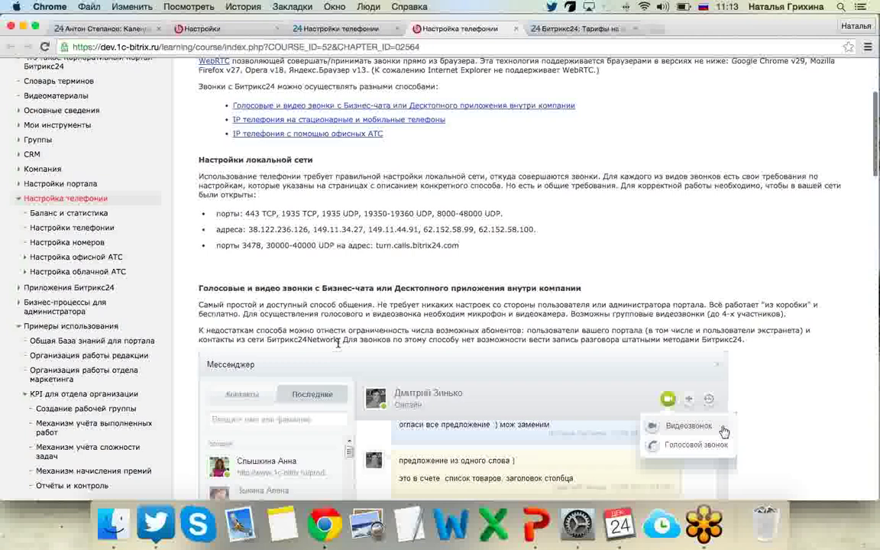
left_click(24, 271)
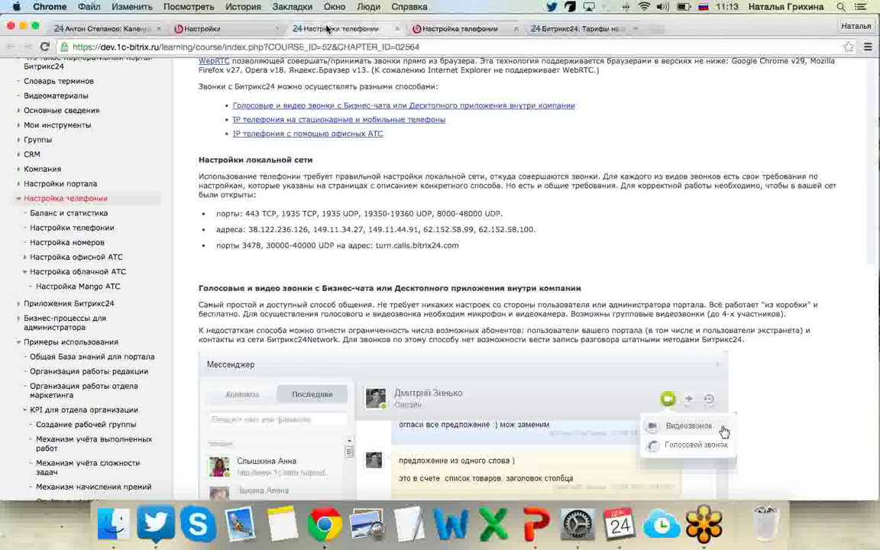
left_click(327, 29)
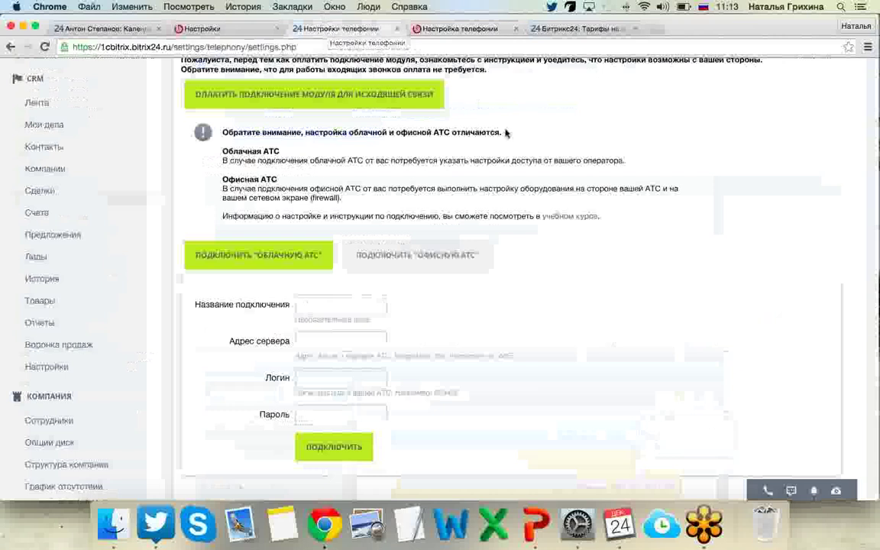
scroll(505, 133, "up", 4)
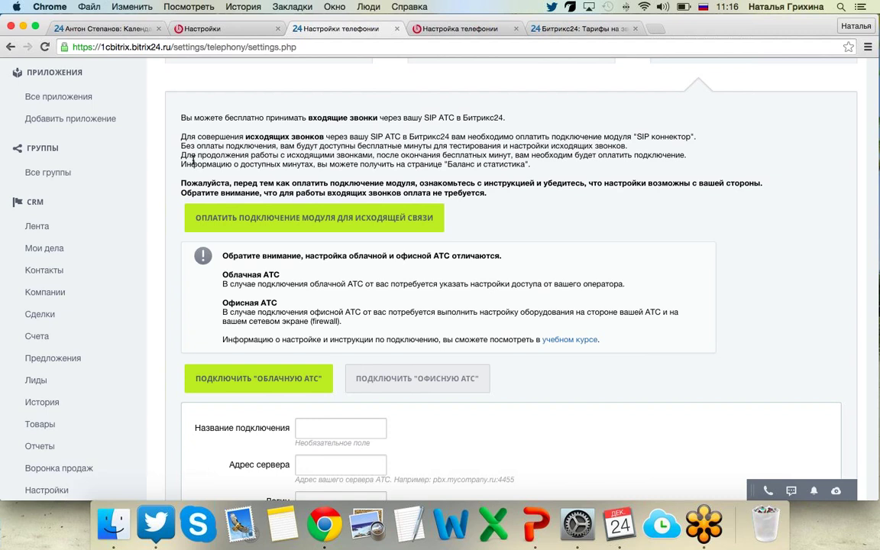
Scroll through the page and reload Настройки телефонии from the sidebar.
scroll(193, 161, "up", 1)
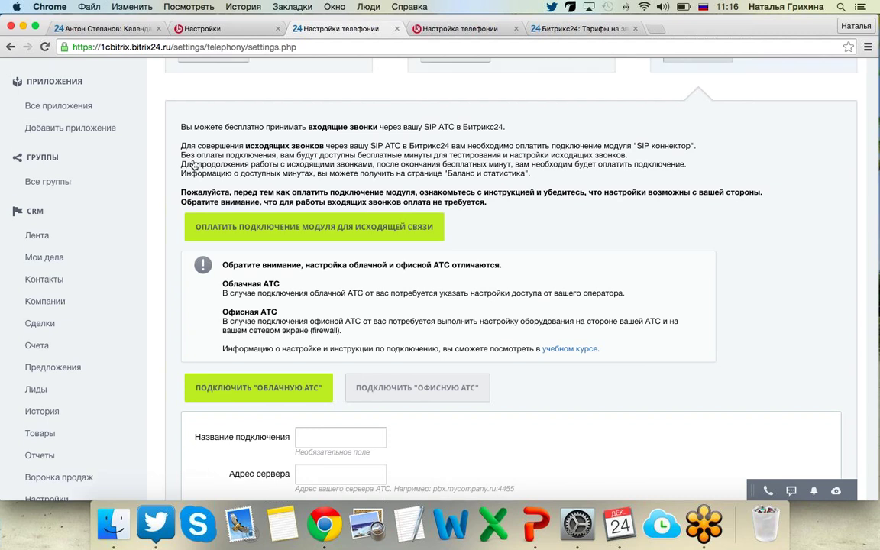
scroll(194, 165, "up", 3)
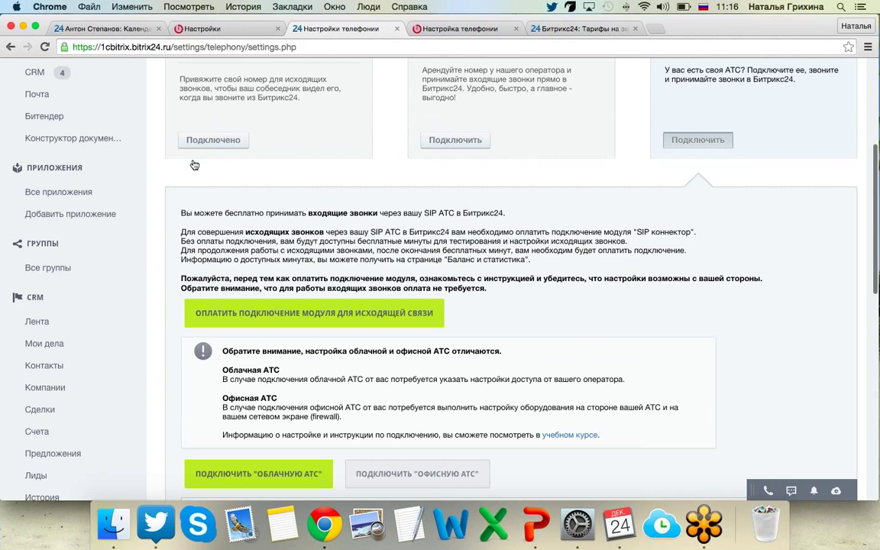
scroll(194, 165, "up", 1)
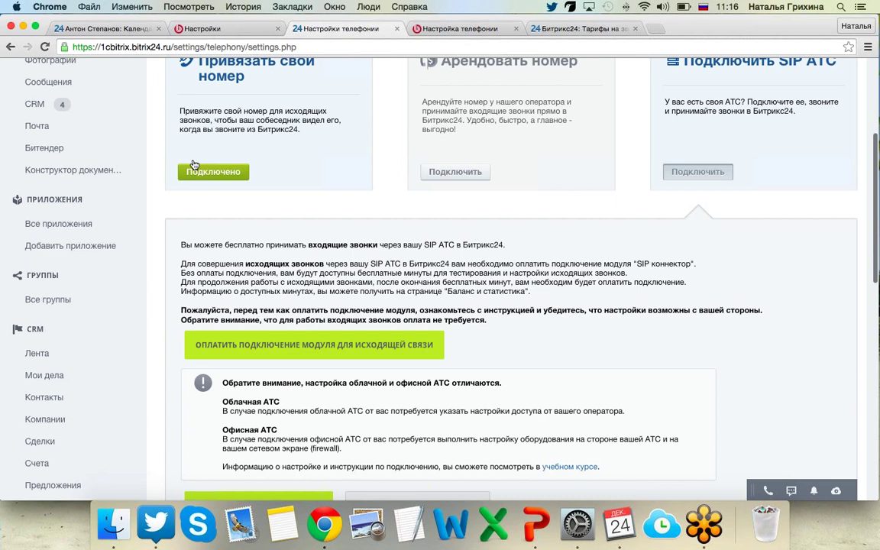
scroll(194, 165, "down", 1)
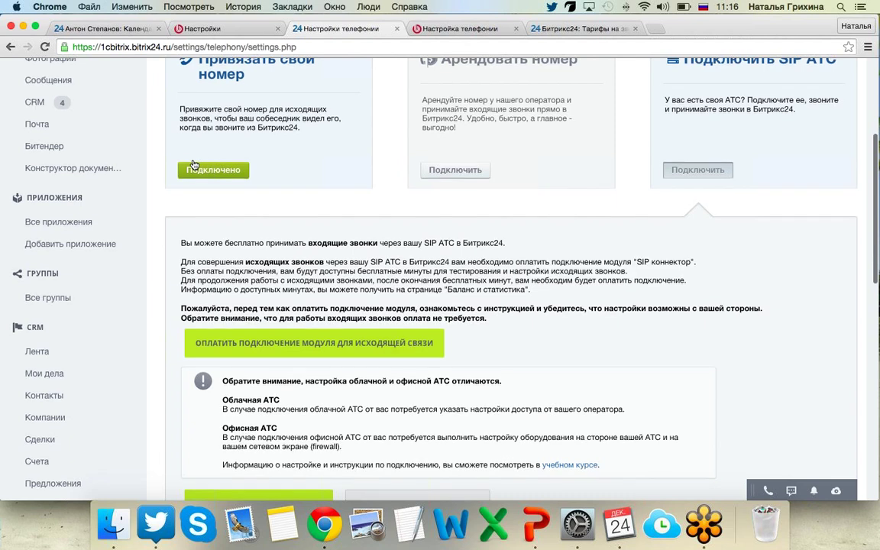
scroll(194, 165, "down", 5)
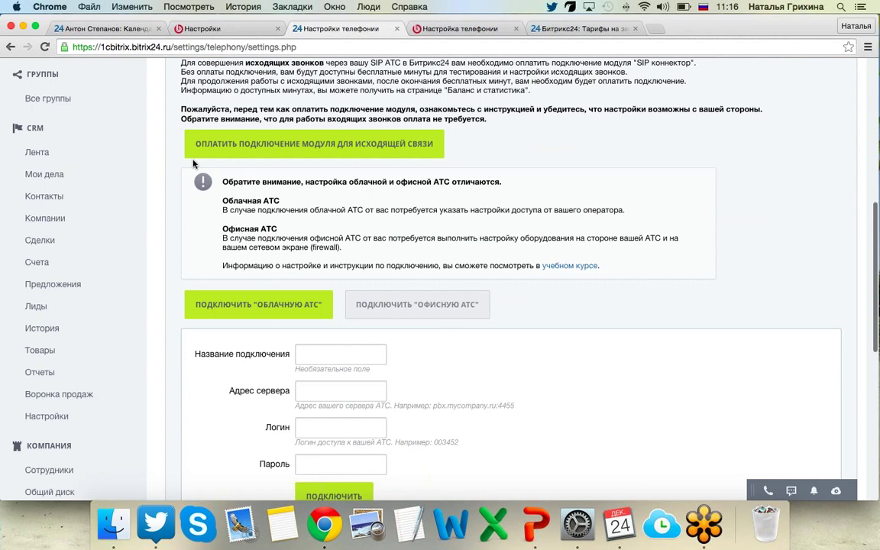
scroll(193, 165, "down", 8)
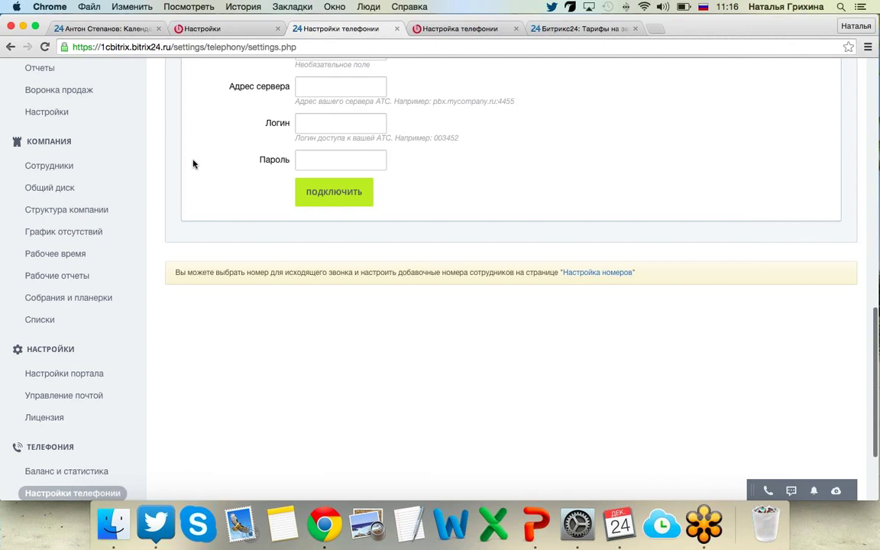
scroll(193, 164, "down", 1)
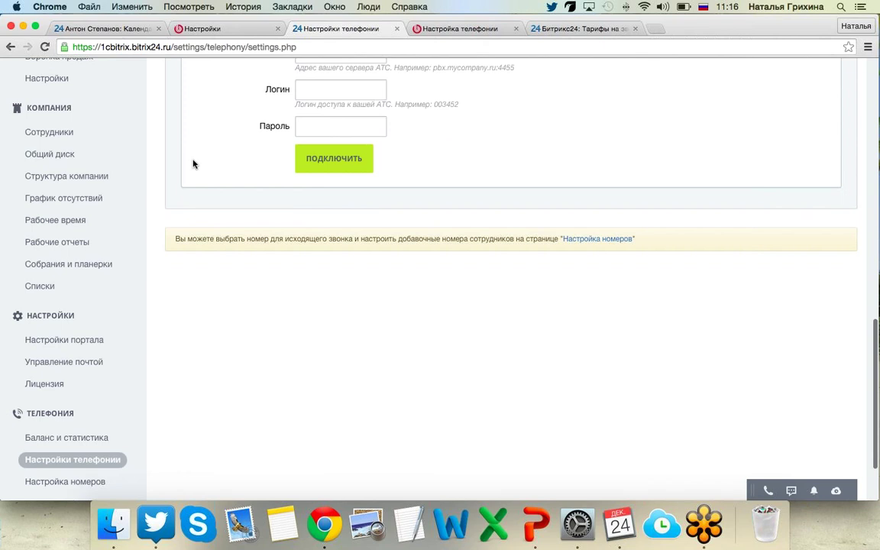
scroll(193, 164, "down", 1)
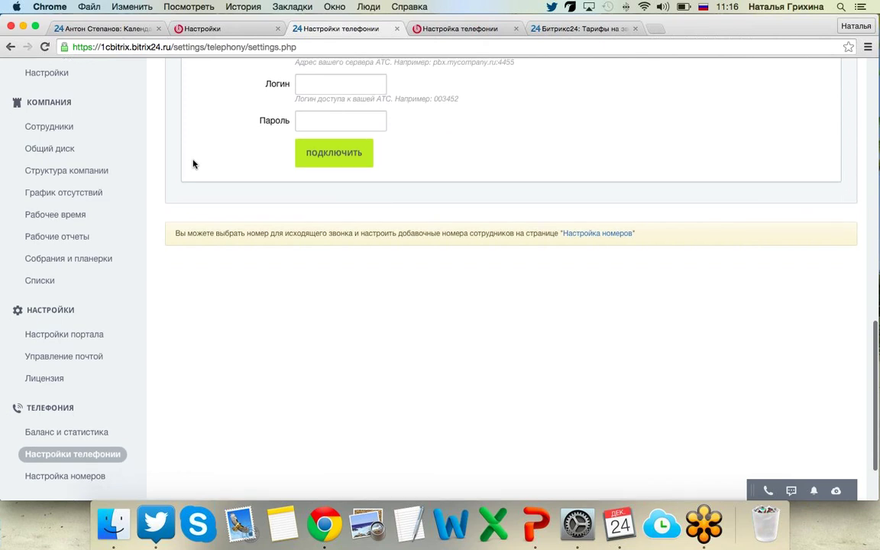
scroll(193, 164, "down", 1)
scroll(194, 164, "down", 1)
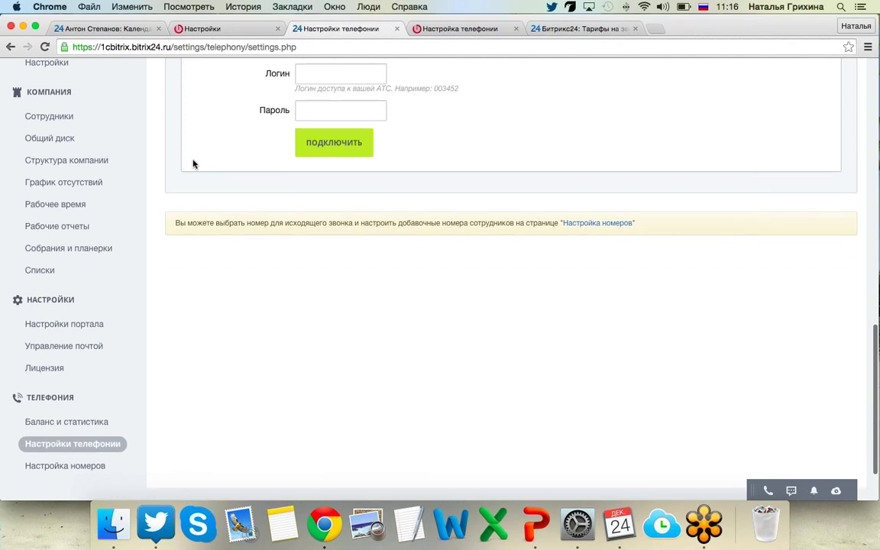
scroll(194, 164, "down", 1)
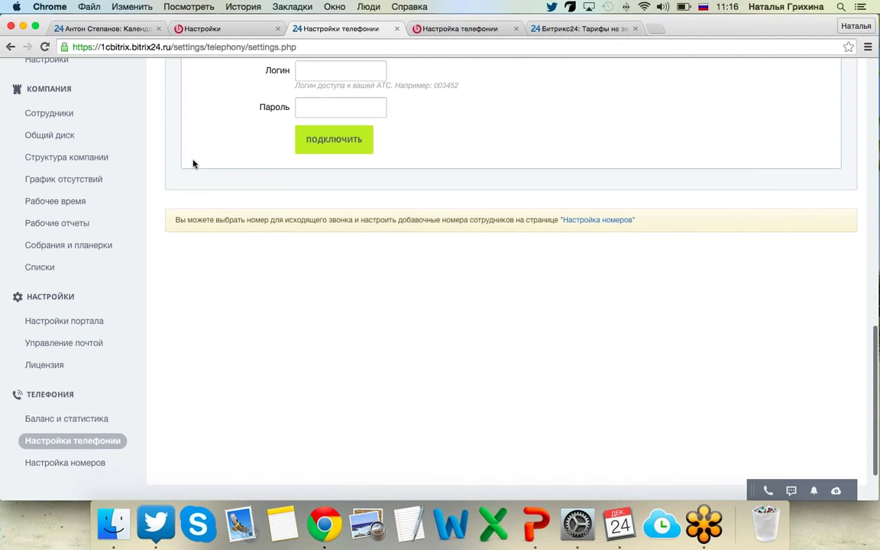
scroll(193, 164, "down", 1)
scroll(193, 164, "down", 2)
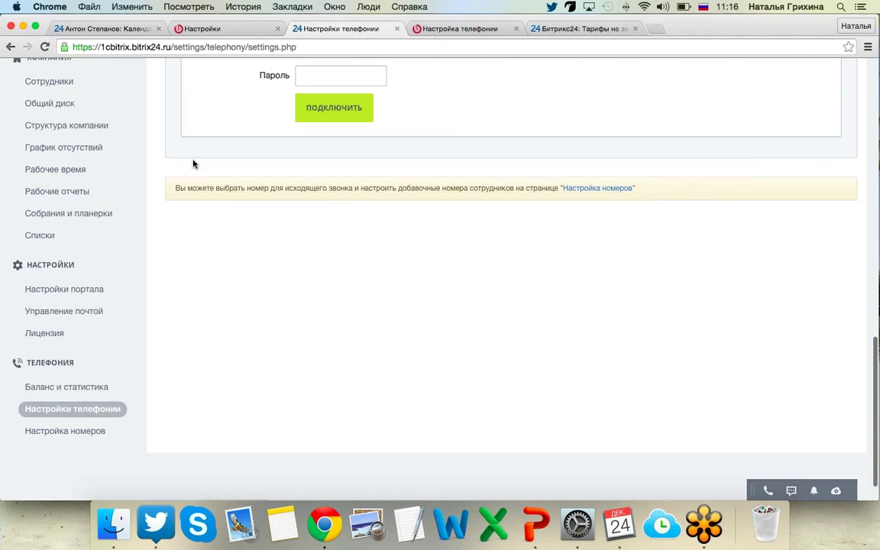
scroll(193, 164, "down", 2)
scroll(152, 287, "down", 1)
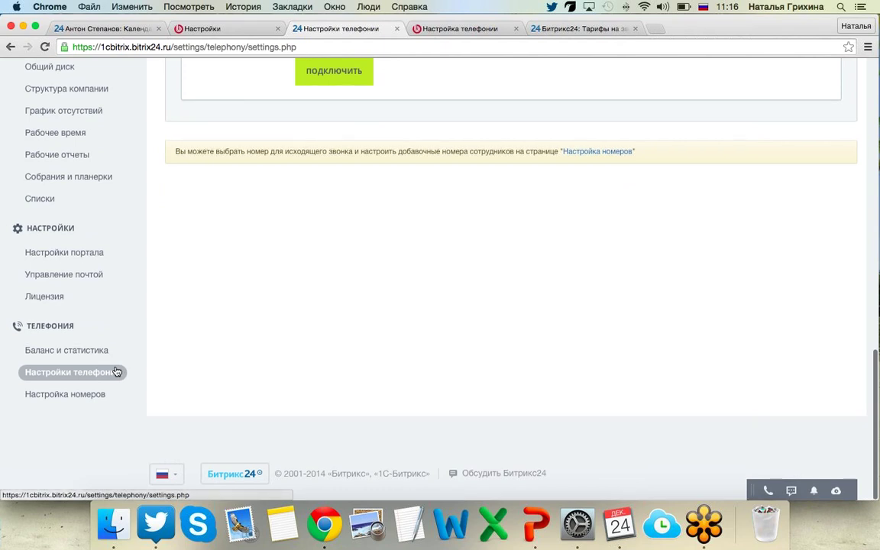
left_click(116, 372)
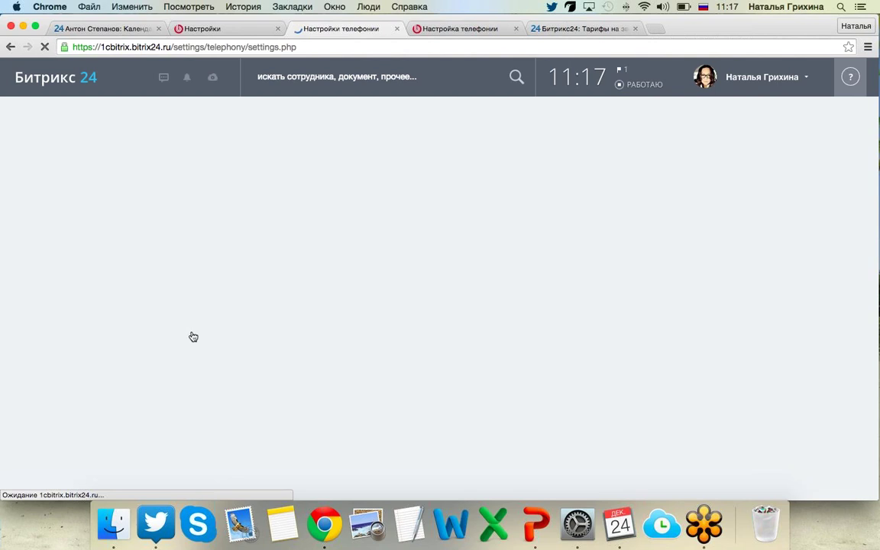
Show the rented-number panel and open the rented number's configuration page.
scroll(406, 281, "down", 3)
left_click(458, 305)
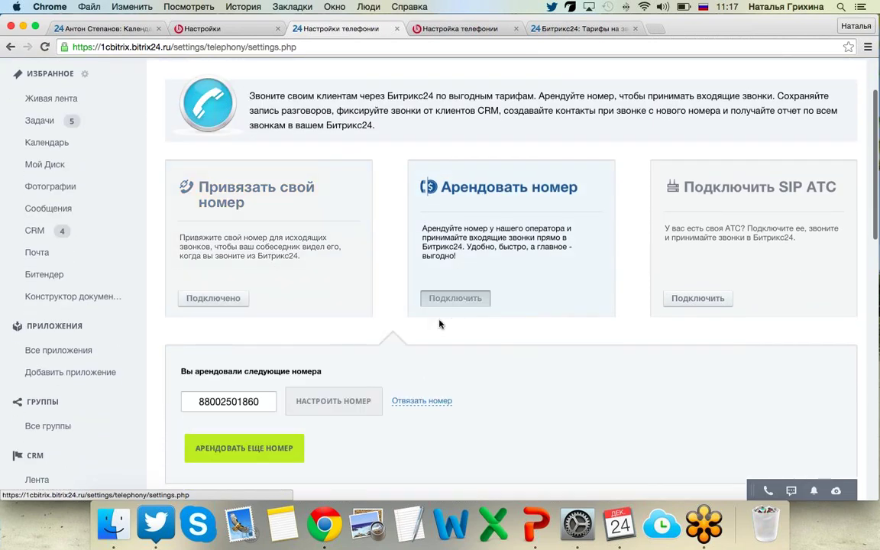
left_click(342, 397)
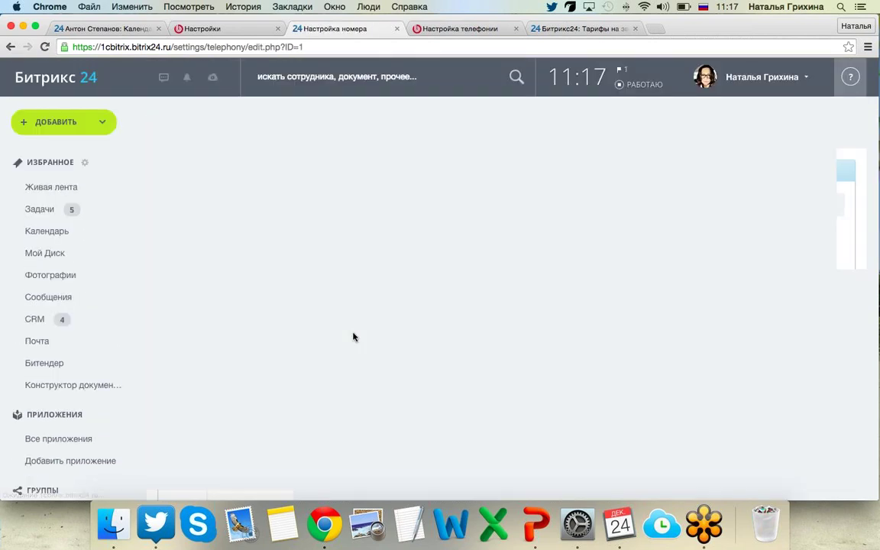
Scroll through the rented number's routing sections, then switch to Microsoft PowerPoint.
scroll(353, 336, "down", 5)
scroll(352, 336, "down", 3)
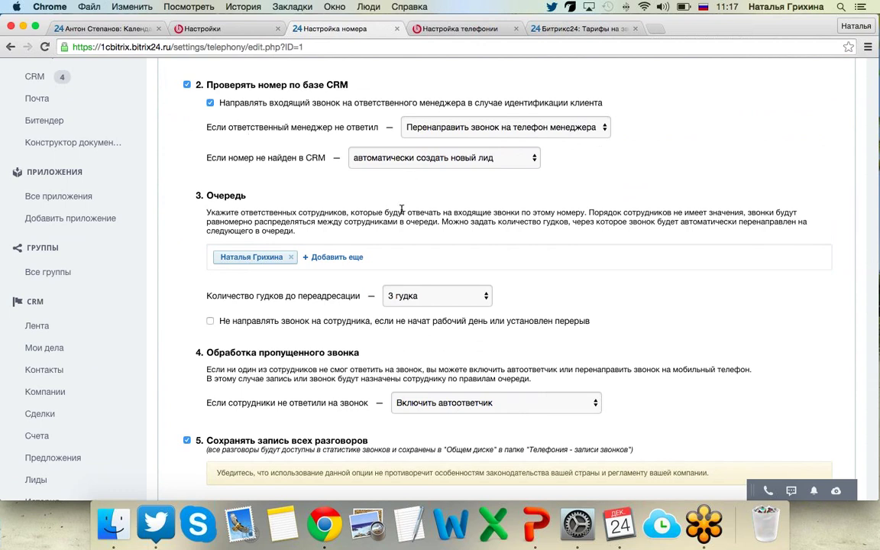
scroll(390, 231, "down", 1)
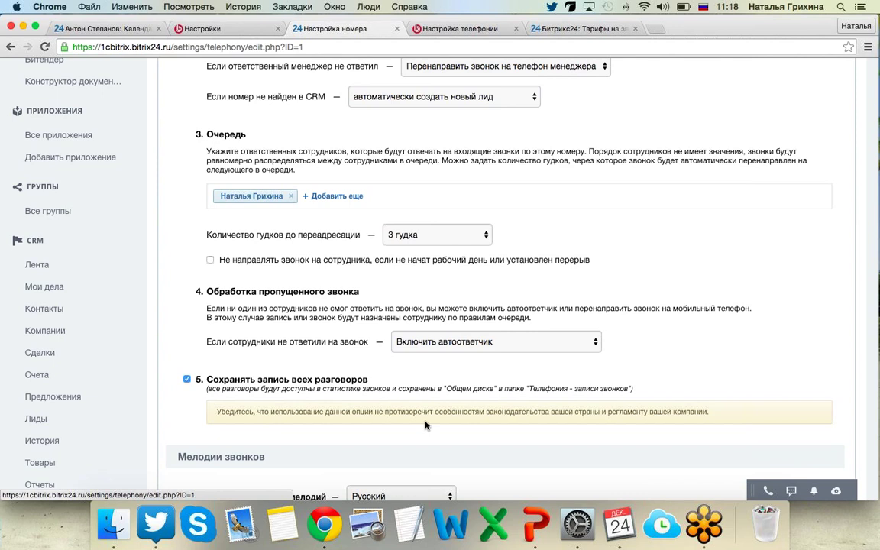
key("super+Tab")
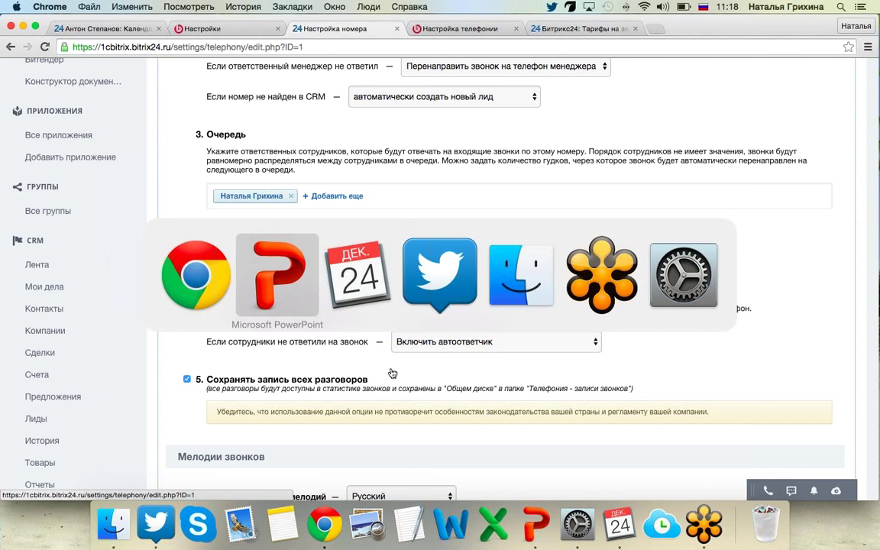
left_click(275, 252)
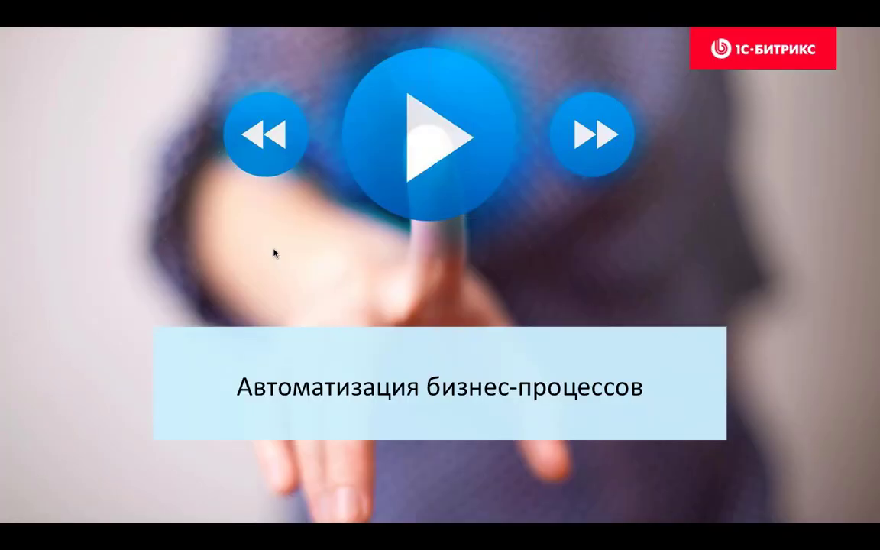
Advance the slide, open the Обработка лида template and add an Условие below it.
key("Right")
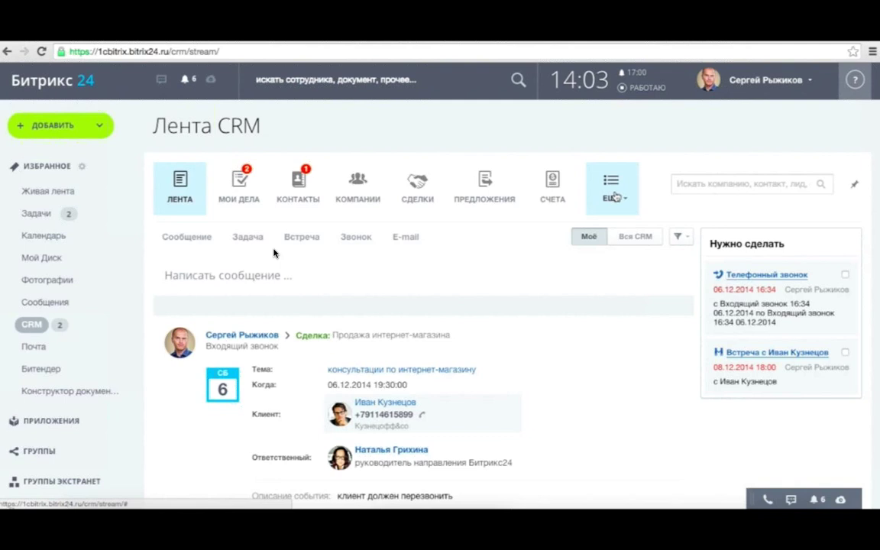
left_click(615, 197)
left_click(632, 388)
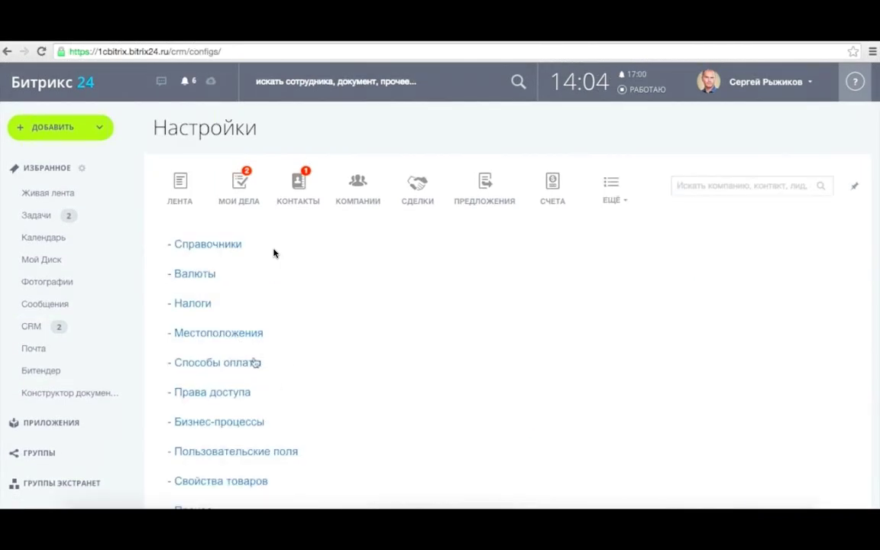
left_click(237, 422)
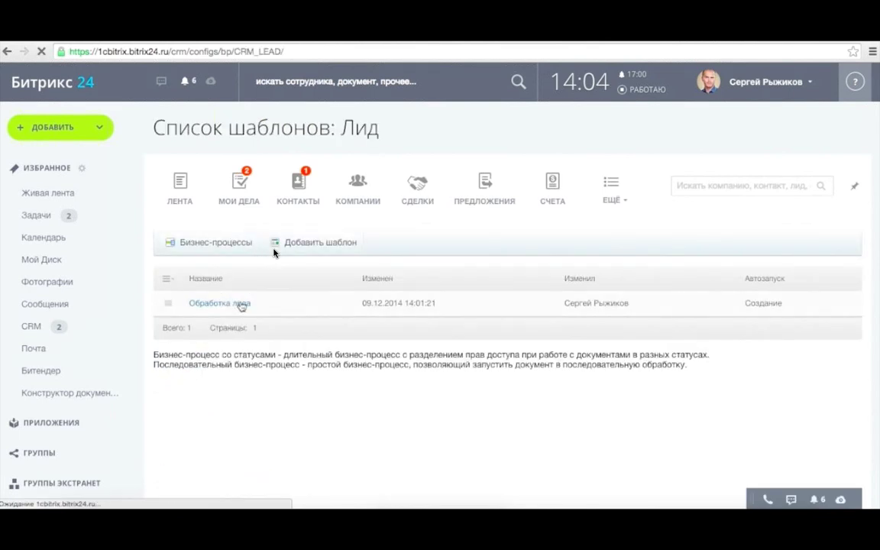
left_click(240, 305)
scroll(273, 252, "down", 5)
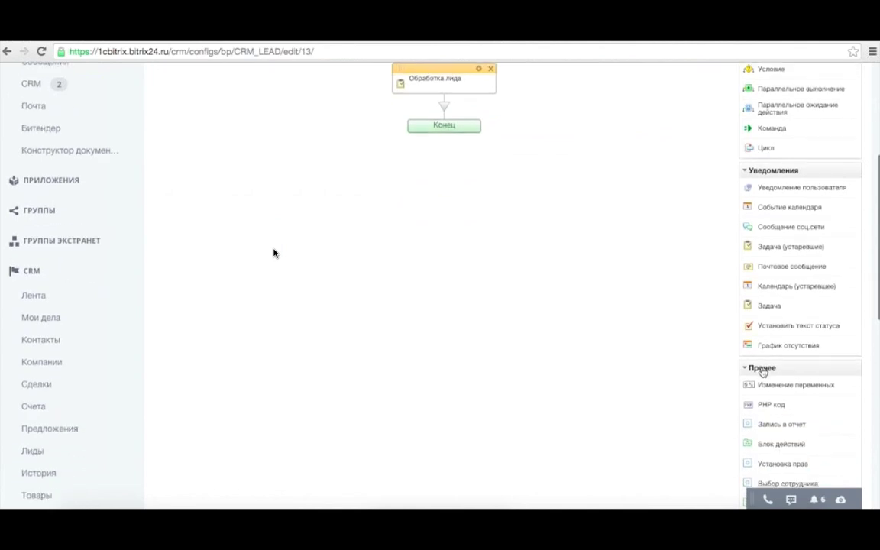
scroll(762, 372, "up", 5)
left_click_drag(770, 269, 445, 305)
Set the left branch 'До 100 тыс.' to Возможная сумма сделки не больше 100000.
double_click(354, 371)
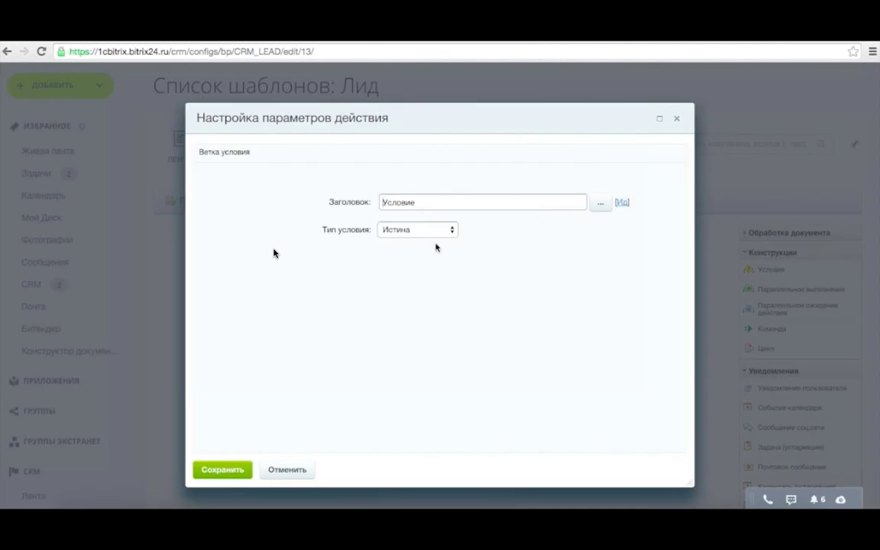
left_click(600, 202)
left_click(374, 285)
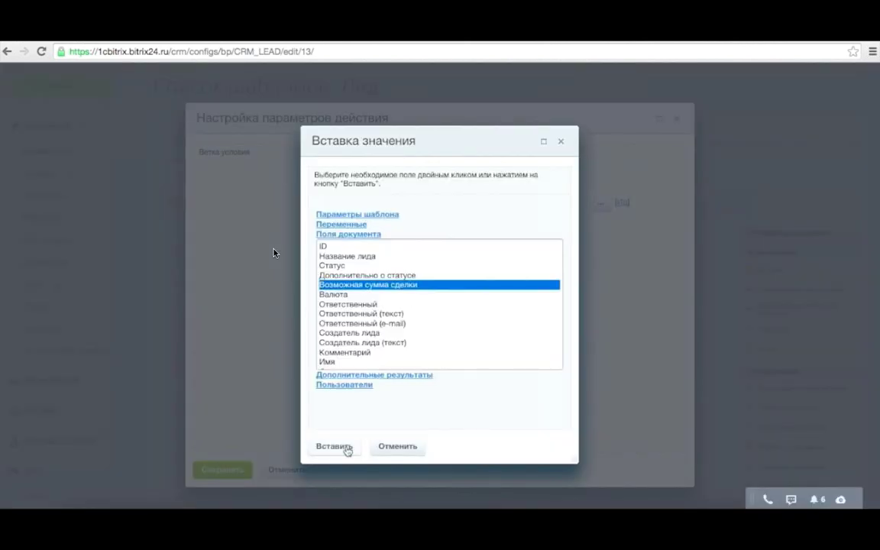
left_click(346, 450)
key("ctrl+a")
type("До 100 тыс.")
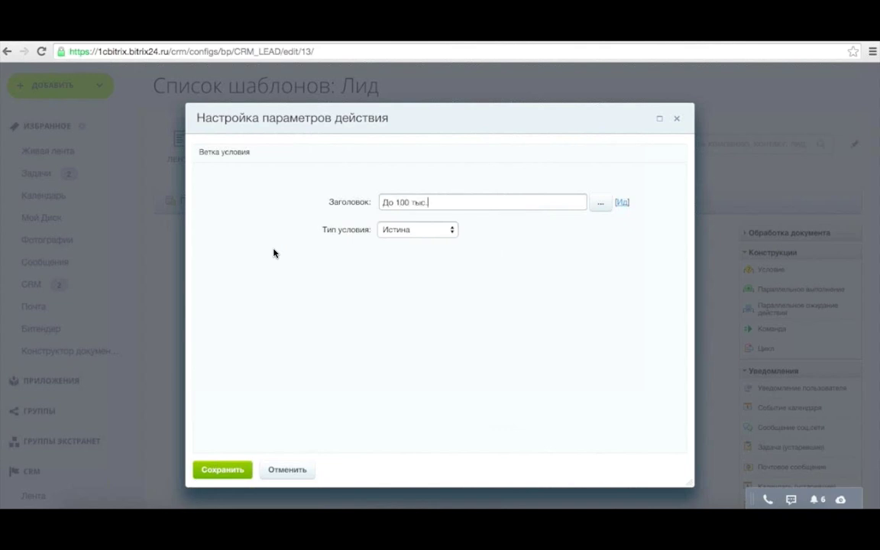
left_click(417, 229)
left_click(395, 239)
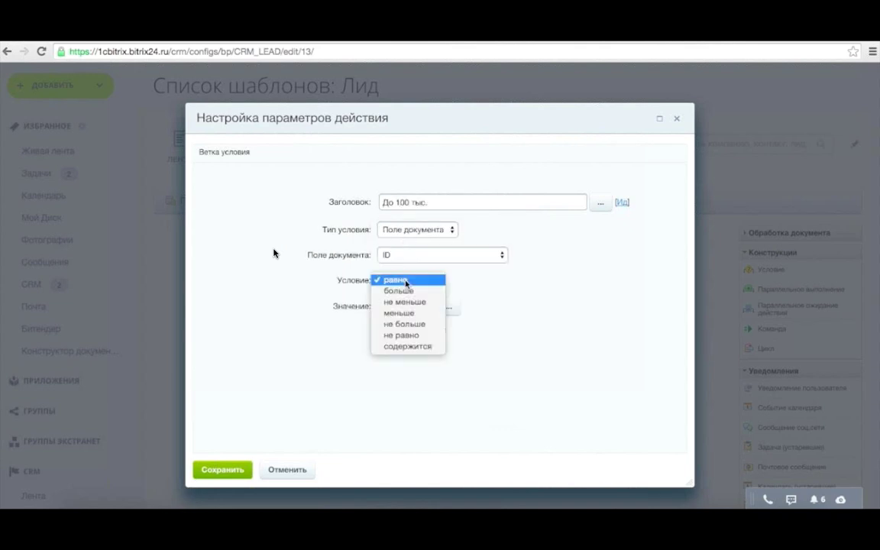
left_click(405, 255)
left_click(404, 298)
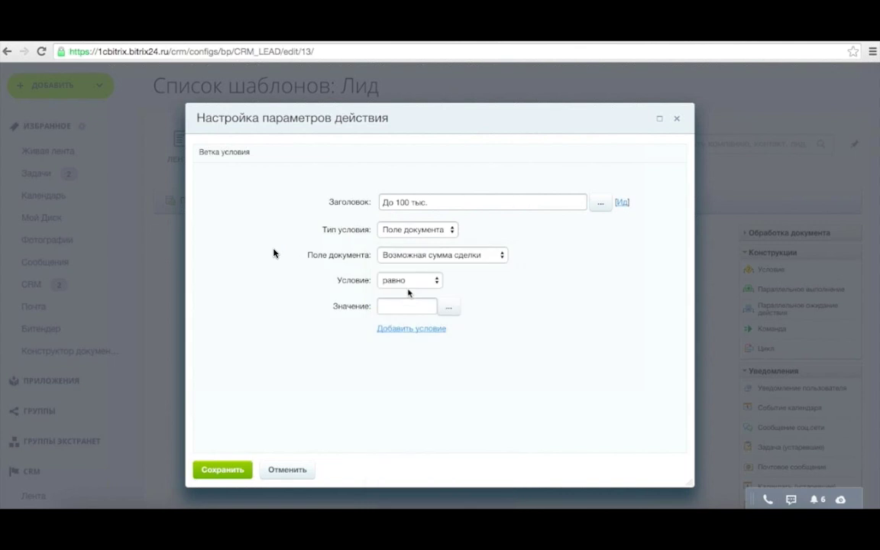
left_click(413, 282)
left_click(413, 302)
left_click(408, 280)
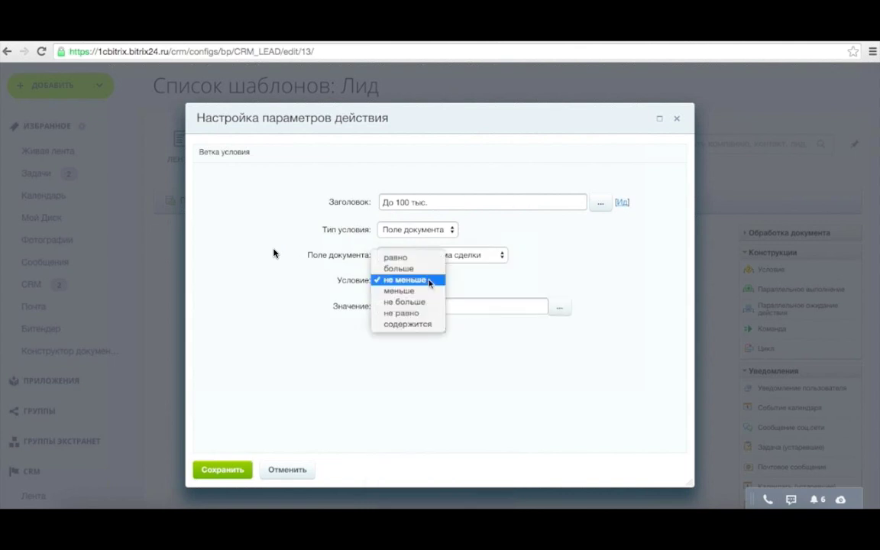
left_click(416, 302)
type("100000")
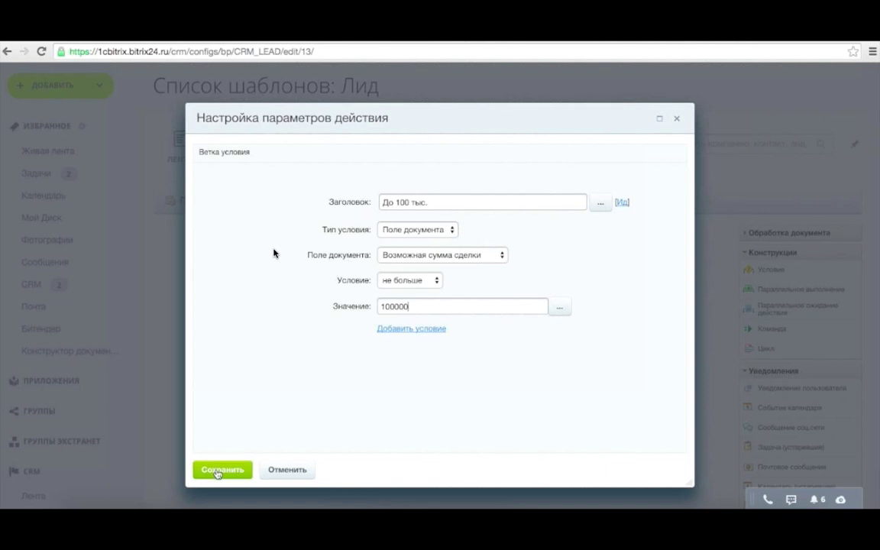
left_click(221, 469)
Set the right branch 'Больше 100 тыс.' to Возможная сумма сделки больше 100000.
left_click(642, 367)
left_click(597, 202)
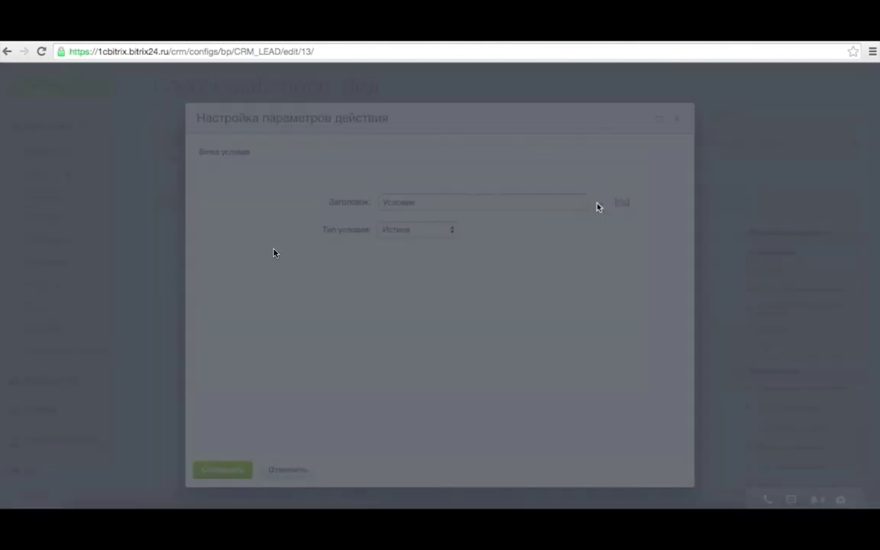
left_click(404, 285)
double_click(404, 284)
key("ctrl+a")
type("Больше")
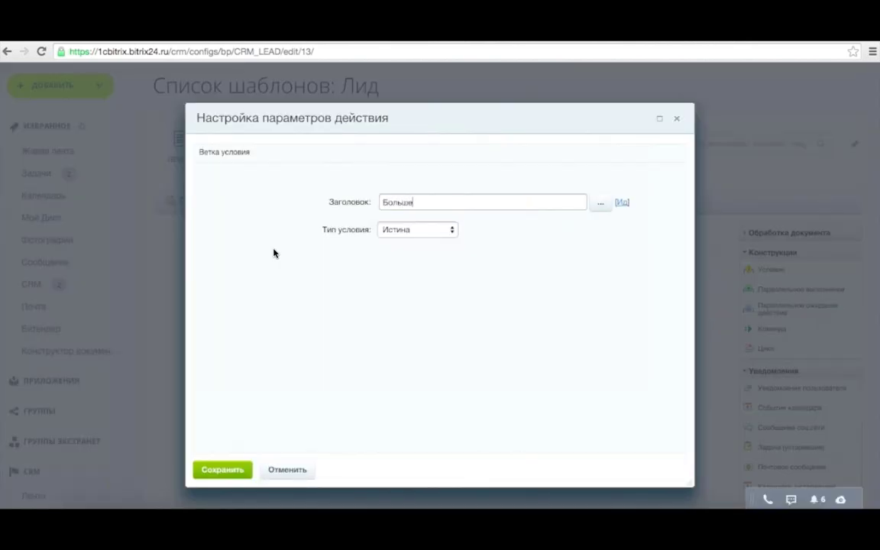
type(" 100 тыс.")
left_click(417, 229)
left_click(413, 241)
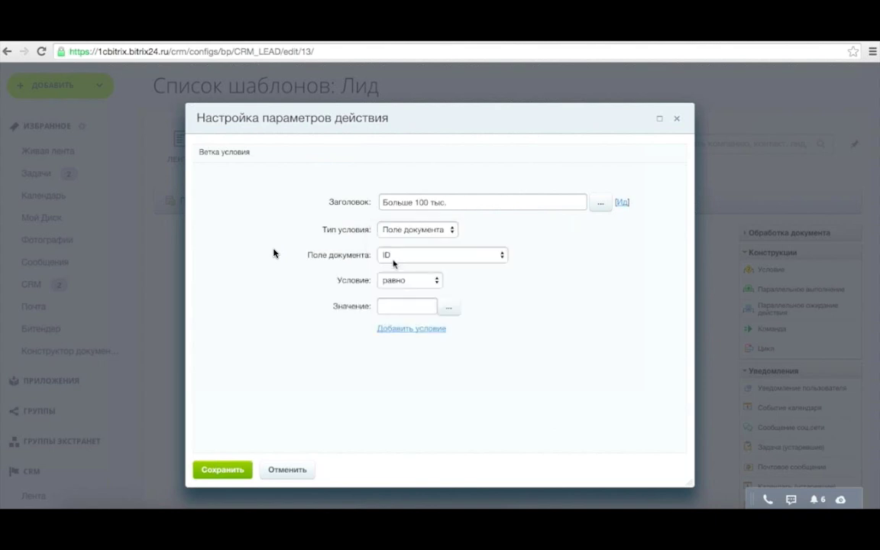
left_click(403, 254)
left_click(416, 298)
left_click(405, 281)
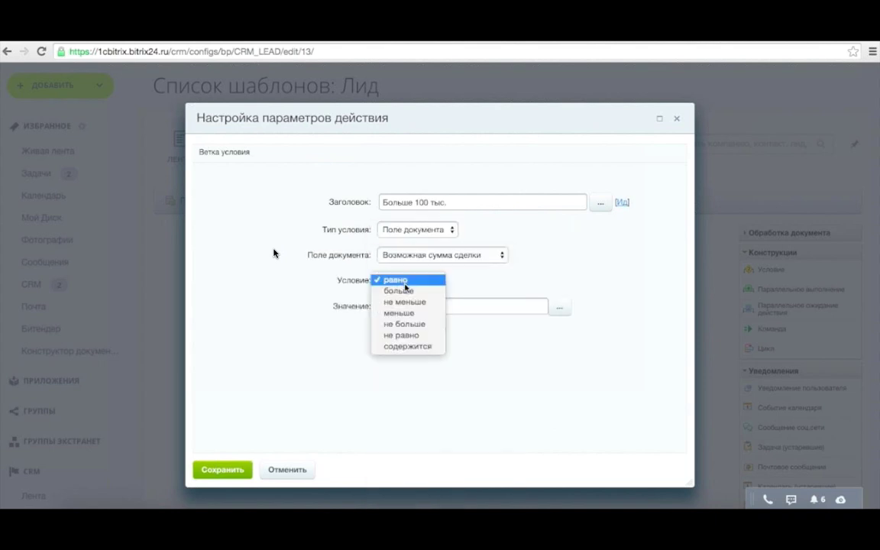
left_click(413, 302)
left_click(410, 305)
type("100000")
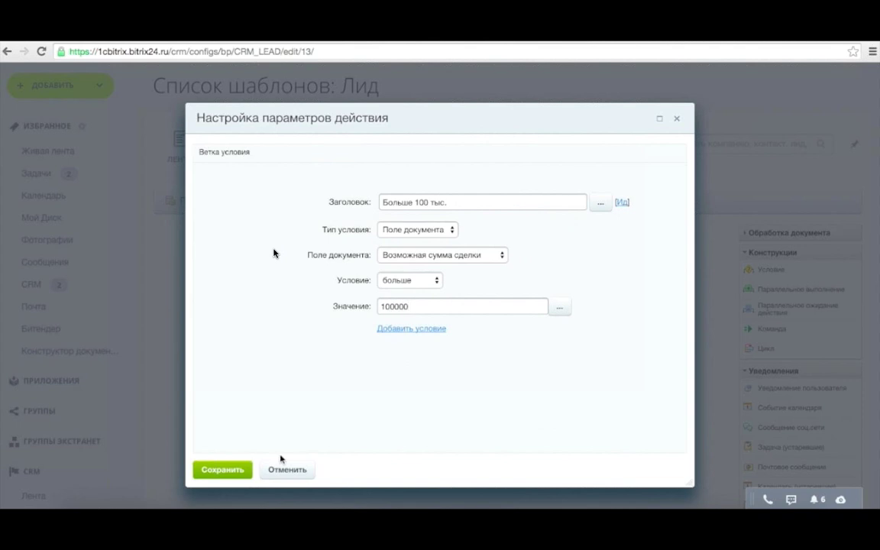
left_click(223, 469)
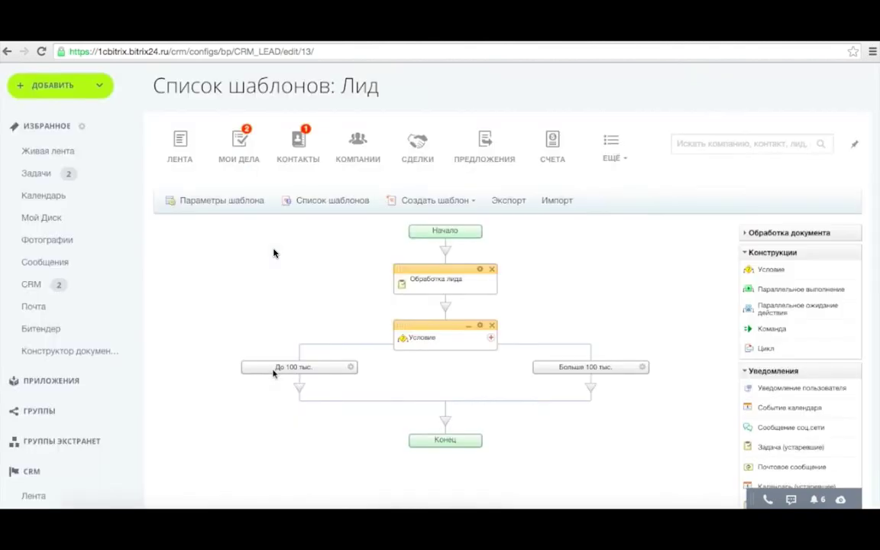
Add Задача and a user notification to both branches, plus Почтовое сообщение on the right.
scroll(694, 423, "down", 1)
left_click_drag(769, 444, 299, 327)
left_click_drag(769, 445, 590, 330)
left_click_drag(801, 326, 299, 381)
left_click_drag(801, 326, 590, 381)
left_click_drag(791, 406, 603, 450)
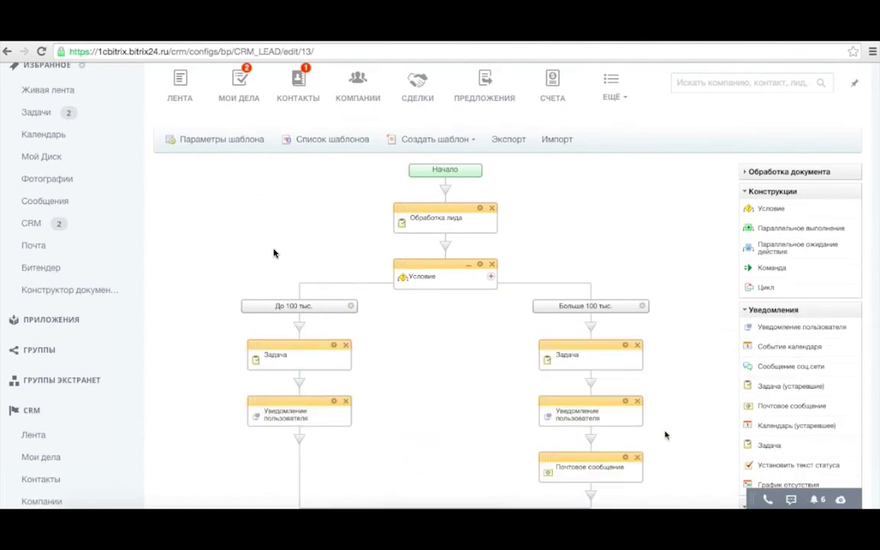
scroll(666, 458, "up", 2)
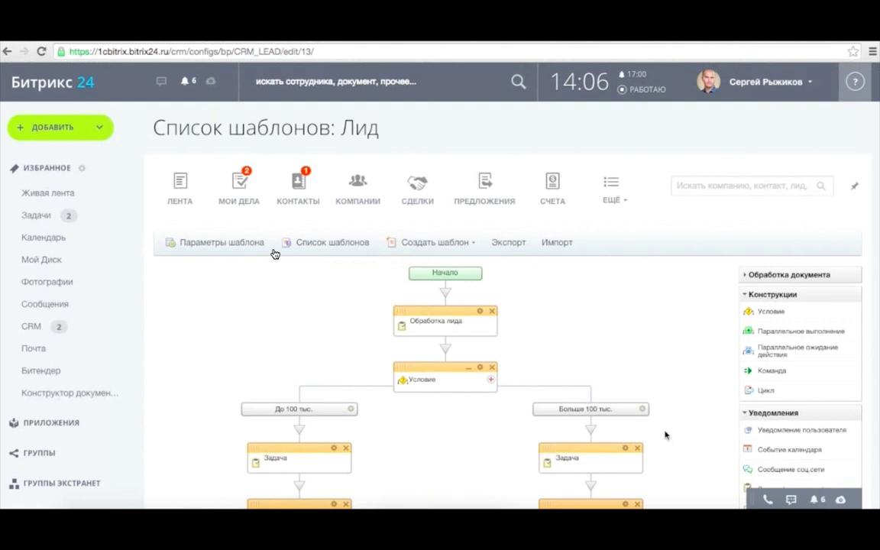
key("super+Tab")
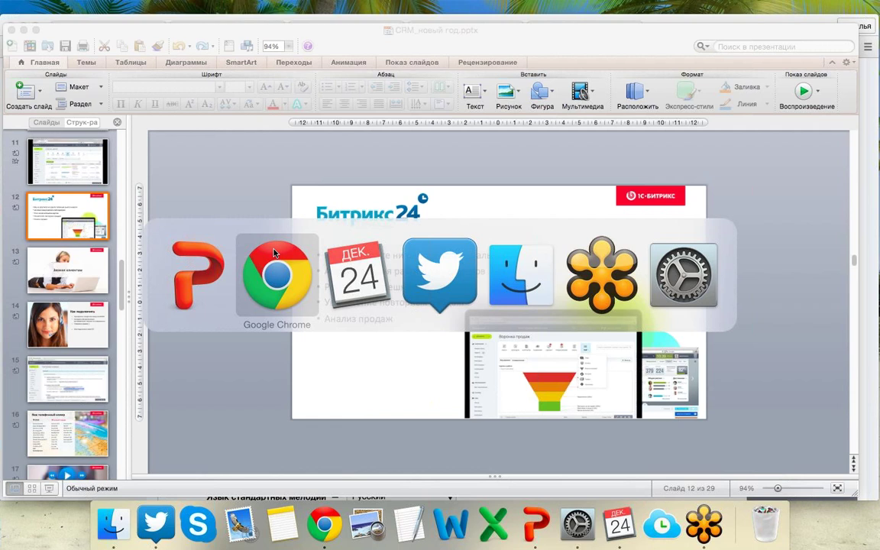
left_click(273, 253)
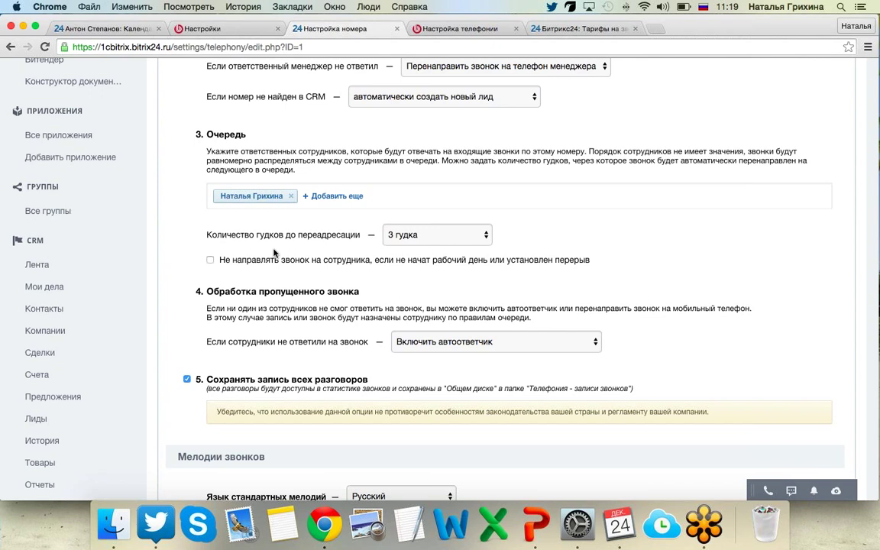
scroll(273, 252, "up", 1)
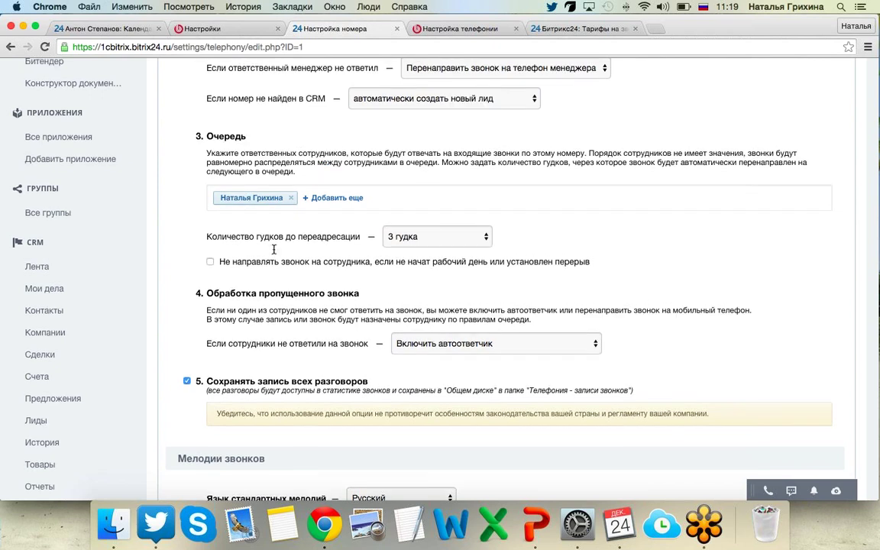
scroll(274, 249, "up", 2)
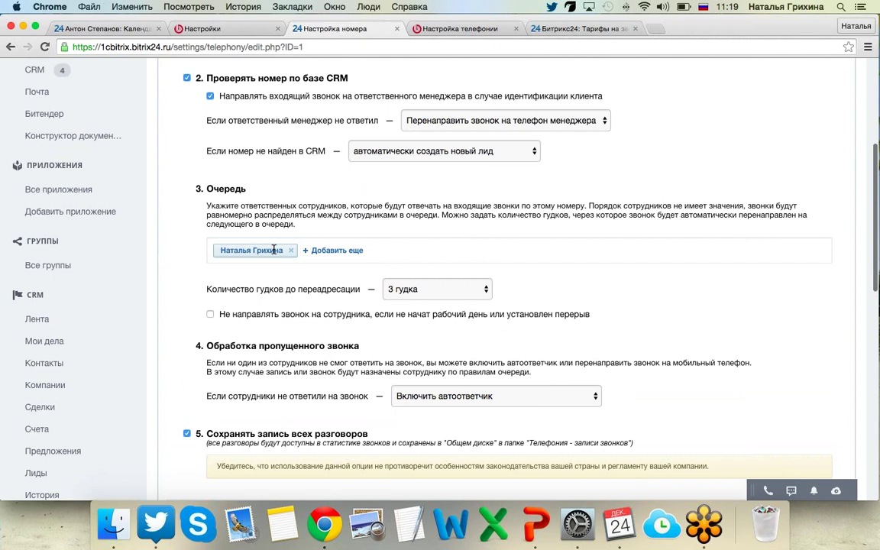
scroll(273, 250, "up", 4)
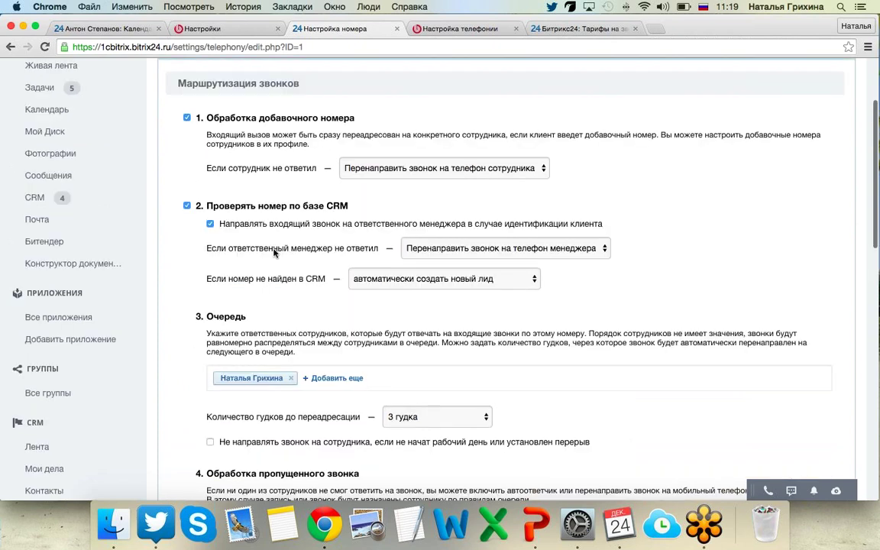
scroll(273, 253, "up", 4)
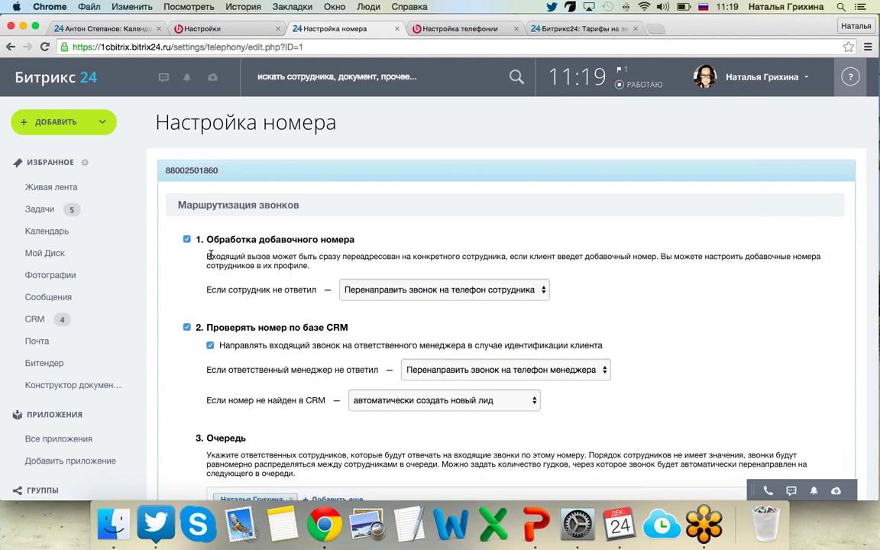
Open the lead template Обработка лида from the CRM settings' business-process template list.
left_click(78, 320)
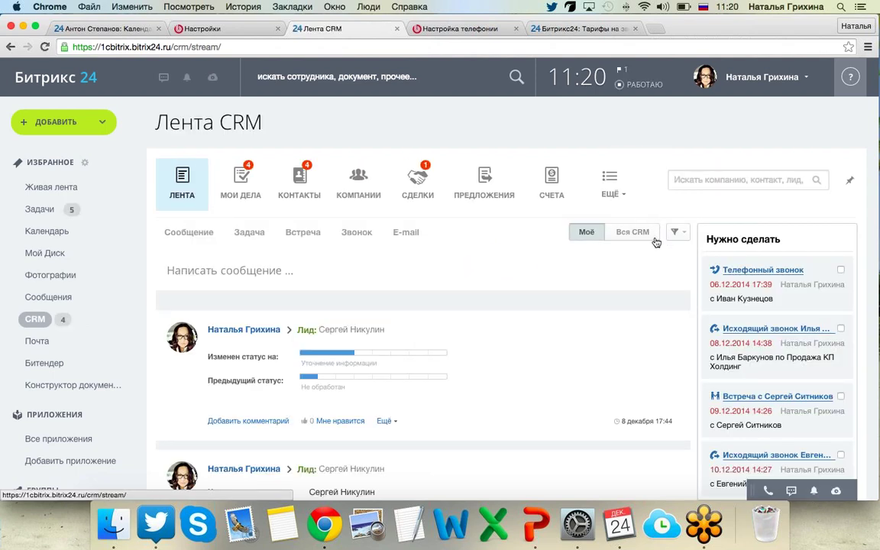
left_click(610, 183)
left_click(621, 383)
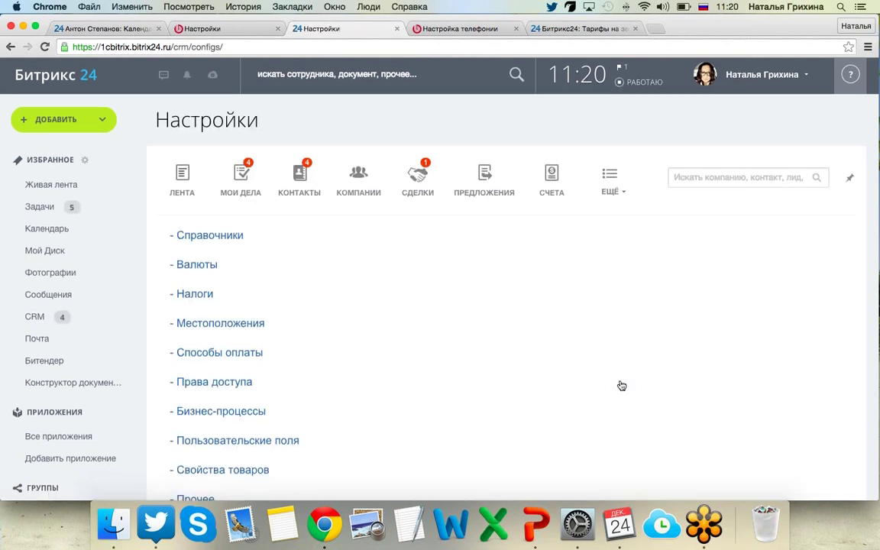
scroll(328, 268, "down", 4)
left_click(258, 257)
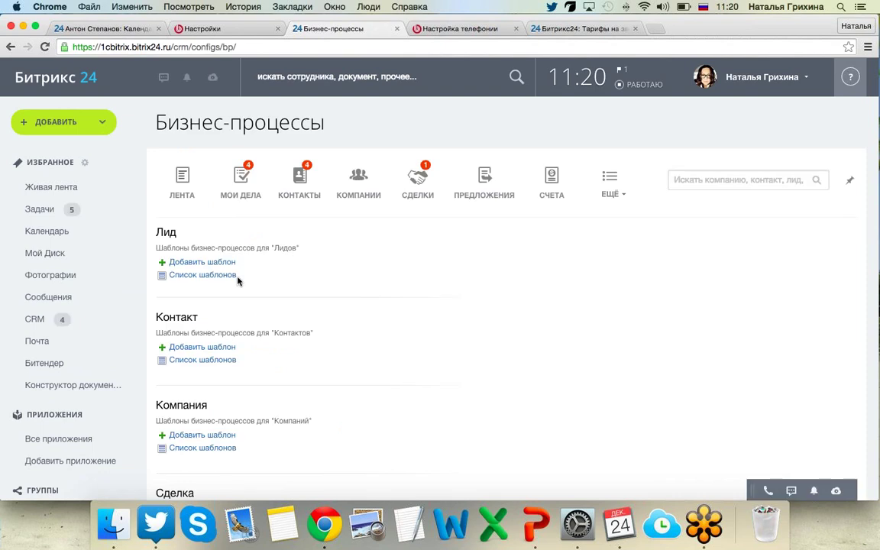
left_click(221, 278)
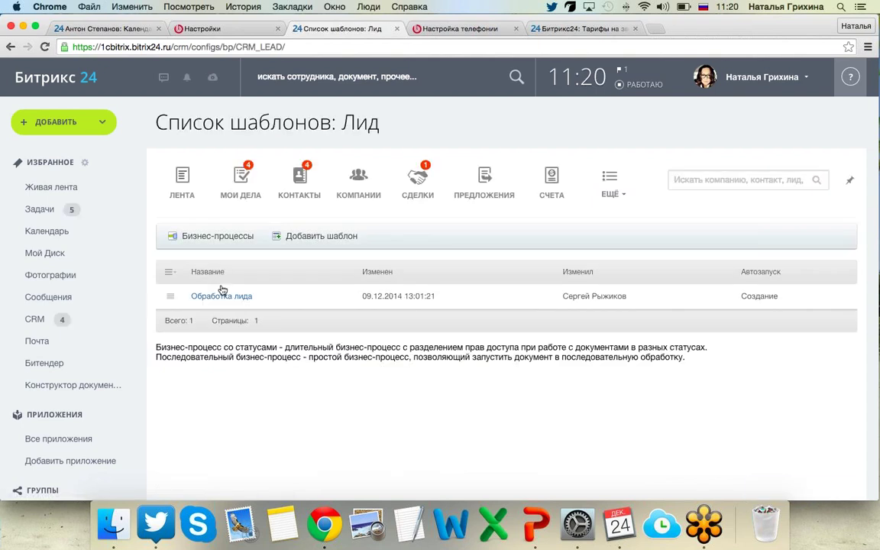
left_click(226, 297)
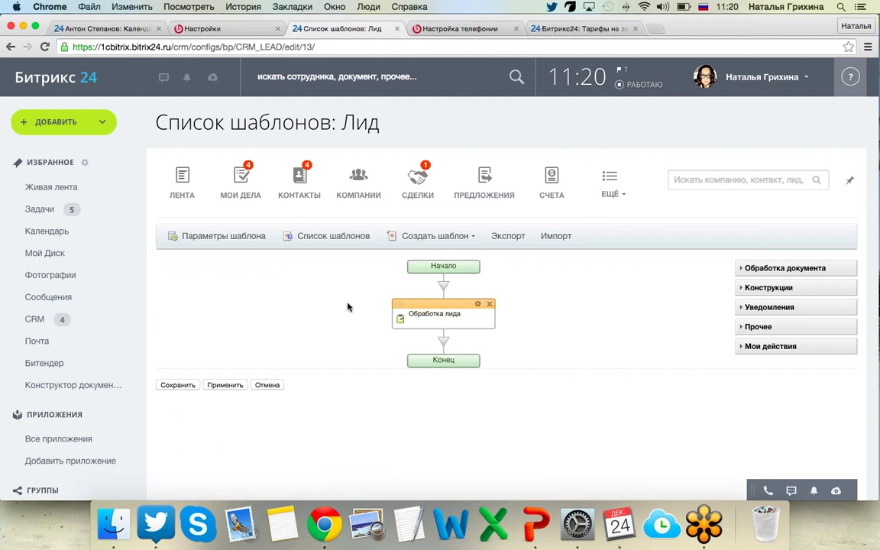
Drop an Условие construct below Обработка лида and open its right branch's settings.
scroll(708, 285, "down", 1)
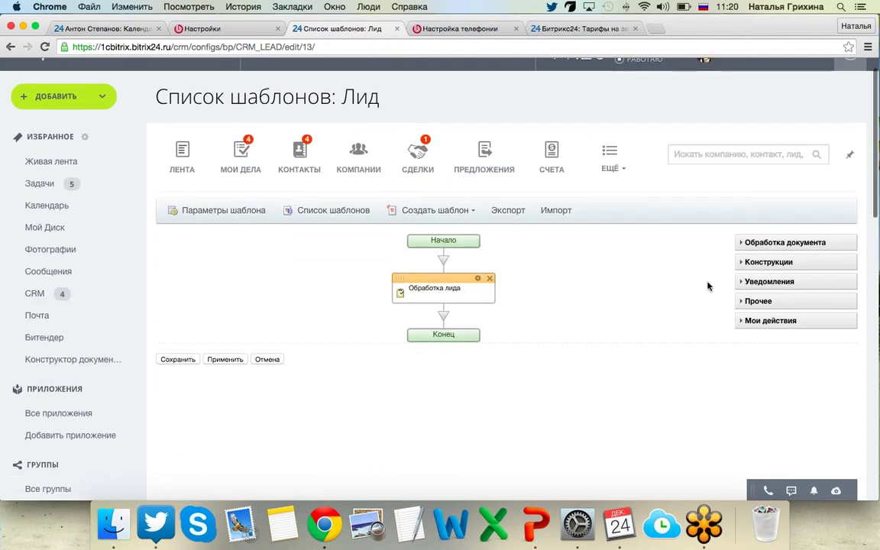
left_click(744, 243)
scroll(700, 292, "down", 3)
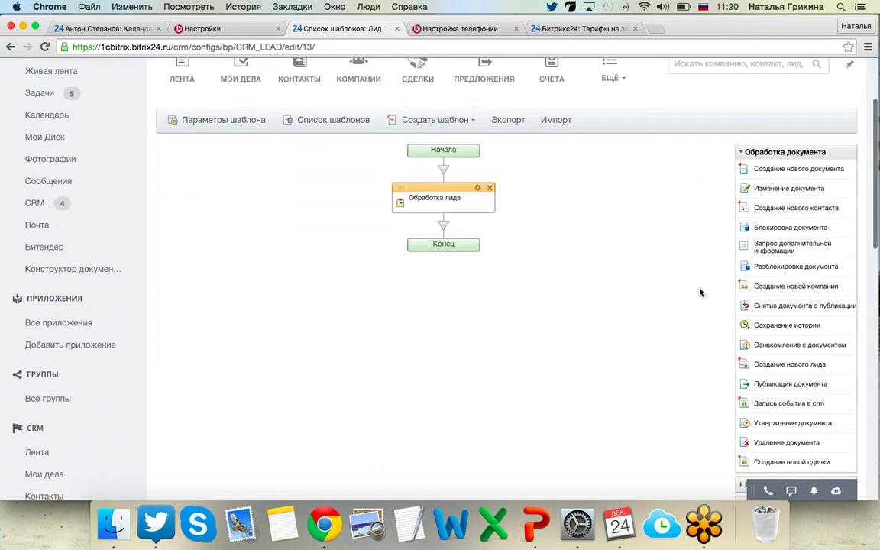
scroll(699, 292, "down", 1)
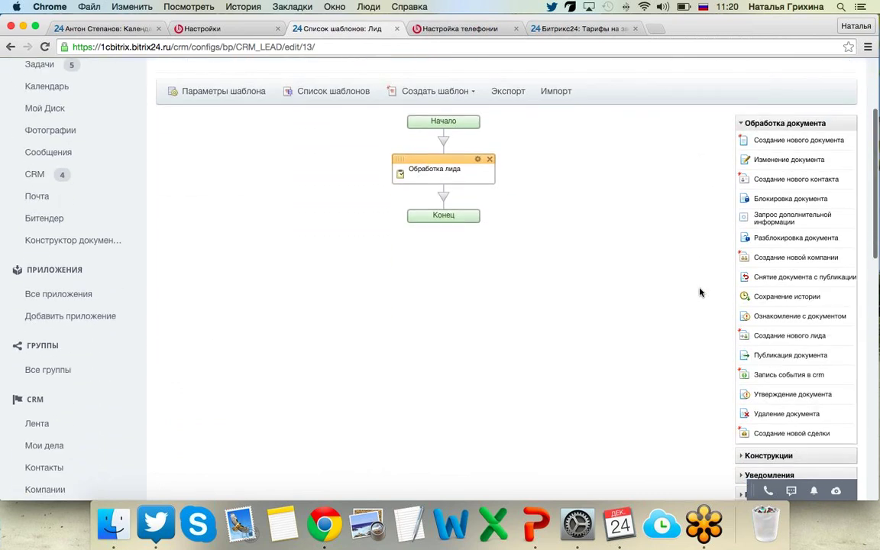
left_click(744, 129)
left_click(740, 147)
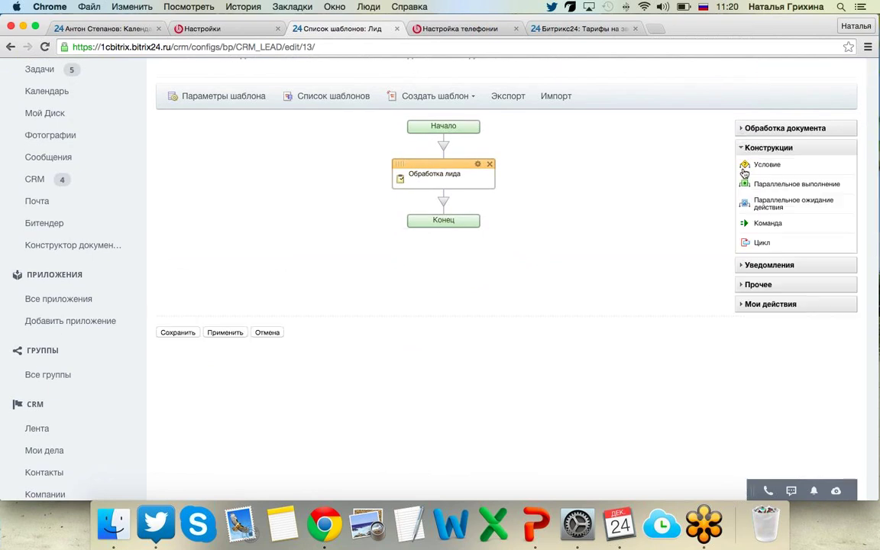
left_click_drag(744, 168, 441, 204)
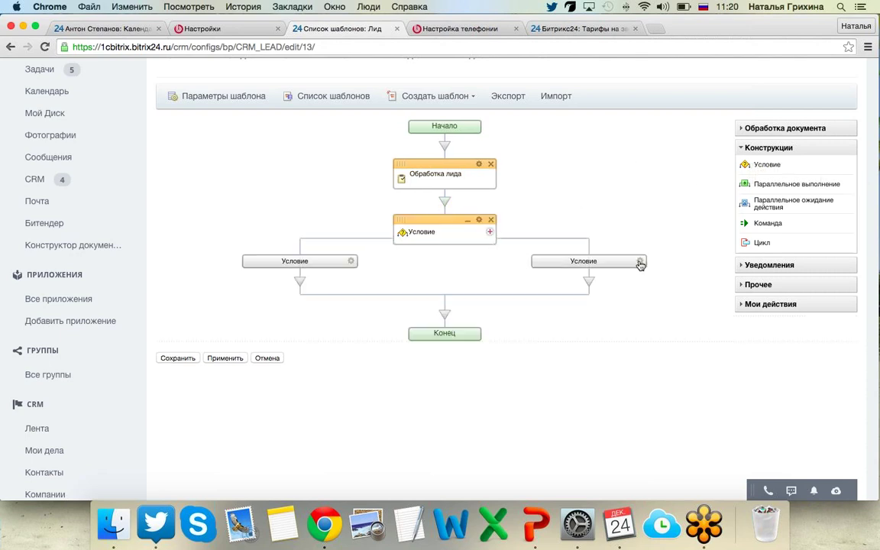
left_click(640, 261)
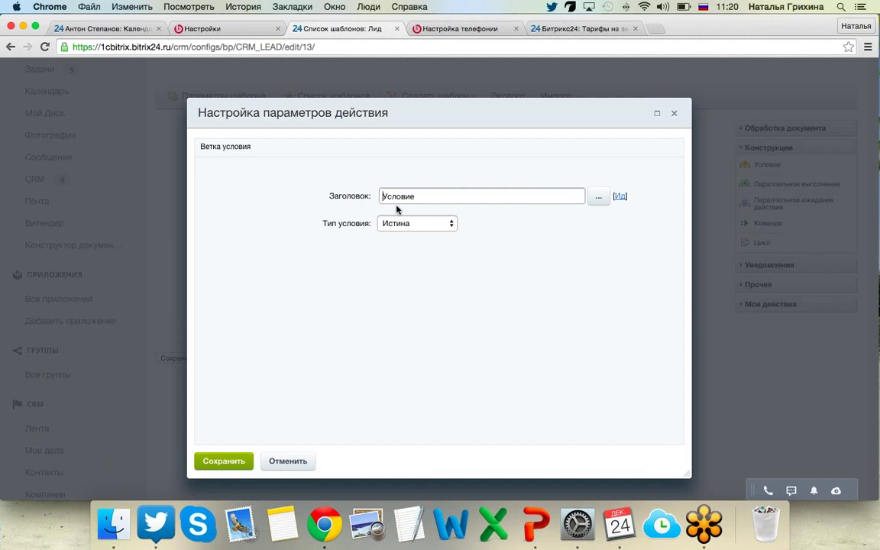
Set the branch condition type to Поле документа, leave the field as ID, and close the dialog.
left_click(430, 225)
left_click(429, 235)
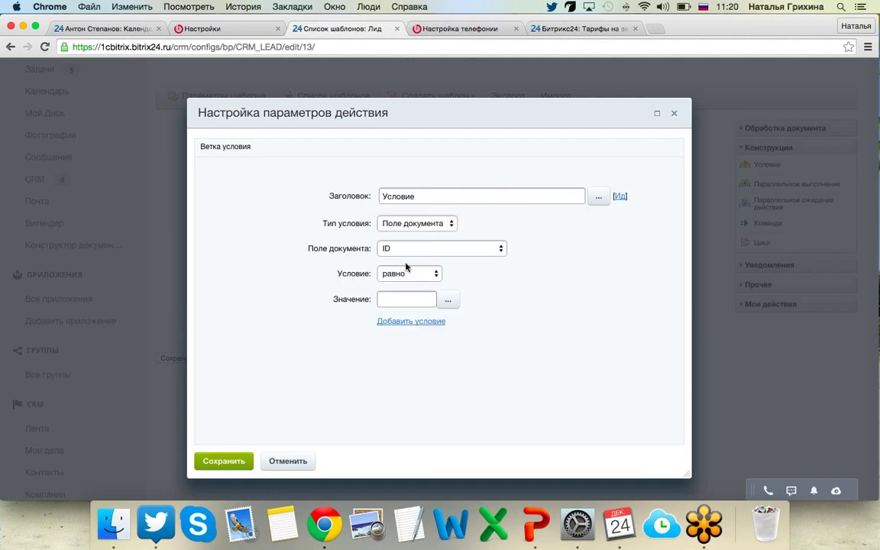
left_click(400, 254)
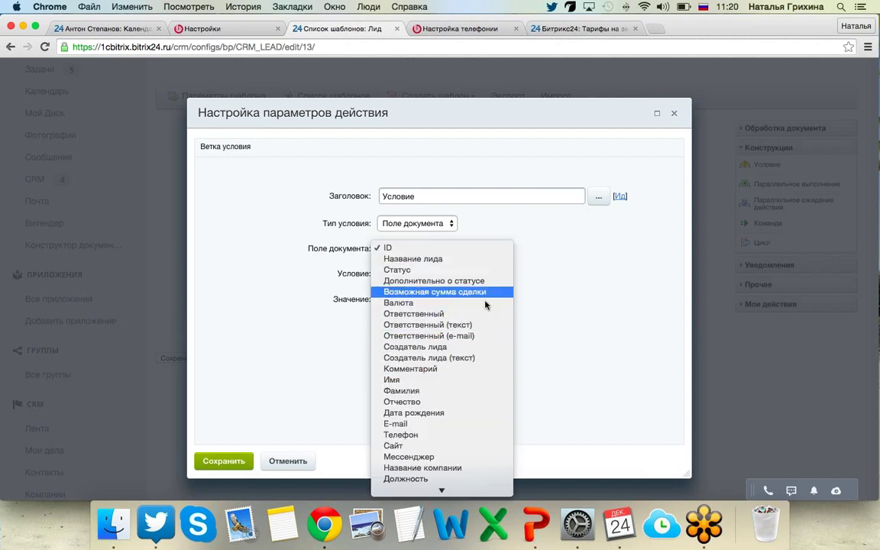
left_click(561, 283)
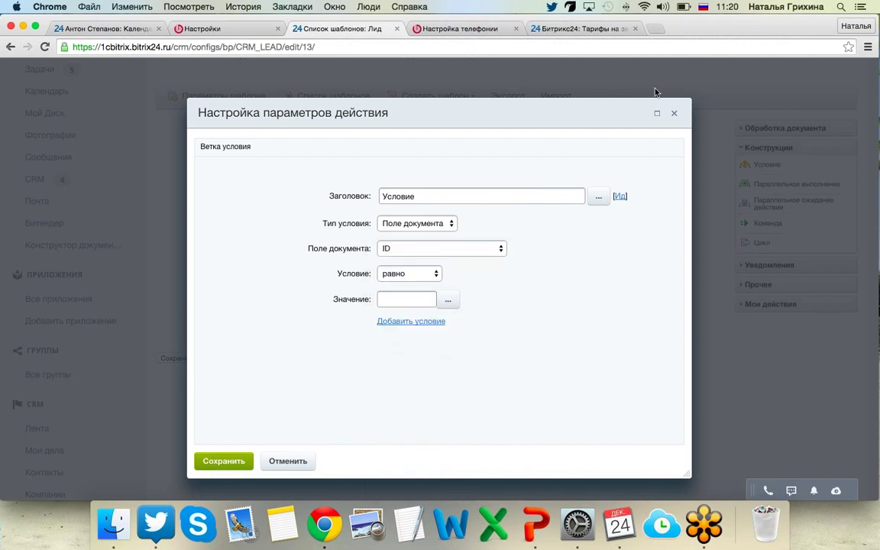
left_click(673, 115)
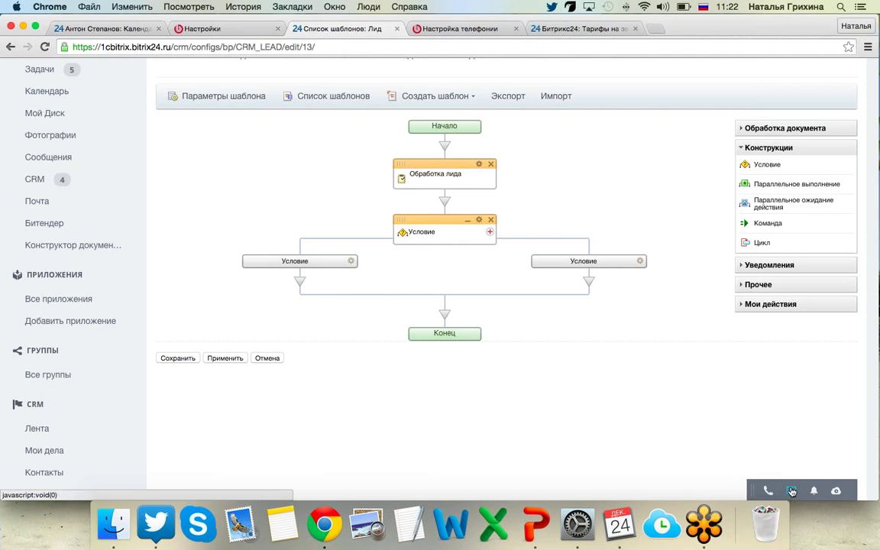
left_click(794, 491)
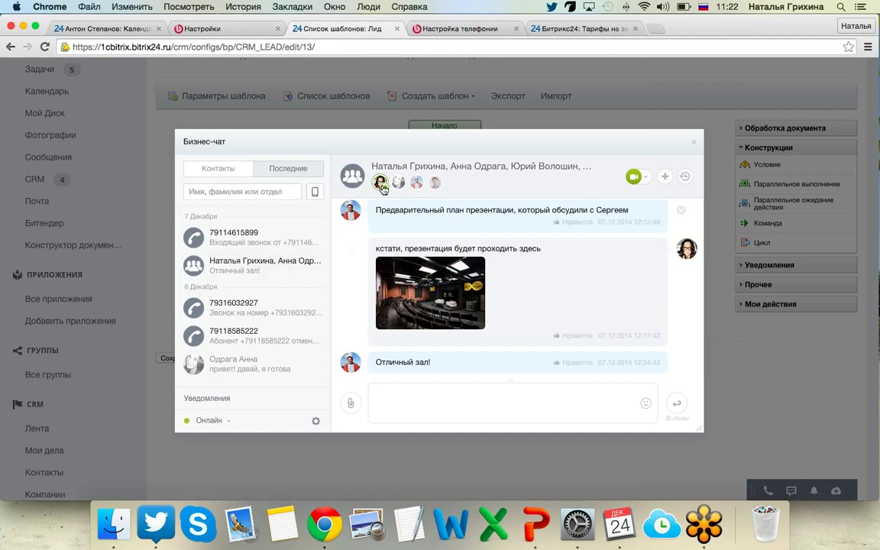
left_click(215, 416)
left_click(189, 367)
left_click(222, 420)
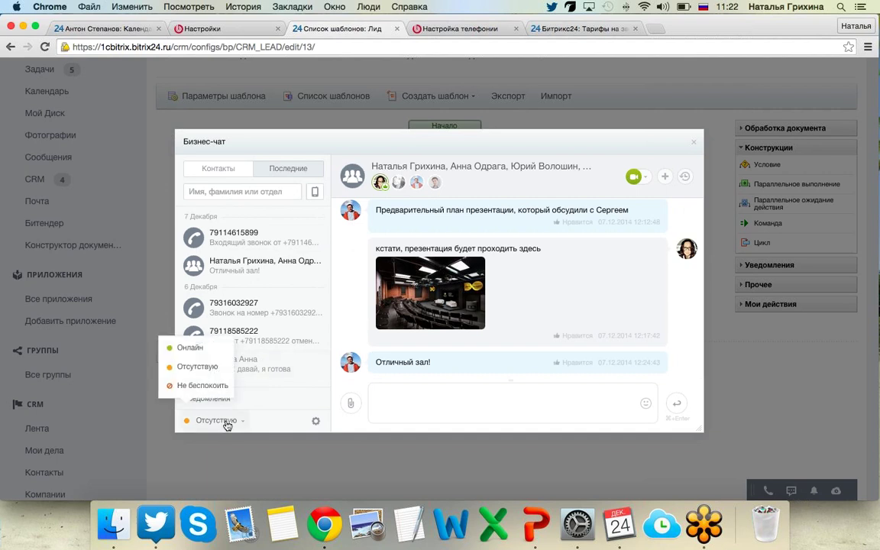
left_click(192, 346)
left_click(693, 142)
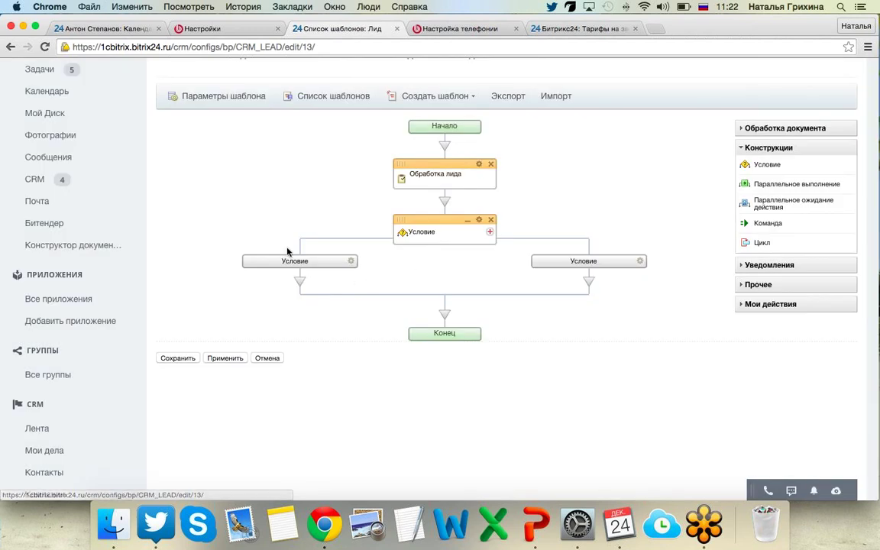
scroll(152, 308, "down", 15)
scroll(152, 310, "down", 5)
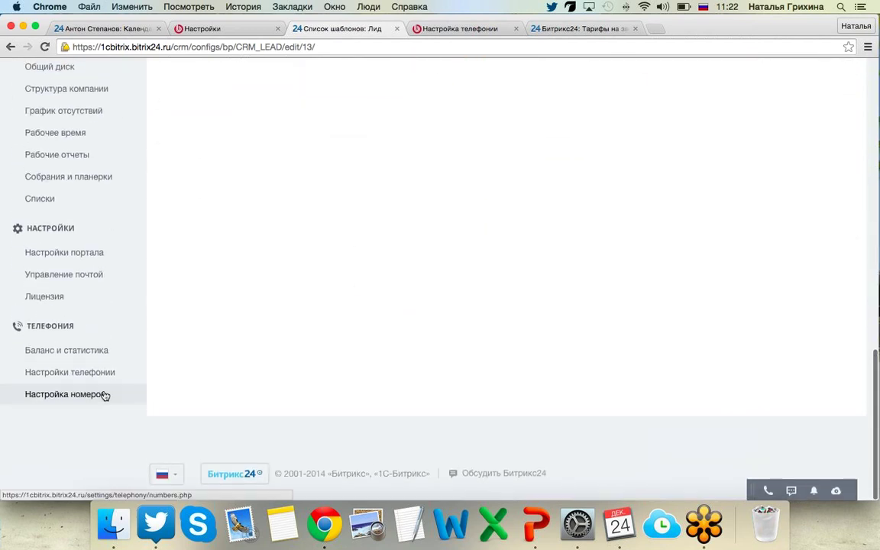
Open the rented number's settings and review its CRM check, queue and missed-call routing.
left_click(84, 372)
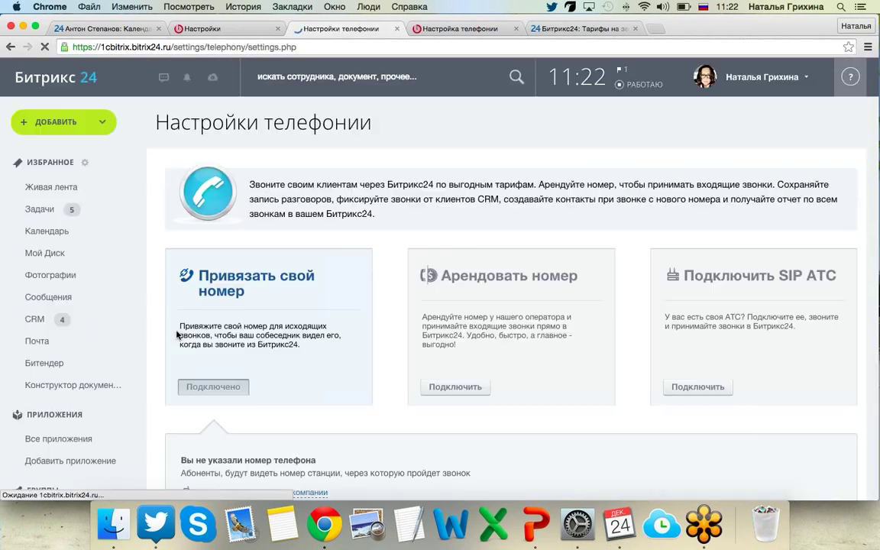
left_click(446, 388)
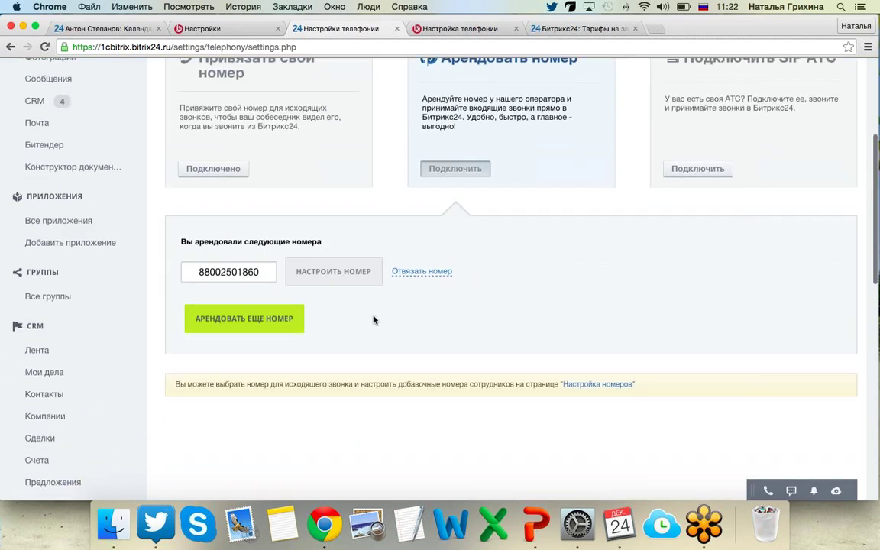
left_click(349, 273)
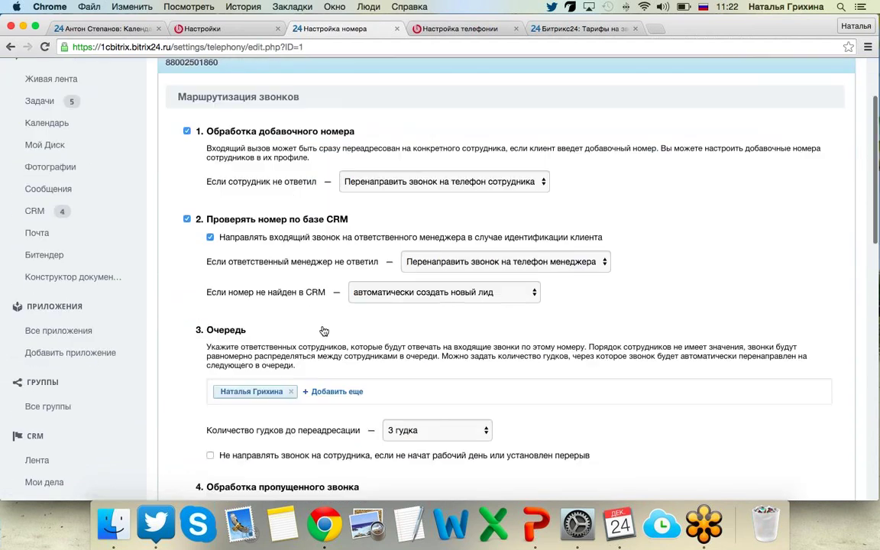
scroll(322, 336, "down", 5)
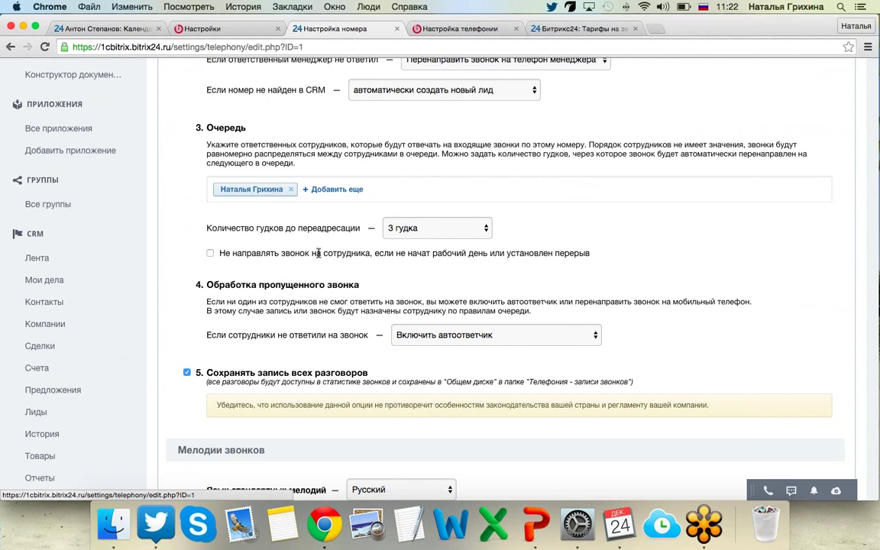
scroll(603, 255, "down", 1)
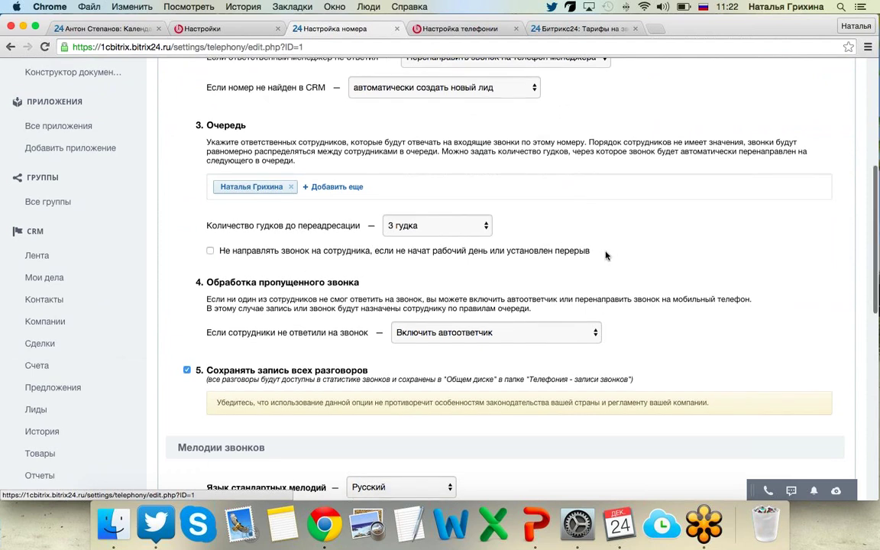
scroll(606, 255, "up", 1)
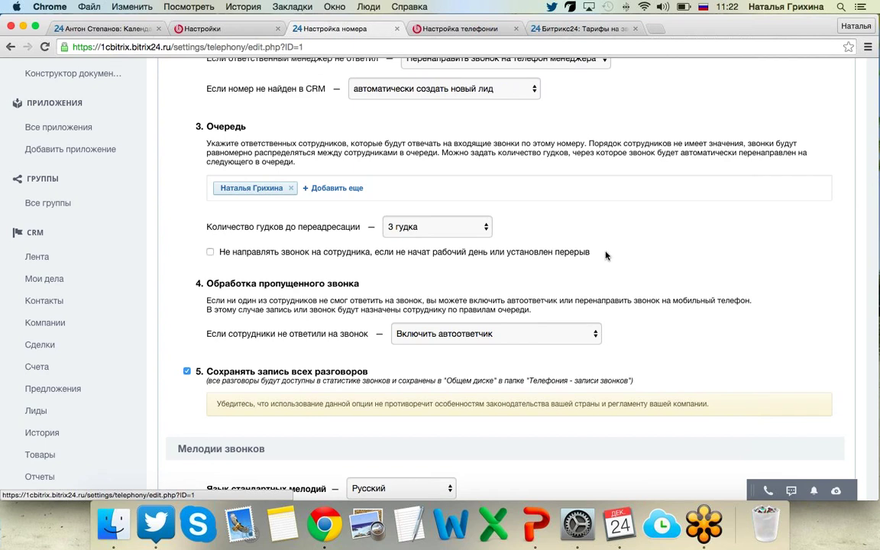
scroll(605, 255, "up", 4)
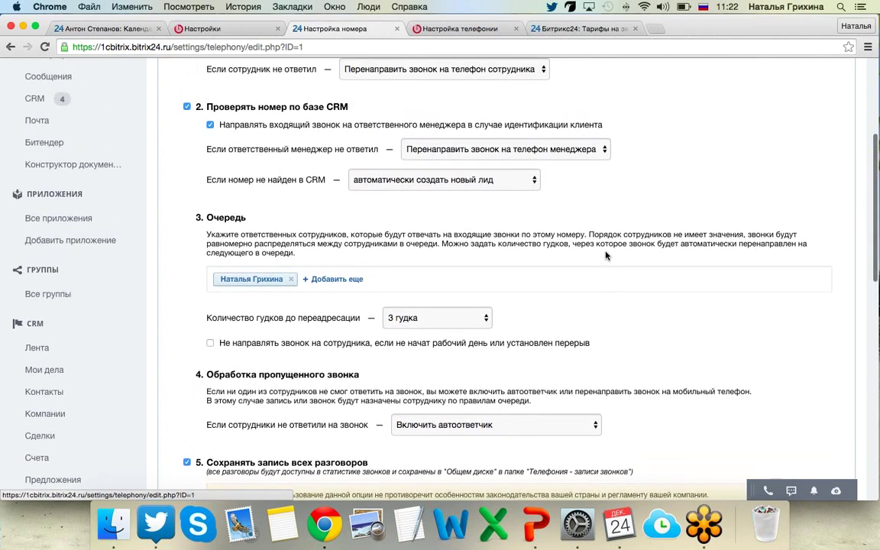
scroll(606, 255, "up", 3)
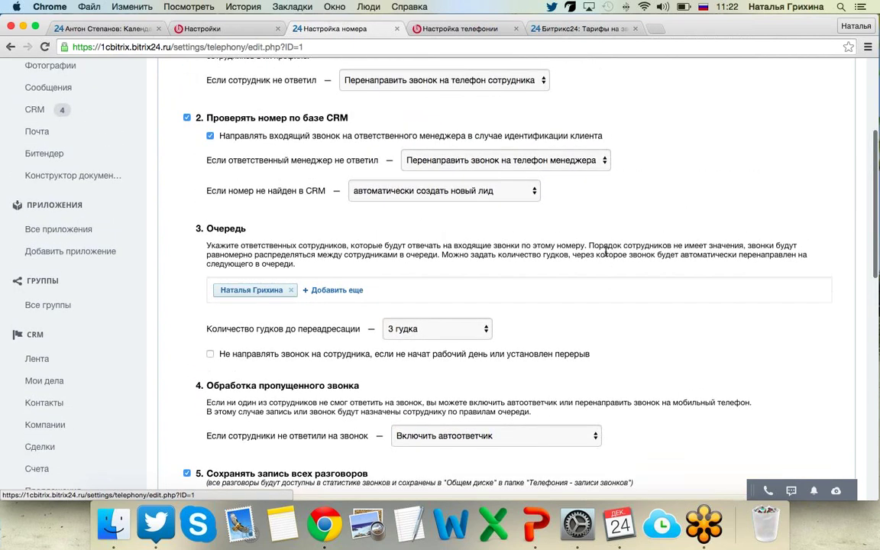
scroll(606, 255, "up", 1)
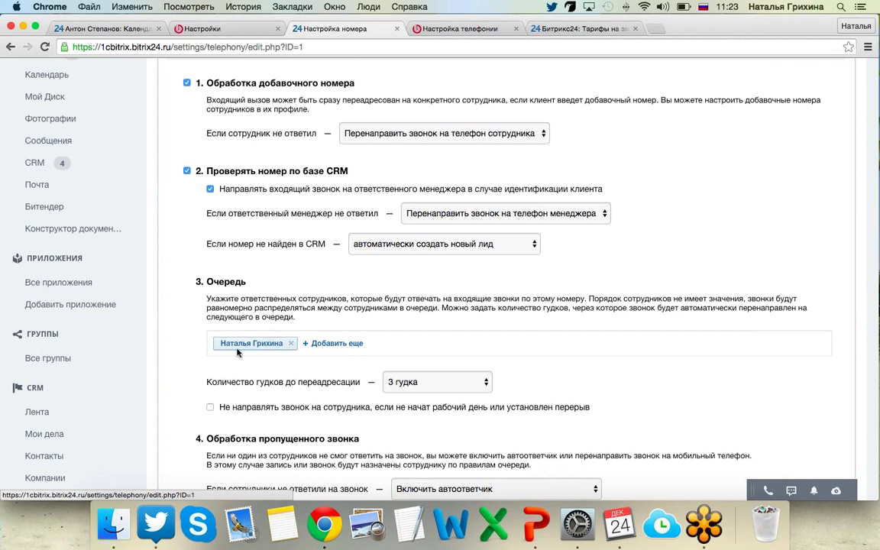
scroll(267, 352, "down", 2)
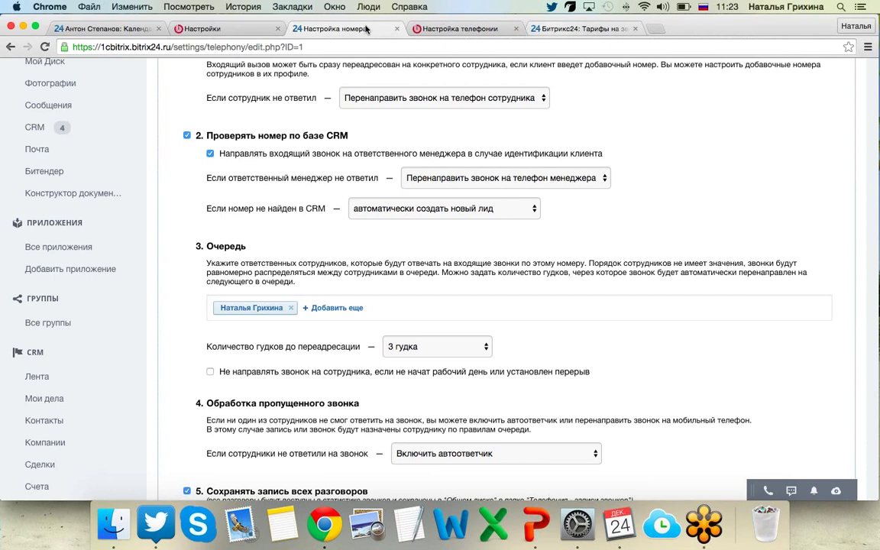
left_click(580, 28)
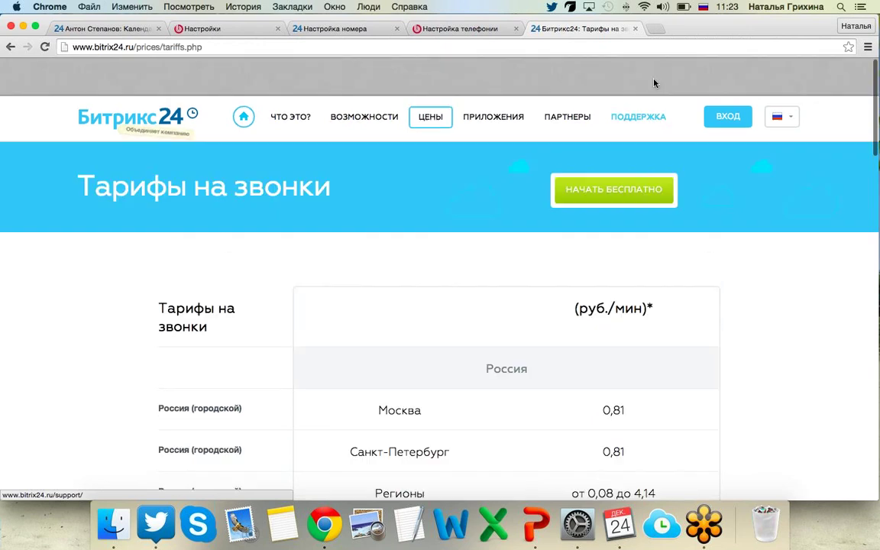
left_click(653, 82)
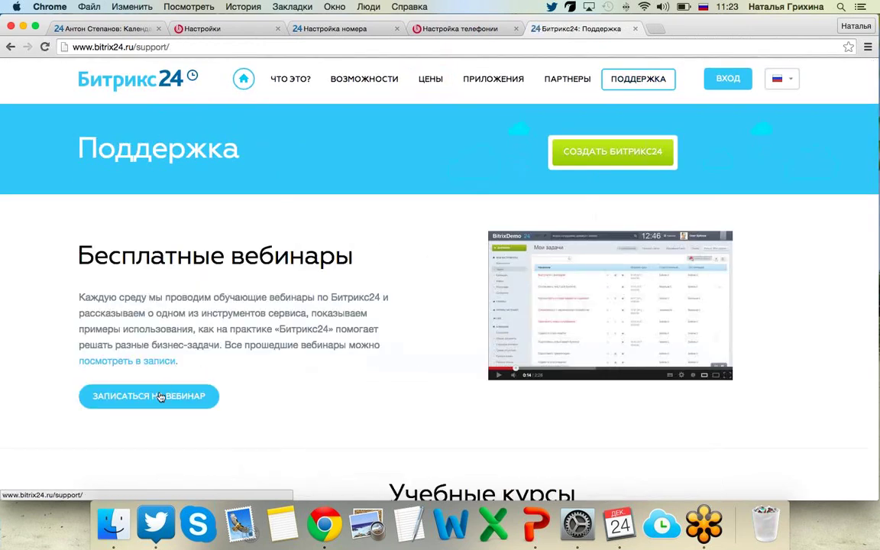
left_click(143, 360)
scroll(214, 328, "down", 5)
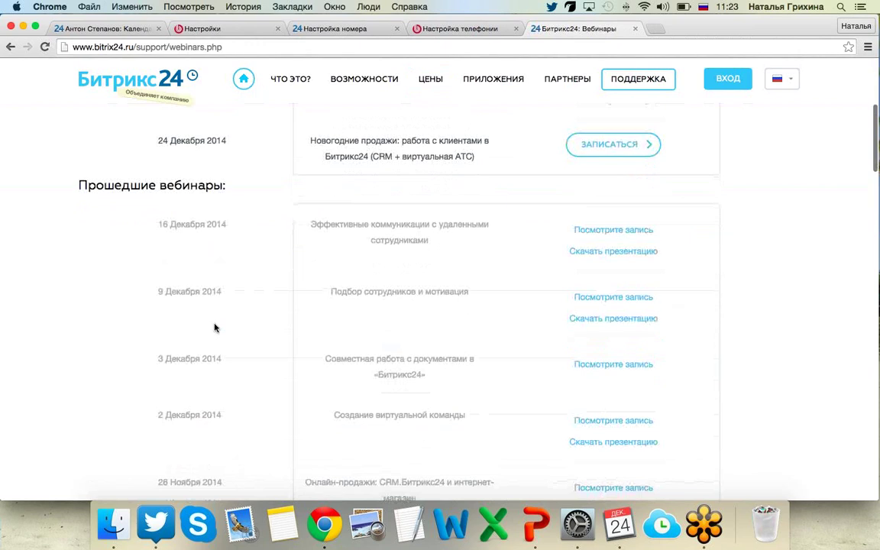
scroll(214, 328, "down", 2)
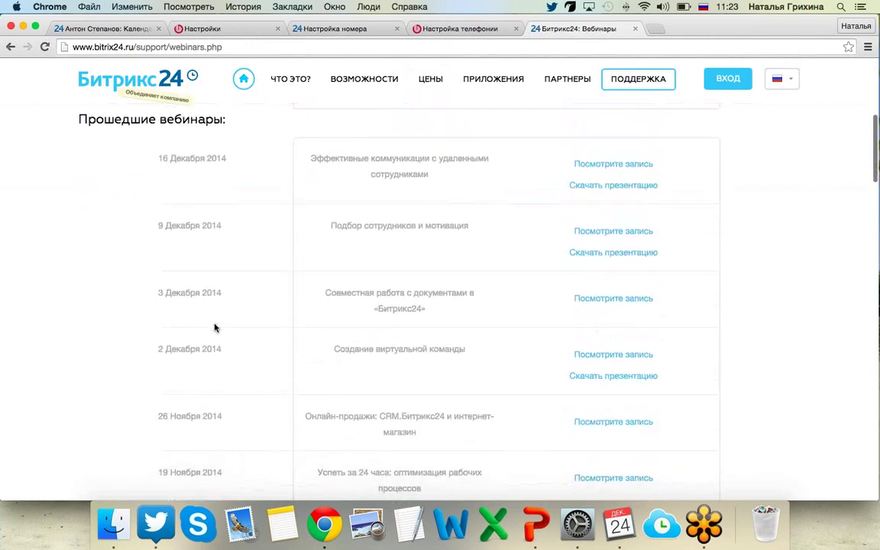
scroll(215, 327, "down", 3)
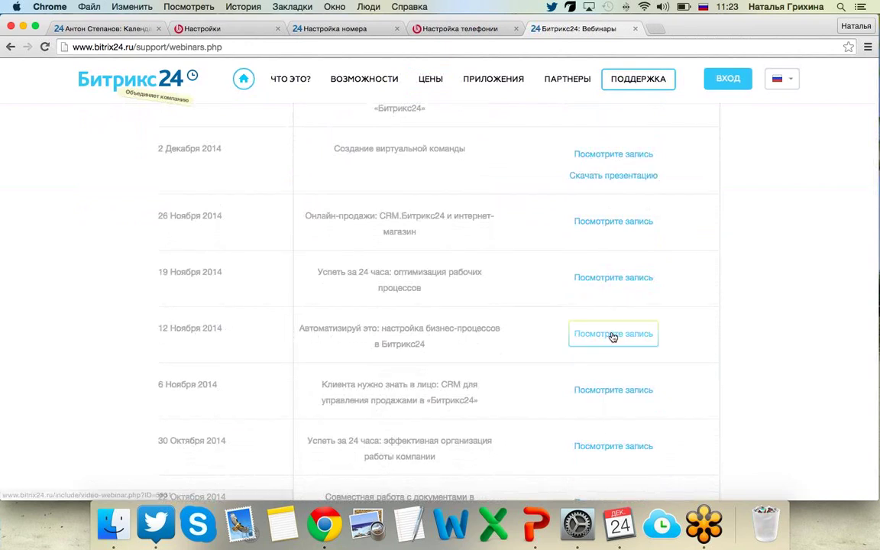
scroll(612, 337, "down", 1)
scroll(612, 337, "down", 3)
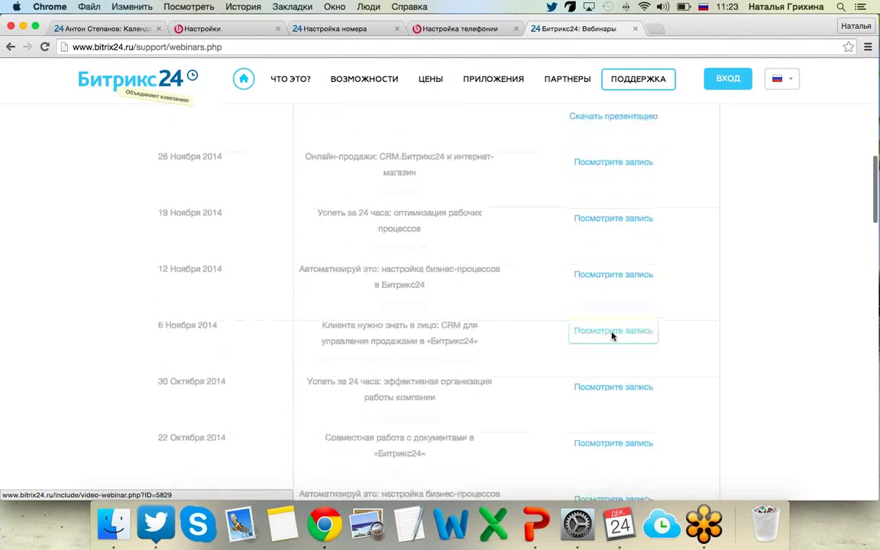
scroll(612, 337, "down", 2)
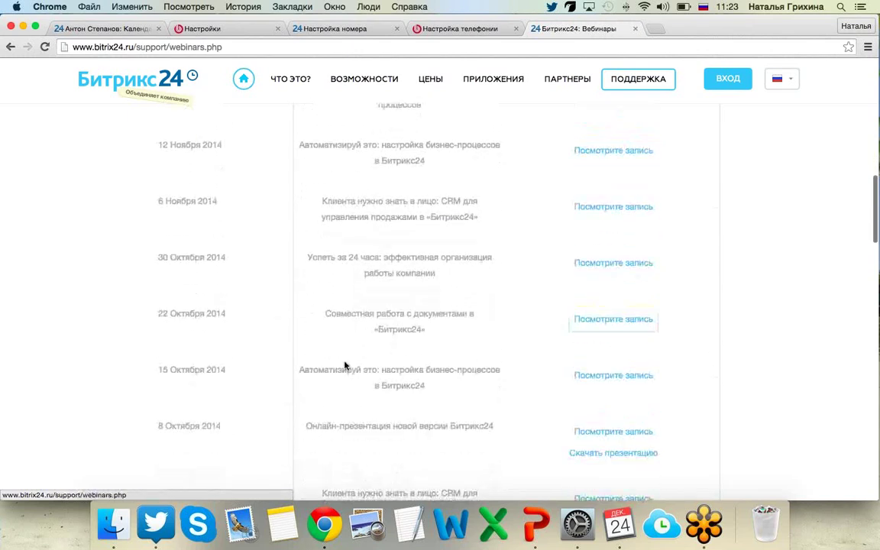
scroll(479, 375, "down", 4)
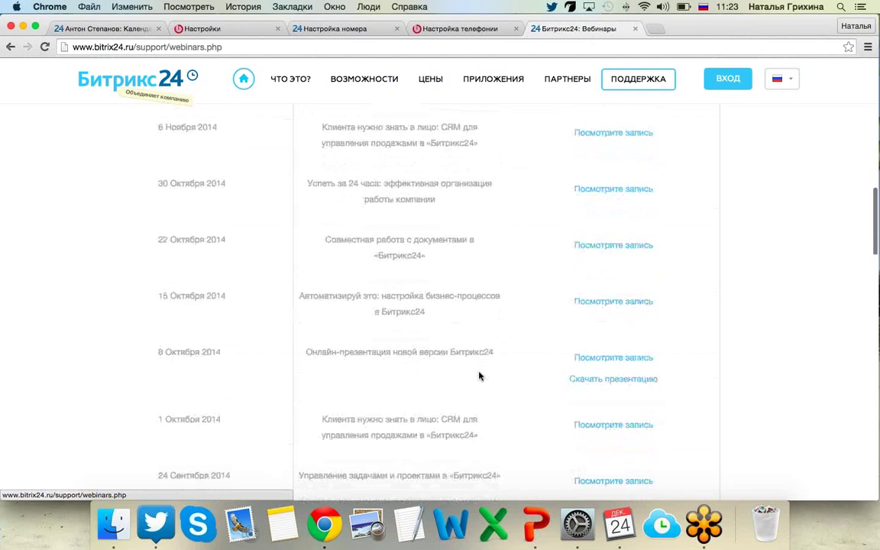
scroll(478, 375, "down", 6)
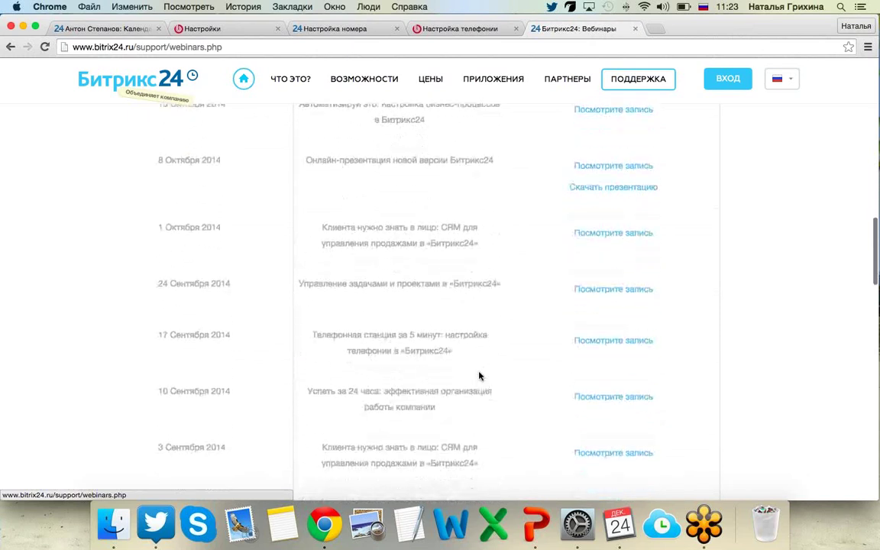
scroll(479, 375, "down", 3)
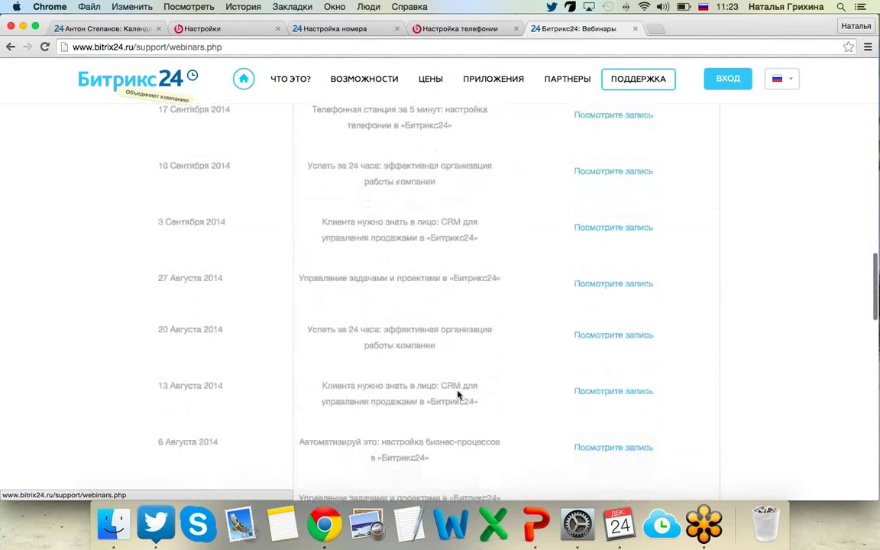
scroll(514, 453, "up", 15)
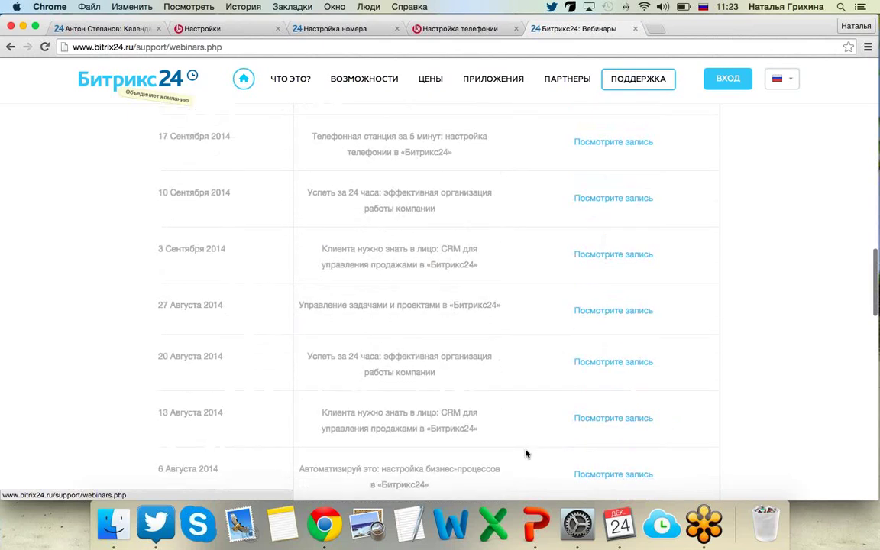
scroll(525, 454, "up", 5)
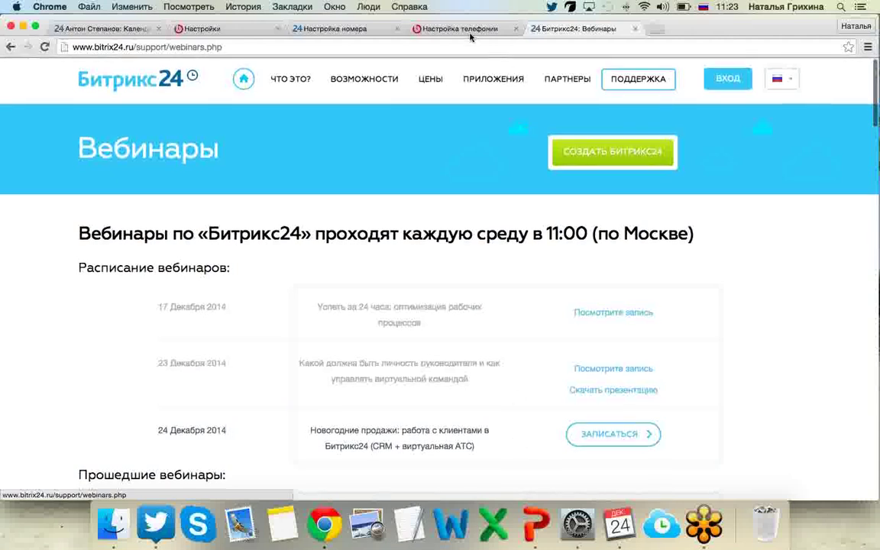
left_click(464, 31)
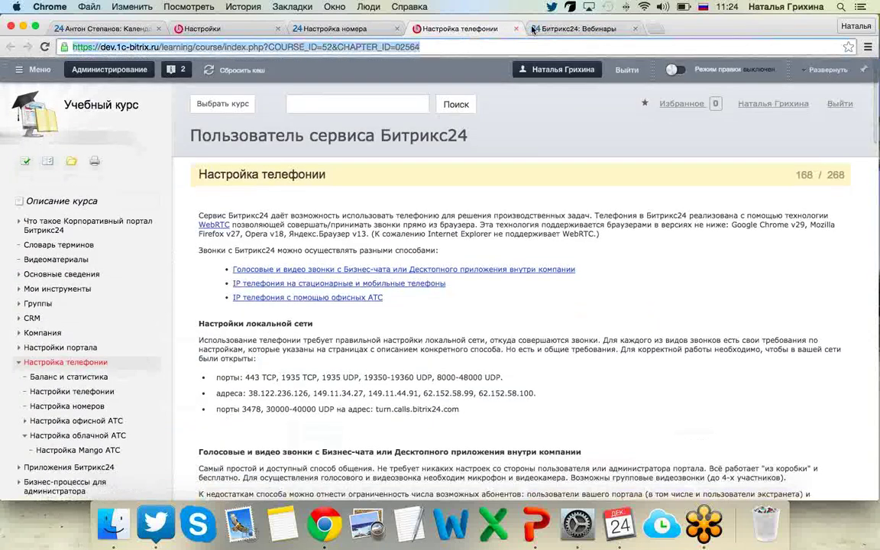
left_click(569, 29)
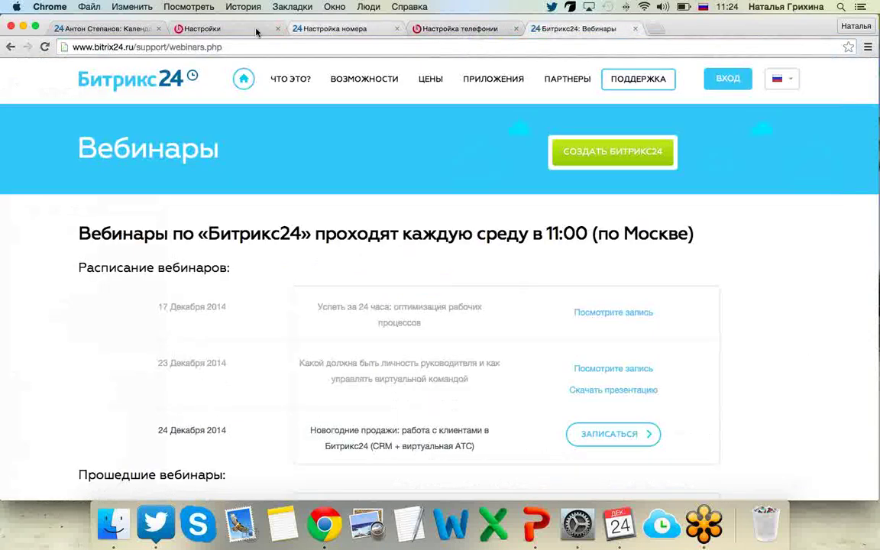
left_click(325, 28)
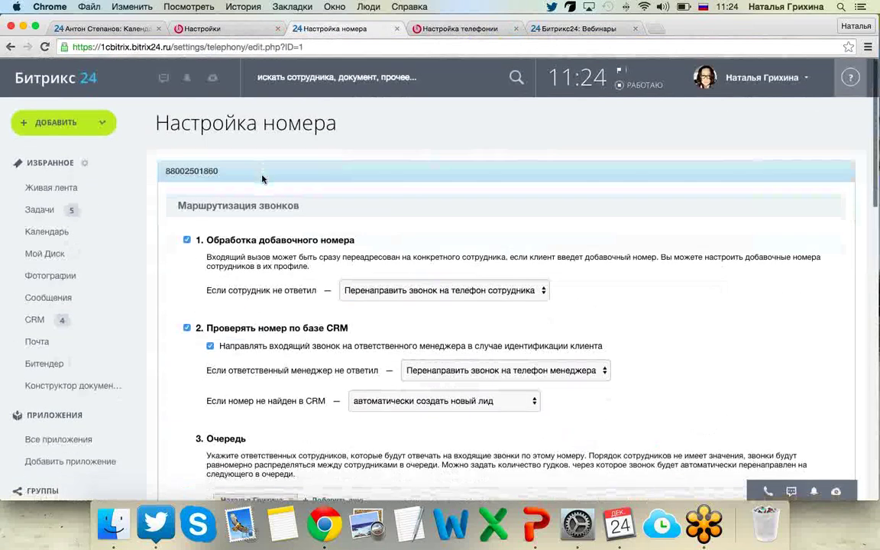
scroll(262, 177, "down", 5)
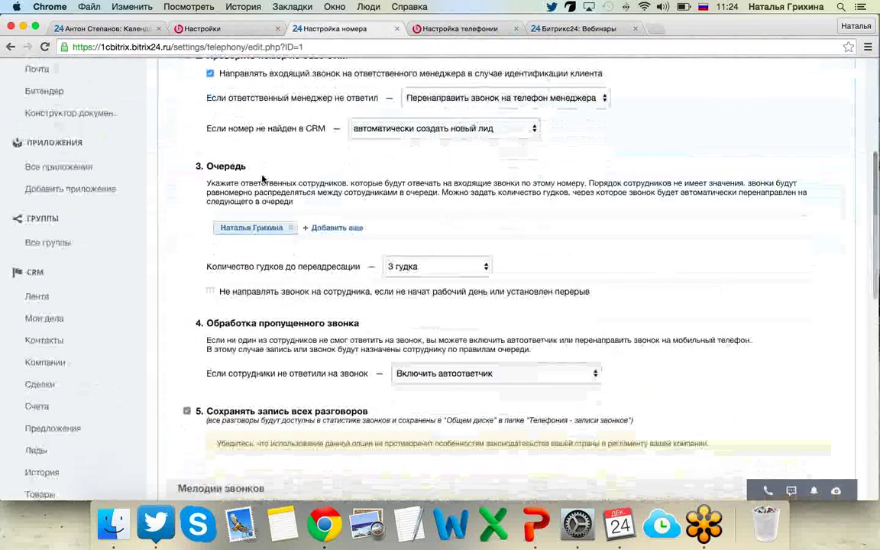
scroll(222, 162, "down", 3)
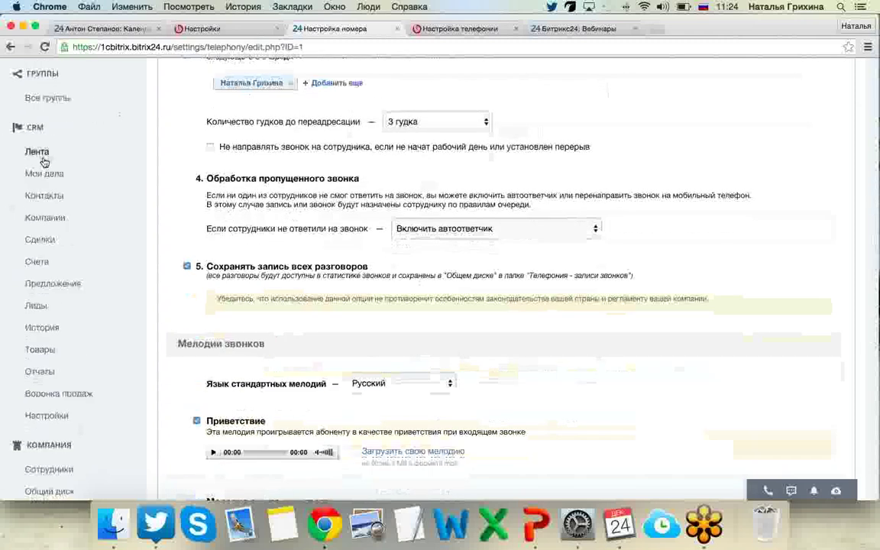
Open the CRM business-process settings, show its help, and follow the Bitrix24 training course link.
left_click(86, 429)
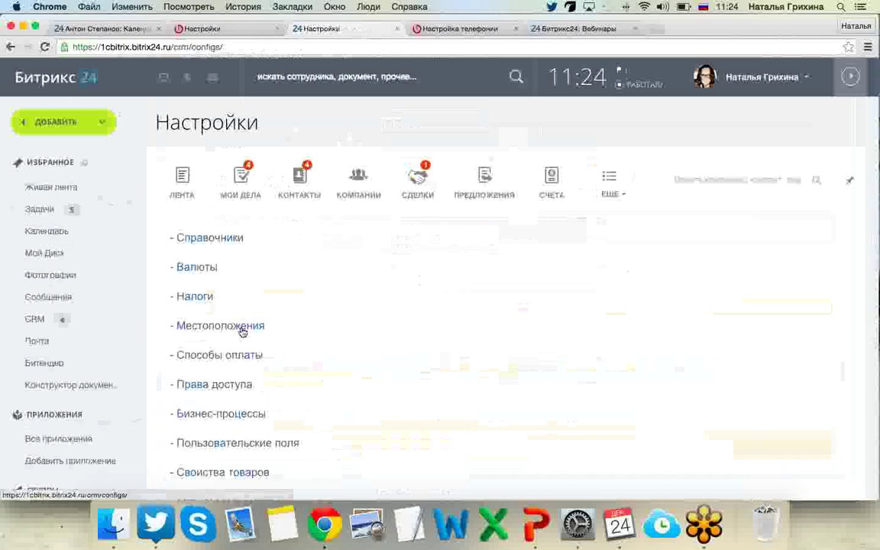
scroll(258, 344, "down", 3)
left_click(246, 306)
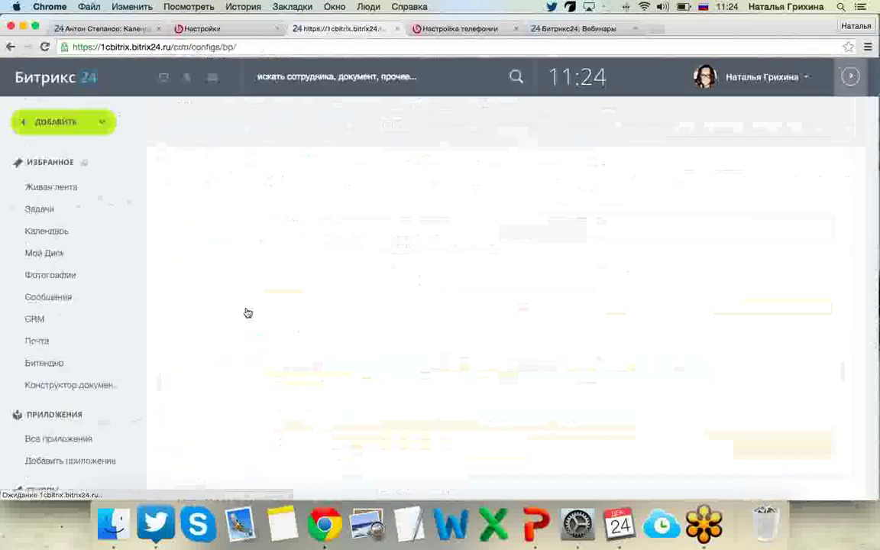
left_click(846, 79)
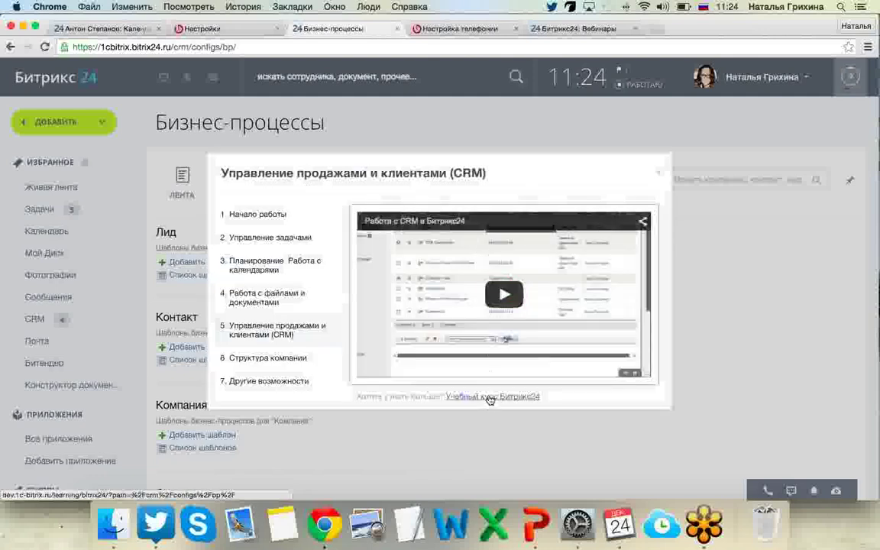
left_click(489, 395)
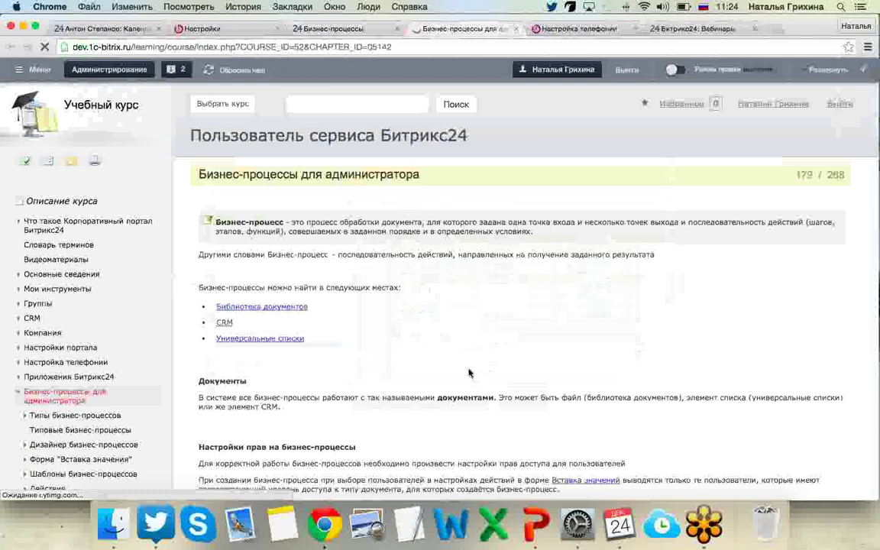
Scroll through the Бизнес-процессы для администратора course chapter and back to its top.
scroll(468, 373, "down", 8)
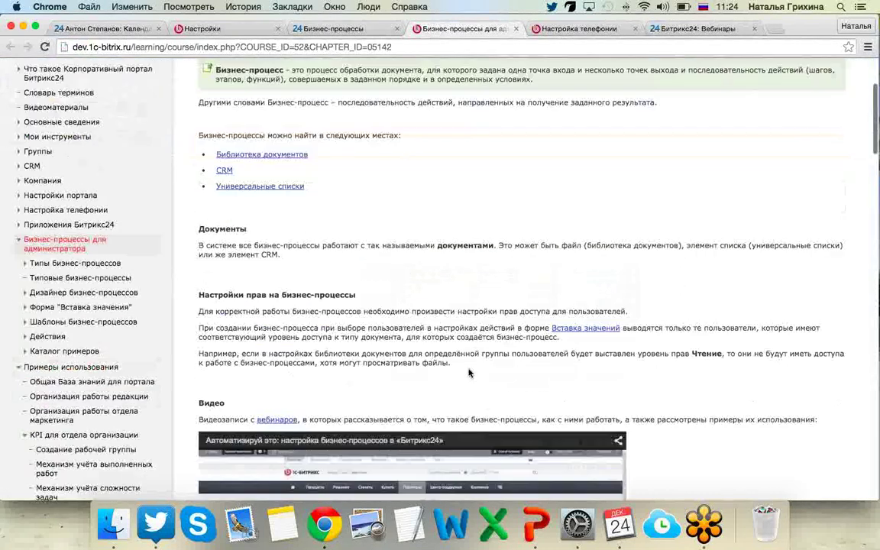
scroll(469, 373, "down", 10)
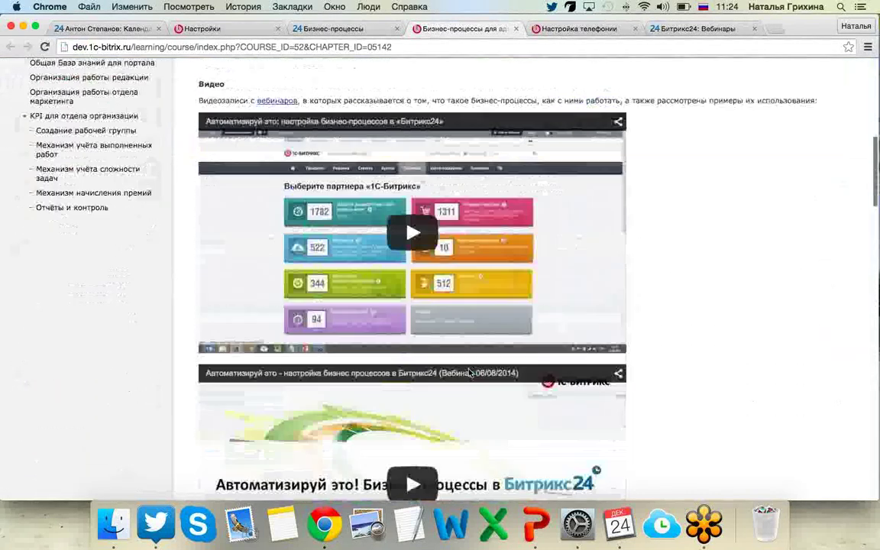
scroll(468, 373, "down", 9)
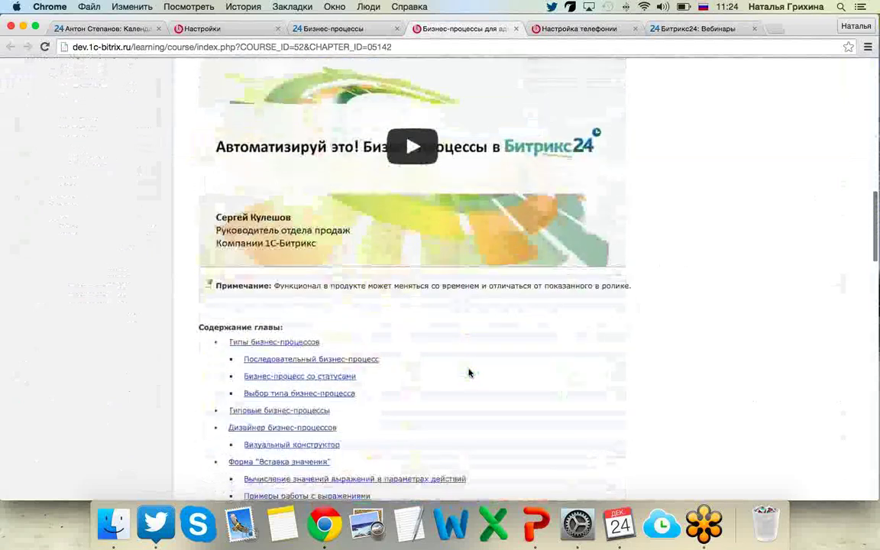
scroll(469, 373, "down", 6)
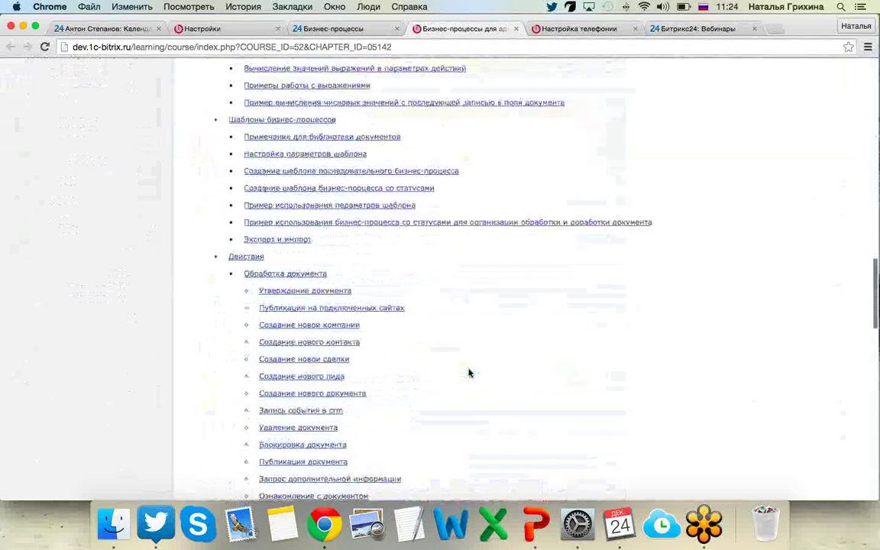
scroll(469, 372, "down", 9)
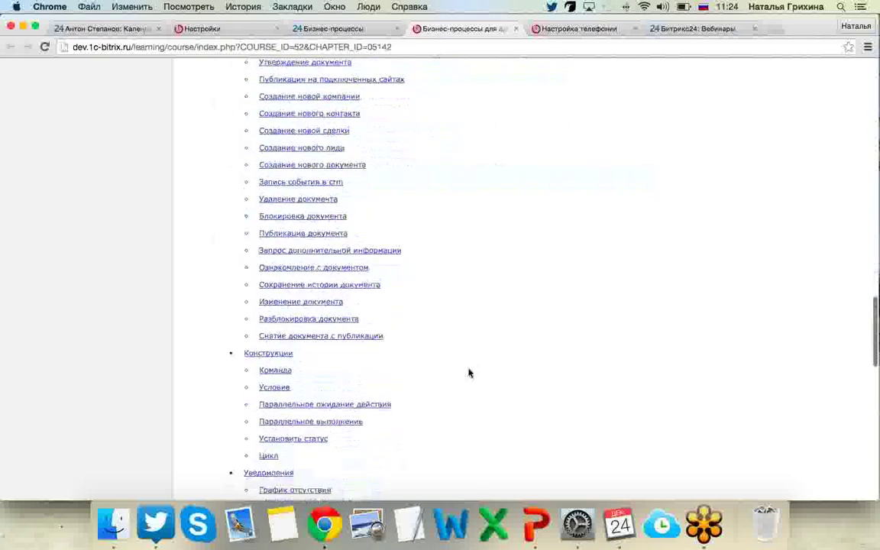
scroll(469, 372, "down", 8)
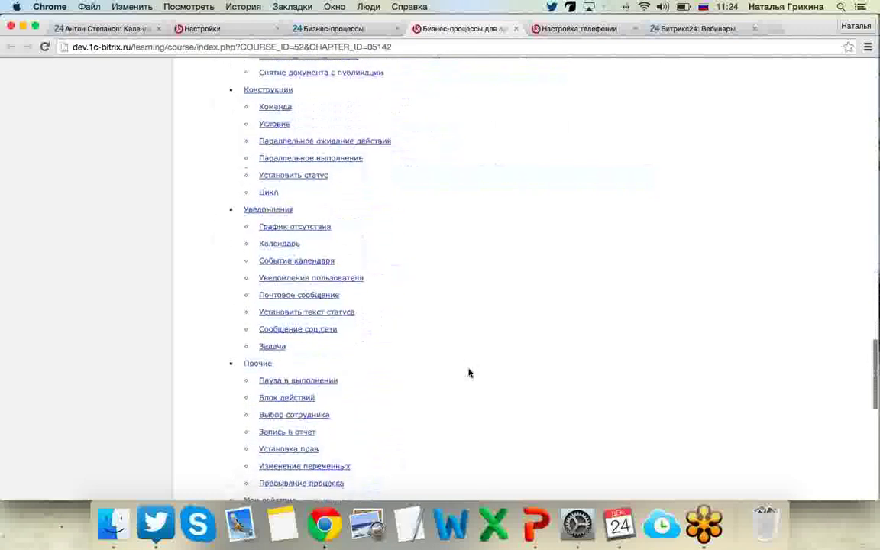
scroll(469, 372, "down", 5)
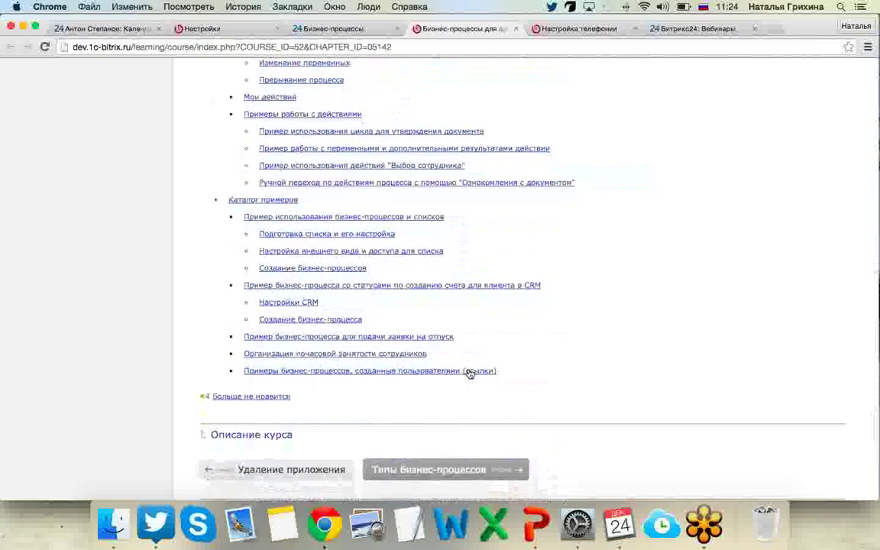
scroll(416, 317, "up", 6)
scroll(416, 316, "up", 20)
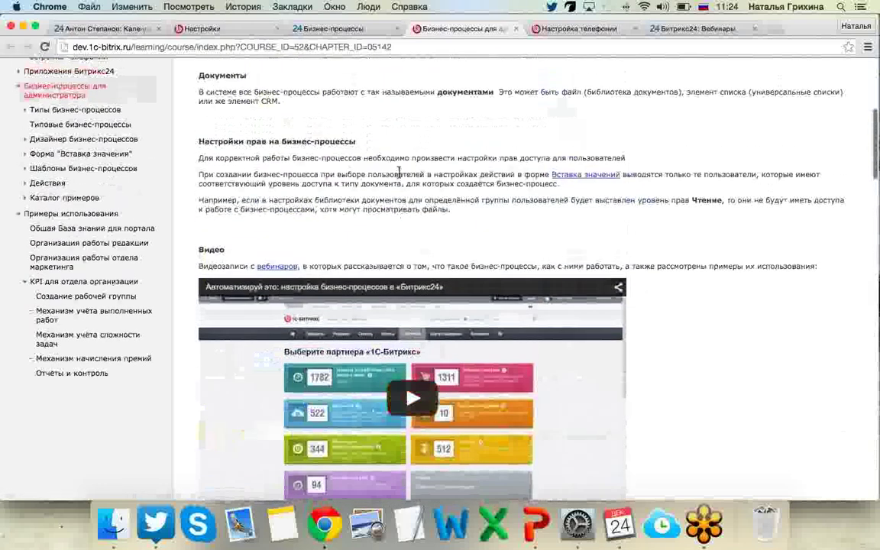
scroll(366, 158, "up", 7)
scroll(398, 161, "up", 1)
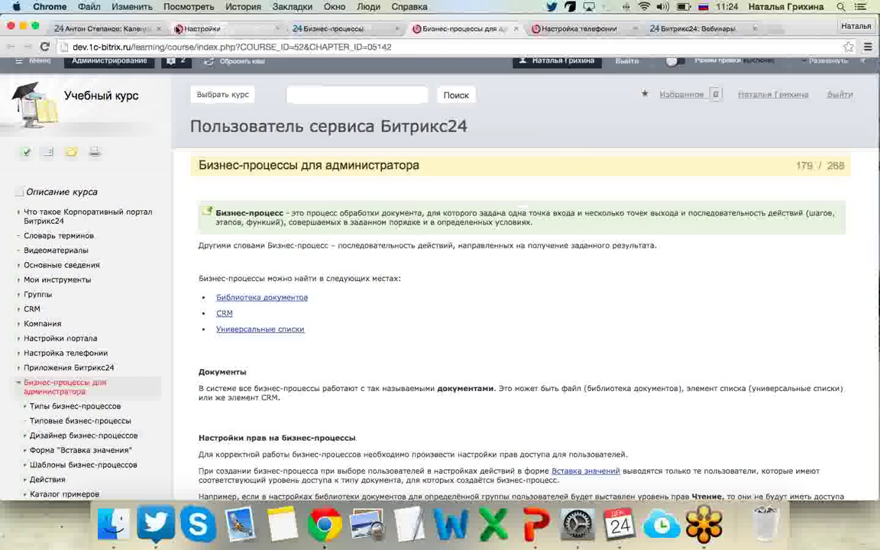
Return to the Бизнес-процессы tab via the calendar tab and close the CRM help video window.
left_click(126, 29)
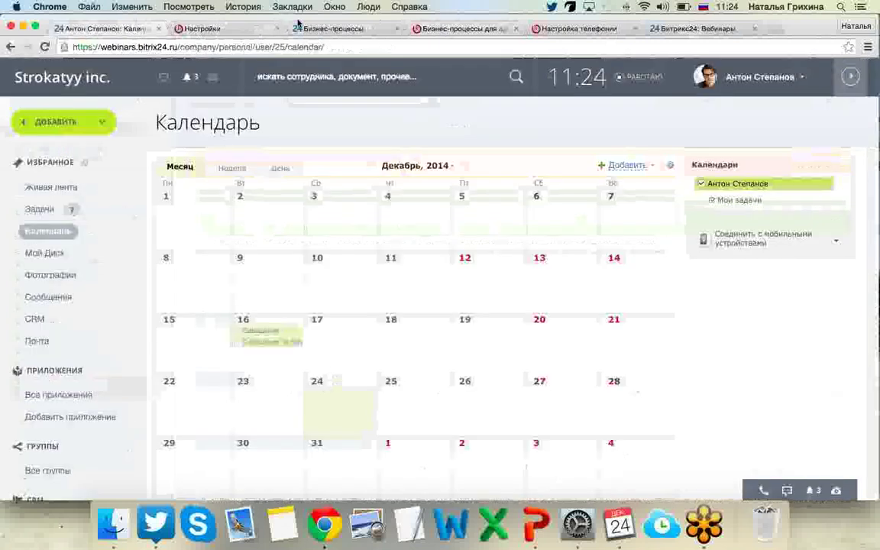
left_click(295, 26)
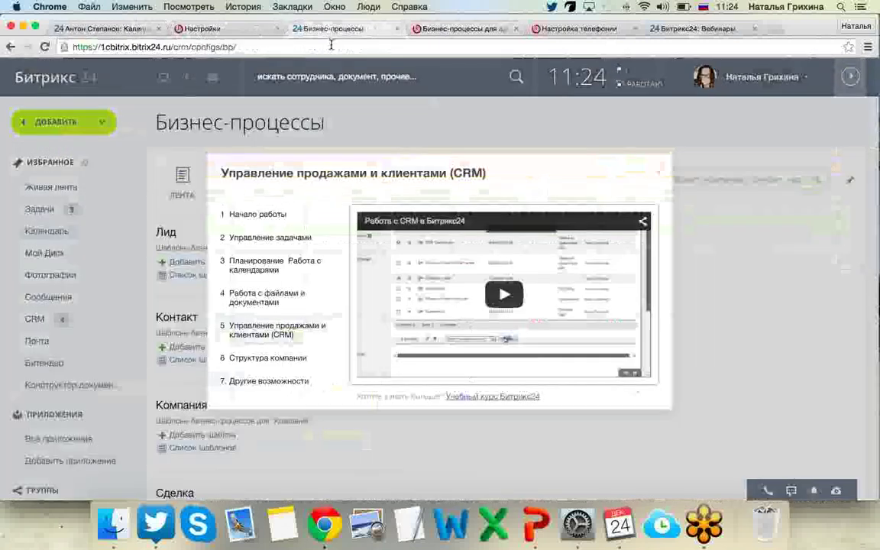
left_click(660, 175)
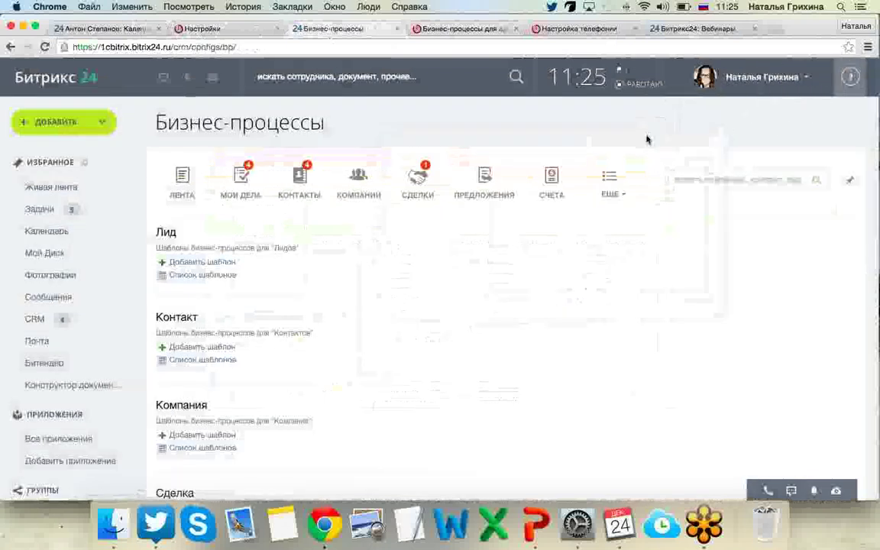
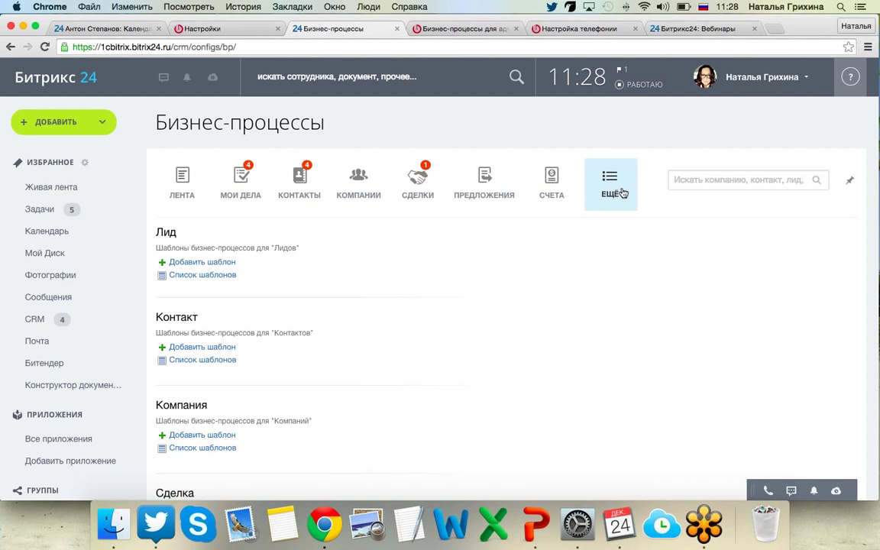
Go to the CRM leads list (Лиды) through the ЕЩЁ menu.
left_click(622, 195)
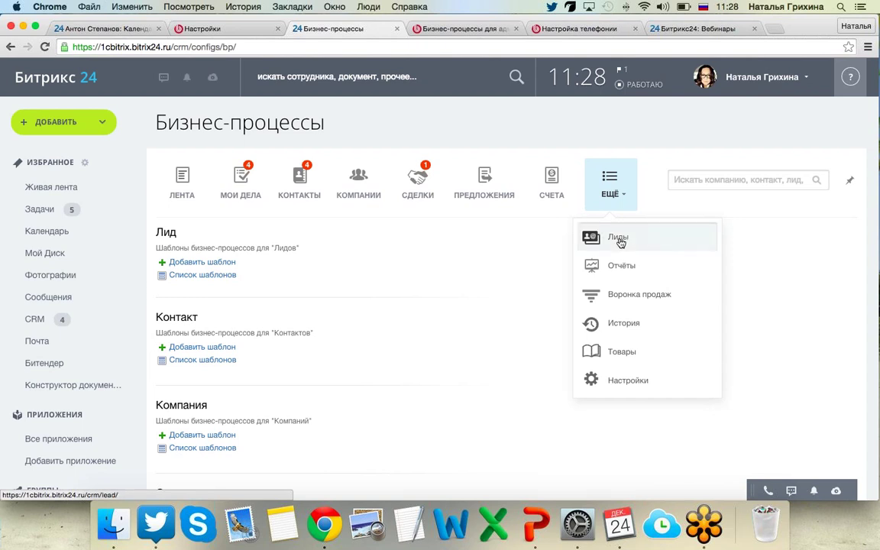
left_click(618, 238)
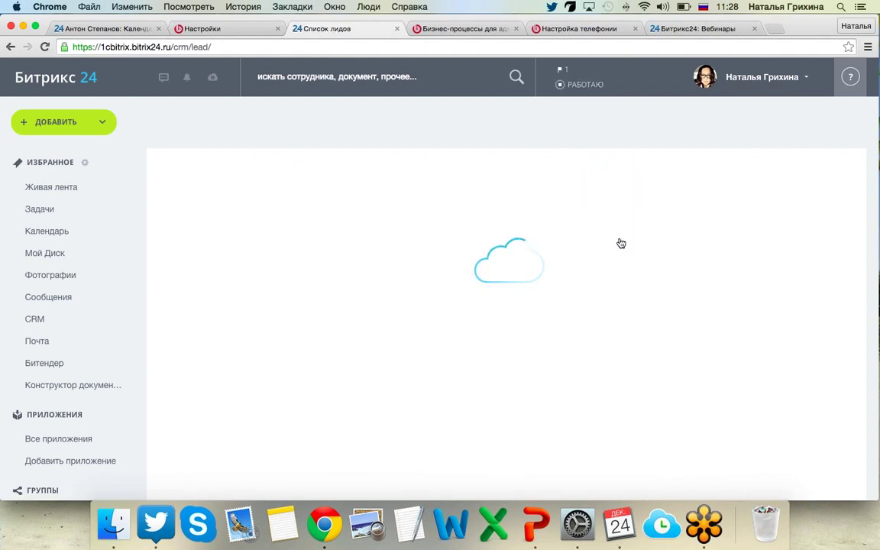
Select all five leads, then start and cancel inline editing of them.
scroll(618, 242, "down", 4)
left_click(167, 119)
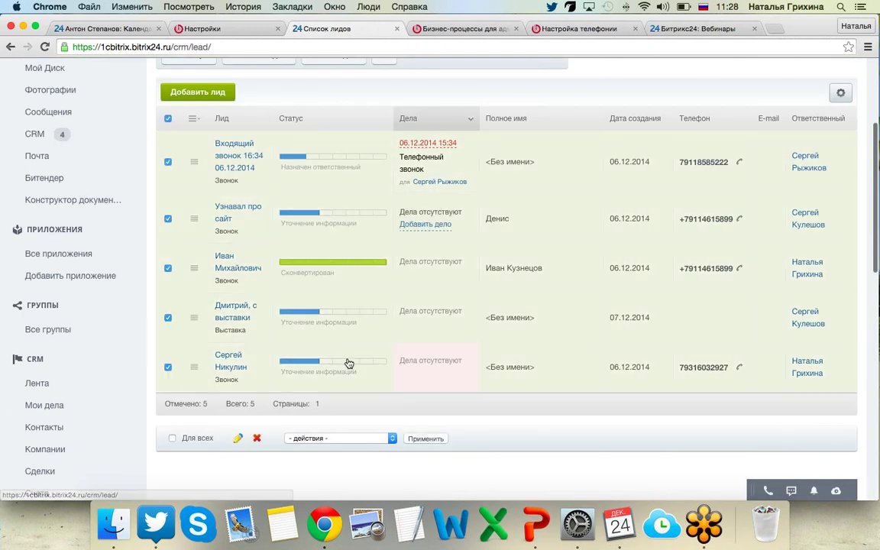
left_click(350, 438)
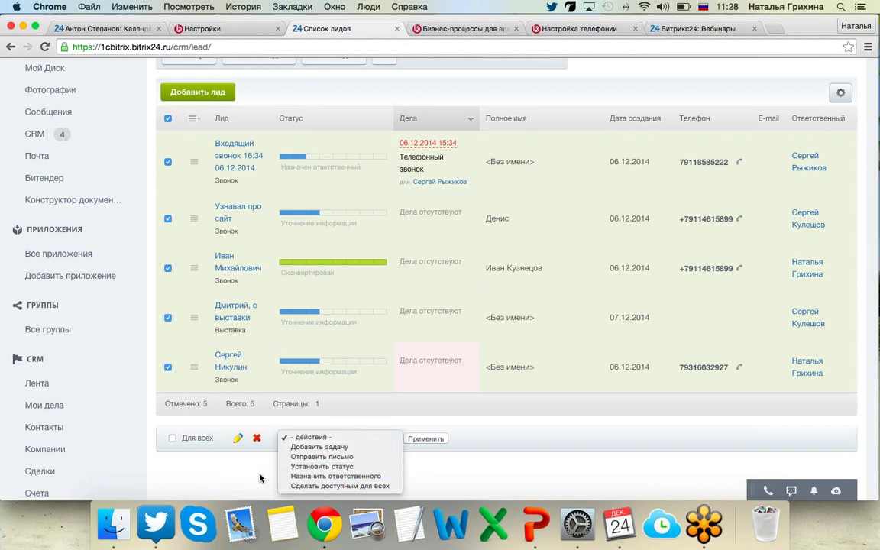
left_click(236, 439)
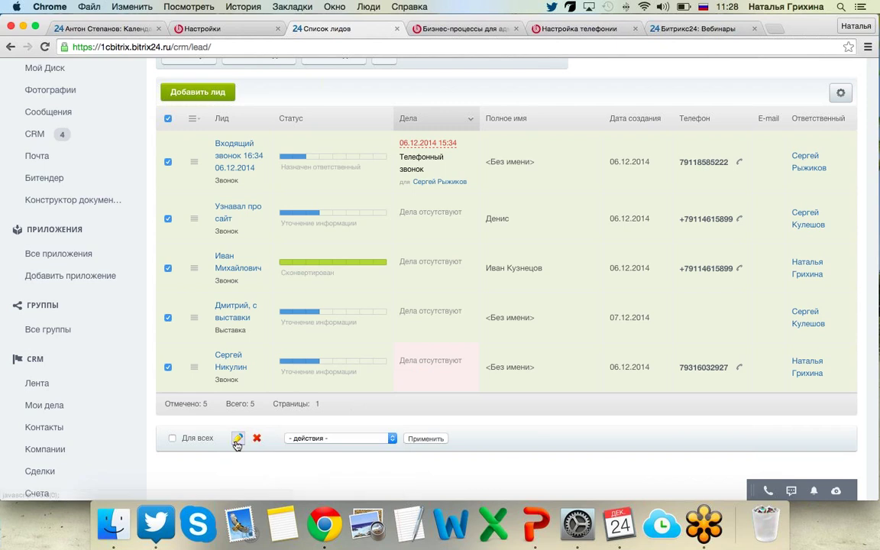
left_click(237, 439)
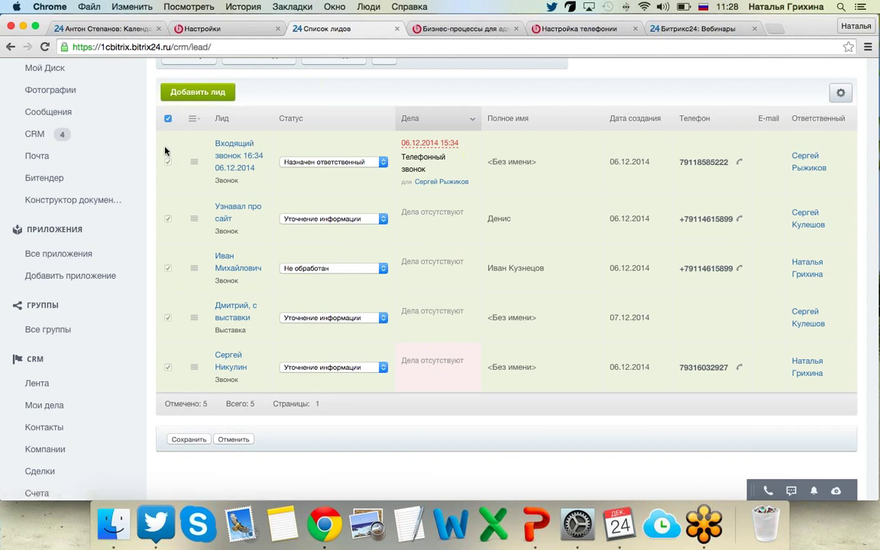
left_click(232, 439)
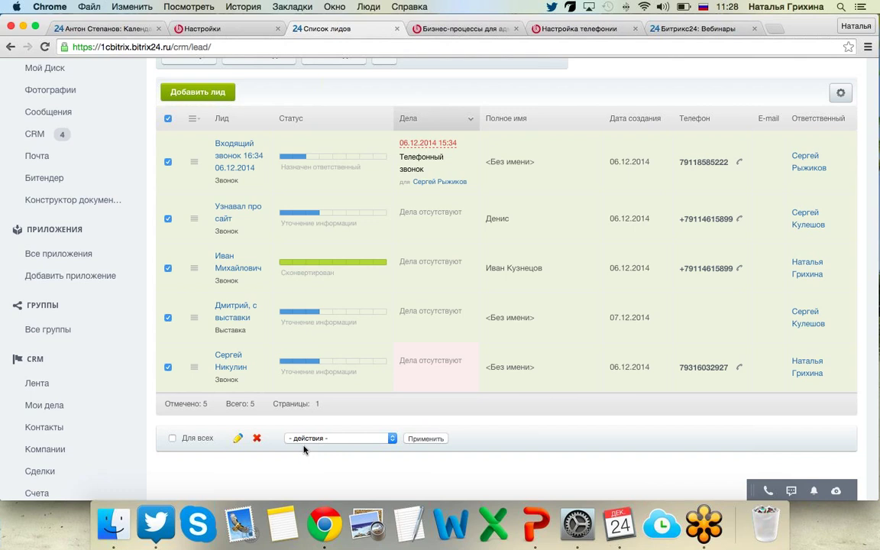
Set the bulk action to Назначить ответственного and open the employee field.
left_click(329, 439)
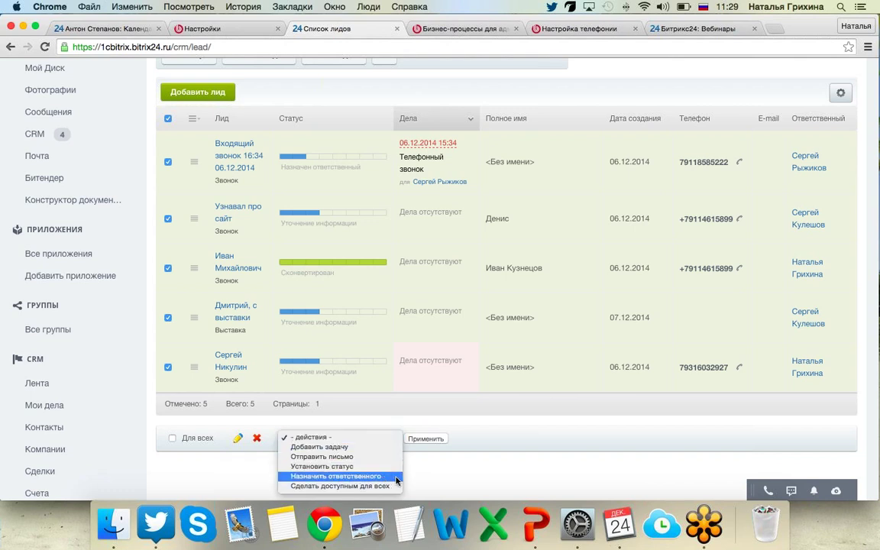
left_click(374, 478)
left_click(461, 437)
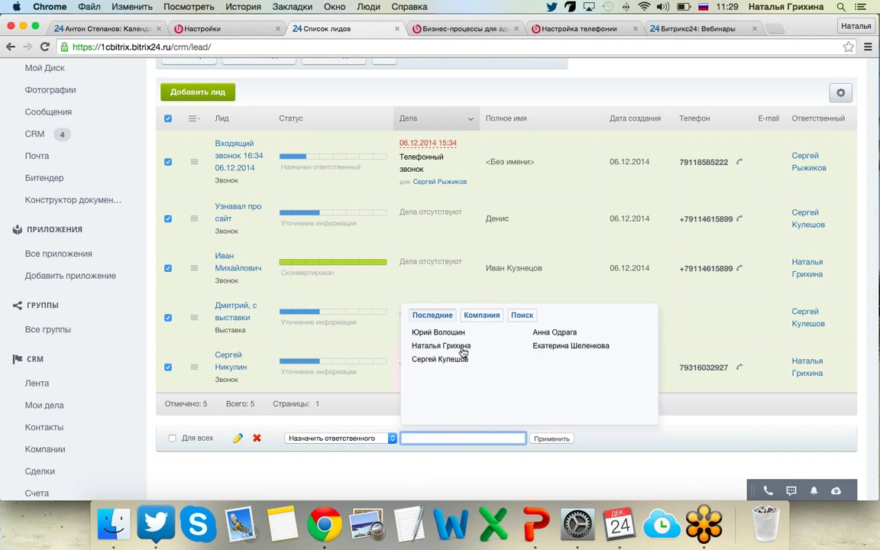
Pick an employee from the Последние list as the five leads' new responsible.
left_click(413, 300)
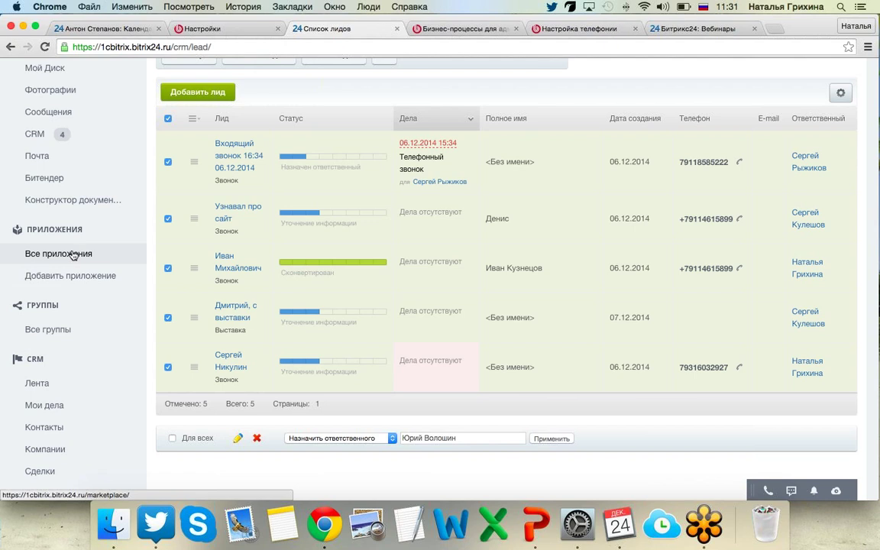
Open the Импорт, экспорт данных category in the applications marketplace.
left_click(47, 255)
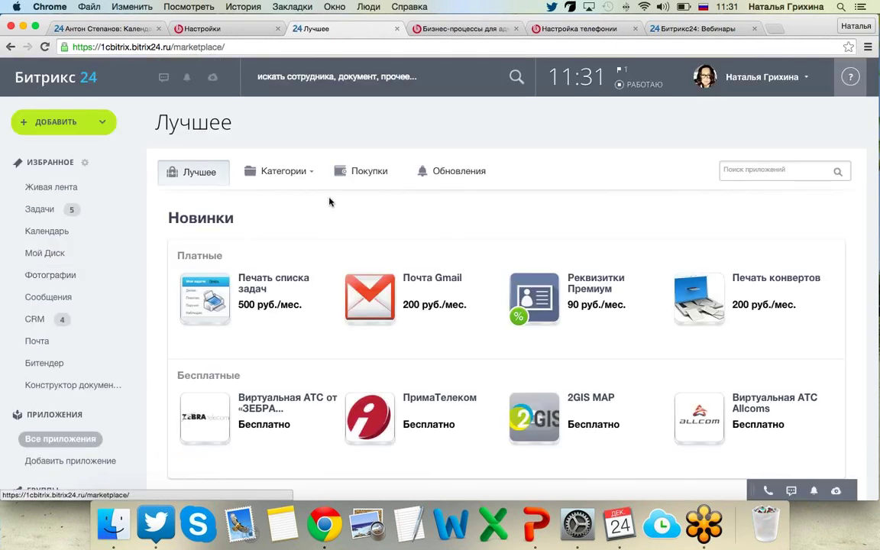
left_click(296, 174)
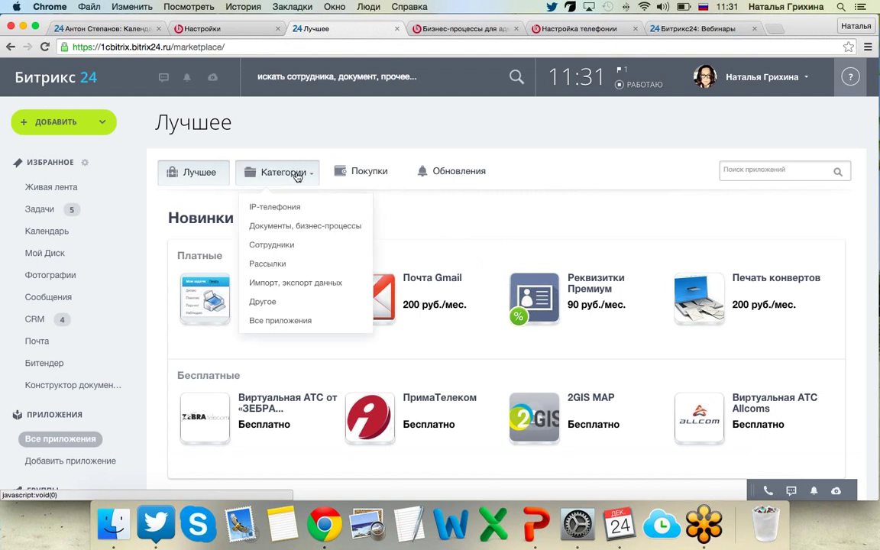
left_click(312, 285)
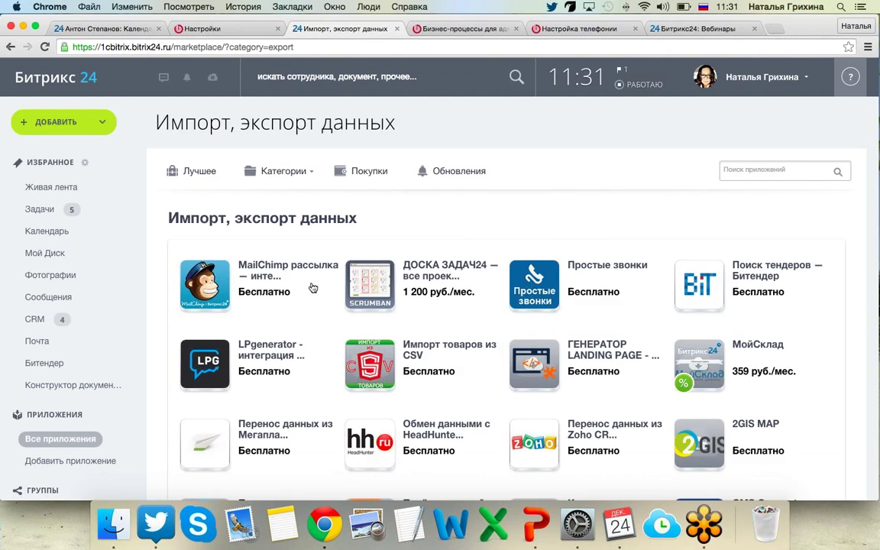
Browse the category's apps and move to page 2 of the listing.
scroll(313, 287, "down", 5)
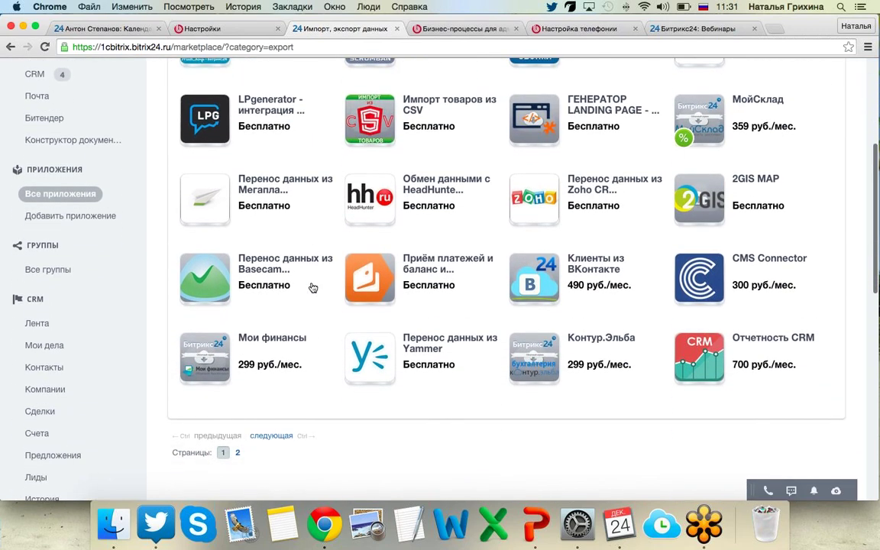
scroll(312, 287, "up", 3)
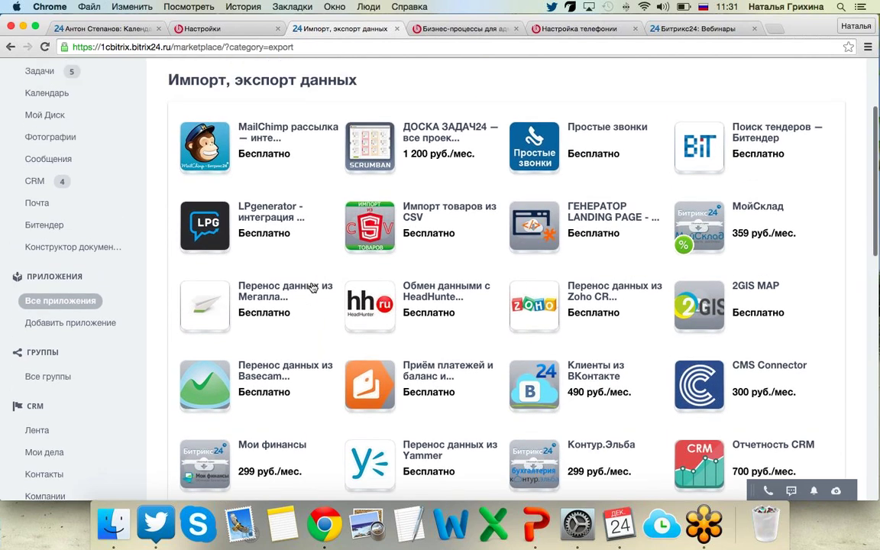
scroll(312, 287, "up", 1)
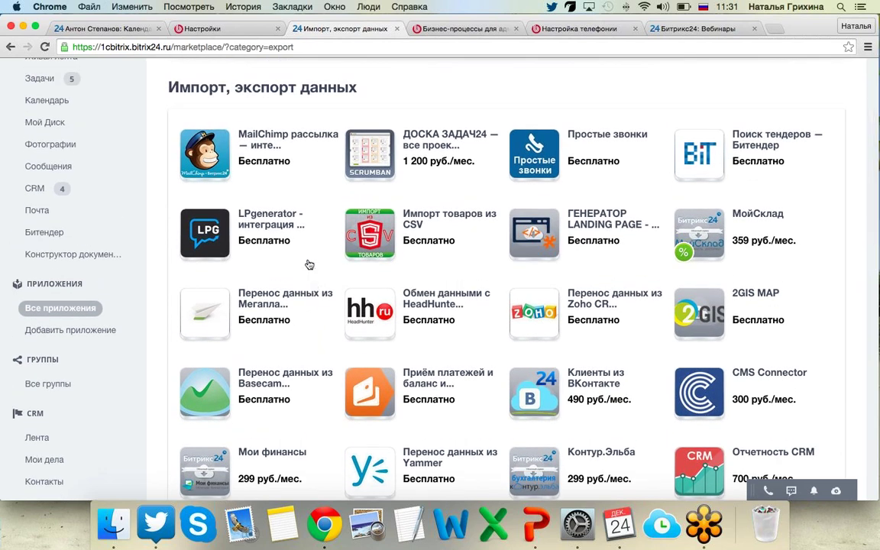
mouse_move(309, 265)
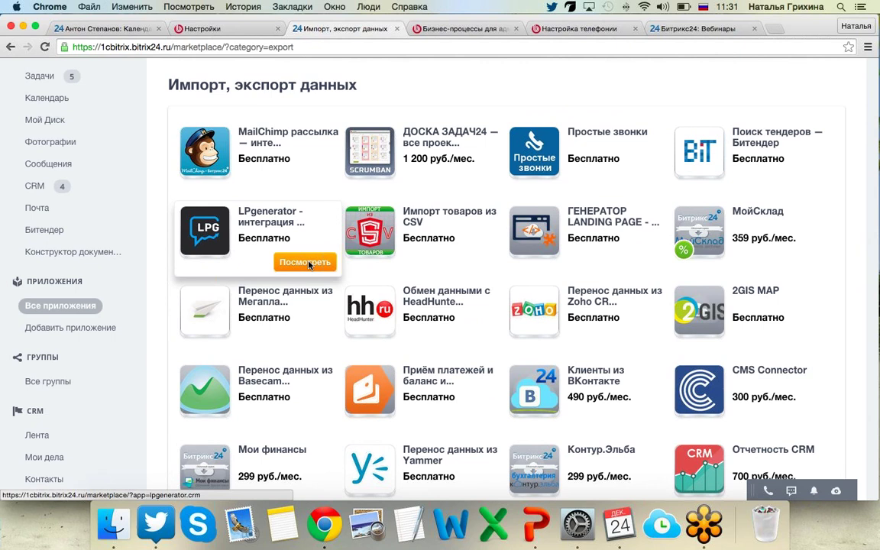
scroll(310, 265, "down", 3)
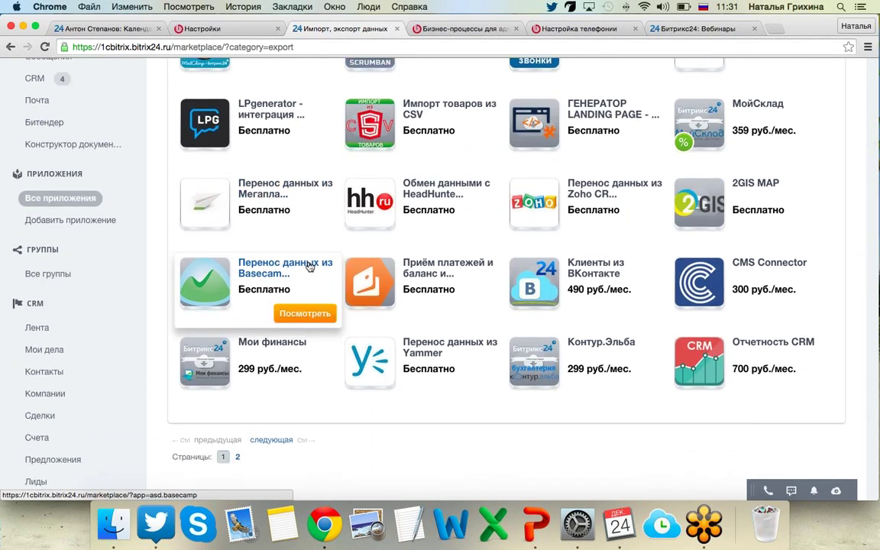
left_click(275, 441)
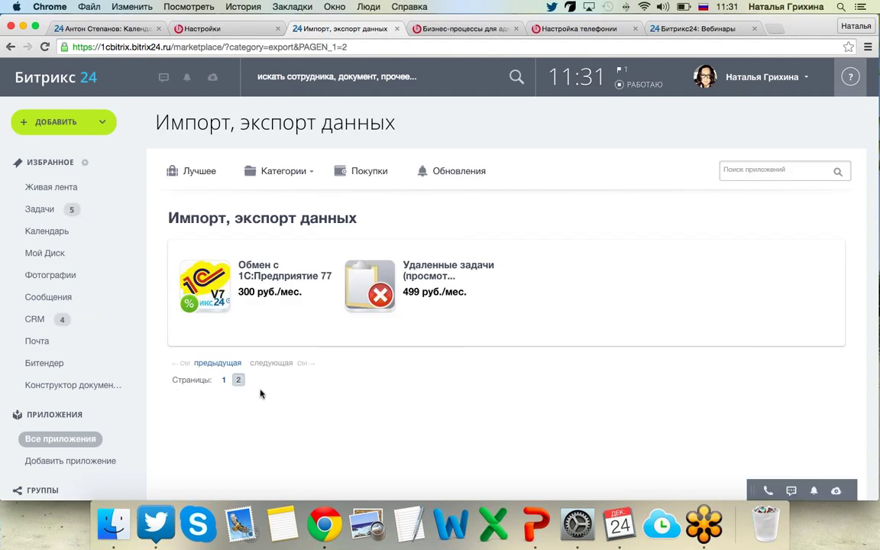
left_click(222, 363)
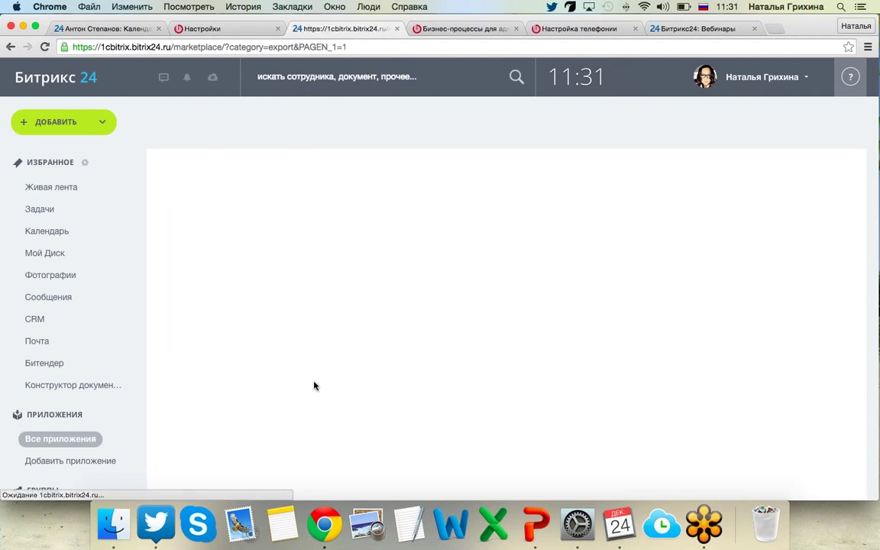
scroll(313, 386, "down", 3)
scroll(313, 386, "down", 2)
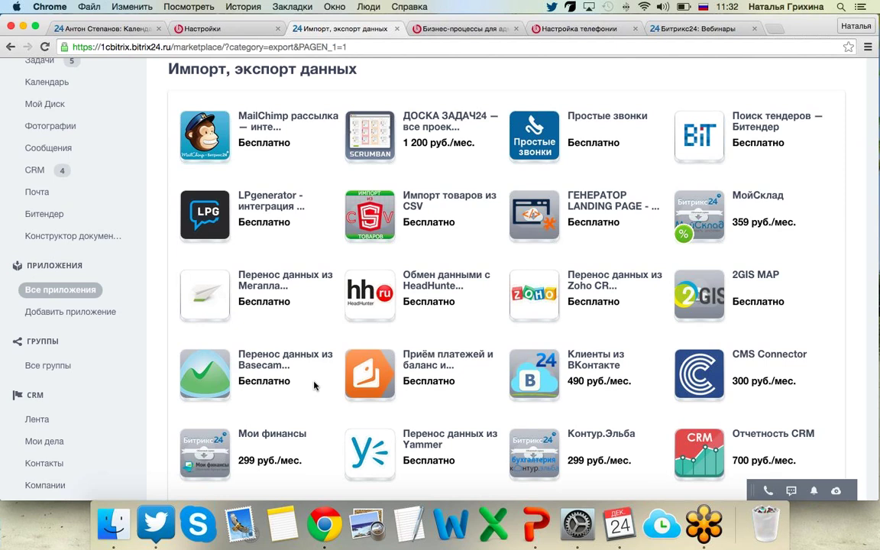
scroll(313, 385, "down", 1)
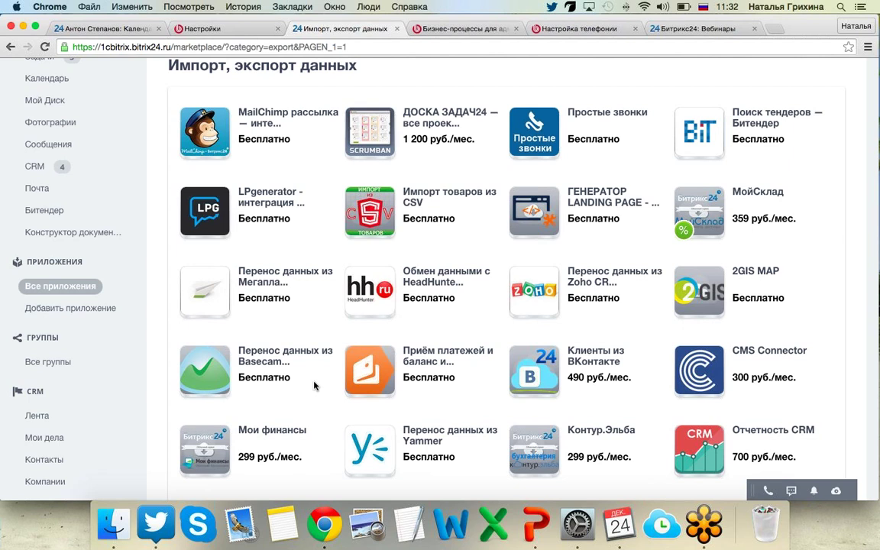
scroll(313, 386, "down", 1)
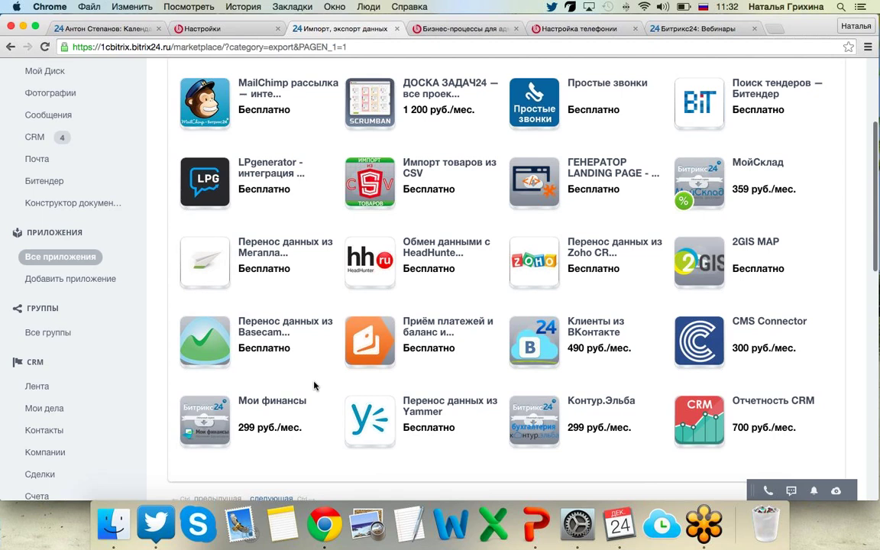
scroll(313, 385, "down", 1)
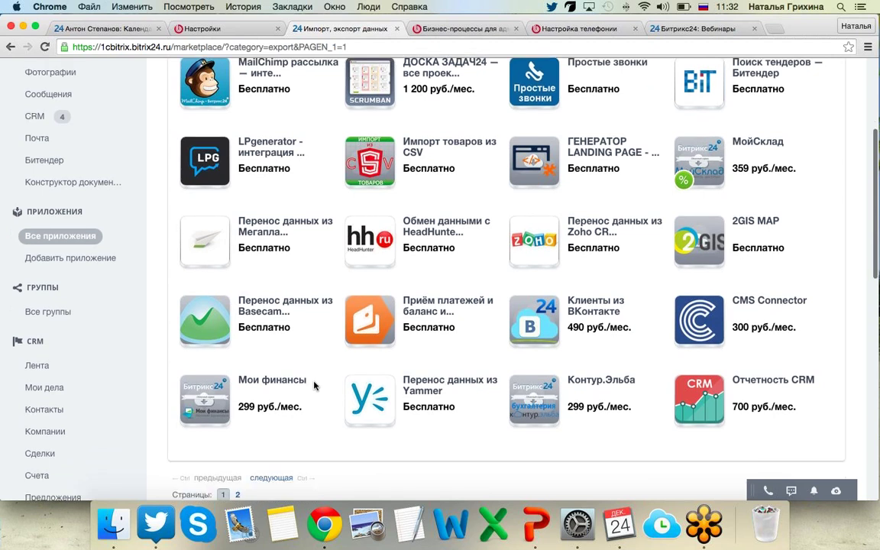
scroll(313, 386, "down", 1)
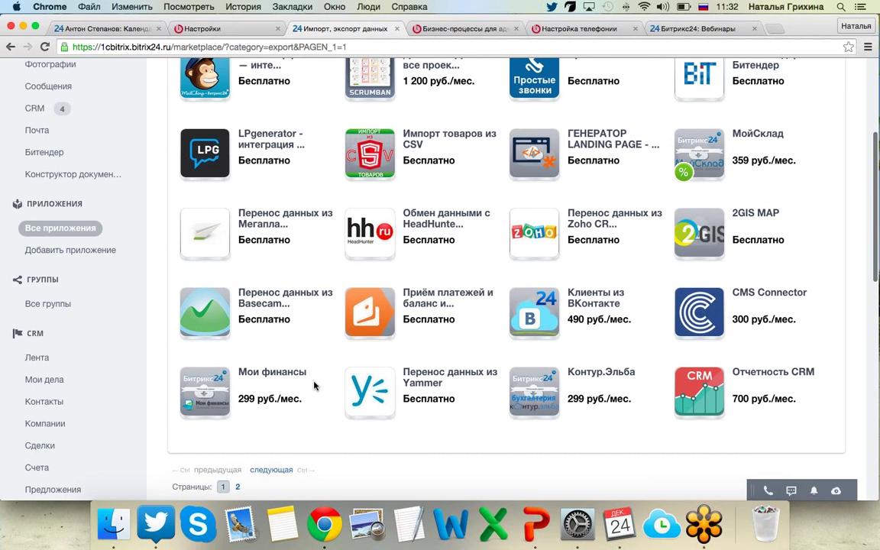
scroll(313, 386, "down", 1)
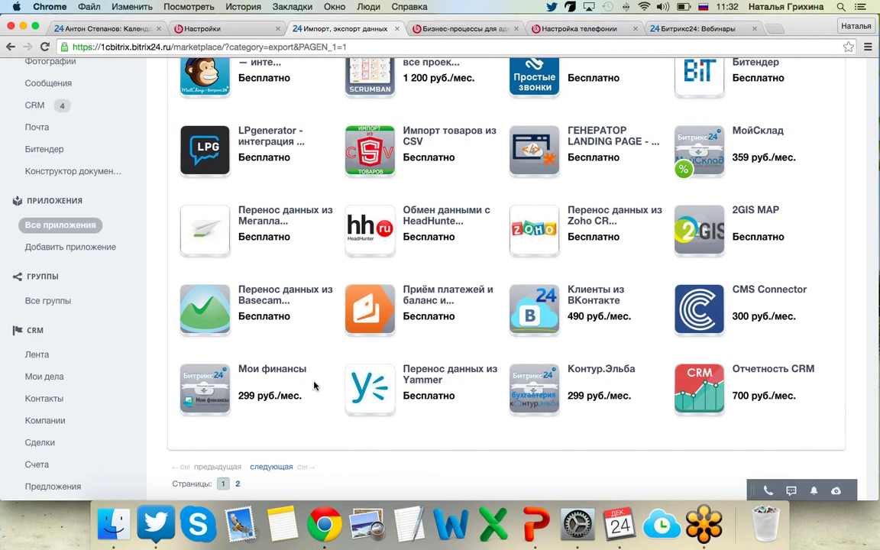
scroll(313, 386, "up", 2)
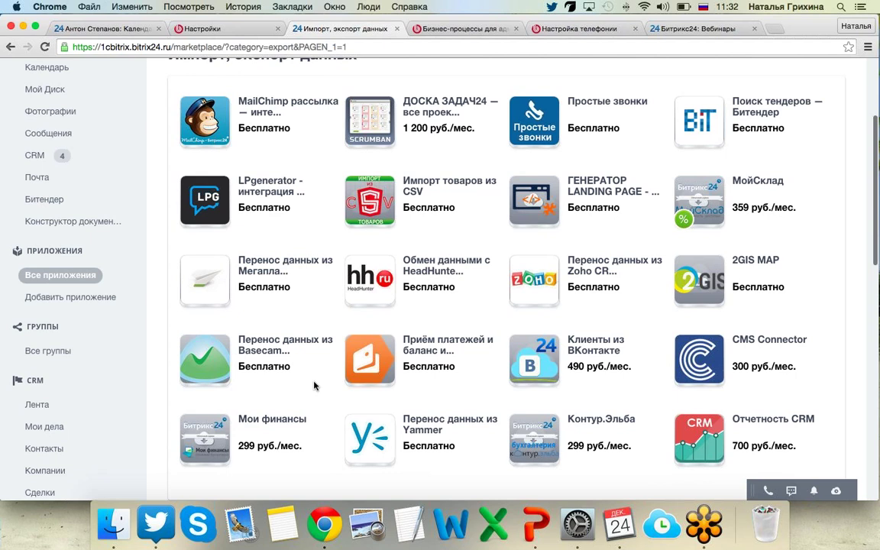
scroll(313, 385, "up", 1)
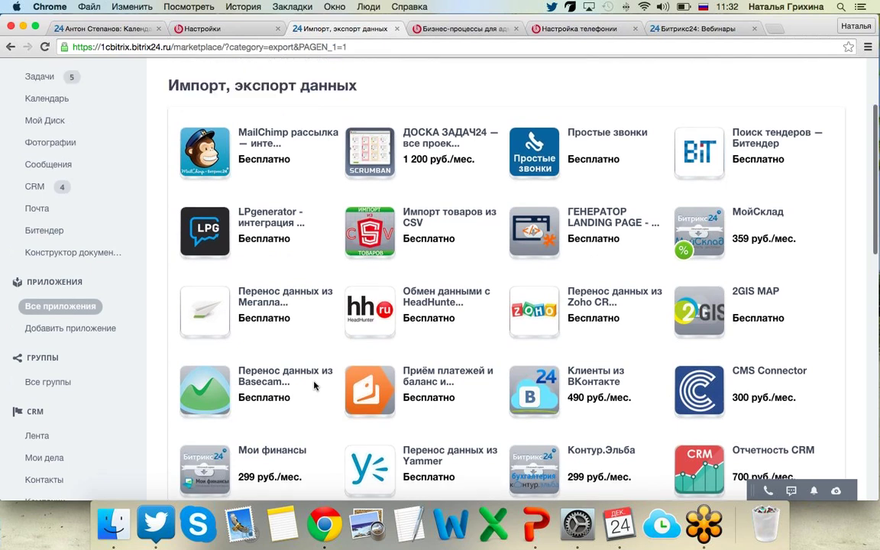
scroll(313, 374, "up", 1)
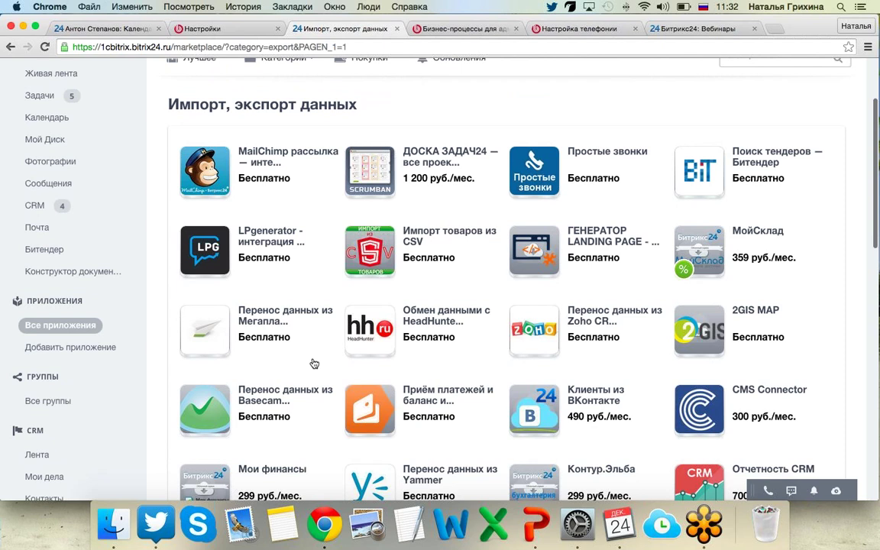
mouse_move(314, 364)
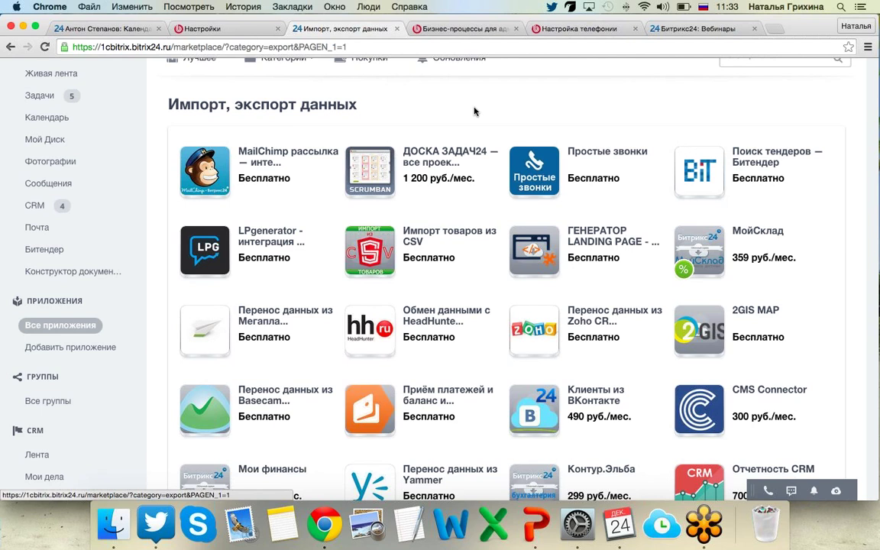
scroll(473, 111, "up", 1)
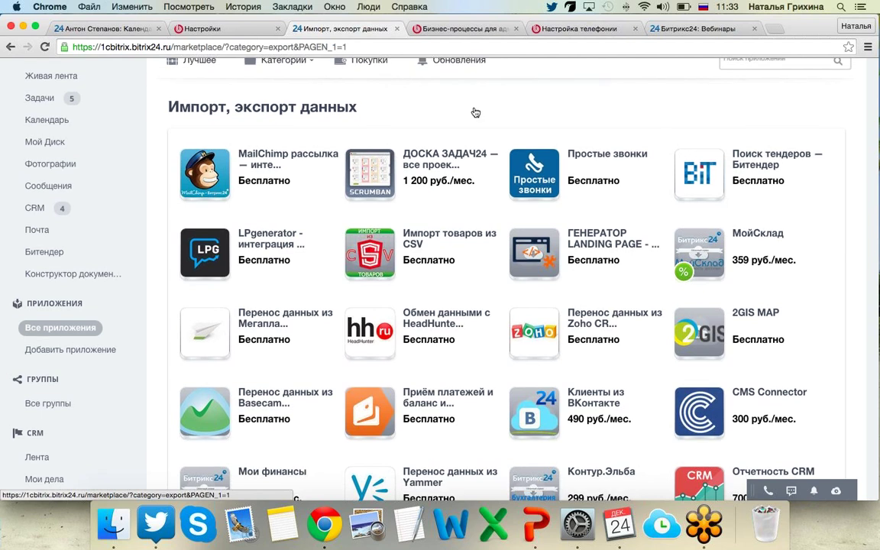
scroll(473, 112, "up", 5)
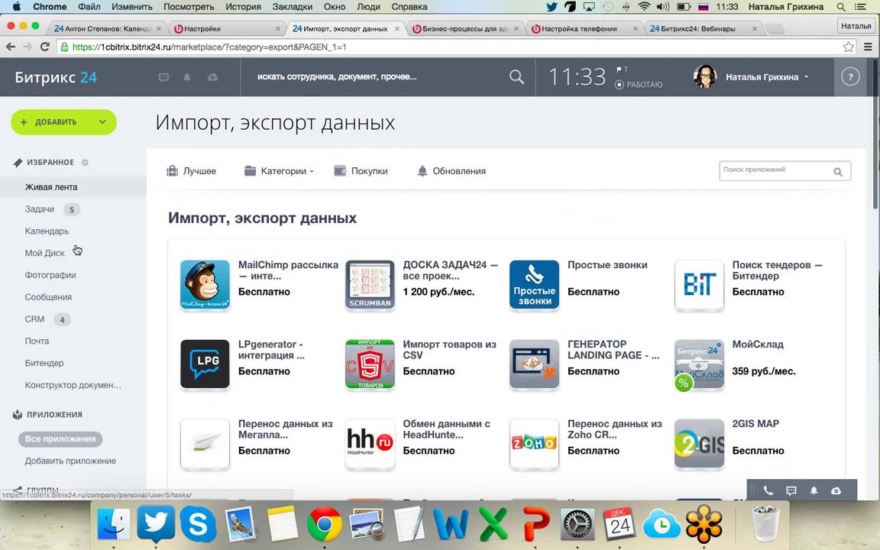
Open the CRM feed and switch its filter from Моё to Вся CRM.
left_click(64, 323)
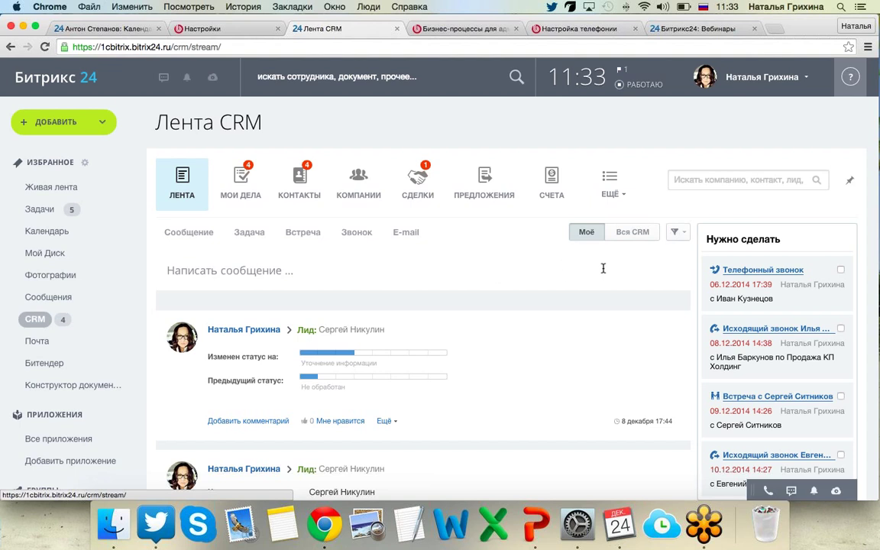
scroll(603, 268, "down", 2)
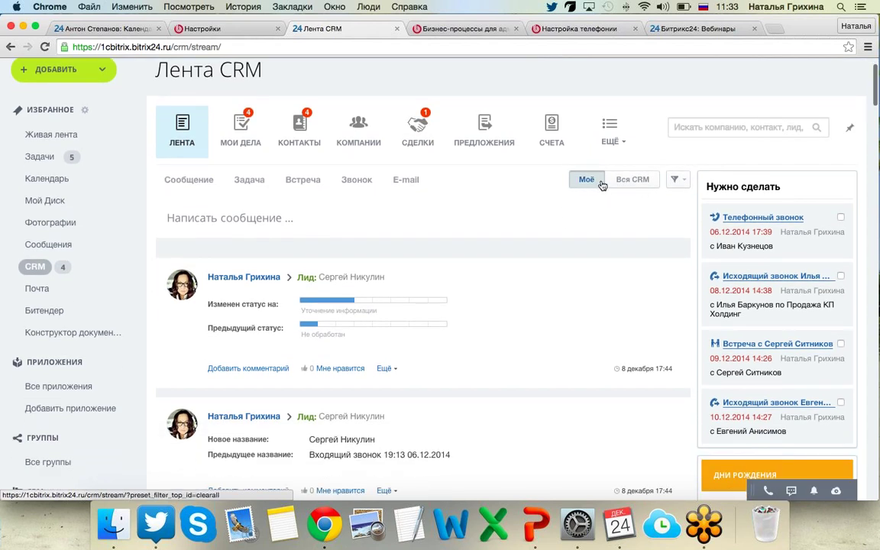
left_click(626, 180)
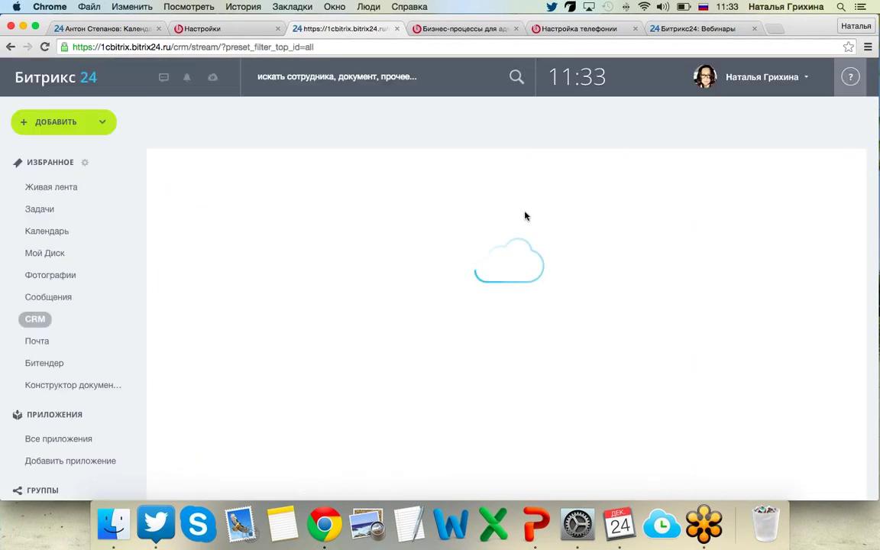
scroll(525, 216, "down", 10)
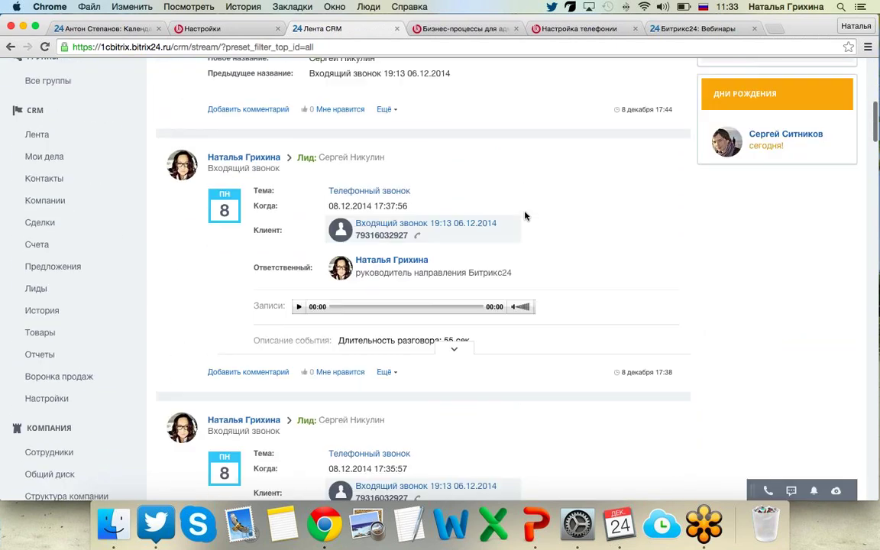
scroll(525, 216, "up", 10)
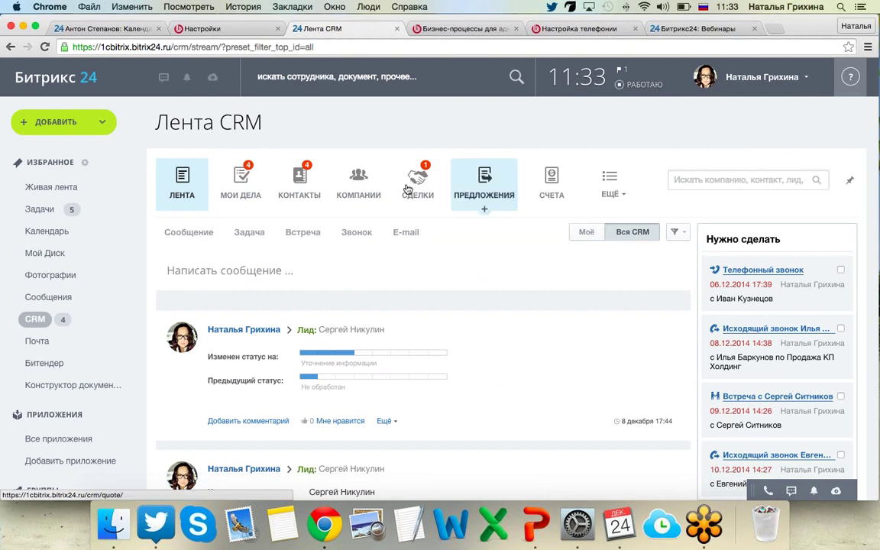
Show the four CRM contacts and look over the gear menu's import/export options.
left_click(307, 185)
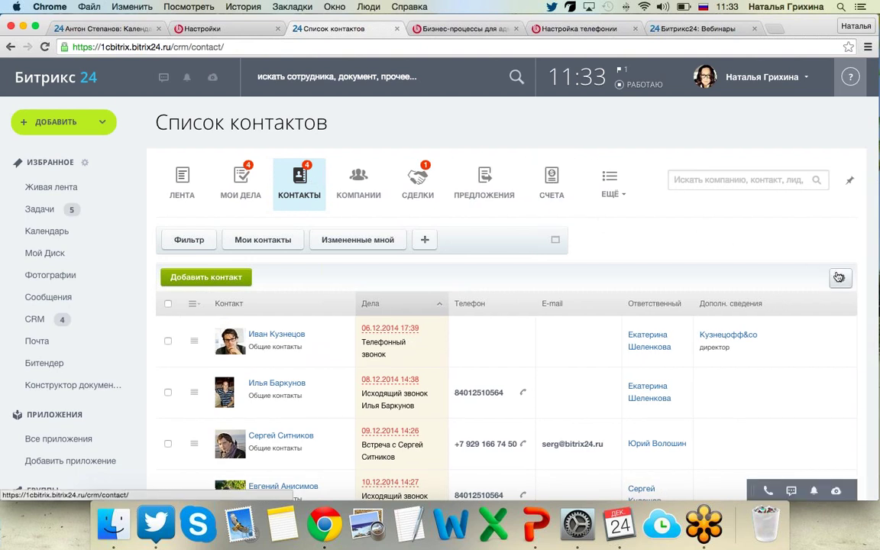
left_click(840, 278)
scroll(839, 280, "down", 2)
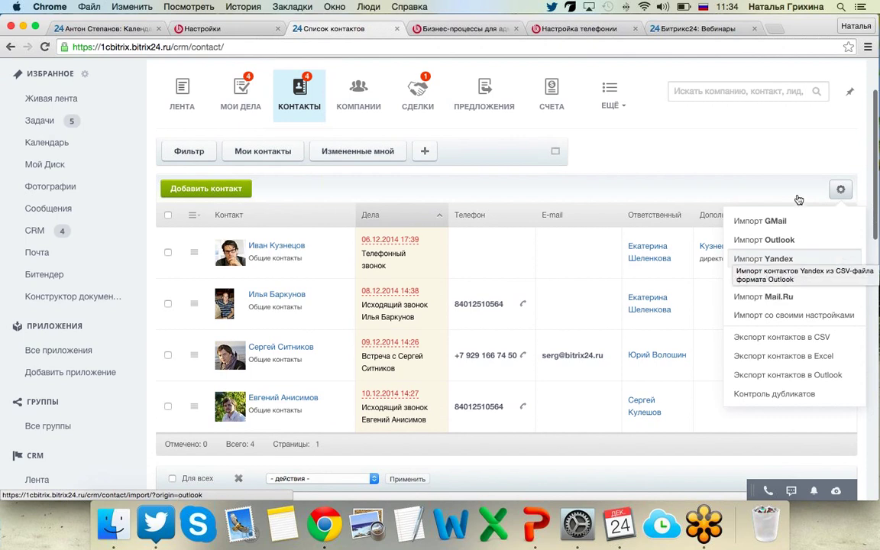
left_click(790, 153)
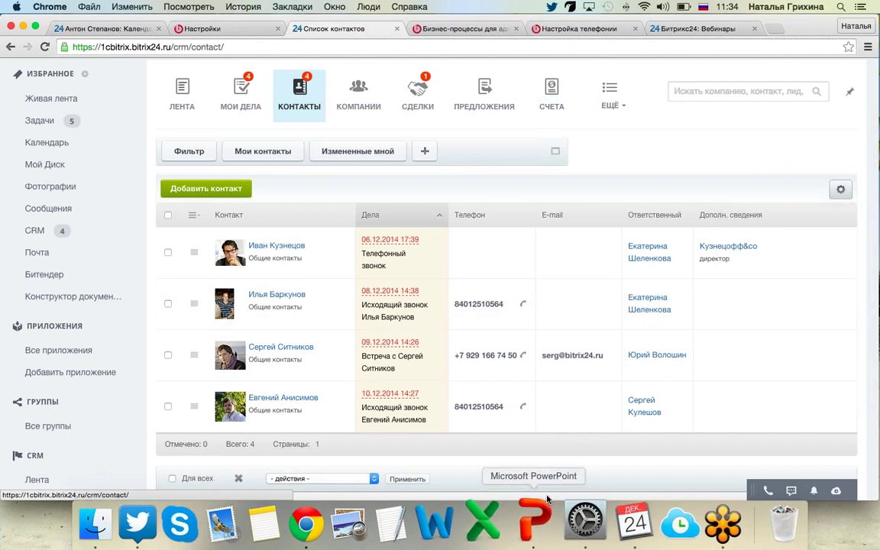
key("super+Tab")
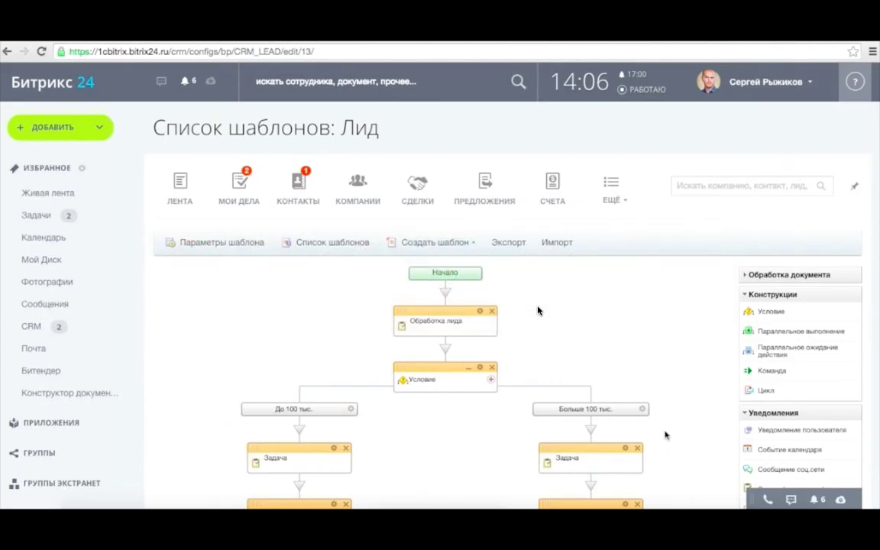